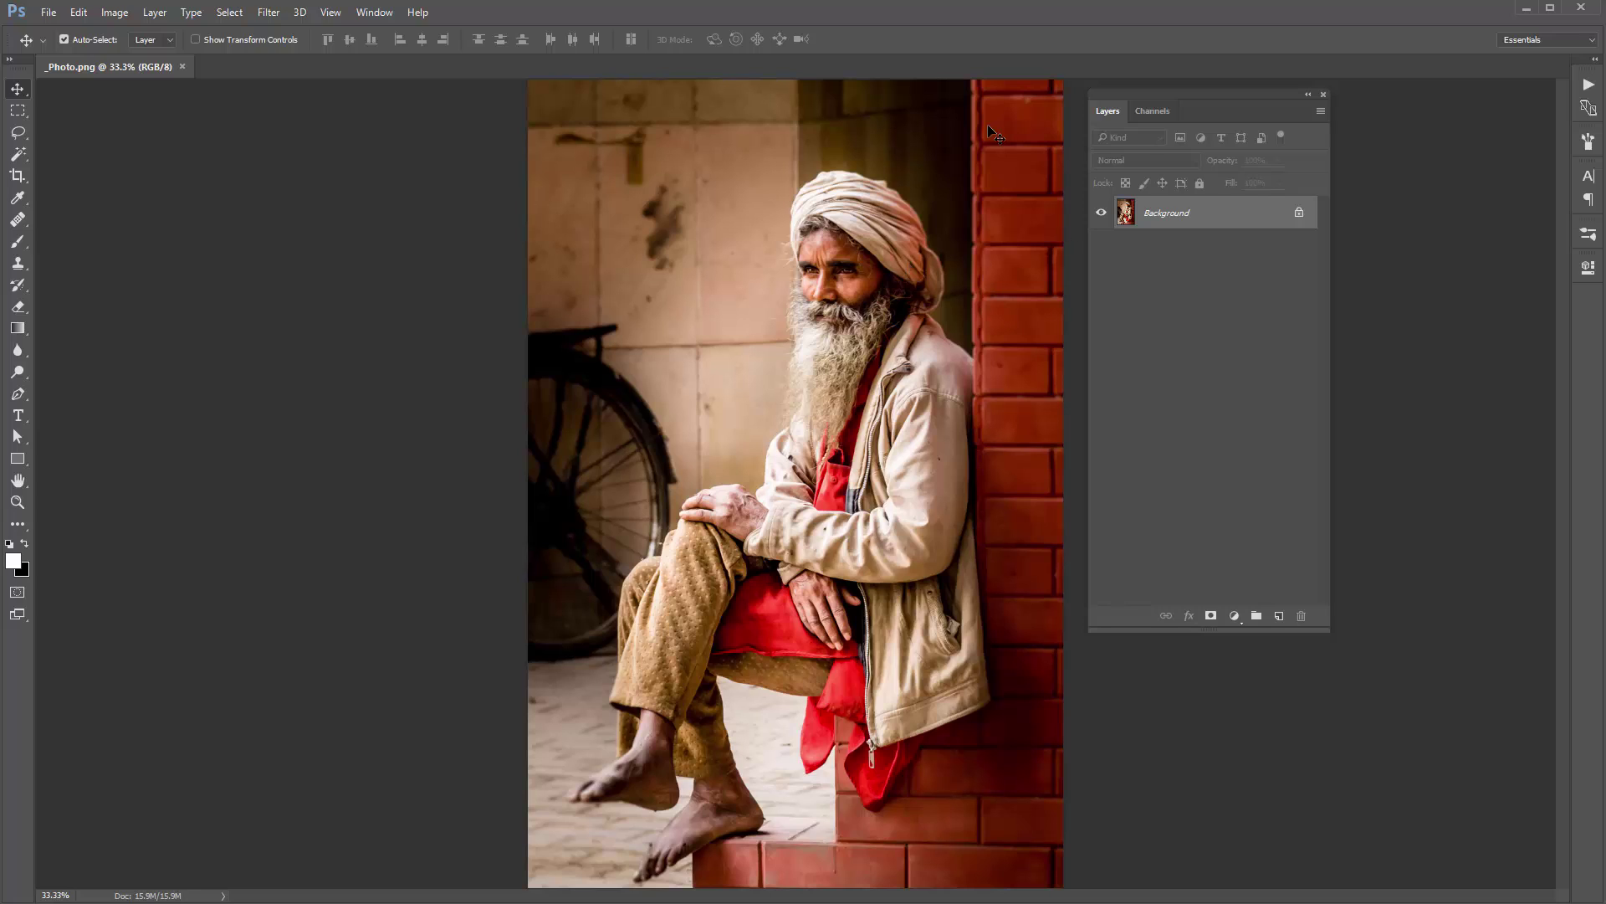
# Step: Check in the Layers panel options that default masks on fill layers, expanding new effects and adding "copy" to copied layers are enabled
pyautogui.moveTo(1174, 110); pyautogui.dragTo(1182, 113)
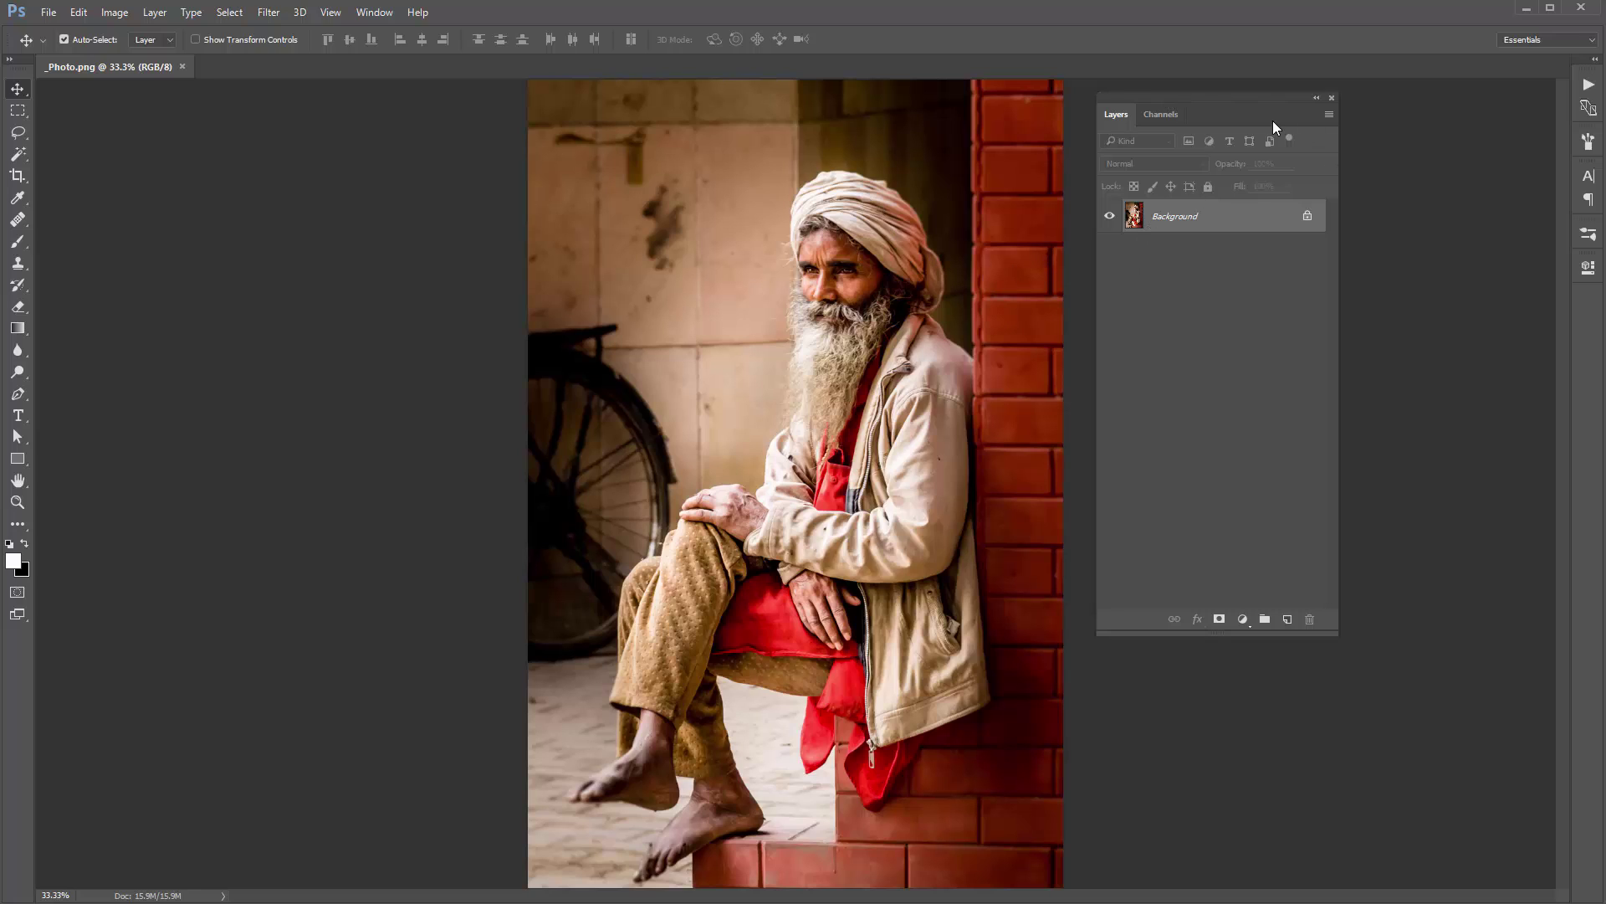
pyautogui.click(1330, 117)
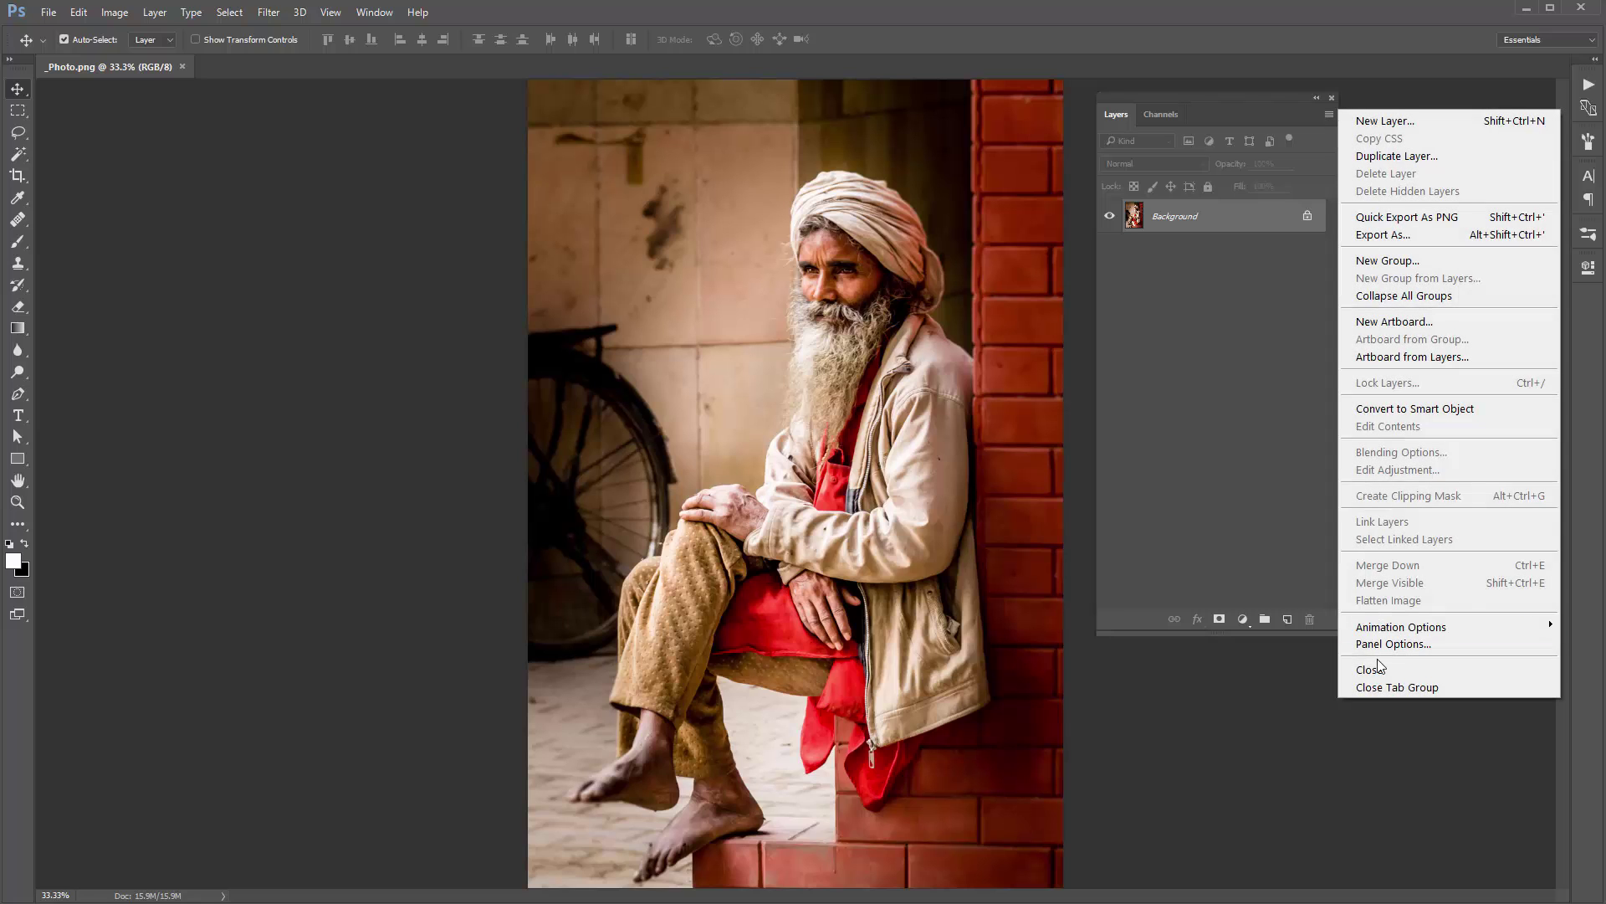
pyautogui.click(1388, 645)
pyautogui.moveTo(753, 139); pyautogui.dragTo(622, 138)
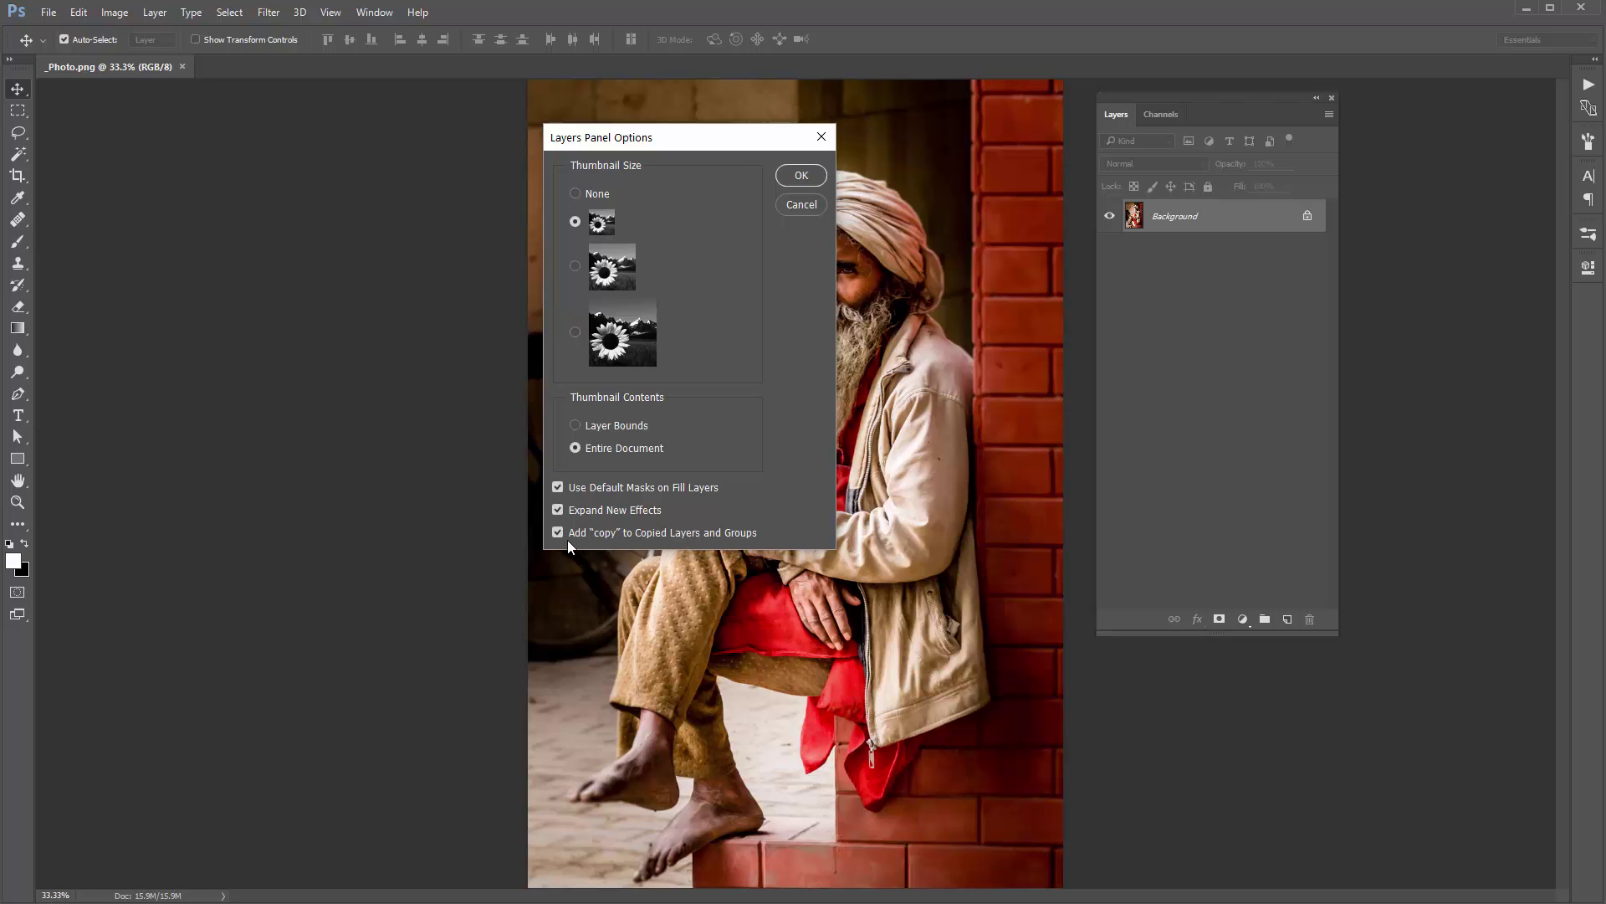
pyautogui.click(799, 174)
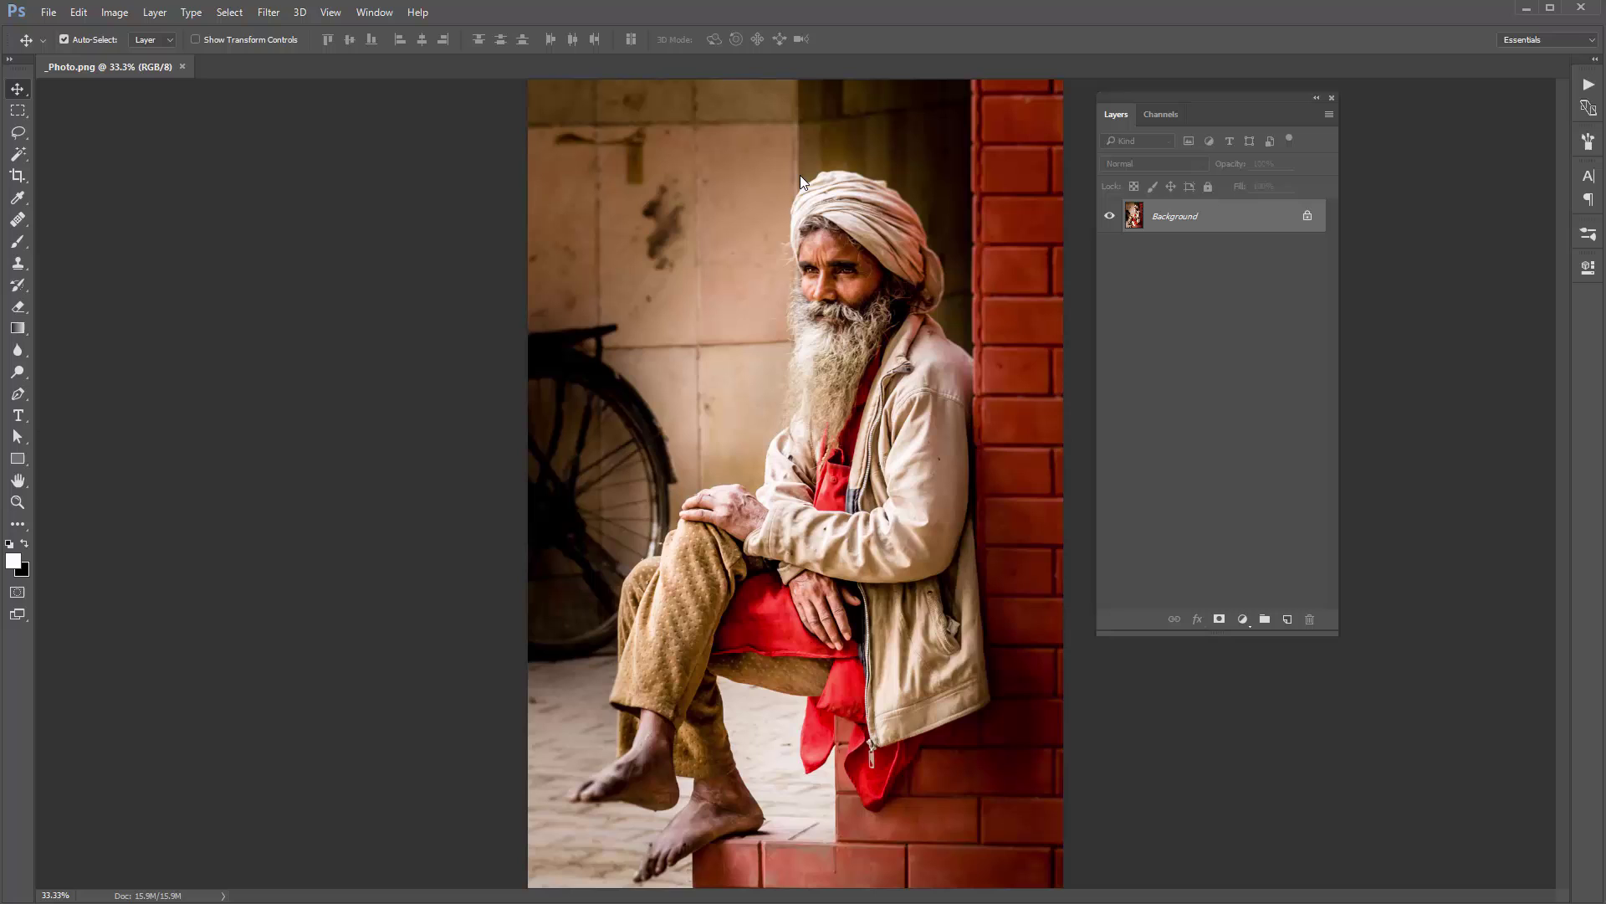
# Step: Check the photo's colour mode and bit depth, and review its pixel dimensions and resolution
pyautogui.click(114, 11)
pyautogui.moveTo(121, 33)
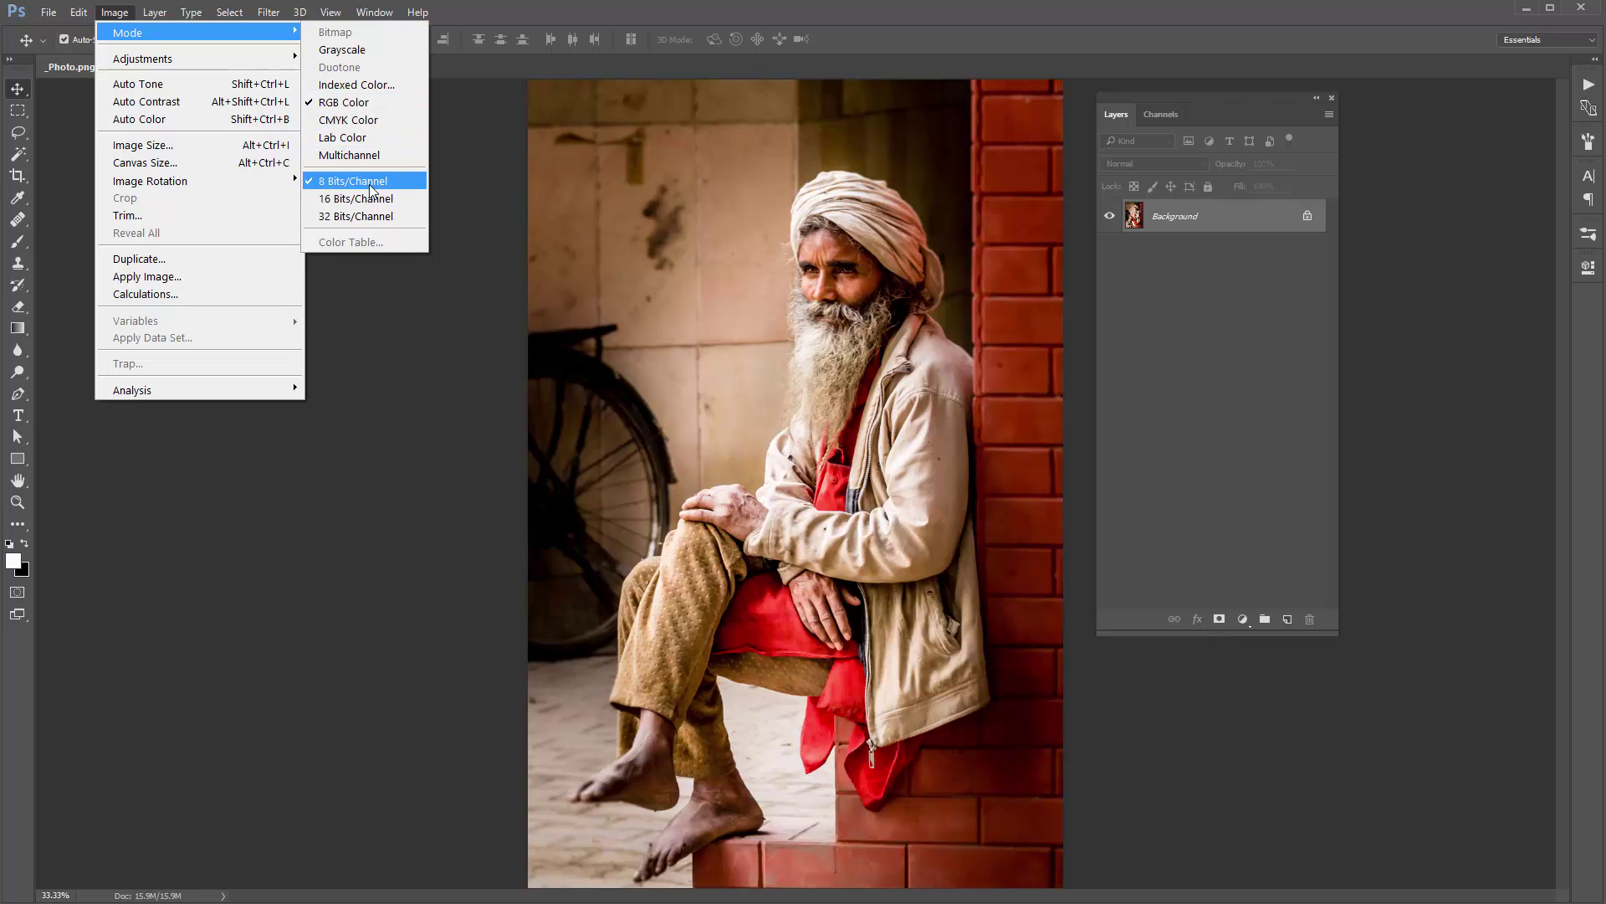
pyautogui.click(169, 146)
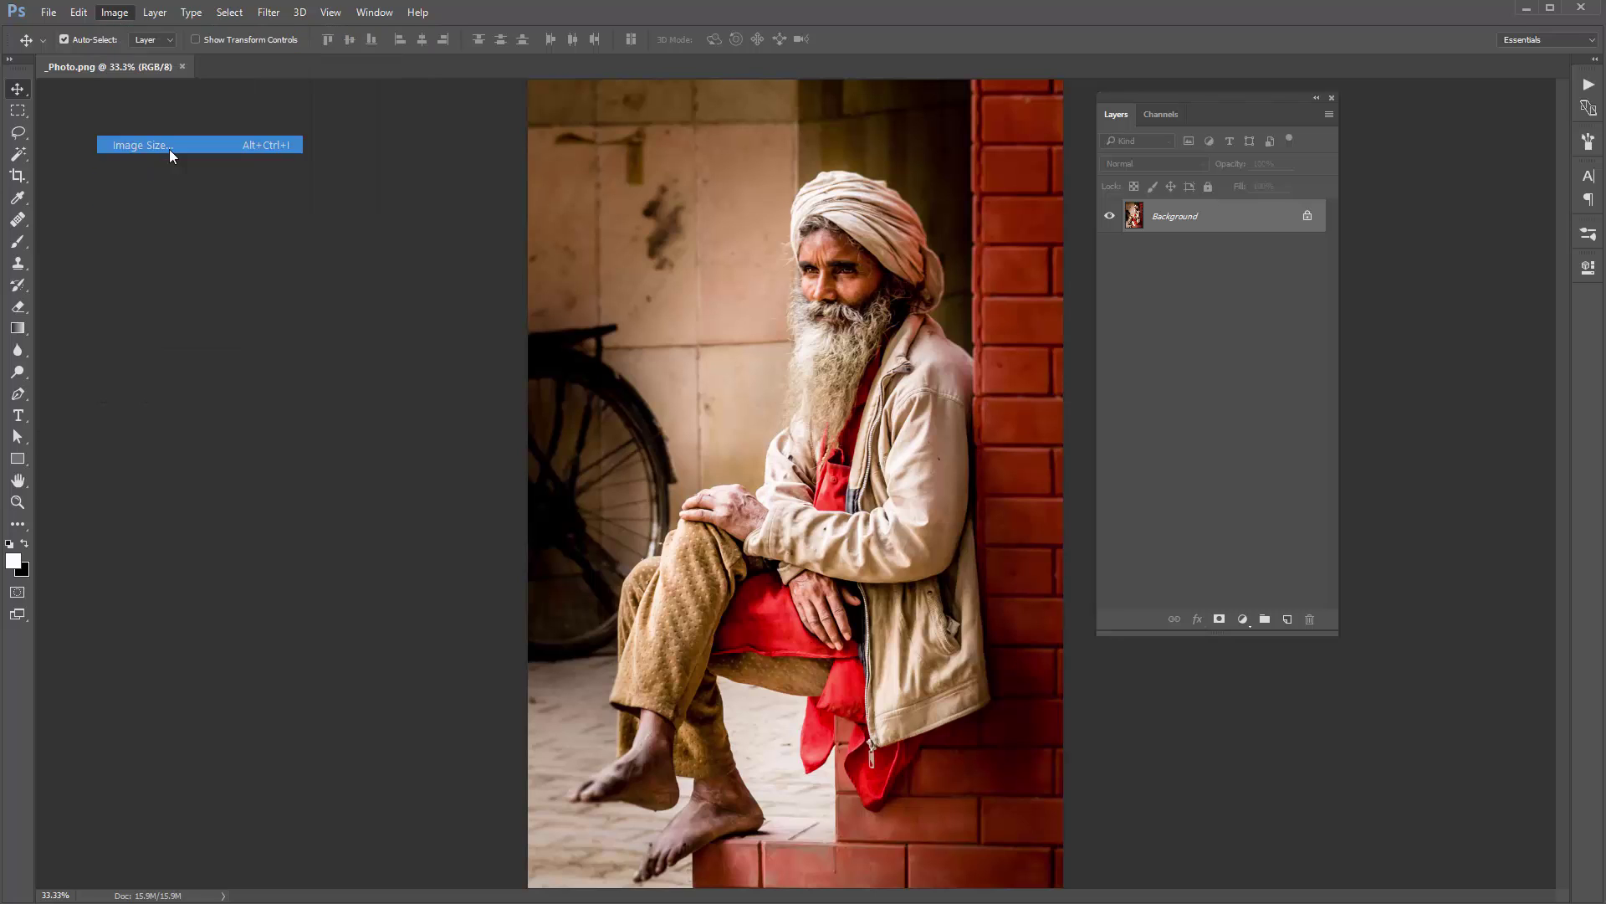
pyautogui.moveTo(430, 136); pyautogui.dragTo(420, 127)
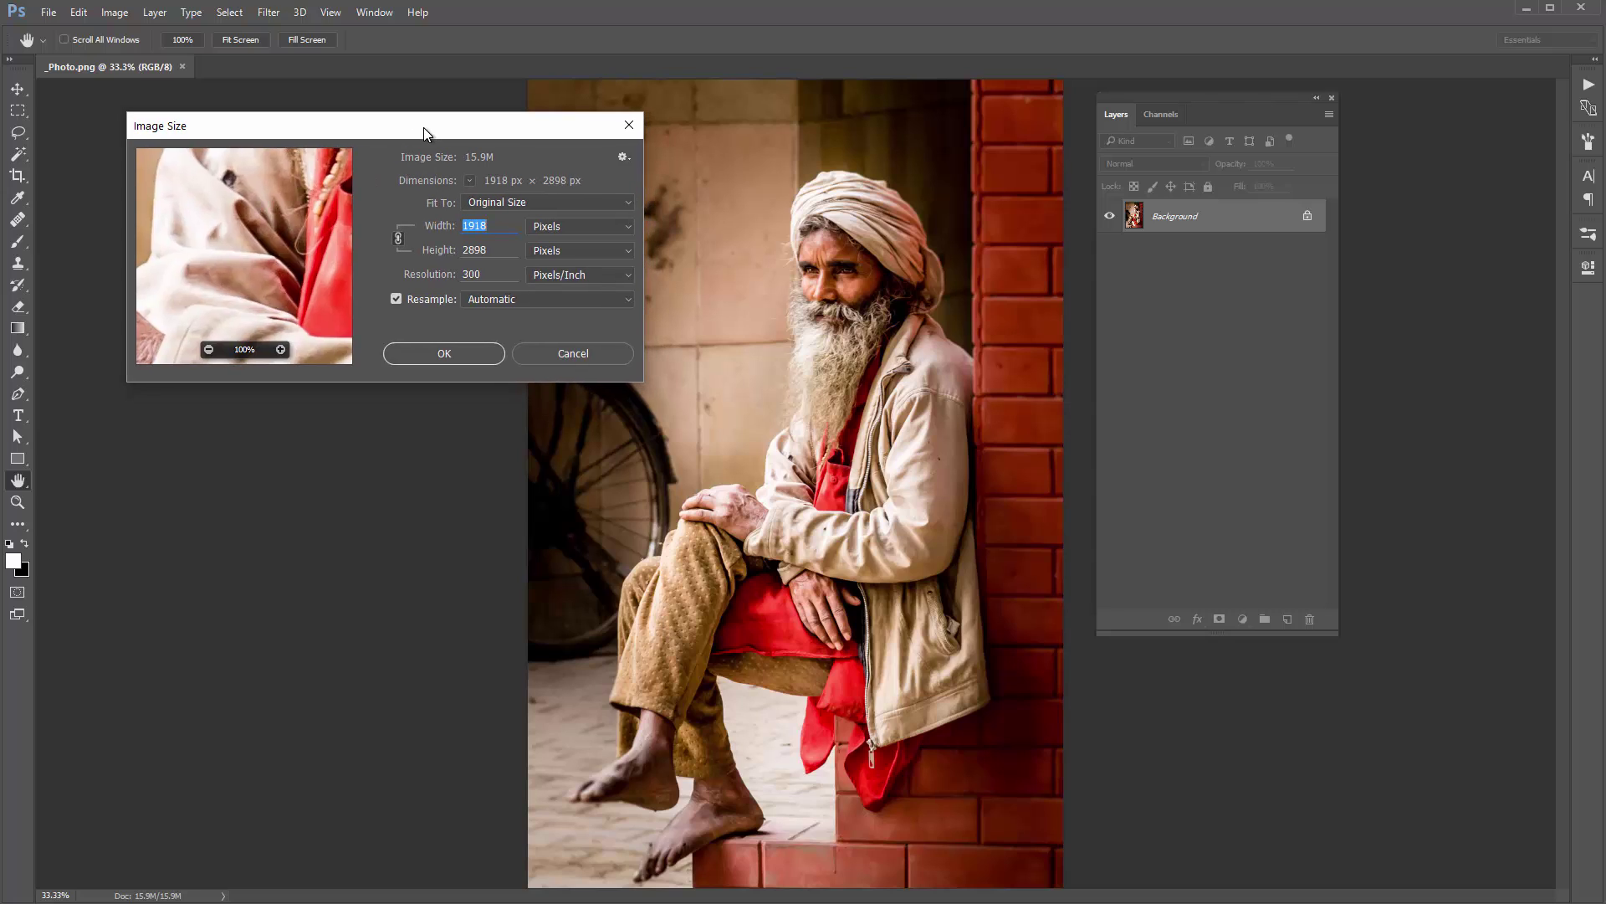
pyautogui.click(498, 252)
pyautogui.doubleClick(484, 257)
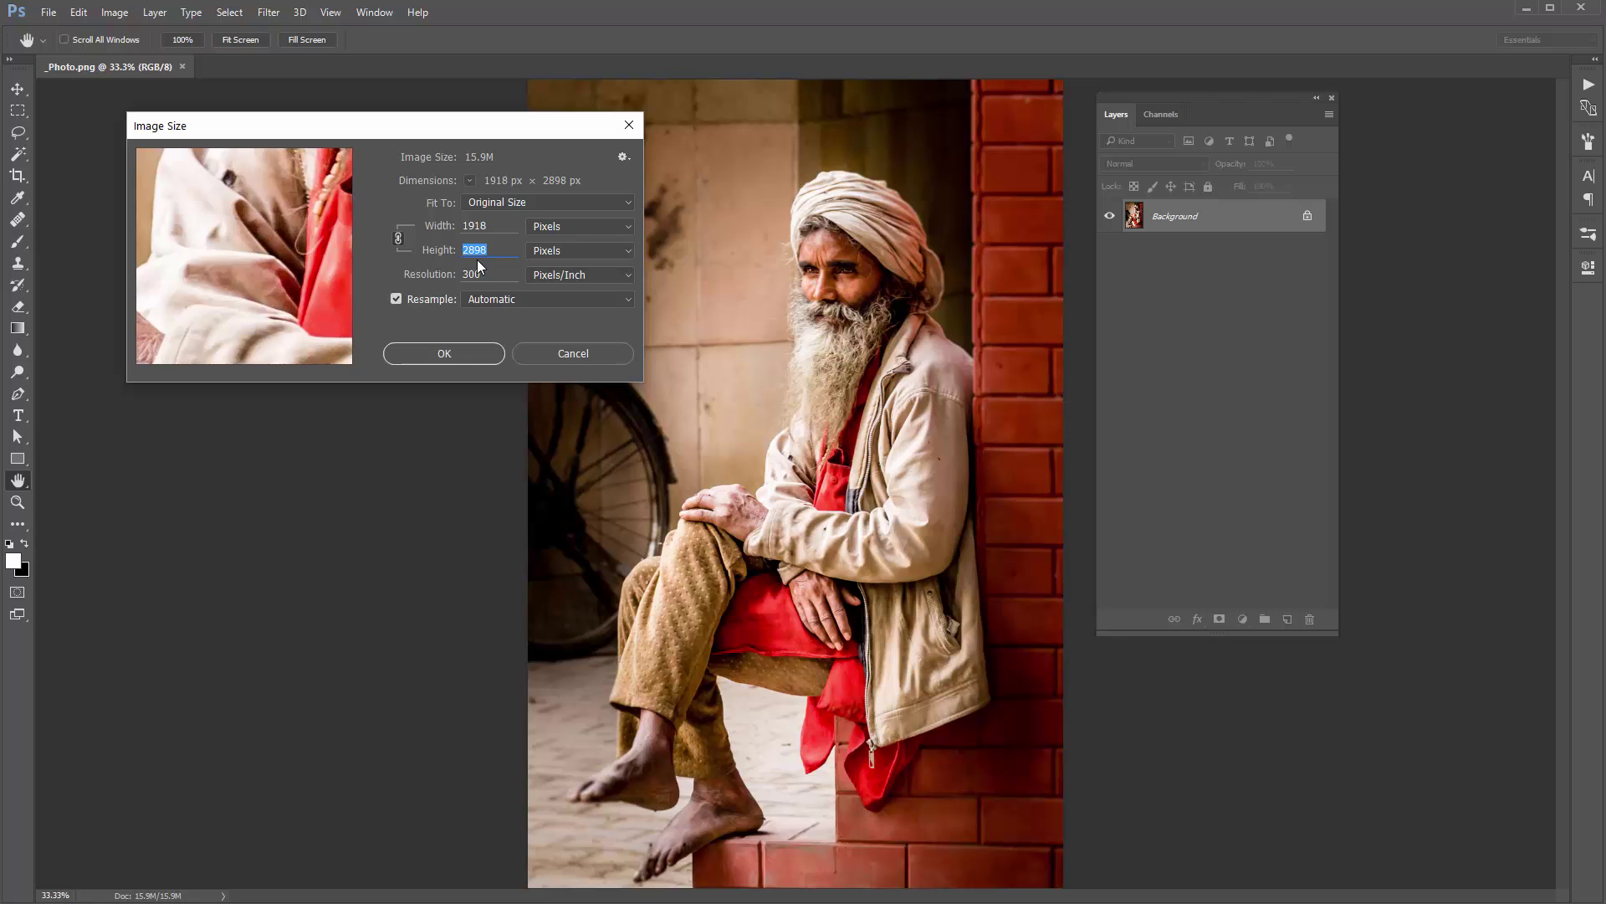
pyautogui.click(420, 351)
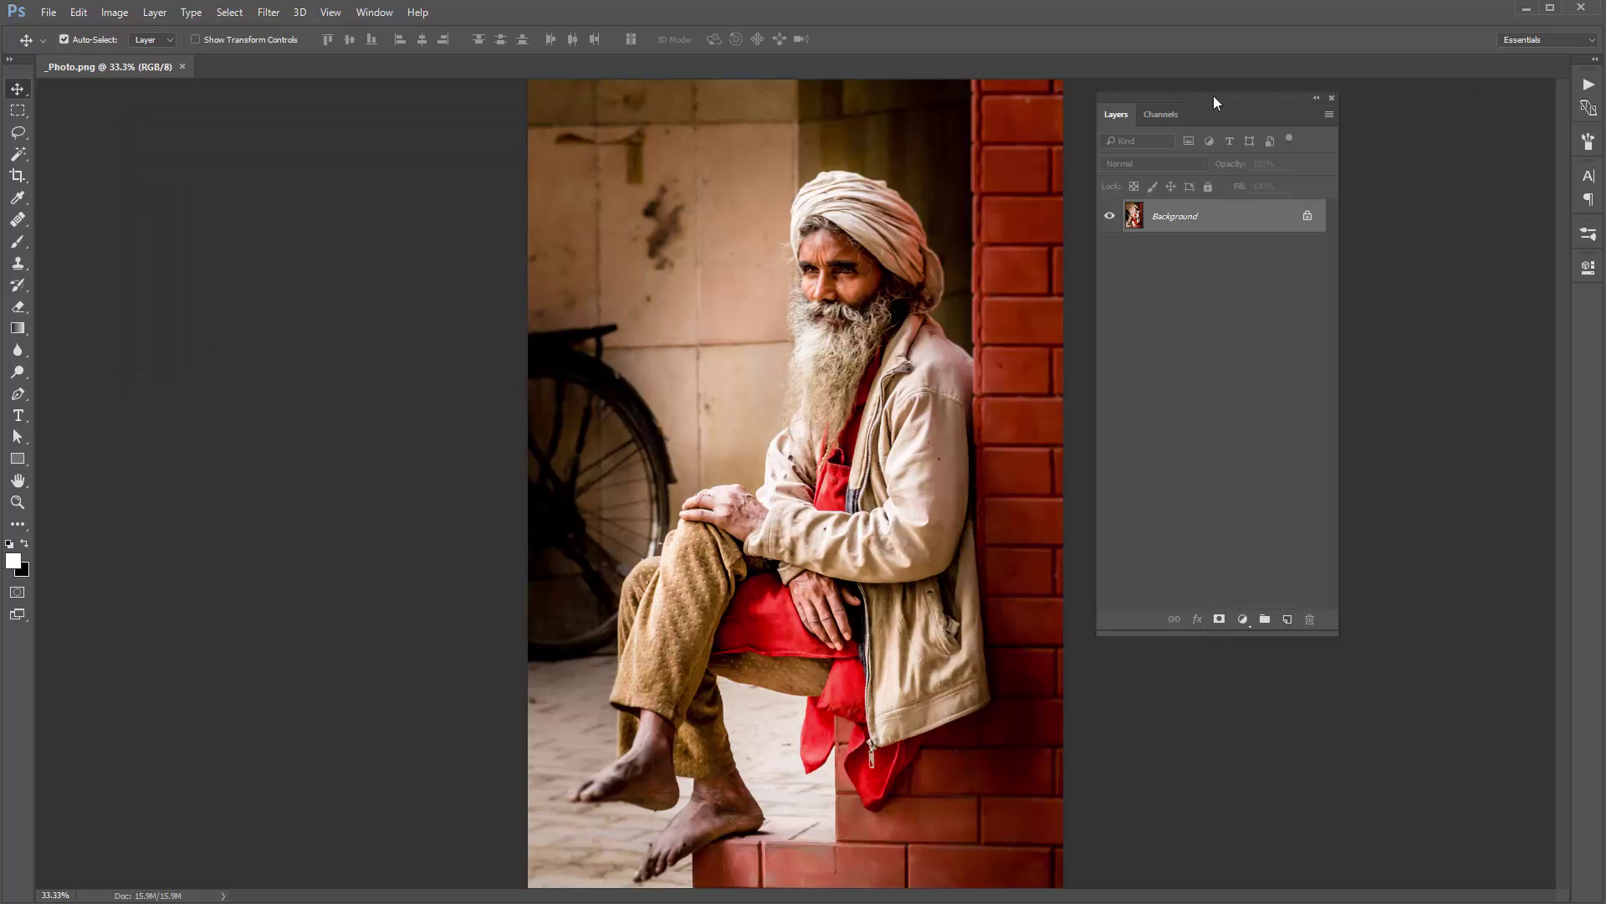
# Step: Dock the floating Layers panel next to the collapsed panel icons
pyautogui.moveTo(1216, 102); pyautogui.dragTo(1598, 209)
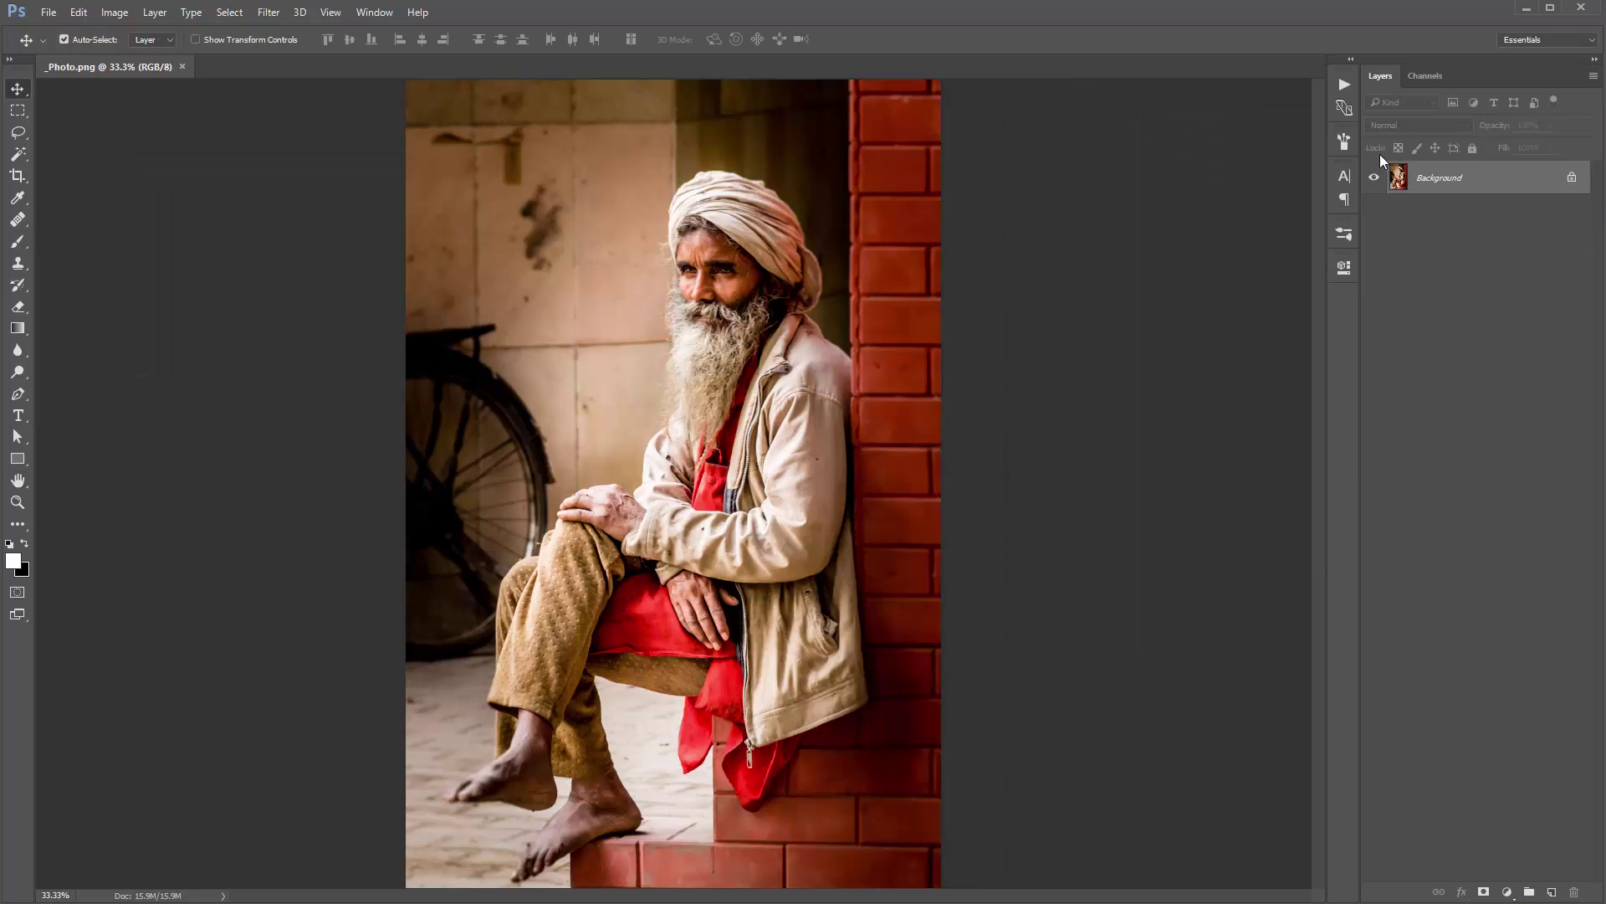
pyautogui.press('b')
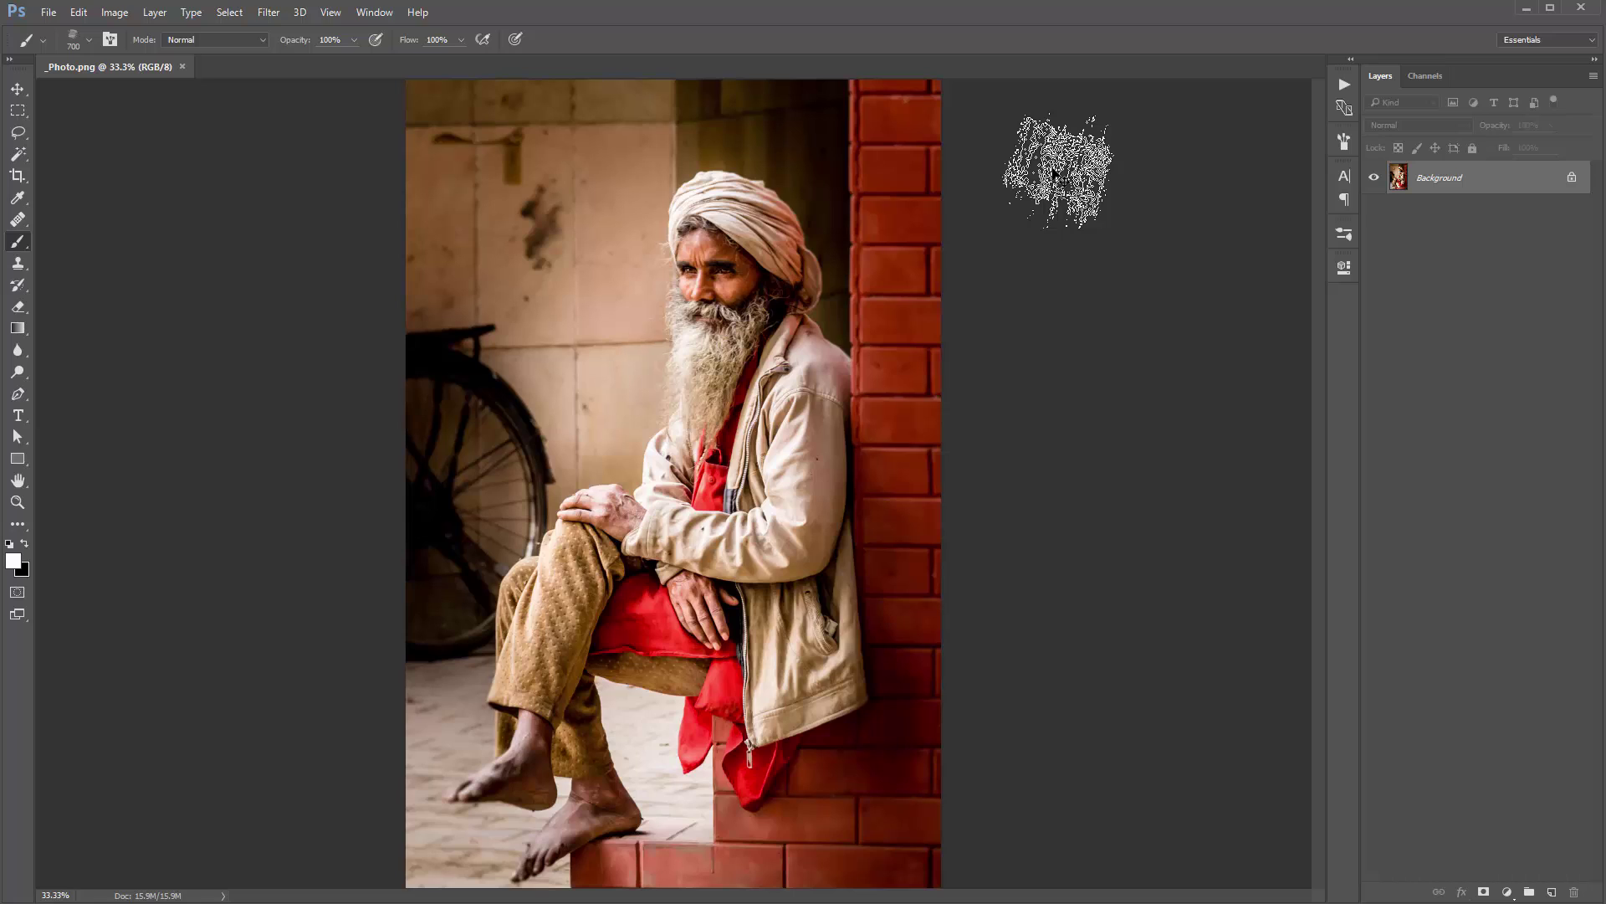
pyautogui.press('v')
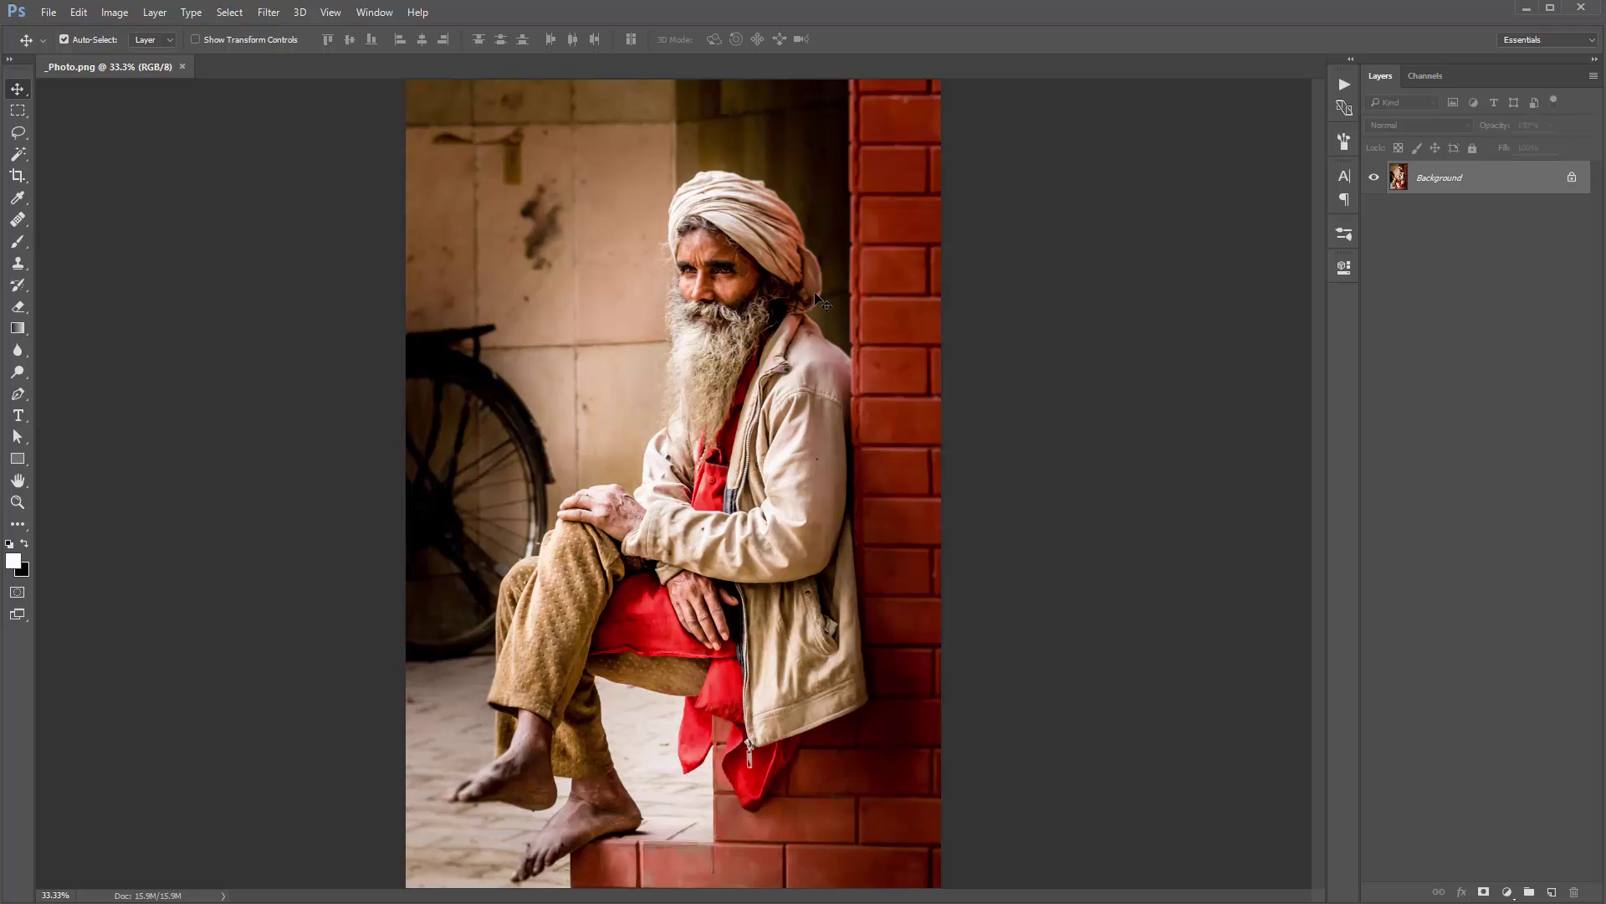
# Step: With the Brush tool, reset the brush presets to the defaults and replace them with the Sketch_Brushes.abr set
pyautogui.press('b')
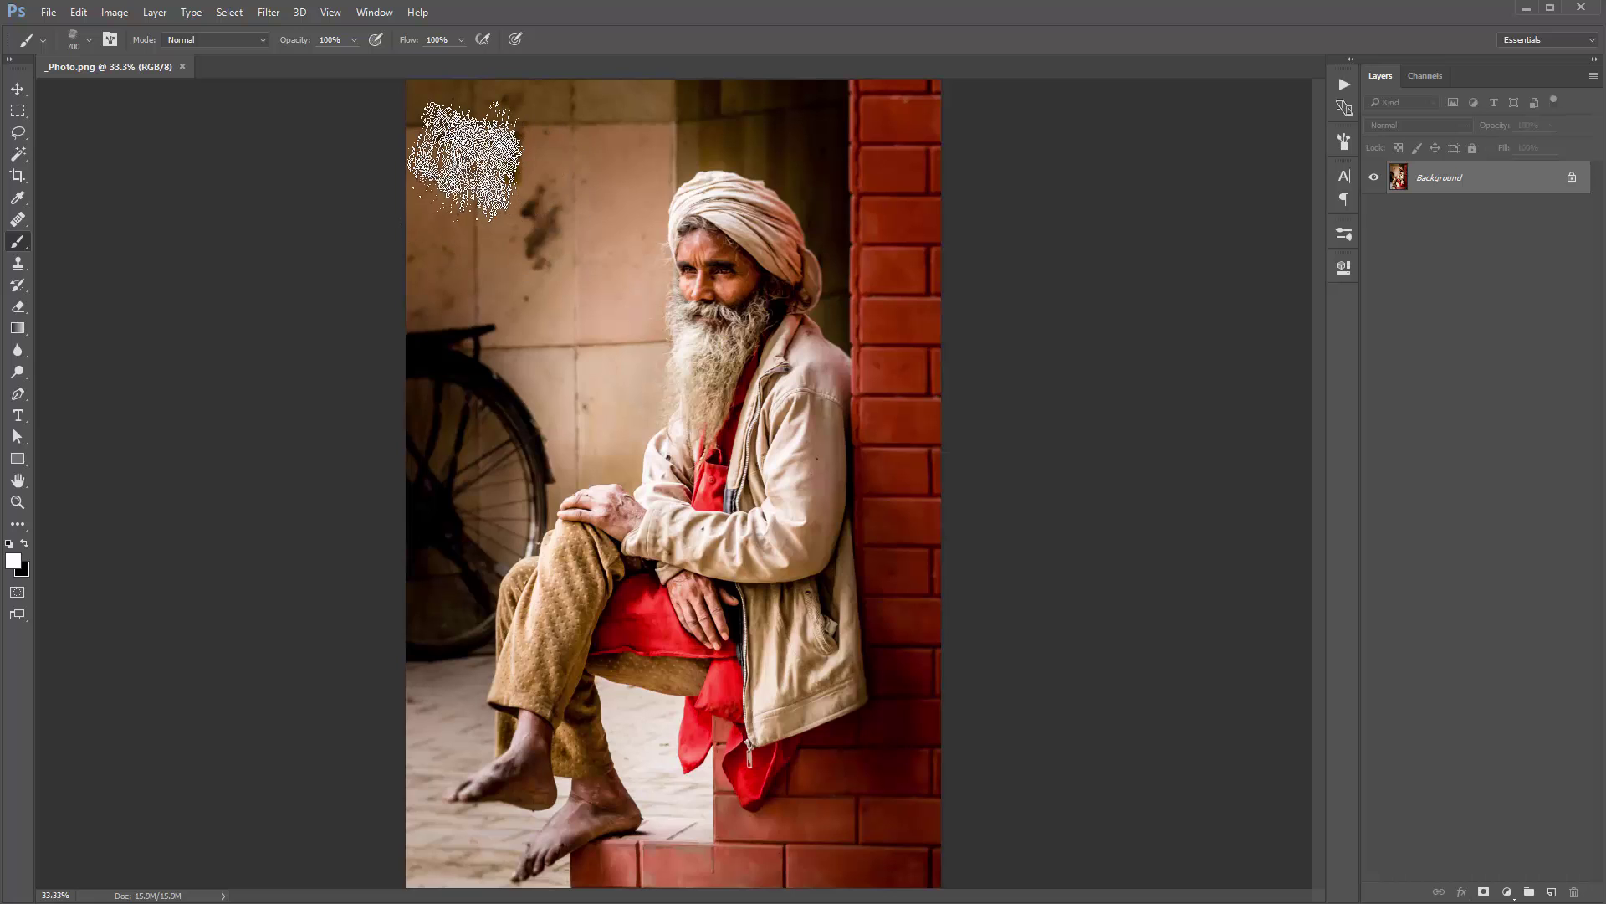
pyautogui.rightClick(464, 153)
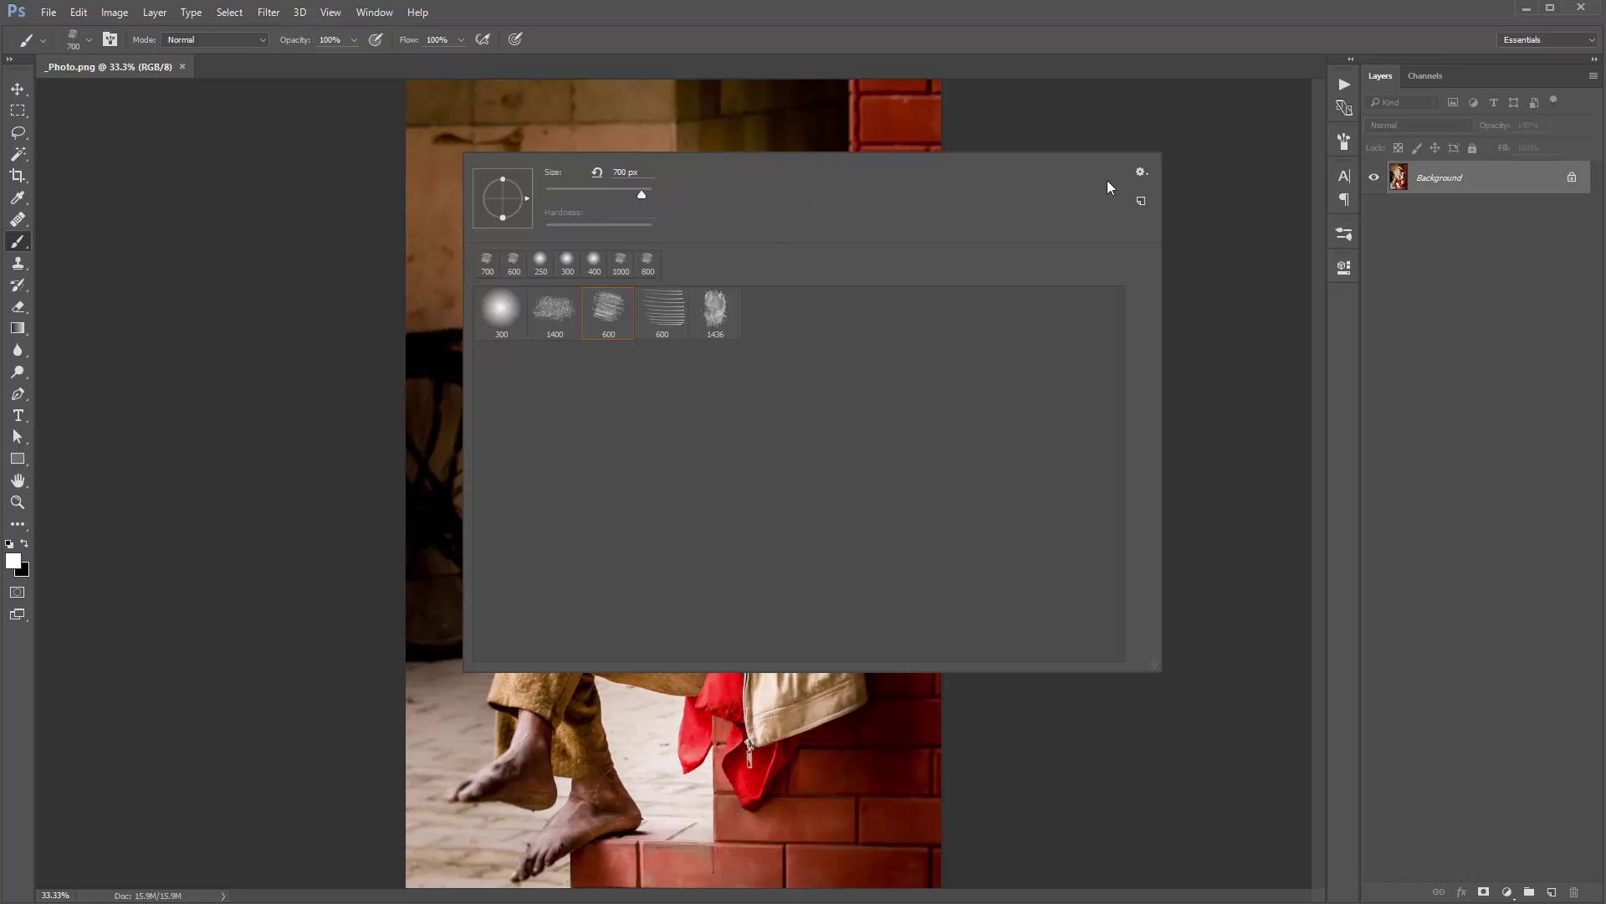
pyautogui.click(1141, 174)
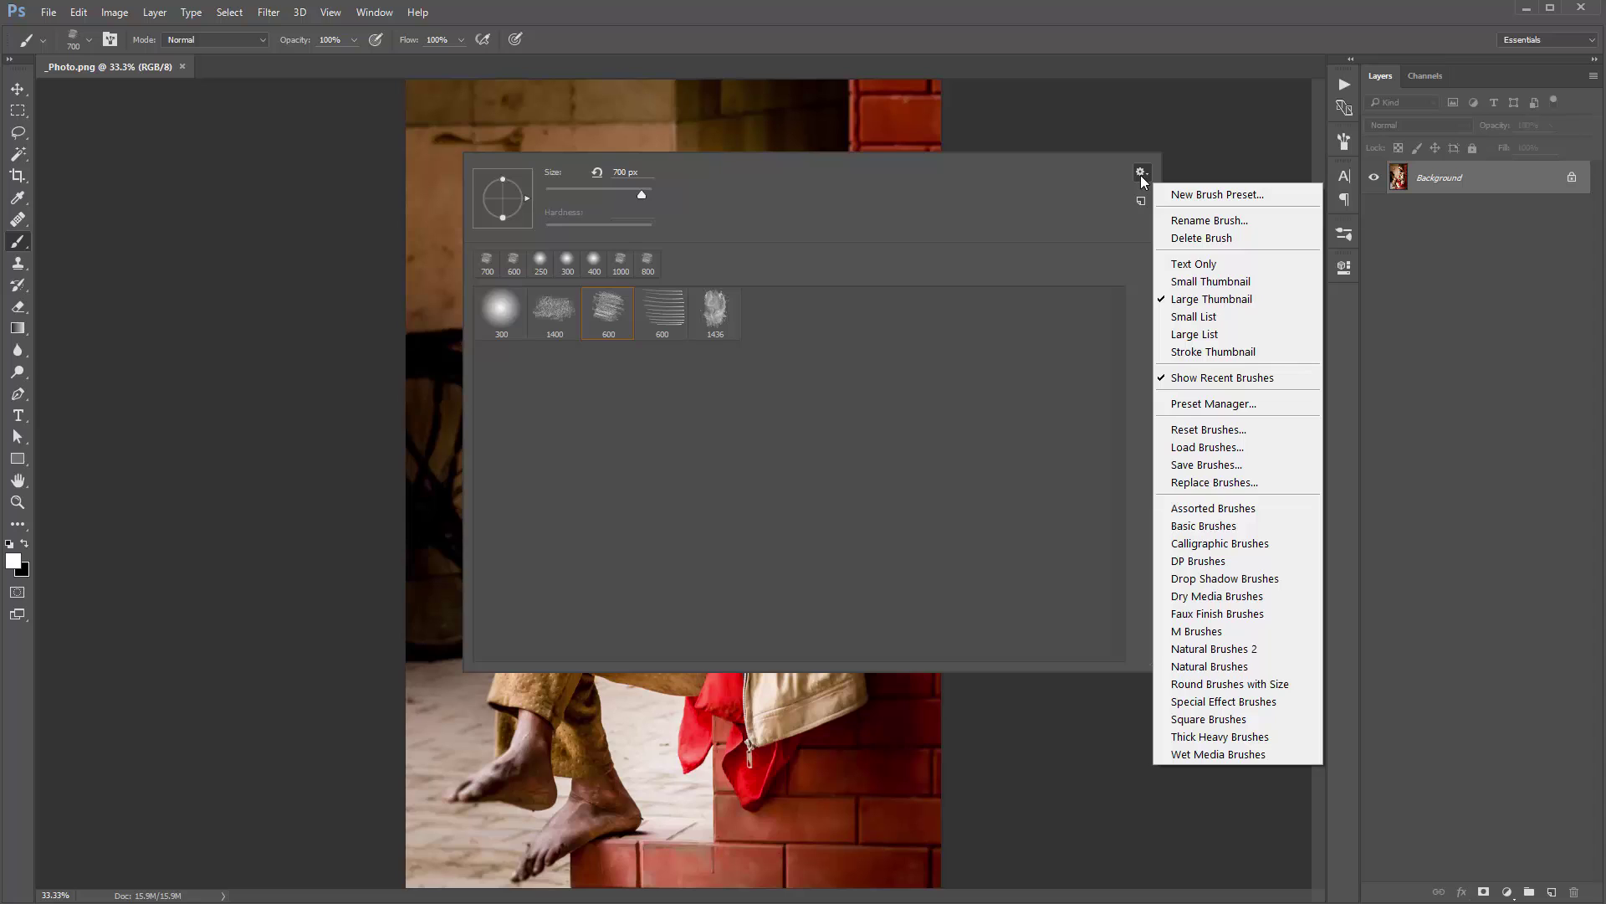
pyautogui.click(1238, 430)
pyautogui.click(464, 274)
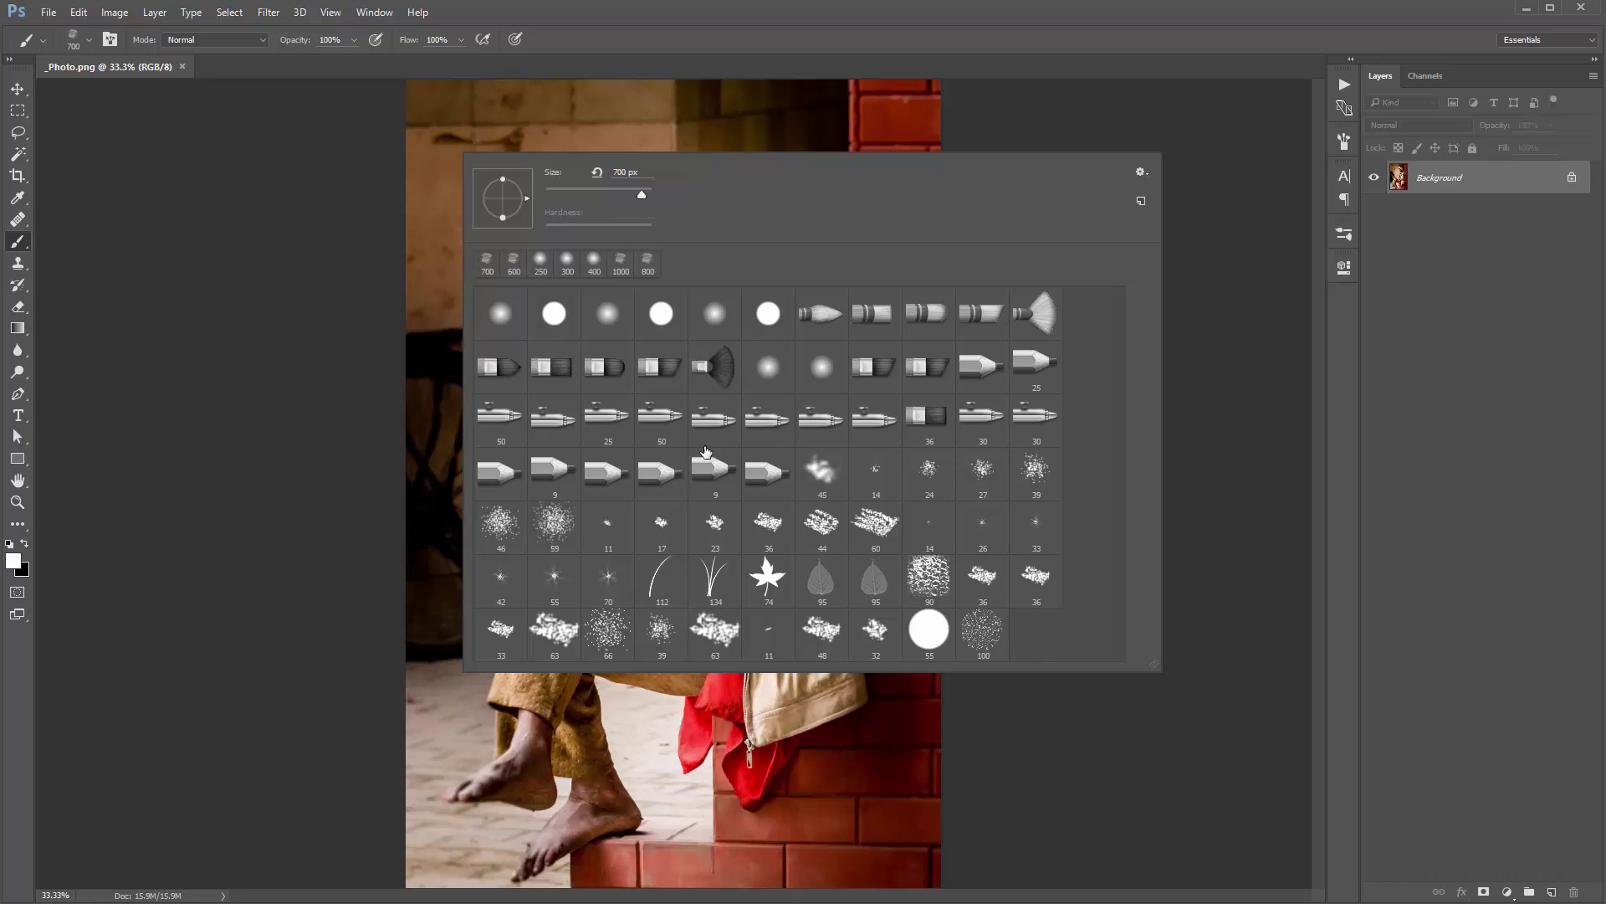
pyautogui.click(1141, 172)
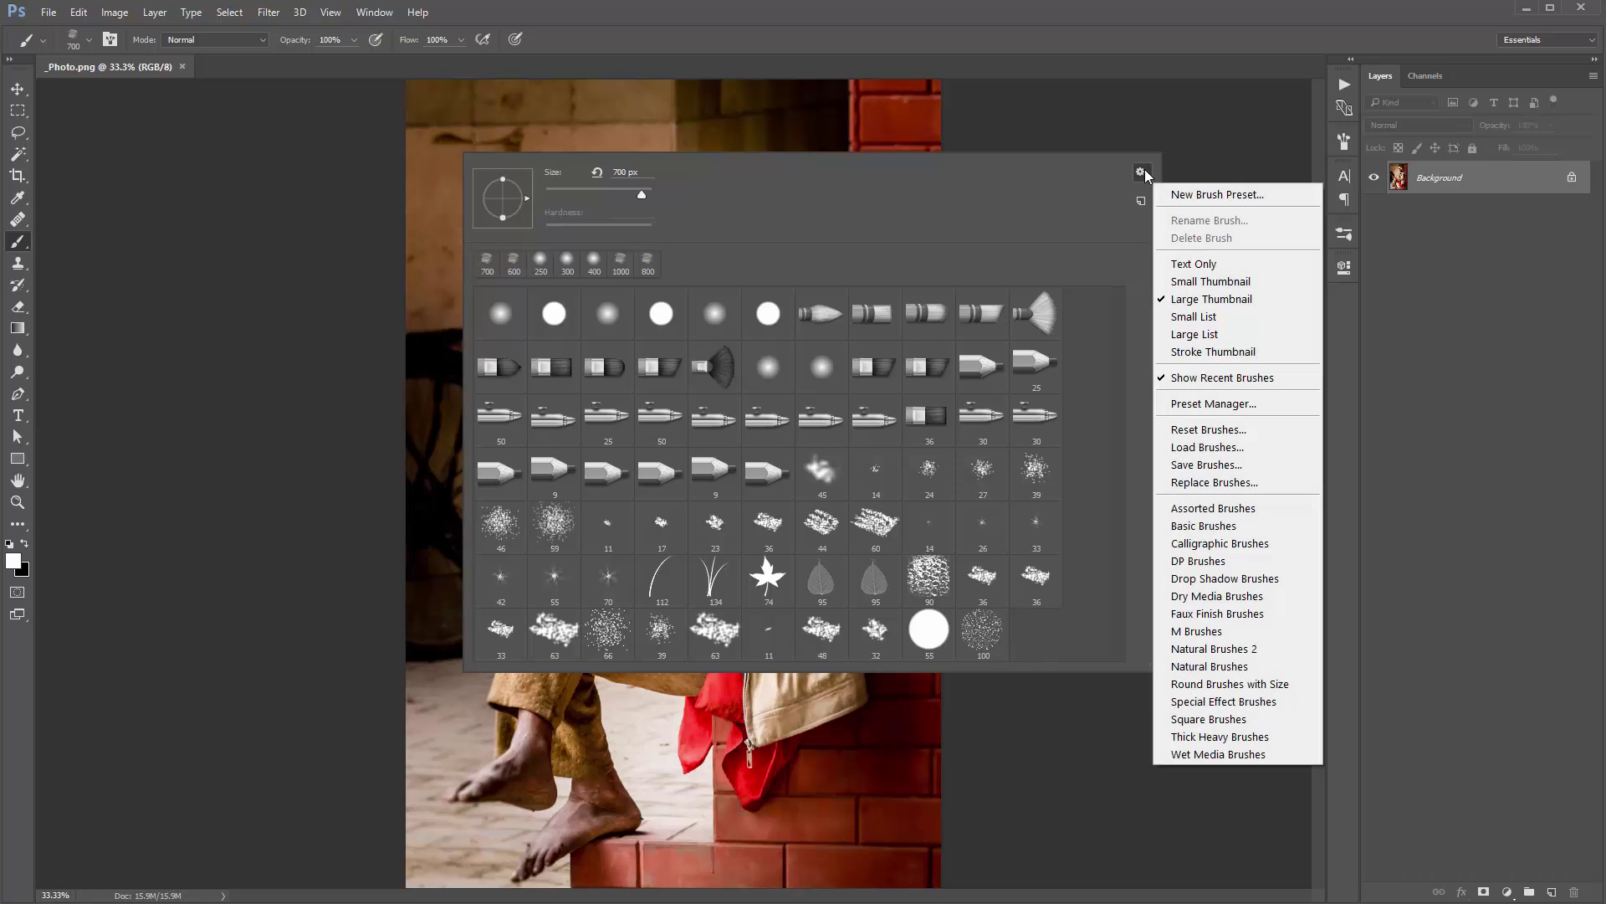
pyautogui.click(1214, 485)
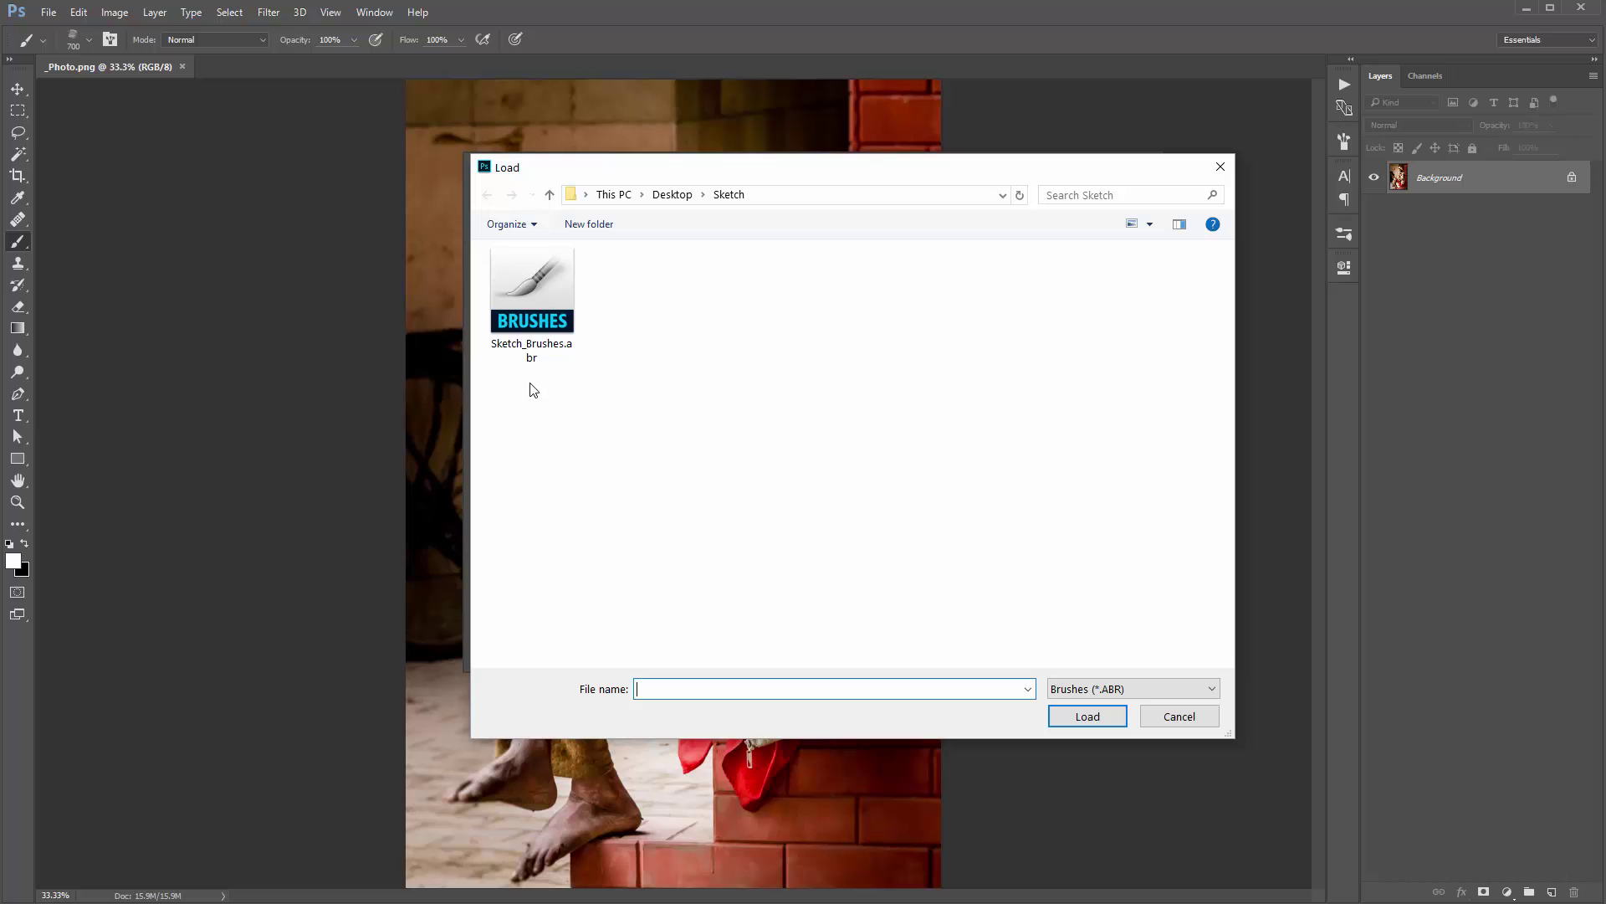
pyautogui.doubleClick(546, 290)
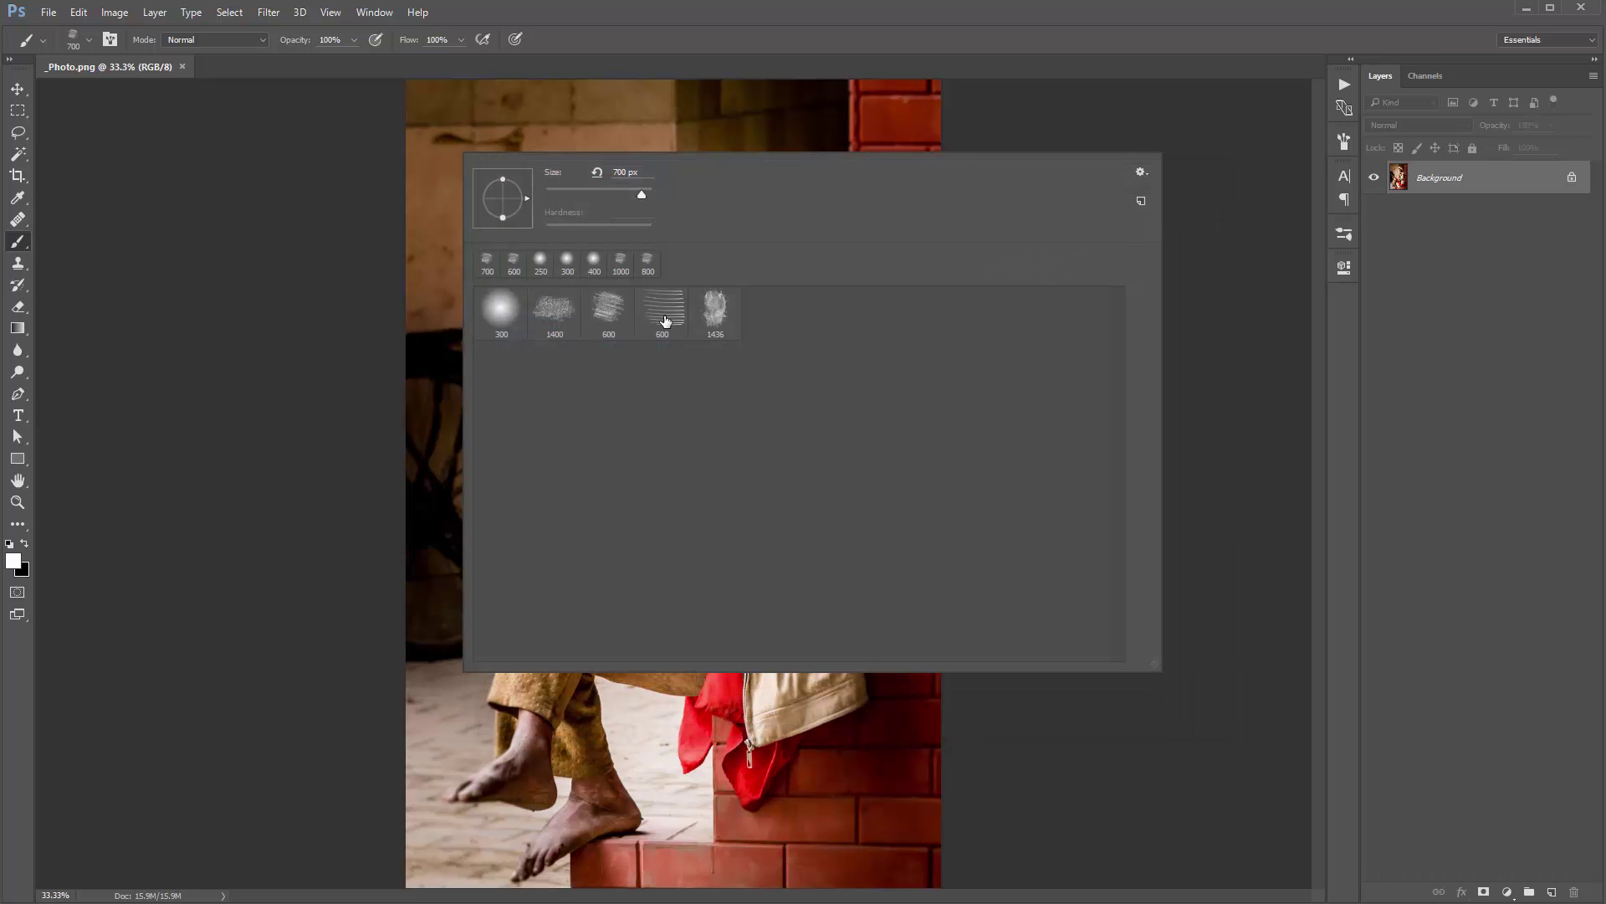
pyautogui.click(388, 210)
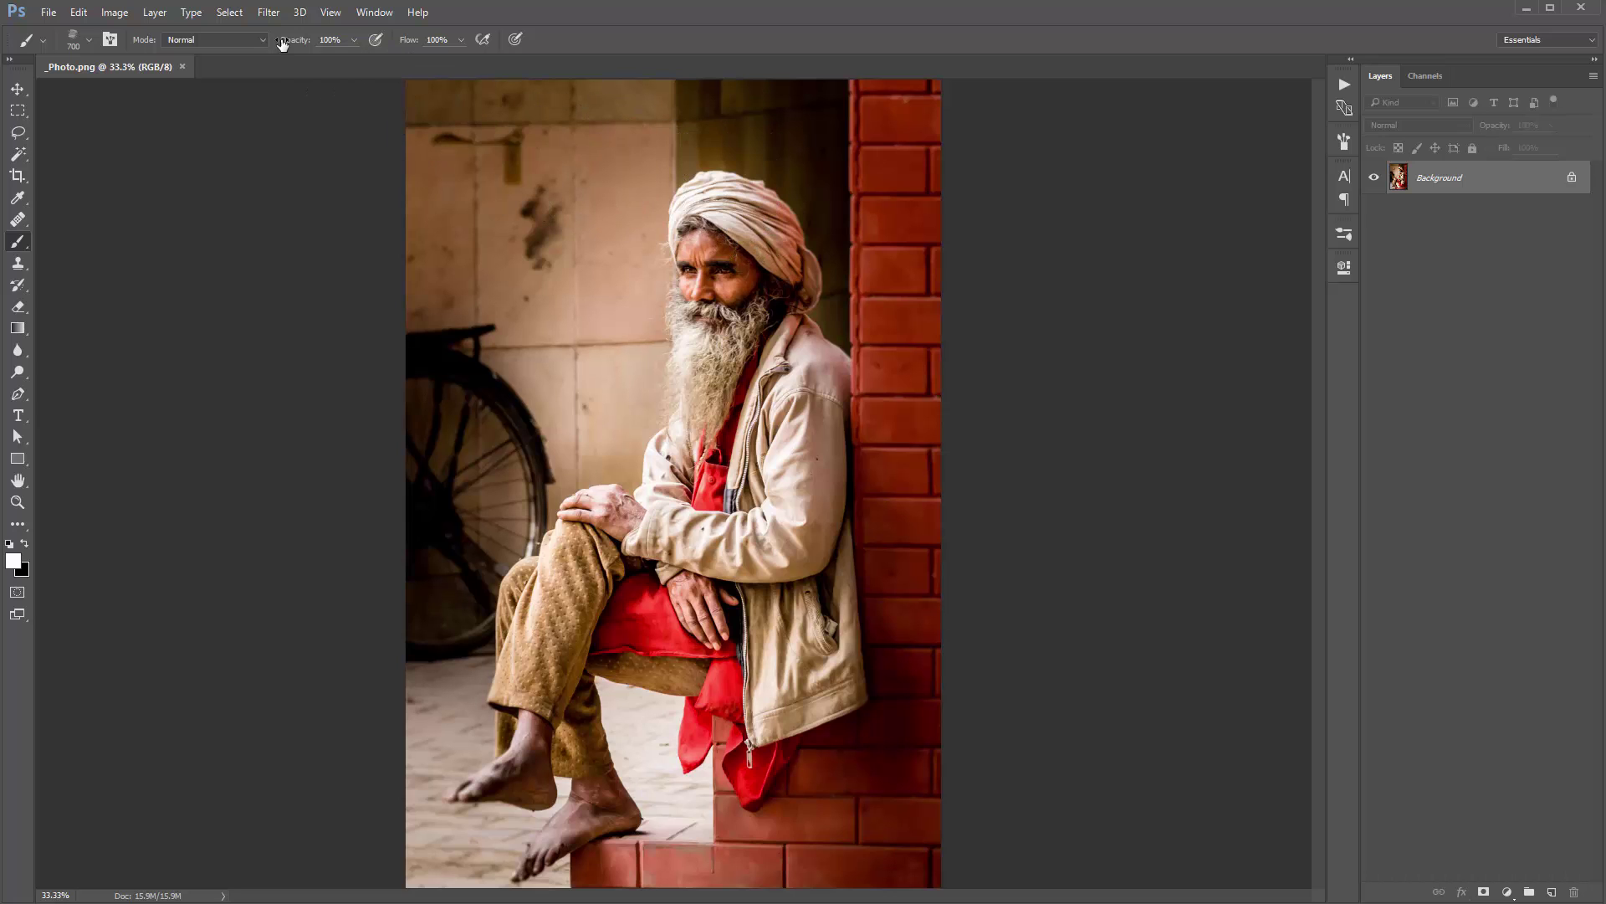
# Step: Load the Sketch.atn action set from the Sketch folder into the Actions panel
pyautogui.click(386, 16)
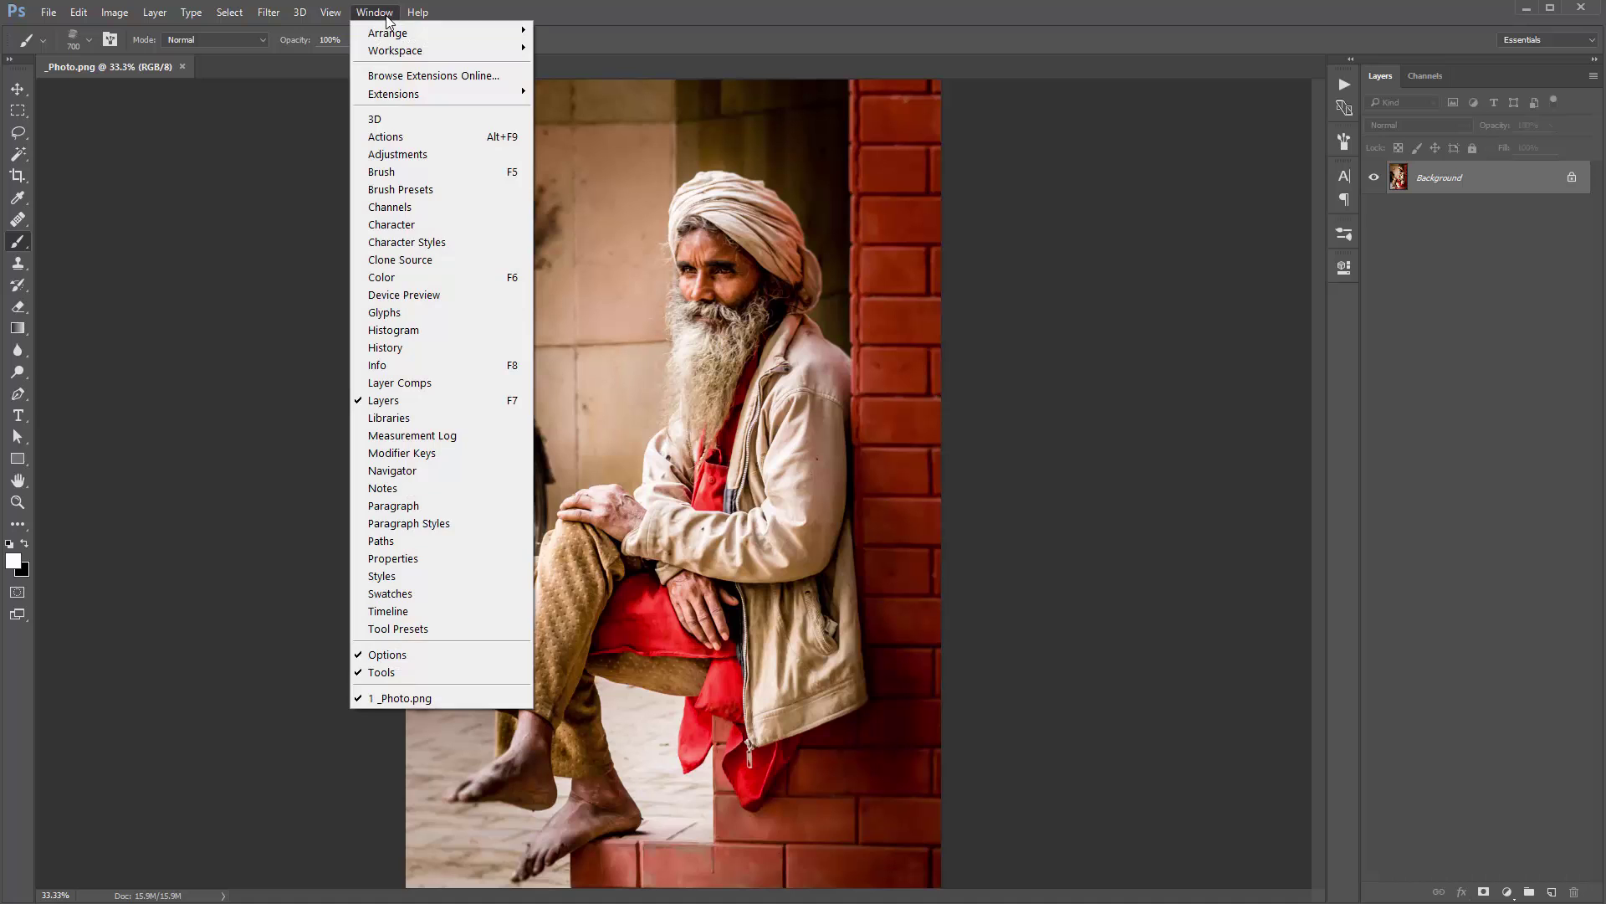
pyautogui.click(385, 137)
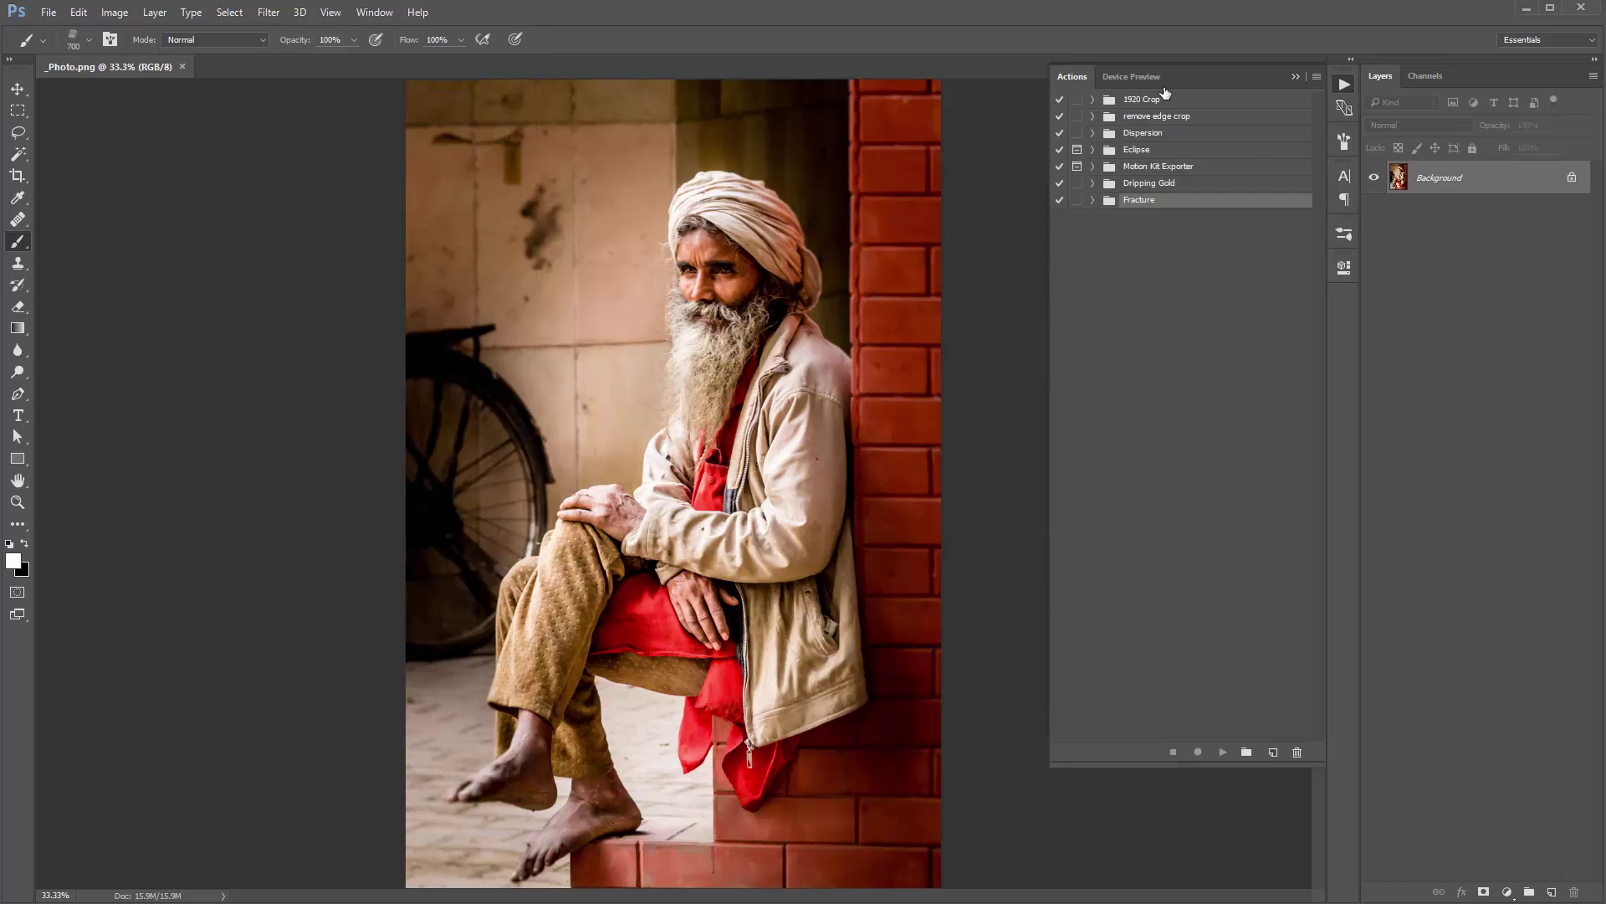
pyautogui.click(1314, 77)
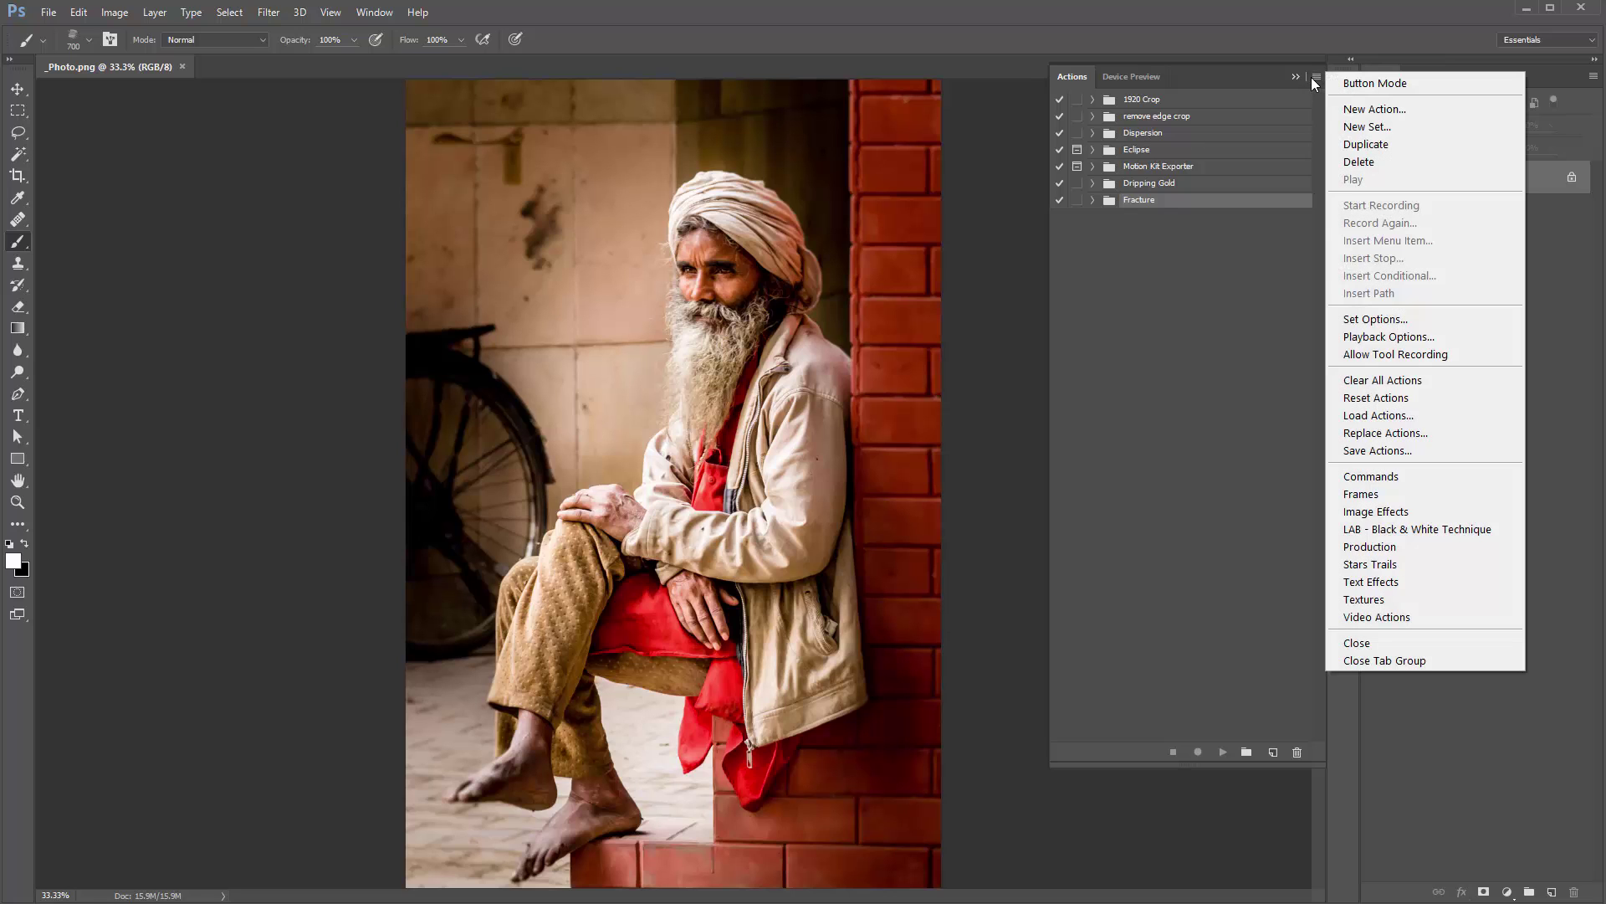
pyautogui.click(1407, 413)
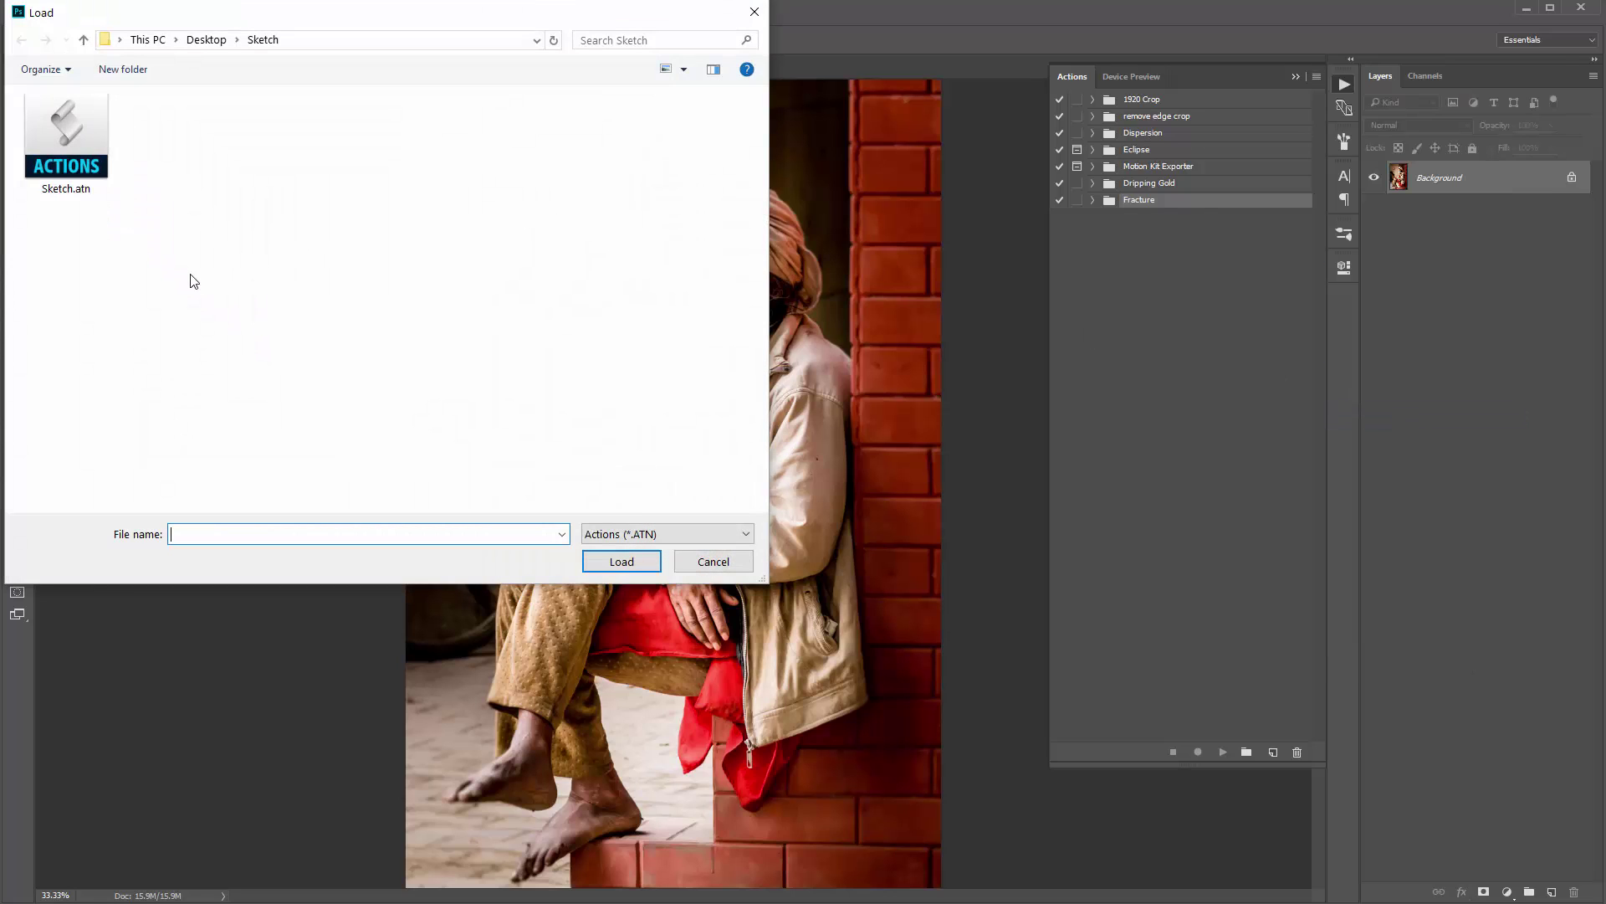
pyautogui.doubleClick(100, 176)
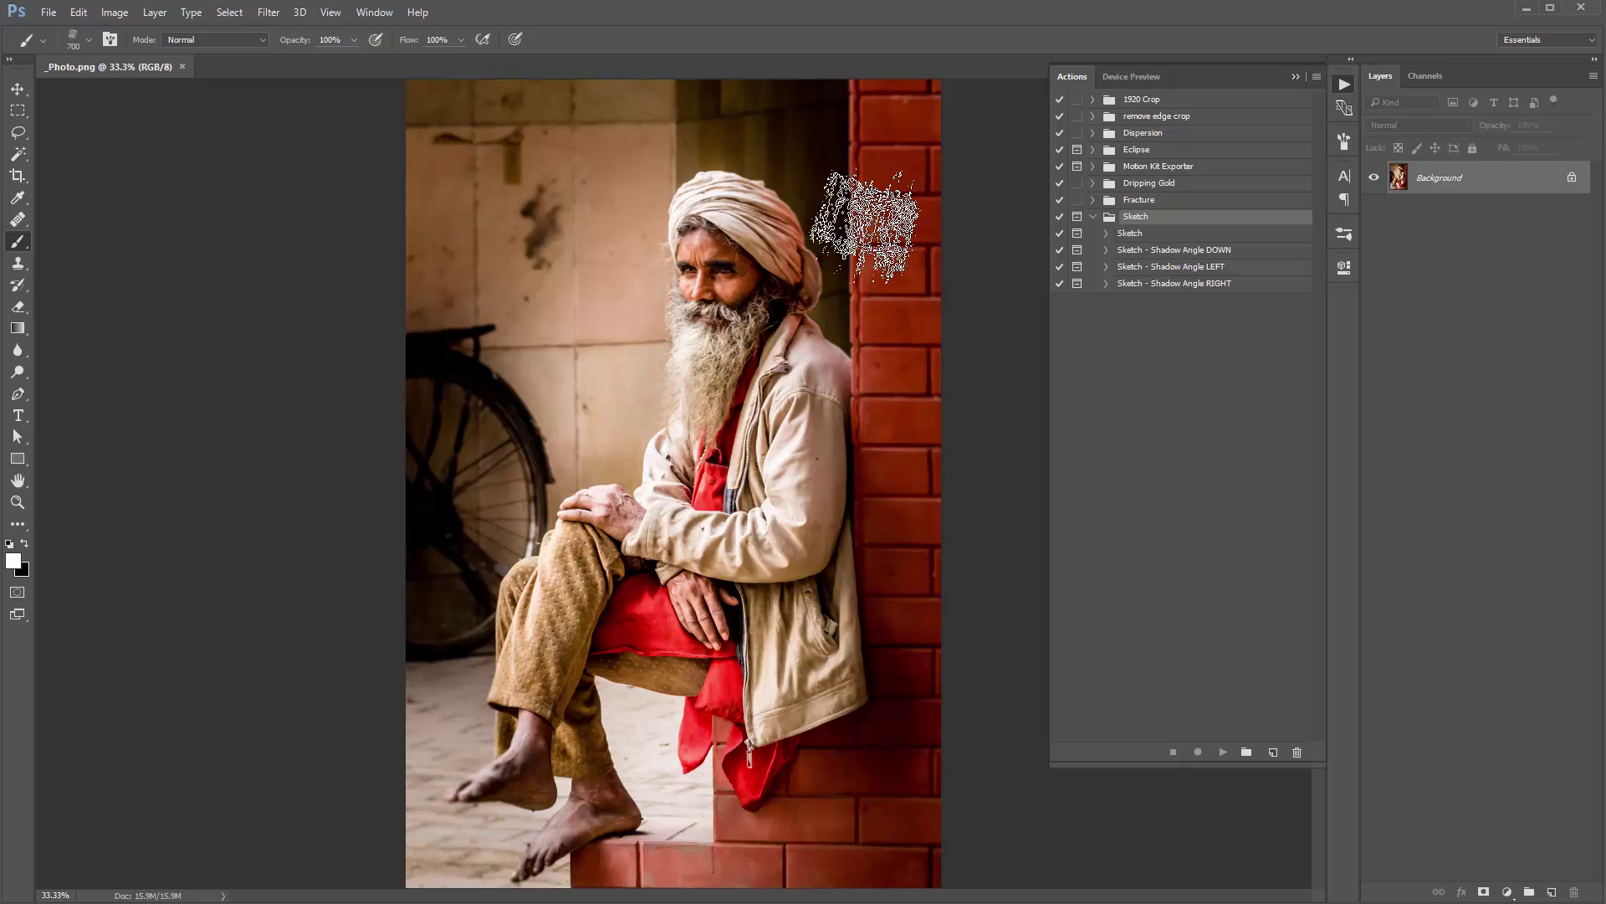
# Step: Create a new layer named "brush" above the Background layer
pyautogui.press('v')
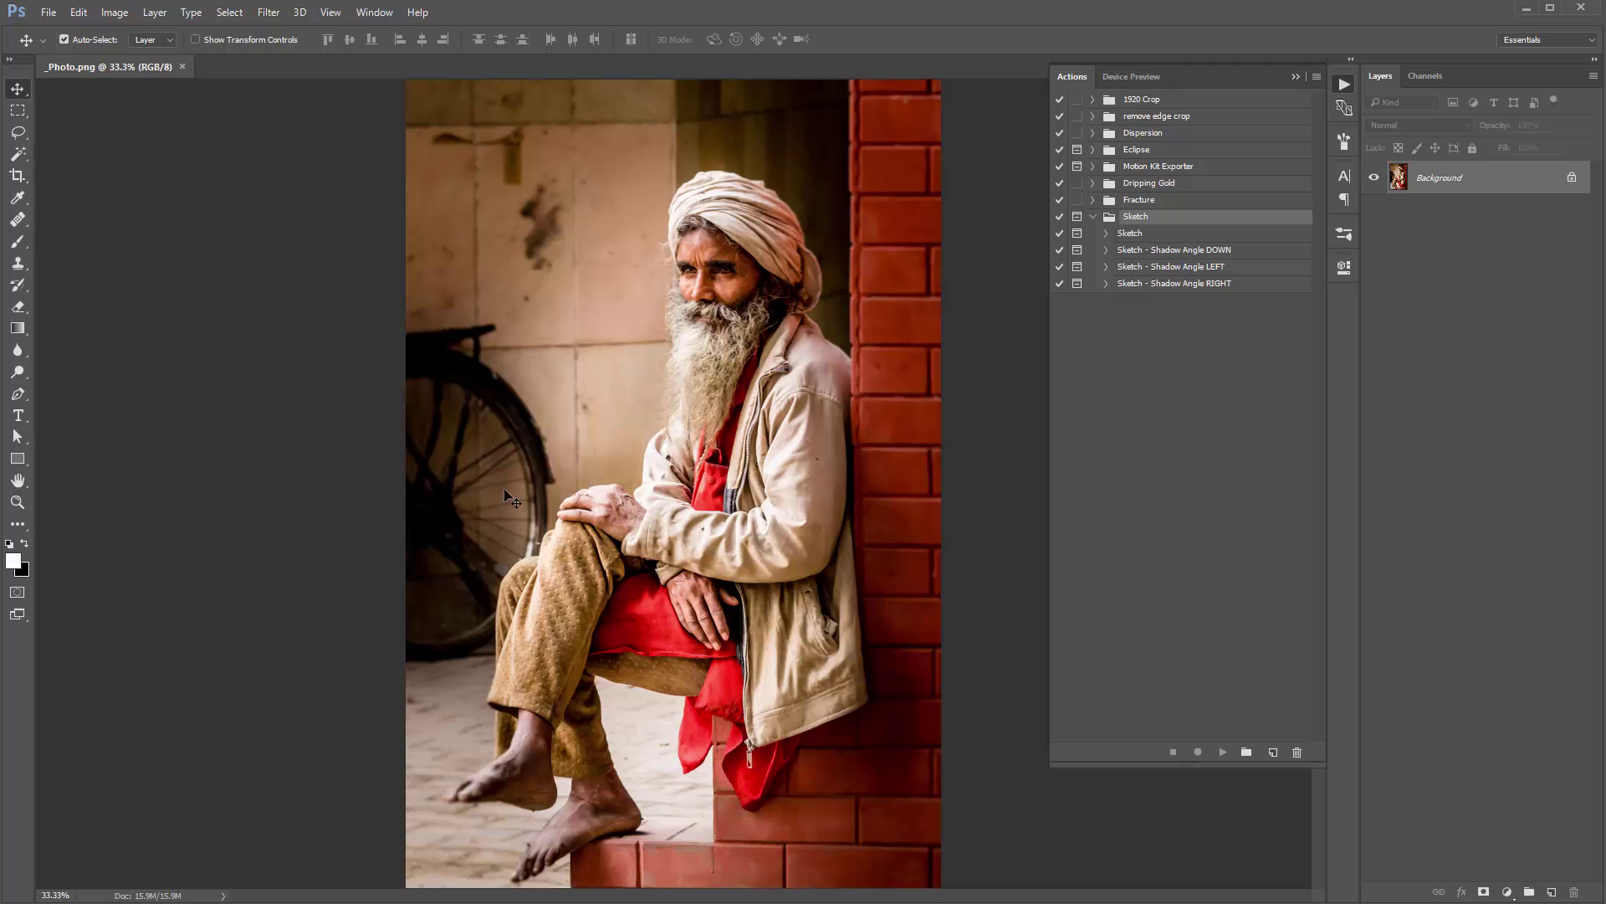
pyautogui.click(155, 12)
pyautogui.moveTo(164, 32)
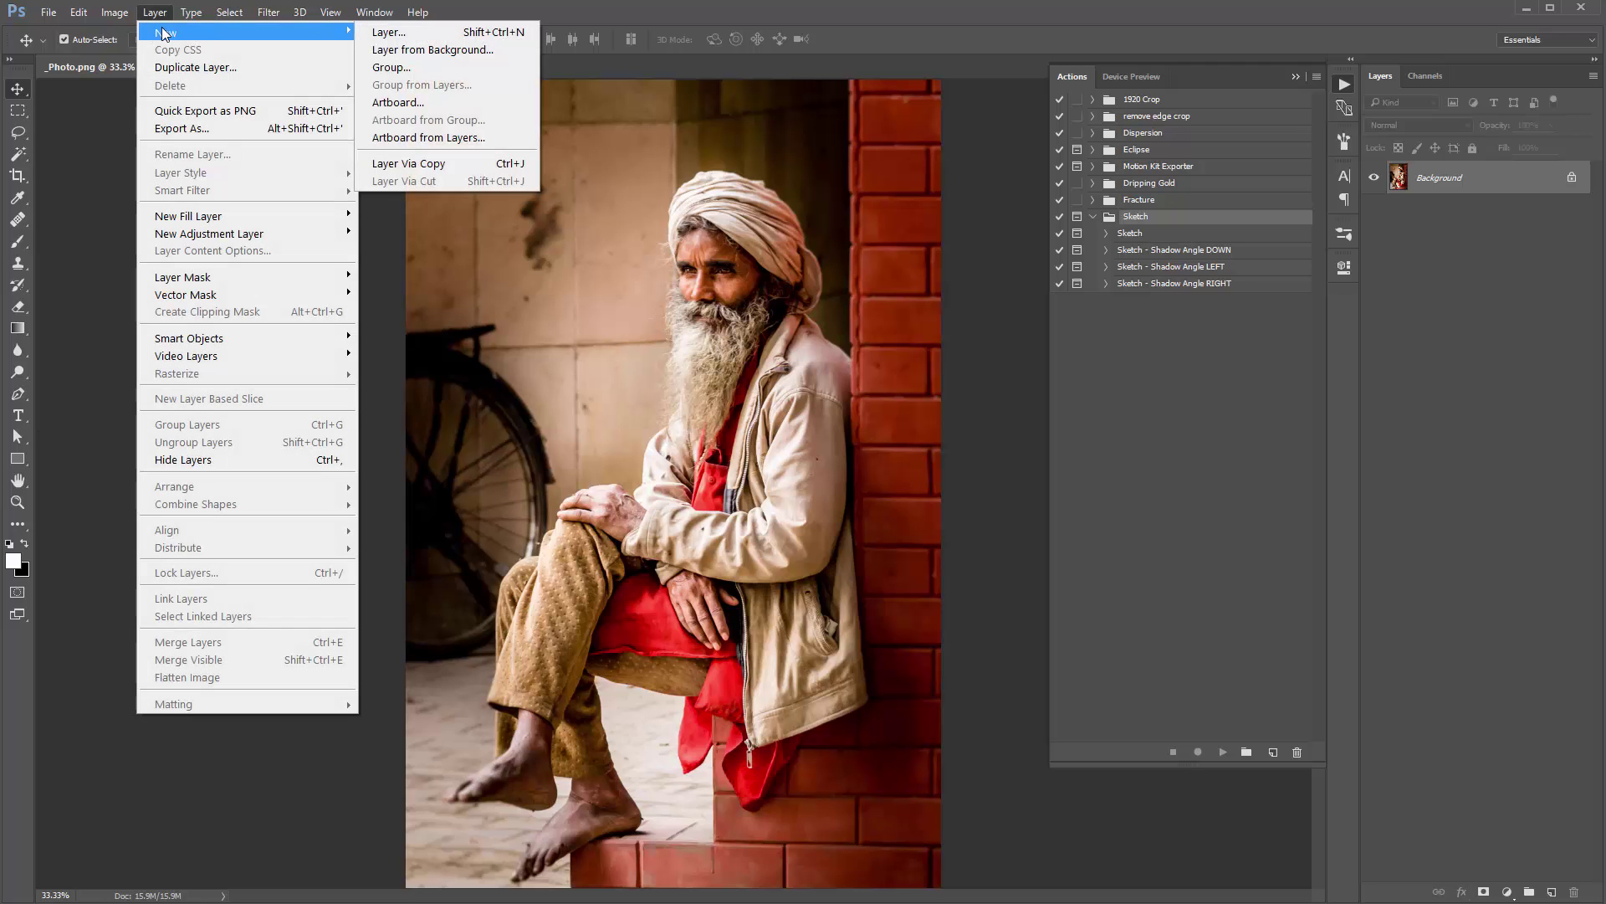
pyautogui.click(390, 32)
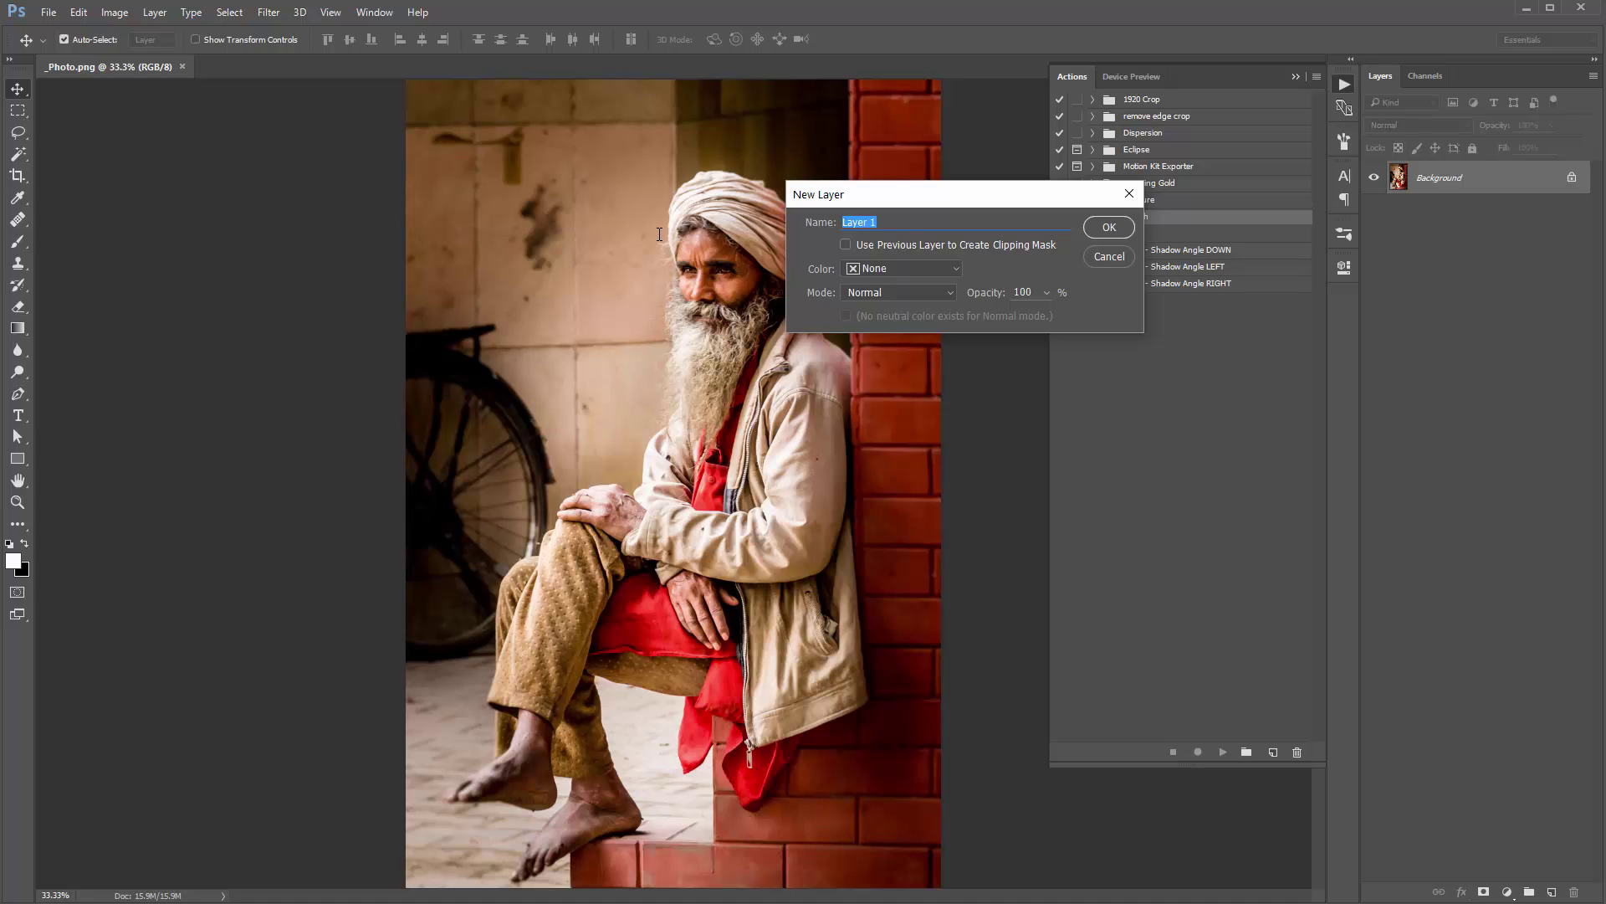
pyautogui.write('brush')
pyautogui.click(1123, 227)
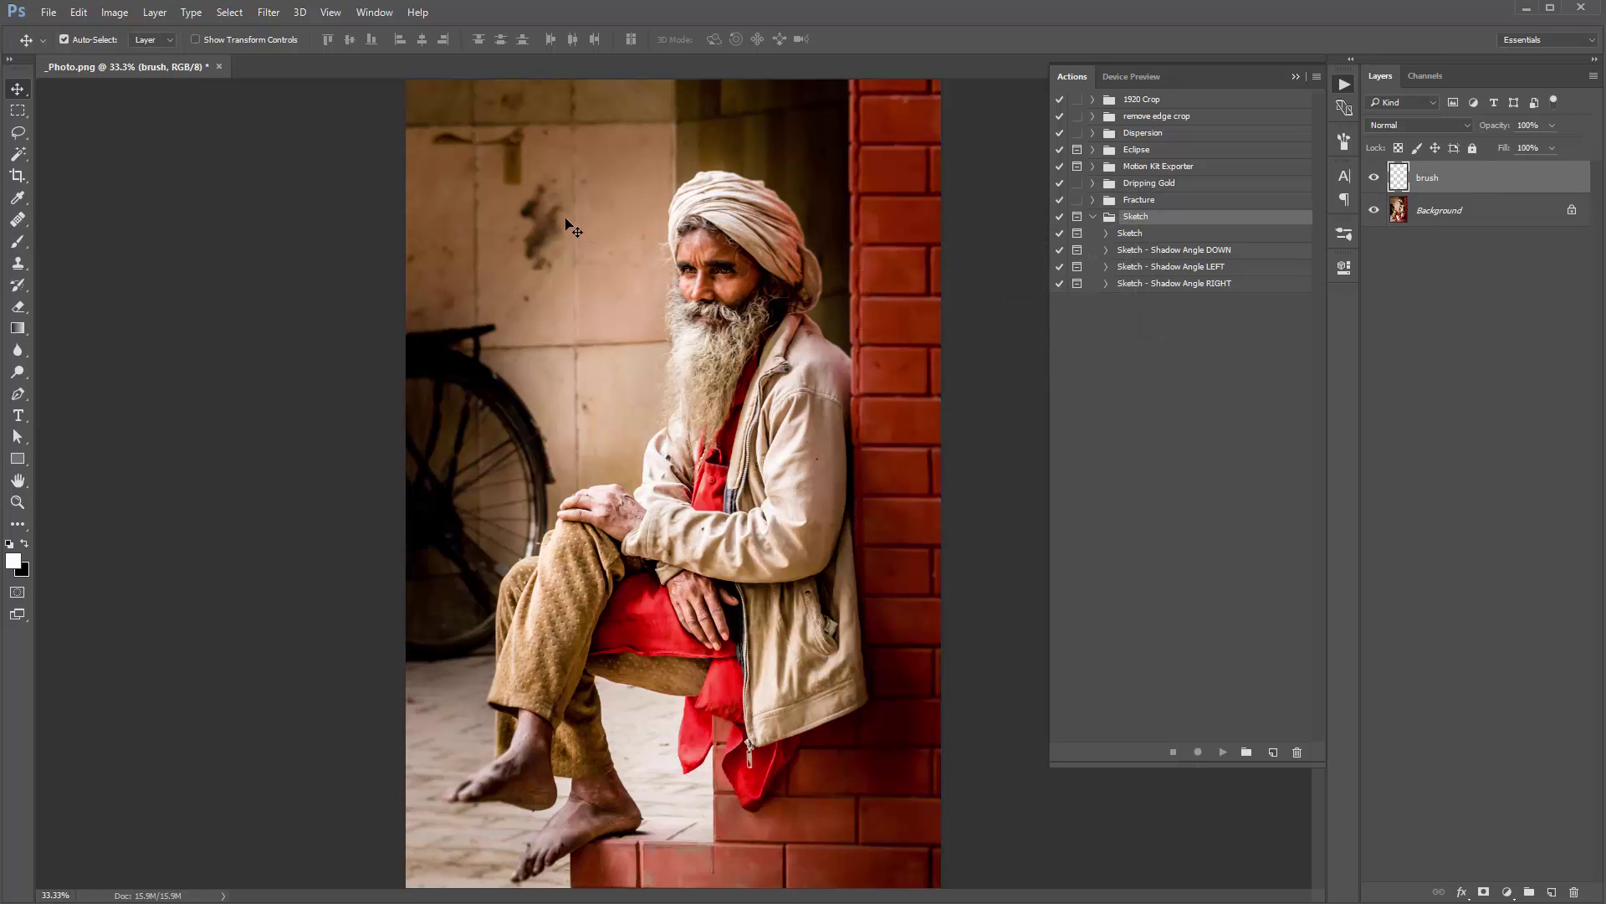
# Step: Choose the soft round 300 px preset for the Brush tool
pyautogui.press('b')
pyautogui.rightClick(537, 198)
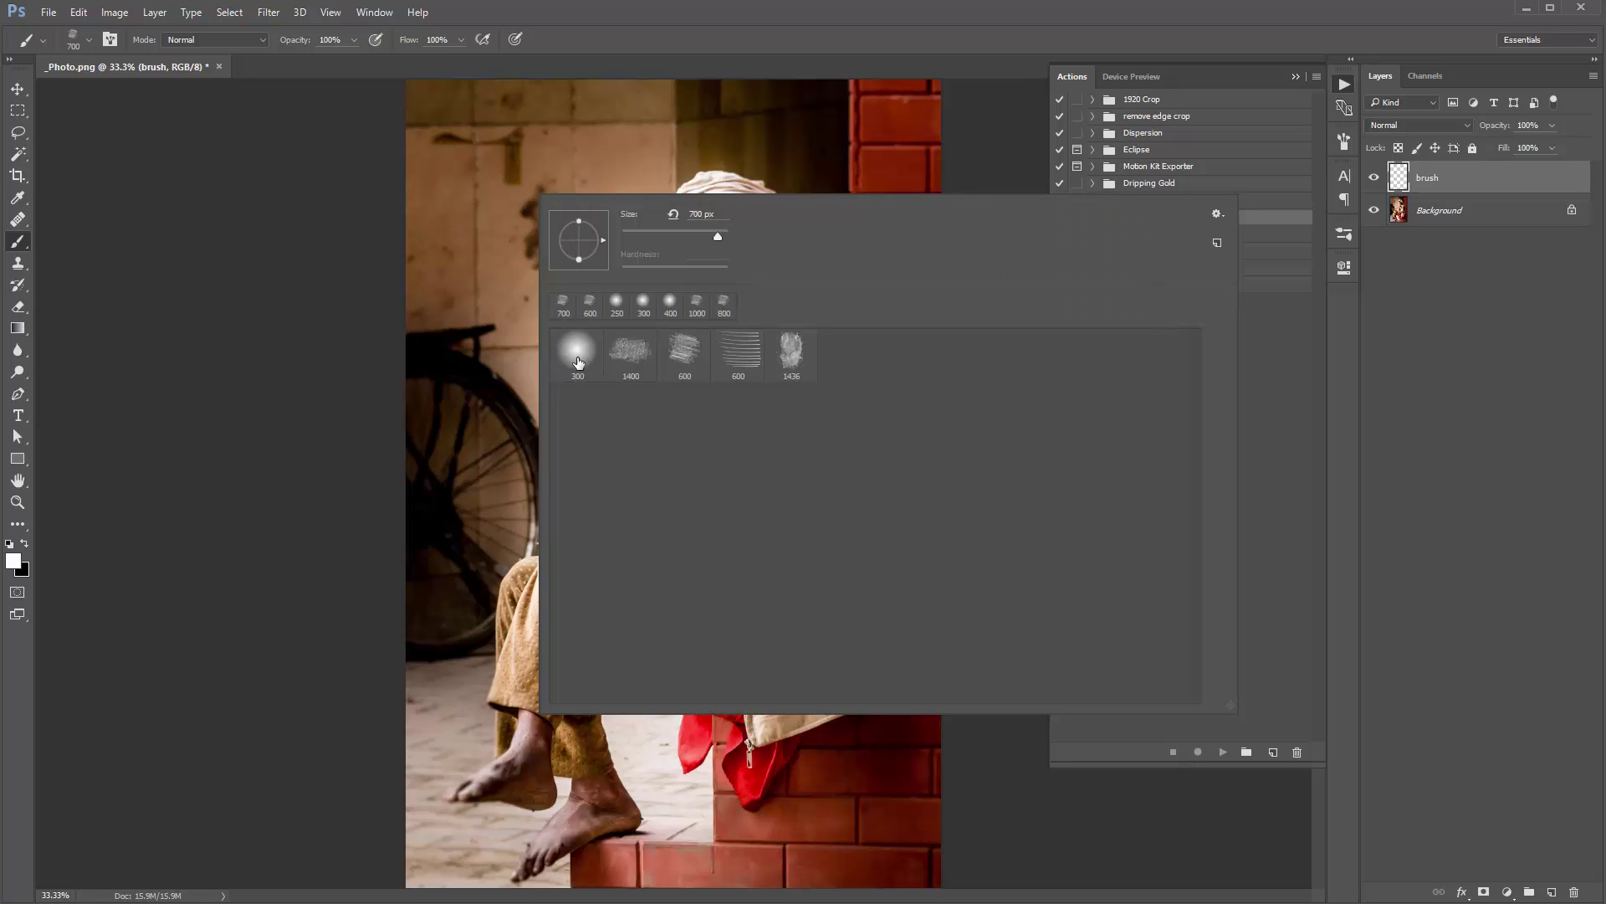
pyautogui.doubleClick(576, 366)
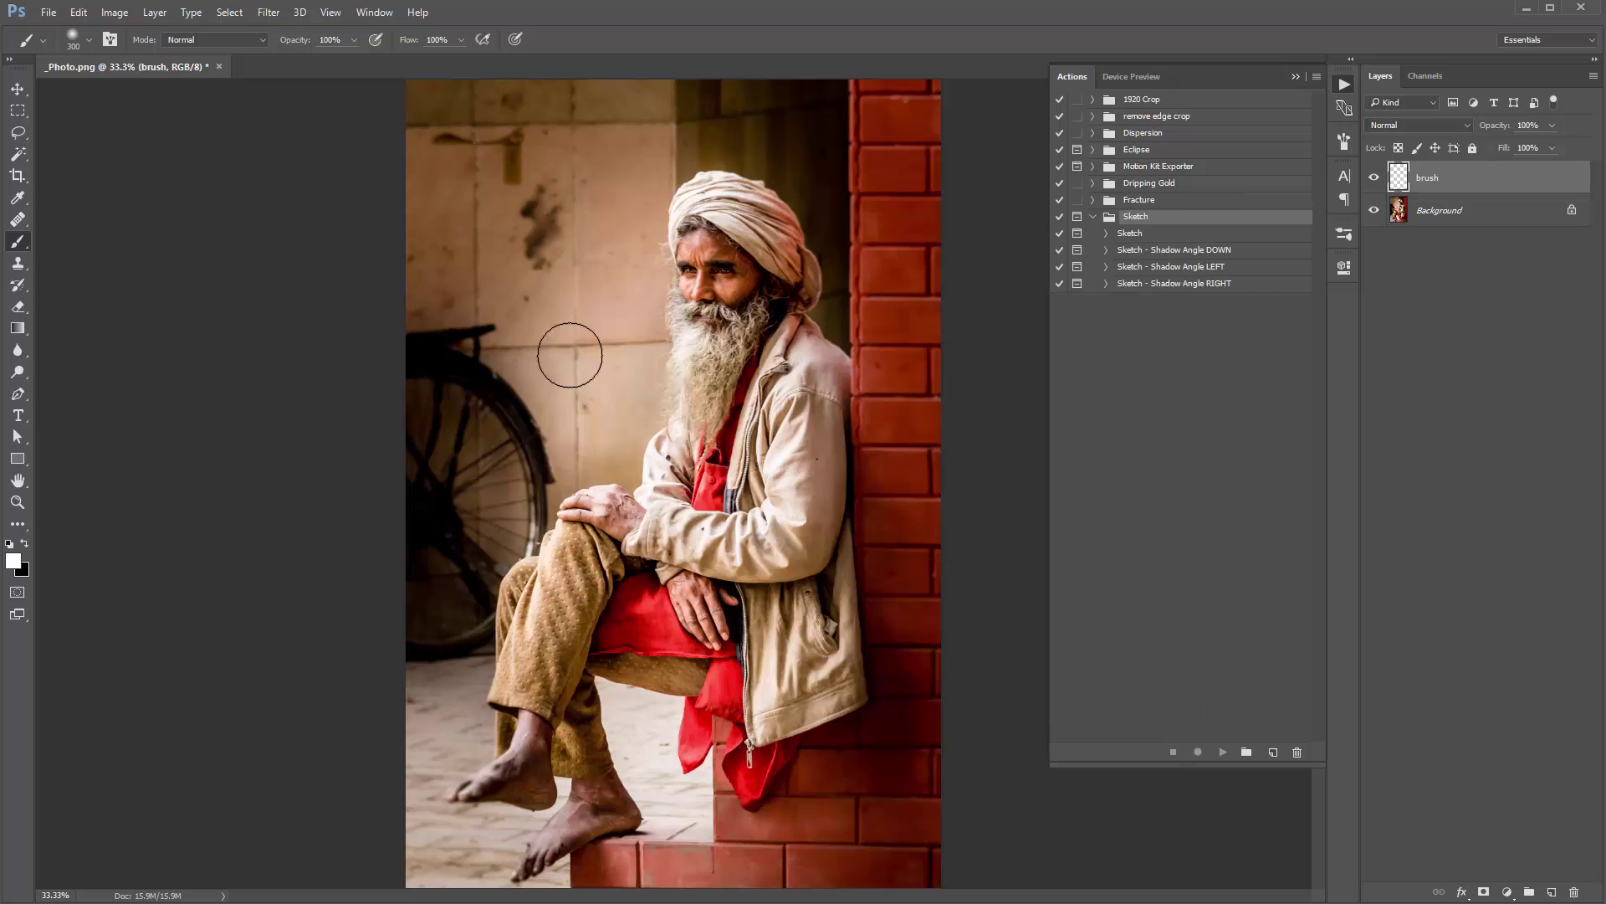
# Step: Set the foreground colour to a bright, saturated green with a hue of 145°
pyautogui.click(15, 560)
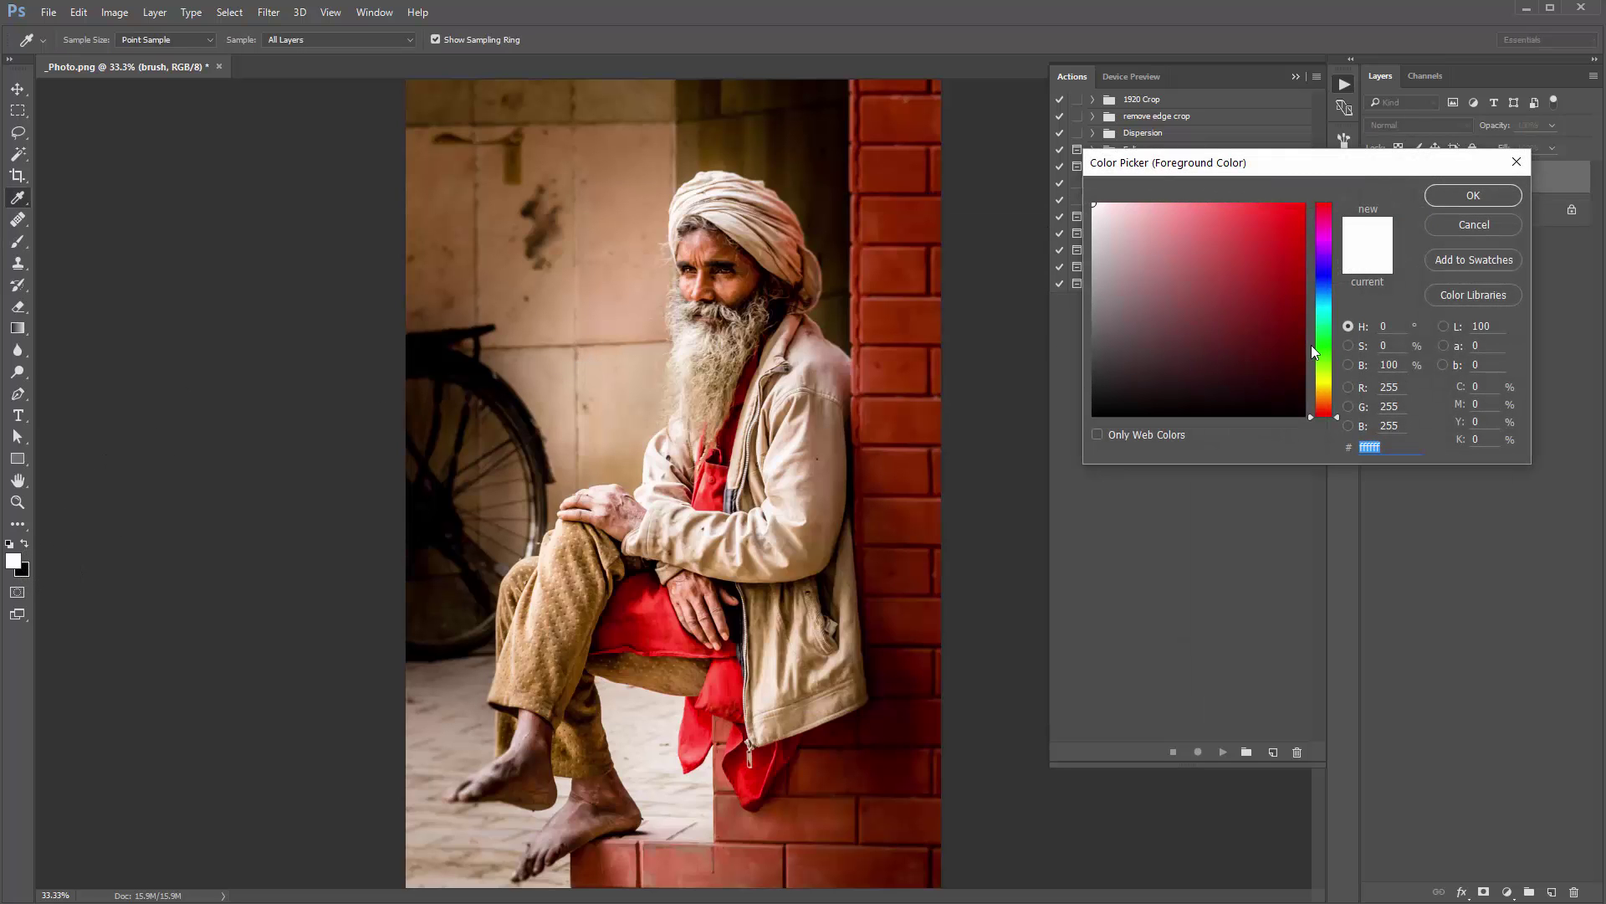
pyautogui.moveTo(1312, 345); pyautogui.dragTo(1303, 230)
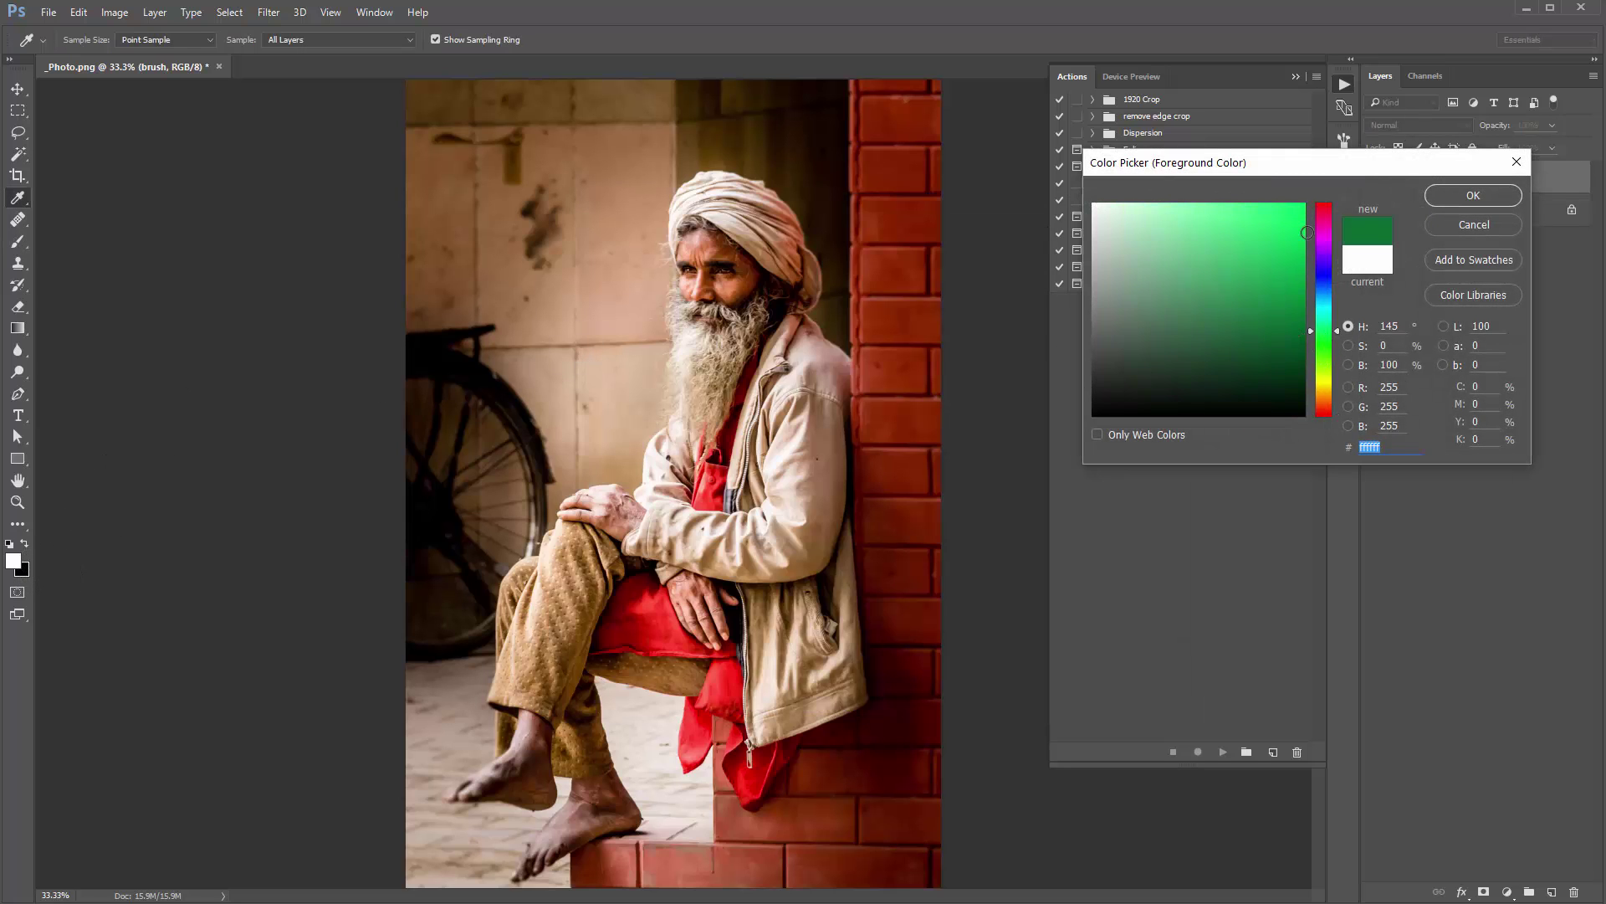
pyautogui.click(1488, 198)
# Step: Enlarge the brush to 400 px and paint green over the seated man on the brush layer, from turban down to legs
pyautogui.press(']')
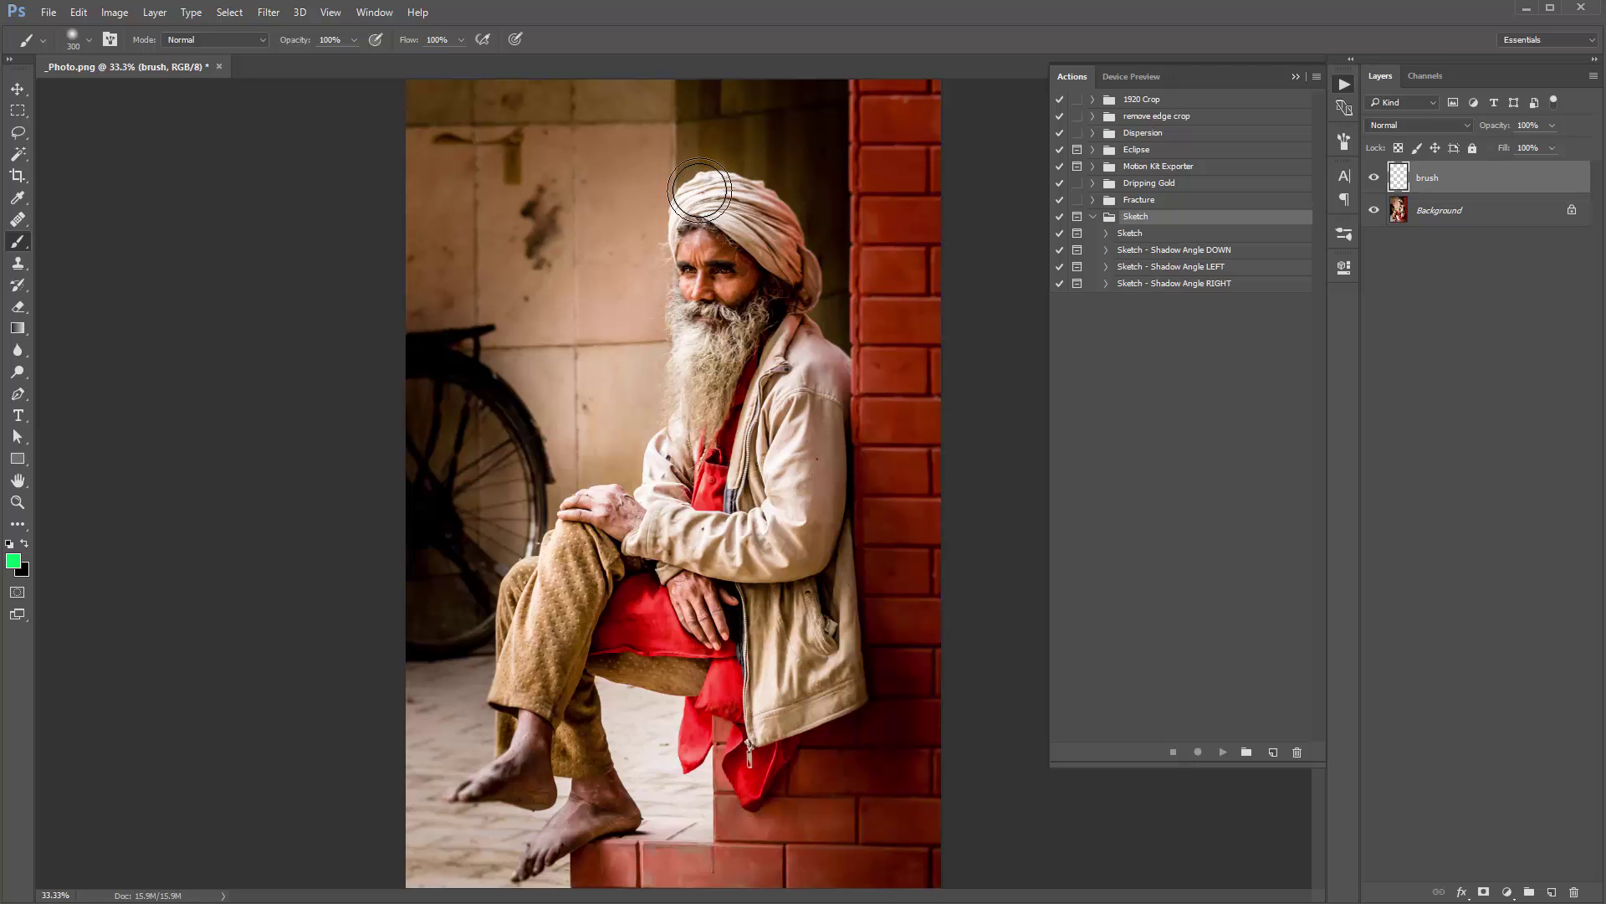
pyautogui.moveTo(694, 200)
pyautogui.mouseDown()
pyautogui.moveTo(793, 321)
pyautogui.moveTo(747, 311)
pyautogui.moveTo(720, 208)
pyautogui.moveTo(676, 297)
pyautogui.moveTo(726, 362)
pyautogui.moveTo(861, 362)
pyautogui.moveTo(822, 275)
pyautogui.moveTo(740, 368)
pyautogui.moveTo(764, 412)
pyautogui.moveTo(747, 408)
pyautogui.moveTo(851, 448)
pyautogui.moveTo(618, 501)
pyautogui.moveTo(822, 507)
pyautogui.moveTo(779, 530)
pyautogui.moveTo(568, 519)
pyautogui.moveTo(611, 518)
pyautogui.moveTo(521, 564)
pyautogui.moveTo(565, 602)
pyautogui.moveTo(548, 659)
pyautogui.moveTo(573, 707)
pyautogui.moveTo(518, 756)
pyautogui.moveTo(536, 785)
pyautogui.moveTo(496, 769)
pyautogui.moveTo(518, 693)
pyautogui.moveTo(619, 737)
pyautogui.moveTo(565, 786)
pyautogui.moveTo(558, 820)
pyautogui.moveTo(606, 697)
pyautogui.moveTo(611, 609)
pyautogui.moveTo(801, 565)
pyautogui.moveTo(809, 615)
pyautogui.moveTo(910, 649)
pyautogui.moveTo(637, 688)
pyautogui.moveTo(657, 676)
pyautogui.moveTo(735, 763)
pyautogui.mouseUp()
pyautogui.press(']')
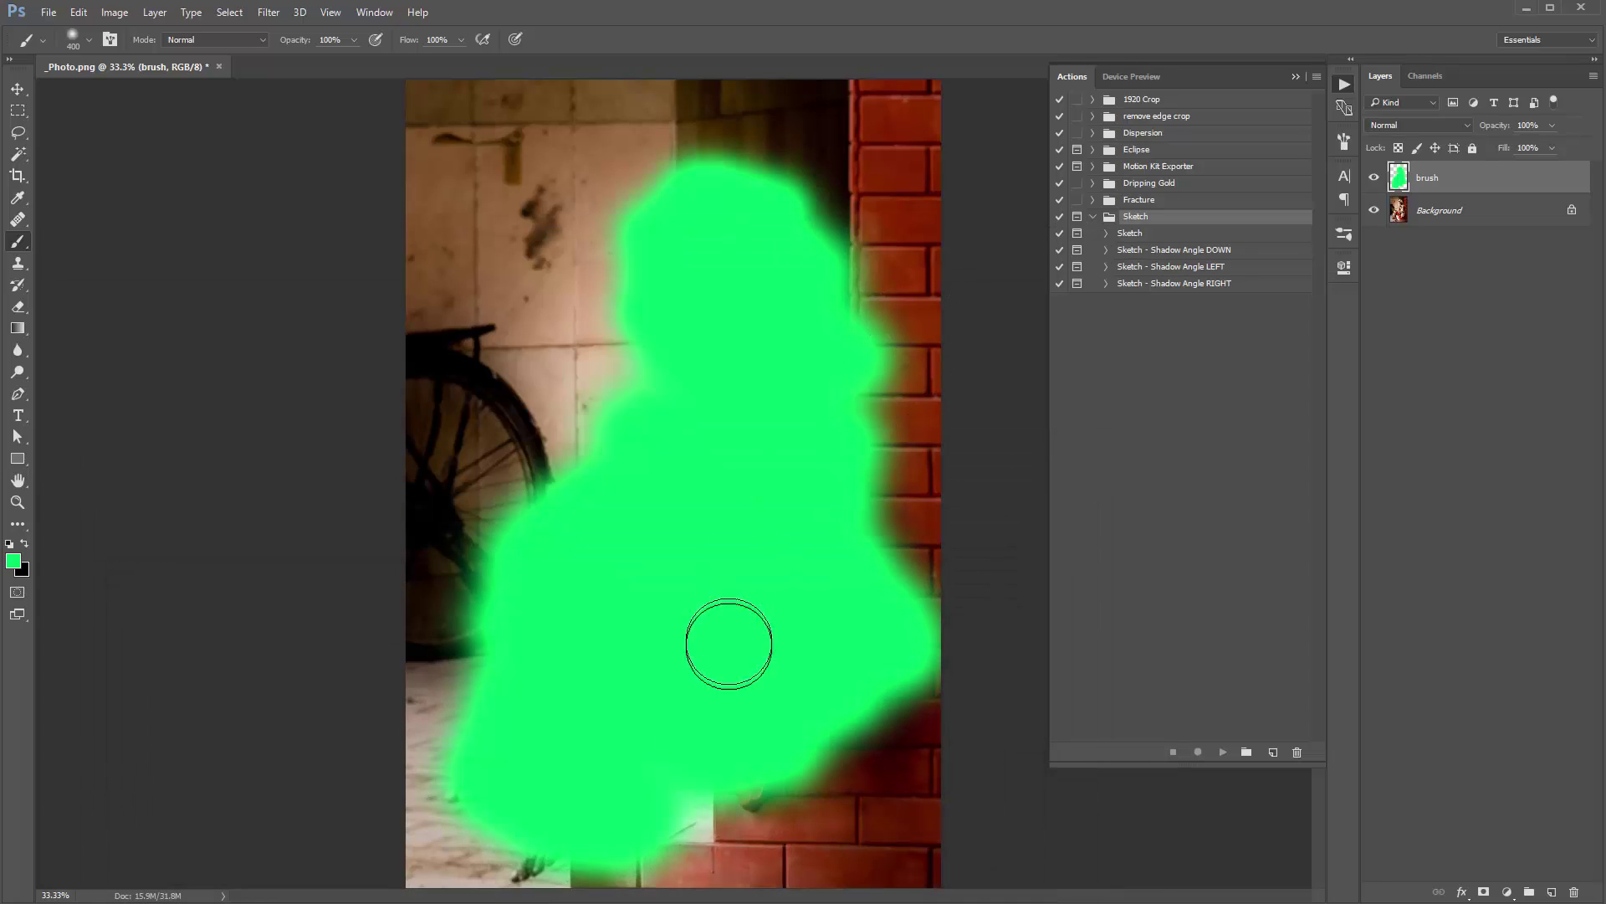
# Step: Extend the green paint over the man's feet and the area under his jacket, checking coverage against the photo, and switch to the Move tool
pyautogui.moveTo(728, 645)
pyautogui.mouseDown()
pyautogui.moveTo(573, 822)
pyautogui.moveTo(518, 854)
pyautogui.moveTo(722, 739)
pyautogui.moveTo(749, 775)
pyautogui.moveTo(692, 781)
pyautogui.mouseUp()
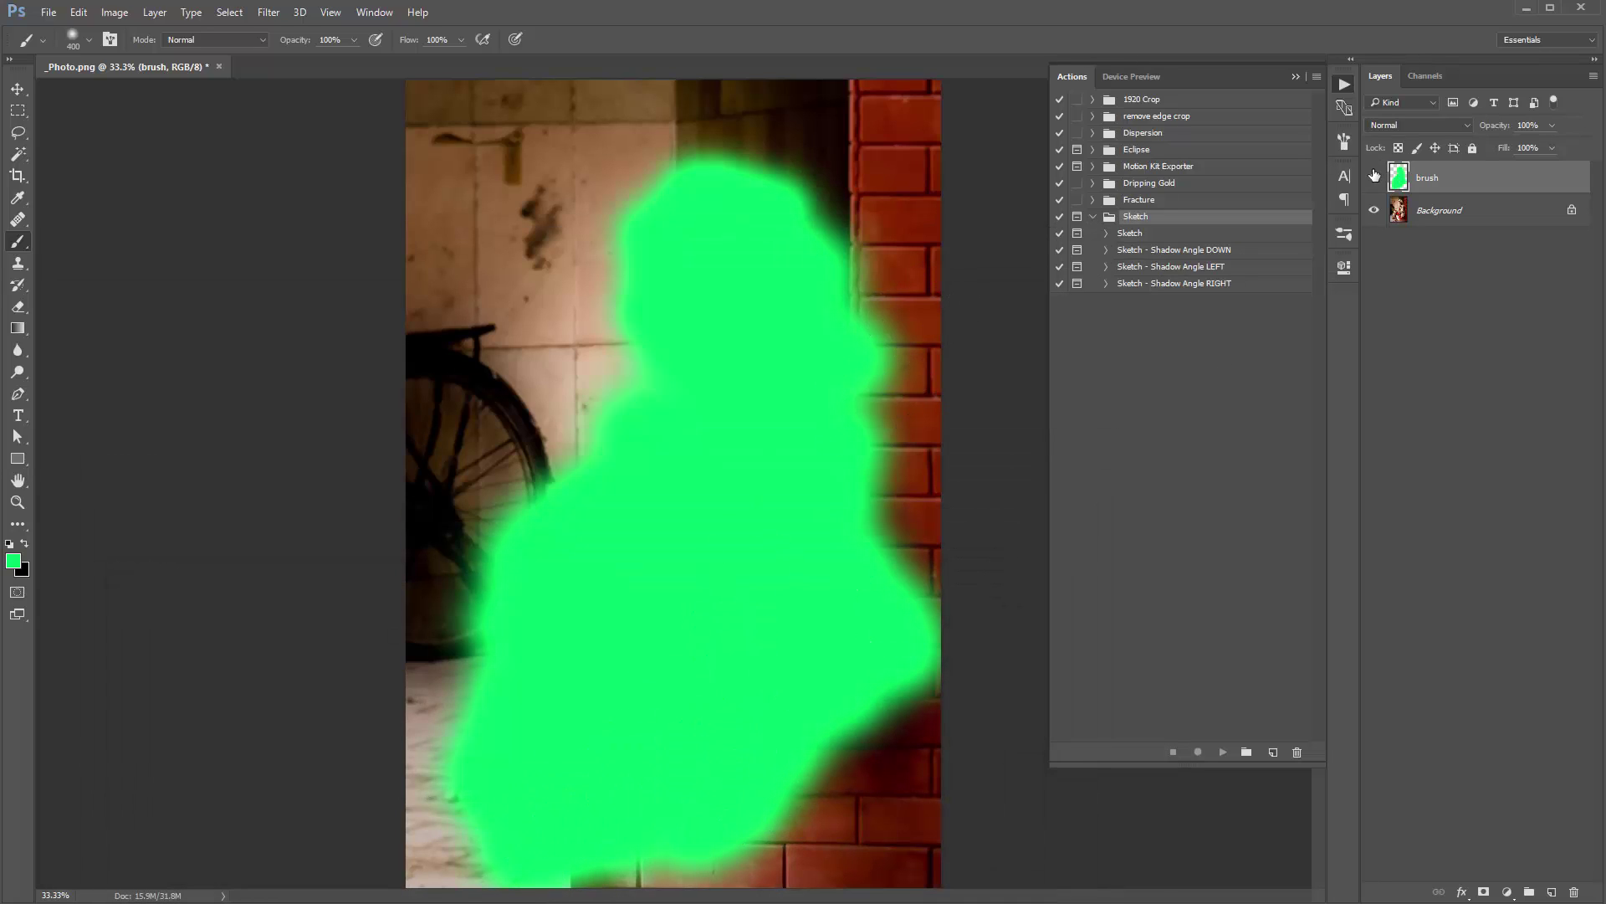
pyautogui.click(1375, 178)
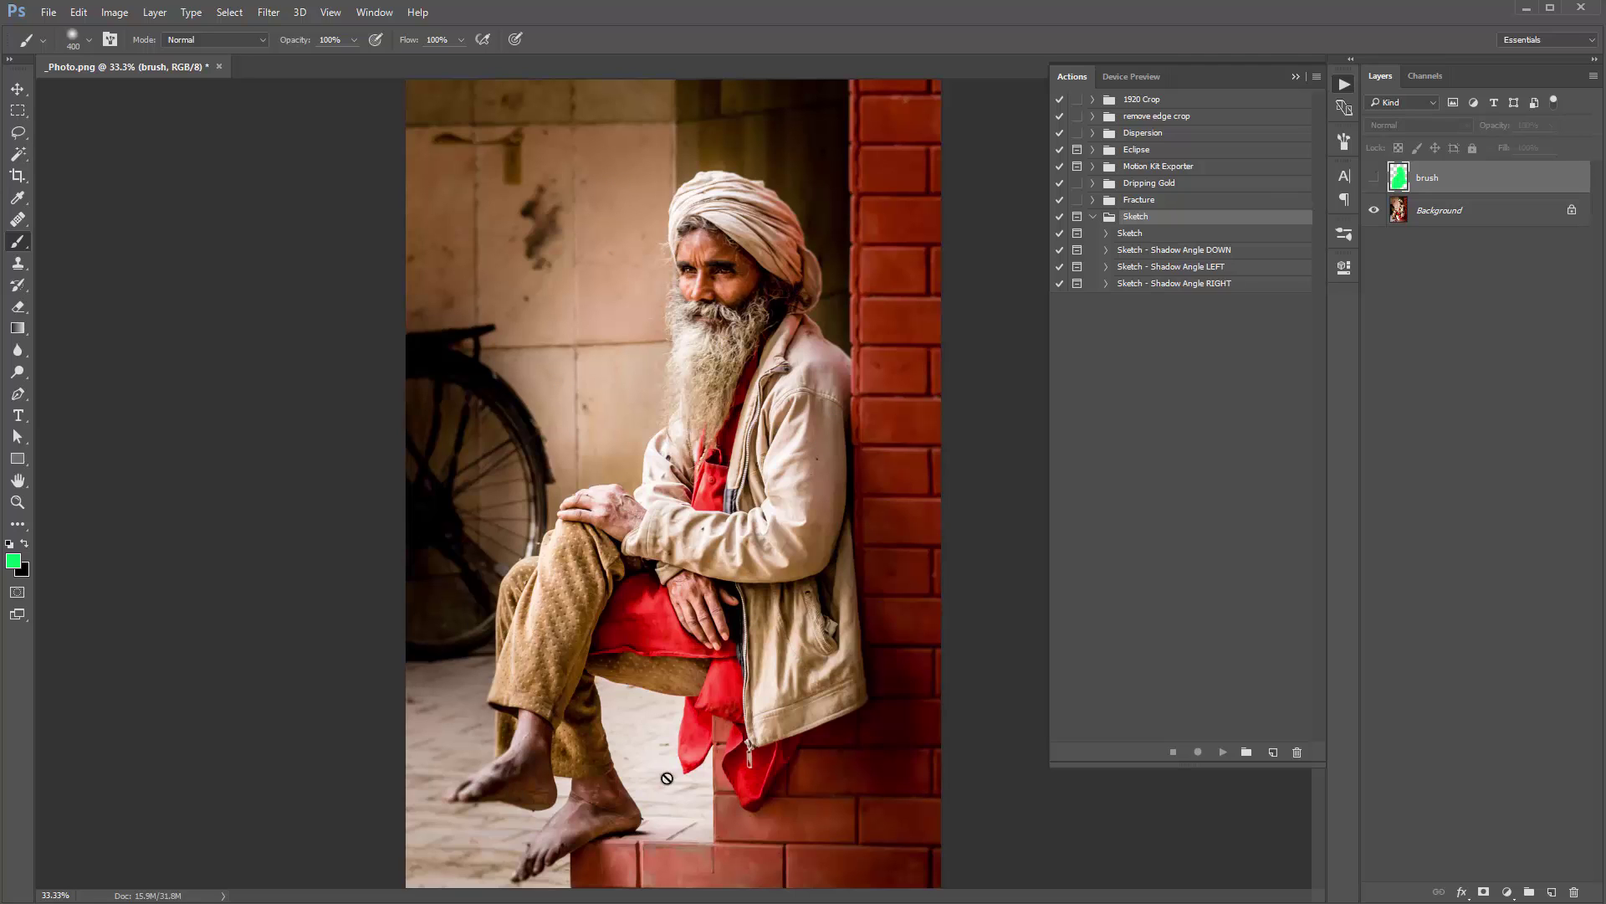
pyautogui.click(1375, 178)
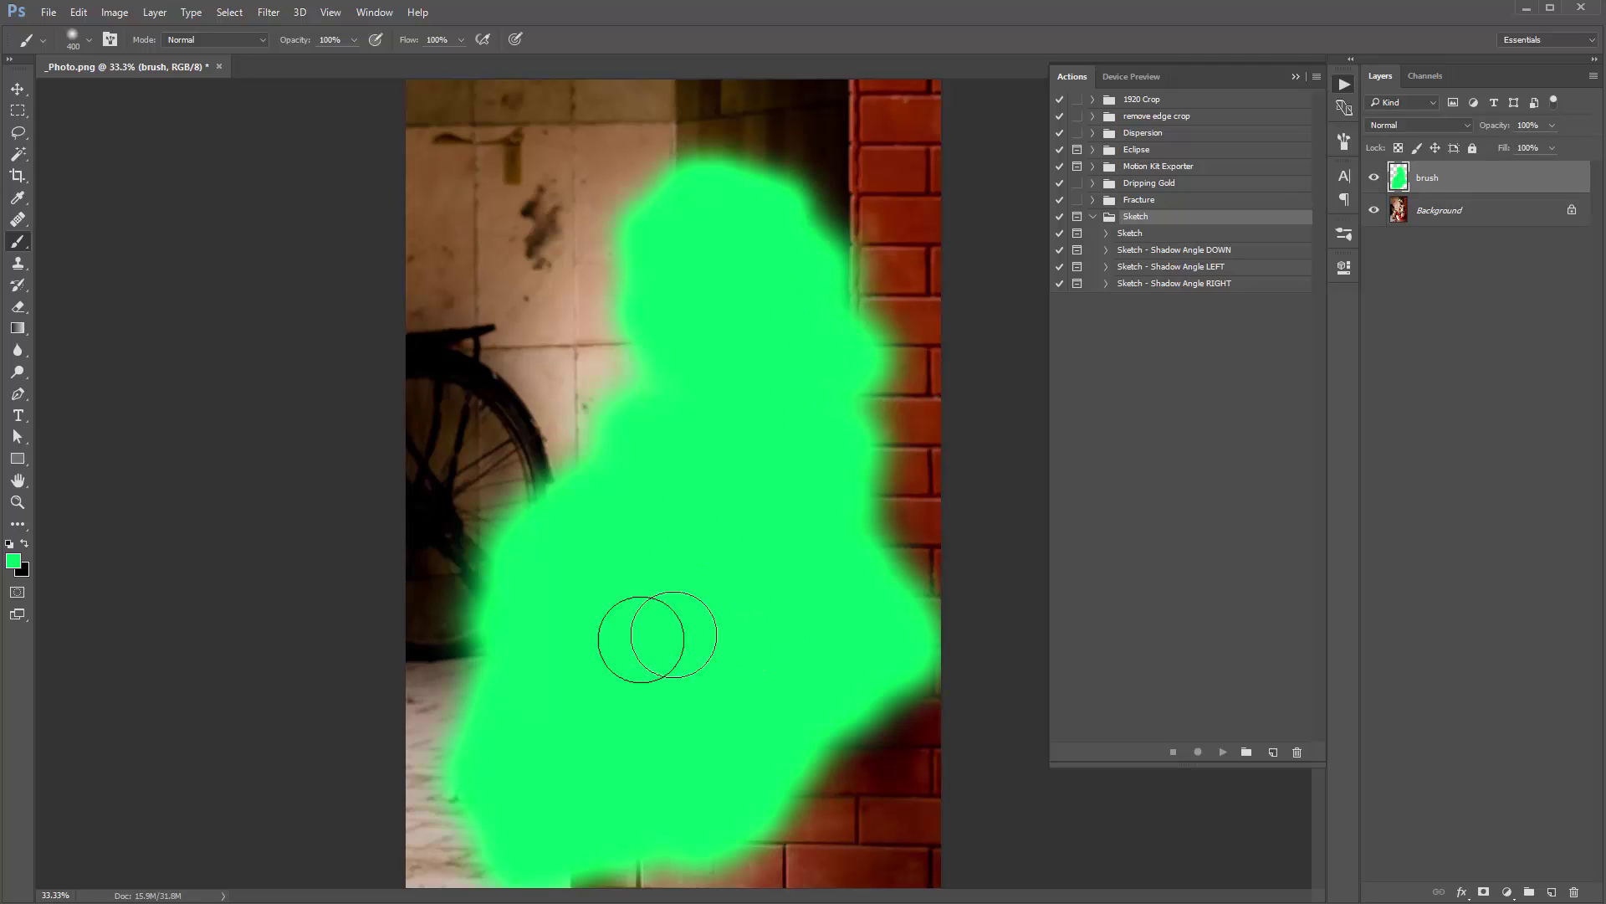
pyautogui.moveTo(604, 810)
pyautogui.mouseDown()
pyautogui.moveTo(698, 836)
pyautogui.moveTo(759, 823)
pyautogui.moveTo(845, 751)
pyautogui.moveTo(778, 663)
pyautogui.mouseUp()
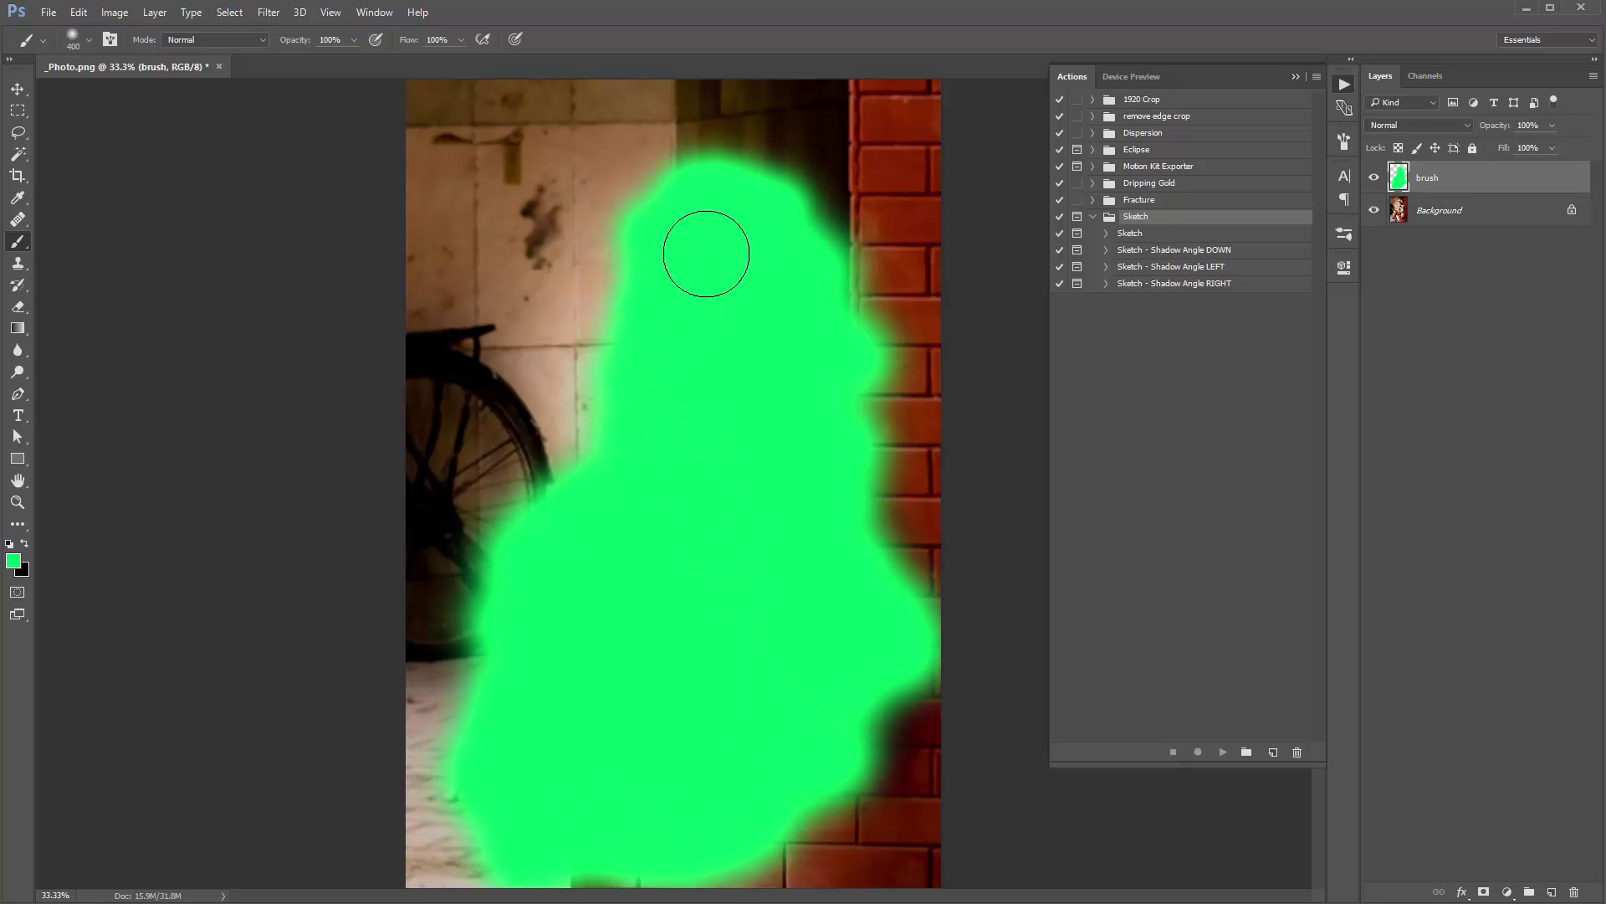
pyautogui.press('v')
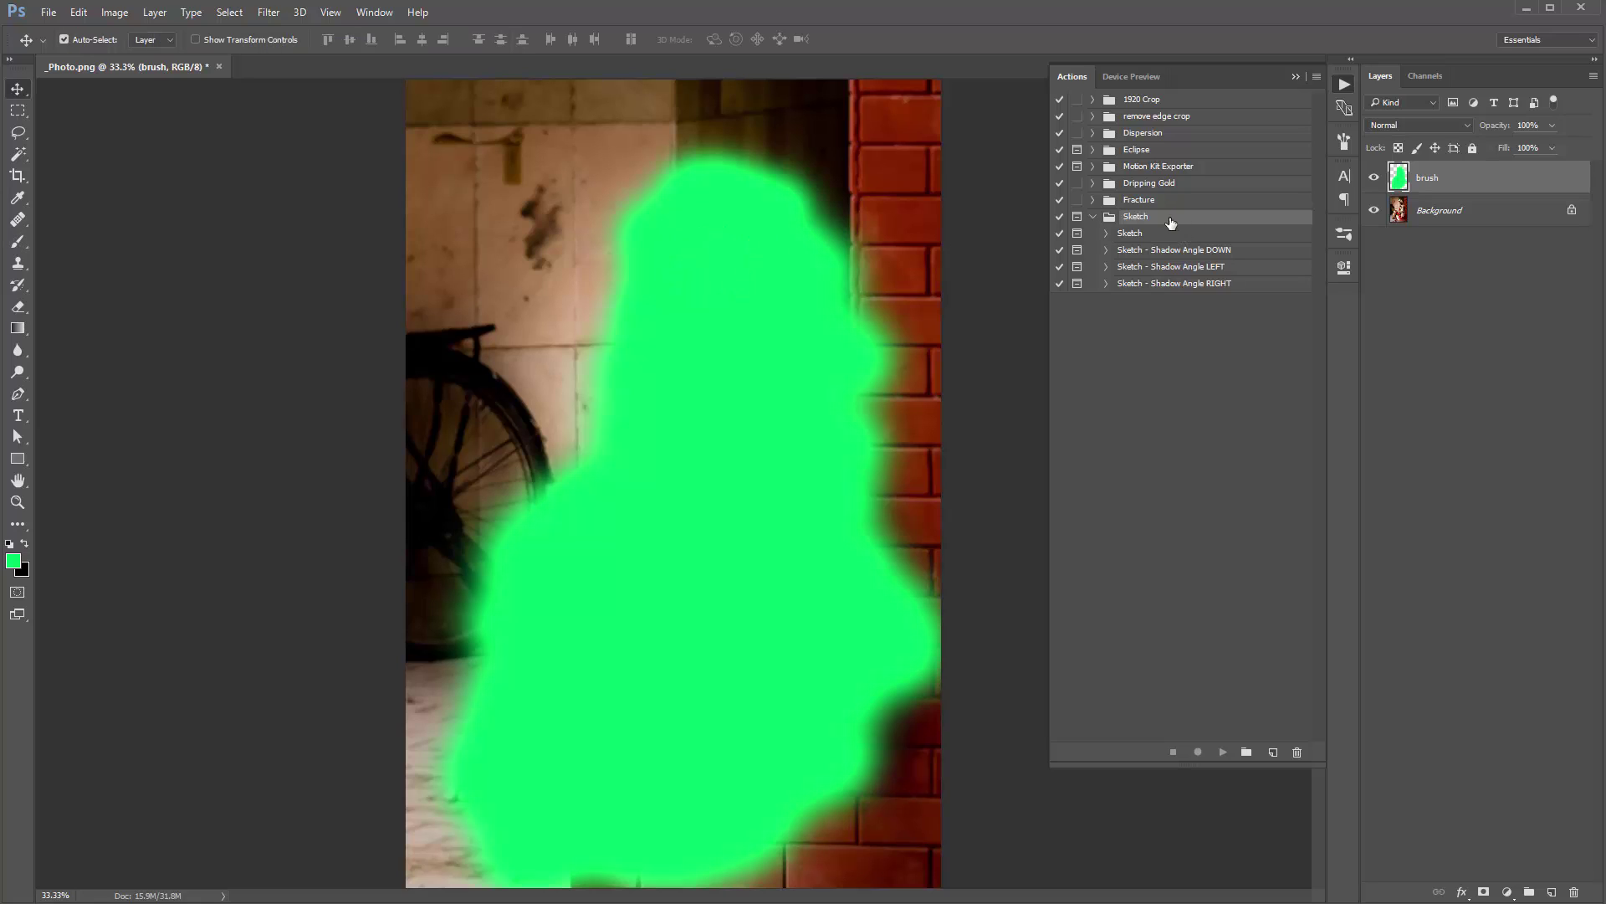
# Step: Examine the Sketch action set, including its three shadow-angle actions DOWN, LEFT and RIGHT
pyautogui.click(1092, 217)
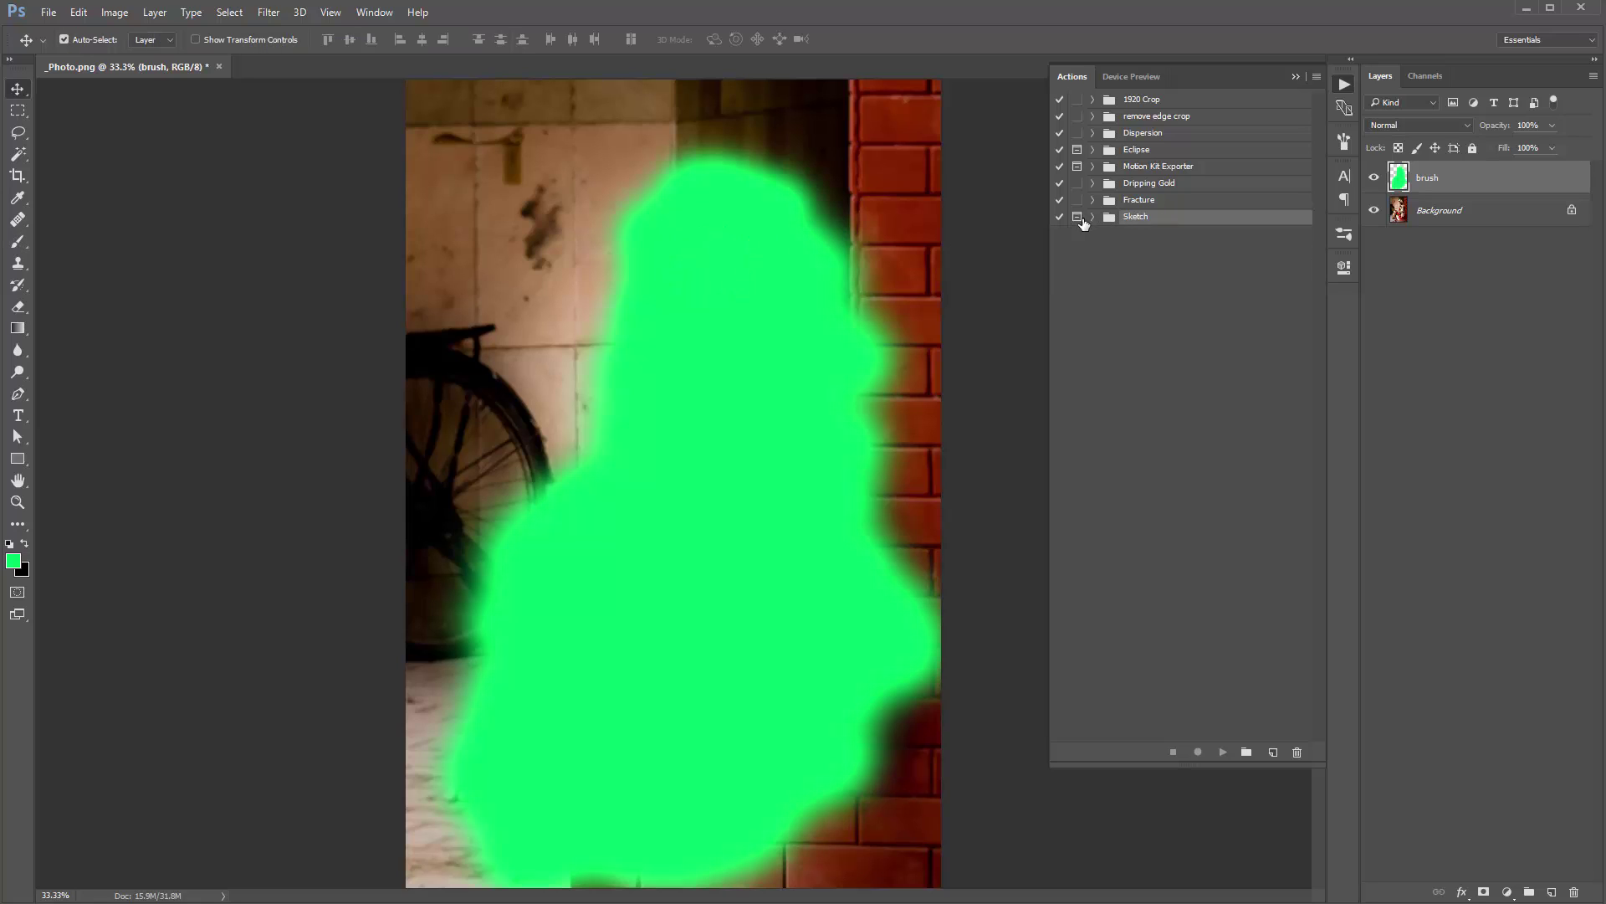
pyautogui.click(1094, 217)
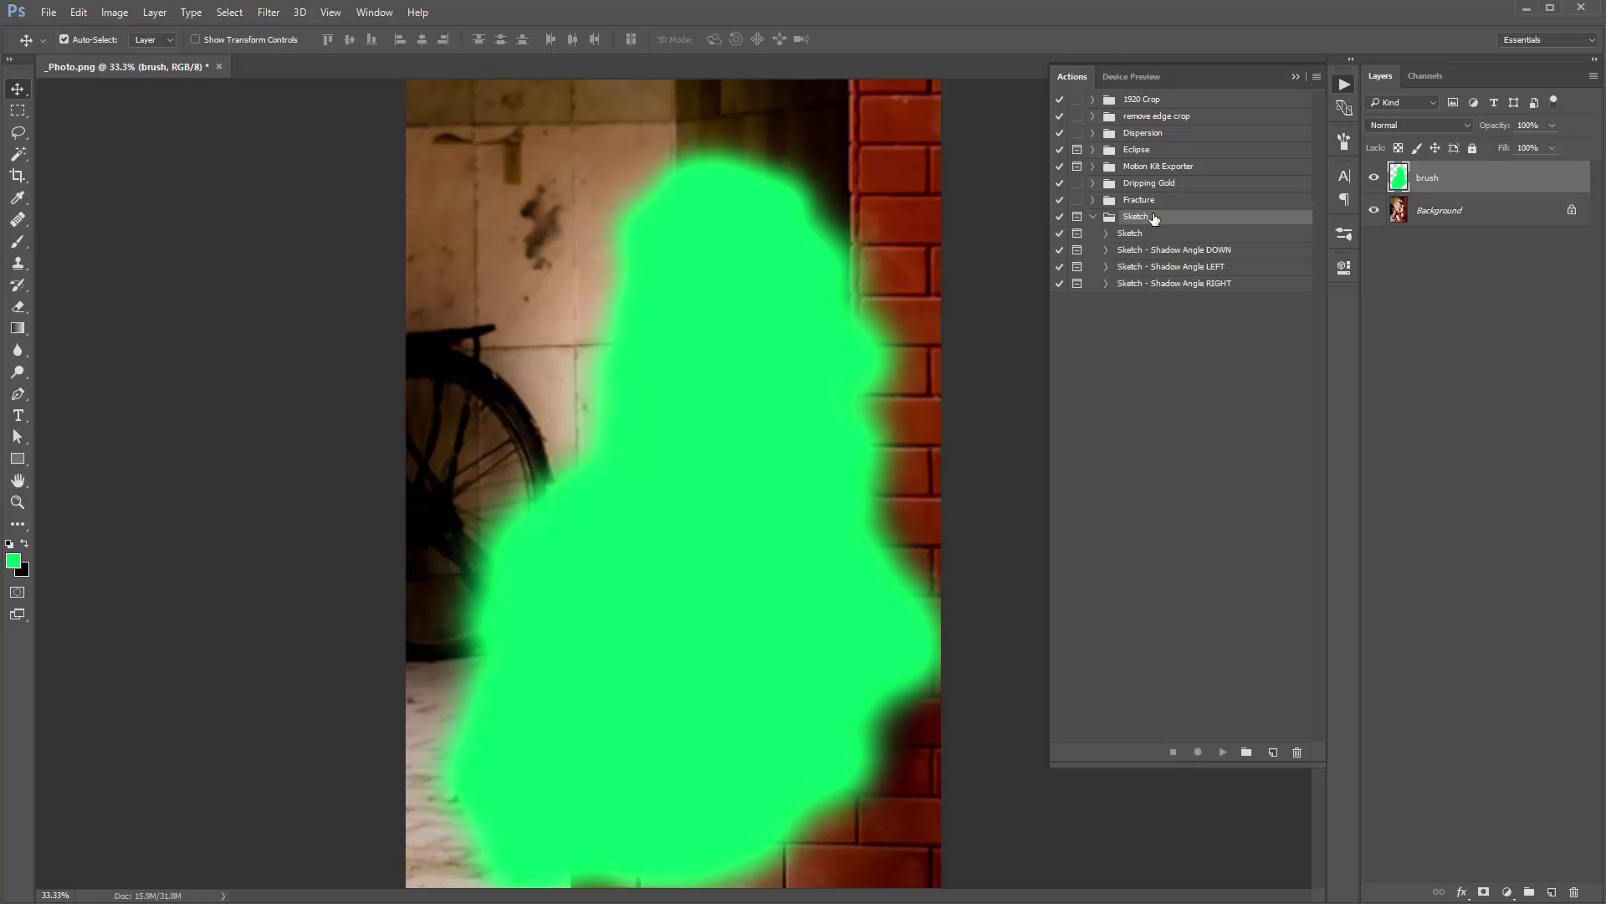
pyautogui.click(1203, 251)
pyautogui.click(1163, 234)
pyautogui.keyDown('shift'); pyautogui.click(1190, 284); pyautogui.keyUp('shift')
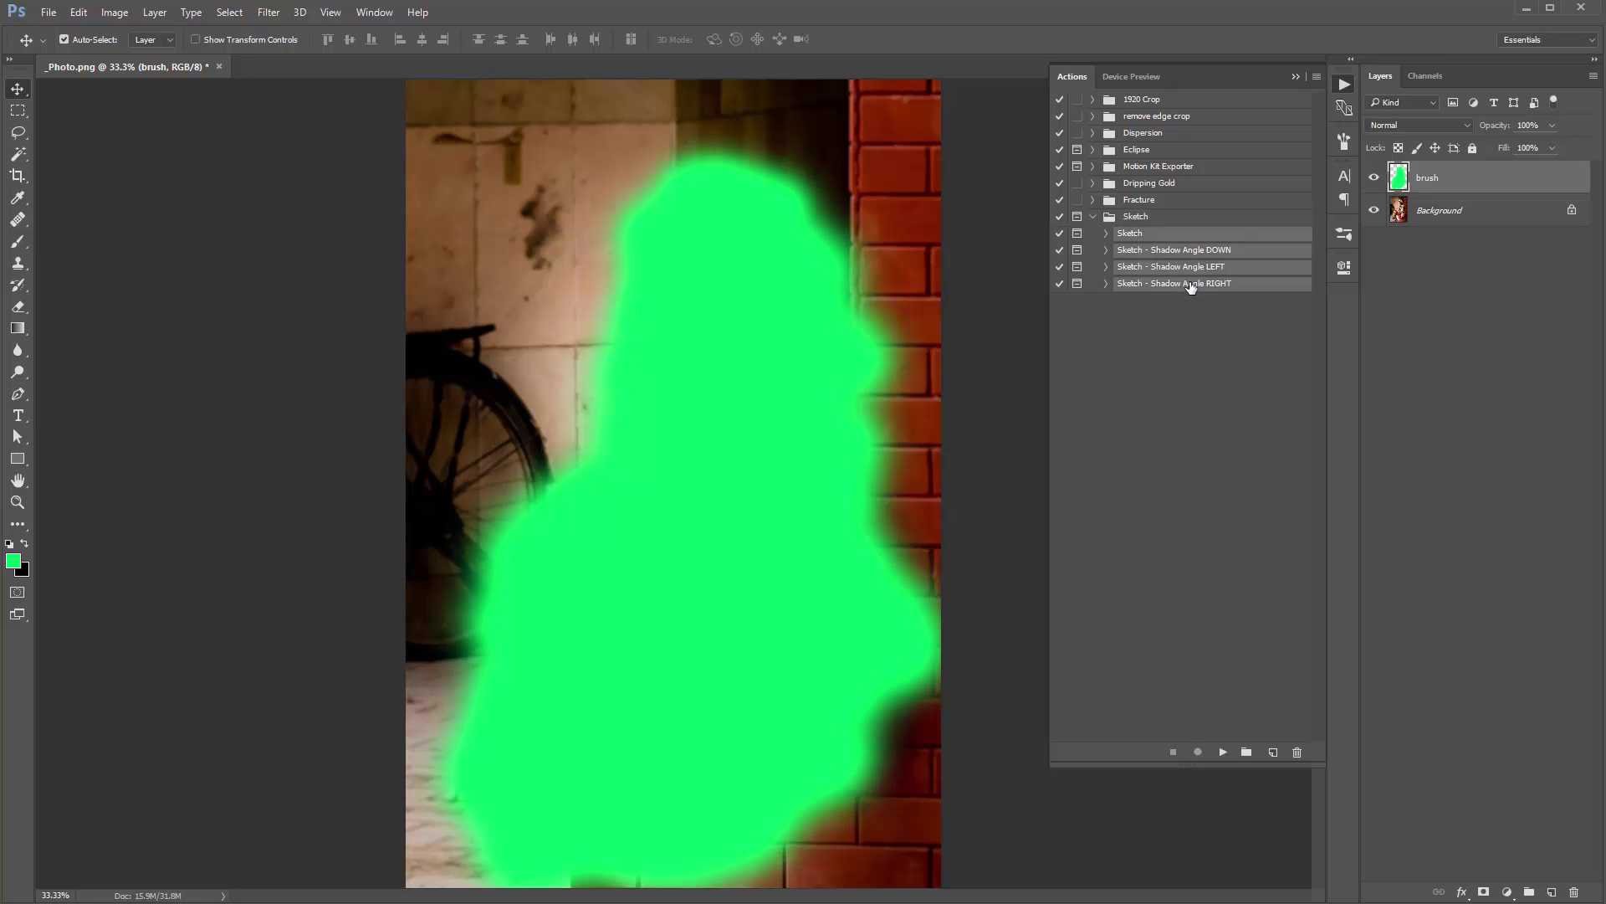
pyautogui.click(1197, 251)
pyautogui.keyDown('shift'); pyautogui.click(1202, 284); pyautogui.keyUp('shift')
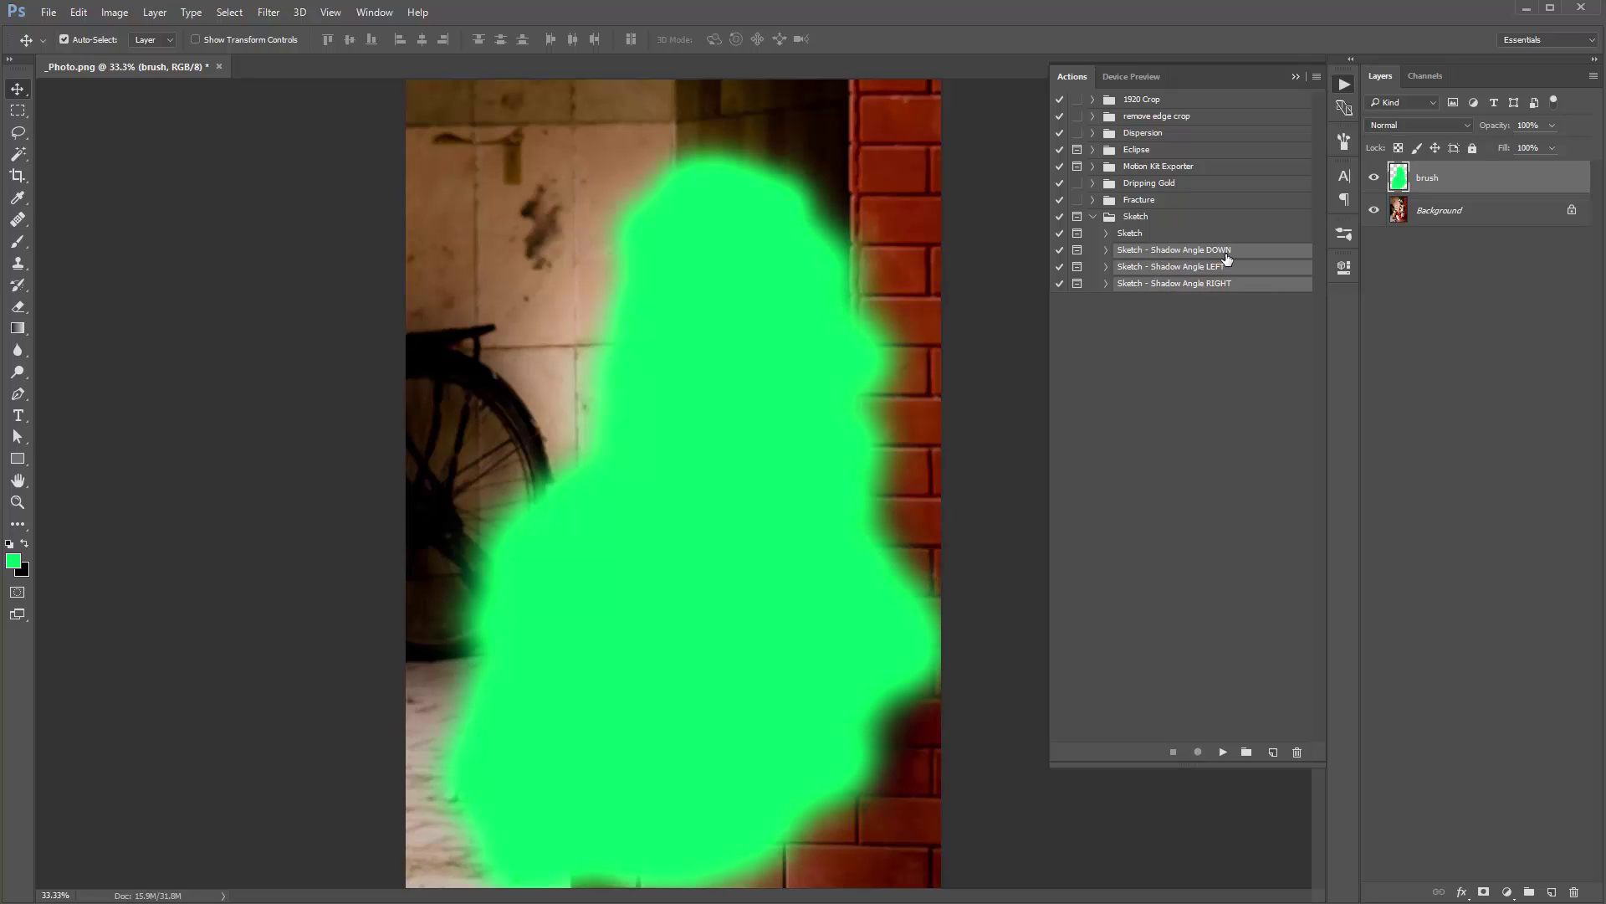
pyautogui.click(1227, 285)
pyautogui.keyDown('shift'); pyautogui.click(1205, 254); pyautogui.keyUp('shift')
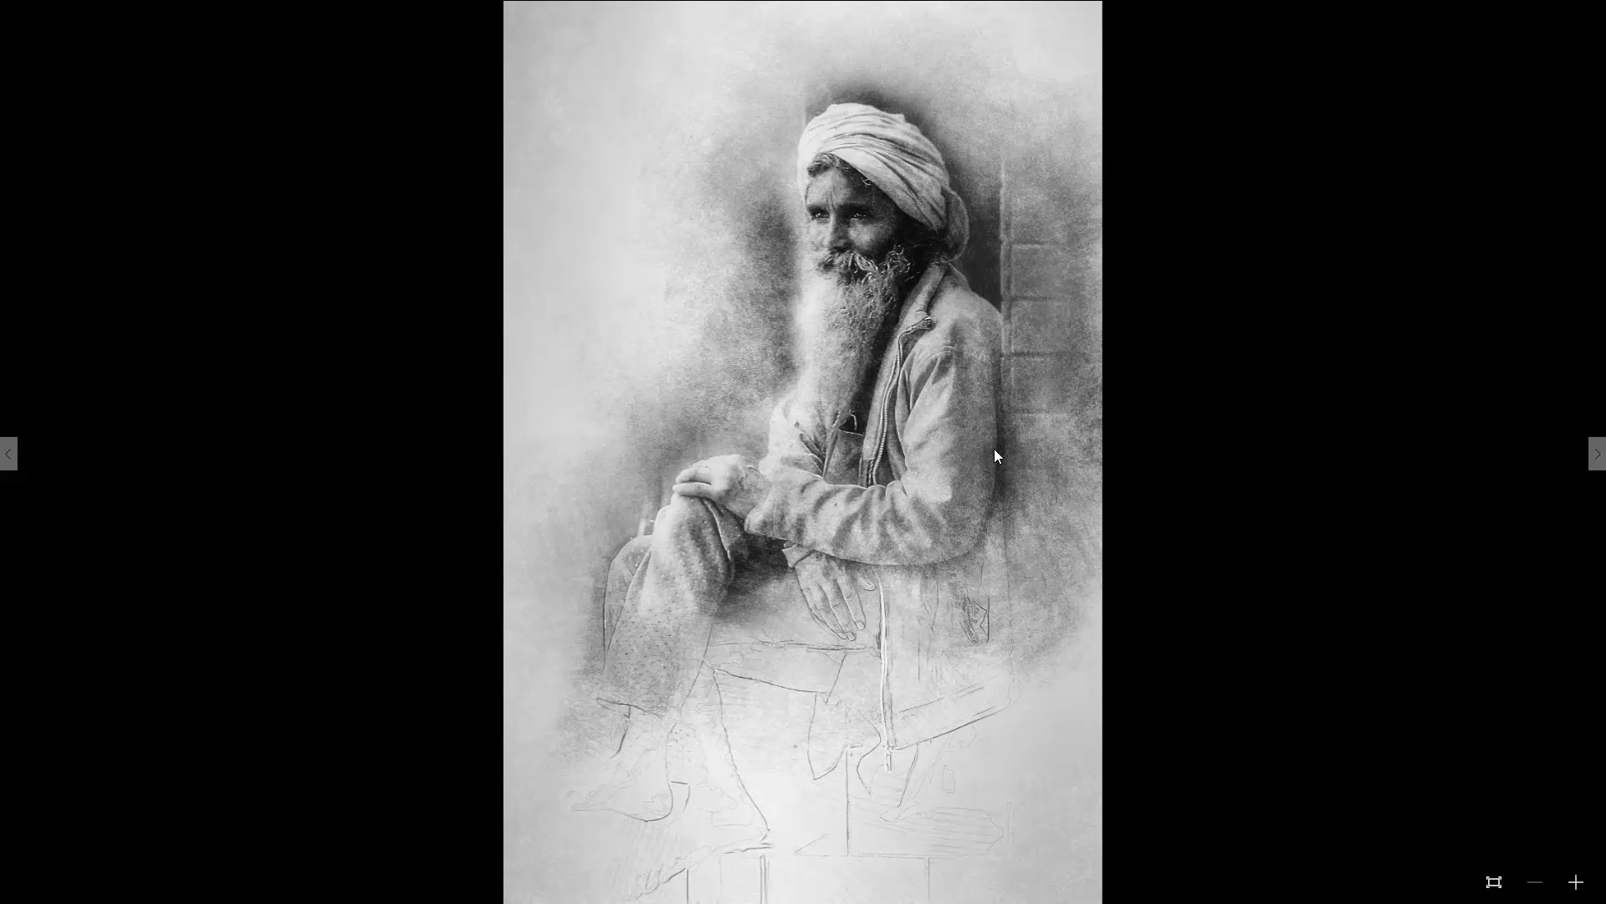
# Step: Look through the finished sketch examples in the full-screen image viewer to compare the shadow variants
pyautogui.press('Right')
pyautogui.press('Right')
pyautogui.press('Left')
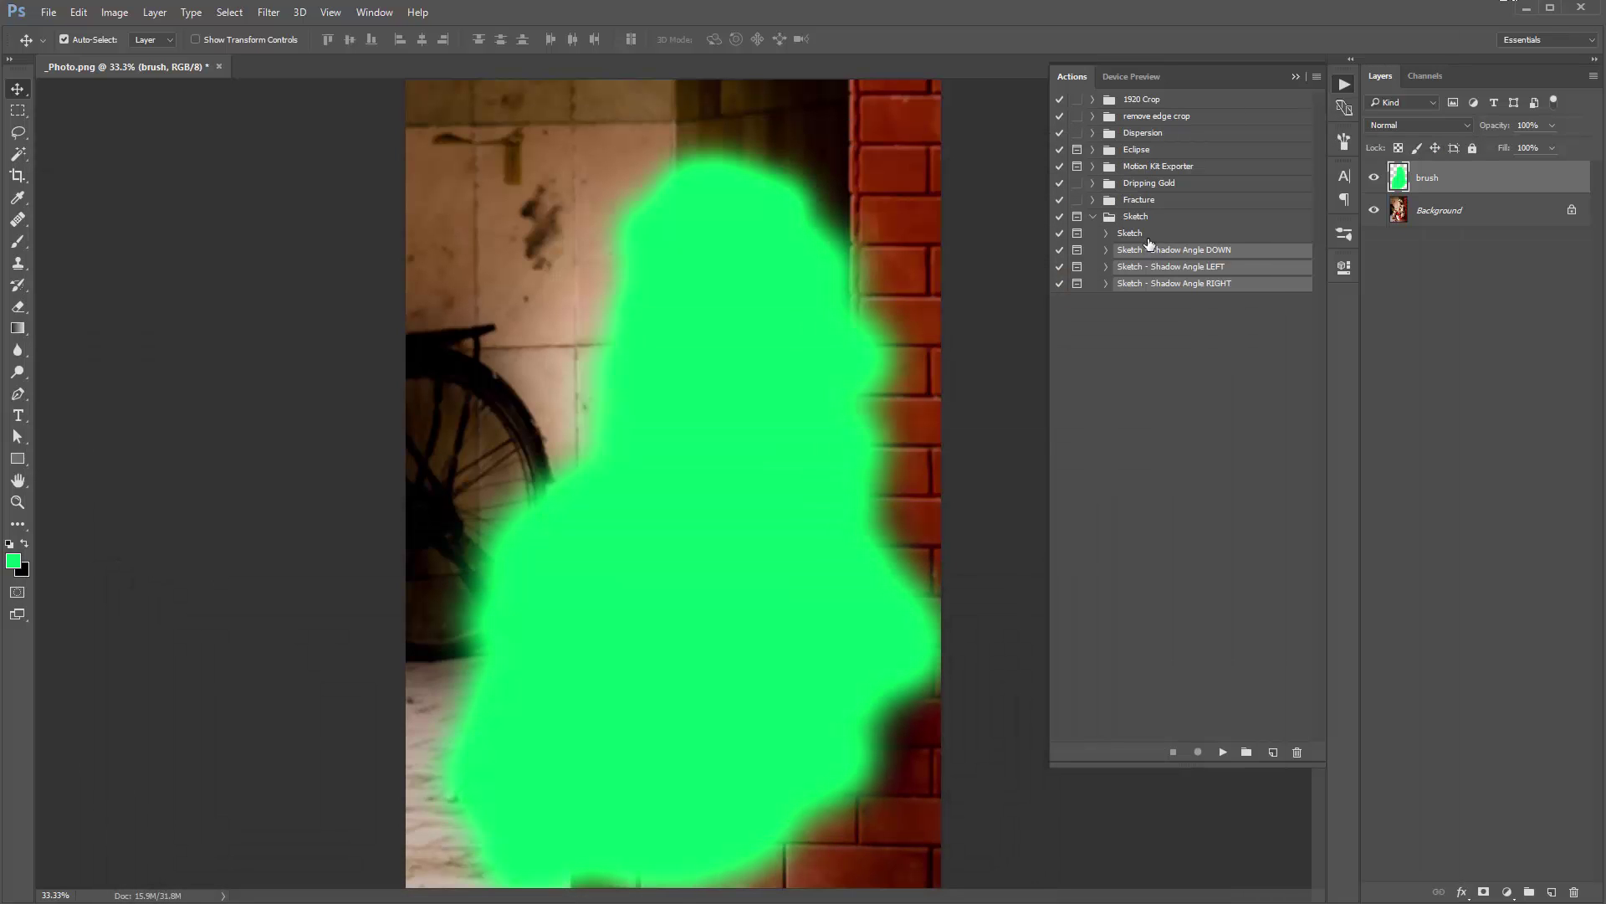
# Step: Run the Sketch action and dismiss its brushing instructions so that playback stops for painting
pyautogui.click(1169, 233)
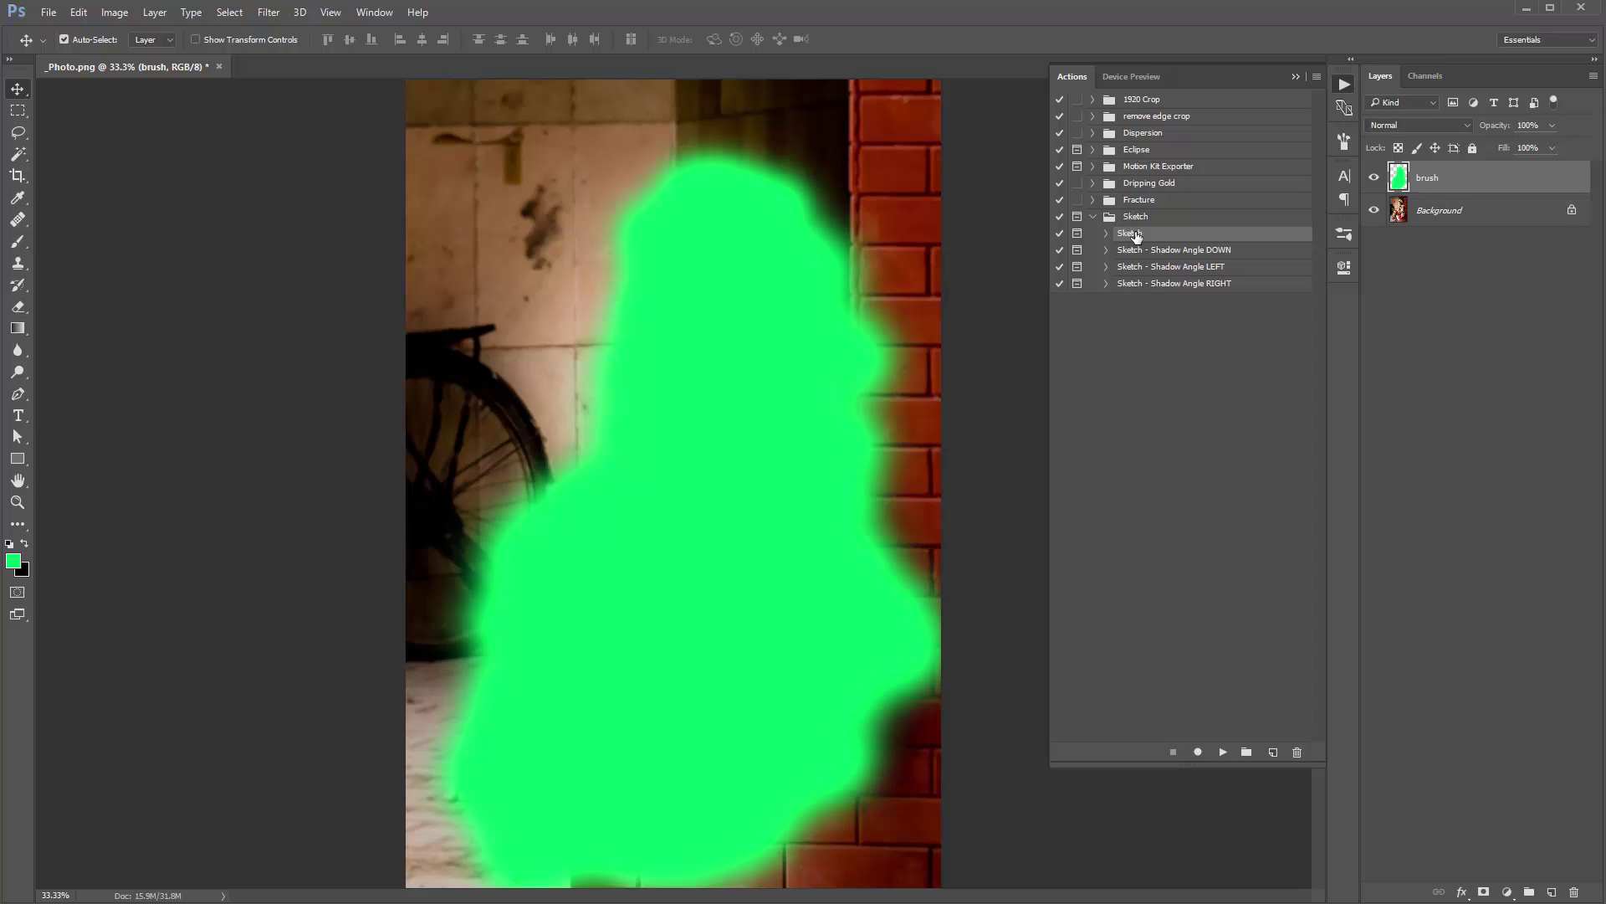
pyautogui.click(1222, 751)
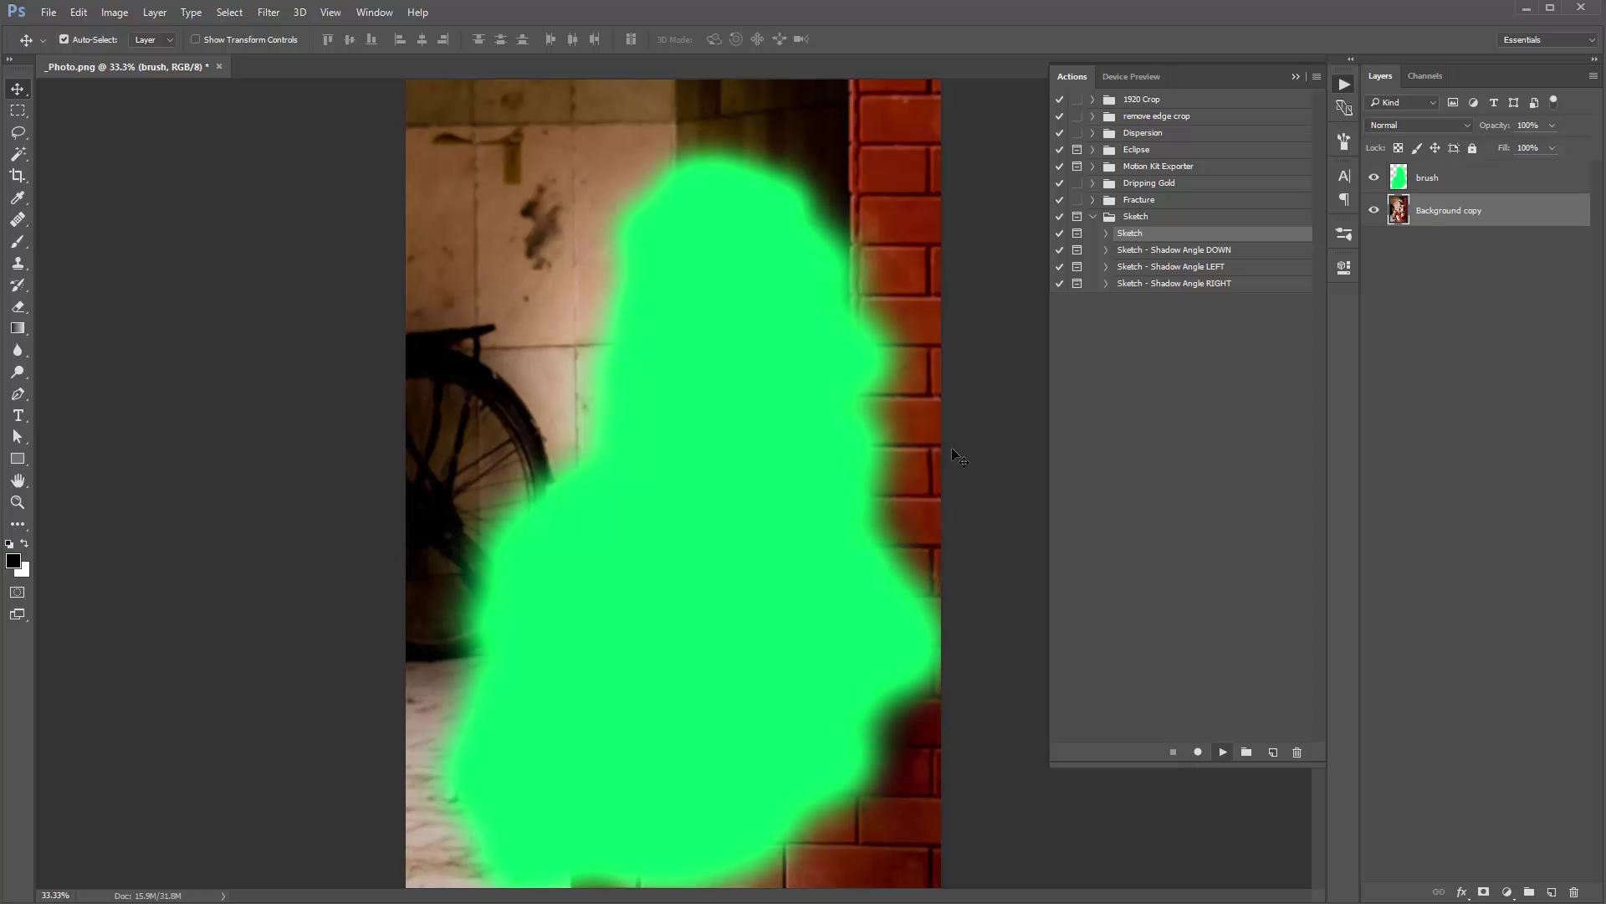
pyautogui.moveTo(701, 207); pyautogui.dragTo(758, 251)
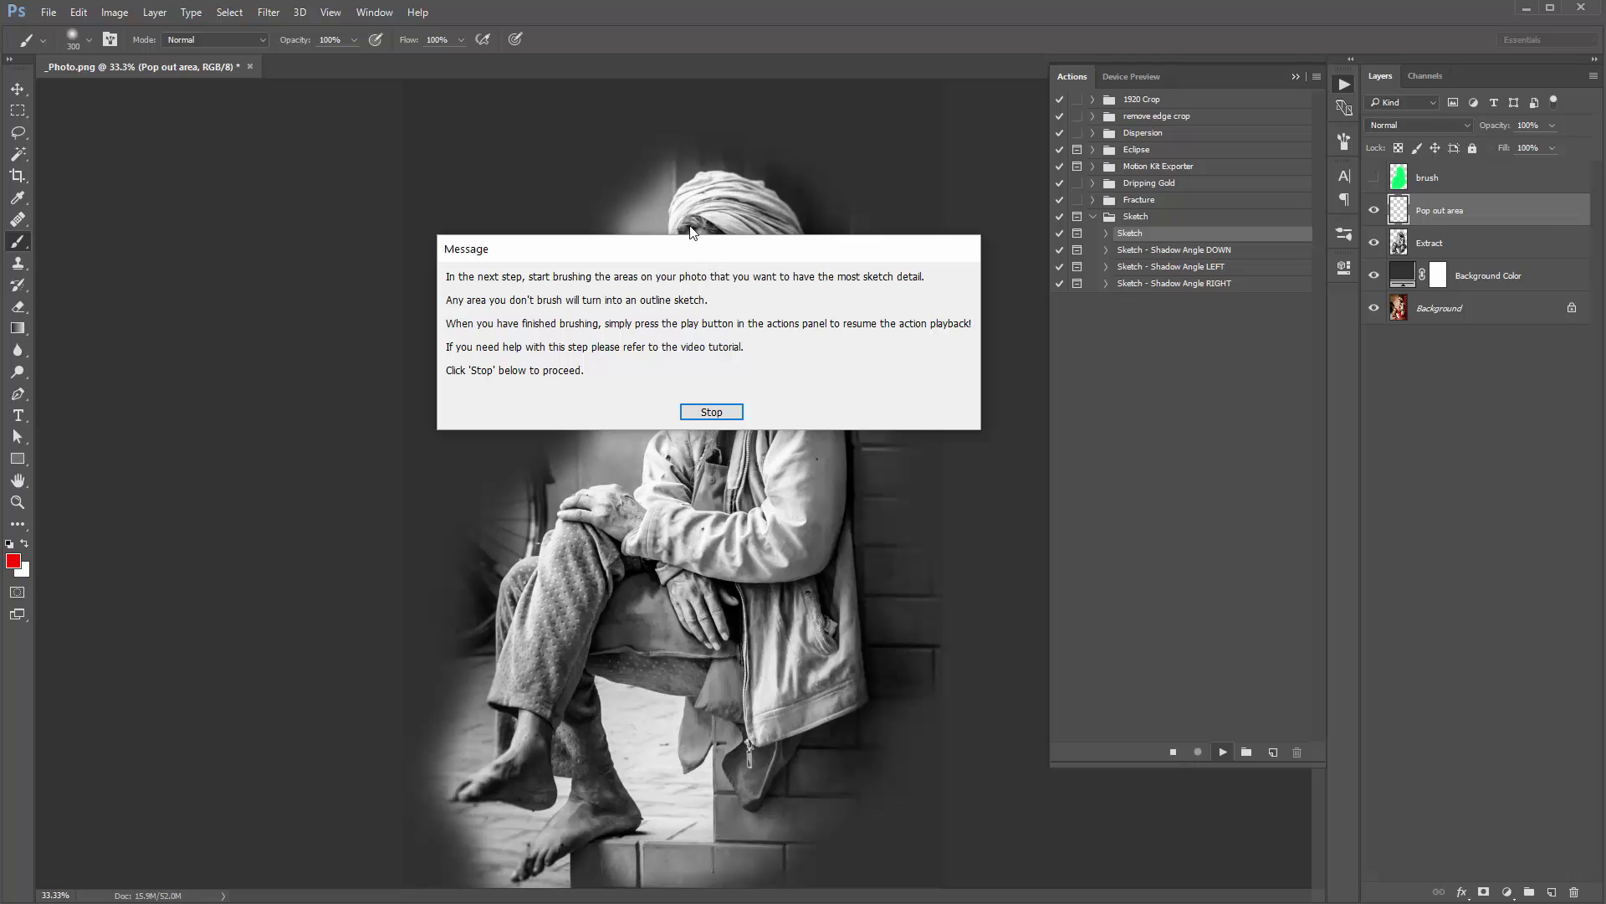
pyautogui.moveTo(690, 226); pyautogui.dragTo(682, 204)
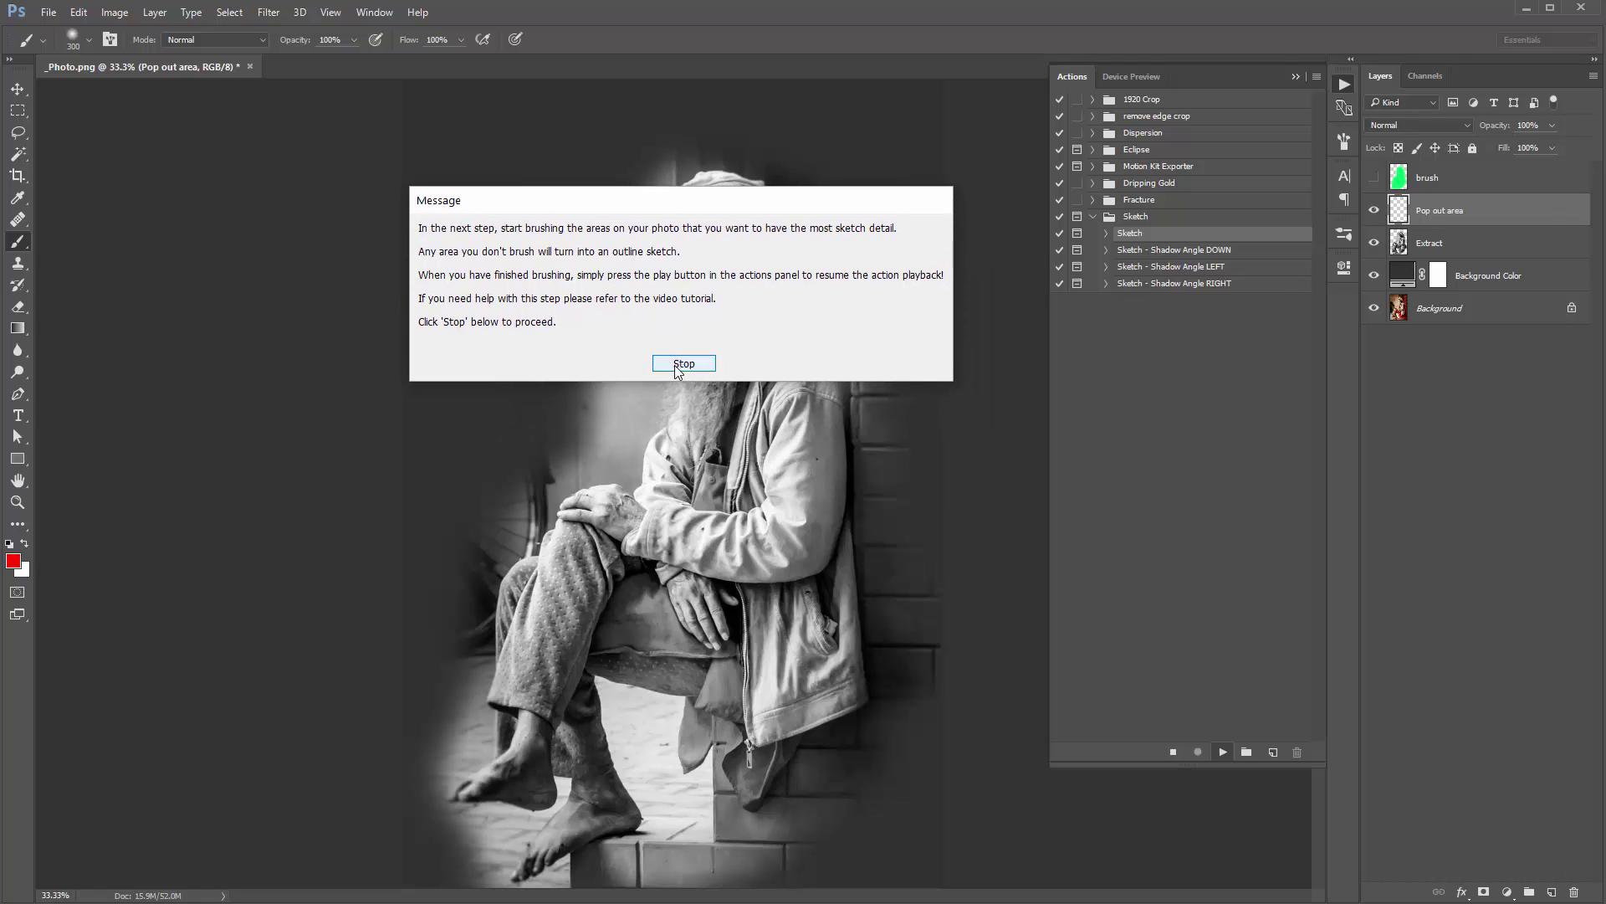
pyautogui.click(677, 365)
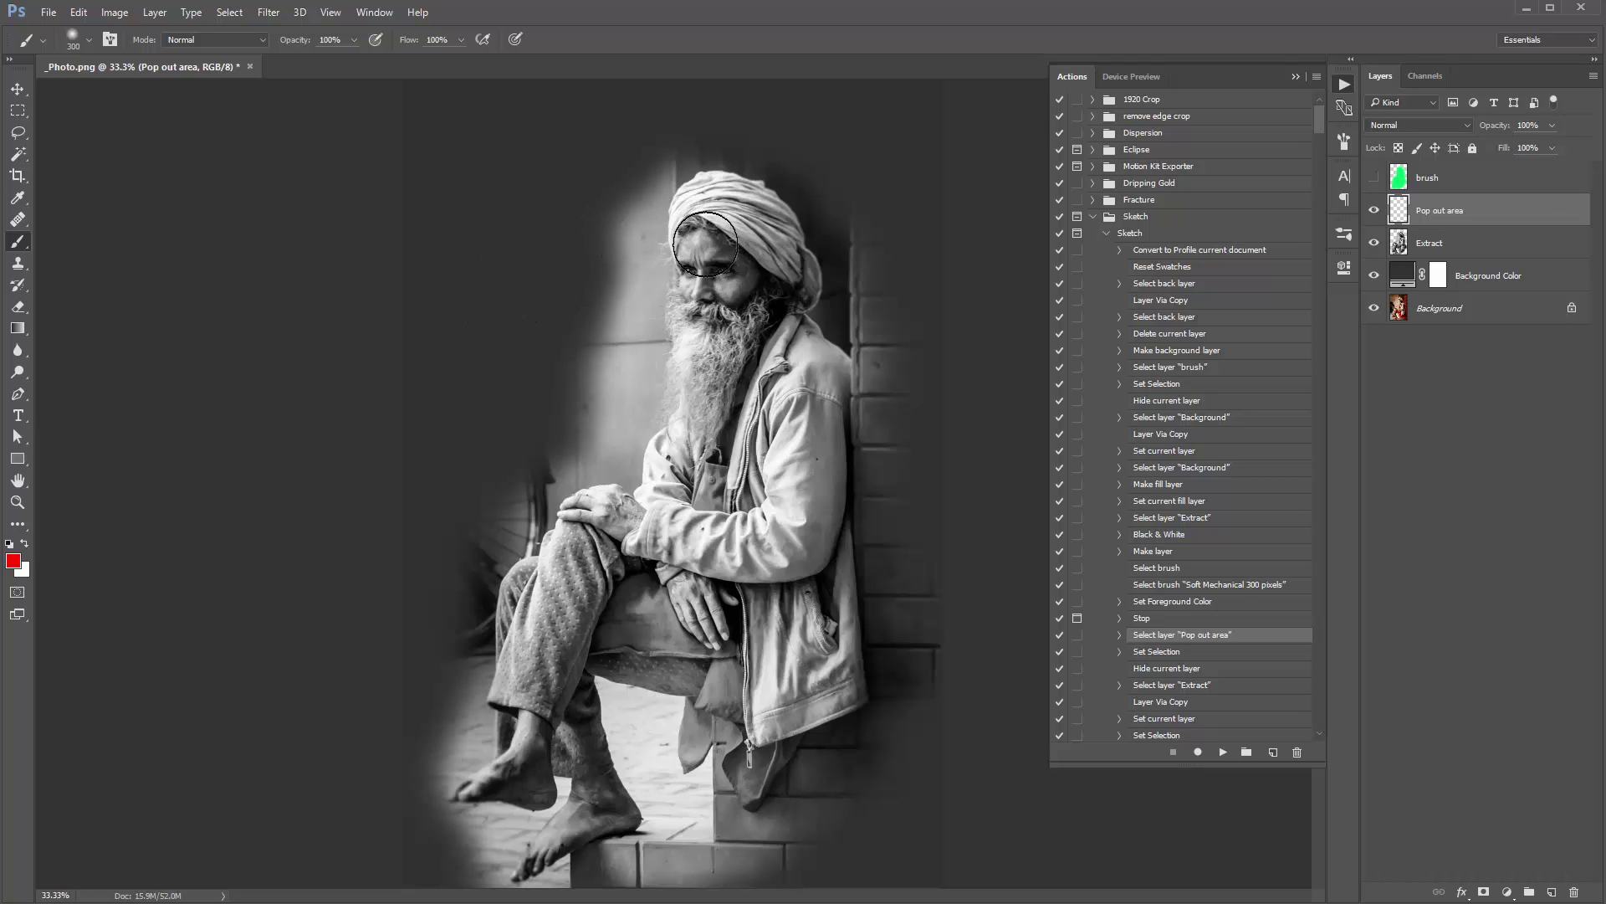
# Step: Paint red over the man's turban, face, torso and upper legs on the Pop out area layer, reducing the brush to 250 px
pyautogui.moveTo(707, 249)
pyautogui.mouseDown()
pyautogui.moveTo(699, 335)
pyautogui.moveTo(718, 199)
pyautogui.moveTo(757, 257)
pyautogui.moveTo(728, 465)
pyautogui.moveTo(765, 419)
pyautogui.moveTo(779, 535)
pyautogui.moveTo(640, 512)
pyautogui.moveTo(692, 423)
pyautogui.moveTo(681, 502)
pyautogui.moveTo(638, 580)
pyautogui.moveTo(592, 535)
pyautogui.moveTo(515, 636)
pyautogui.mouseUp()
pyautogui.press('[')
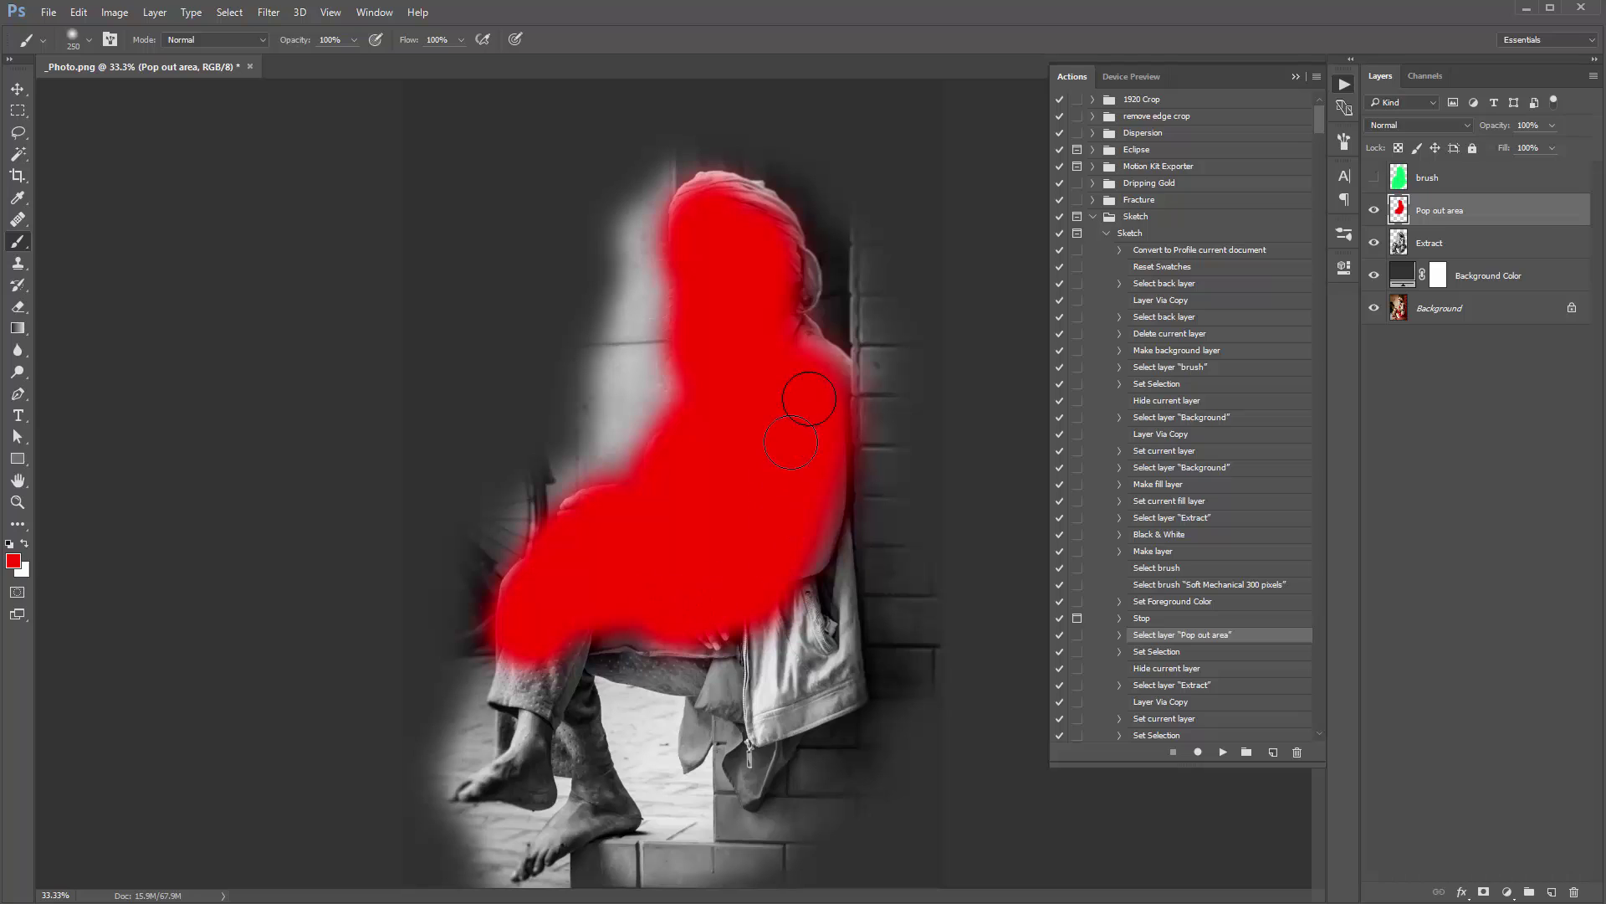
pyautogui.press('[')
pyautogui.press('[')
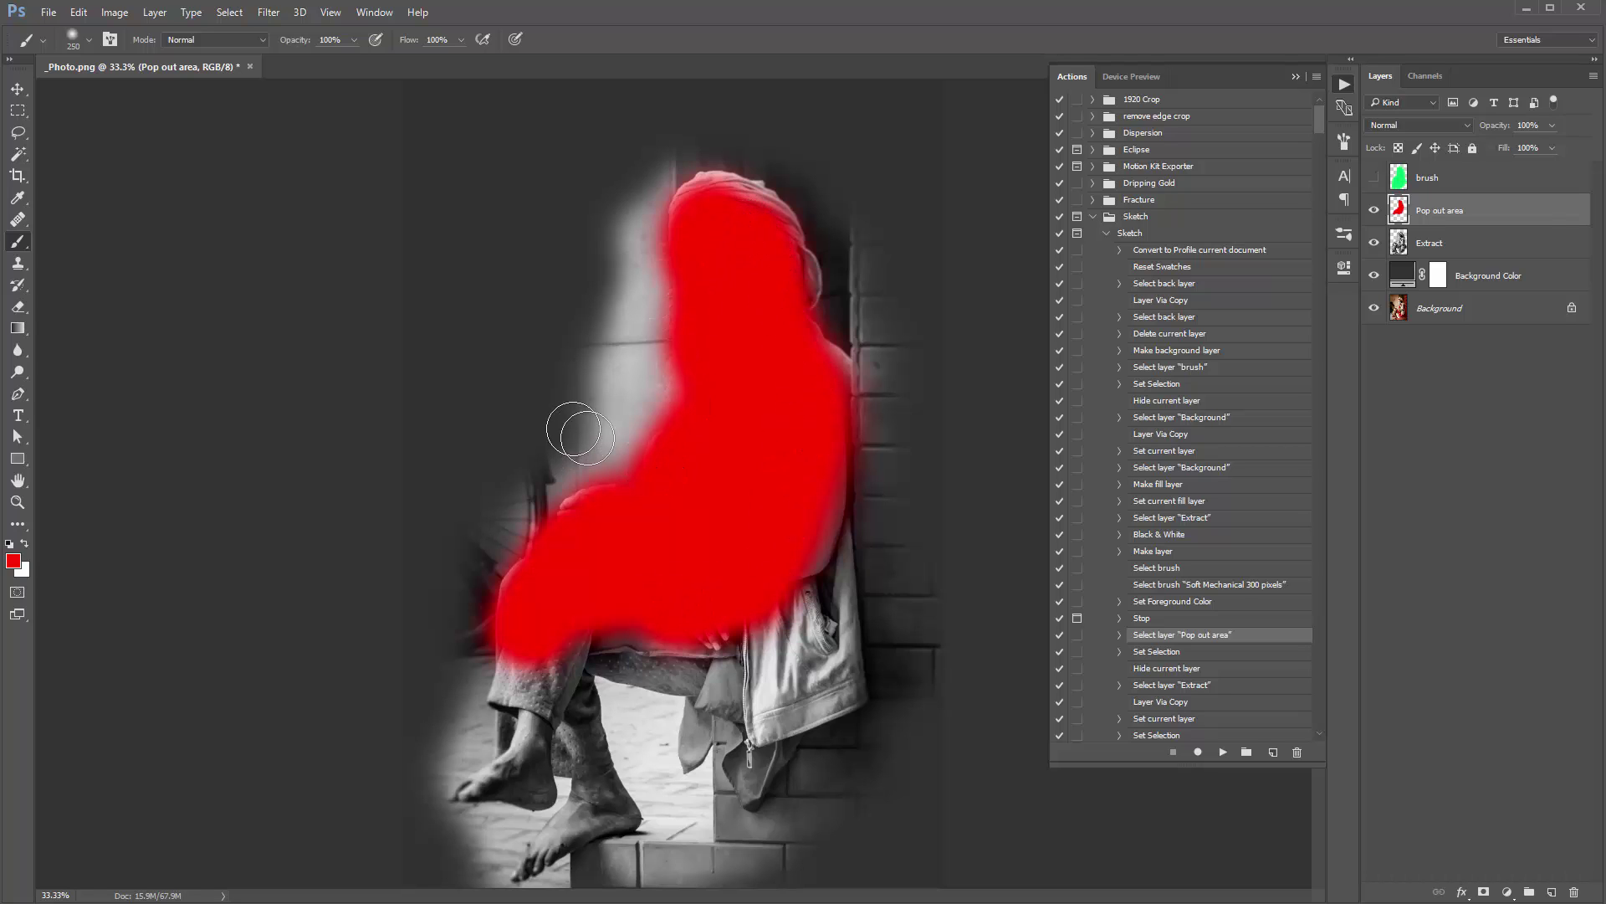
# Step: Enlarge the brush to 500 px, try painting red over nearly the whole canvas, and undo those strokes
pyautogui.press('[')
pyautogui.press(']')
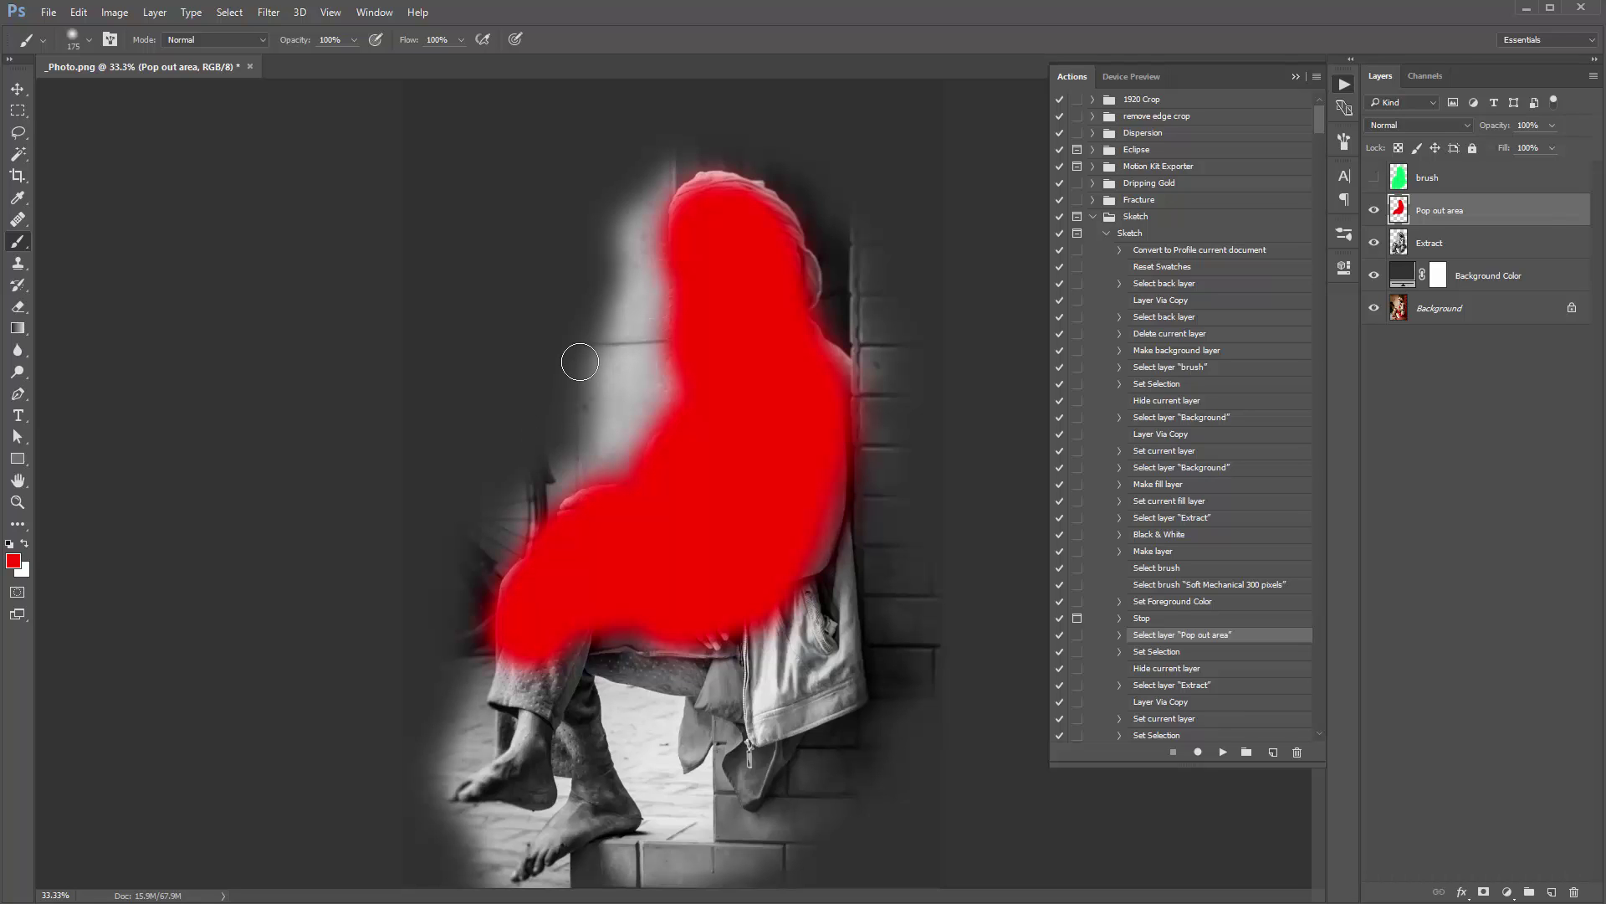
pyautogui.press(']')
pyautogui.press(']')
pyautogui.press(']')
pyautogui.press(']')
pyautogui.press(']')
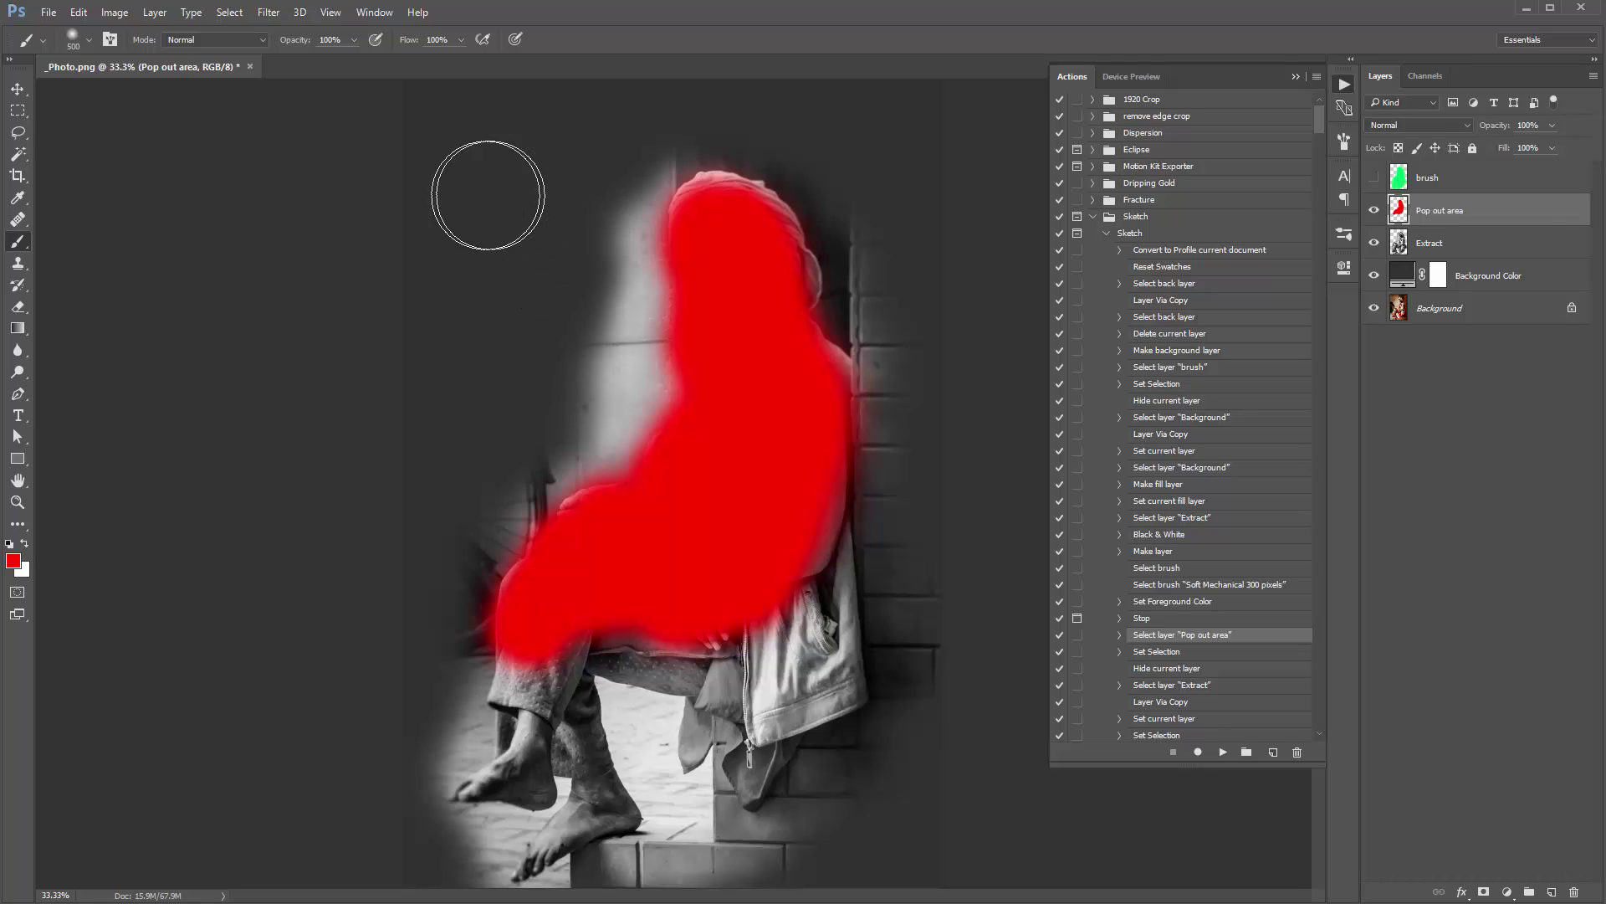
pyautogui.moveTo(484, 198)
pyautogui.mouseDown()
pyautogui.moveTo(684, 247)
pyautogui.moveTo(864, 369)
pyautogui.moveTo(846, 556)
pyautogui.moveTo(444, 667)
pyautogui.moveTo(855, 815)
pyautogui.moveTo(358, 531)
pyautogui.mouseUp()
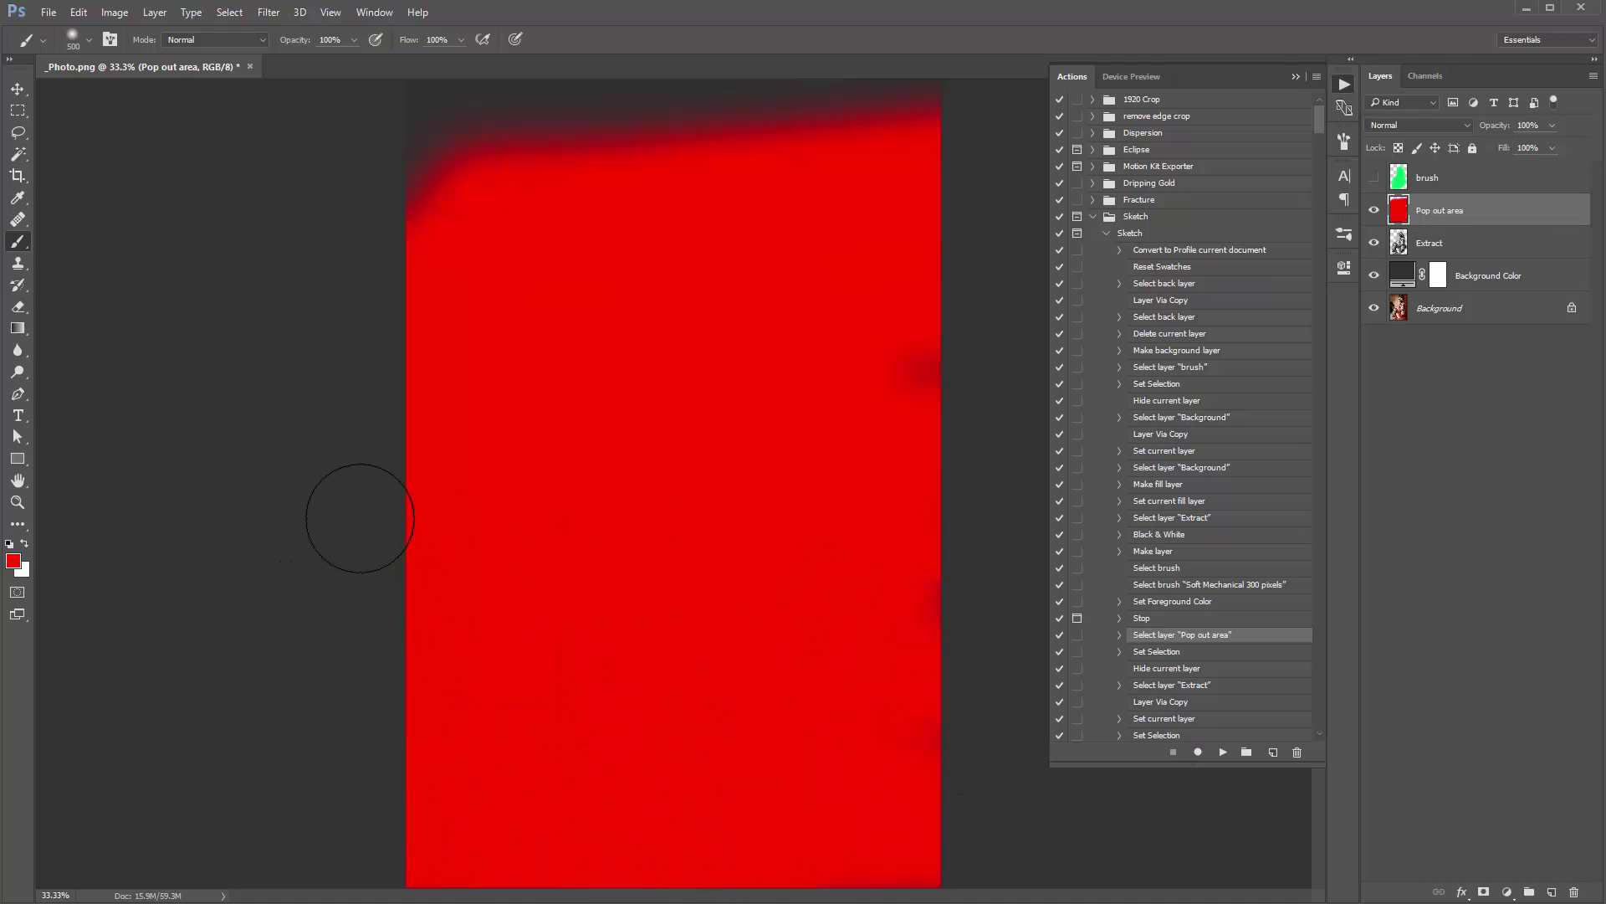
pyautogui.hotkey('ctrl', 'alt', 'z')
pyautogui.hotkey('ctrl', 'alt', 'z')
pyautogui.hotkey('ctrl', 'alt', 'z')
pyautogui.hotkey('ctrl', 'alt', 'z')
pyautogui.hotkey('ctrl', 'alt', 'z')
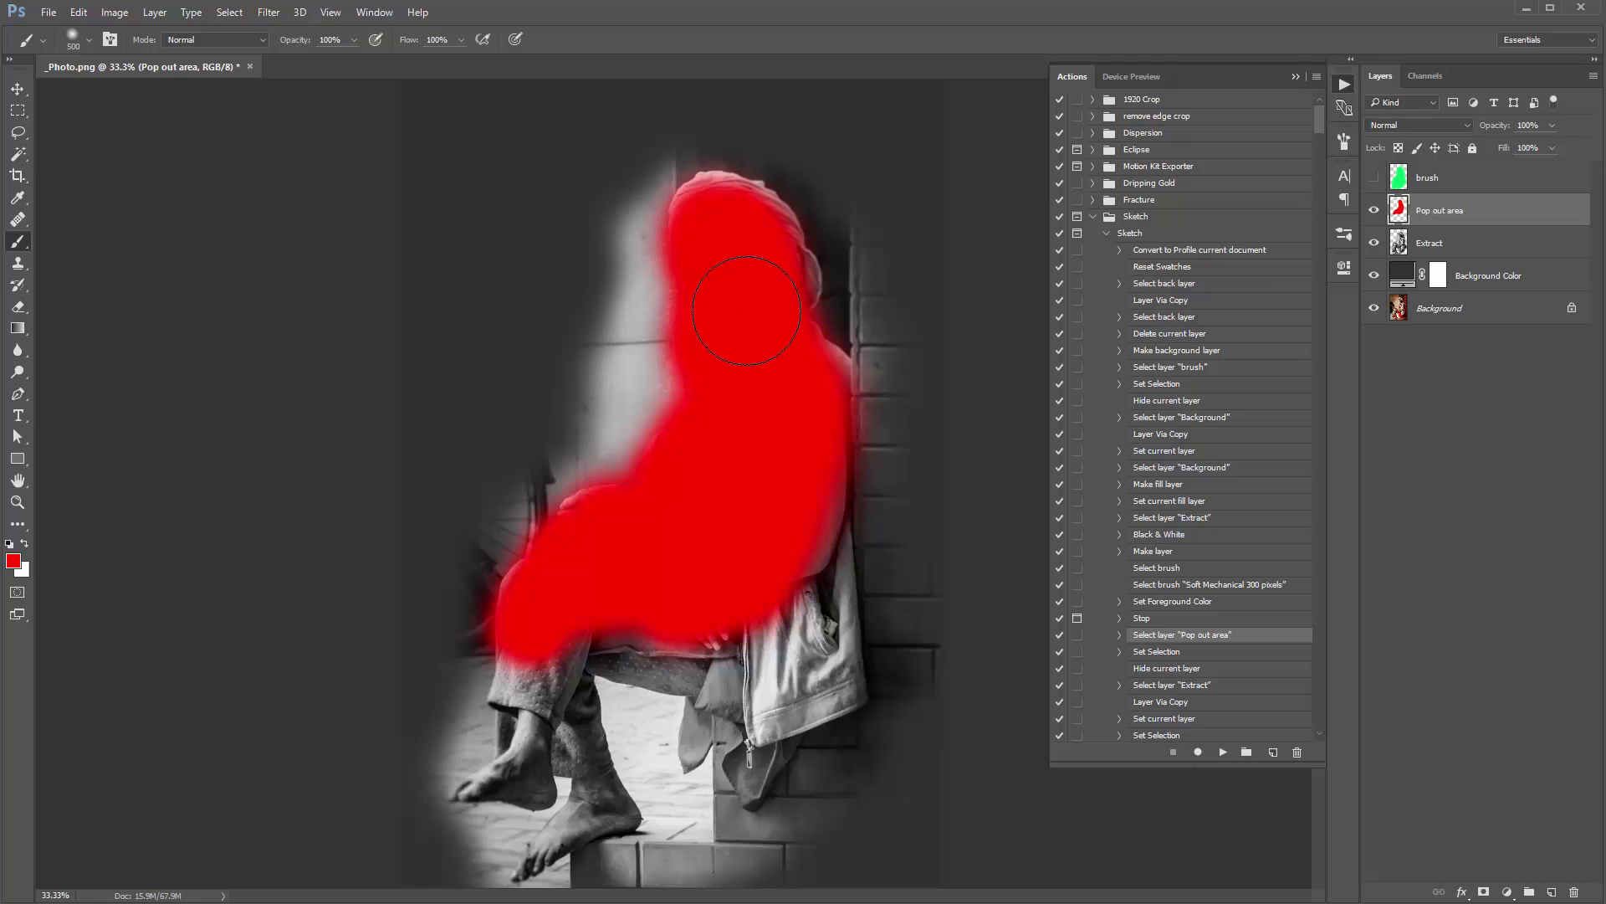
# Step: Extend the red paint past the man's shoulder and arm towards the brick wall, and resume the Sketch action
pyautogui.moveTo(813, 395)
pyautogui.mouseDown()
pyautogui.moveTo(817, 444)
pyautogui.moveTo(753, 330)
pyautogui.moveTo(736, 251)
pyautogui.moveTo(748, 262)
pyautogui.mouseUp()
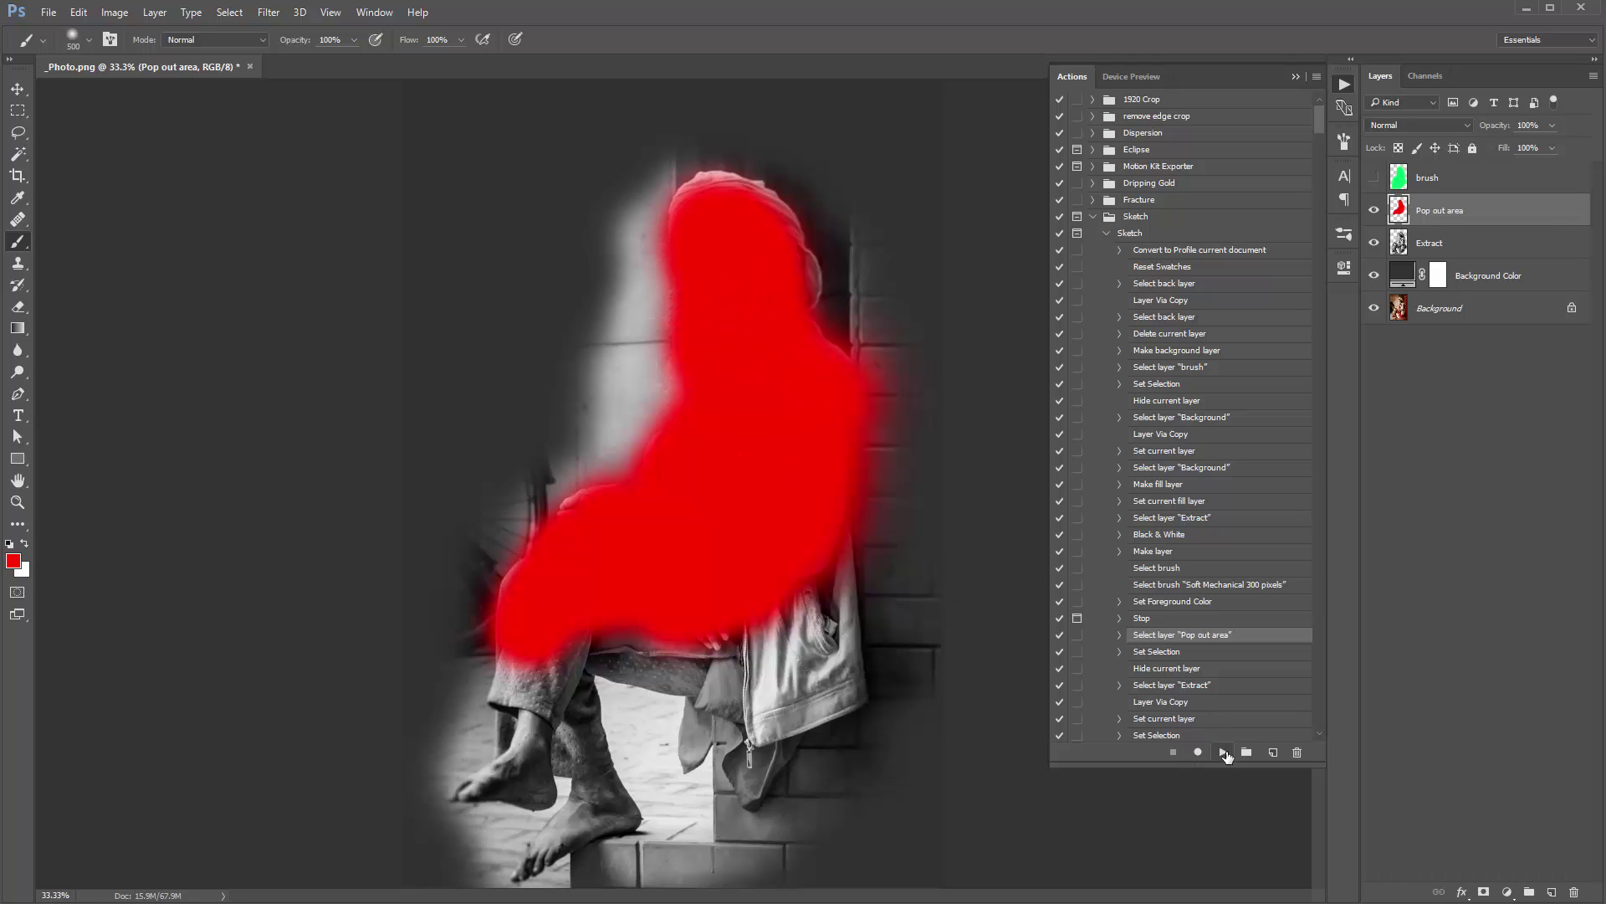
pyautogui.click(1223, 751)
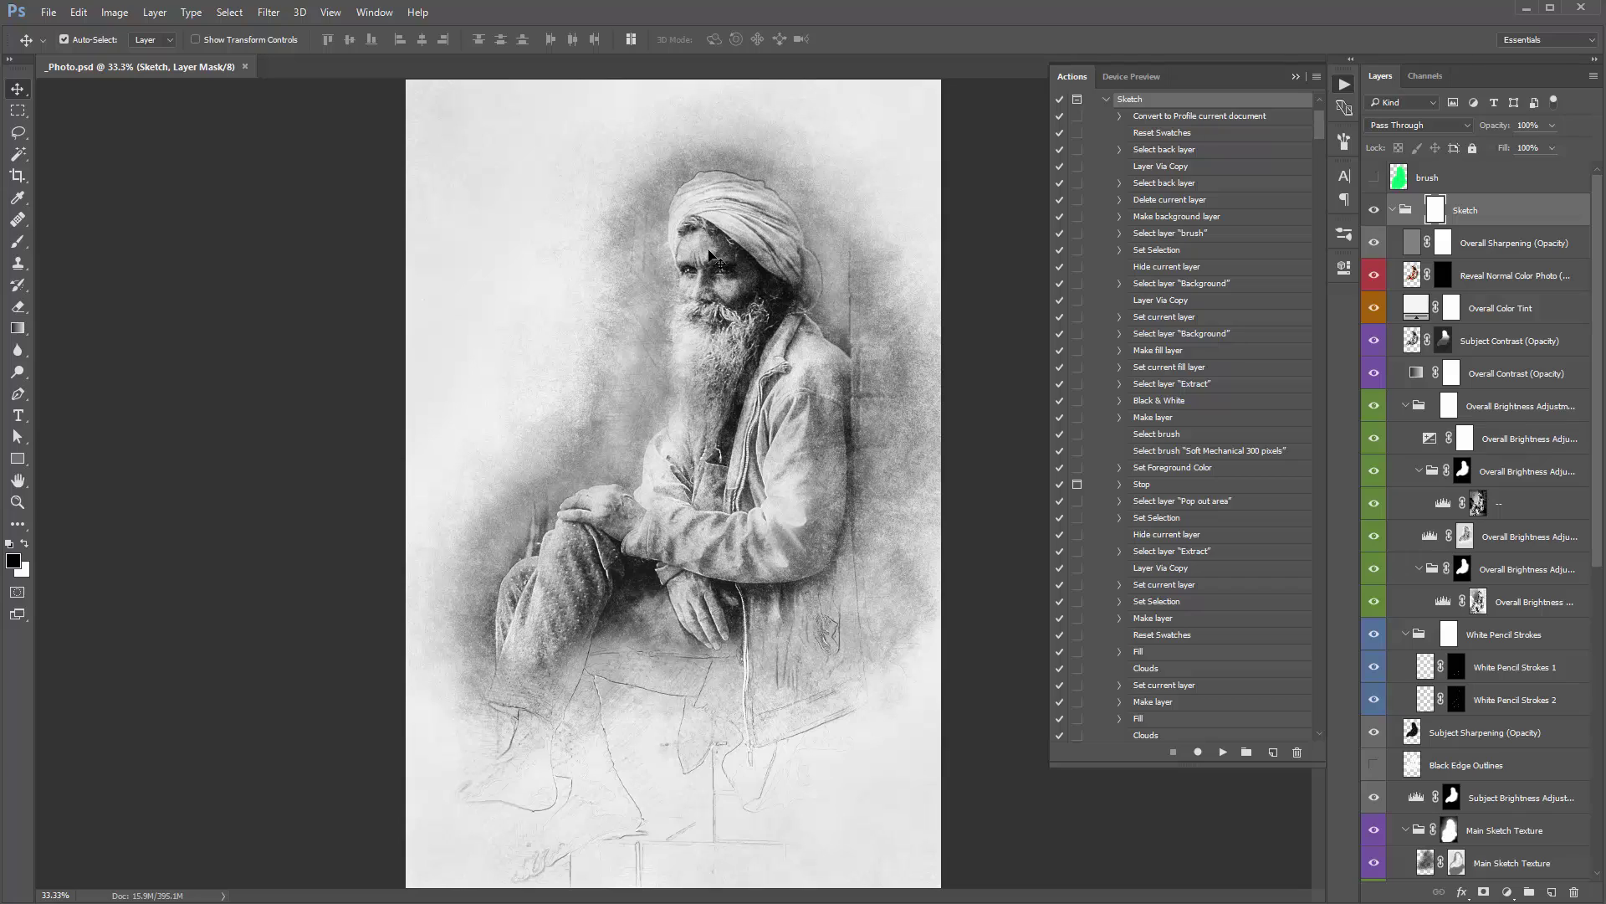
# Step: Collapse the Sketch action and the Actions panel, and widen the Layers panel so the full layer names fit
pyautogui.click(1108, 101)
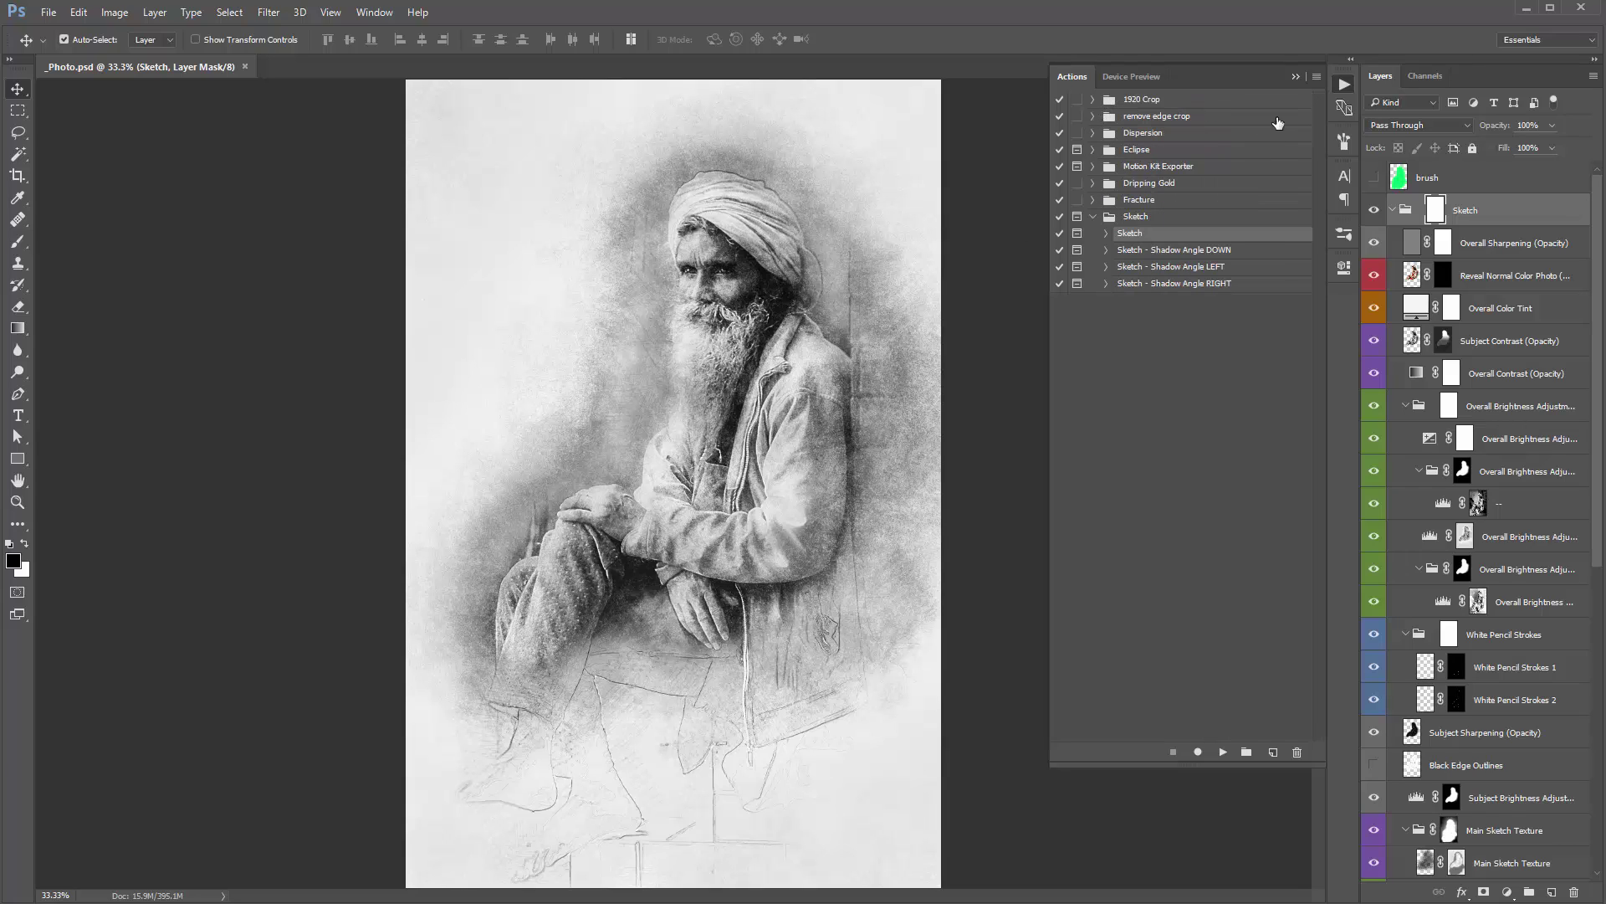
pyautogui.click(1296, 77)
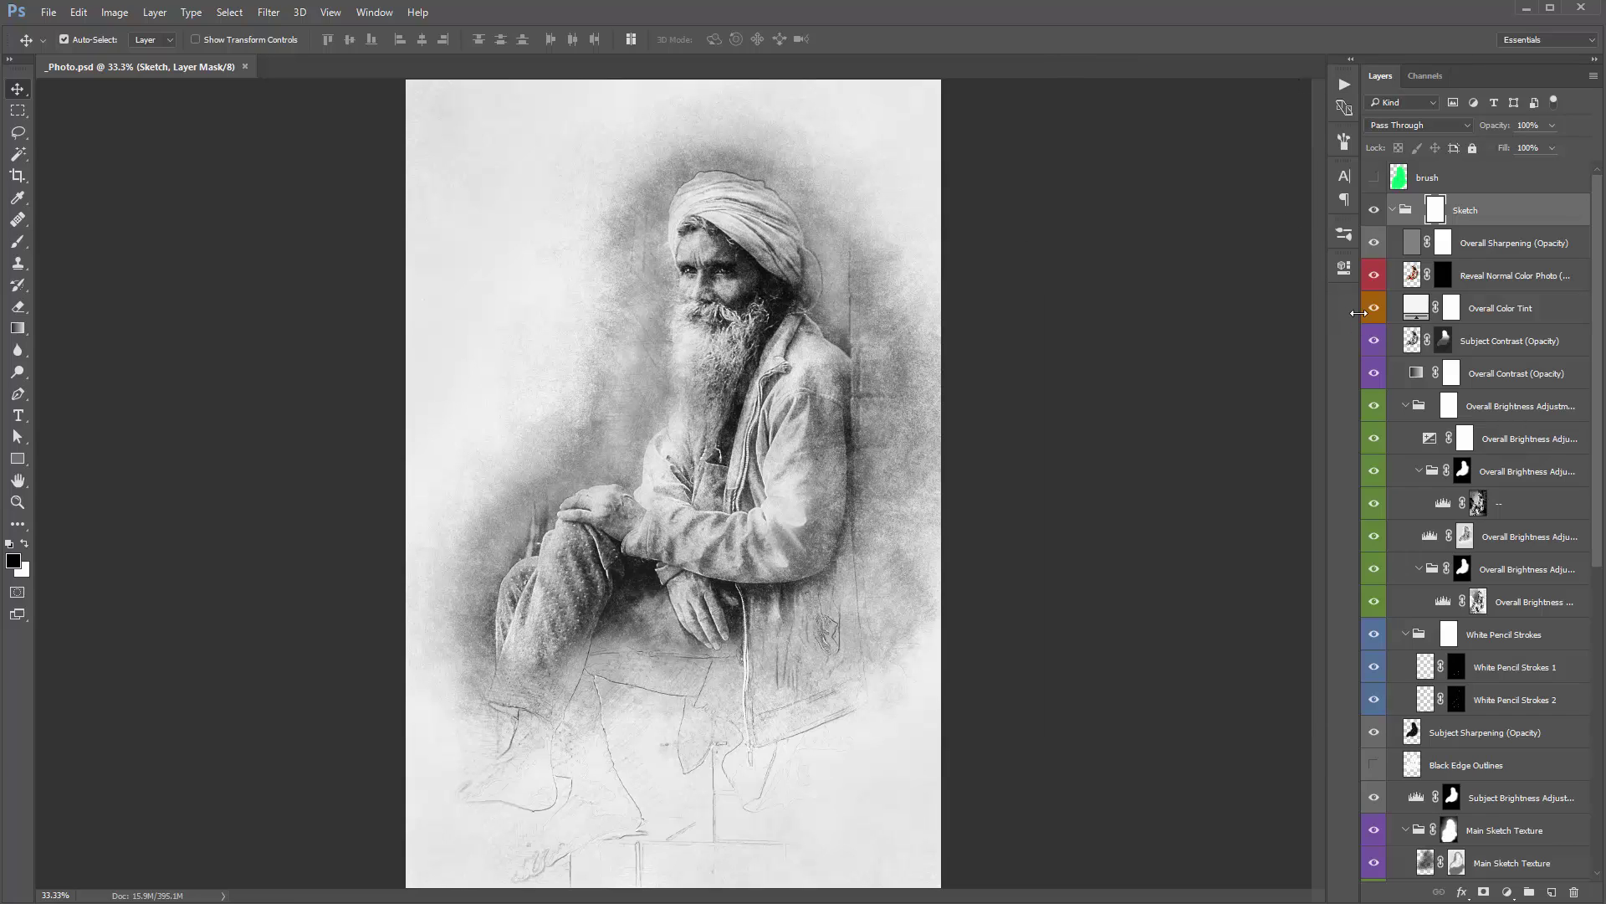
pyautogui.moveTo(1358, 313); pyautogui.dragTo(1297, 313)
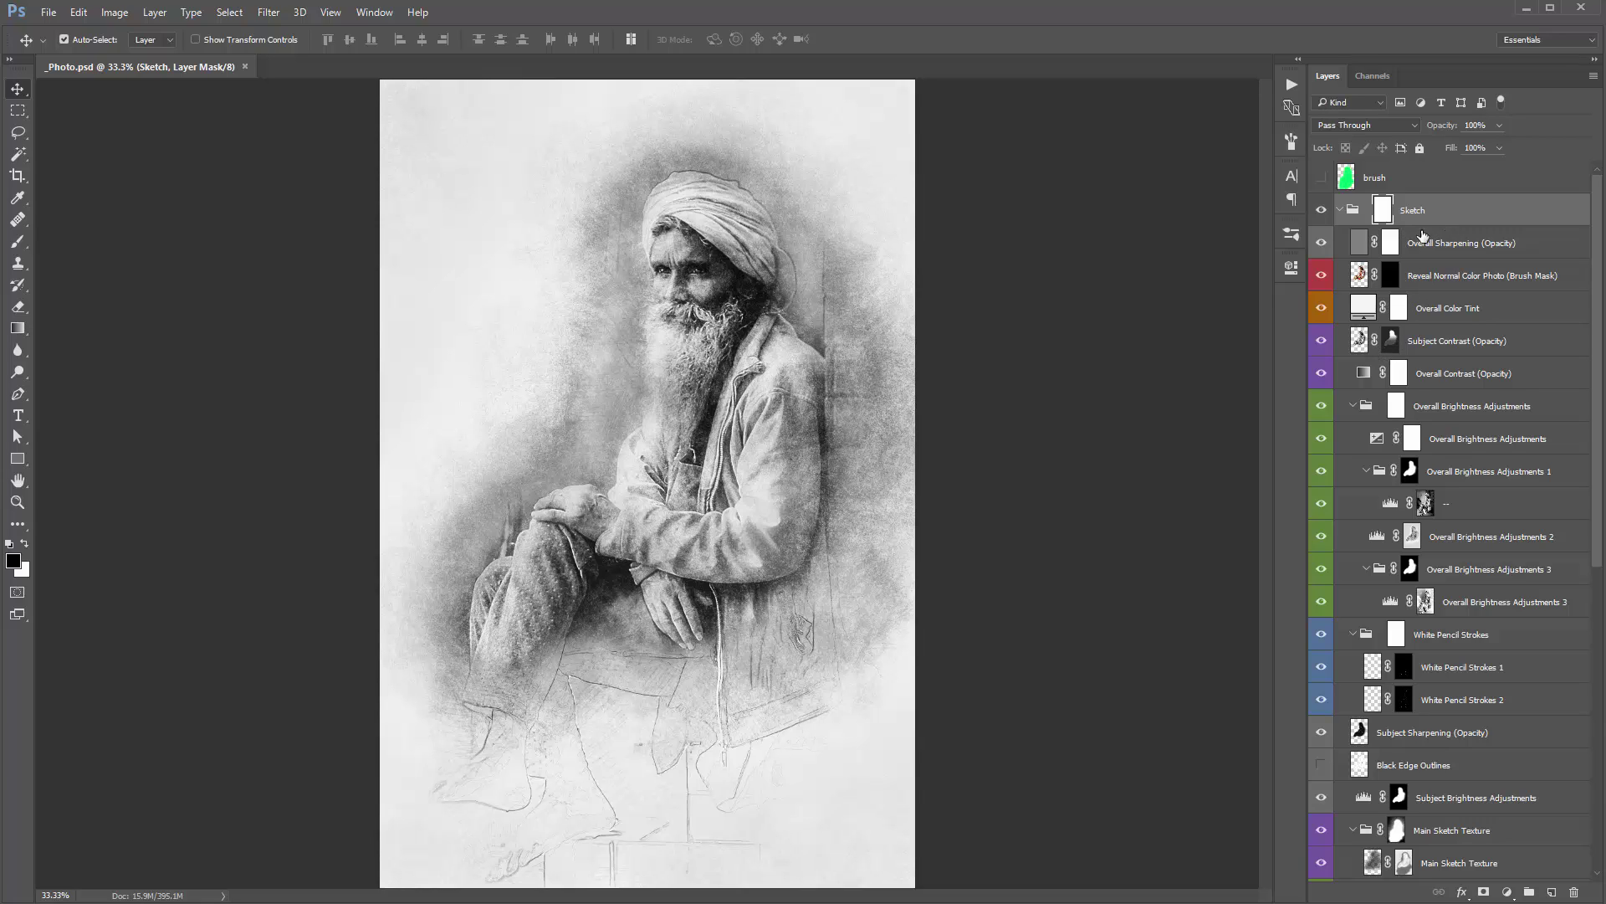
# Step: Review the layers and subgroups inside the Sketch group, and collapse the group
pyautogui.moveTo(1594, 222)
pyautogui.mouseDown()
pyautogui.moveTo(1595, 581)
pyautogui.moveTo(1595, 214)
pyautogui.mouseUp()
pyautogui.click(1341, 211)
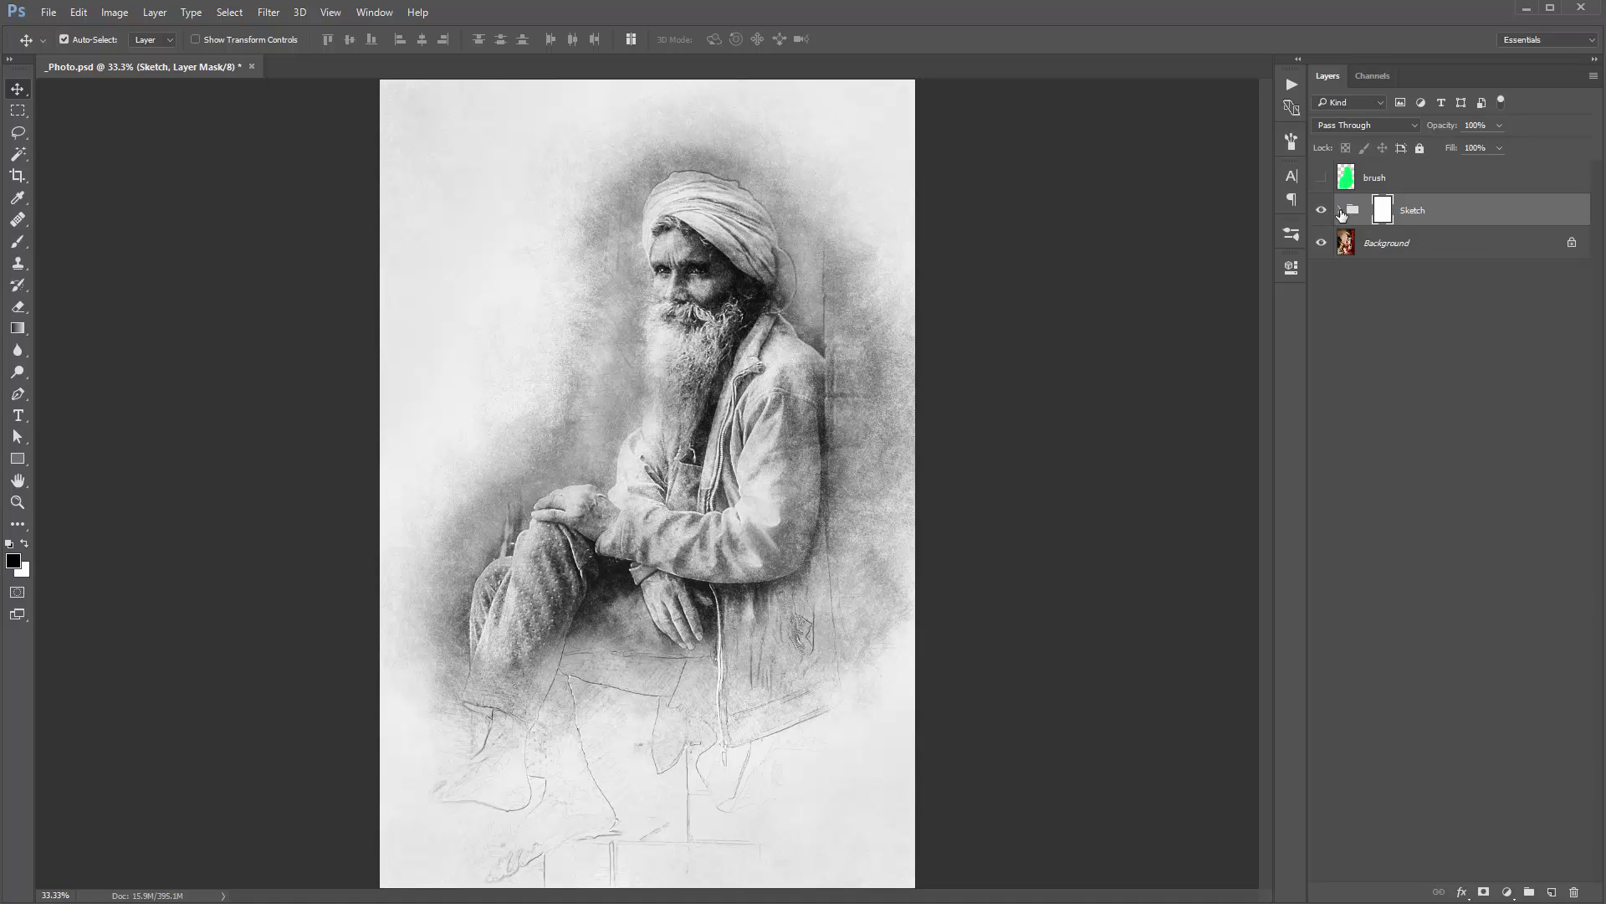
pyautogui.click(1341, 211)
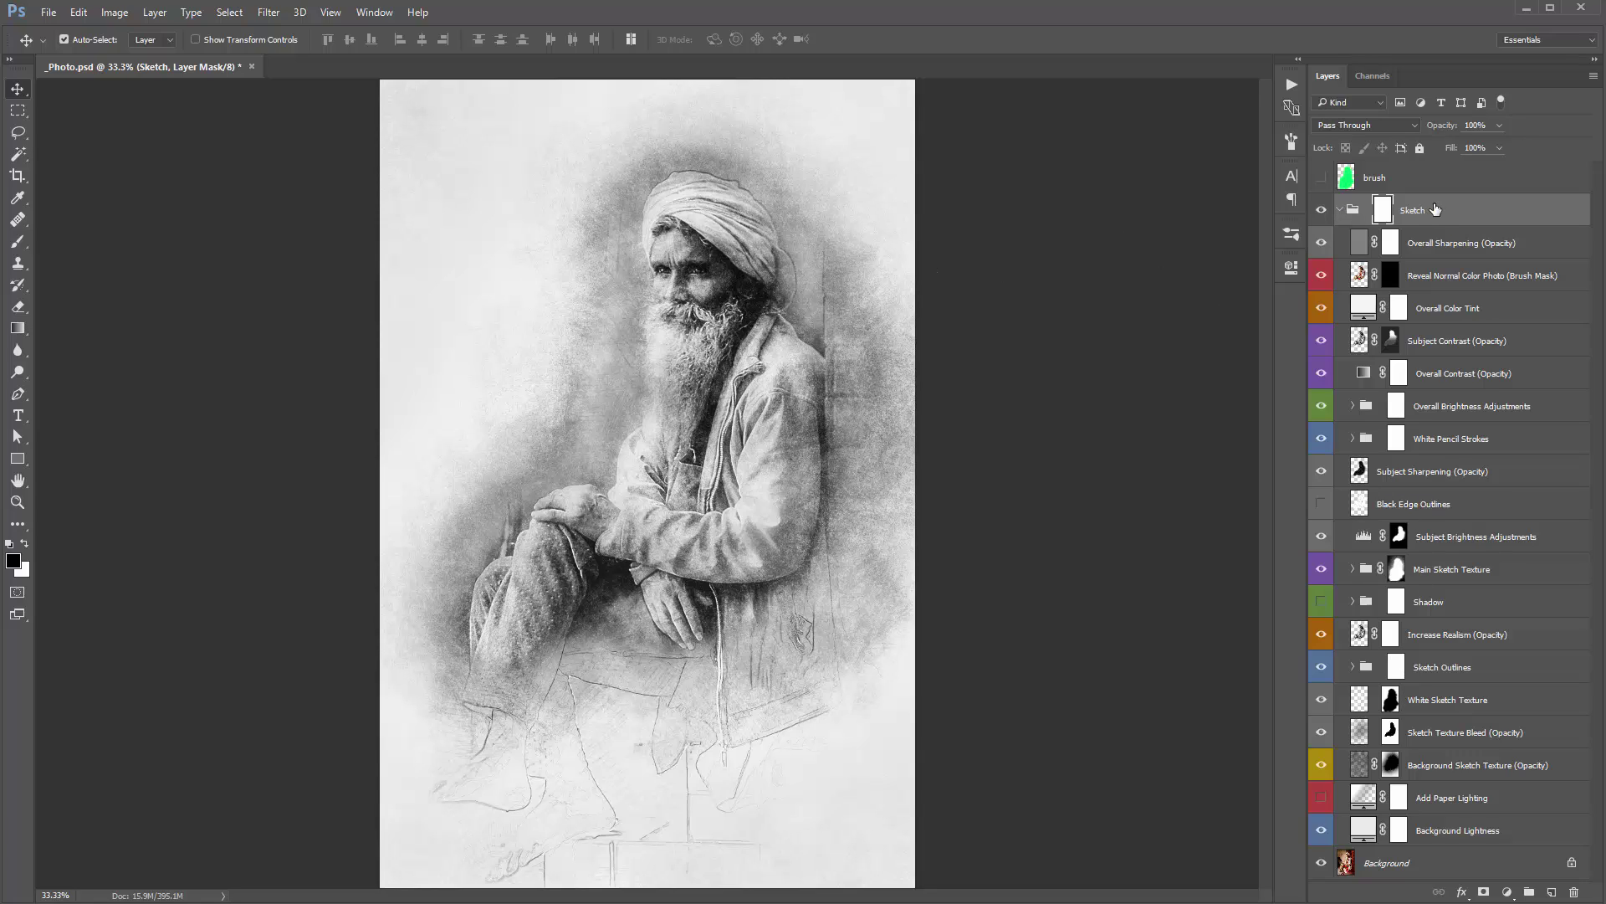
pyautogui.click(1356, 211)
pyautogui.click(1341, 210)
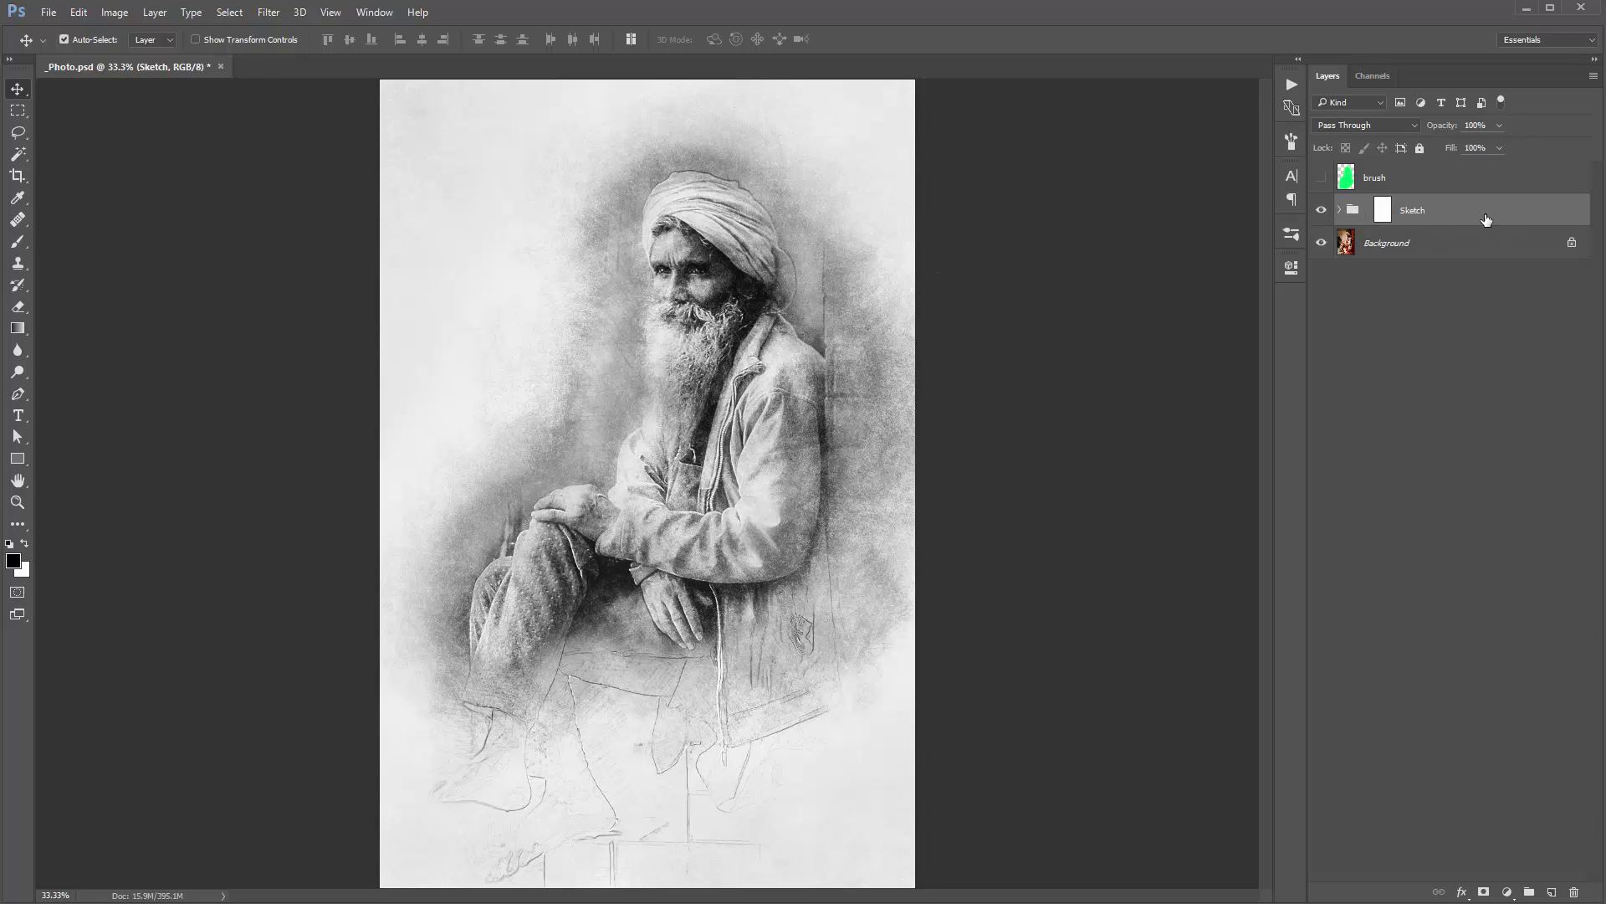
# Step: Compare the sketch effect with the original photo by toggling the Sketch group's visibility
pyautogui.click(1323, 211)
pyautogui.click(1323, 212)
pyautogui.click(1323, 212)
pyautogui.click(1324, 211)
pyautogui.click(1324, 212)
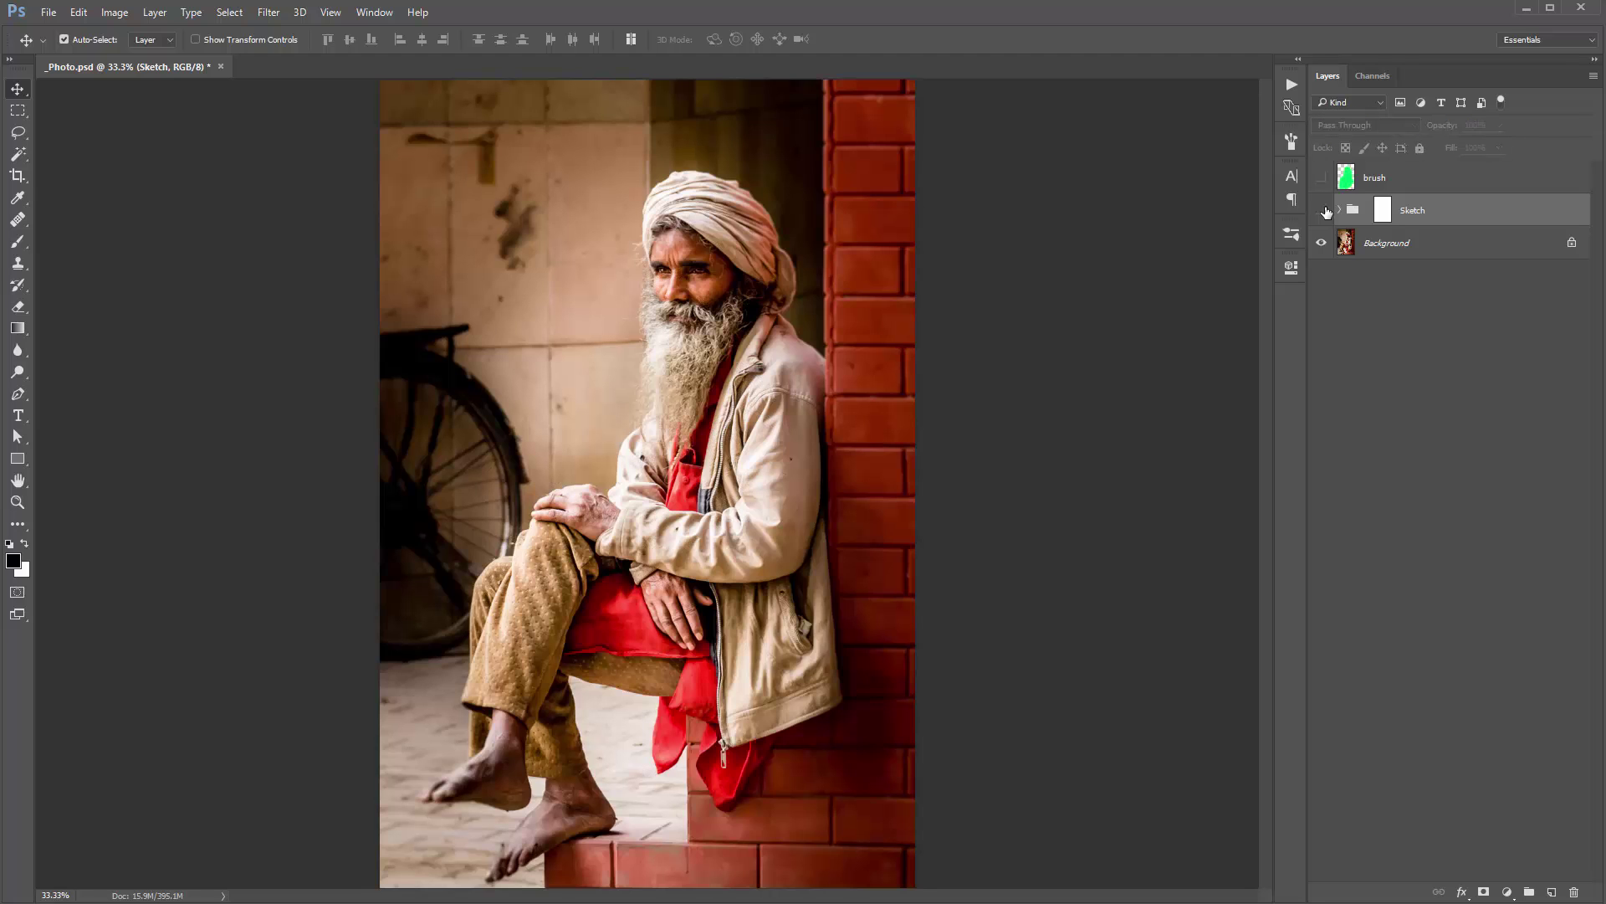
pyautogui.click(1324, 211)
# Step: Hide the Sketch group and show the brush layer
pyautogui.click(1323, 212)
pyautogui.click(1322, 179)
# Step: Try deleting the Sketch group, and undo the deletion
pyautogui.click(1382, 210)
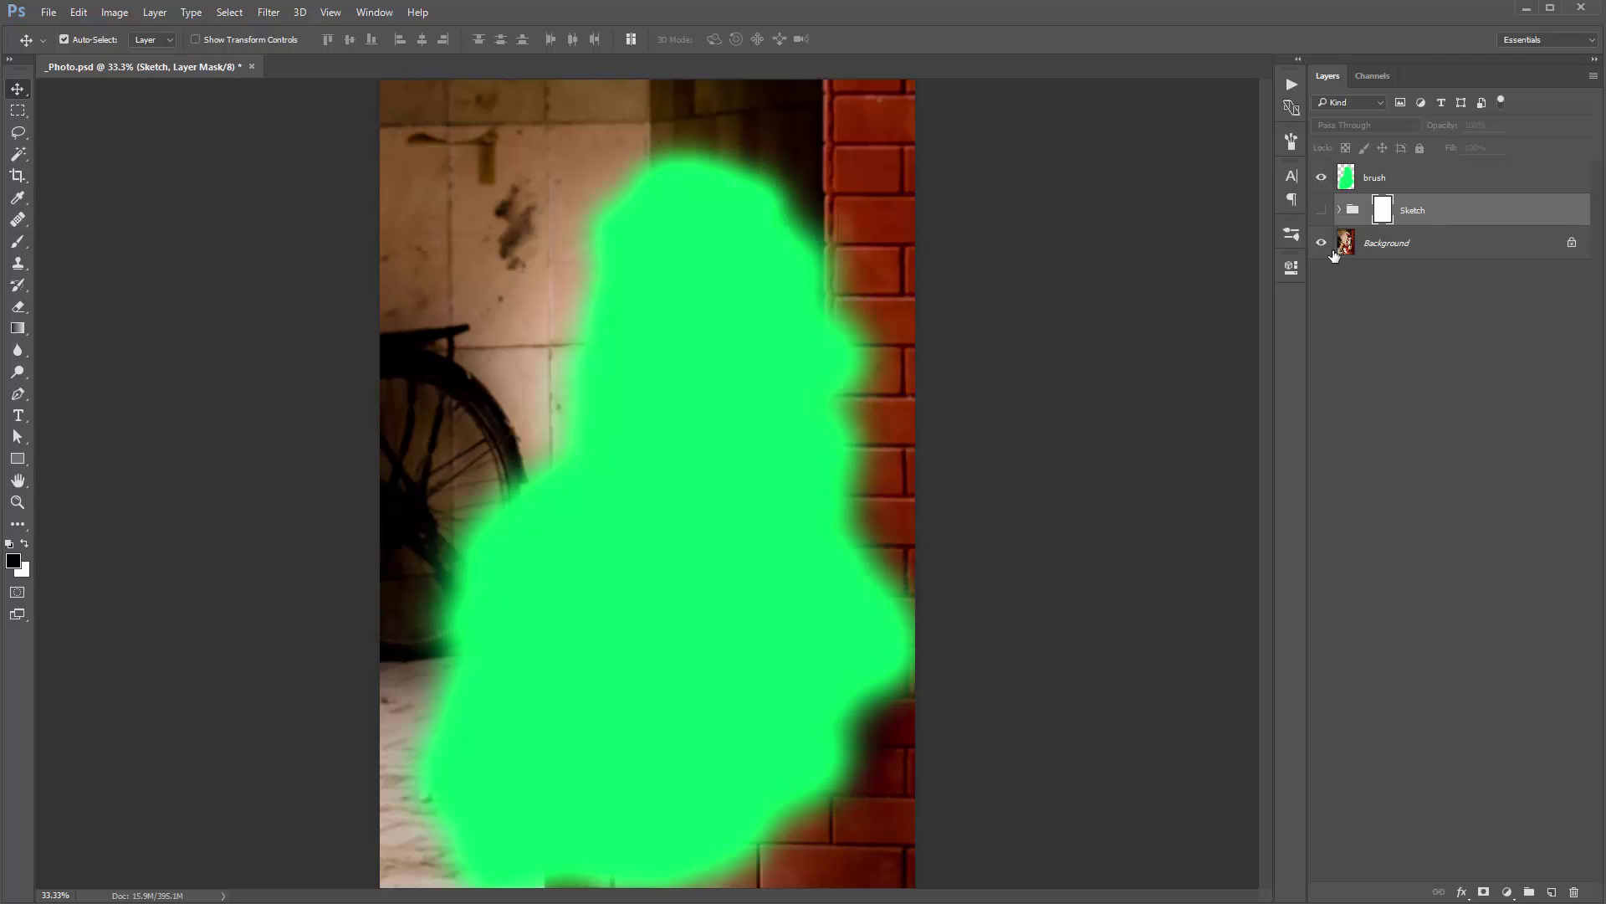
pyautogui.press('Delete')
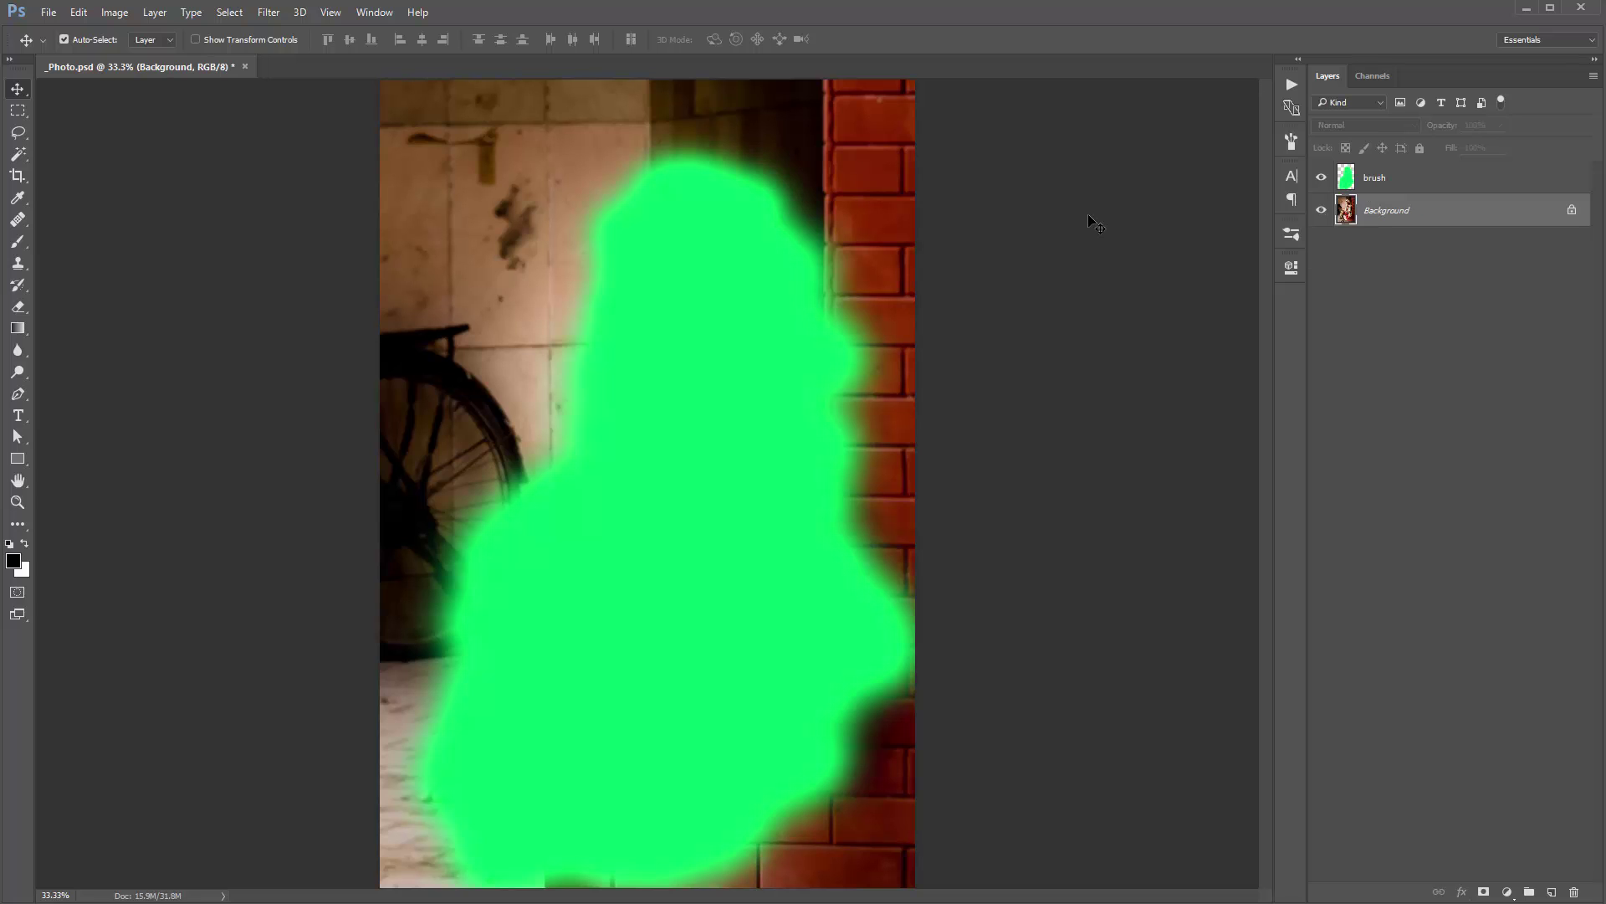
pyautogui.hotkey('ctrl', 'z')
# Step: Toggle the brush layer's visibility to compare the green painted area with the photo beneath
pyautogui.click(1323, 178)
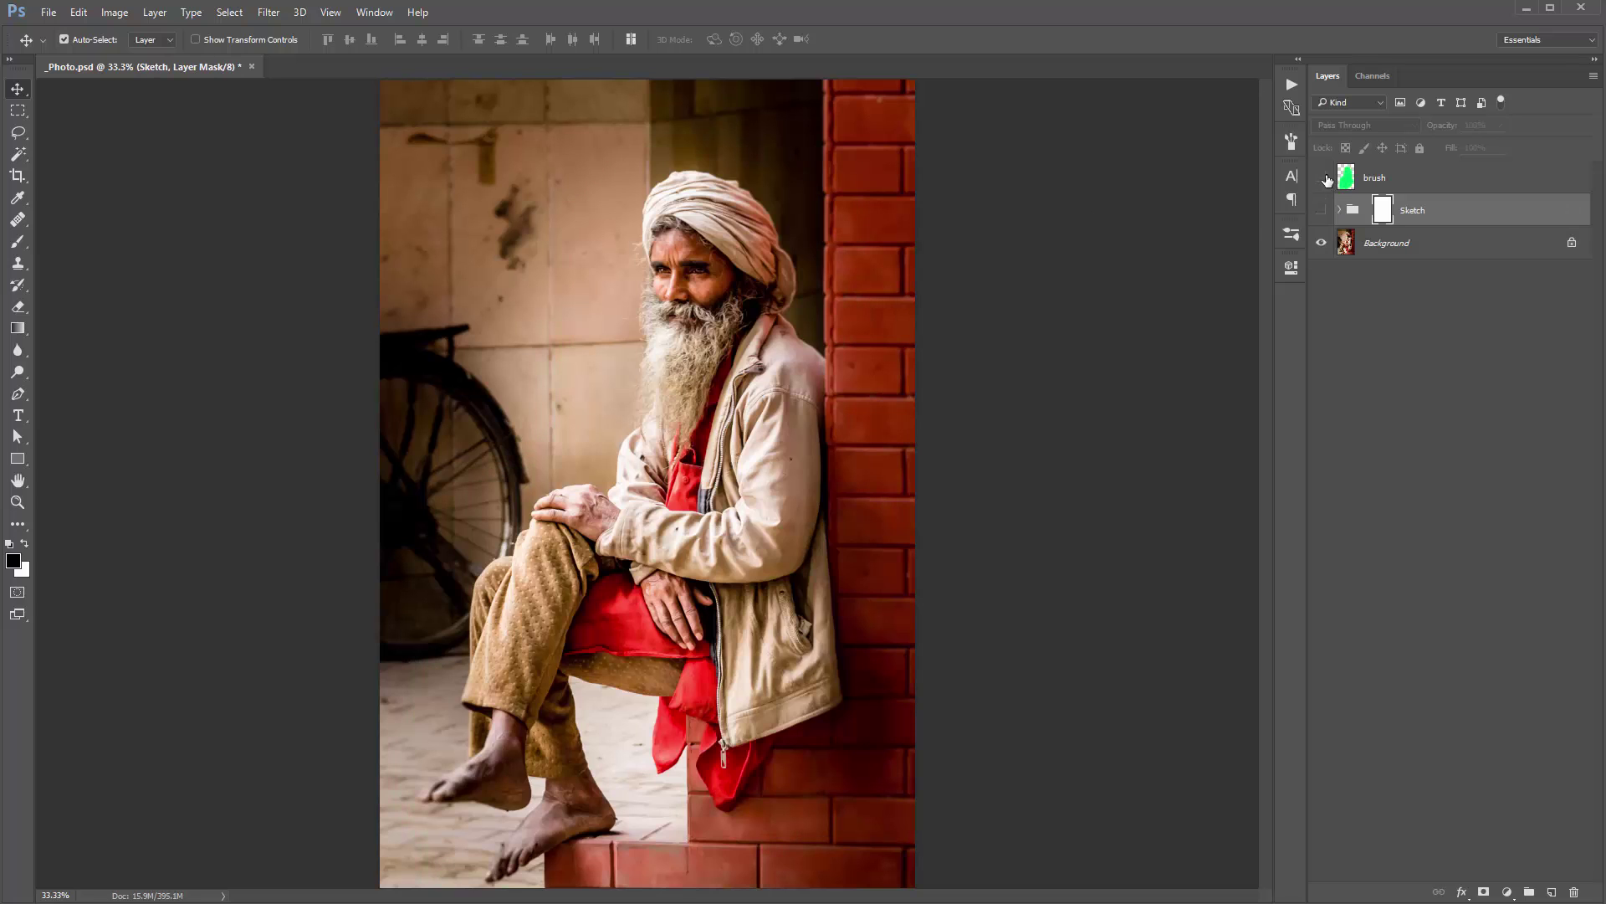
pyautogui.click(1321, 178)
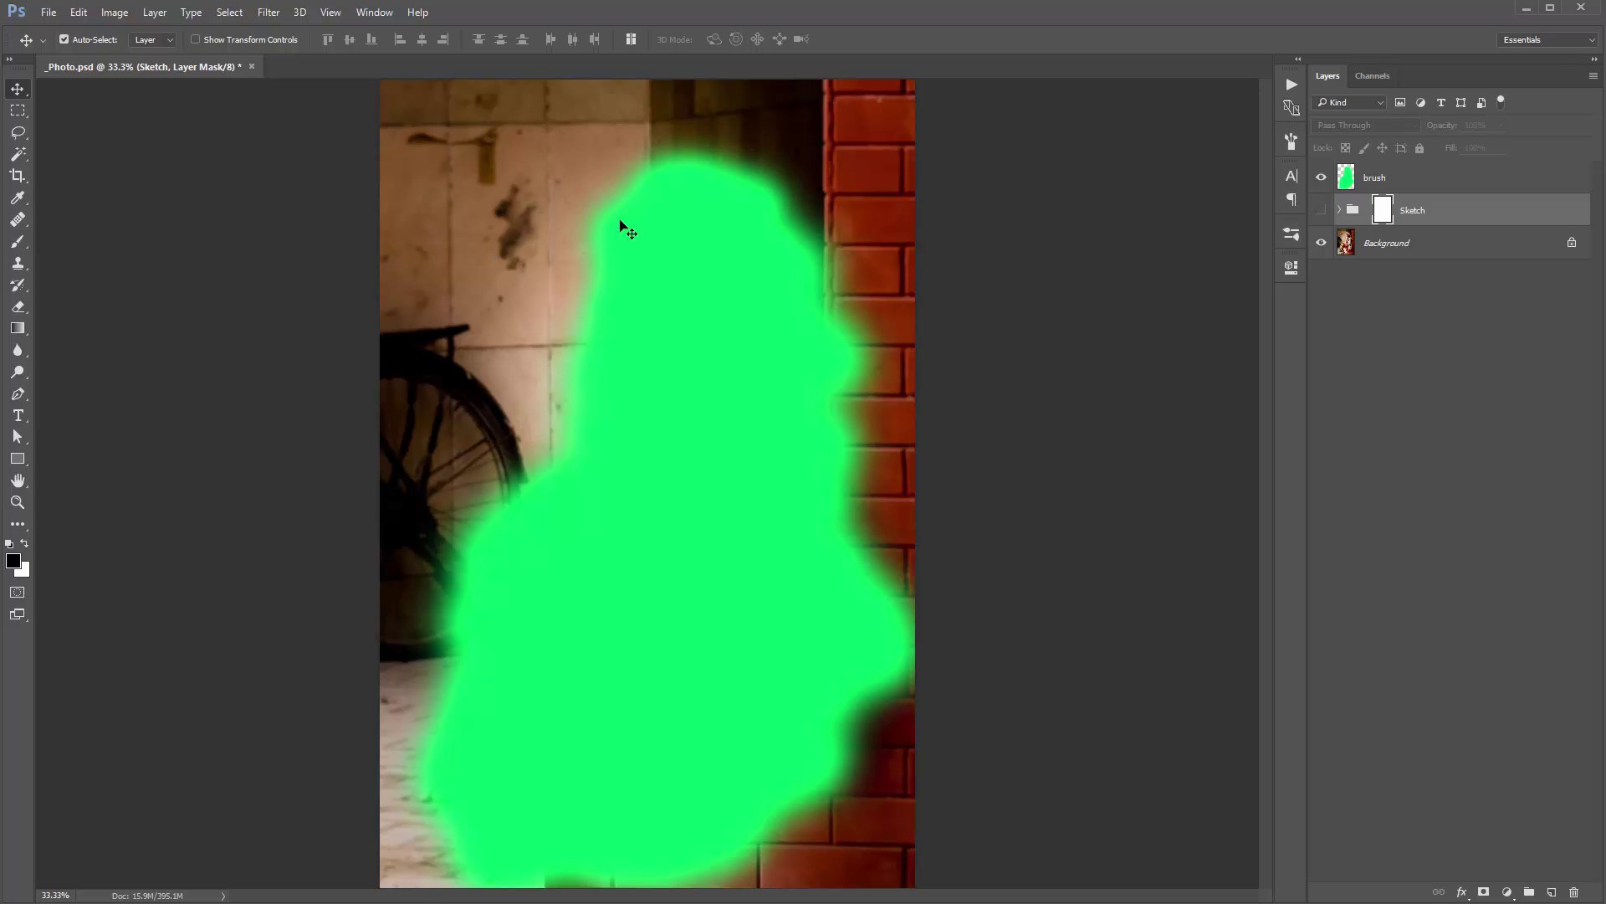
# Step: Hide the brush layer, and show the Sketch group with its layers expanded
pyautogui.click(1321, 178)
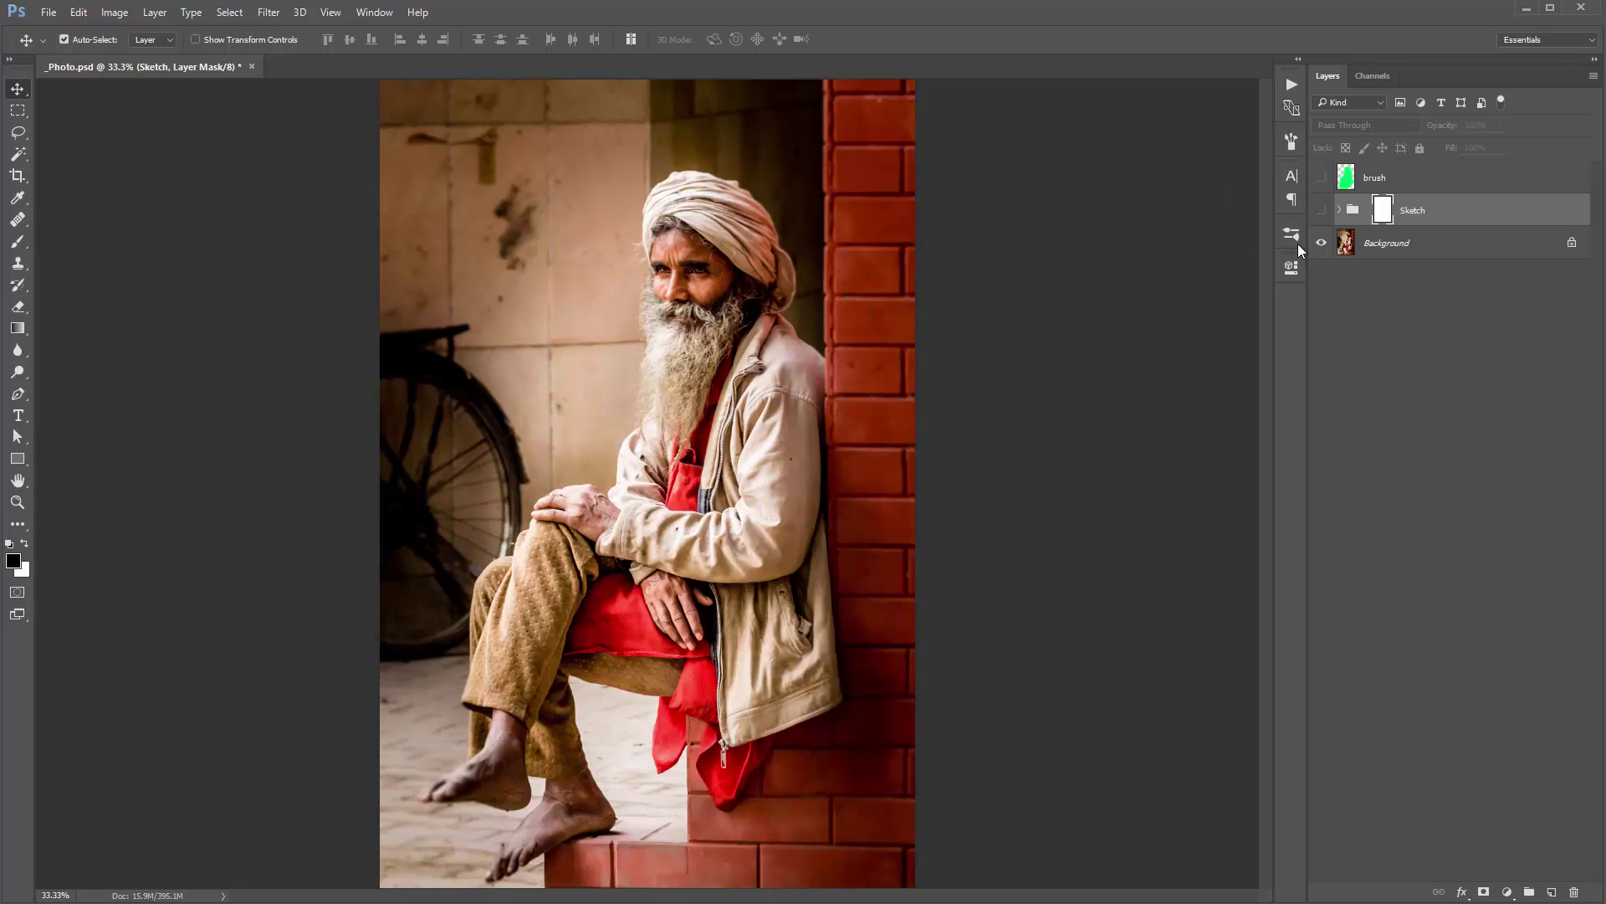
pyautogui.hotkey('ctrl', 'z')
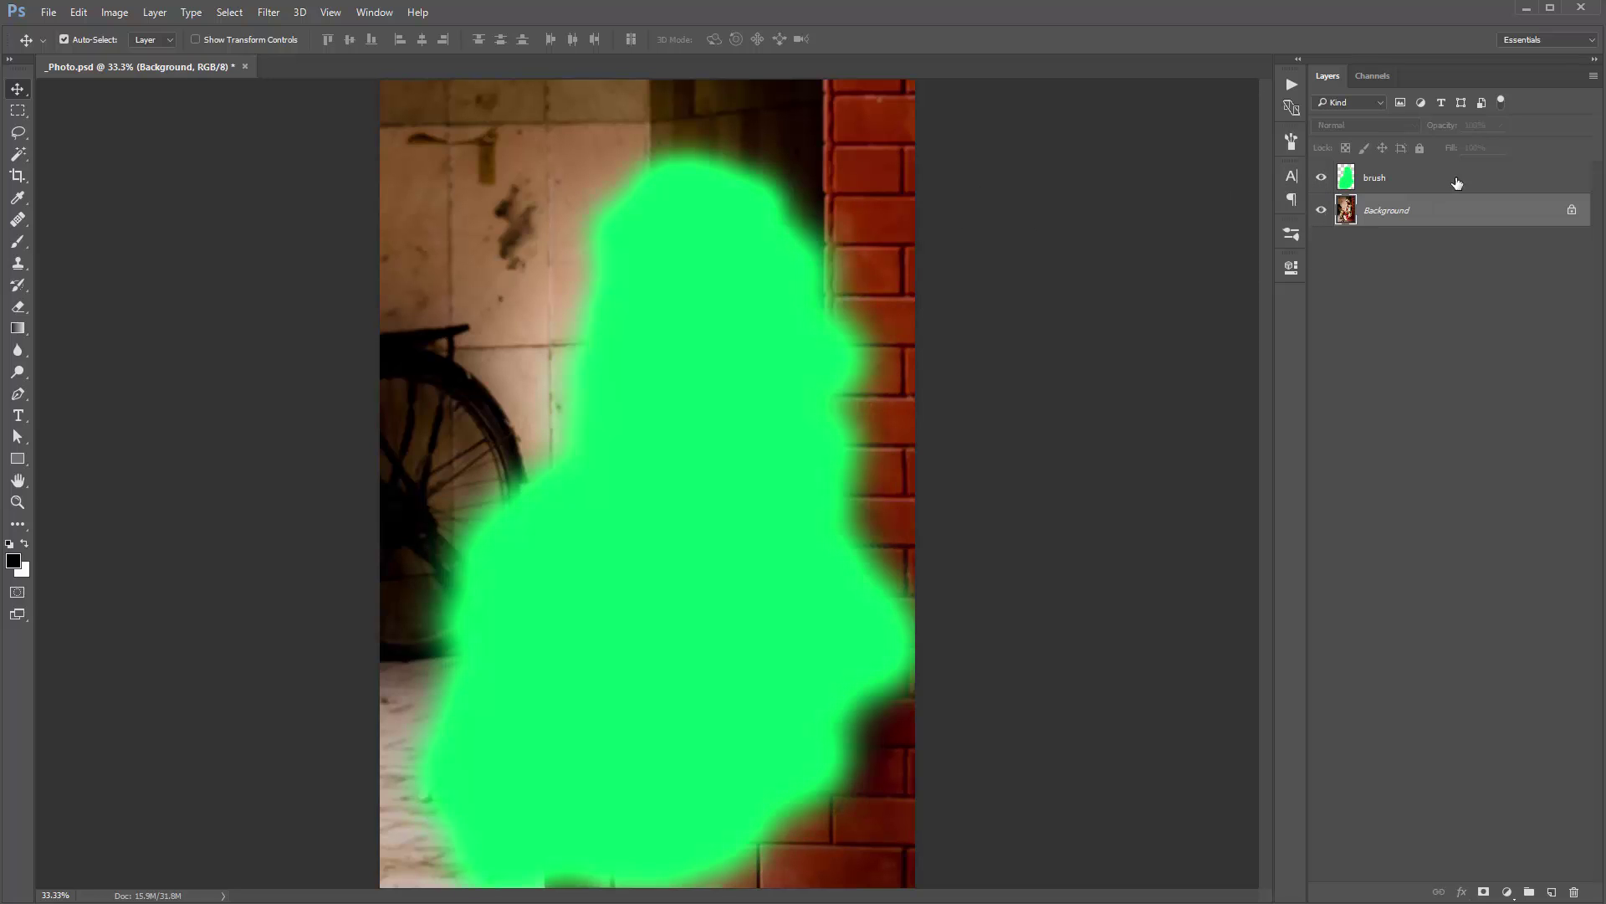
pyautogui.hotkey('ctrl', 'z')
pyautogui.click(1321, 178)
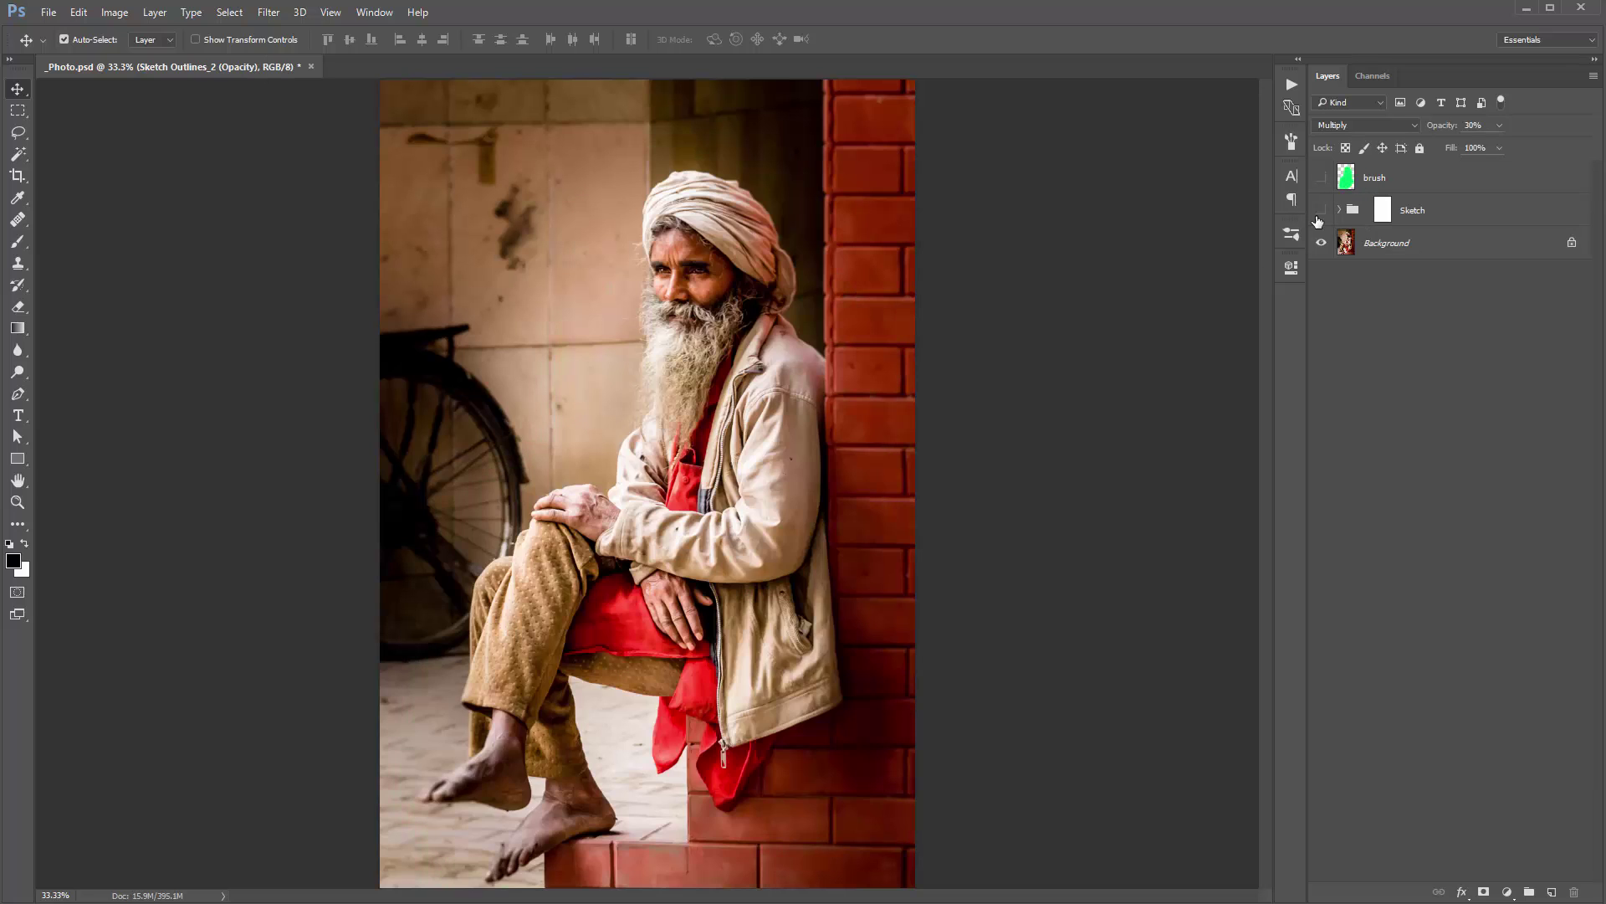
pyautogui.click(1321, 210)
pyautogui.click(1341, 211)
# Step: Highlight the word Opacity in the Overall Sharpening layer's name, and try adjusting that layer's opacity
pyautogui.click(1440, 247)
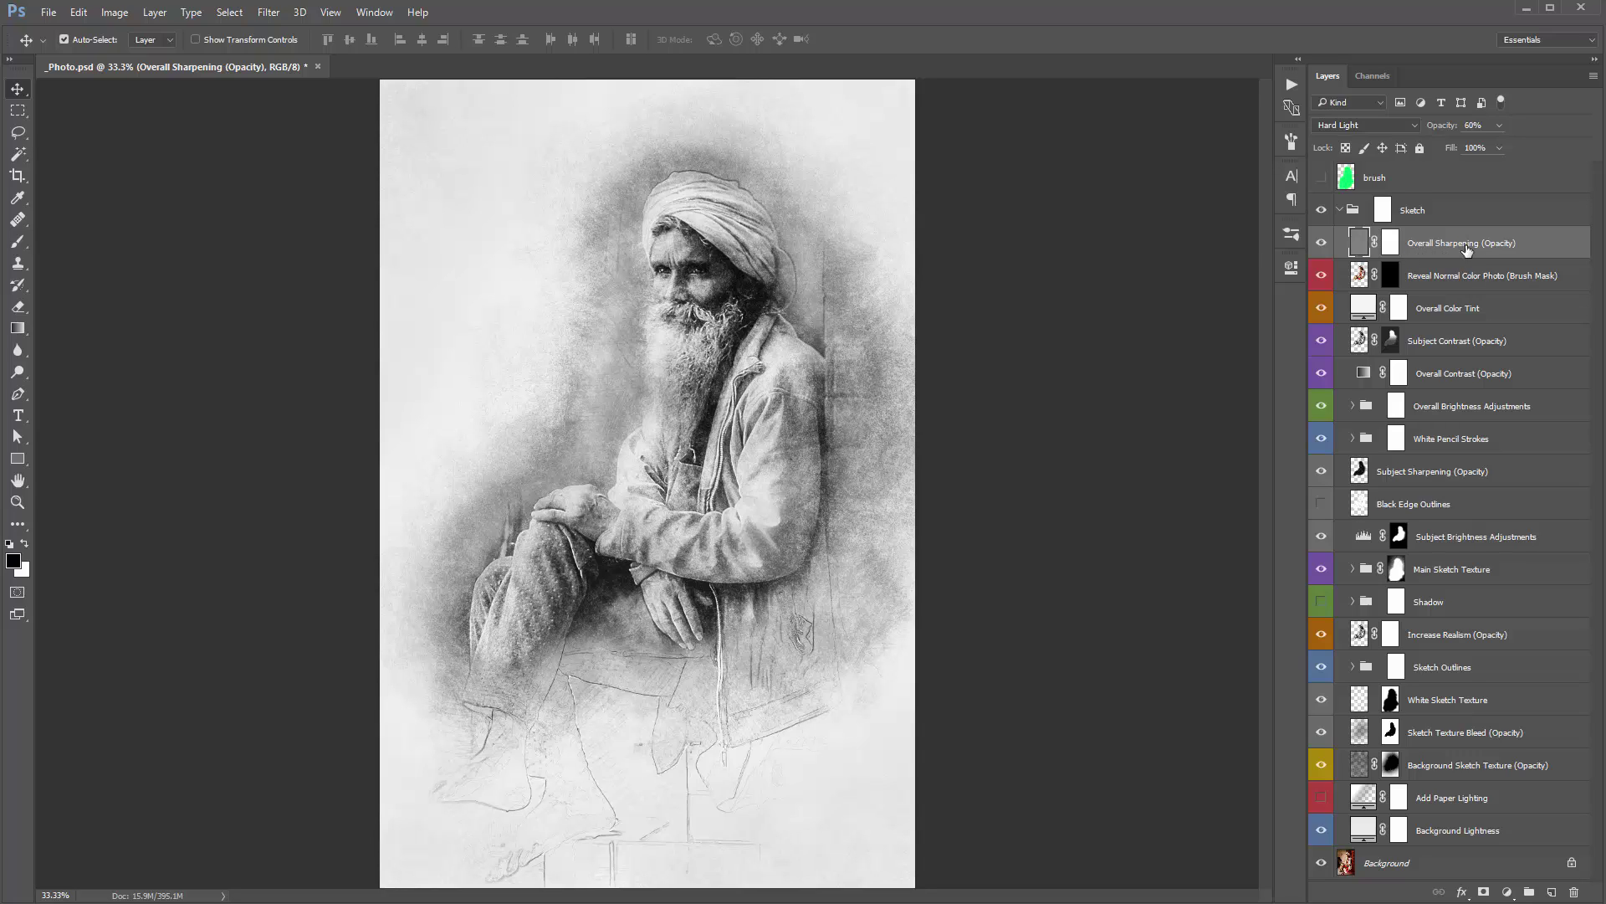
pyautogui.doubleClick(1506, 244)
pyautogui.moveTo(1495, 247); pyautogui.dragTo(1526, 247)
pyautogui.click(1526, 246)
pyautogui.click(1477, 243)
pyautogui.moveTo(1486, 243); pyautogui.dragTo(1518, 242)
pyautogui.press('Return')
pyautogui.moveTo(1431, 130); pyautogui.dragTo(825, 158)
# Step: Select the Reveal Normal Color Photo layer and toggle its visibility to check its effect on the sketch
pyautogui.click(1436, 284)
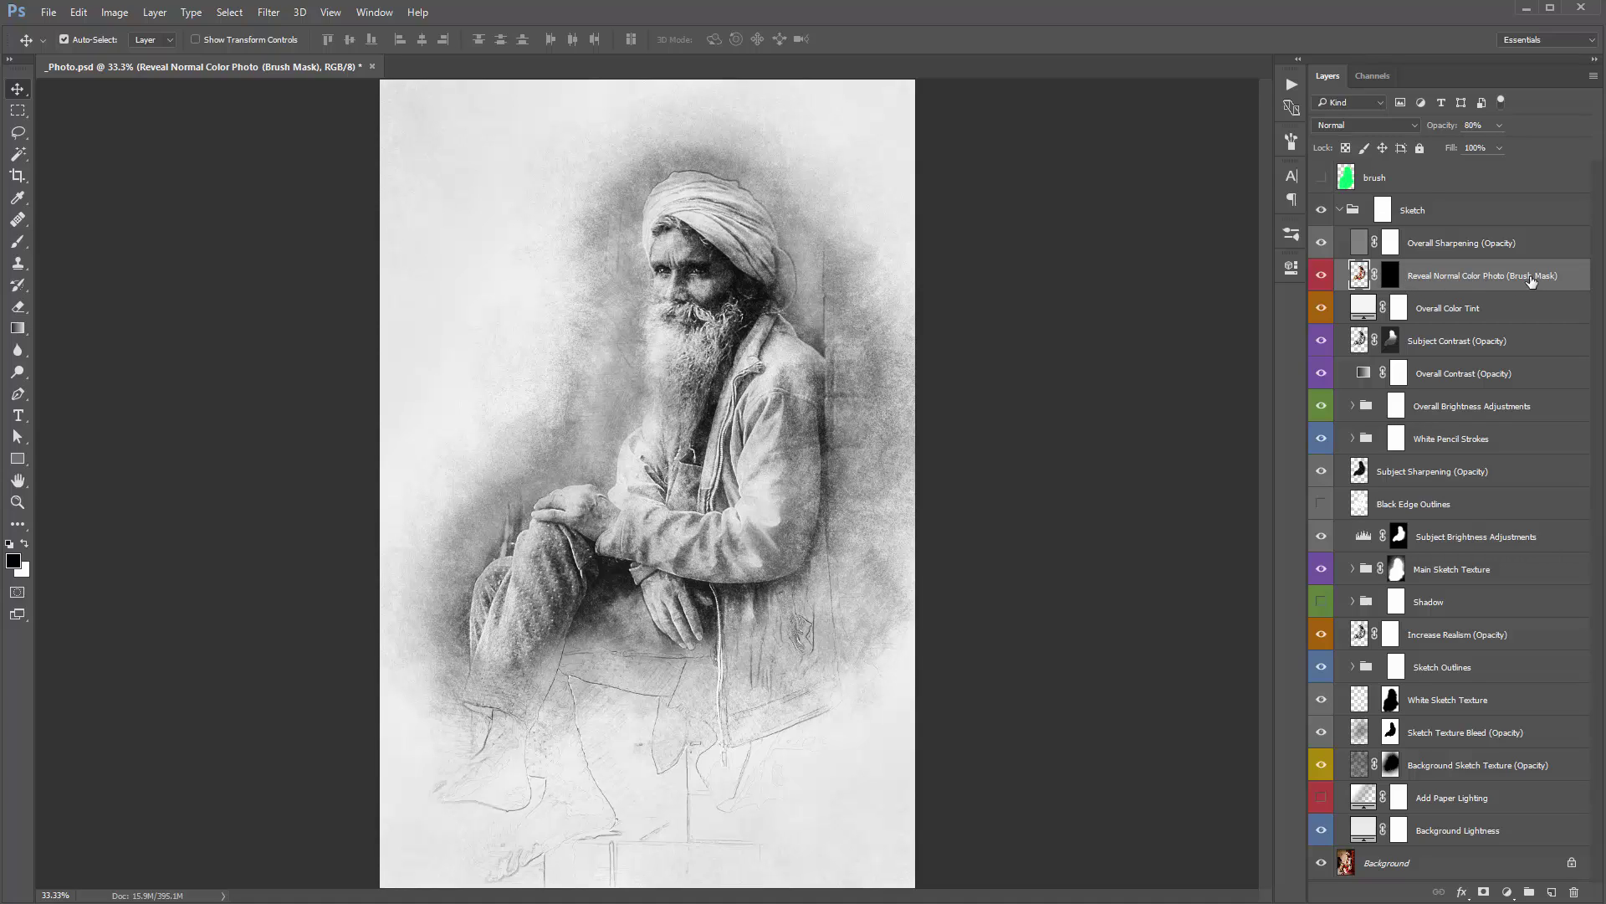
pyautogui.click(1322, 275)
pyautogui.click(1322, 275)
pyautogui.click(1321, 275)
pyautogui.click(1321, 276)
# Step: Try inverting the Reveal Normal Color Photo layer's mask to white, and invert it back to black
pyautogui.click(1389, 279)
pyautogui.hotkey('ctrl', 'i')
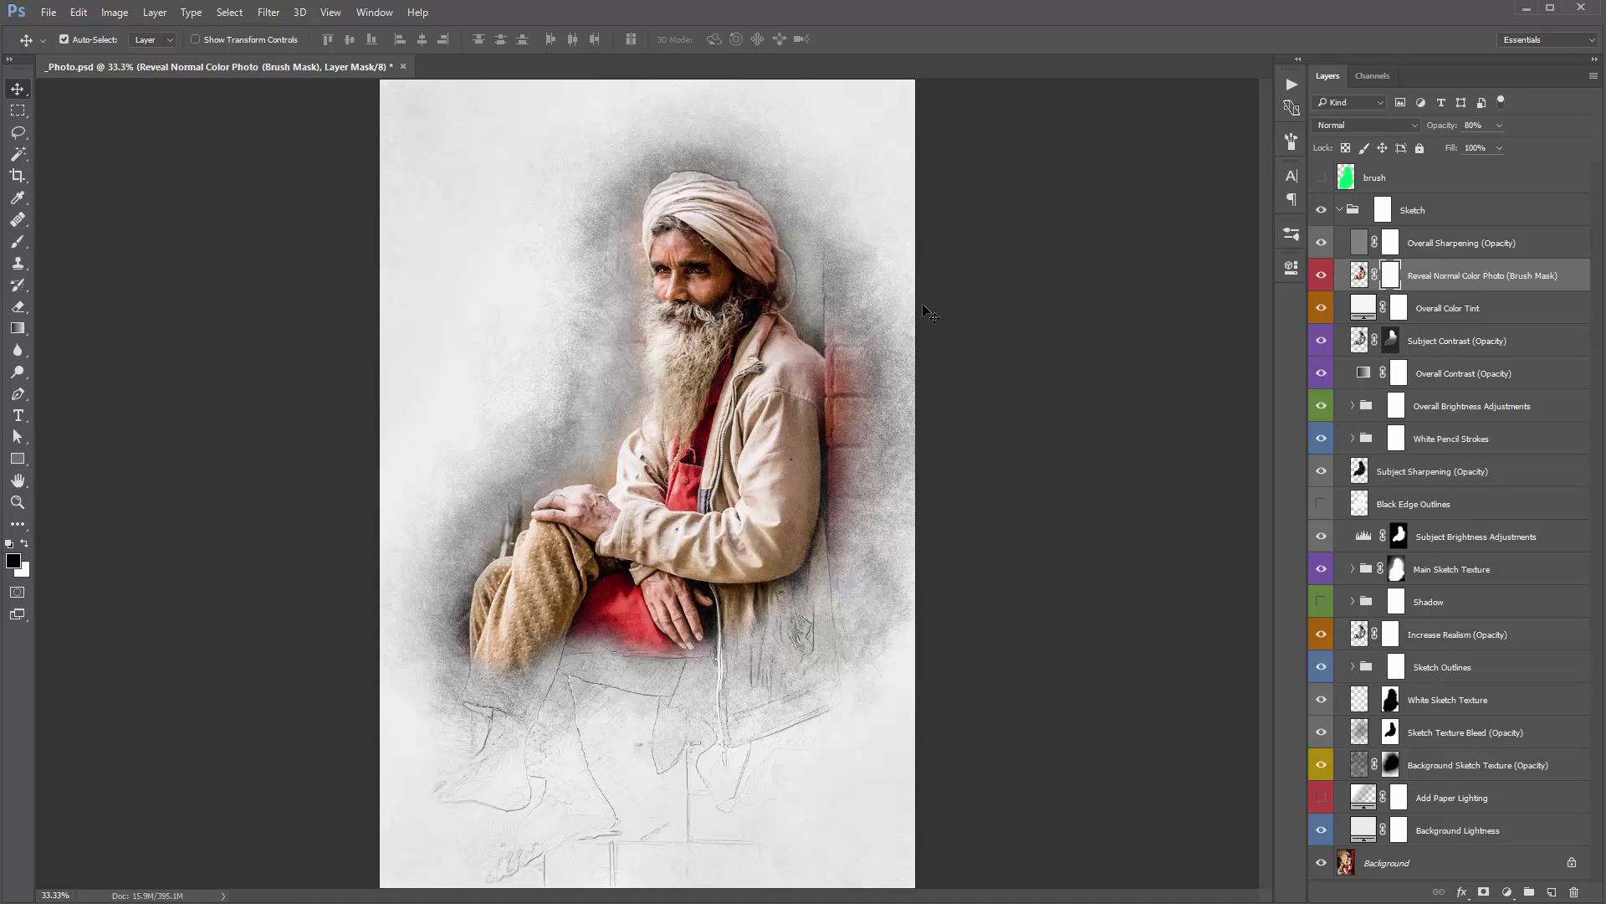
pyautogui.hotkey('ctrl', 'i')
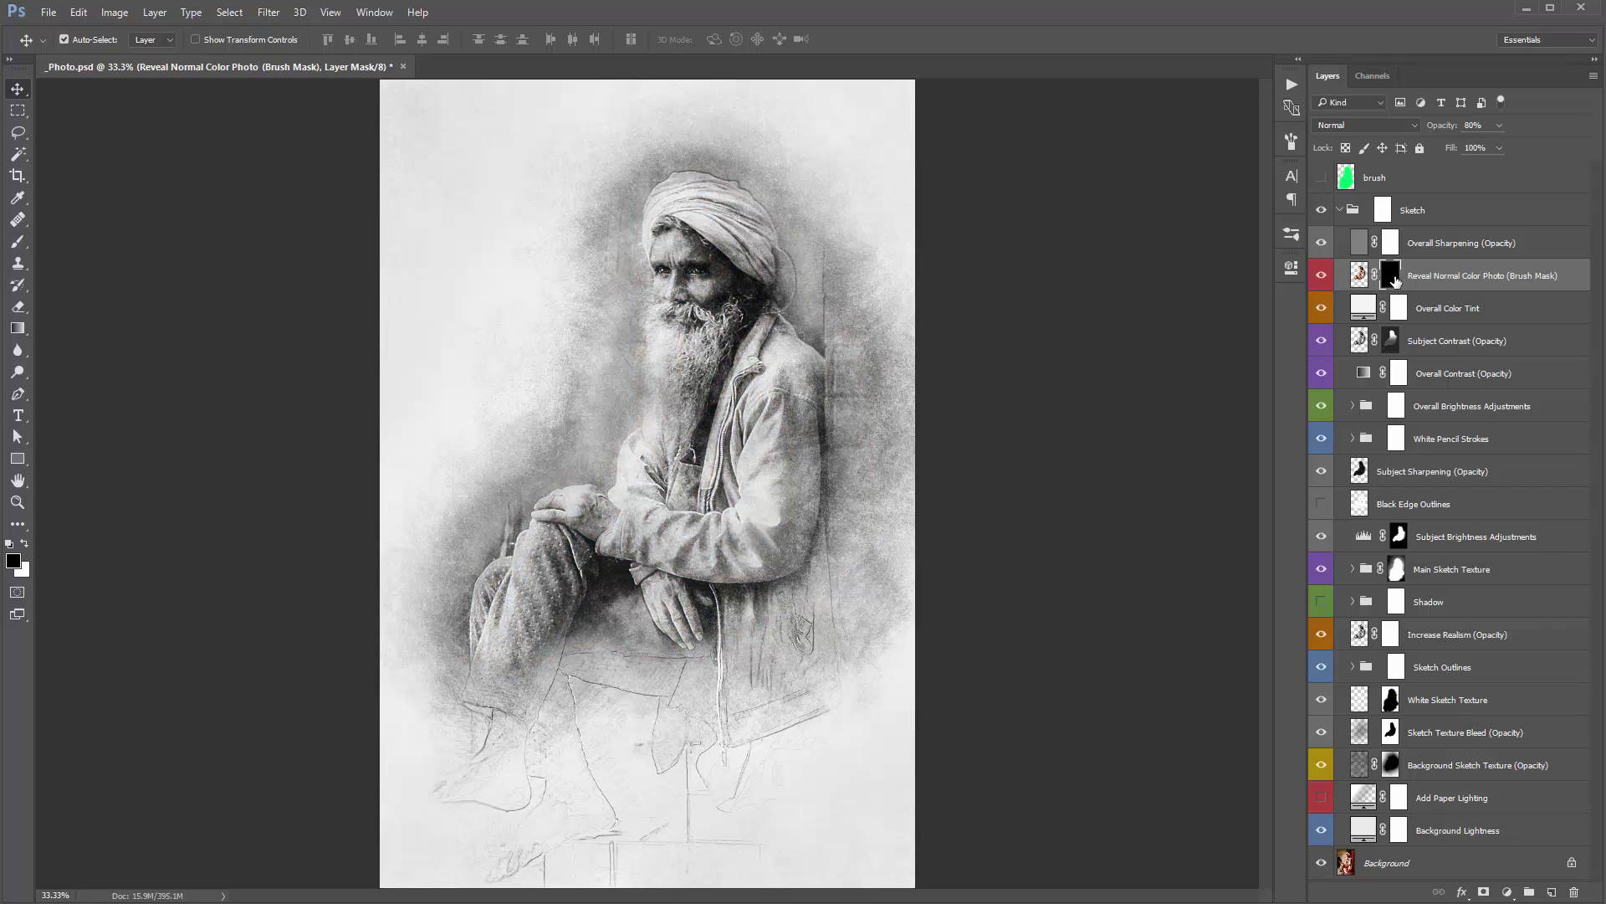
# Step: Choose the 600 px sketch-textured brush tip for the Brush tool
pyautogui.press('b')
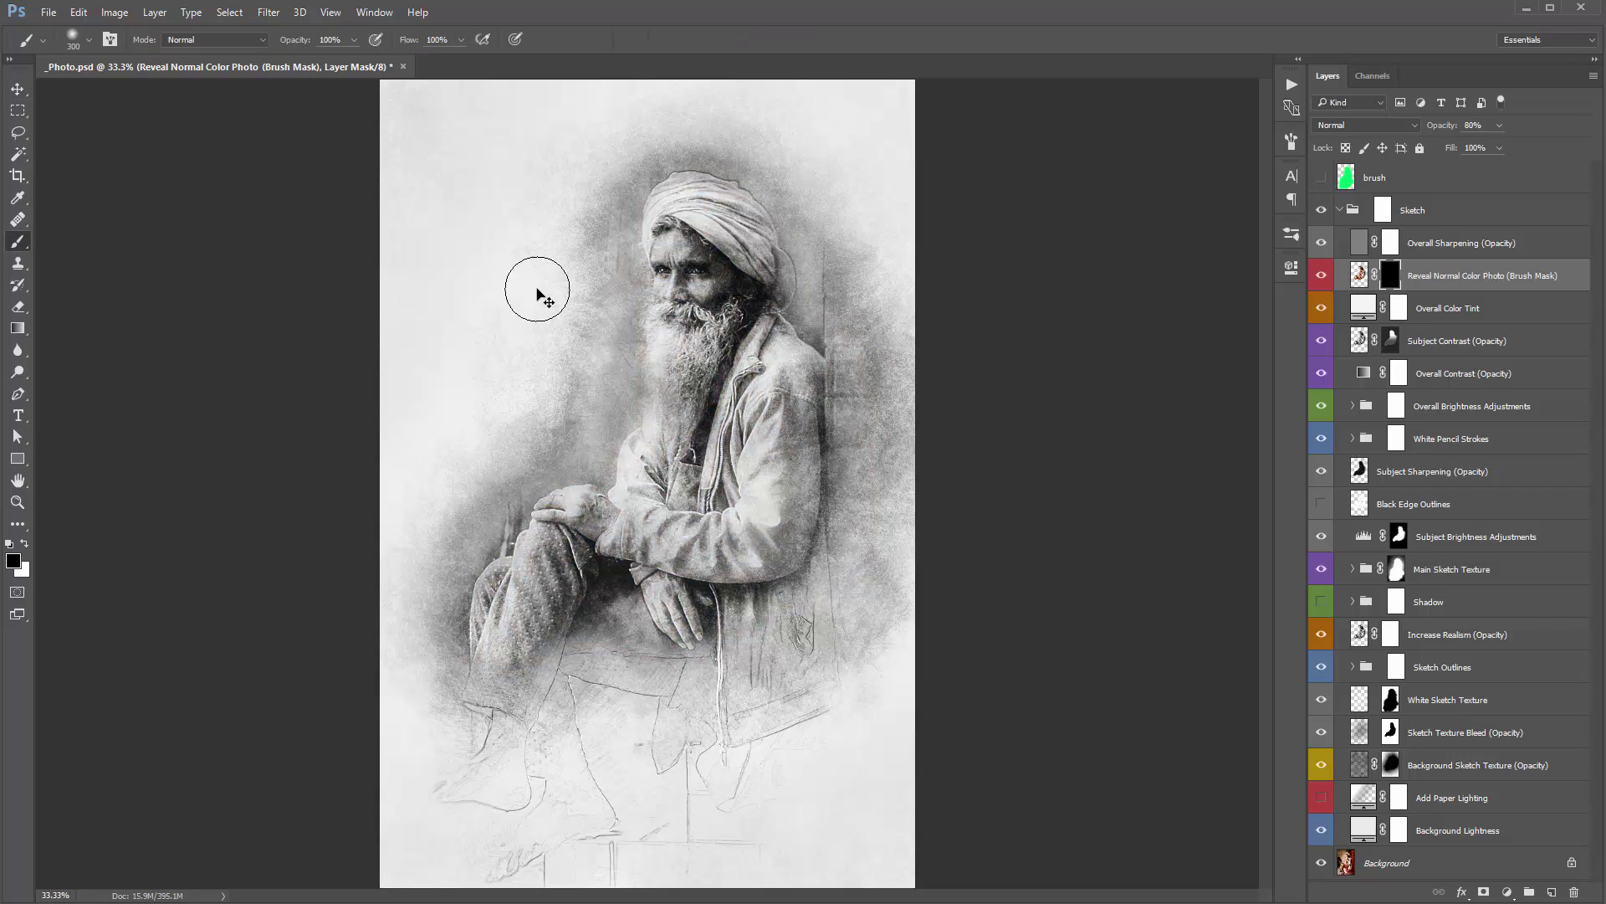
pyautogui.rightClick(510, 284)
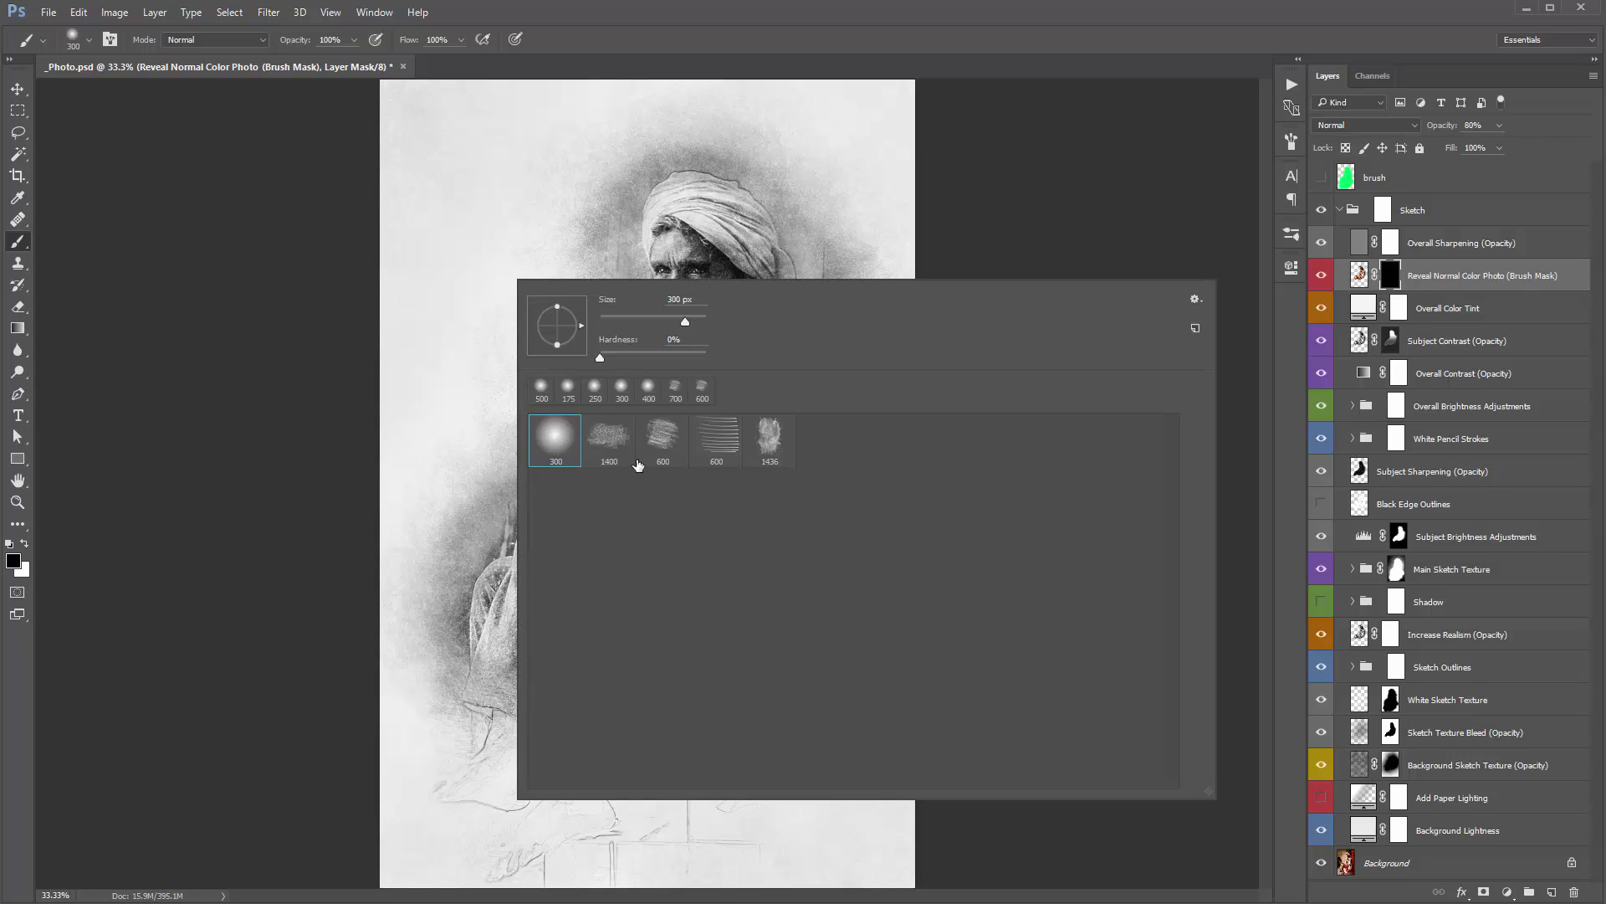
pyautogui.click(667, 444)
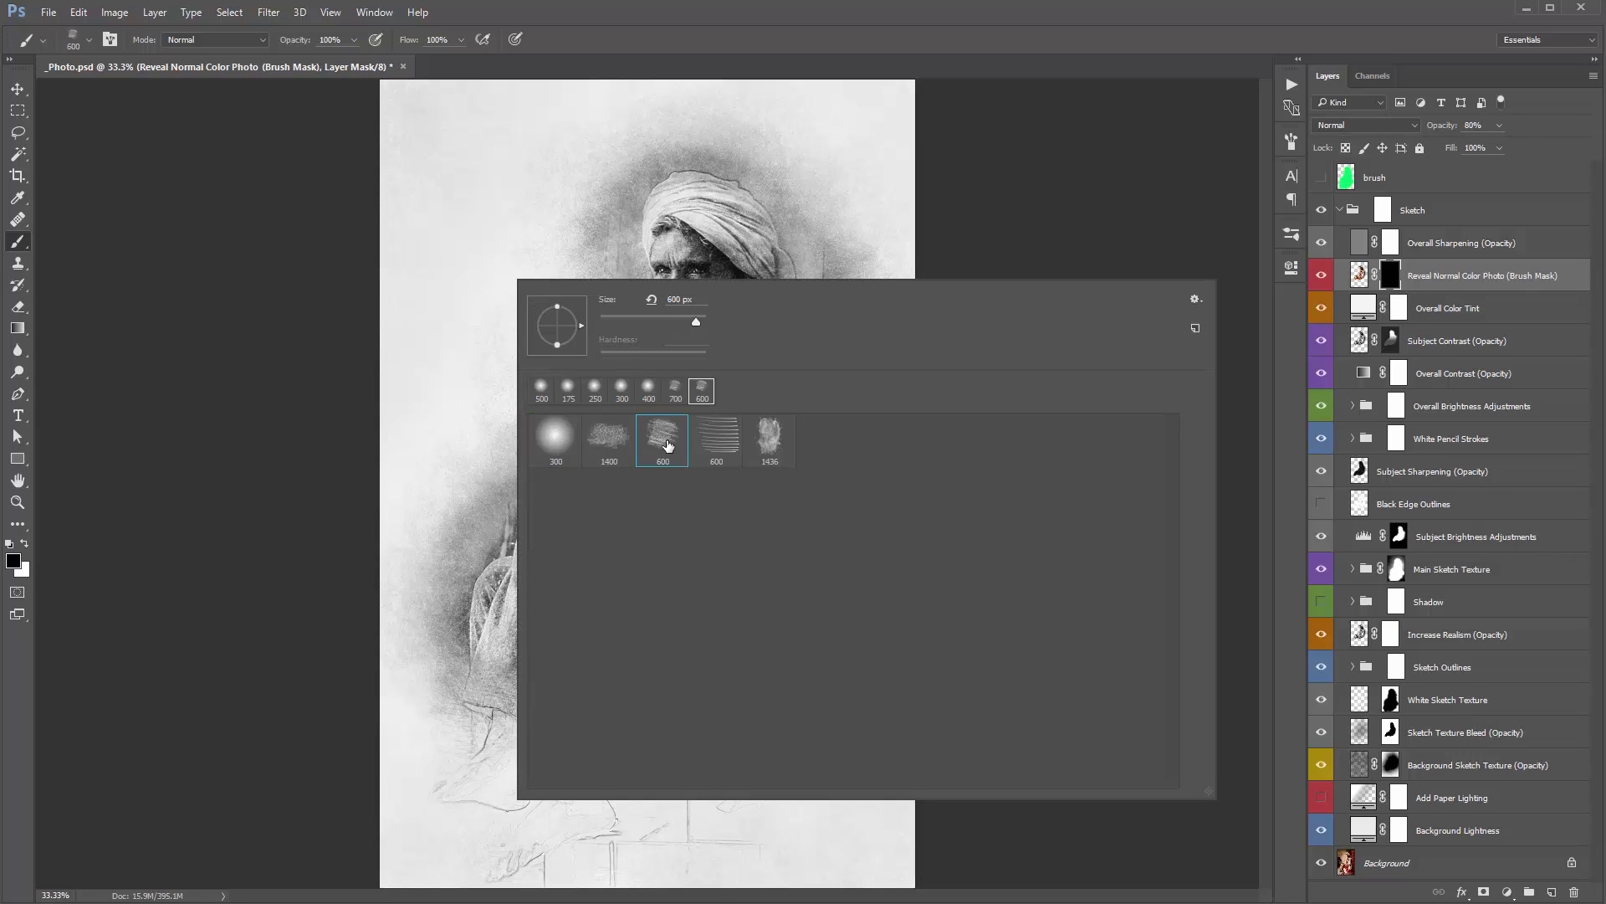
pyautogui.click(771, 450)
pyautogui.click(667, 452)
pyautogui.doubleClick(666, 450)
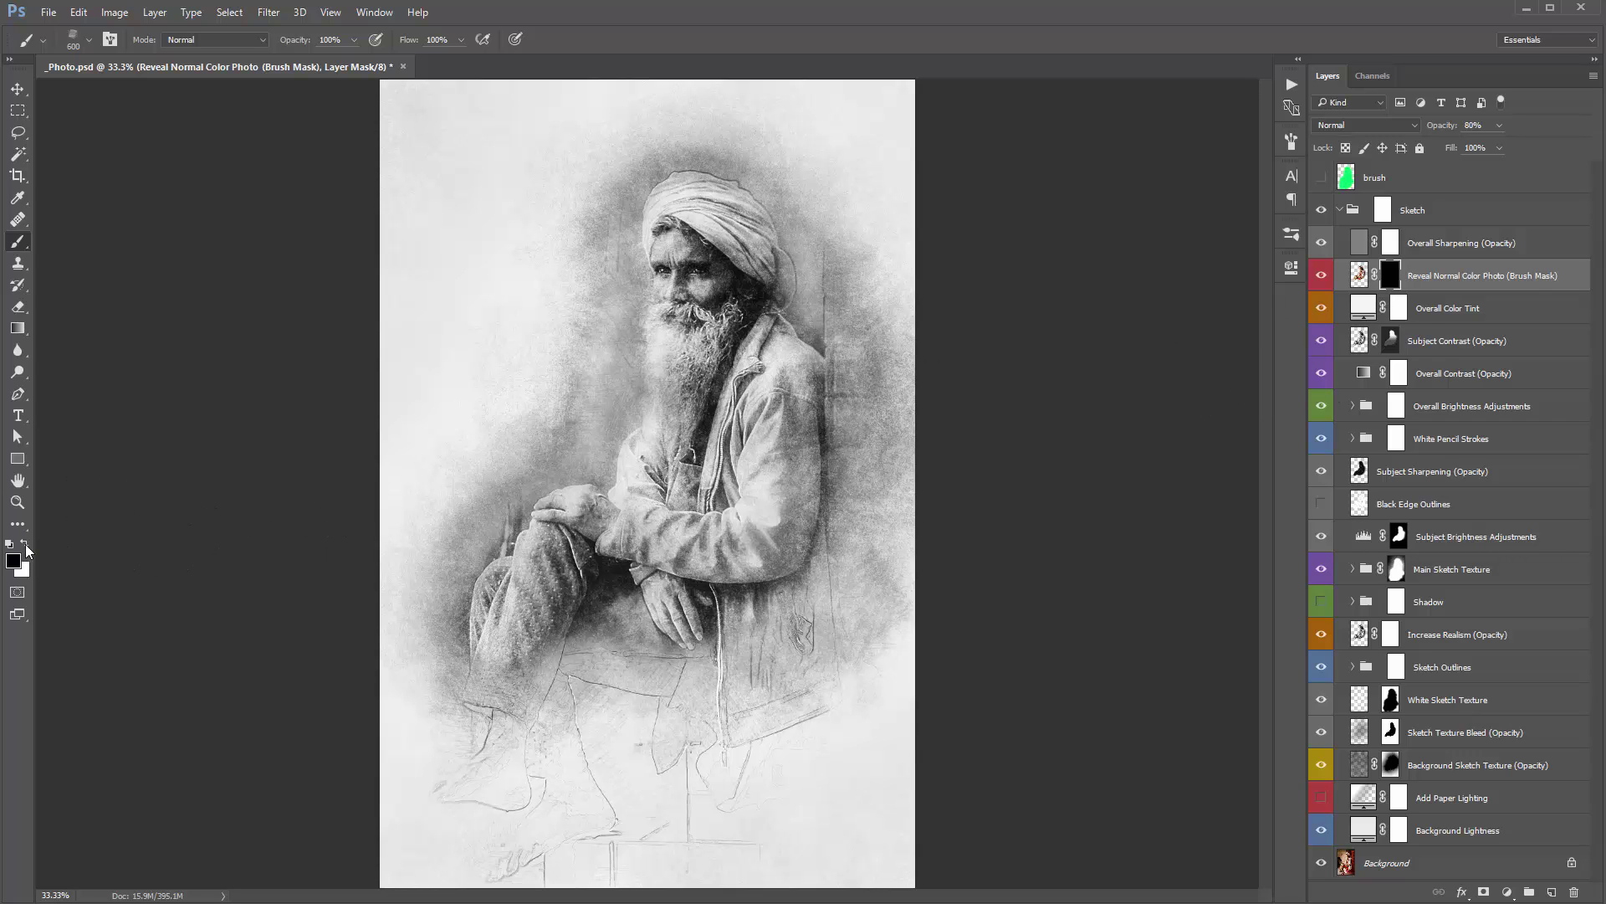
# Step: Paint white on the Reveal Normal Color Photo mask over the man's face, beard, torso and hands to bring back their colour
pyautogui.click(25, 544)
pyautogui.moveTo(661, 238)
pyautogui.mouseDown()
pyautogui.moveTo(682, 240)
pyautogui.moveTo(669, 284)
pyautogui.moveTo(716, 255)
pyautogui.moveTo(694, 385)
pyautogui.moveTo(594, 535)
pyautogui.moveTo(694, 293)
pyautogui.moveTo(657, 477)
pyautogui.moveTo(577, 528)
pyautogui.moveTo(797, 289)
pyautogui.moveTo(898, 409)
pyautogui.moveTo(863, 479)
pyautogui.mouseUp()
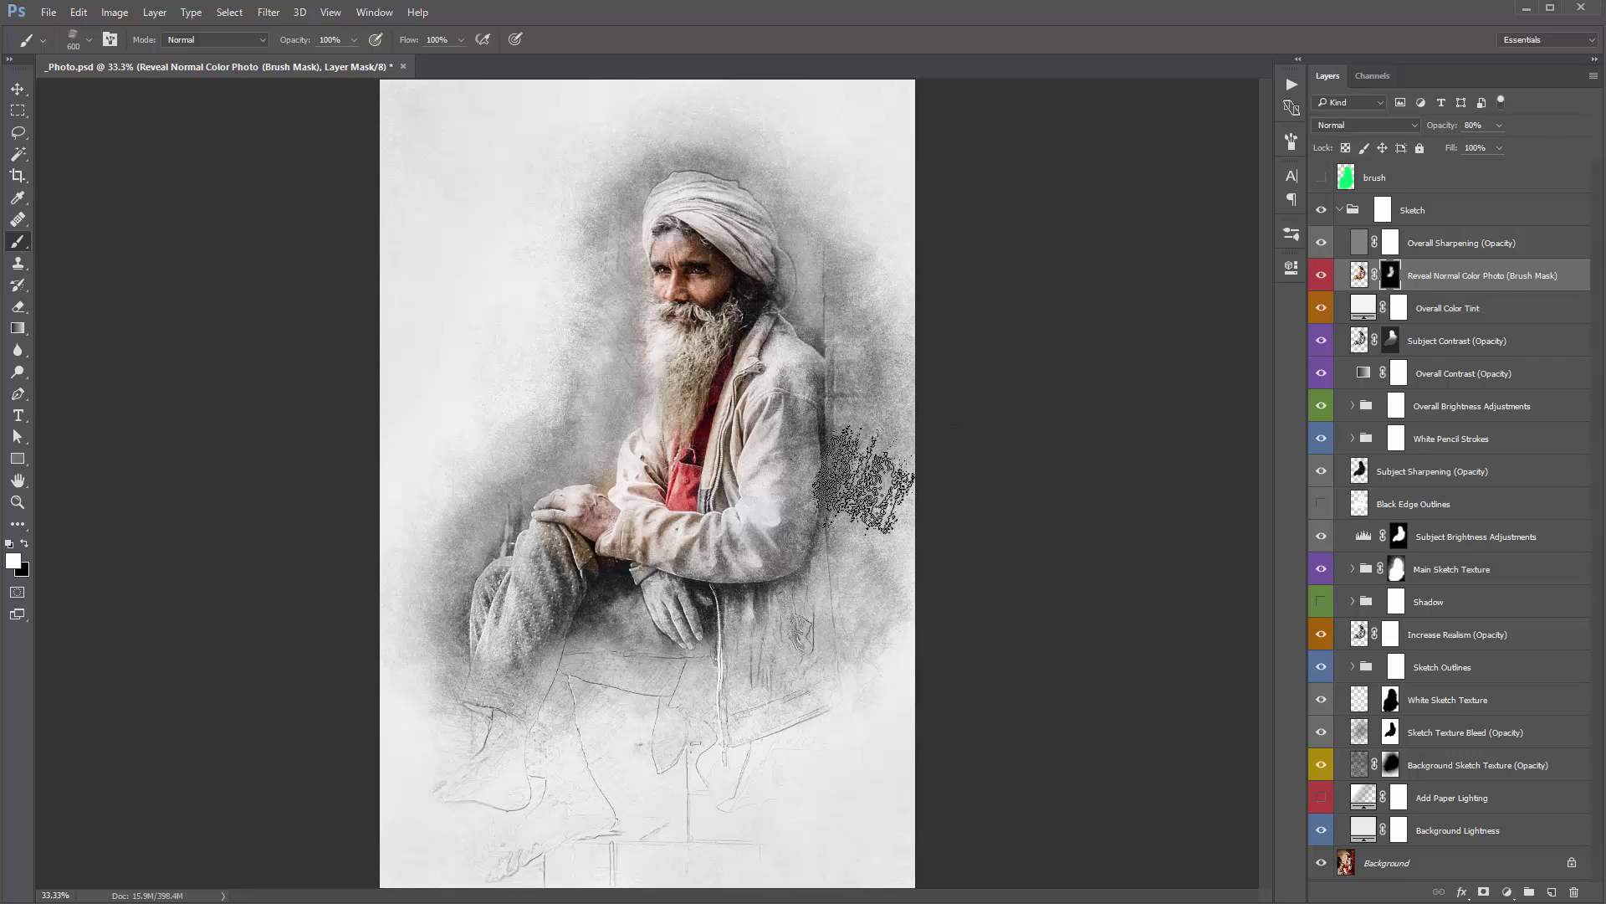
pyautogui.press('v')
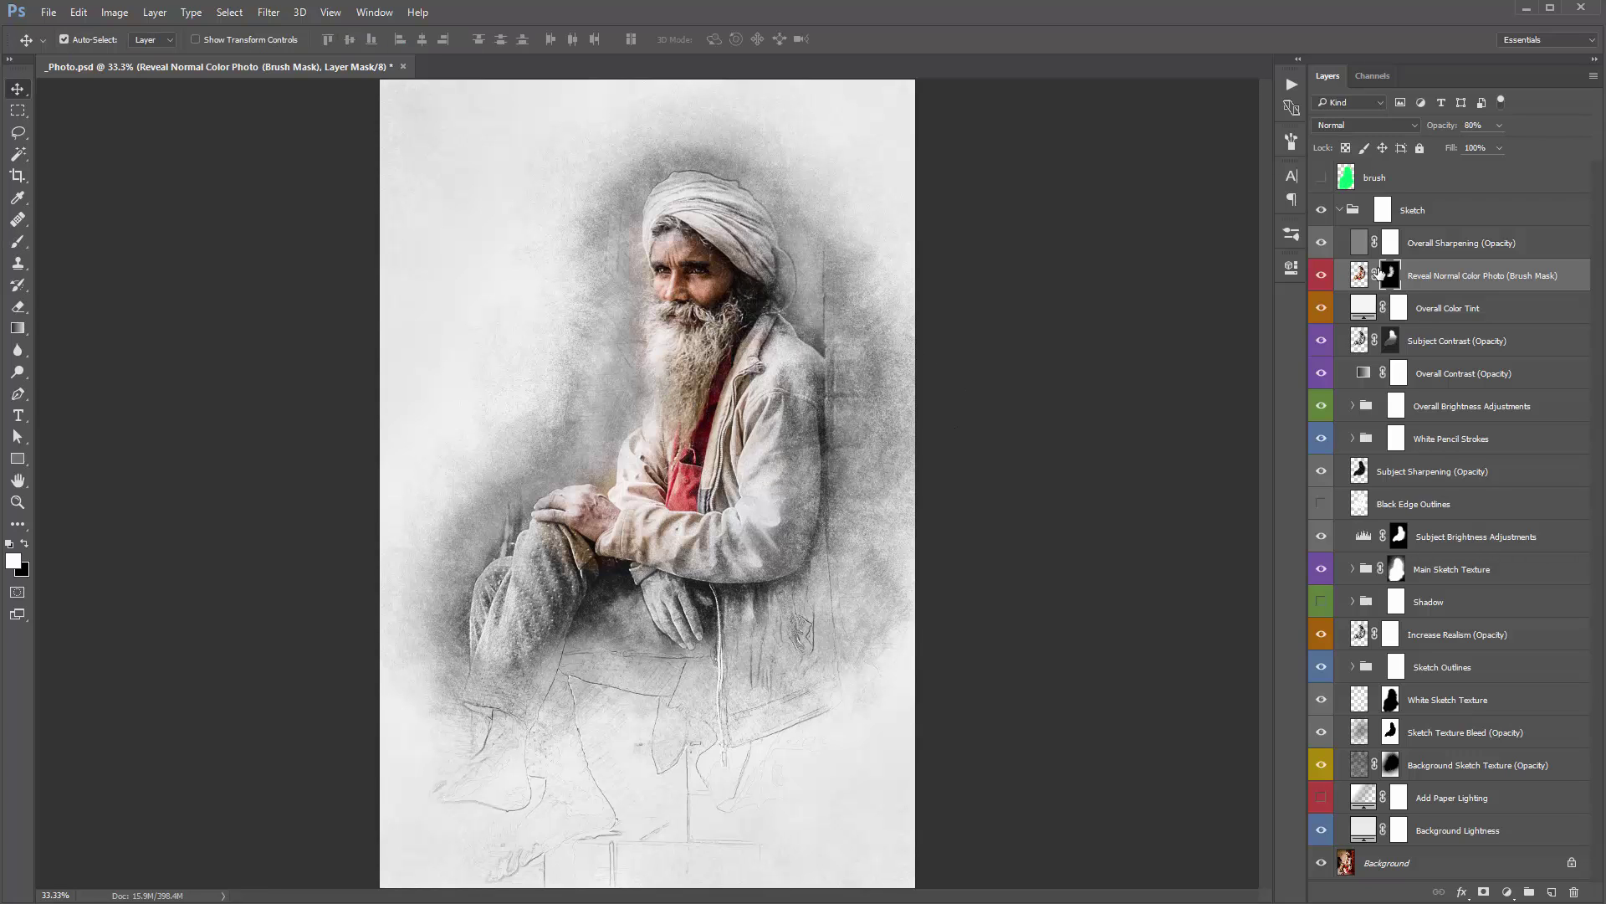
# Step: Try the Soft Light, Overlay and Color blend modes on the Reveal Normal Color Photo layer, and return it to Normal
pyautogui.click(1339, 127)
pyautogui.click(1372, 293)
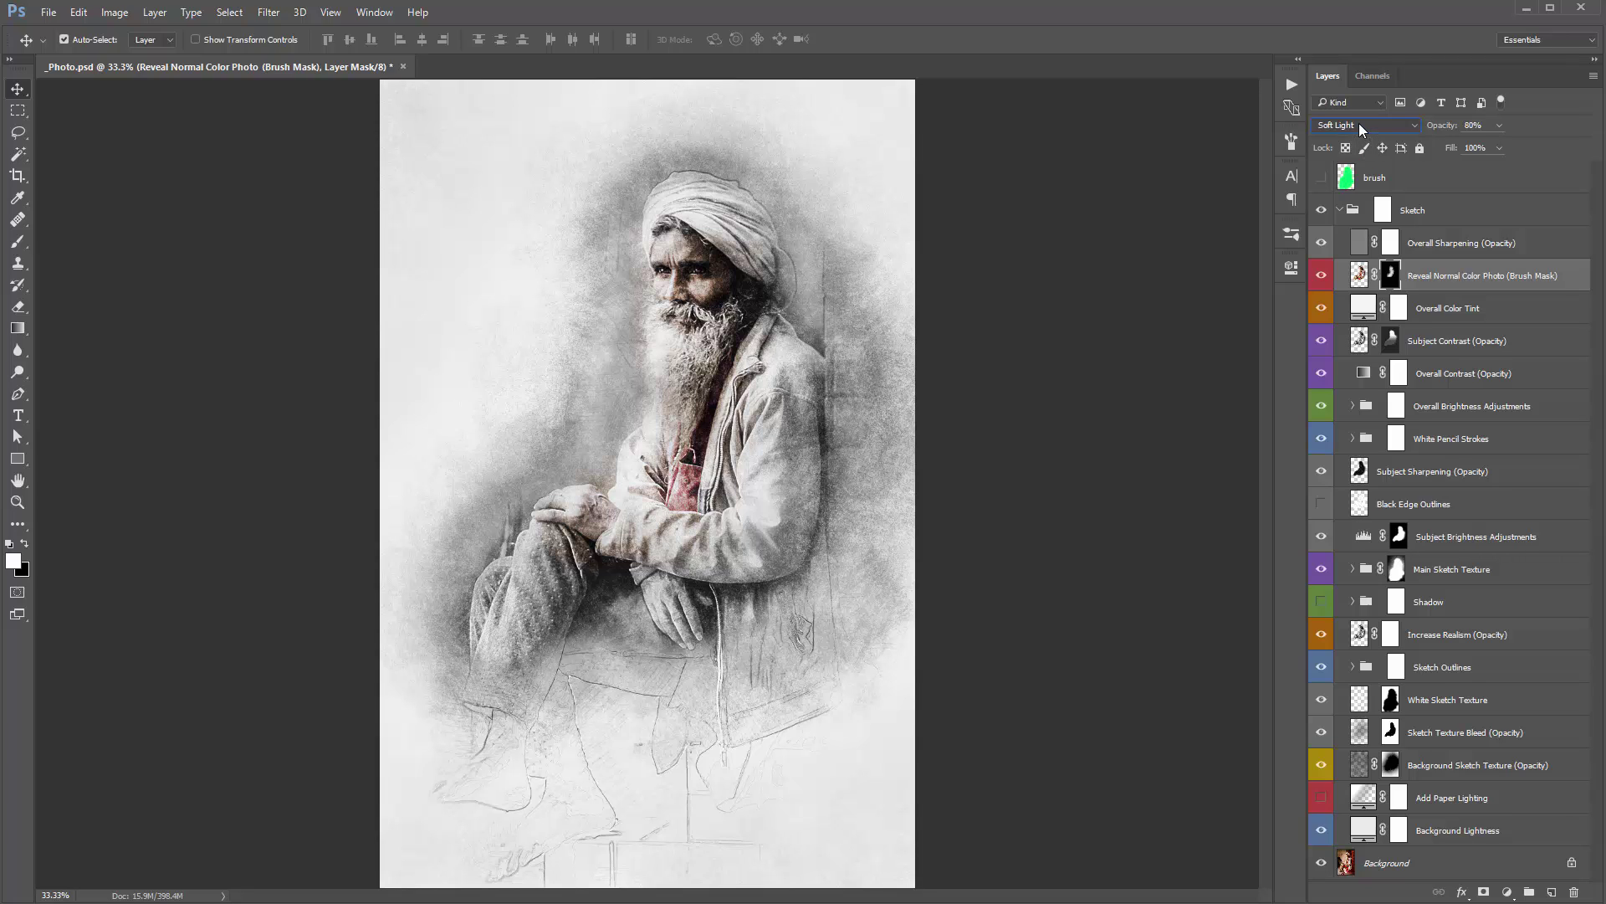
pyautogui.press('Up')
pyautogui.press('Up')
pyautogui.click(1358, 123)
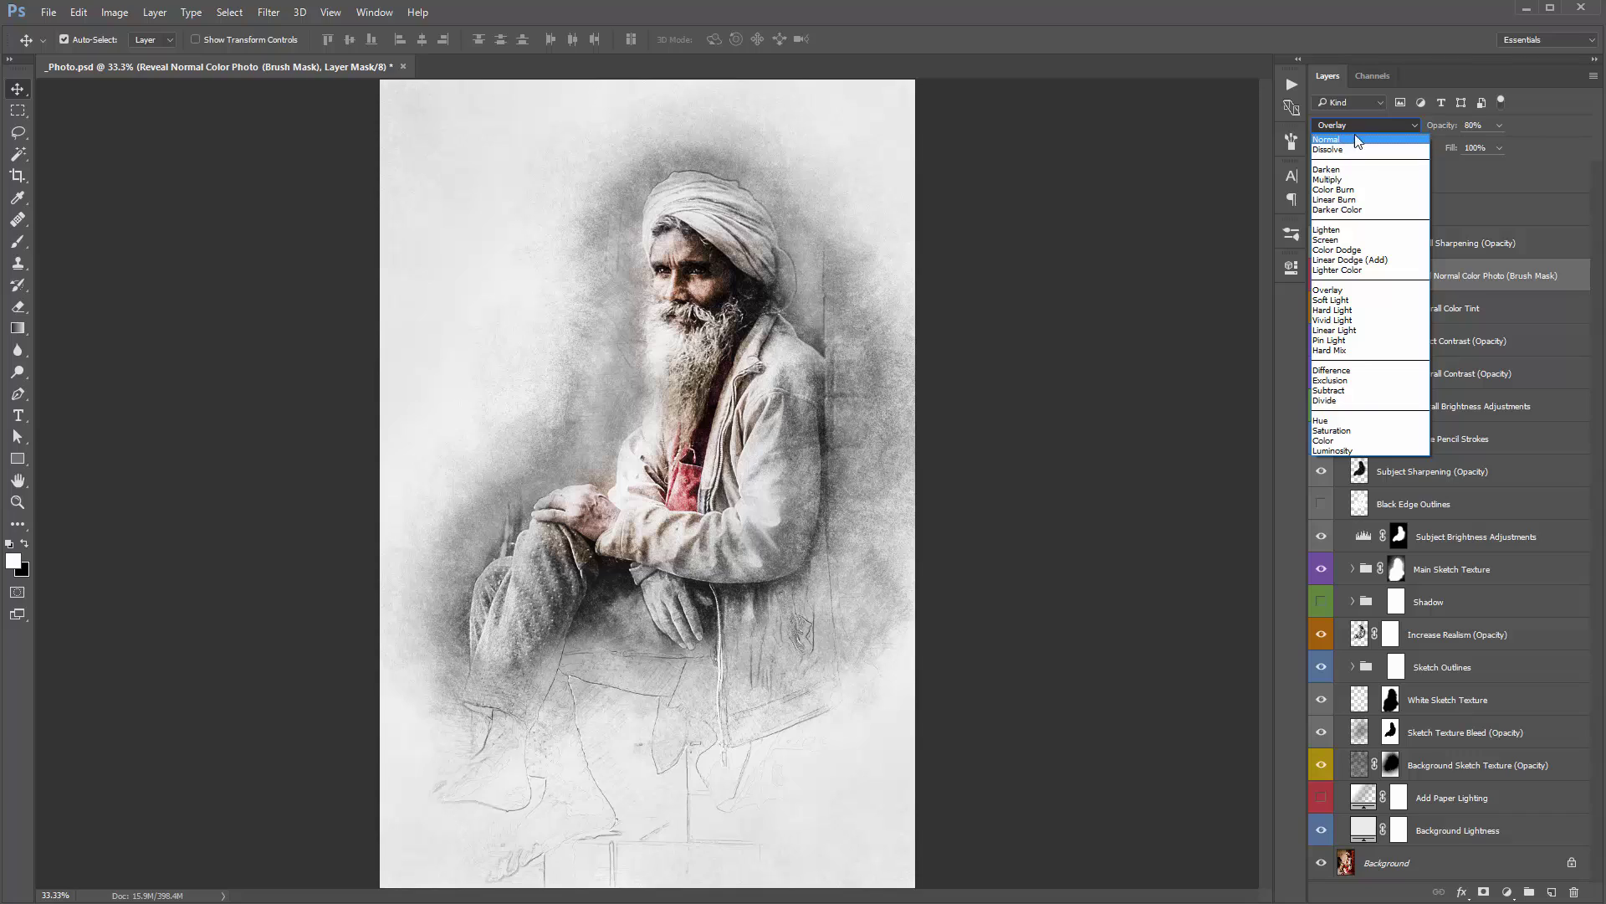
pyautogui.click(1345, 440)
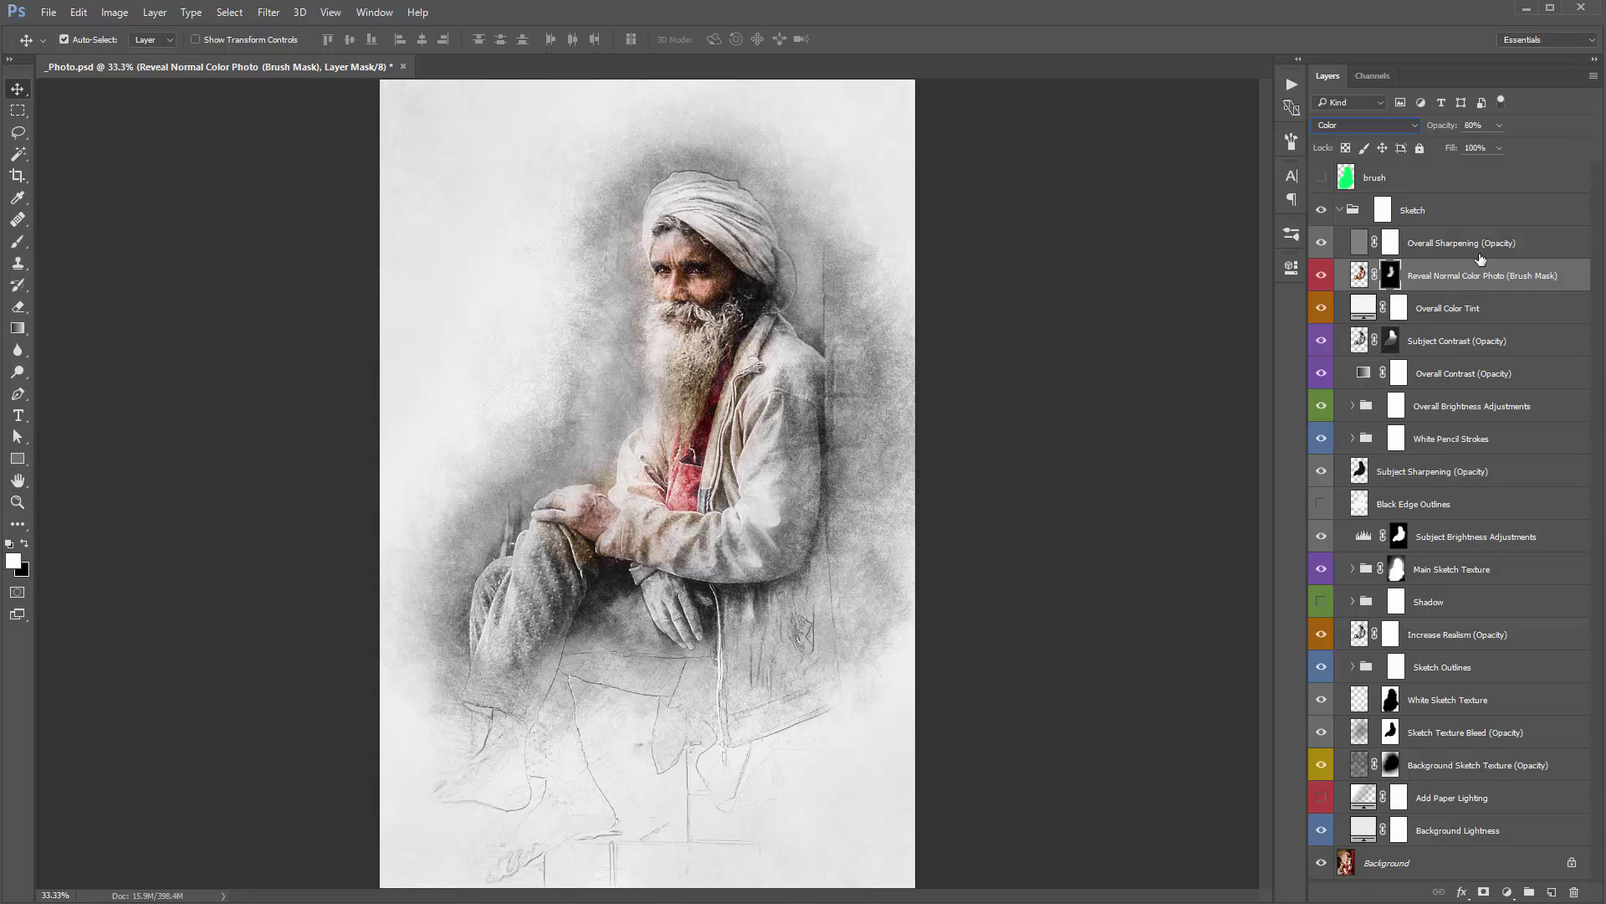
pyautogui.click(1347, 126)
pyautogui.click(1349, 140)
# Step: Undo the recent changes, and hide the Reveal Normal Color Photo layer
pyautogui.hotkey('ctrl', 'z')
pyautogui.hotkey('ctrl', 'z')
pyautogui.hotkey('ctrl', 'z')
pyautogui.hotkey('ctrl', 'z')
pyautogui.hotkey('ctrl', 'z')
pyautogui.hotkey('ctrl', 'z')
pyautogui.hotkey('ctrl', 'z')
pyautogui.click(1321, 278)
# Step: Try the cream colour f6e7ca as the Overall Color Tint fill, and hide that layer
pyautogui.click(1410, 313)
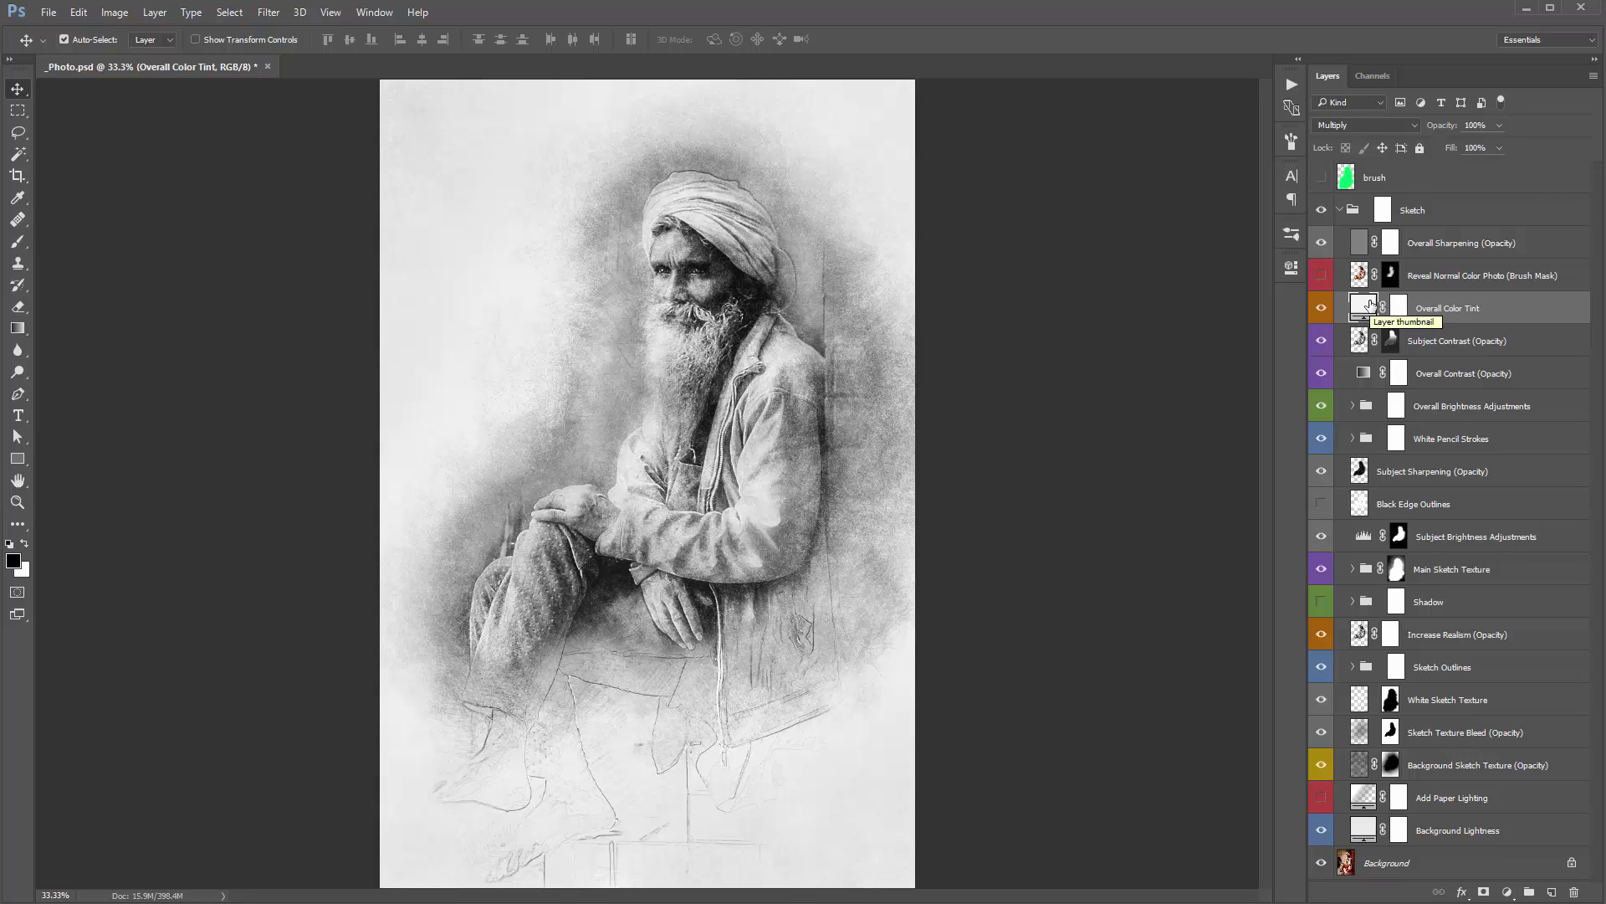
pyautogui.doubleClick(1364, 311)
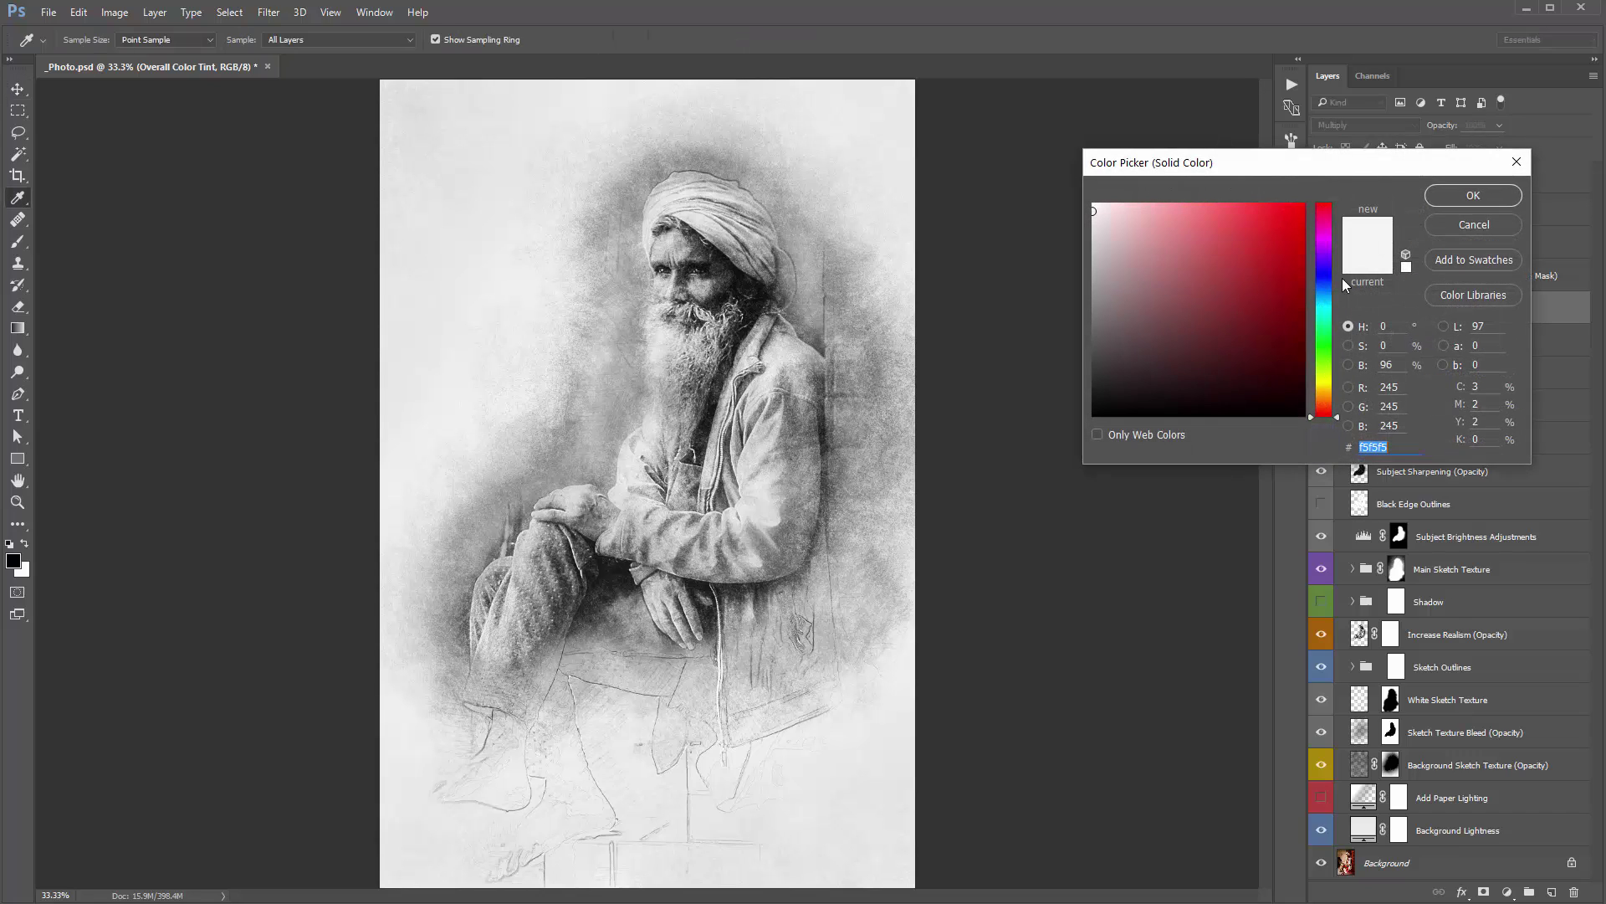
pyautogui.moveTo(1264, 163); pyautogui.dragTo(1131, 148)
pyautogui.click(1195, 378)
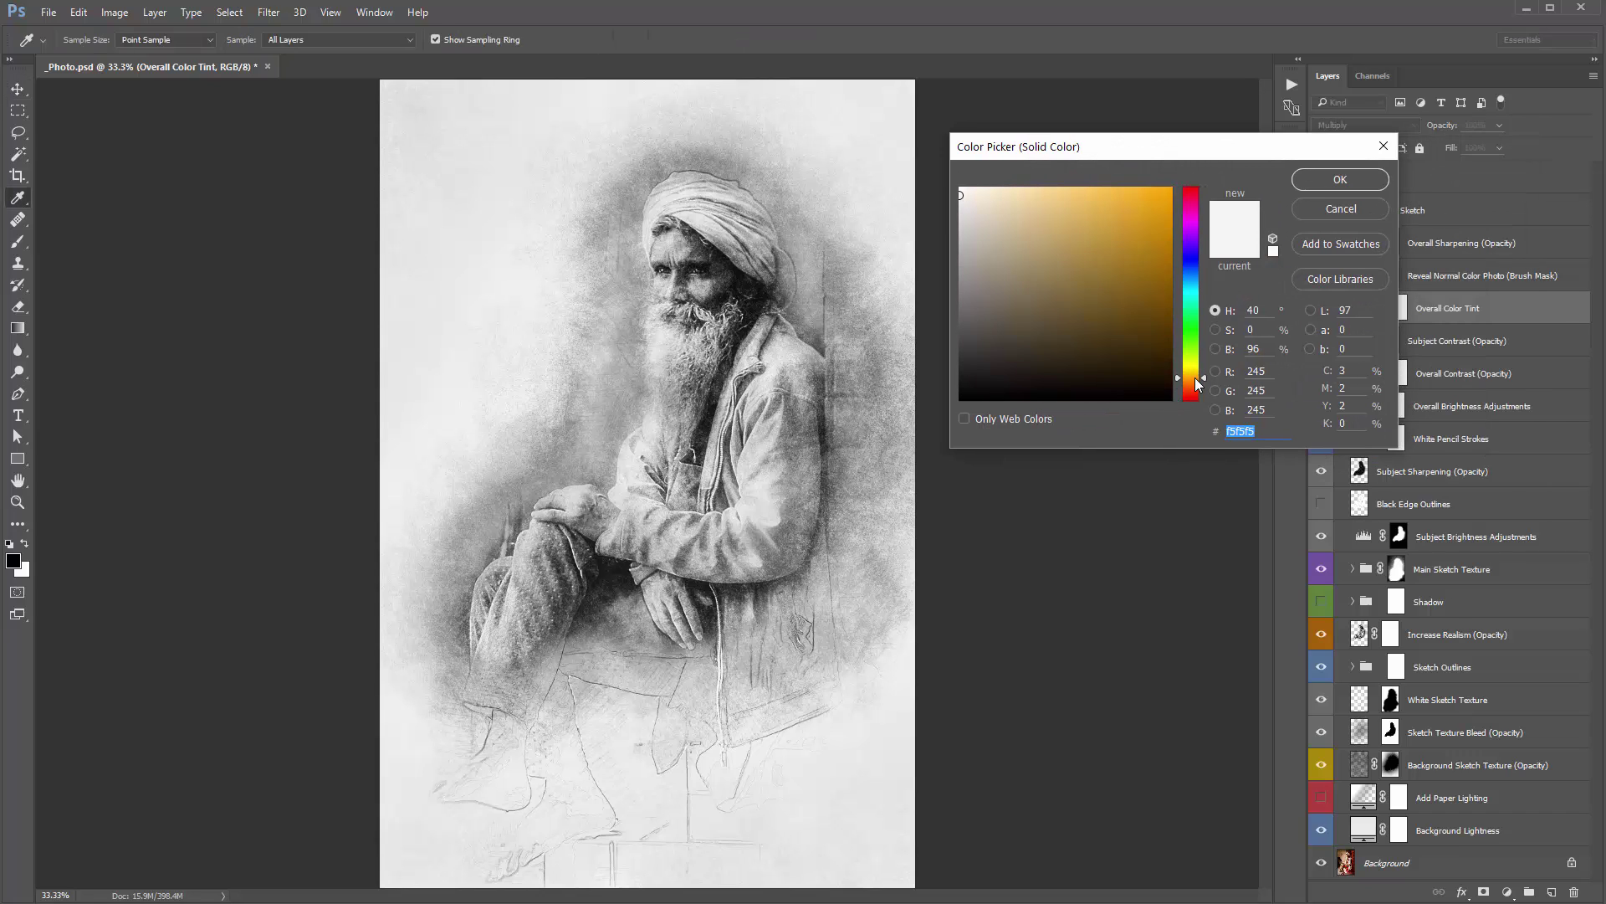
pyautogui.moveTo(1004, 209); pyautogui.dragTo(997, 194)
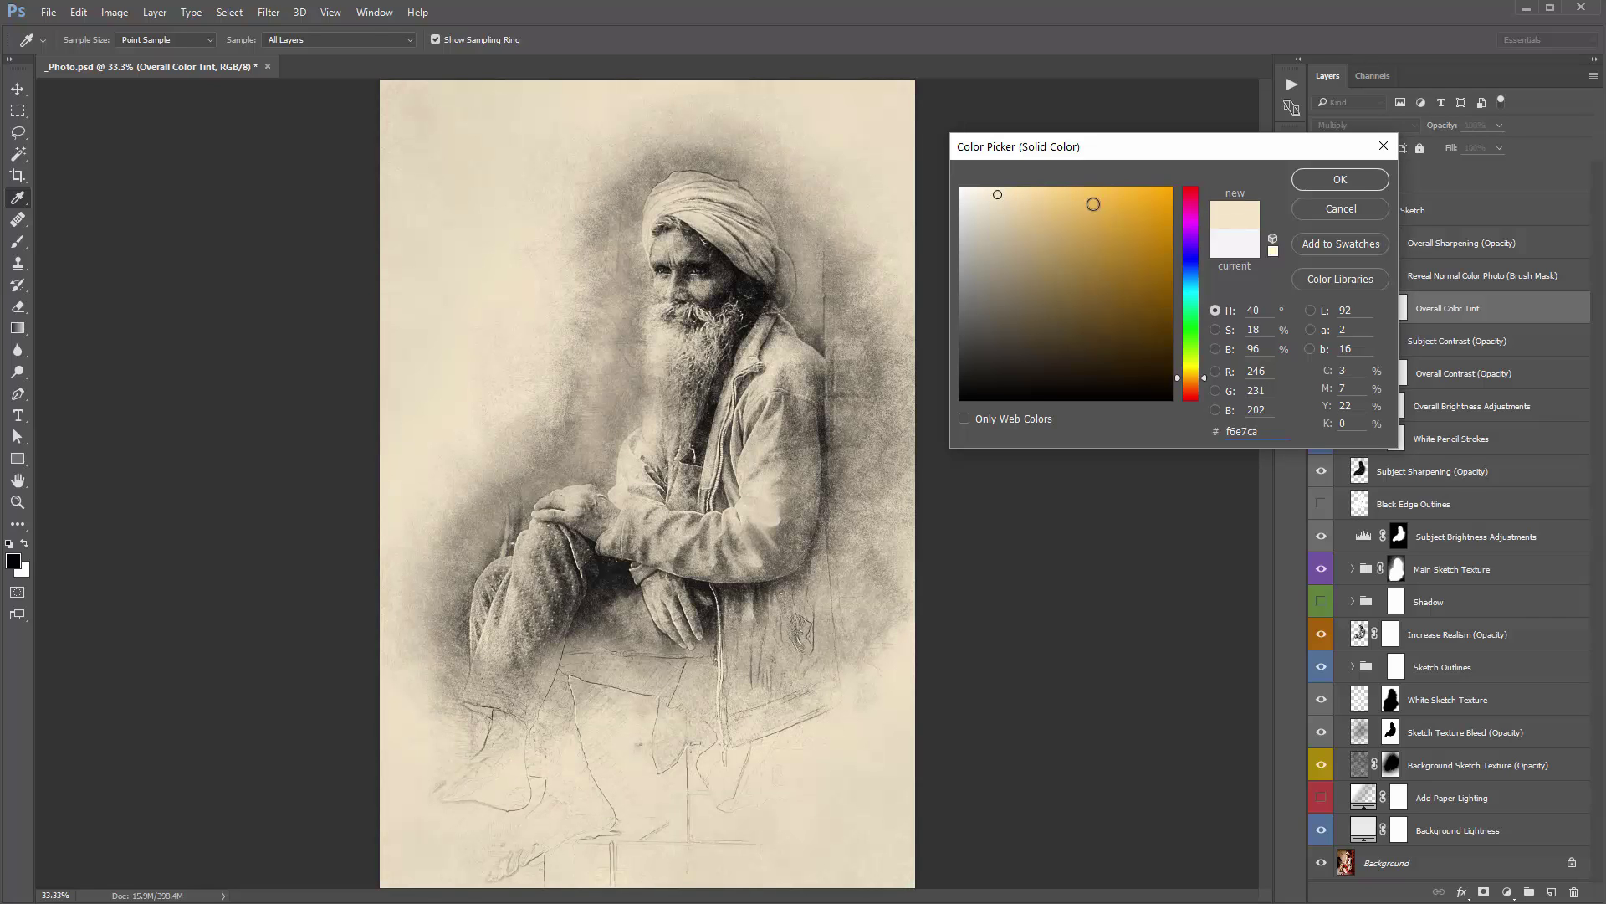
pyautogui.click(1344, 179)
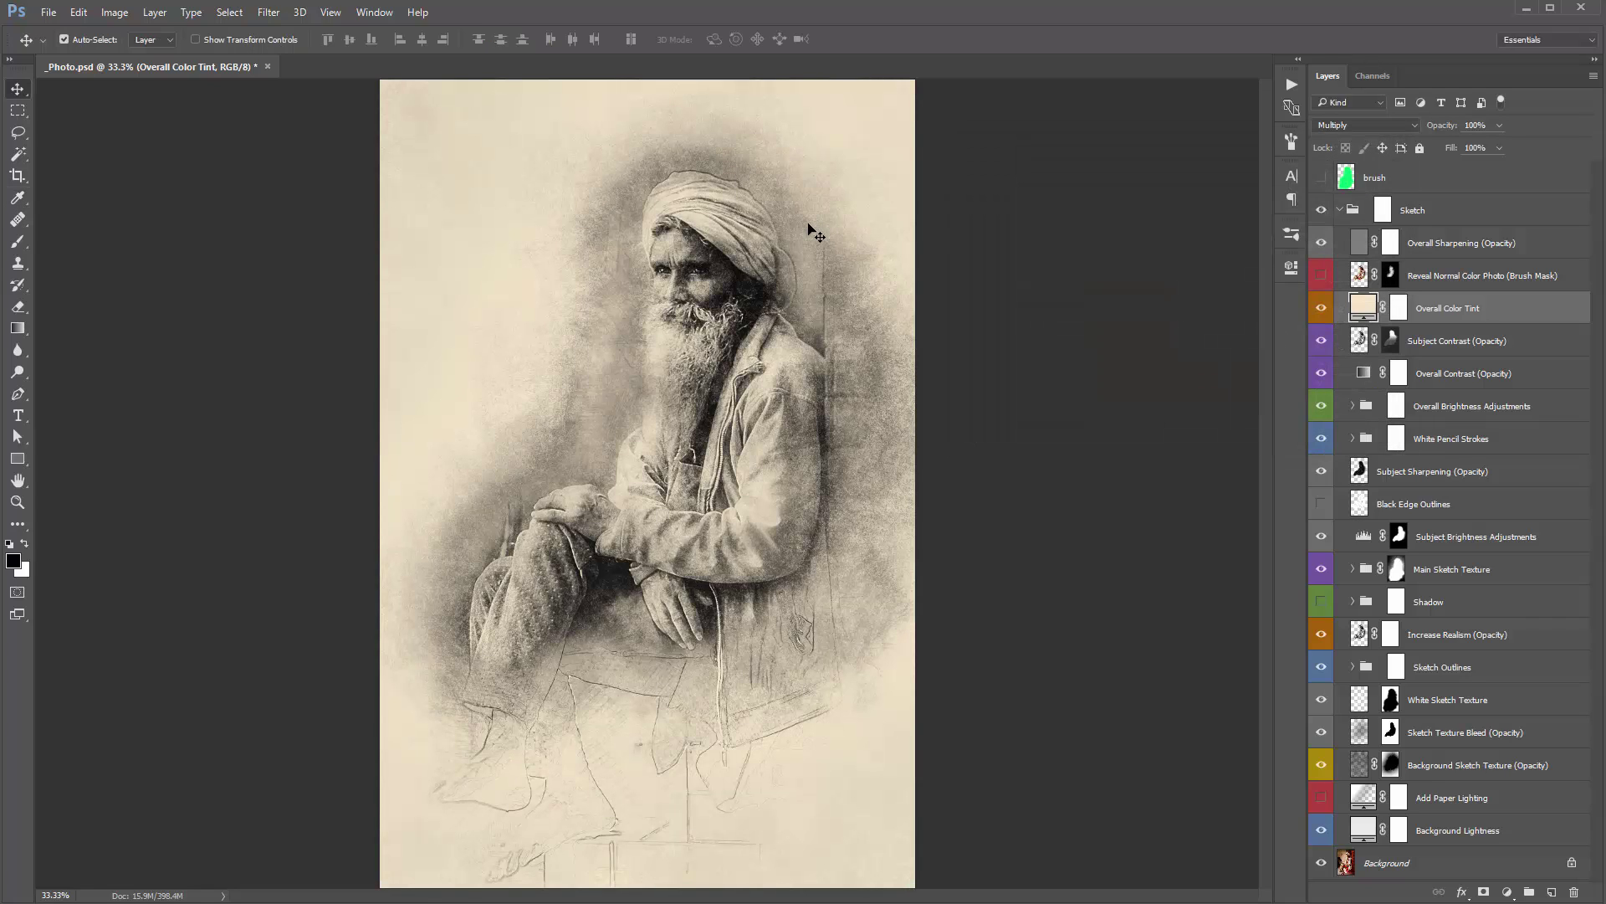
pyautogui.click(1321, 308)
# Step: Try lowering the Subject Contrast layer's opacity, and undo the change
pyautogui.click(1440, 343)
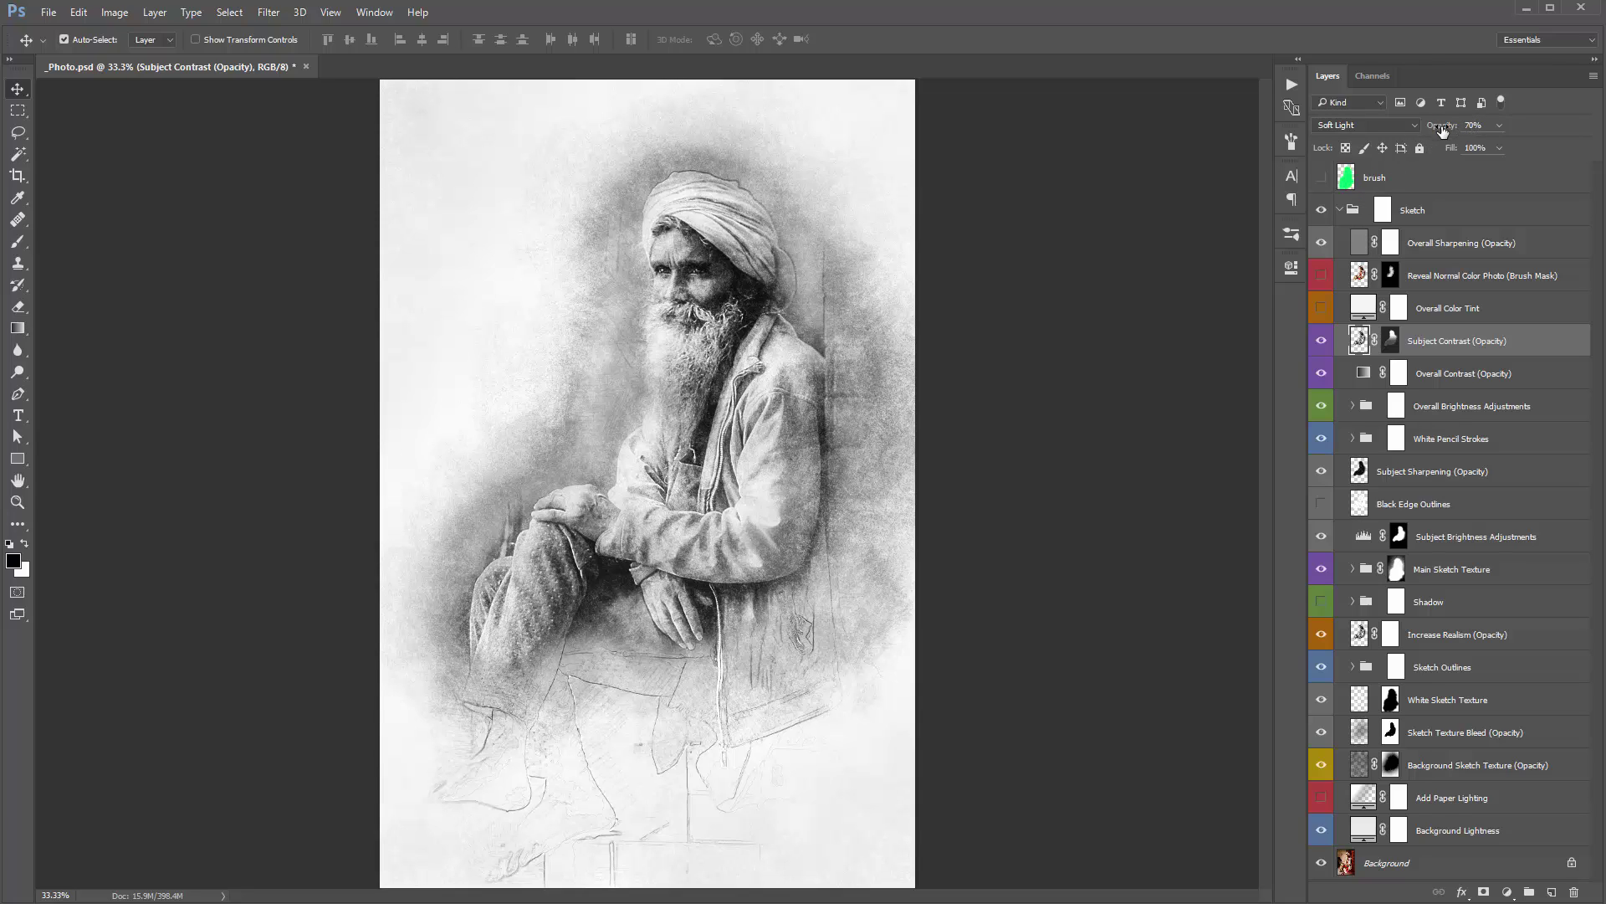
pyautogui.moveTo(1442, 130); pyautogui.dragTo(63, 241)
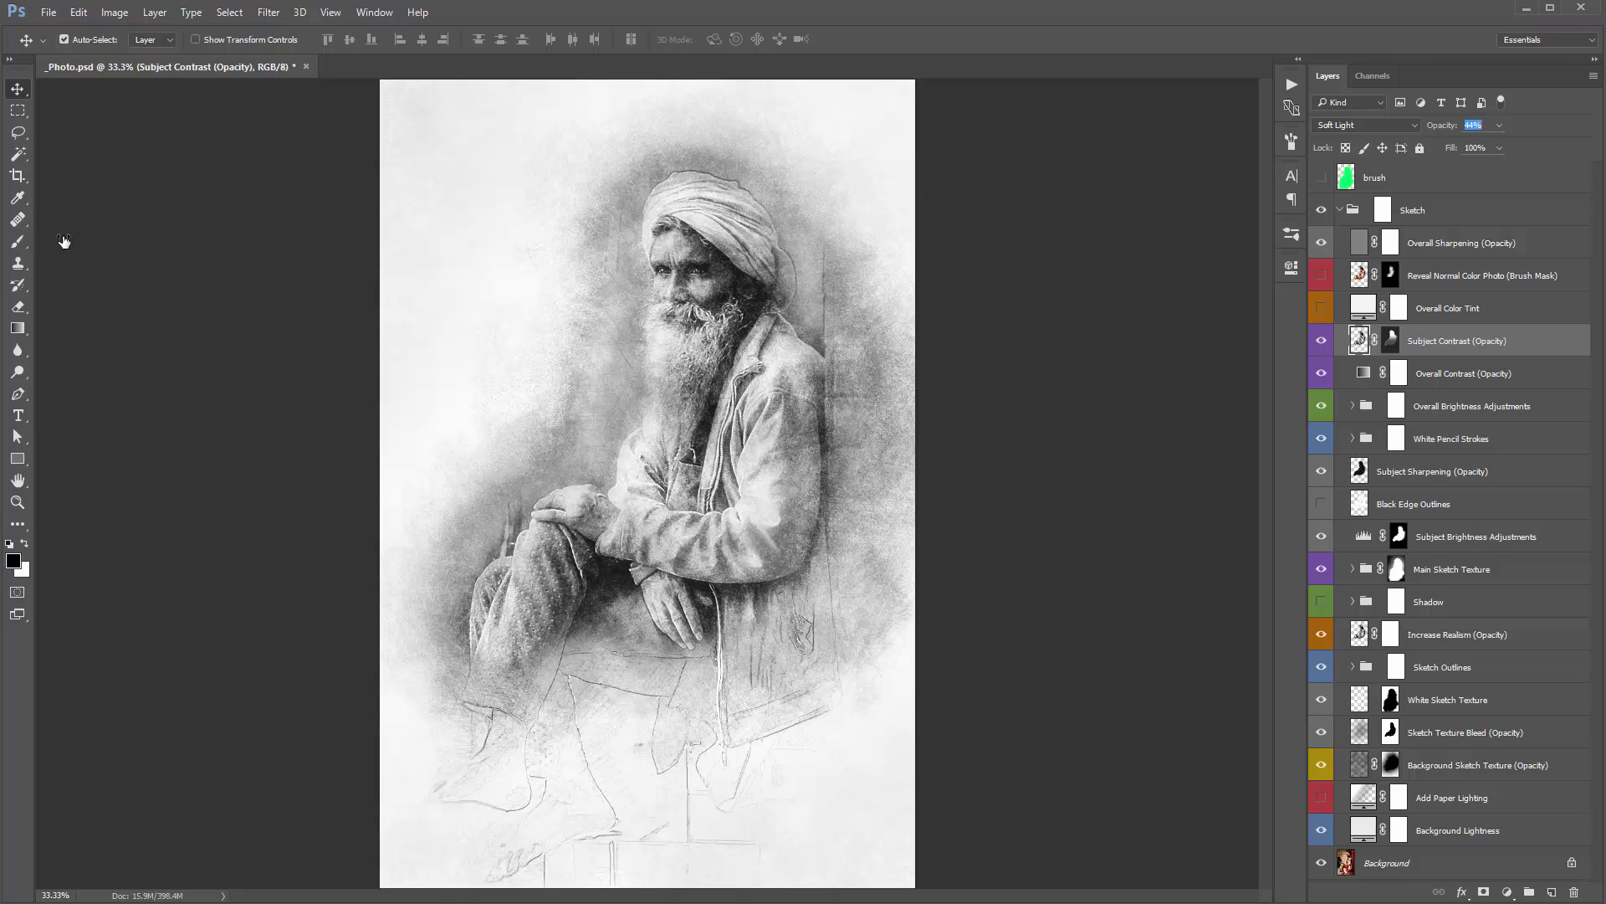
pyautogui.hotkey('ctrl', 'z')
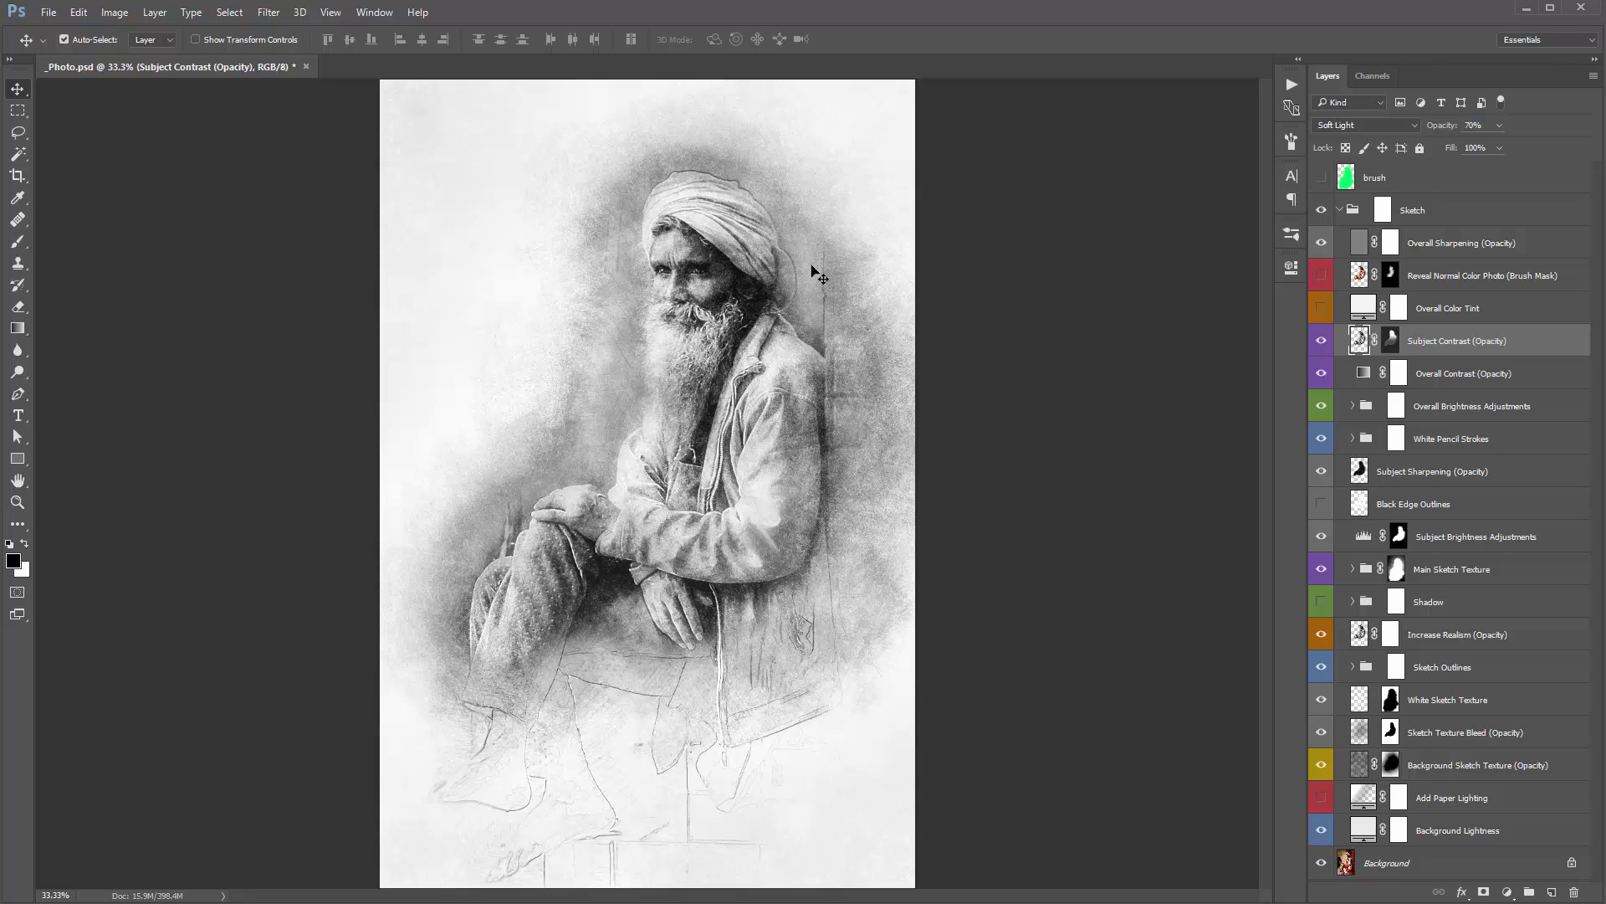
# Step: Try adjusting the Overall Contrast layer's opacity, and undo the change
pyautogui.click(1441, 383)
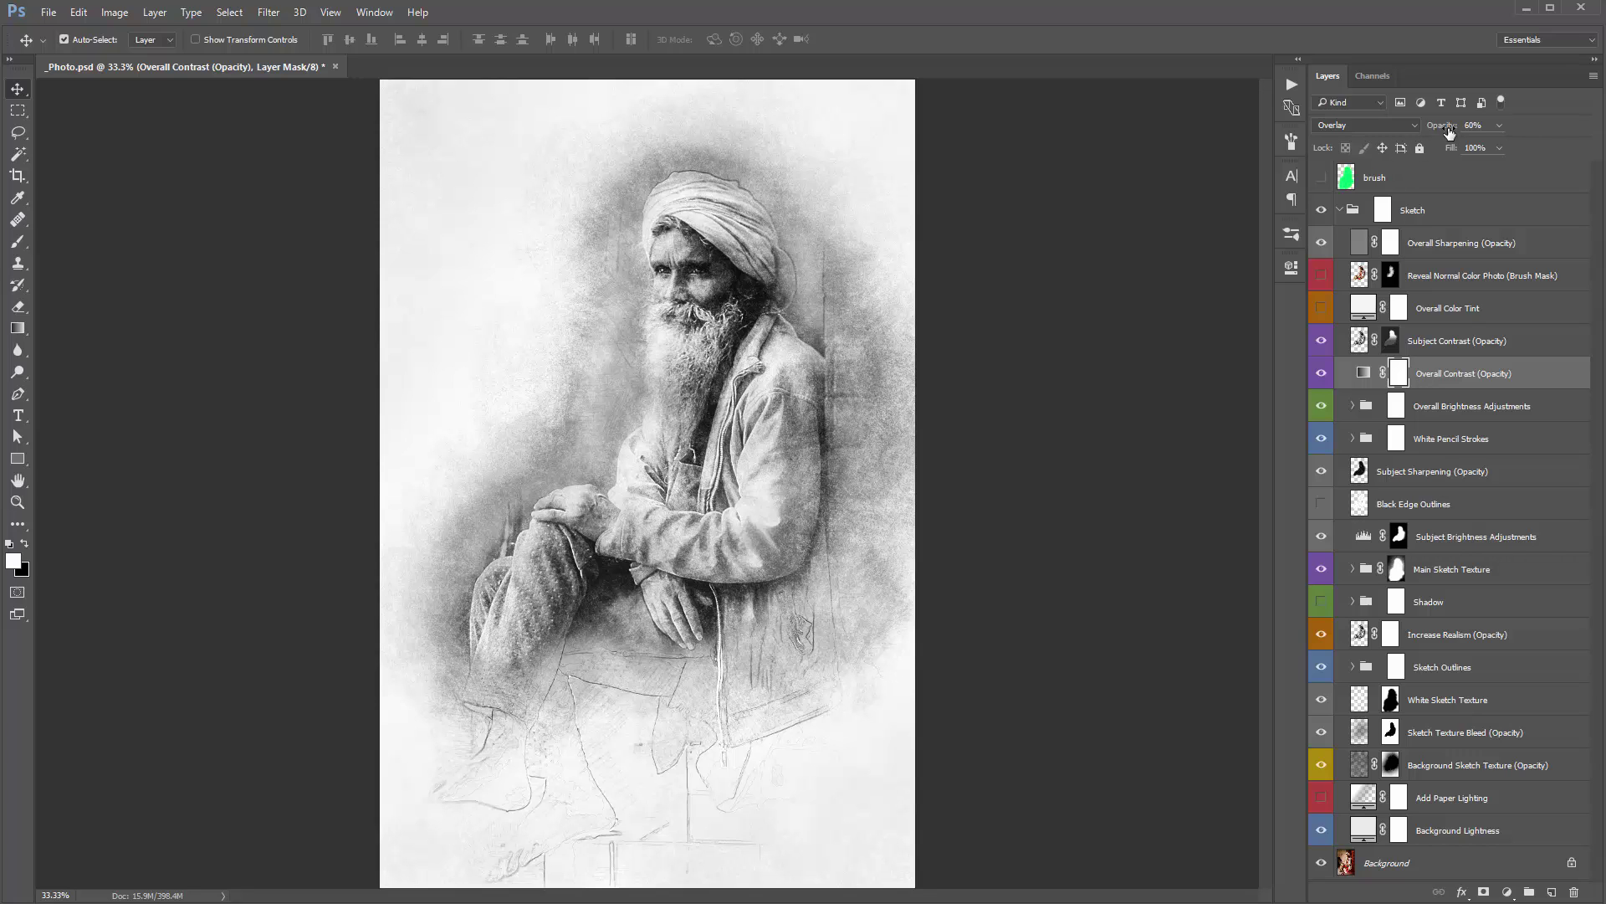
pyautogui.moveTo(1448, 132); pyautogui.dragTo(397, 256)
pyautogui.press('ctrl')
# Step: Toggle the Overall Brightness Adjustments group's visibility several times to compare the sketch with and without it
pyautogui.click(1460, 398)
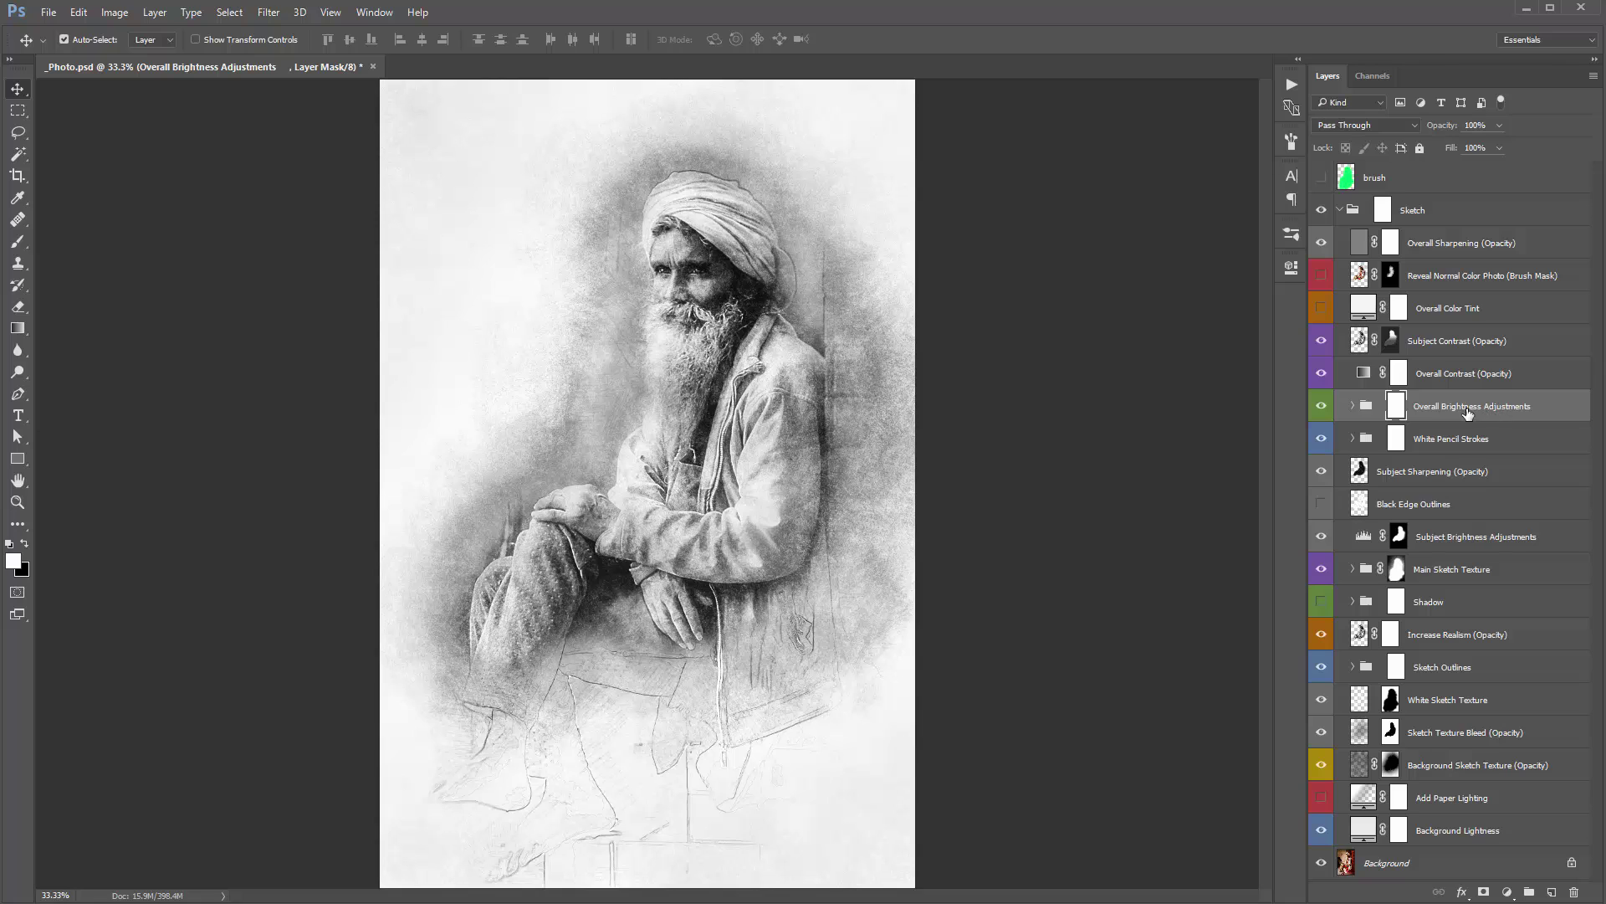
pyautogui.click(1321, 405)
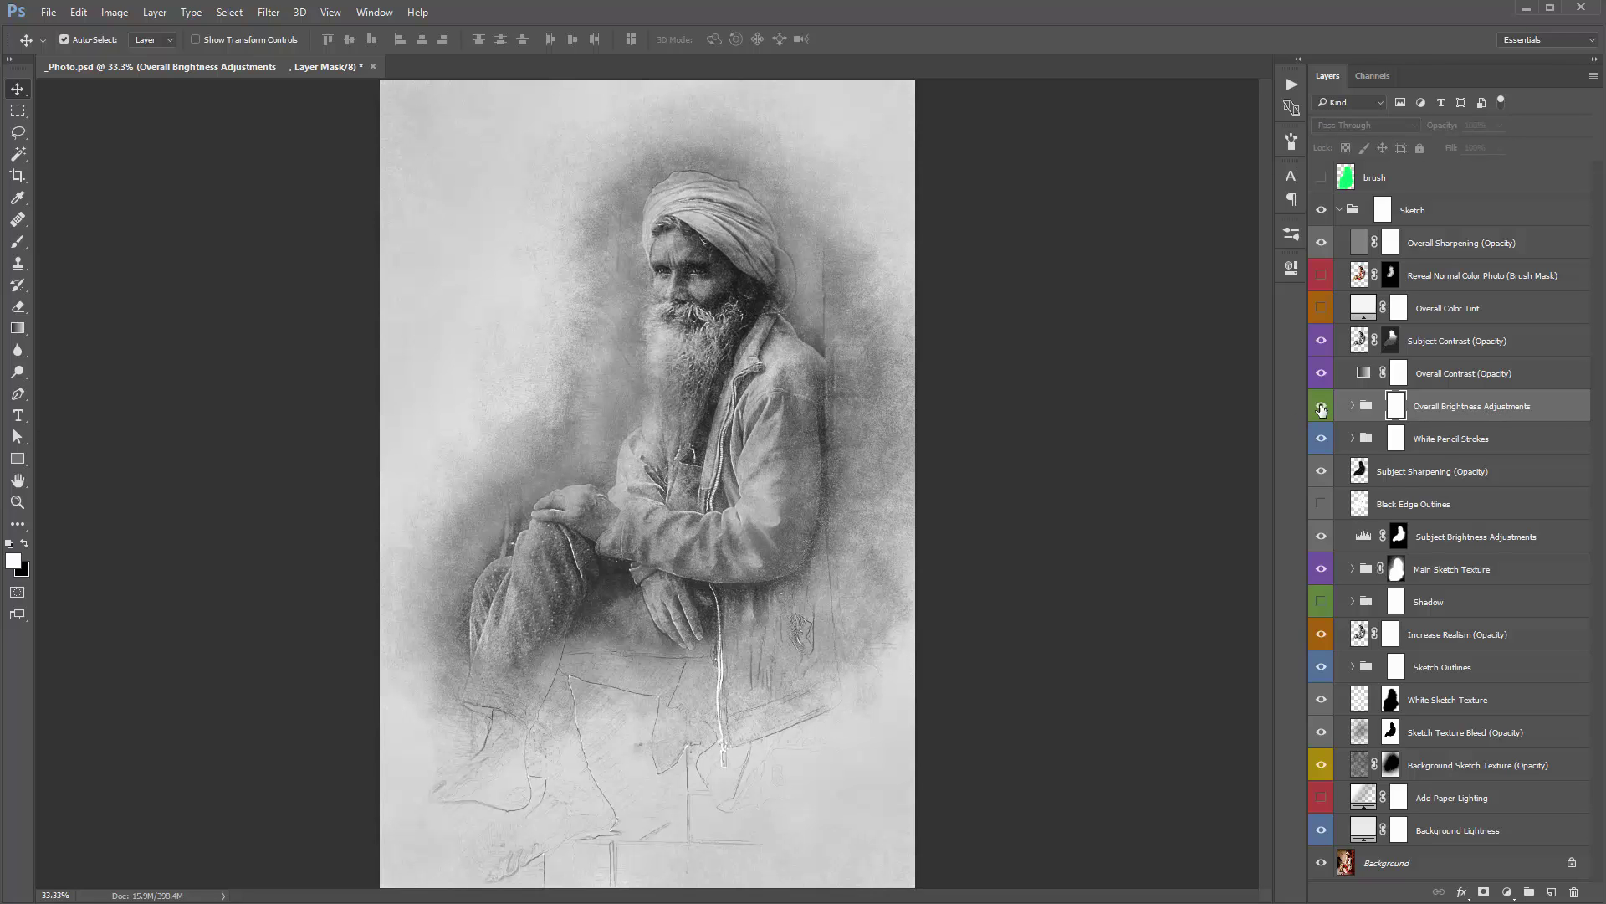
pyautogui.click(1321, 406)
pyautogui.click(1321, 405)
pyautogui.click(1321, 406)
pyautogui.click(1321, 405)
pyautogui.click(1321, 407)
# Step: Expand the Overall Brightness Adjustments group, highlight its four nested adjustments, and select the mask of the topmost one
pyautogui.click(1352, 406)
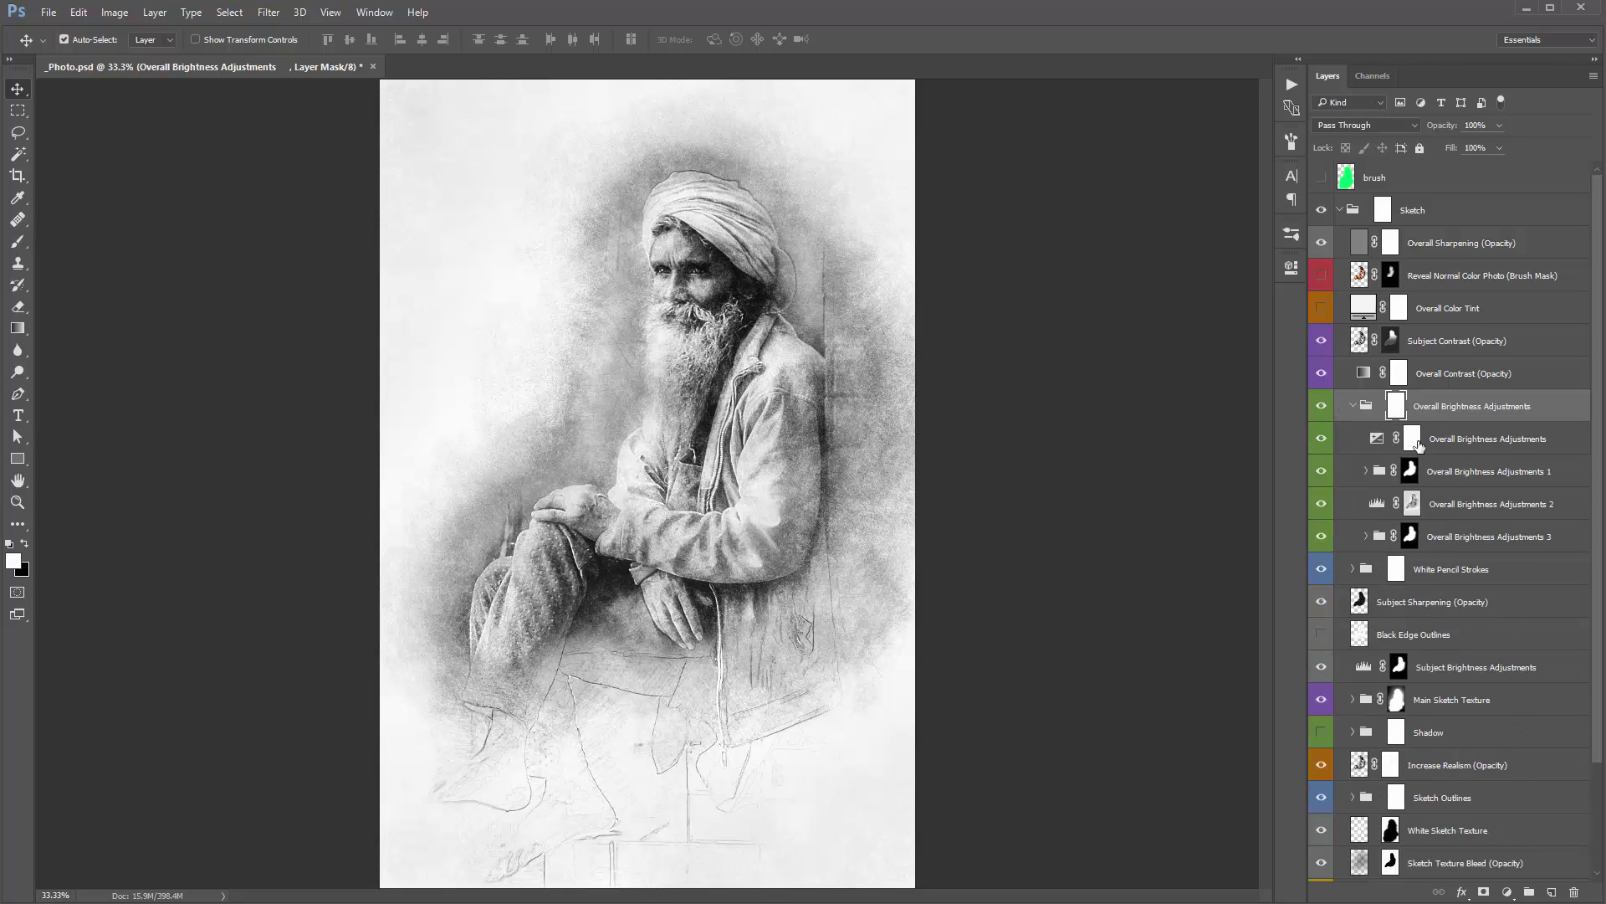
pyautogui.click(1457, 446)
pyautogui.keyDown('shift'); pyautogui.click(1476, 533); pyautogui.keyUp('shift')
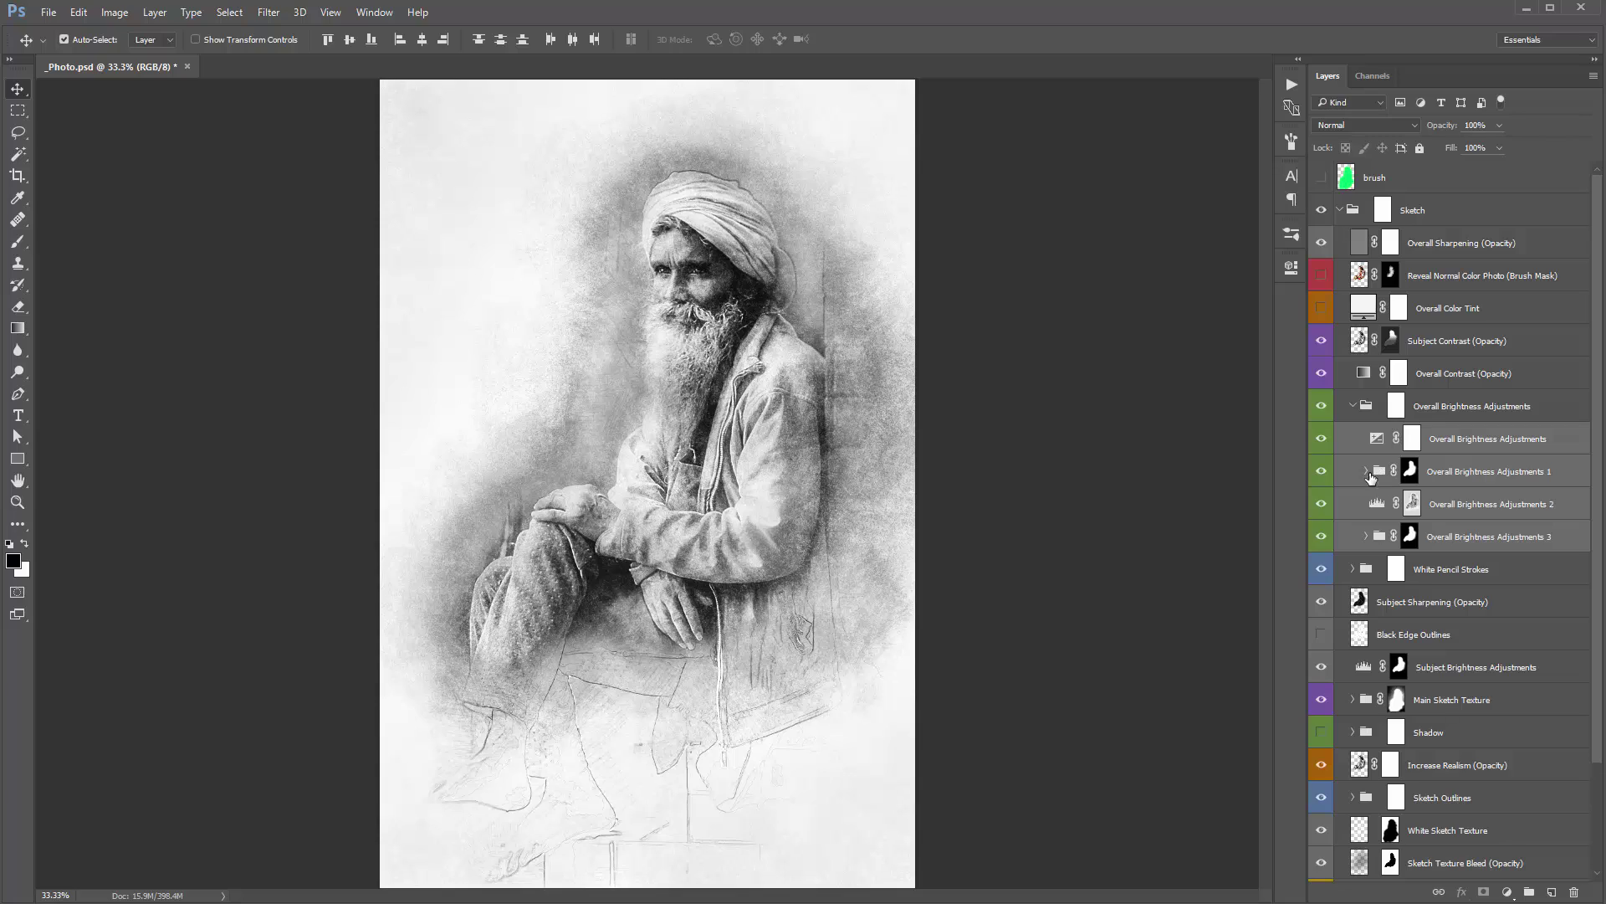
pyautogui.click(1412, 440)
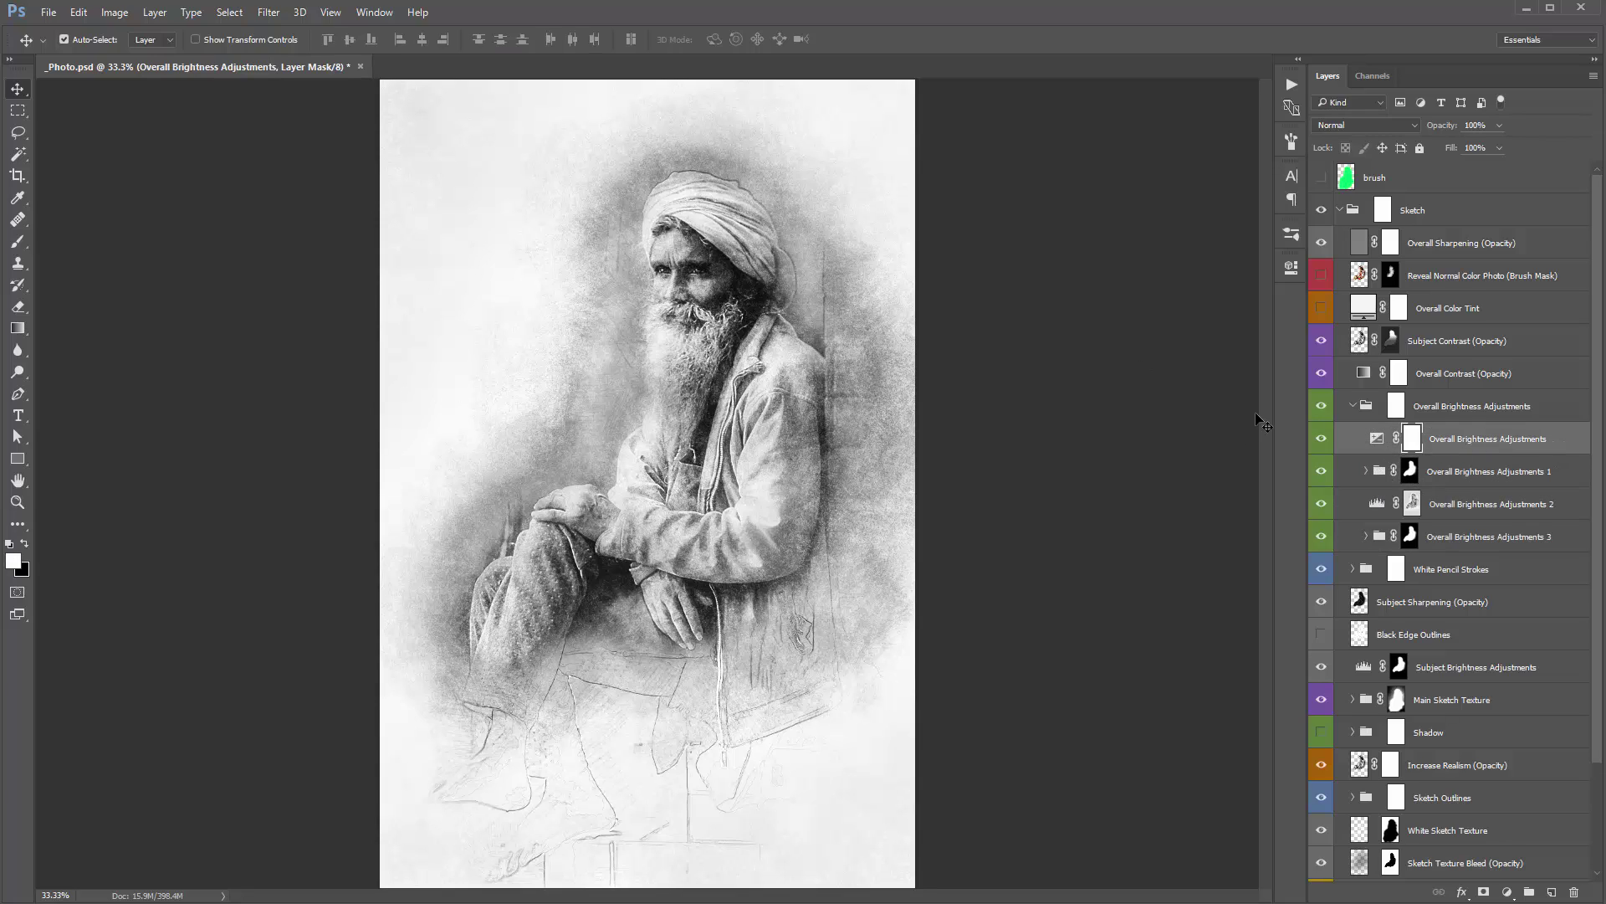
# Step: Hide all four nested brightness adjustments, and show them again one at a time to compare their effects
pyautogui.moveTo(1322, 438); pyautogui.dragTo(1322, 552)
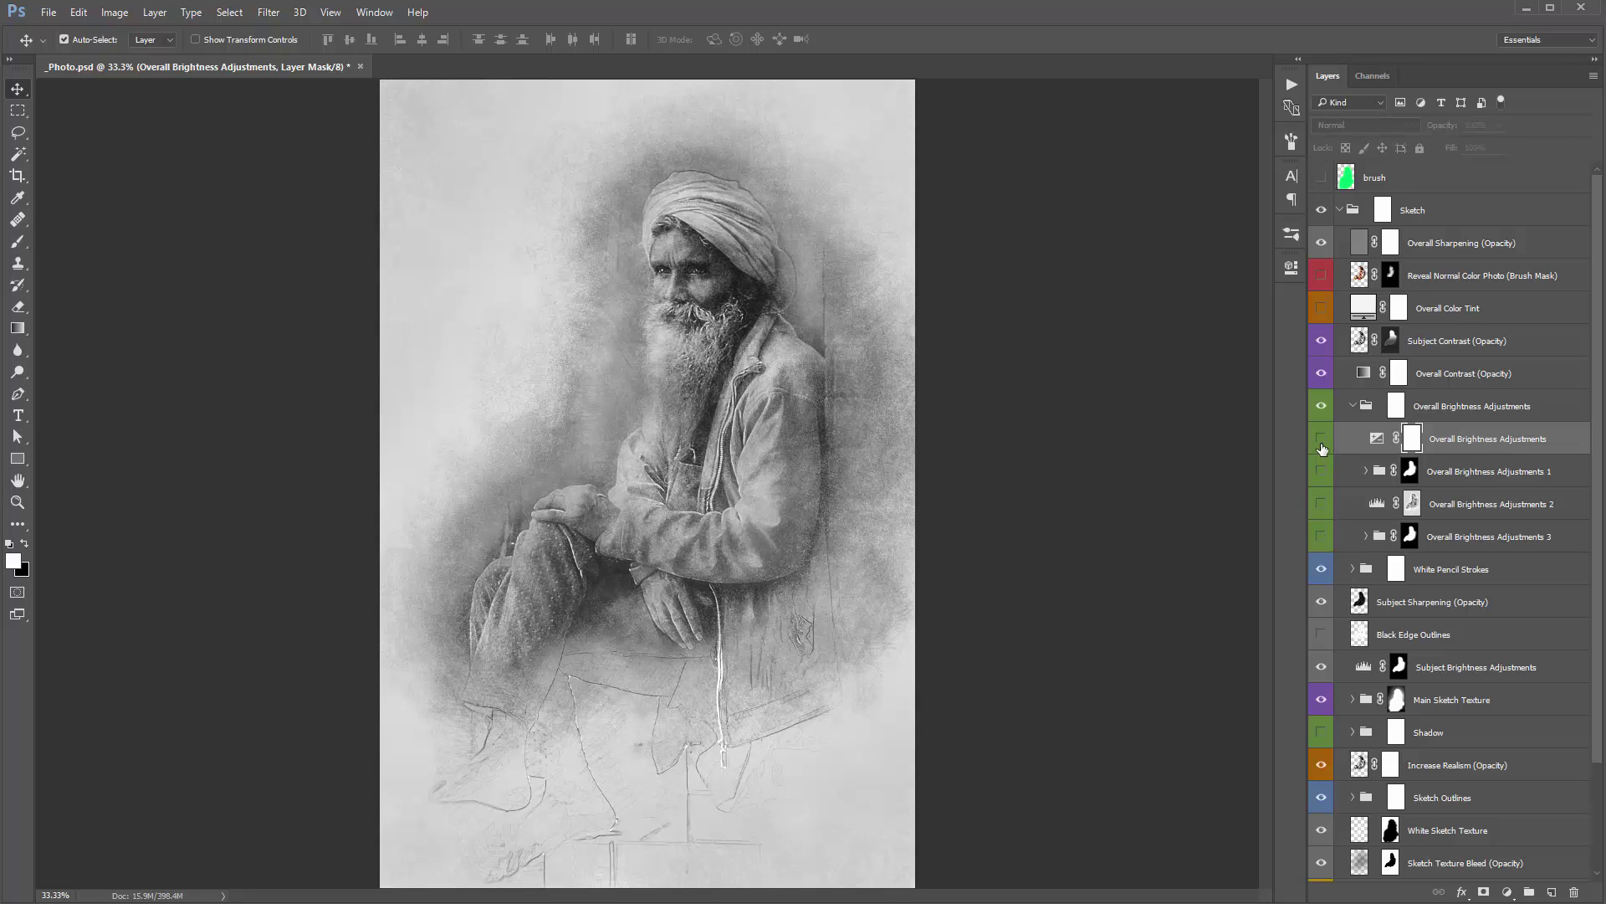
pyautogui.click(1322, 440)
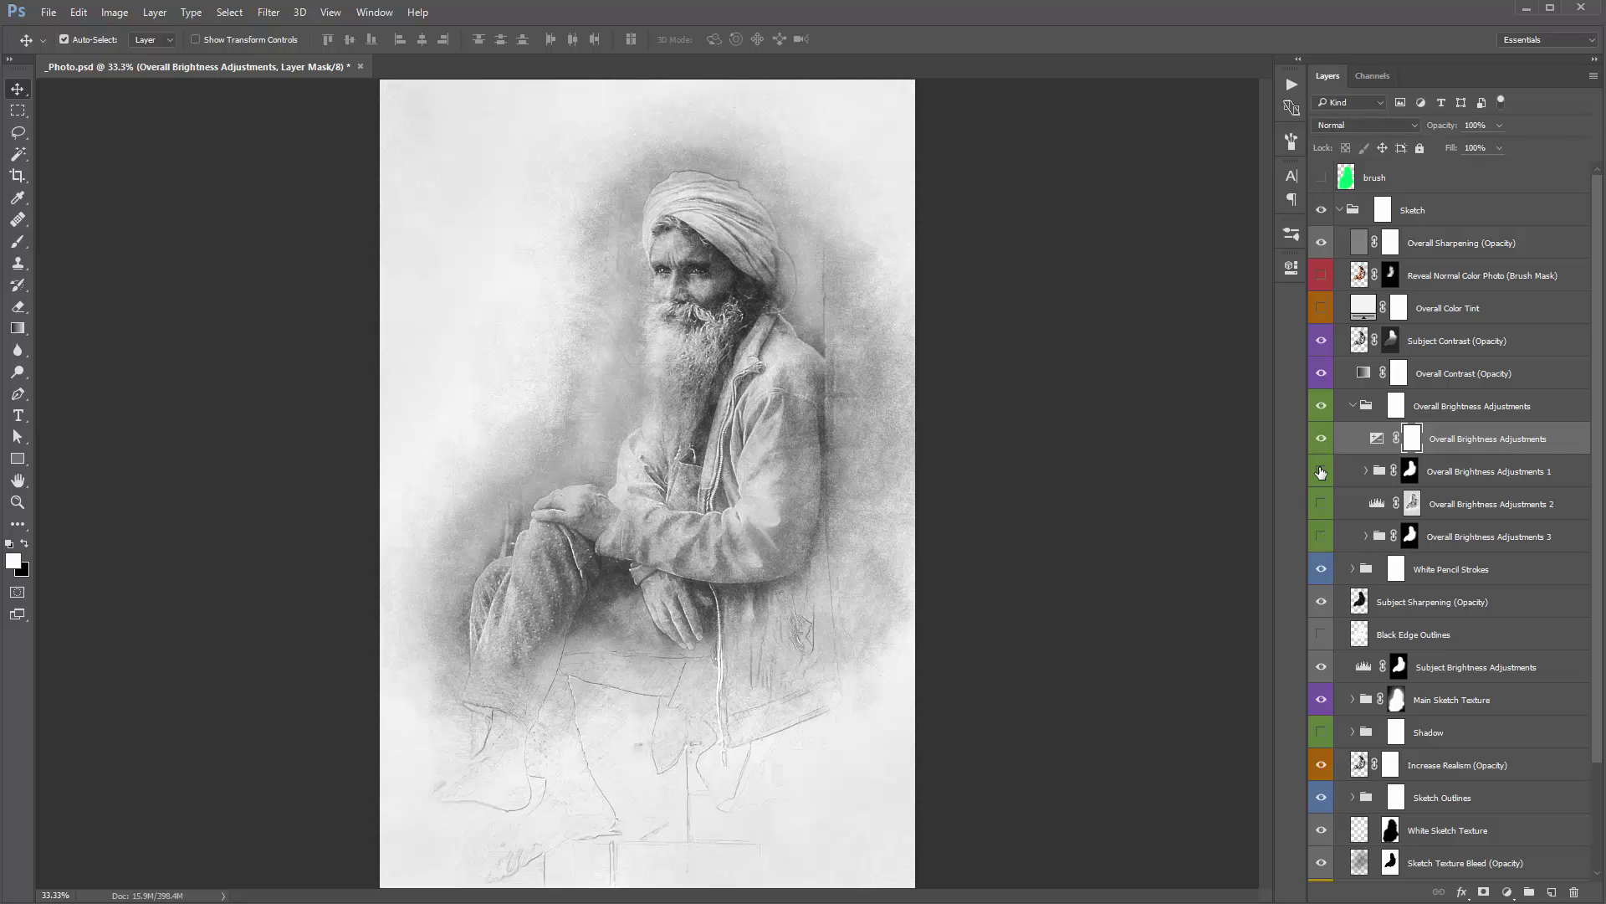
pyautogui.click(1321, 471)
pyautogui.click(1322, 503)
pyautogui.click(1322, 506)
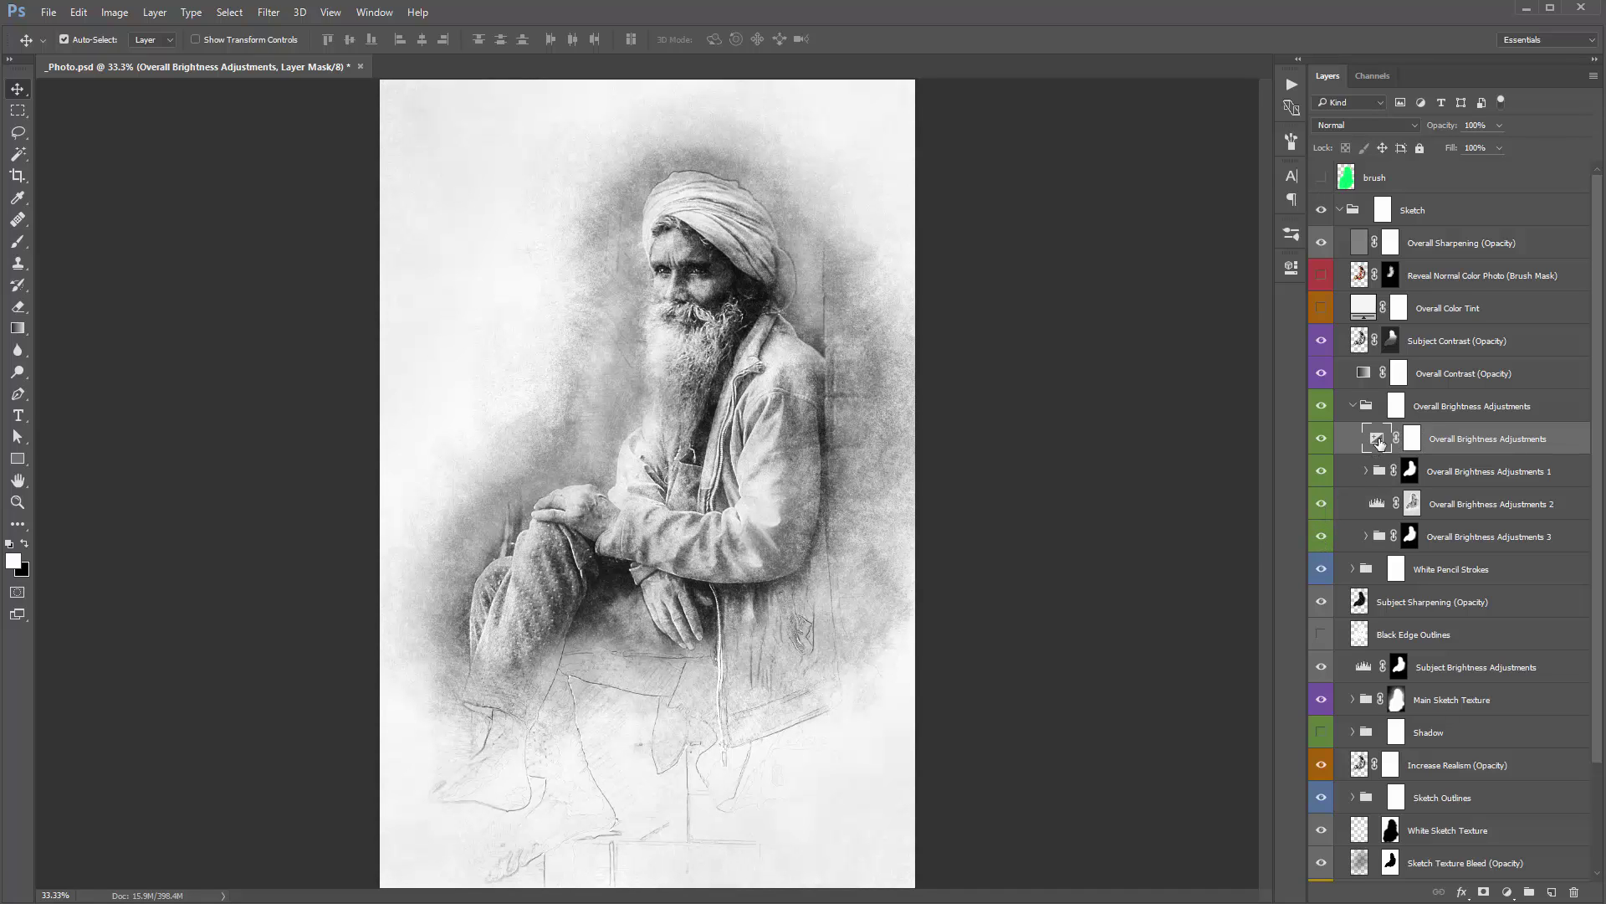
# Step: Try adjusting the exposure and gamma correction of the topmost nested Overall Brightness Adjustments layer, and close its properties
pyautogui.doubleClick(1378, 440)
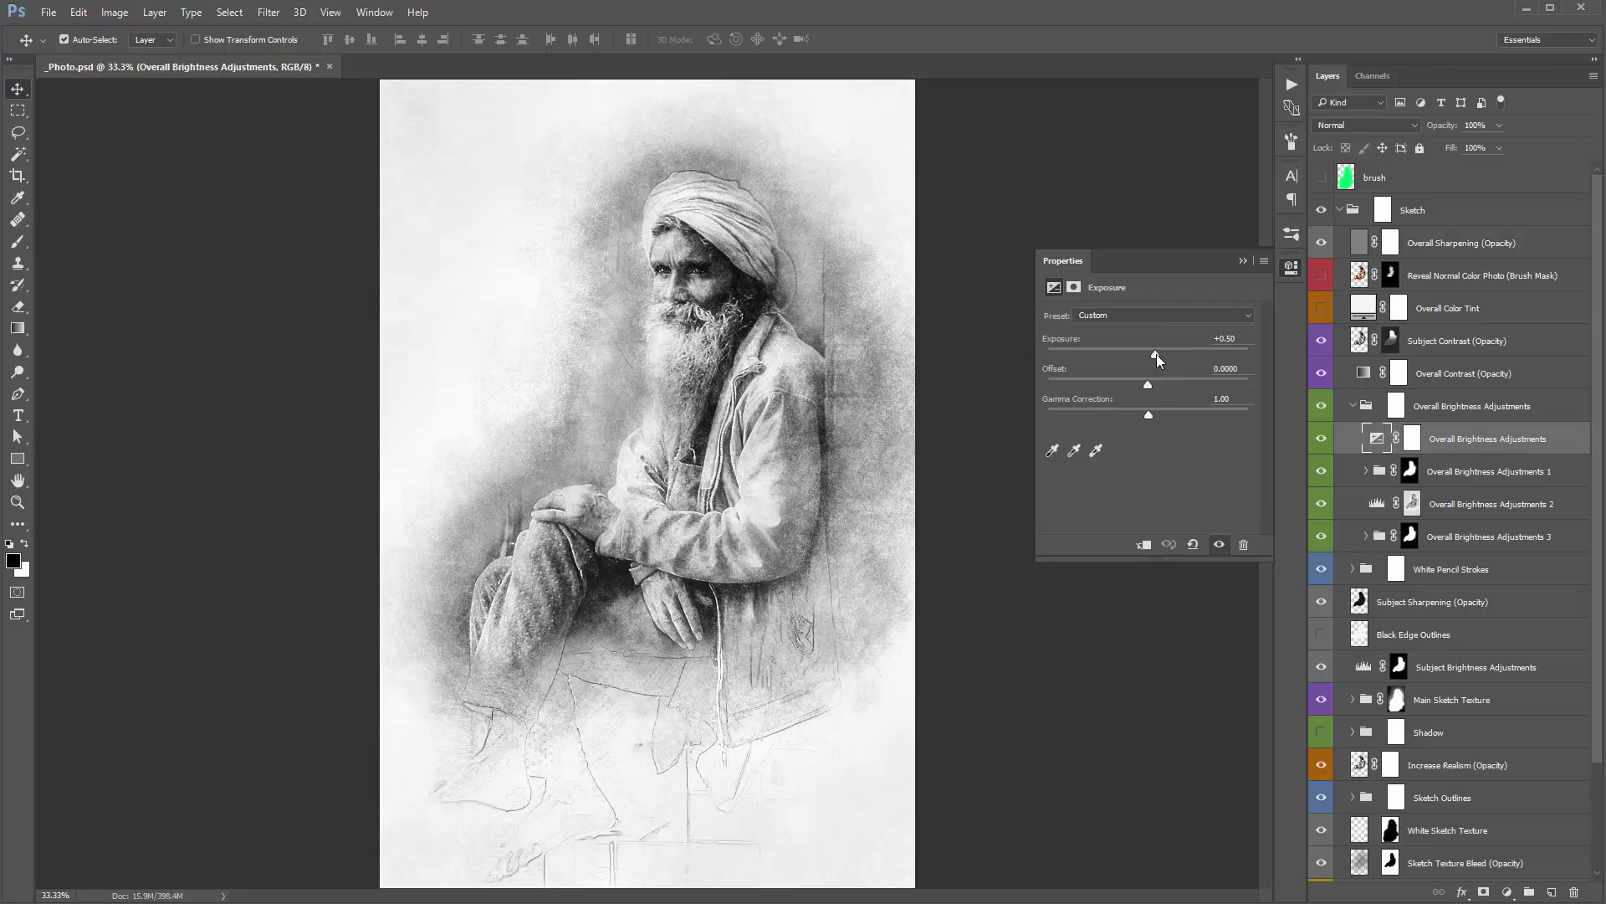
pyautogui.moveTo(1157, 354); pyautogui.dragTo(1156, 354)
pyautogui.click(1138, 415)
pyautogui.moveTo(1173, 414); pyautogui.dragTo(1146, 413)
pyautogui.click(1244, 261)
# Step: Inspect the Levels settings of Overall Brightness Adjustments 2, close them, and collapse the Overall Brightness Adjustments group
pyautogui.click(1411, 471)
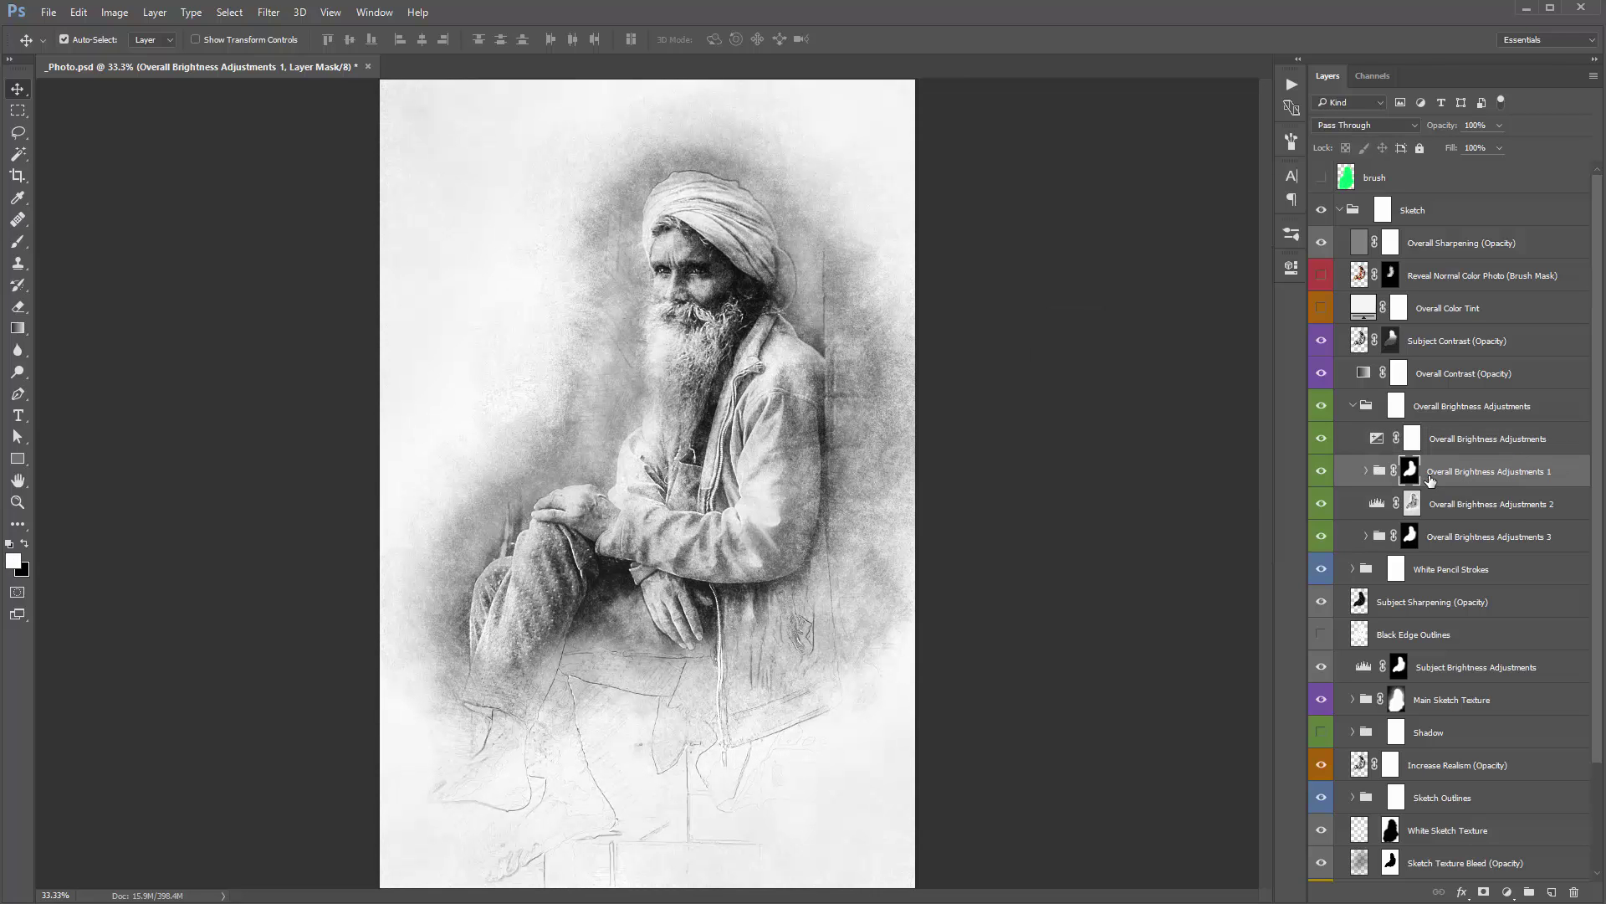
pyautogui.doubleClick(1377, 504)
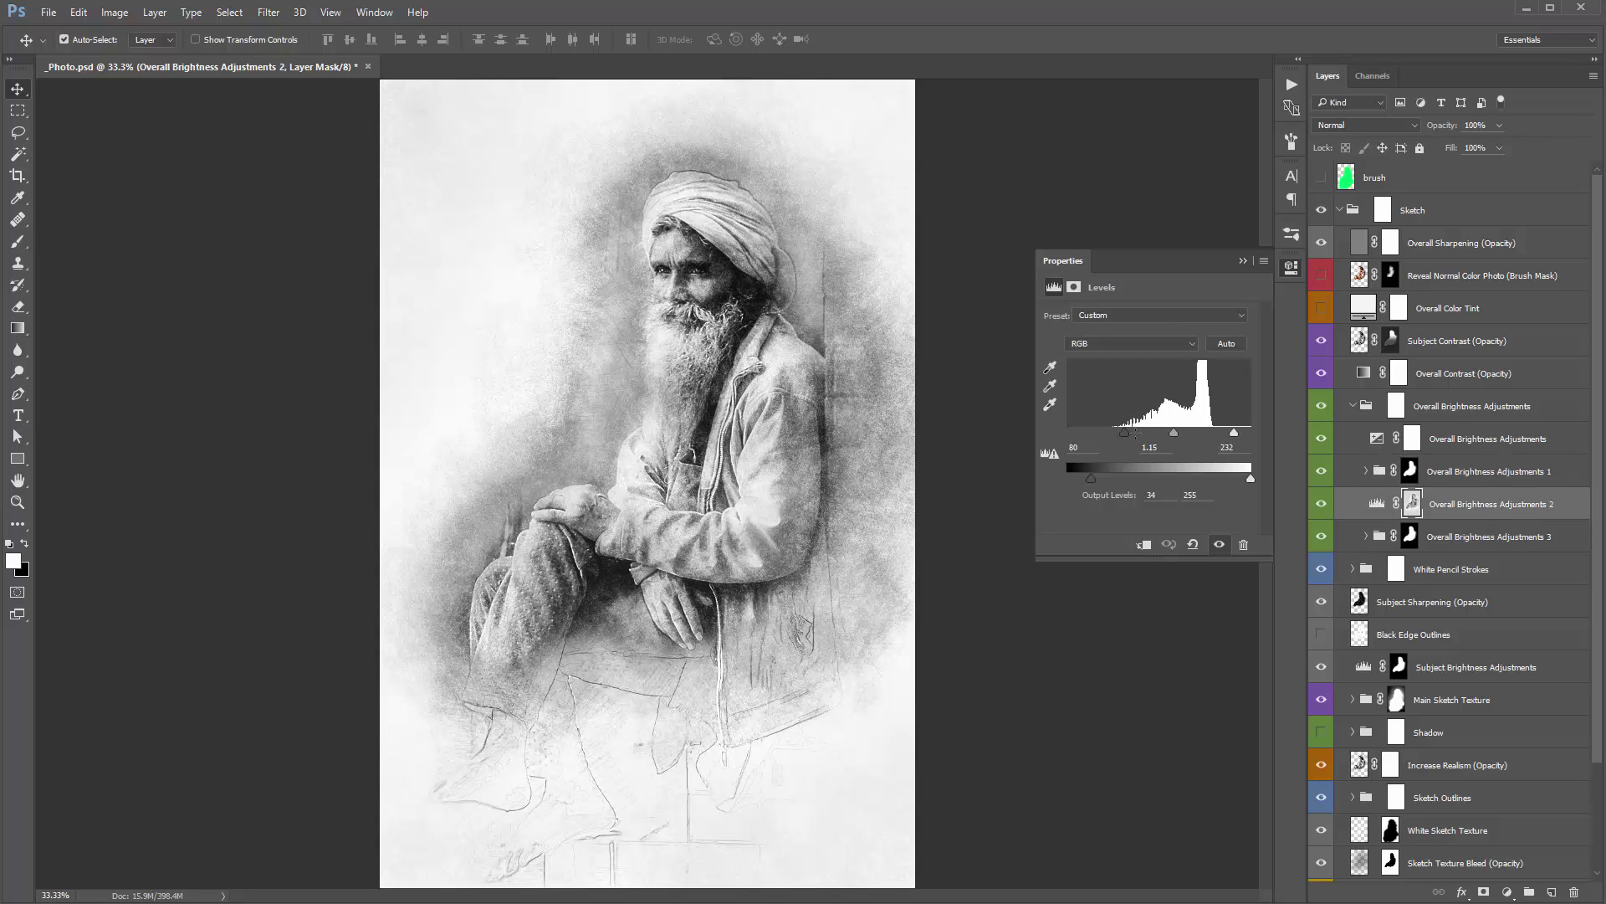
pyautogui.moveTo(1125, 437); pyautogui.dragTo(1124, 436)
pyautogui.click(1243, 260)
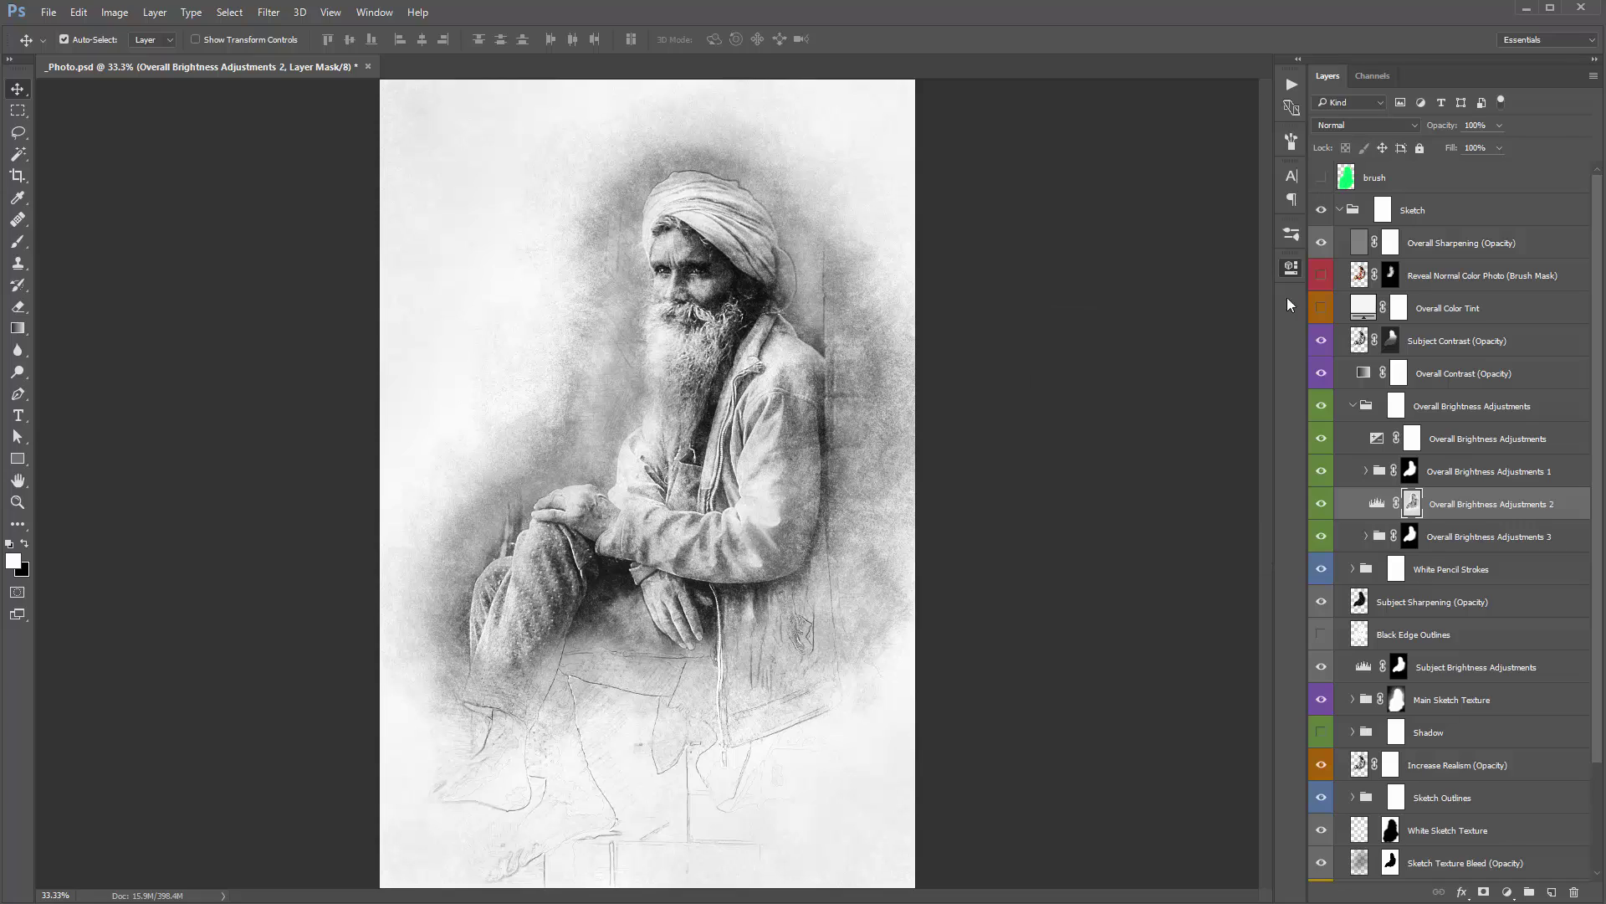
pyautogui.click(1422, 407)
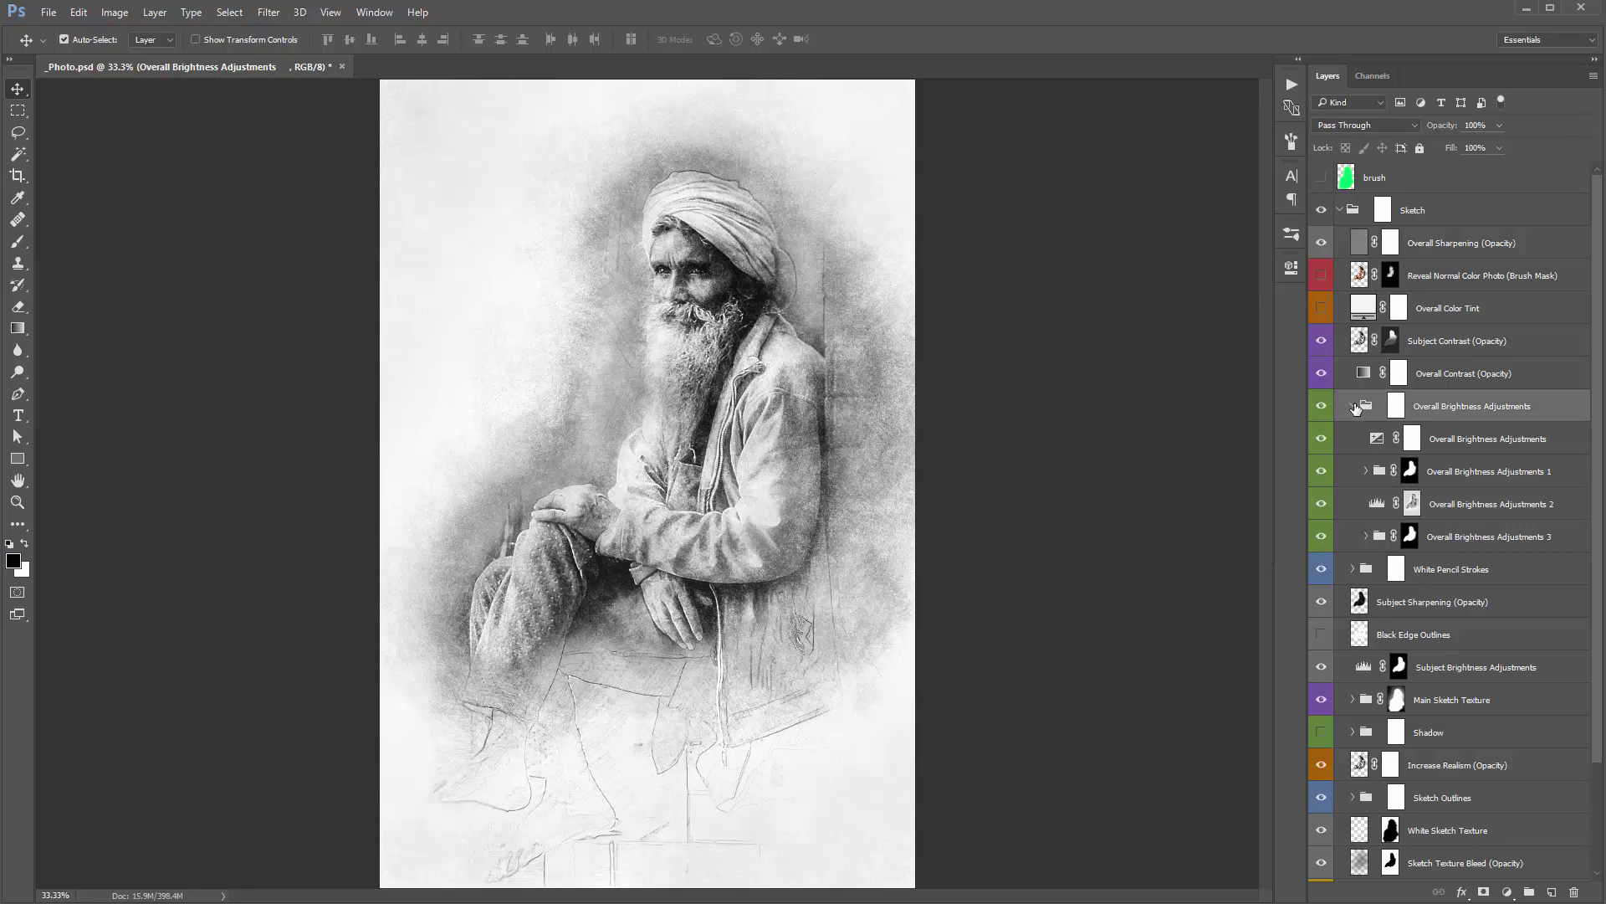
pyautogui.click(1352, 407)
# Step: Select the White Pencil Strokes group and toggle its visibility repeatedly to compare the sketch with and without it
pyautogui.click(1434, 440)
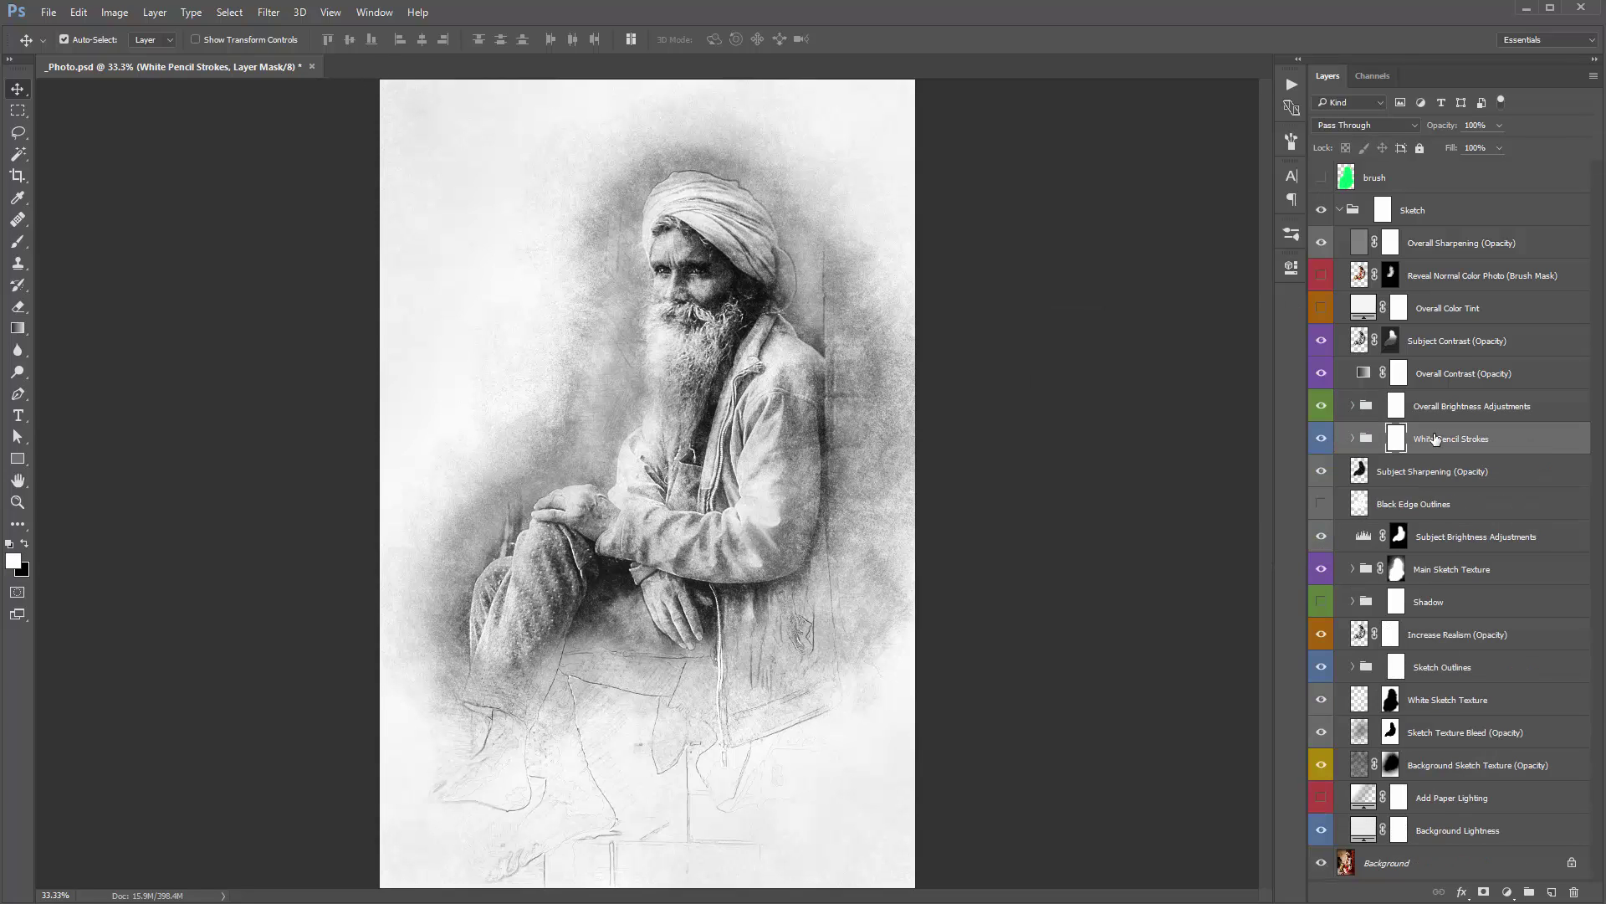
pyautogui.click(1322, 439)
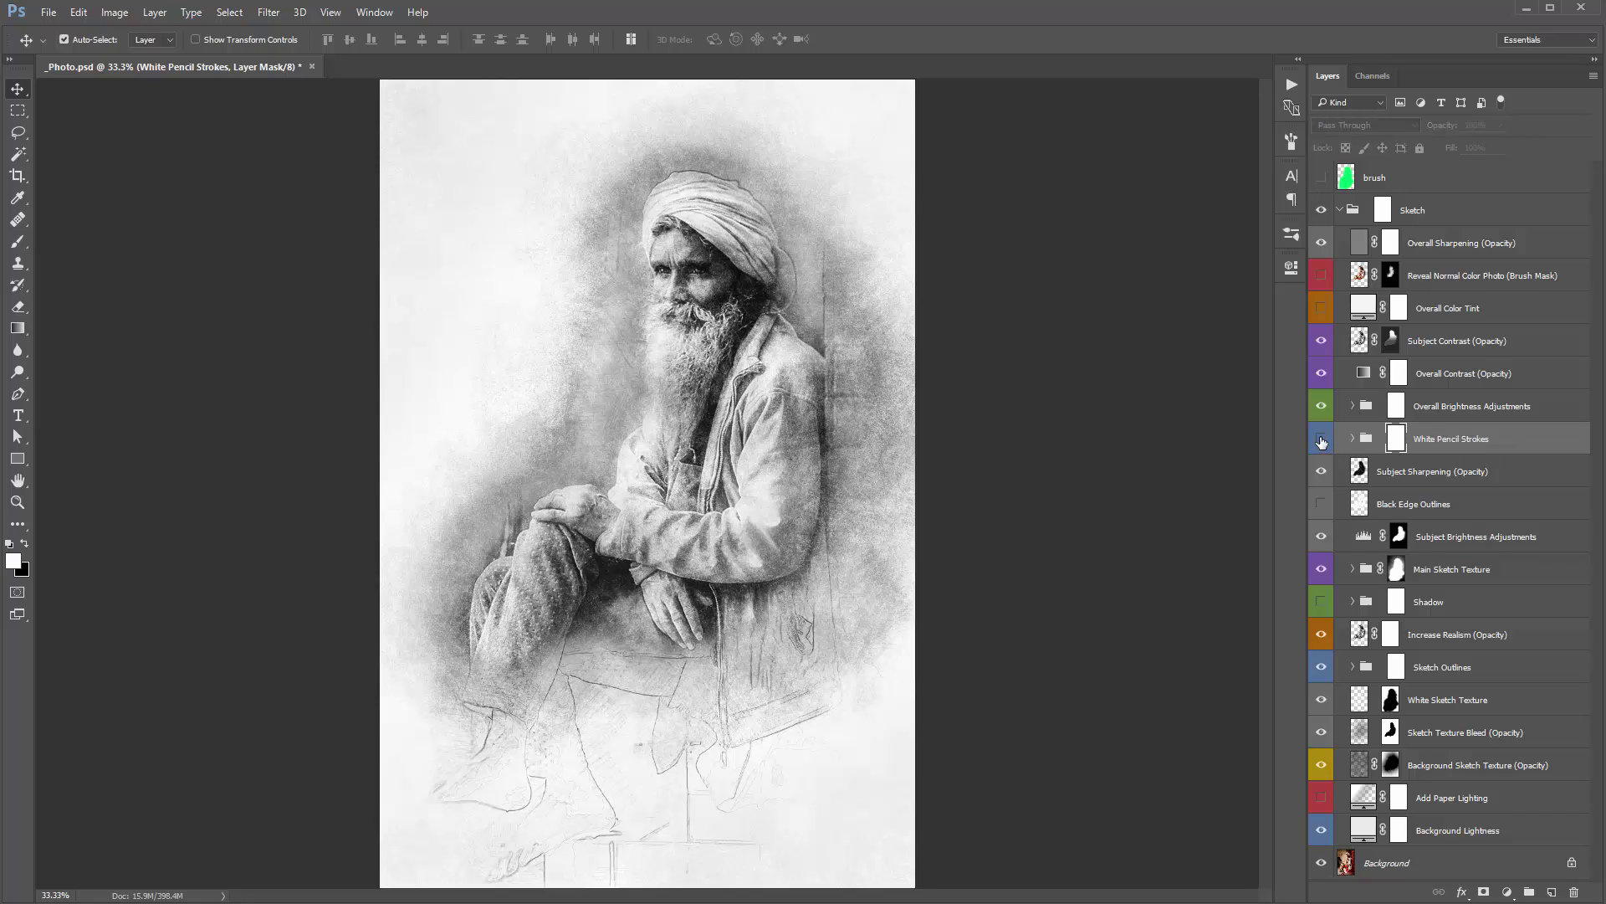
pyautogui.click(1322, 439)
pyautogui.click(1322, 440)
pyautogui.click(1322, 439)
pyautogui.click(1321, 439)
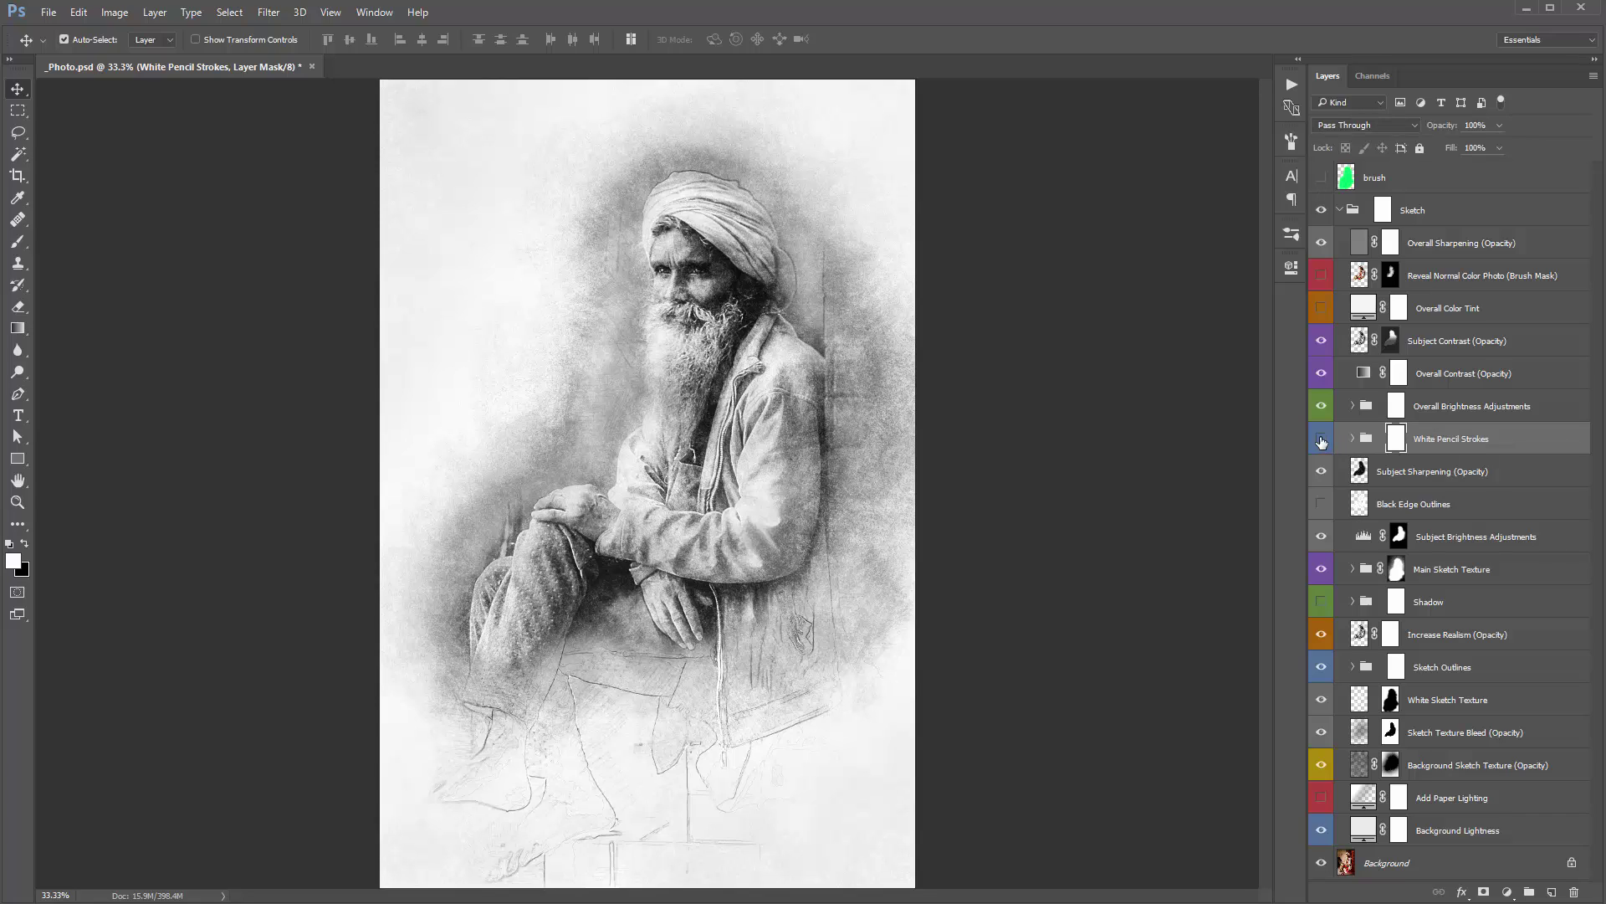
pyautogui.click(1322, 440)
pyautogui.click(1322, 439)
pyautogui.click(1322, 439)
pyautogui.click(1322, 439)
pyautogui.click(1322, 440)
pyautogui.click(1322, 439)
pyautogui.click(1322, 439)
pyautogui.click(1318, 441)
pyautogui.click(1318, 441)
# Step: Expand the White Pencil Strokes group, select each of its two nested stroke layers in turn, and collapse the group
pyautogui.click(1354, 440)
pyautogui.click(1448, 474)
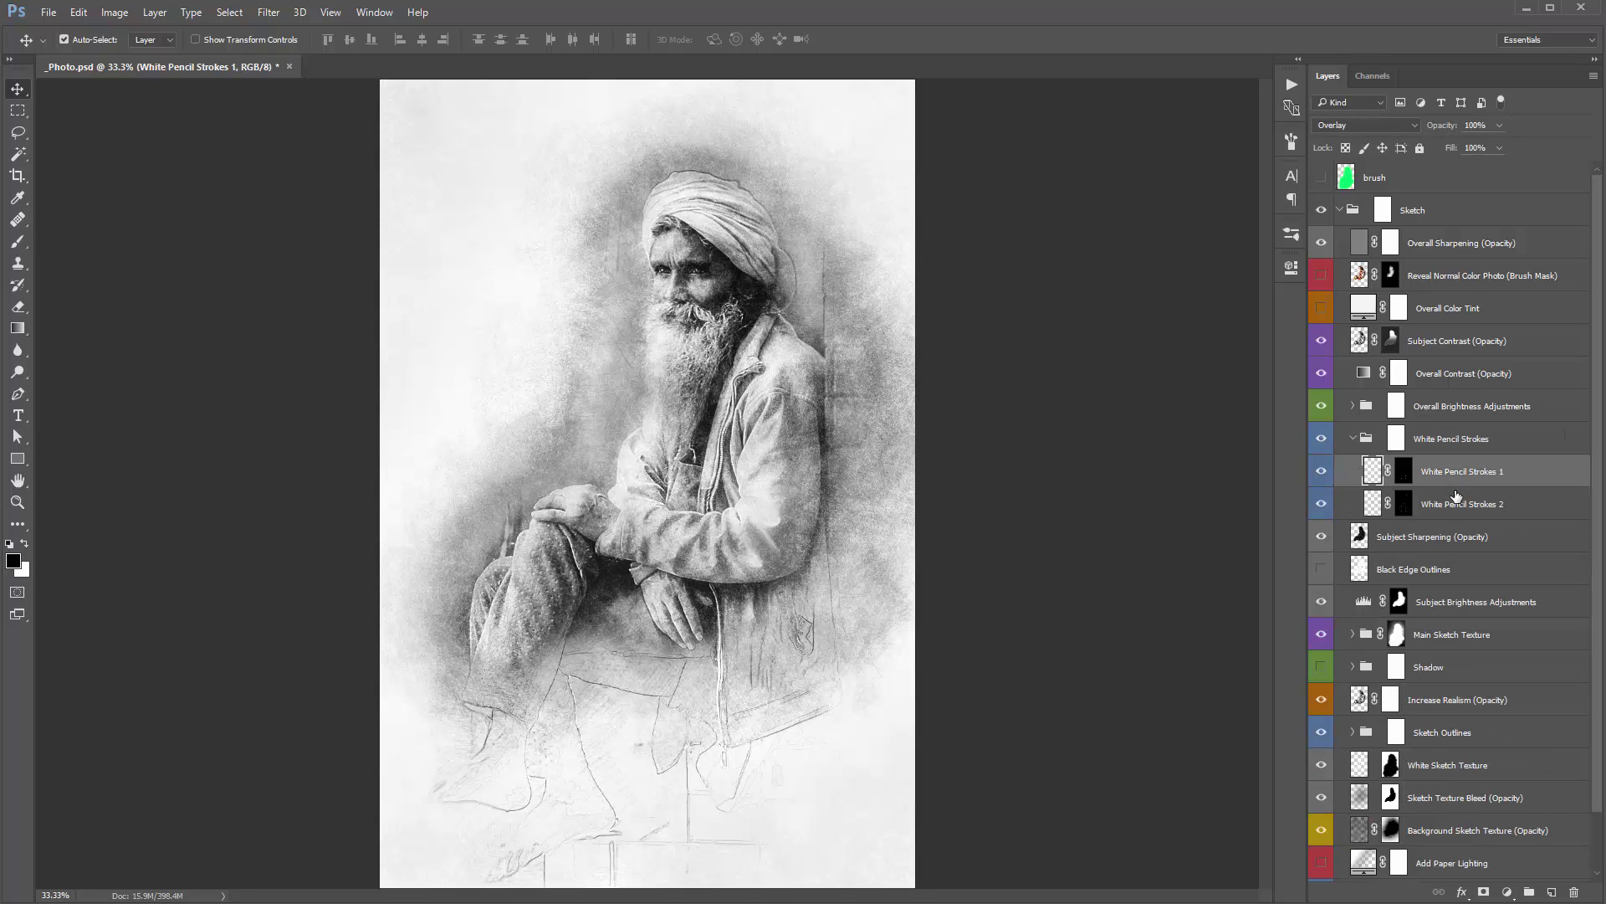
pyautogui.click(1448, 499)
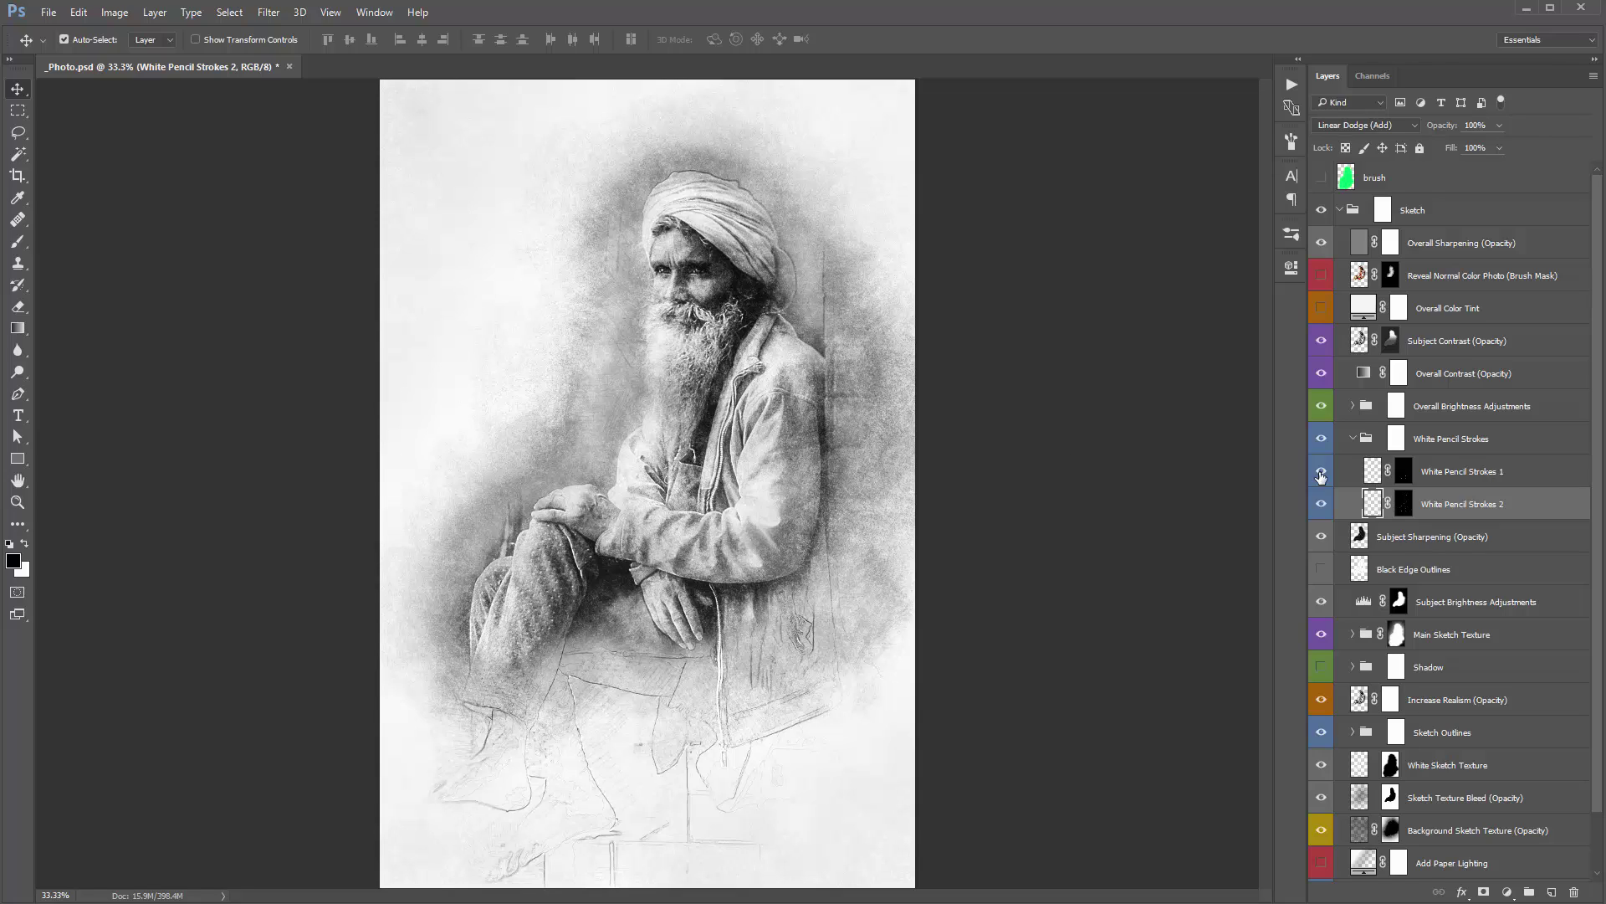
pyautogui.click(1395, 438)
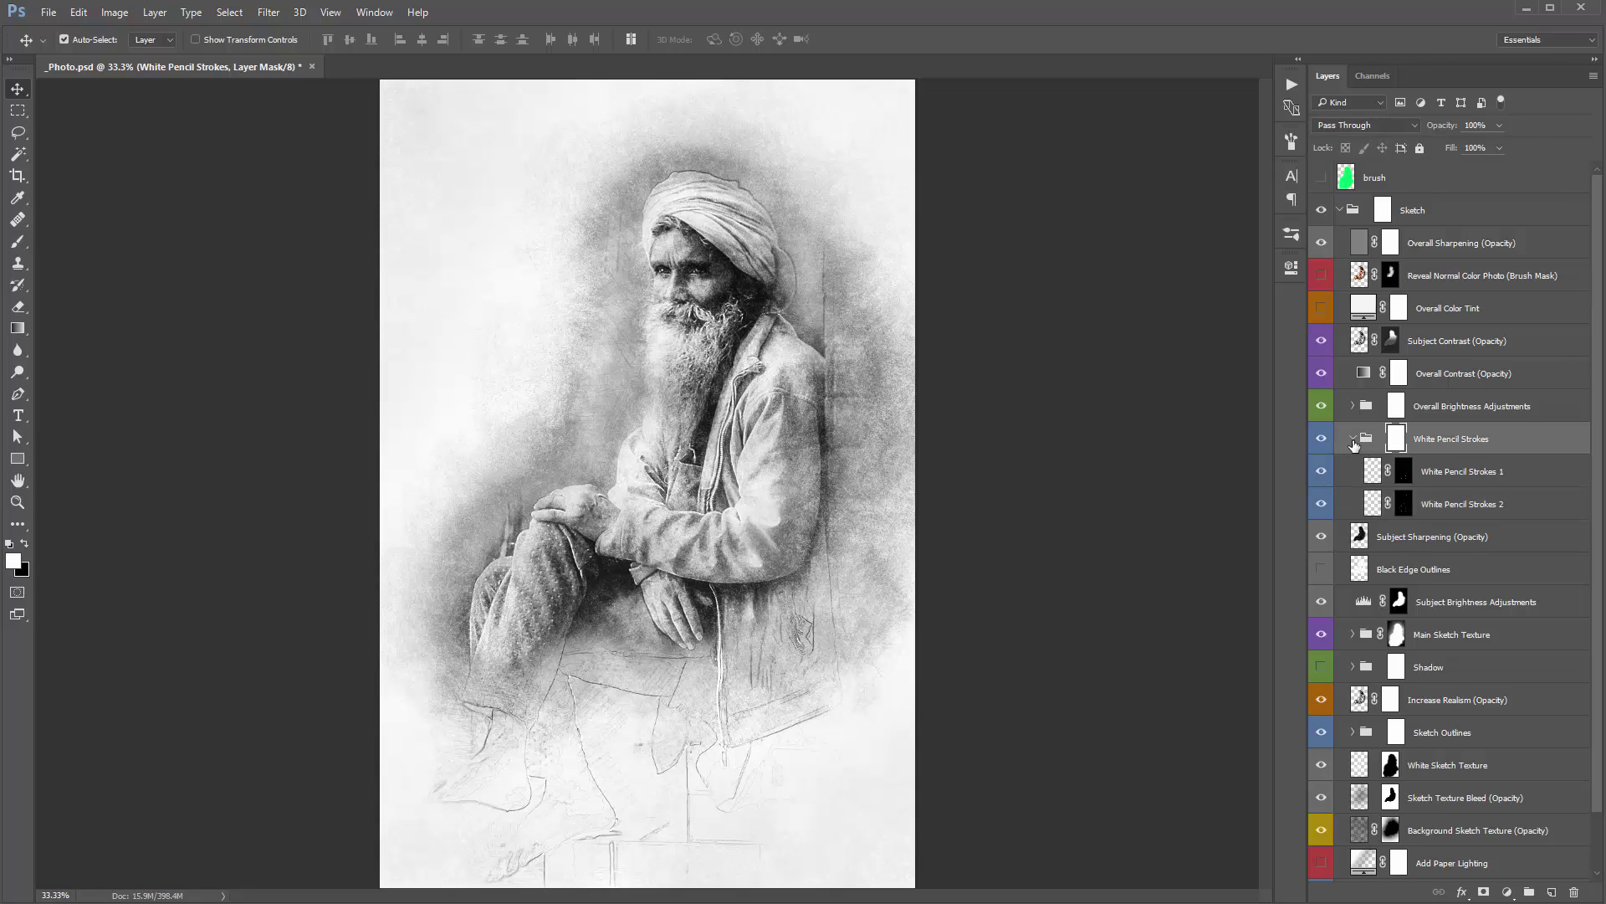
pyautogui.click(1352, 438)
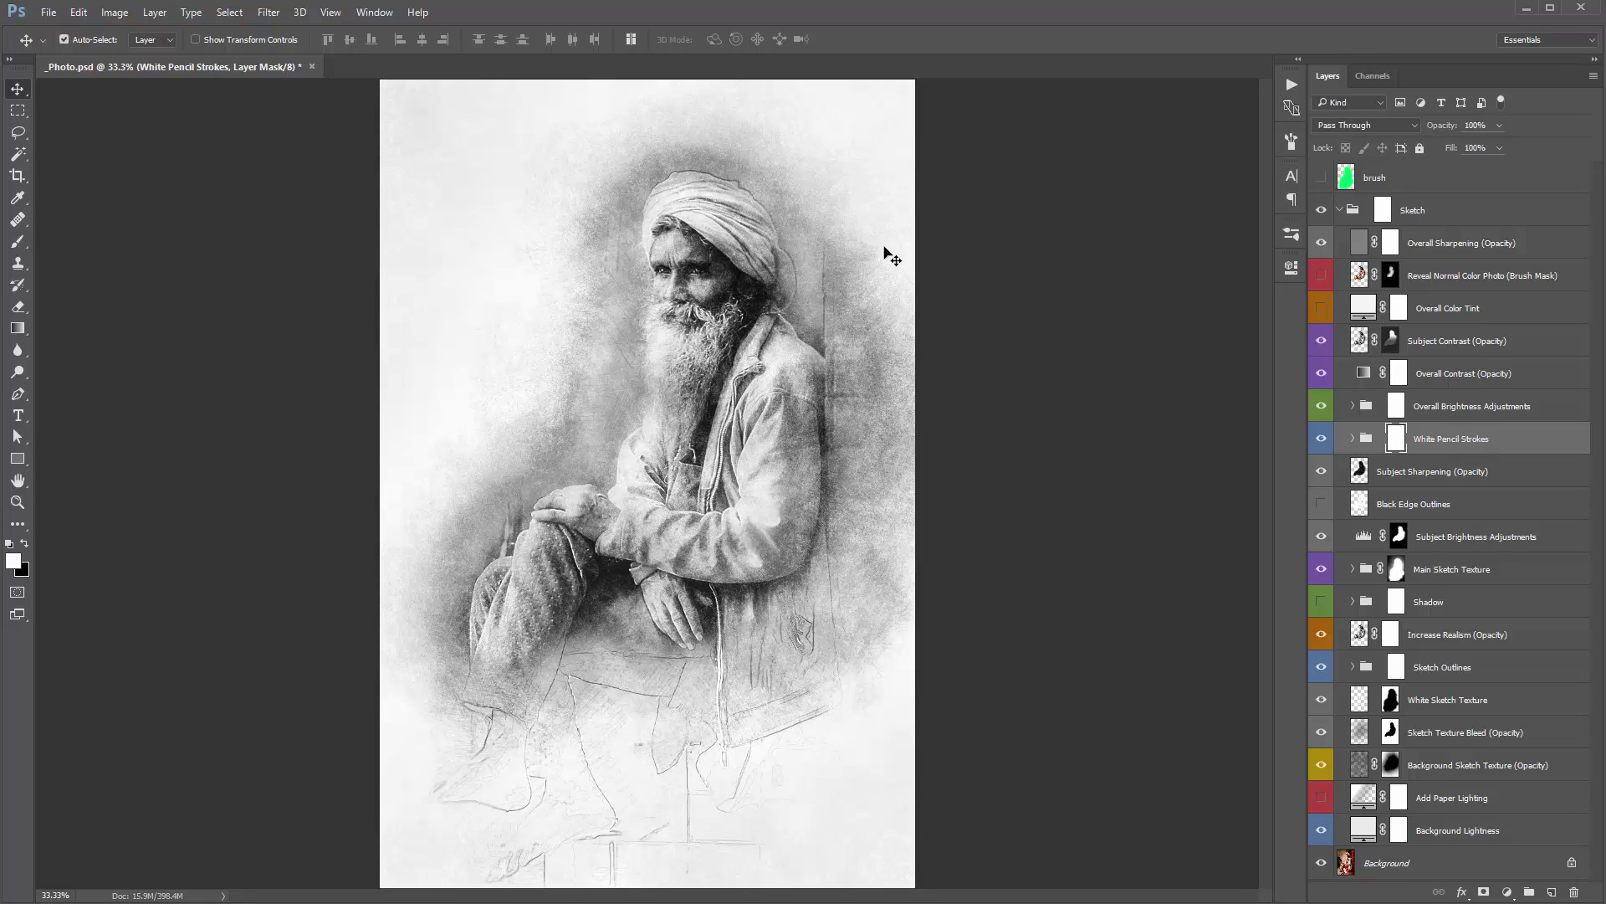
# Step: Try duplicating the White Pencil Strokes group twice, and undo both duplicates
pyautogui.hotkey('ctrl', 'j')
pyautogui.hotkey('ctrl', 'j')
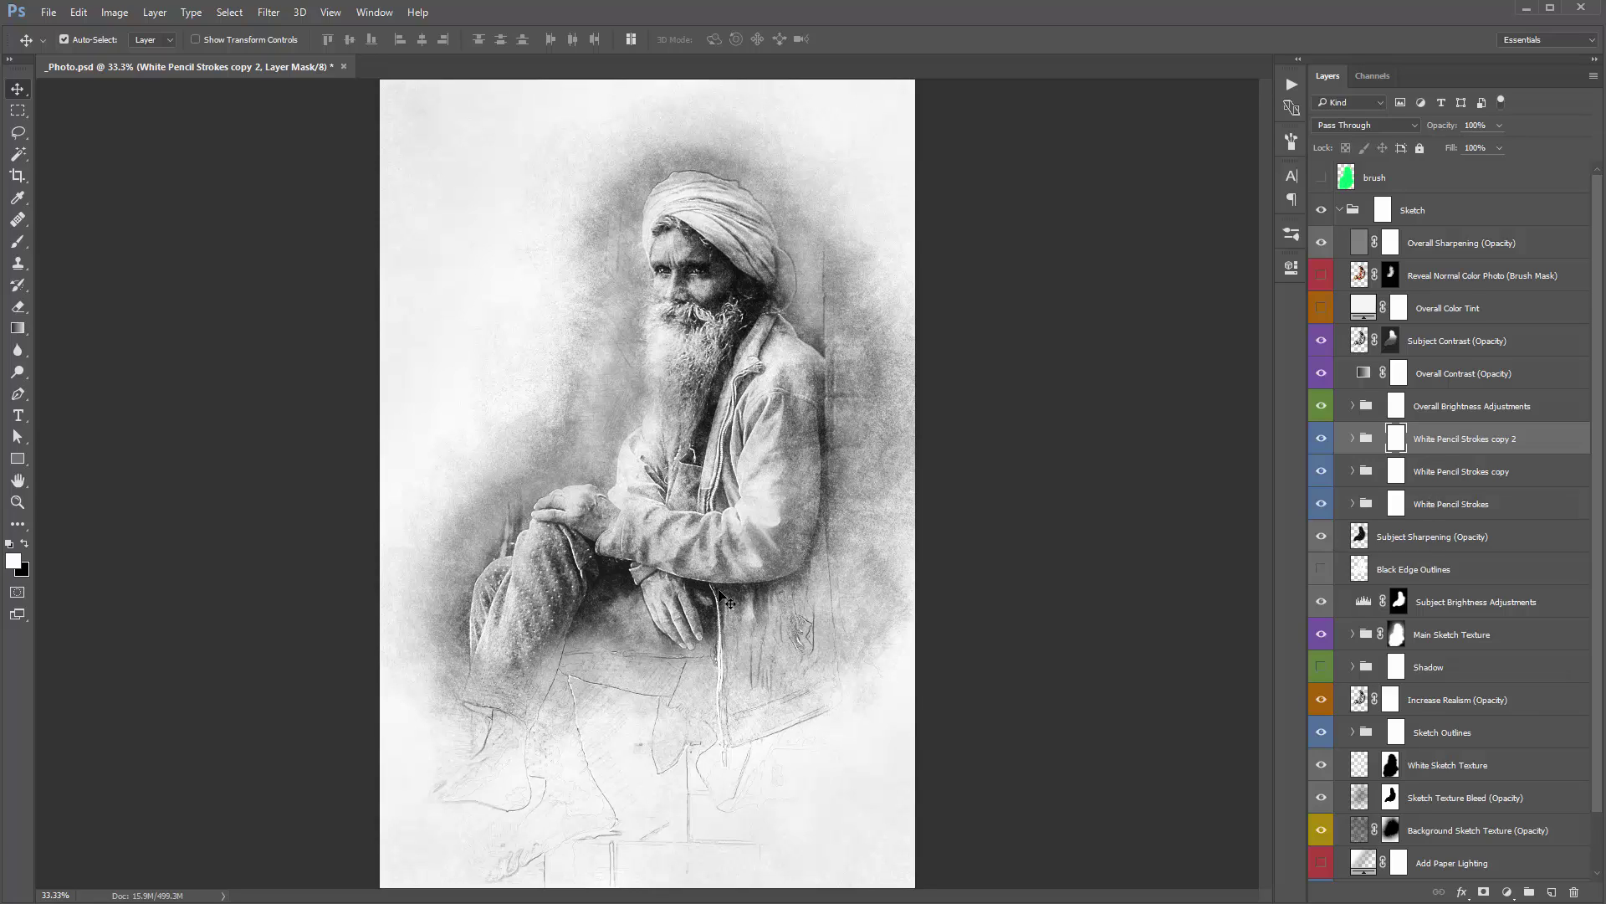
pyautogui.hotkey('ctrl', 'z')
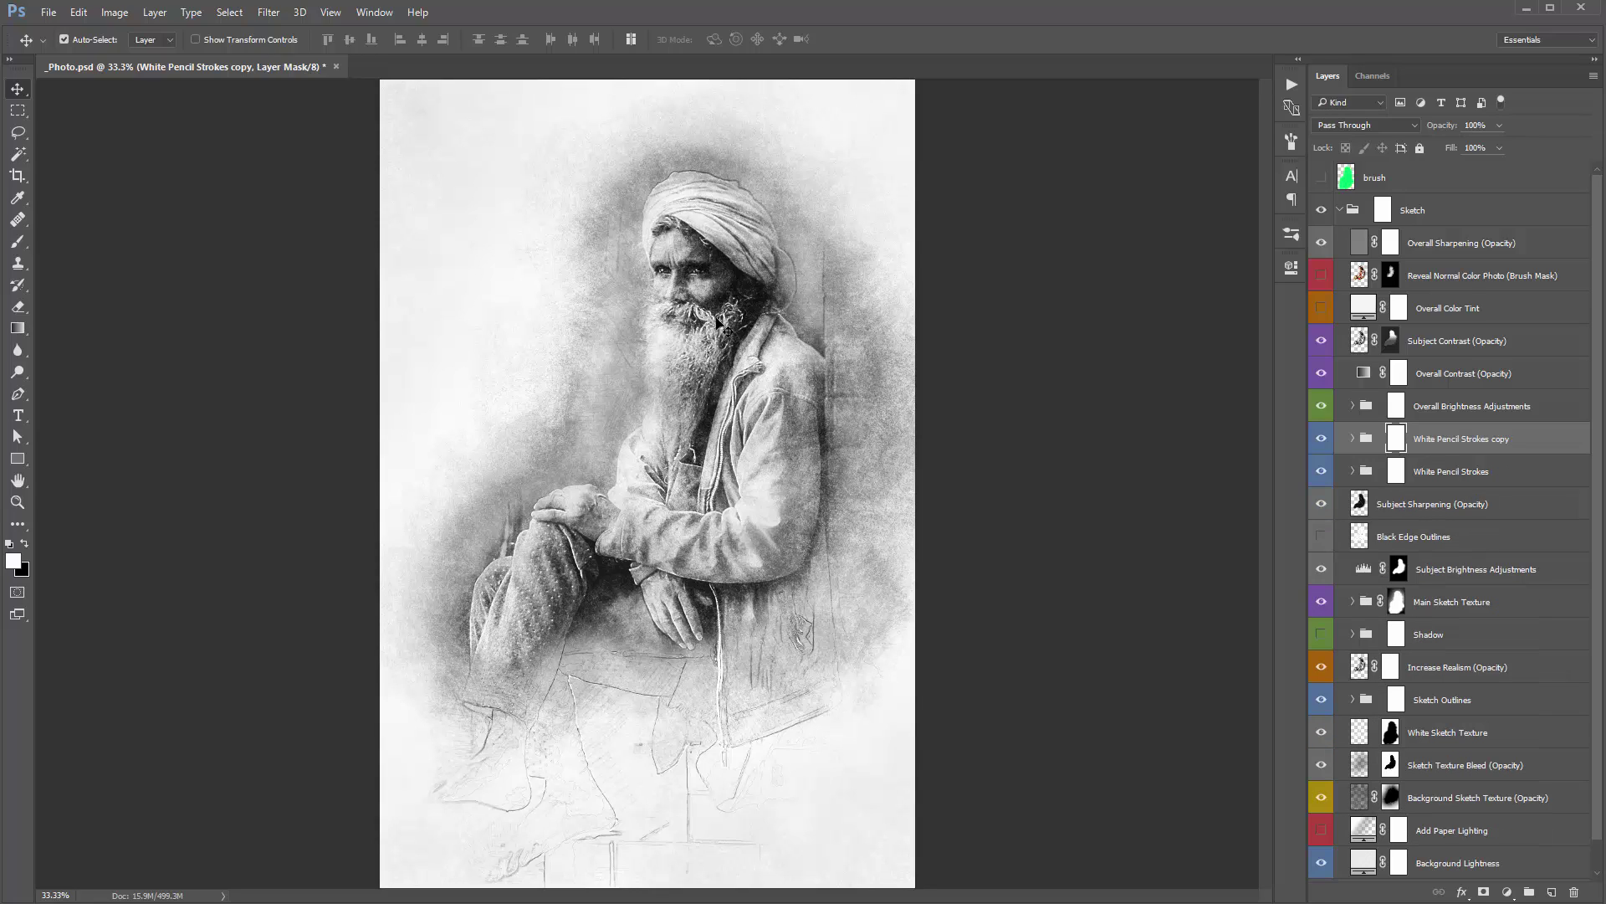
pyautogui.hotkey('ctrl', 'alt', 'z')
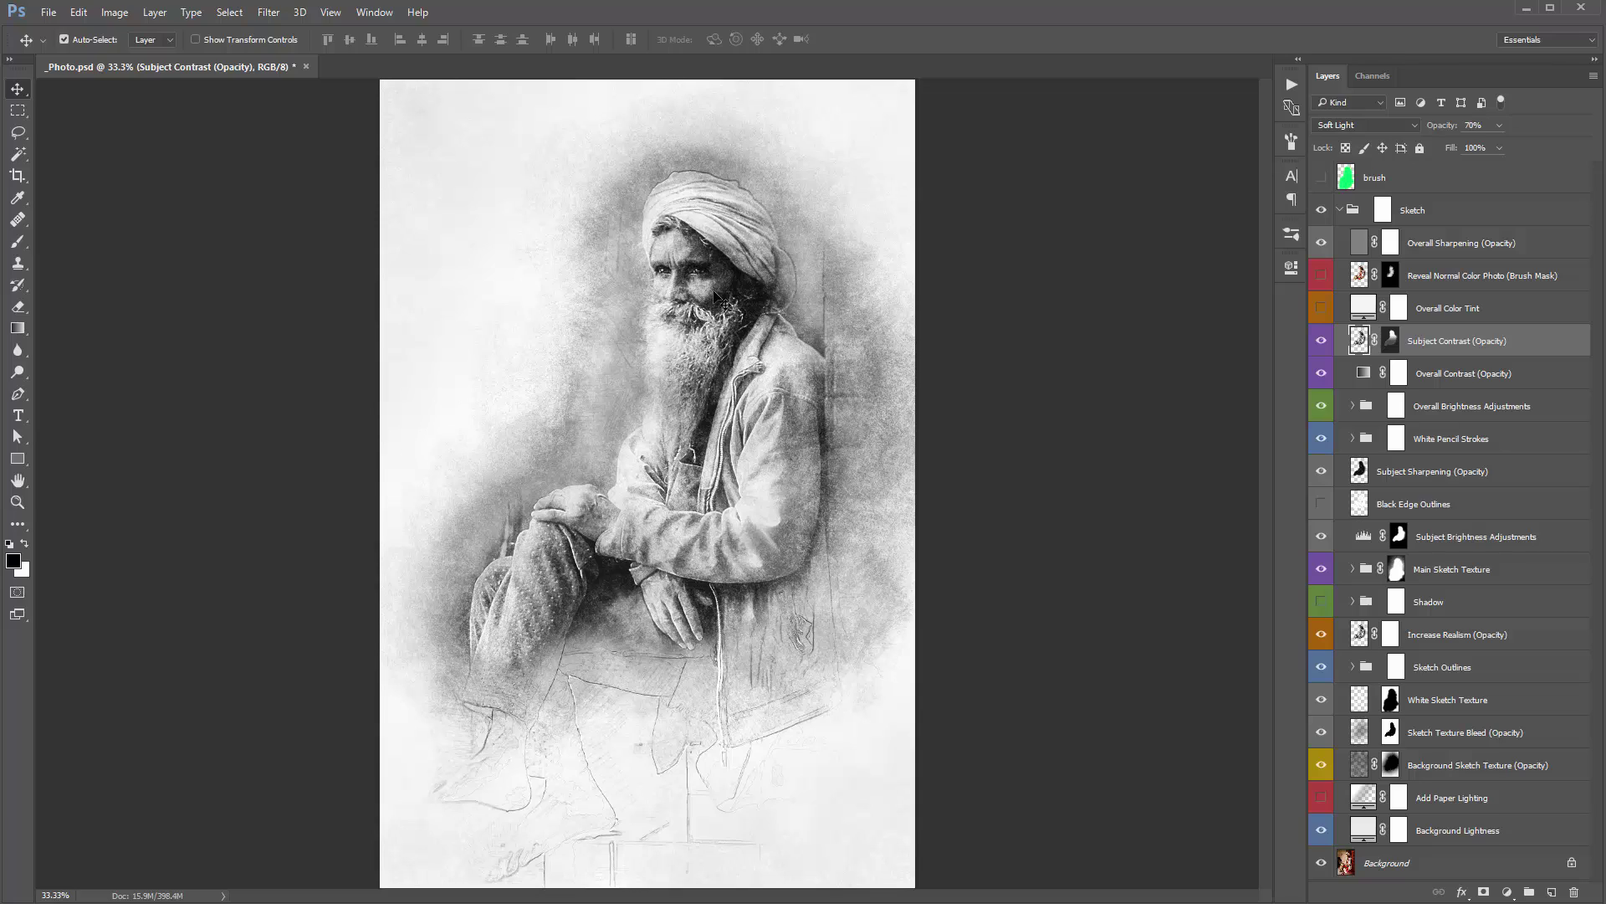
# Step: Reselect the White Pencil Strokes group, hide it, and show it again to check its effect
pyautogui.click(1490, 436)
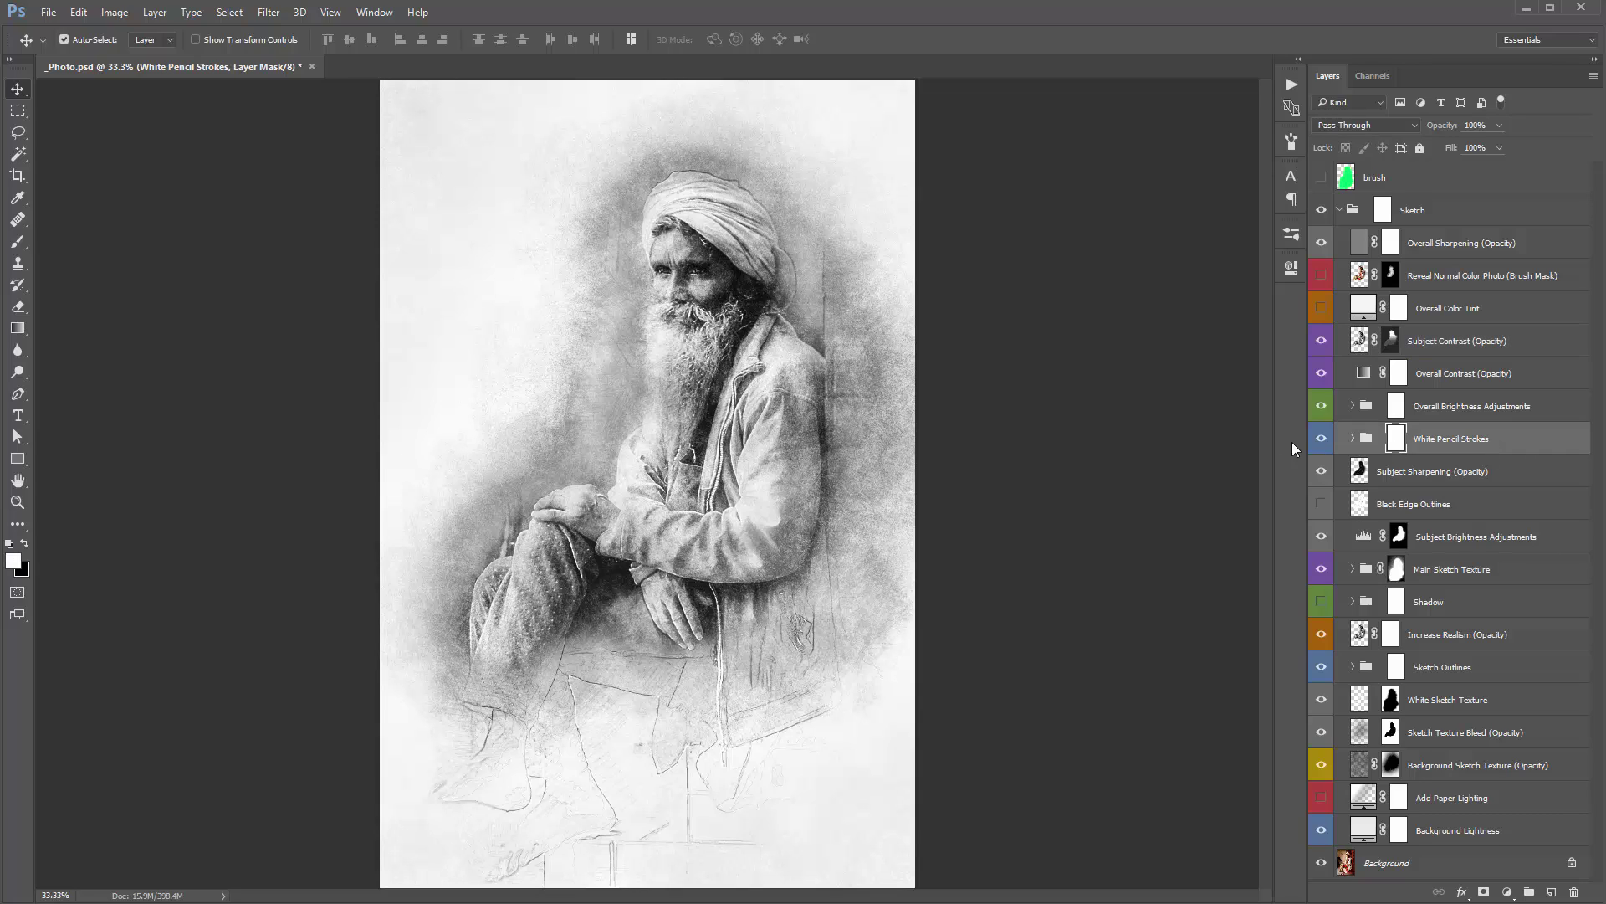
pyautogui.click(1320, 438)
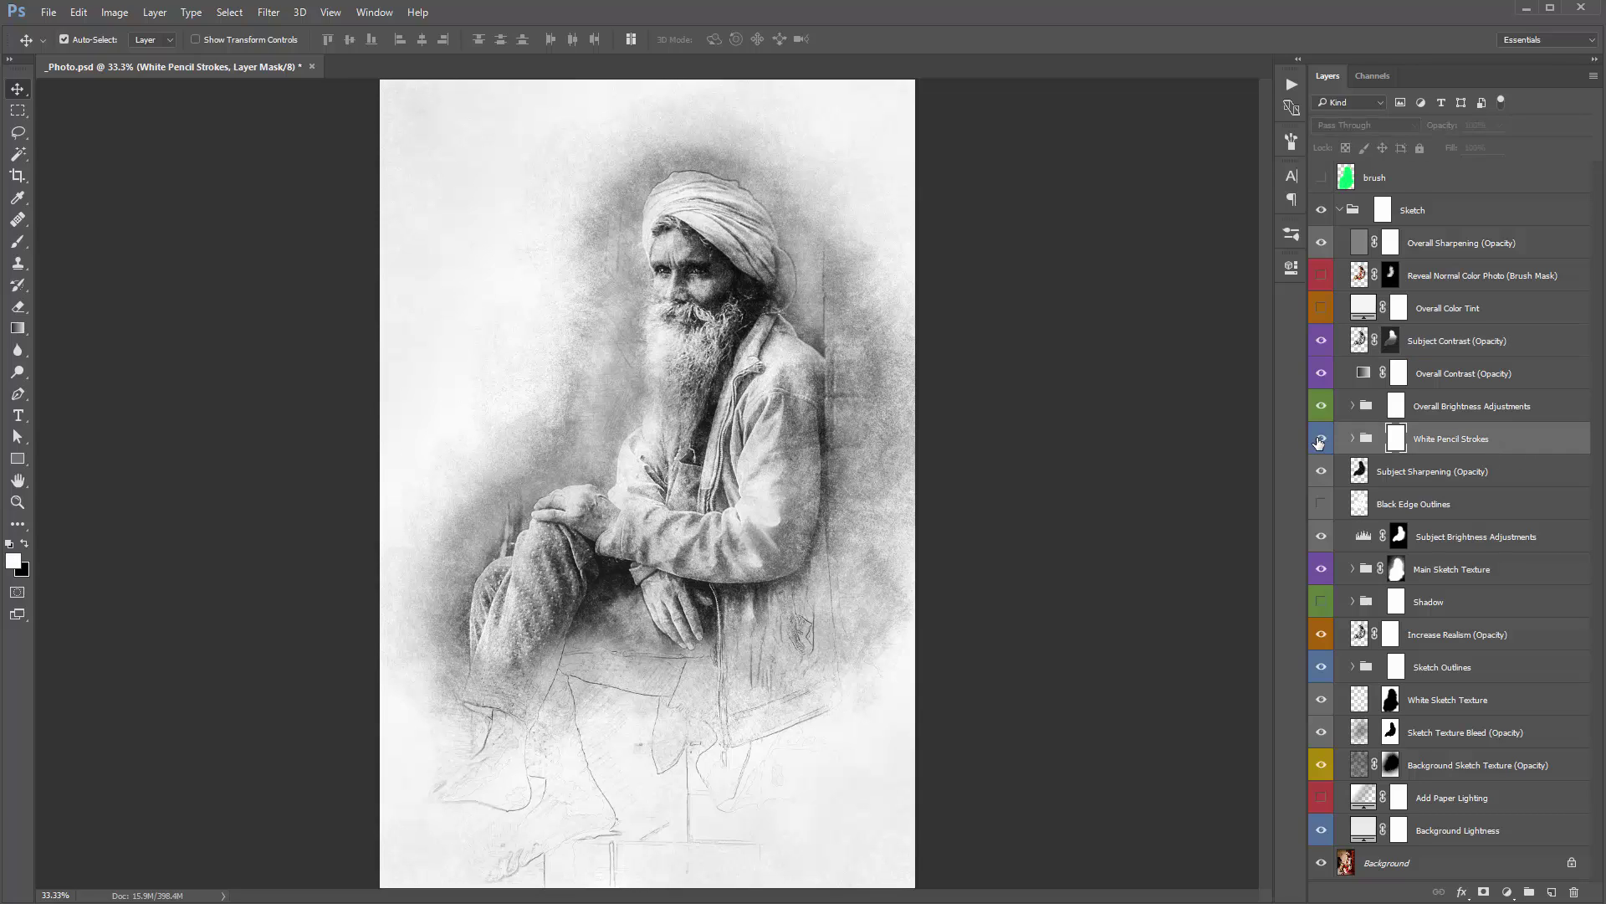
pyautogui.click(1319, 440)
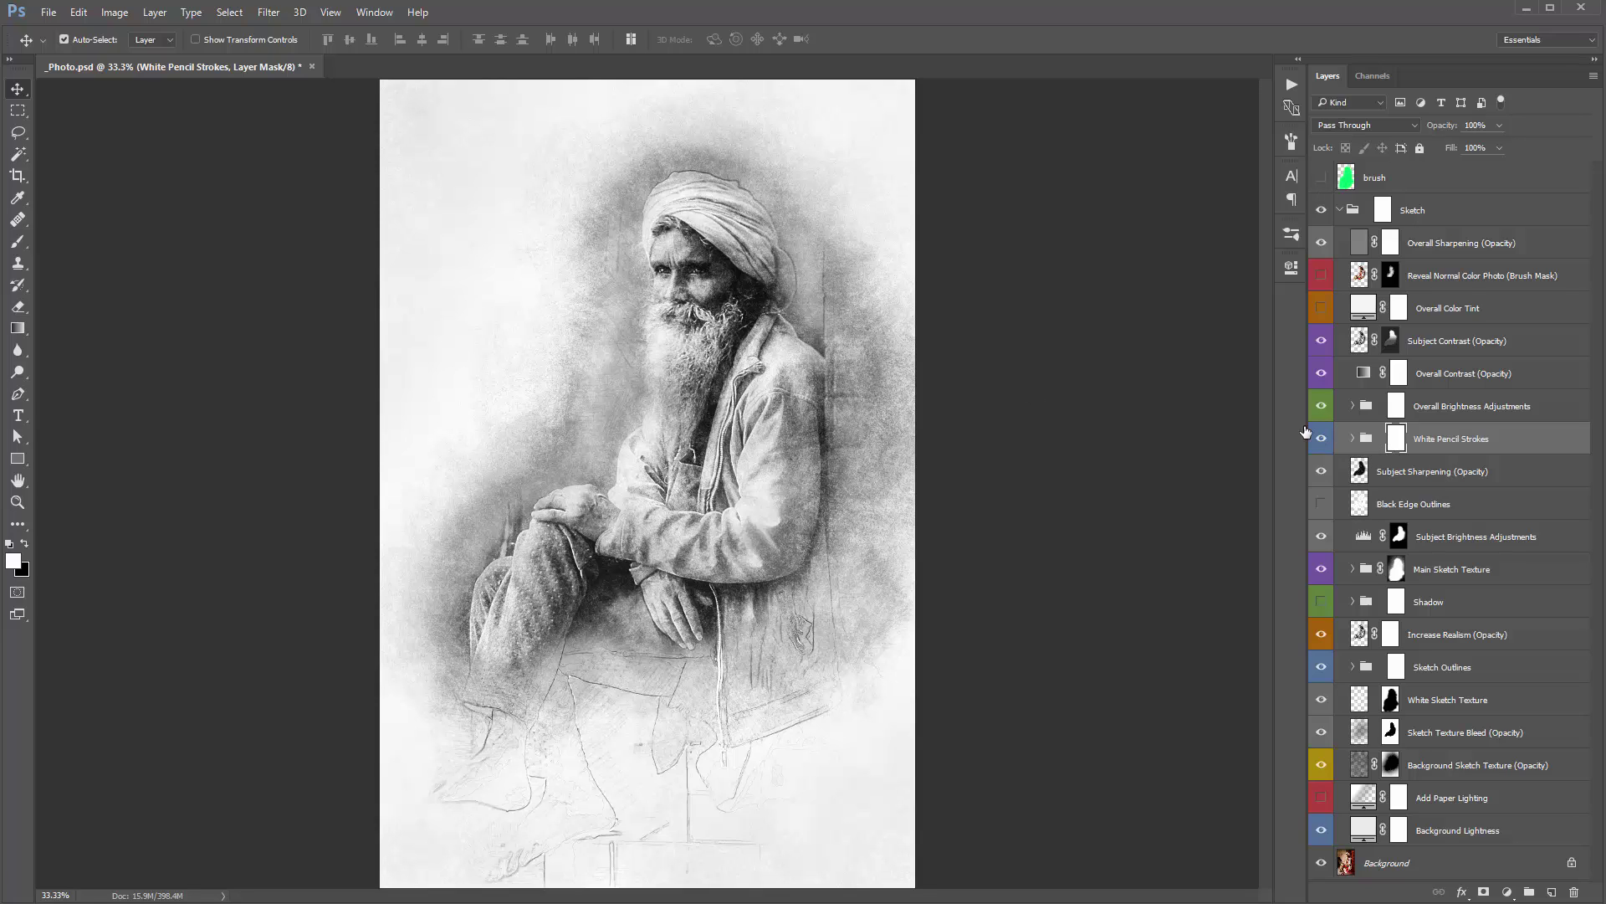
# Step: Try painting black with the 600 px Brush over the sleeve on the White Pencil Strokes mask, and undo the stroke
pyautogui.press('b')
pyautogui.press('x')
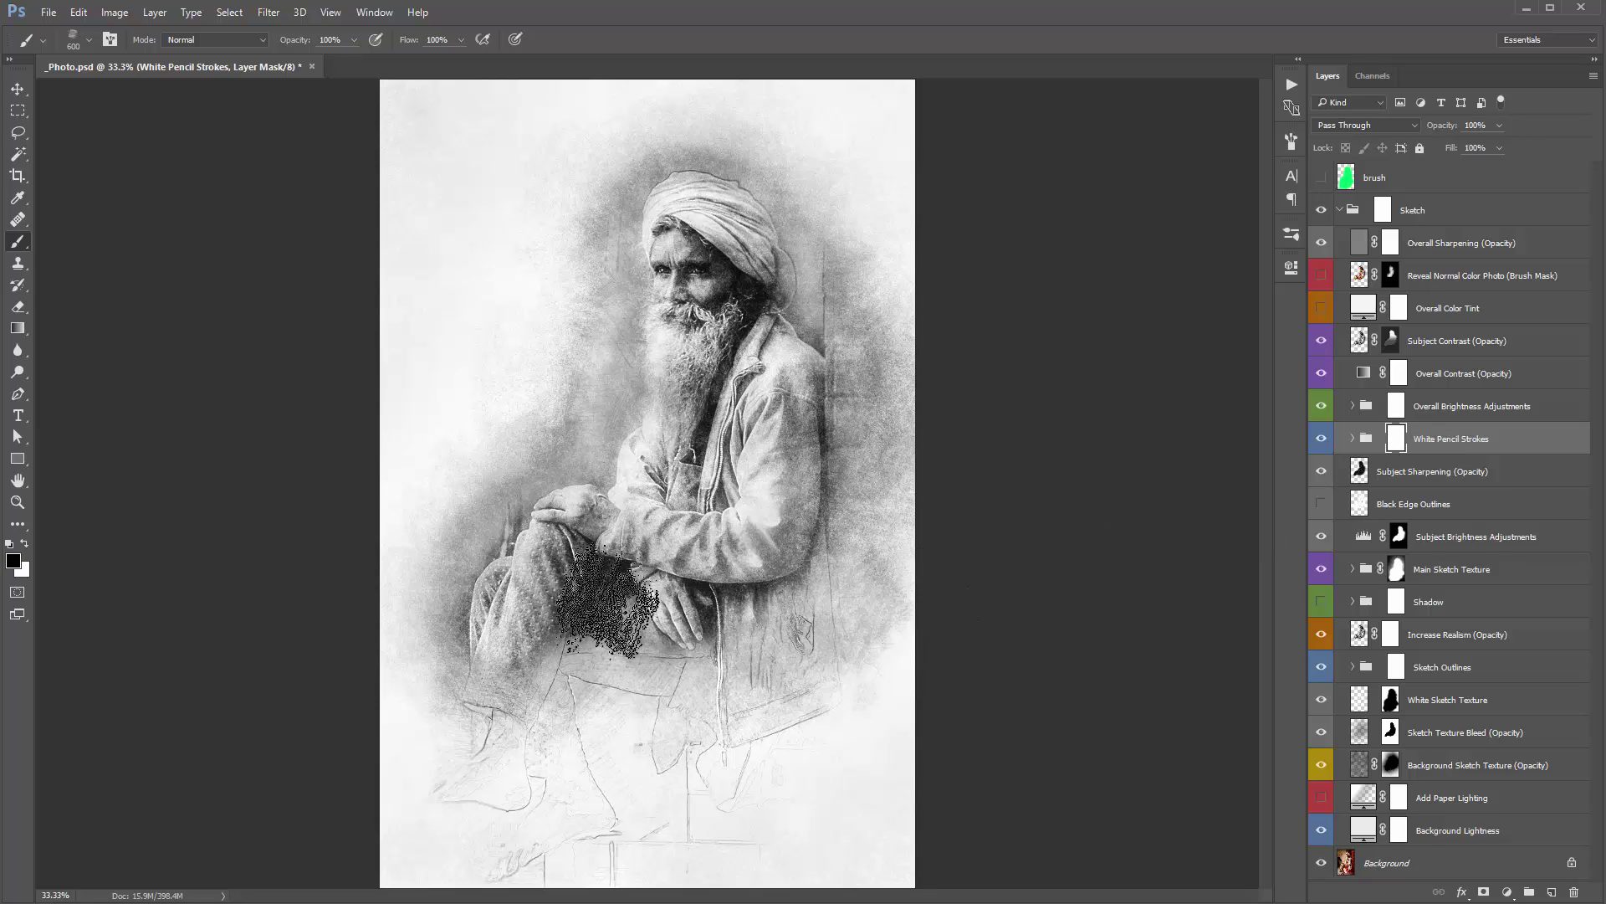
pyautogui.moveTo(706, 496)
pyautogui.mouseDown()
pyautogui.moveTo(807, 483)
pyautogui.moveTo(760, 534)
pyautogui.mouseUp()
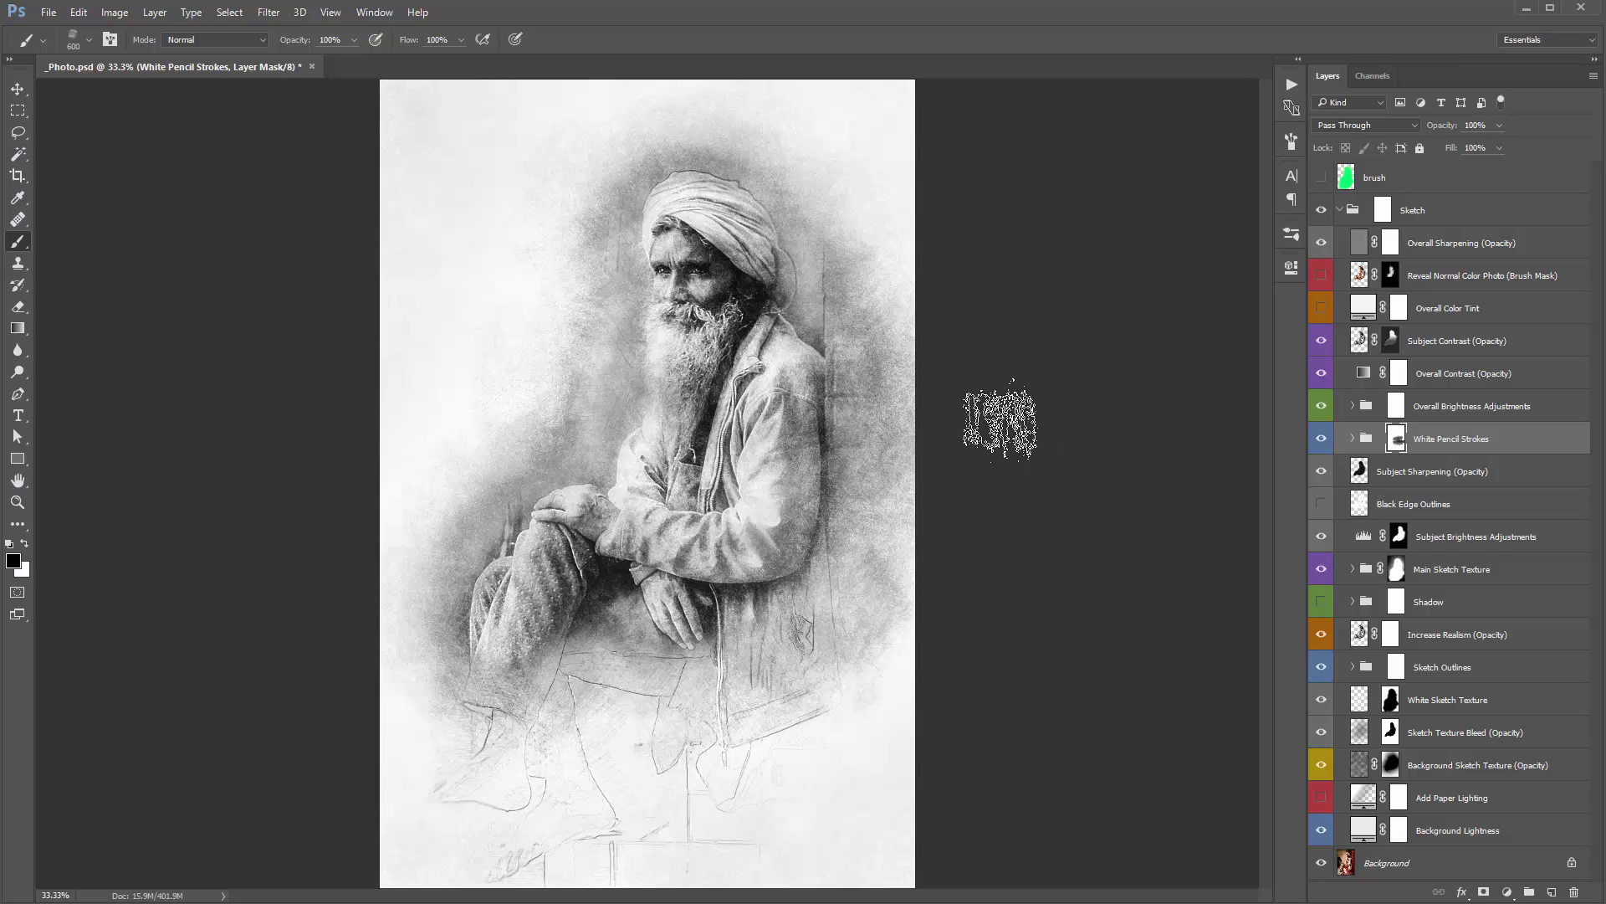
pyautogui.hotkey('ctrl', 'z')
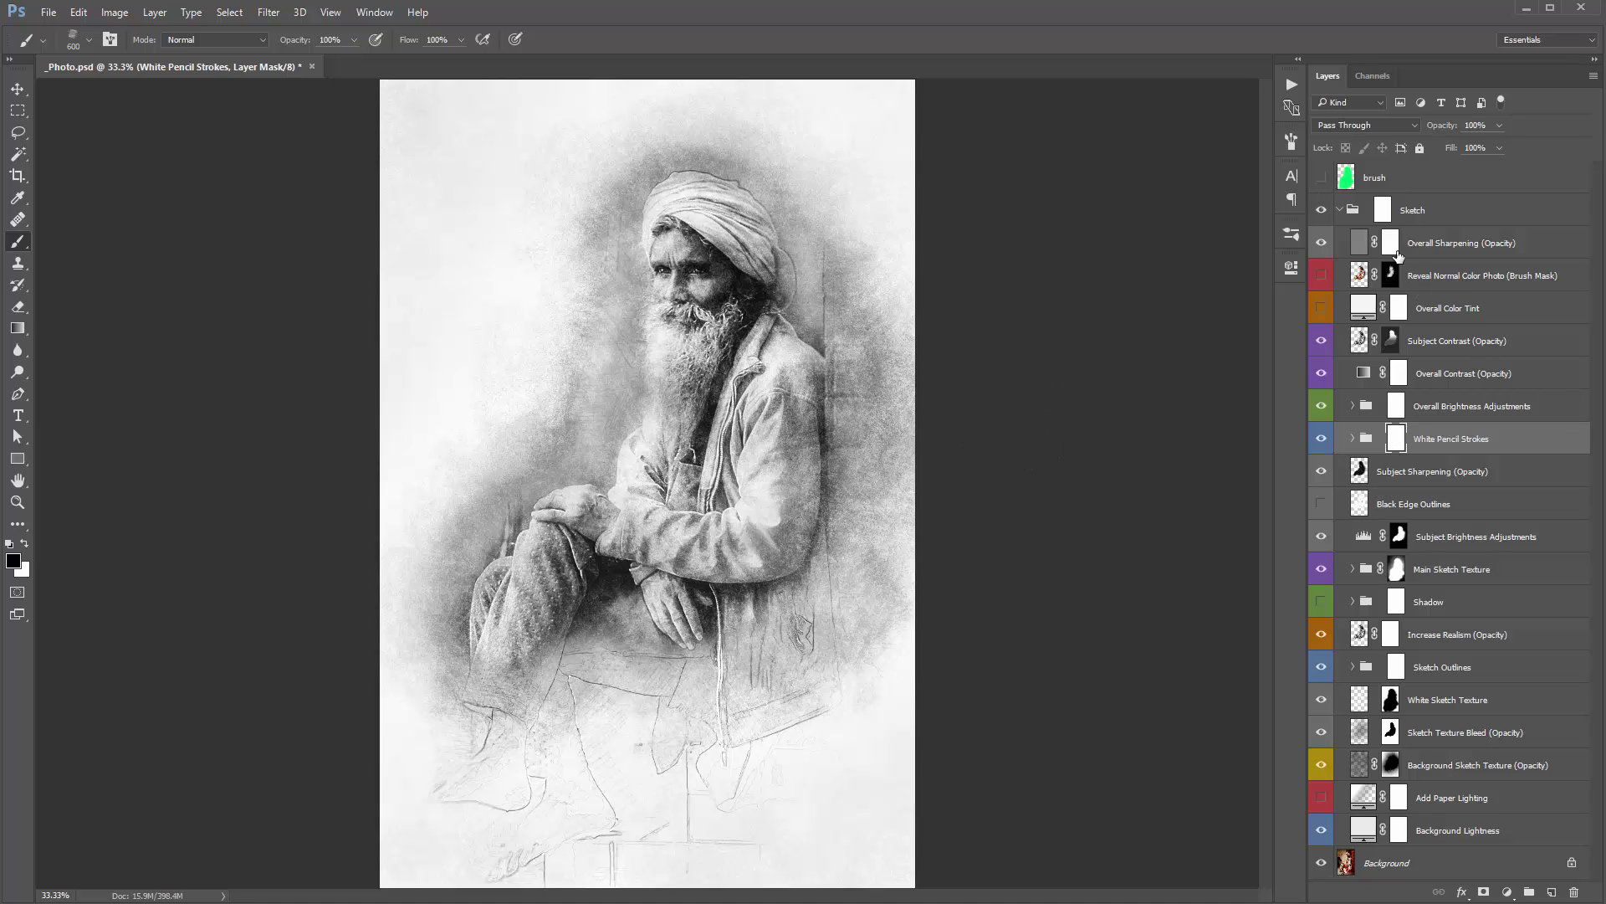
# Step: Review the brush presets while keeping the 600 px textured brush, and switch back to the Move tool
pyautogui.rightClick(577, 284)
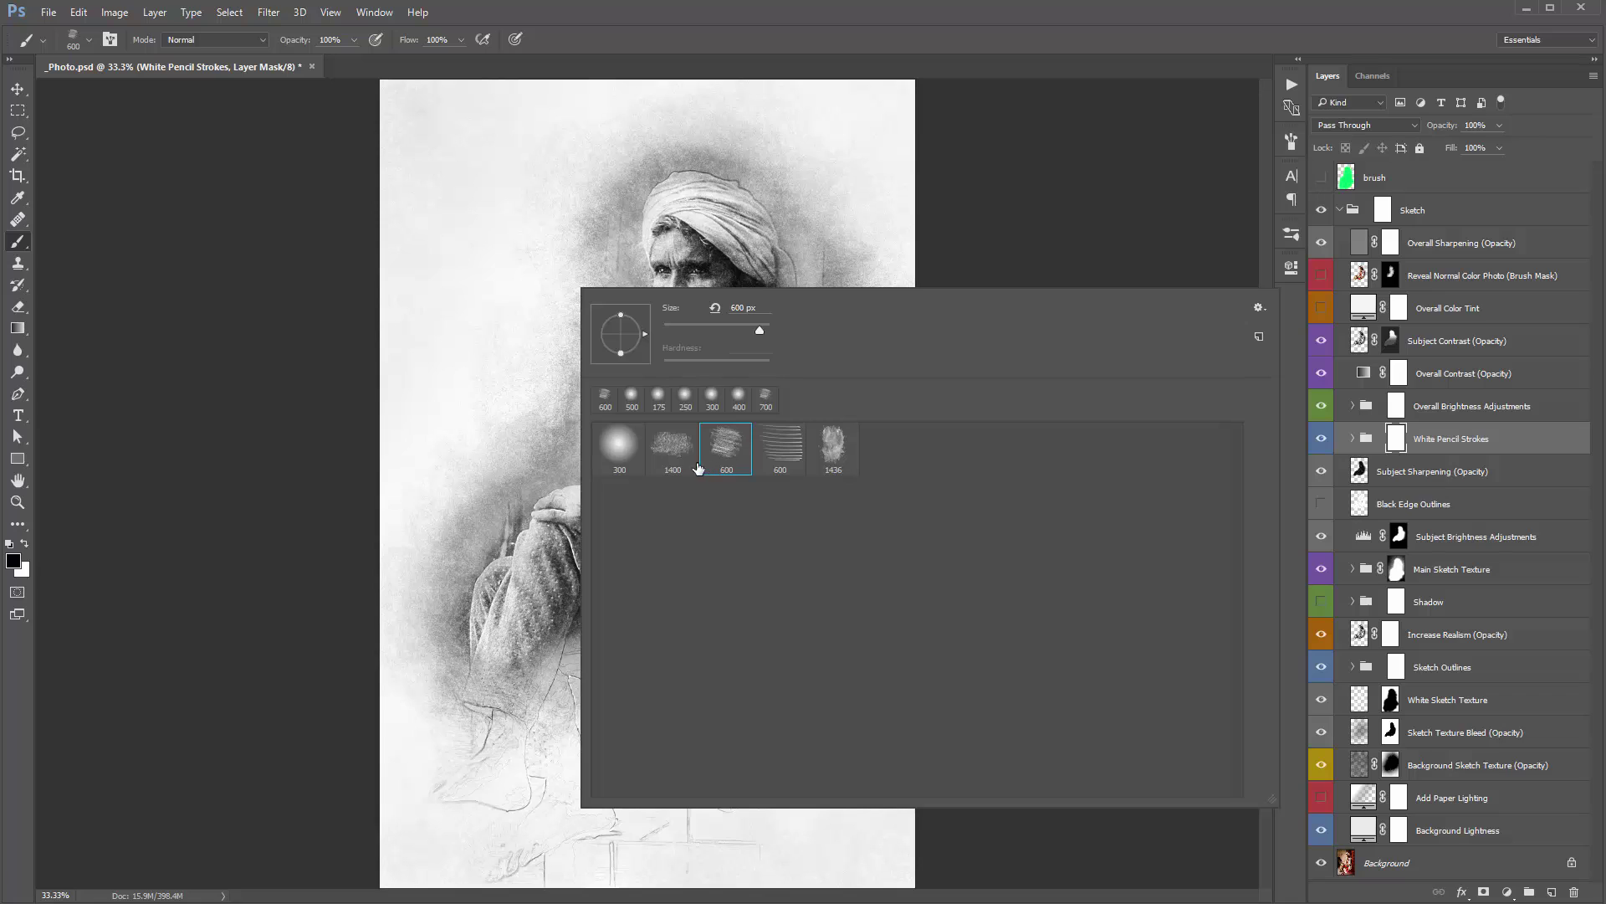
pyautogui.click(721, 456)
pyautogui.press('Return')
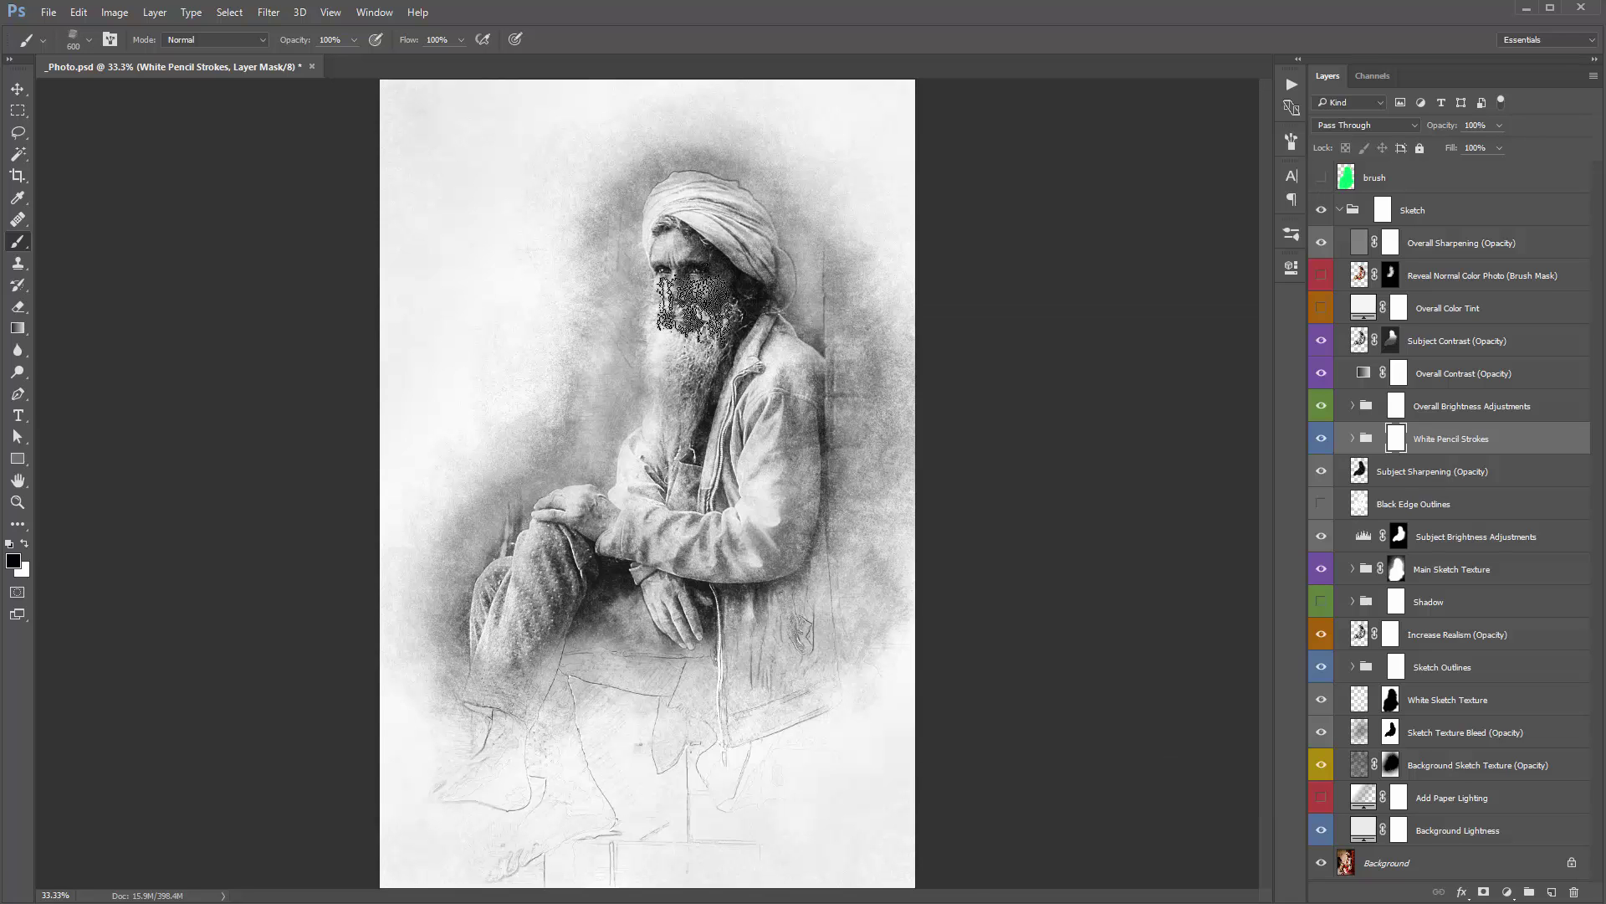
pyautogui.rightClick(694, 306)
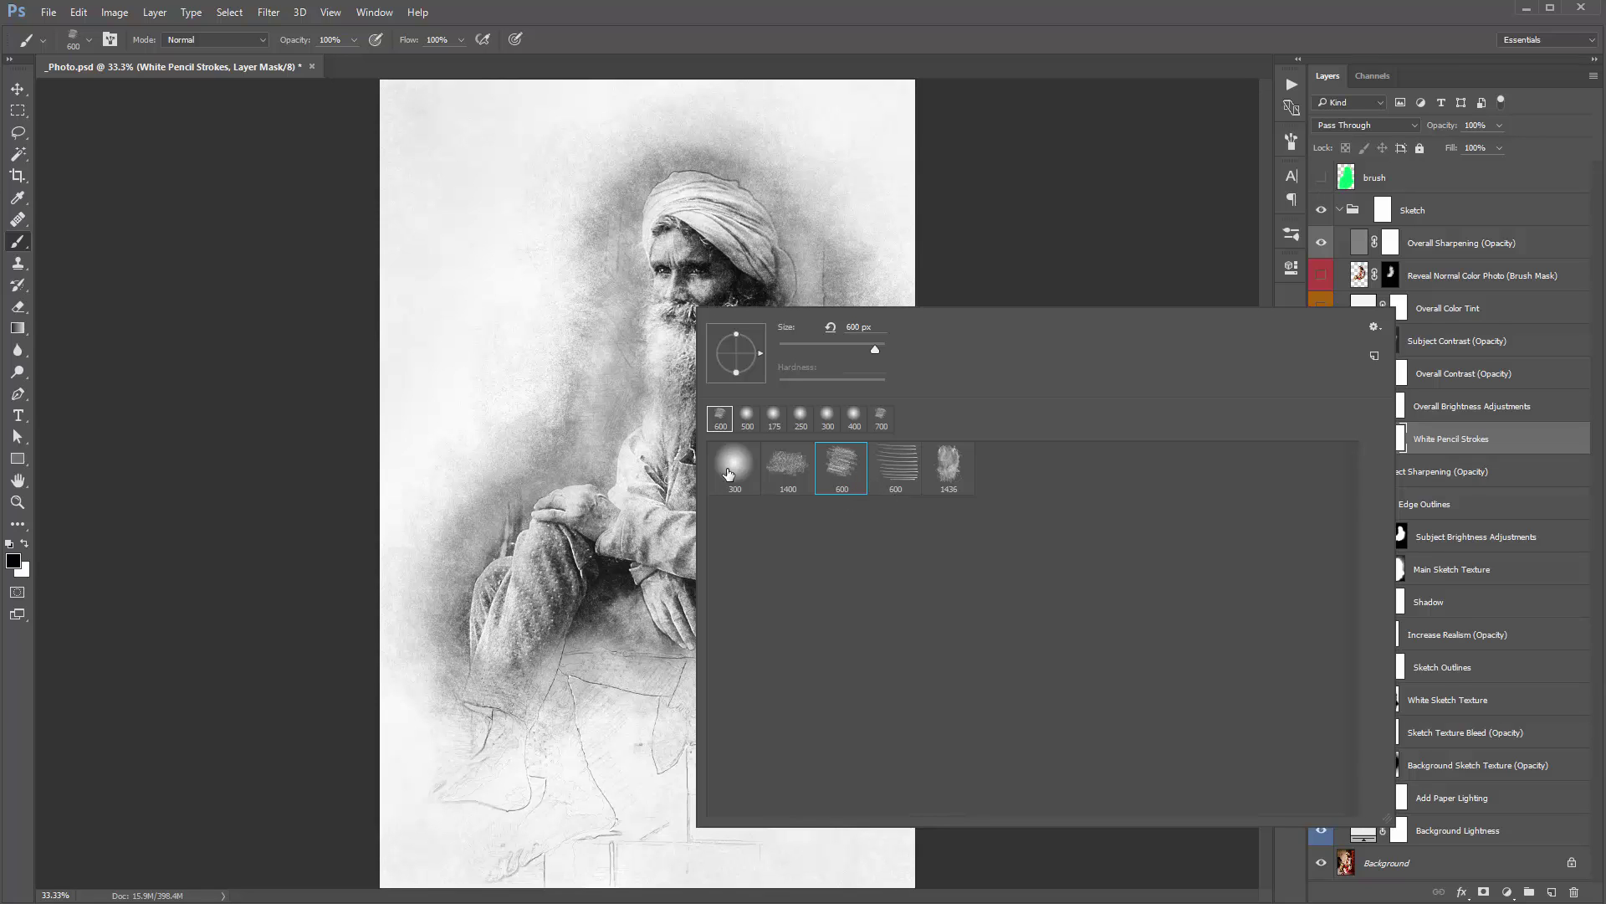
pyautogui.press('Return')
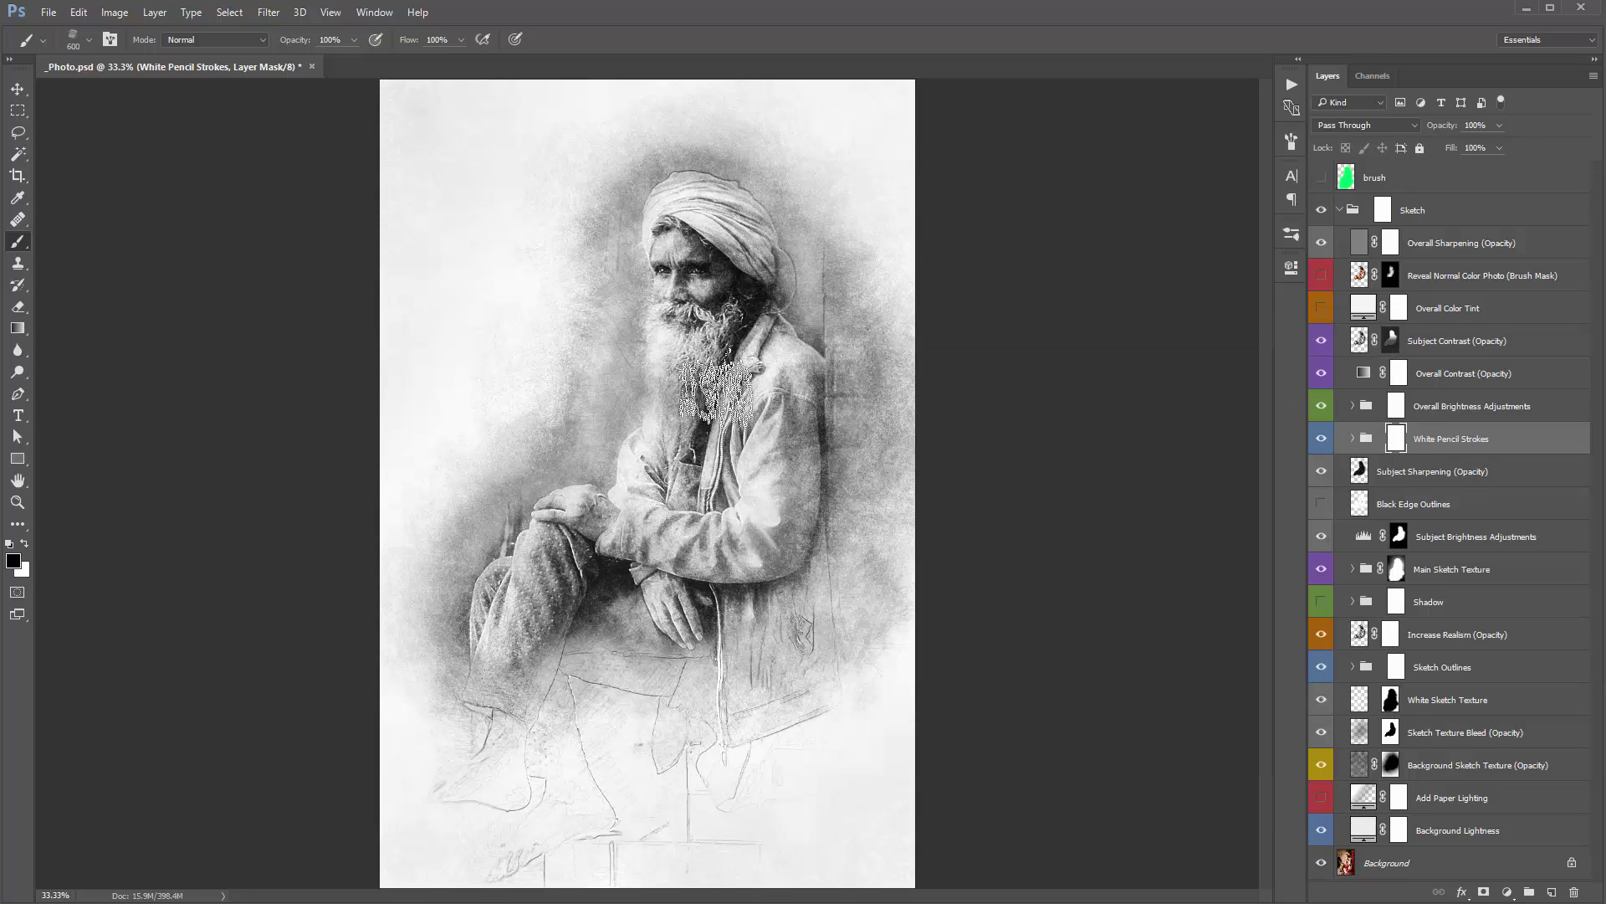
pyautogui.rightClick(718, 391)
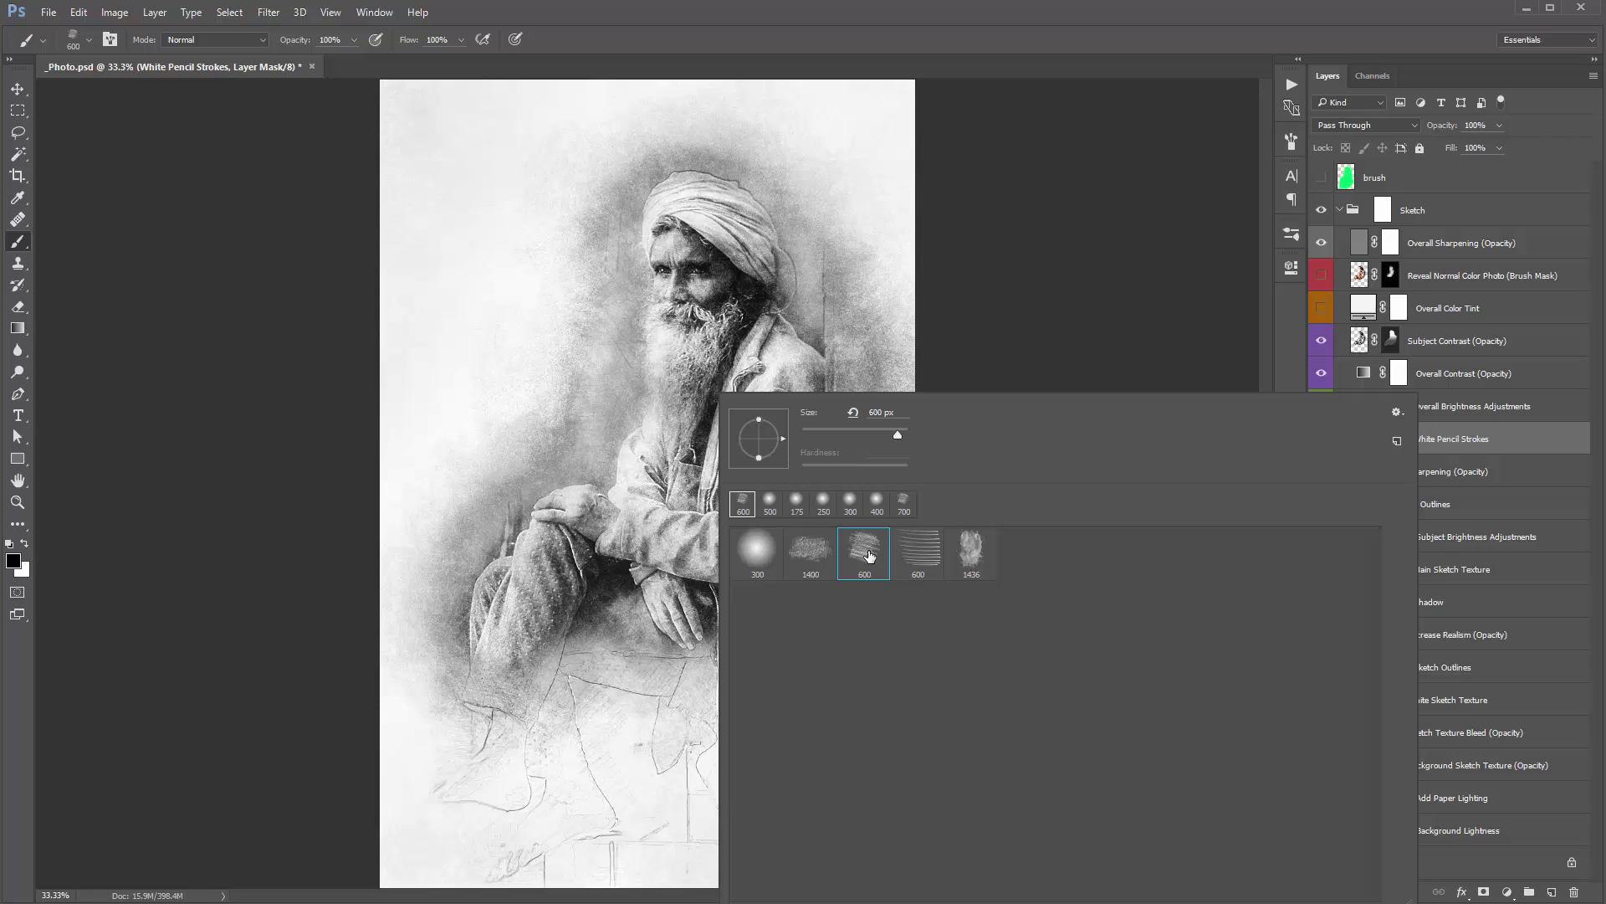
pyautogui.press('Return')
pyautogui.press('v')
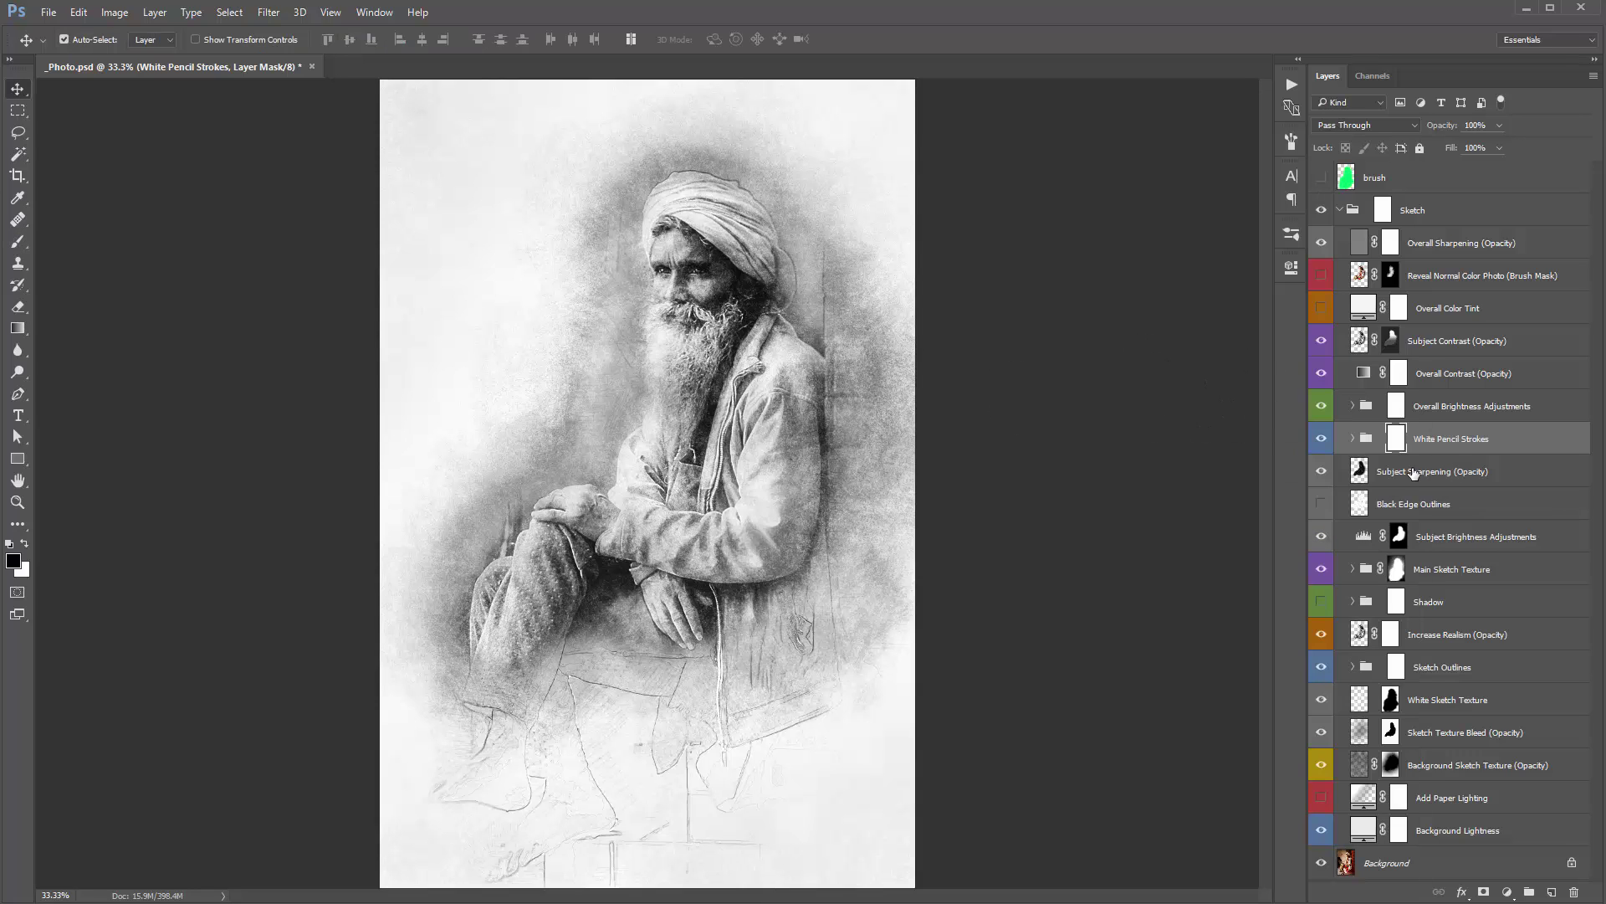
# Step: Select the Subject Sharpening (Opacity) layer, try changing its opacity, and undo the change
pyautogui.click(1358, 473)
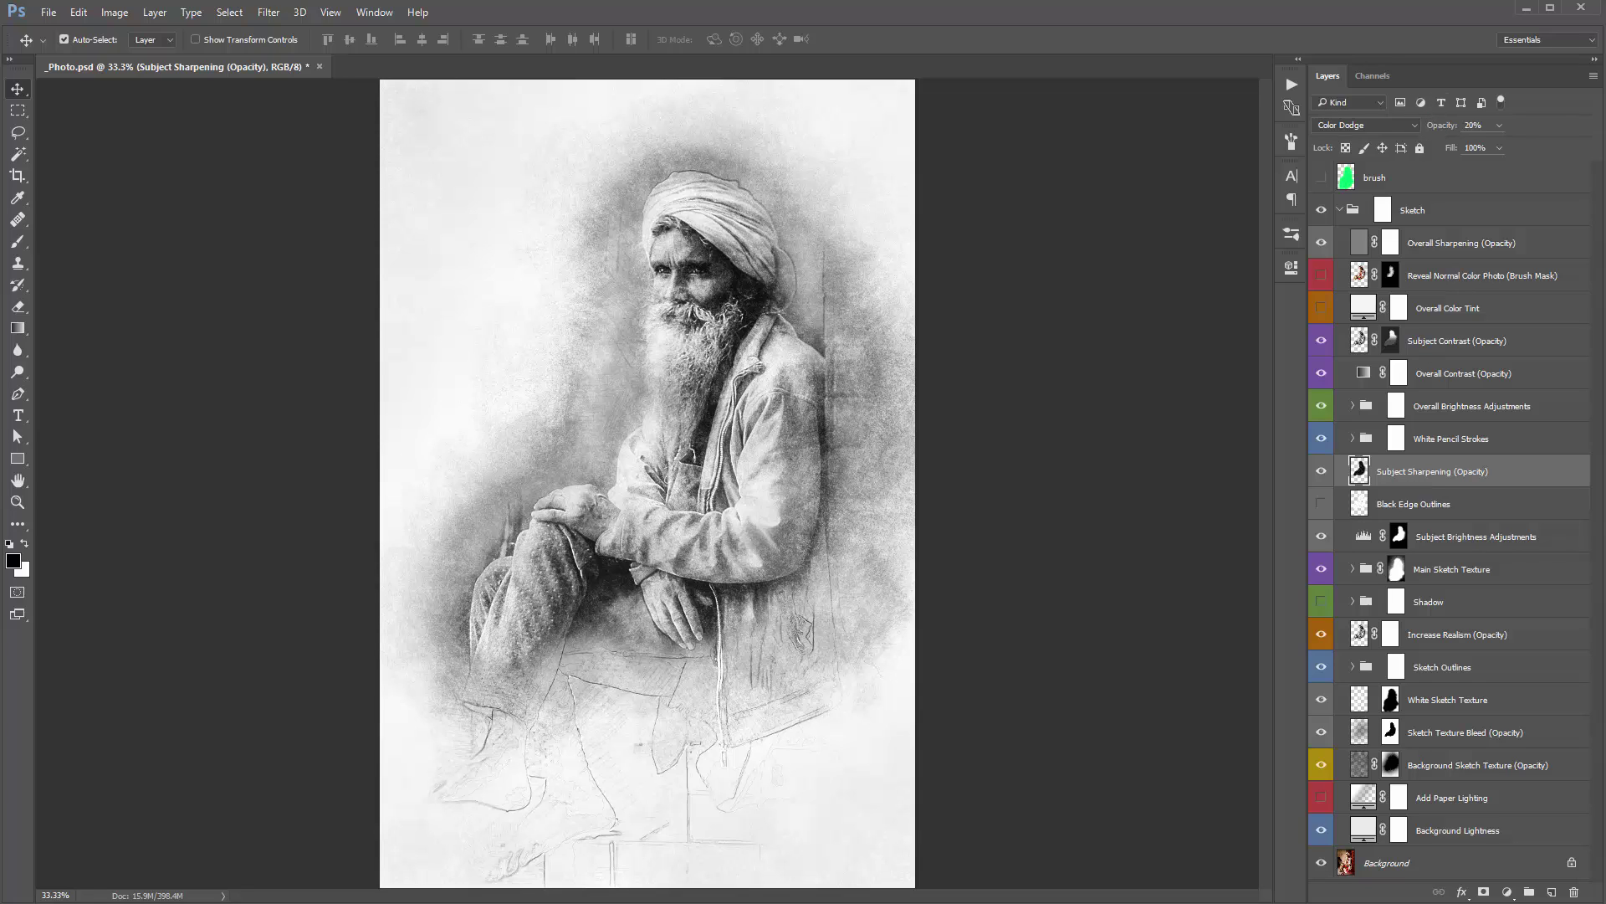
pyautogui.moveTo(1441, 125)
pyautogui.mouseDown()
pyautogui.moveTo(1547, 133)
pyautogui.moveTo(281, 192)
pyautogui.moveTo(304, 198)
pyautogui.mouseUp()
pyautogui.moveTo(1442, 126); pyautogui.dragTo(215, 158)
pyautogui.hotkey('ctrl', 'z')
# Step: Select the Black Edge Outlines layer and toggle its visibility repeatedly to compare the sketch with and without the dark outlines
pyautogui.click(1378, 507)
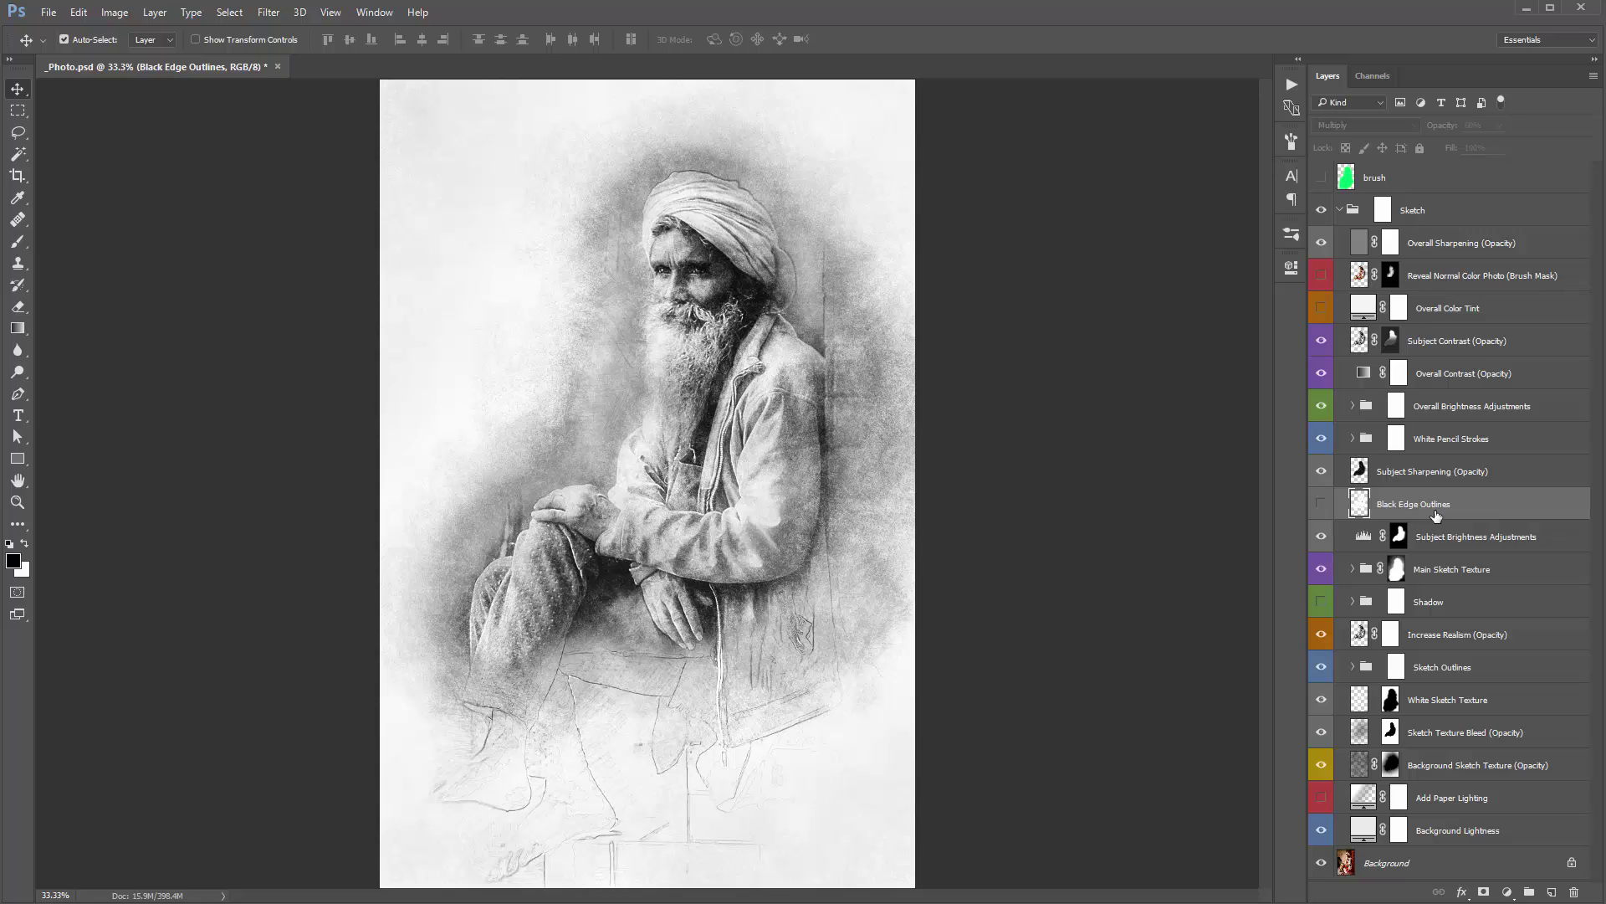
pyautogui.click(1321, 504)
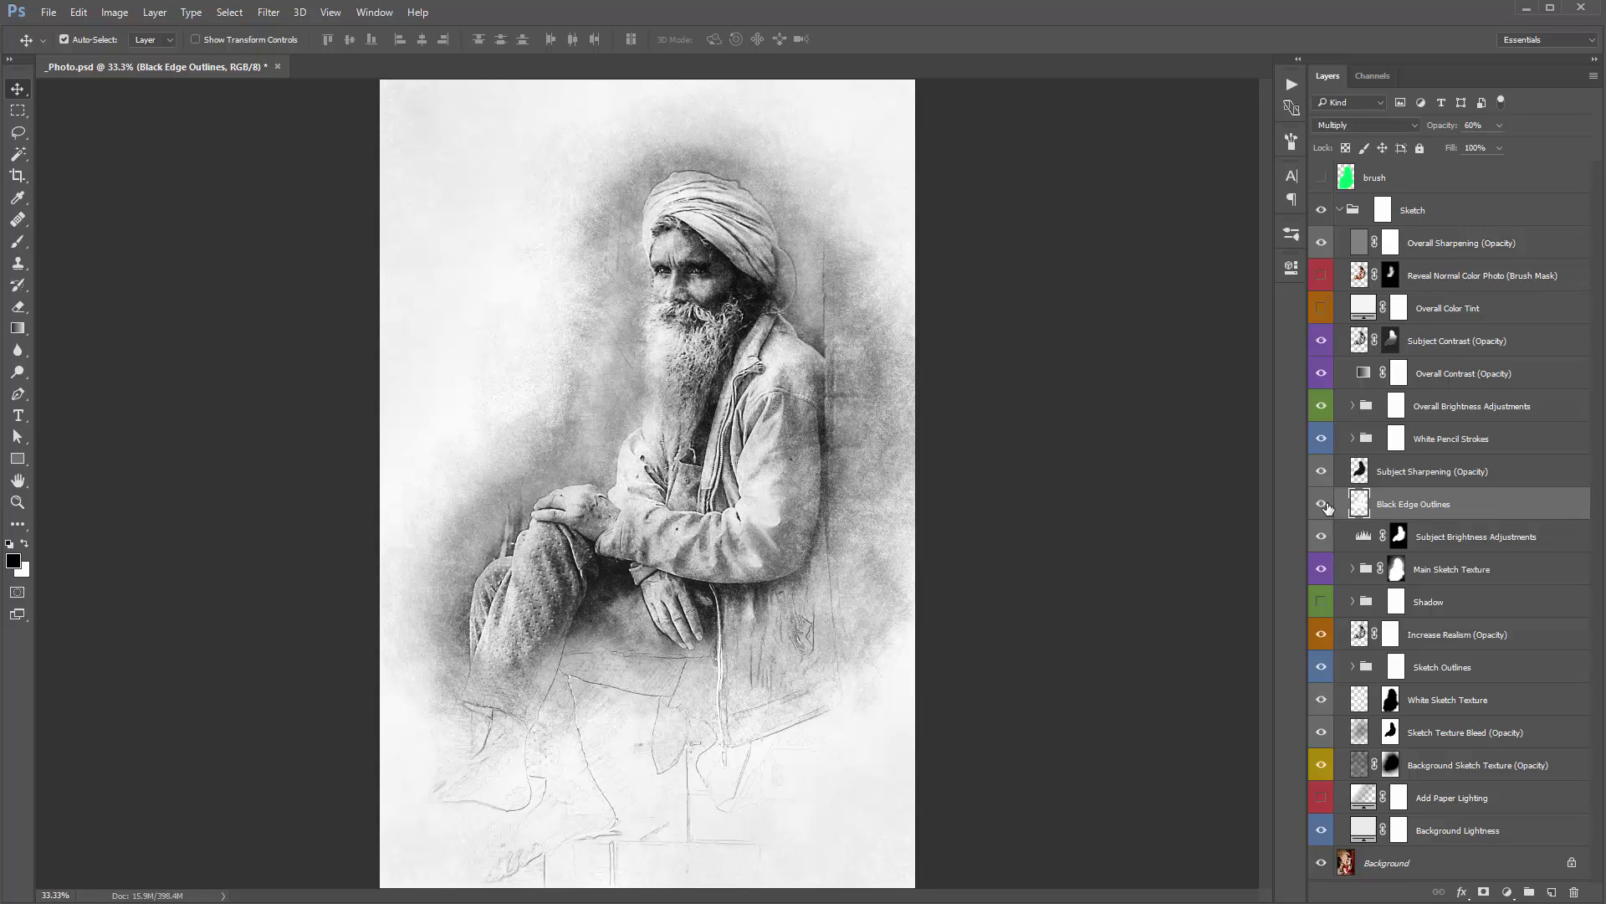
pyautogui.click(1326, 506)
pyautogui.click(1327, 506)
pyautogui.click(1323, 505)
pyautogui.click(1324, 505)
pyautogui.click(1324, 504)
pyautogui.click(1324, 505)
pyautogui.click(1330, 505)
pyautogui.click(1331, 505)
# Step: Try adding a layer mask to Black Edge Outlines, undo it, and hide the layer
pyautogui.click(1485, 891)
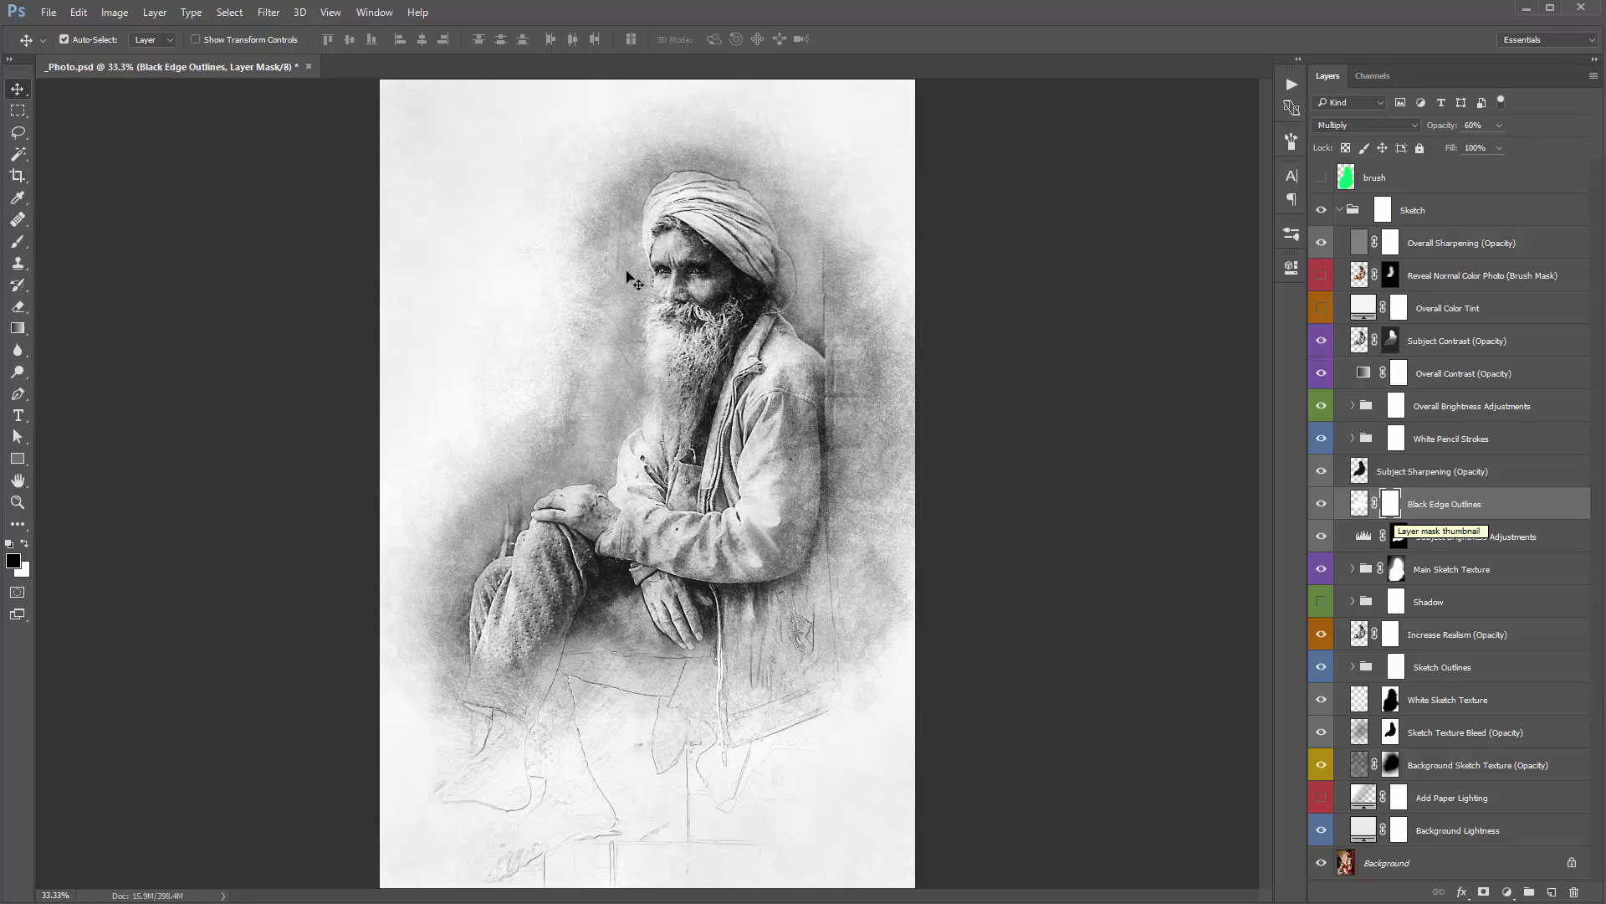
pyautogui.hotkey('ctrl', 'z')
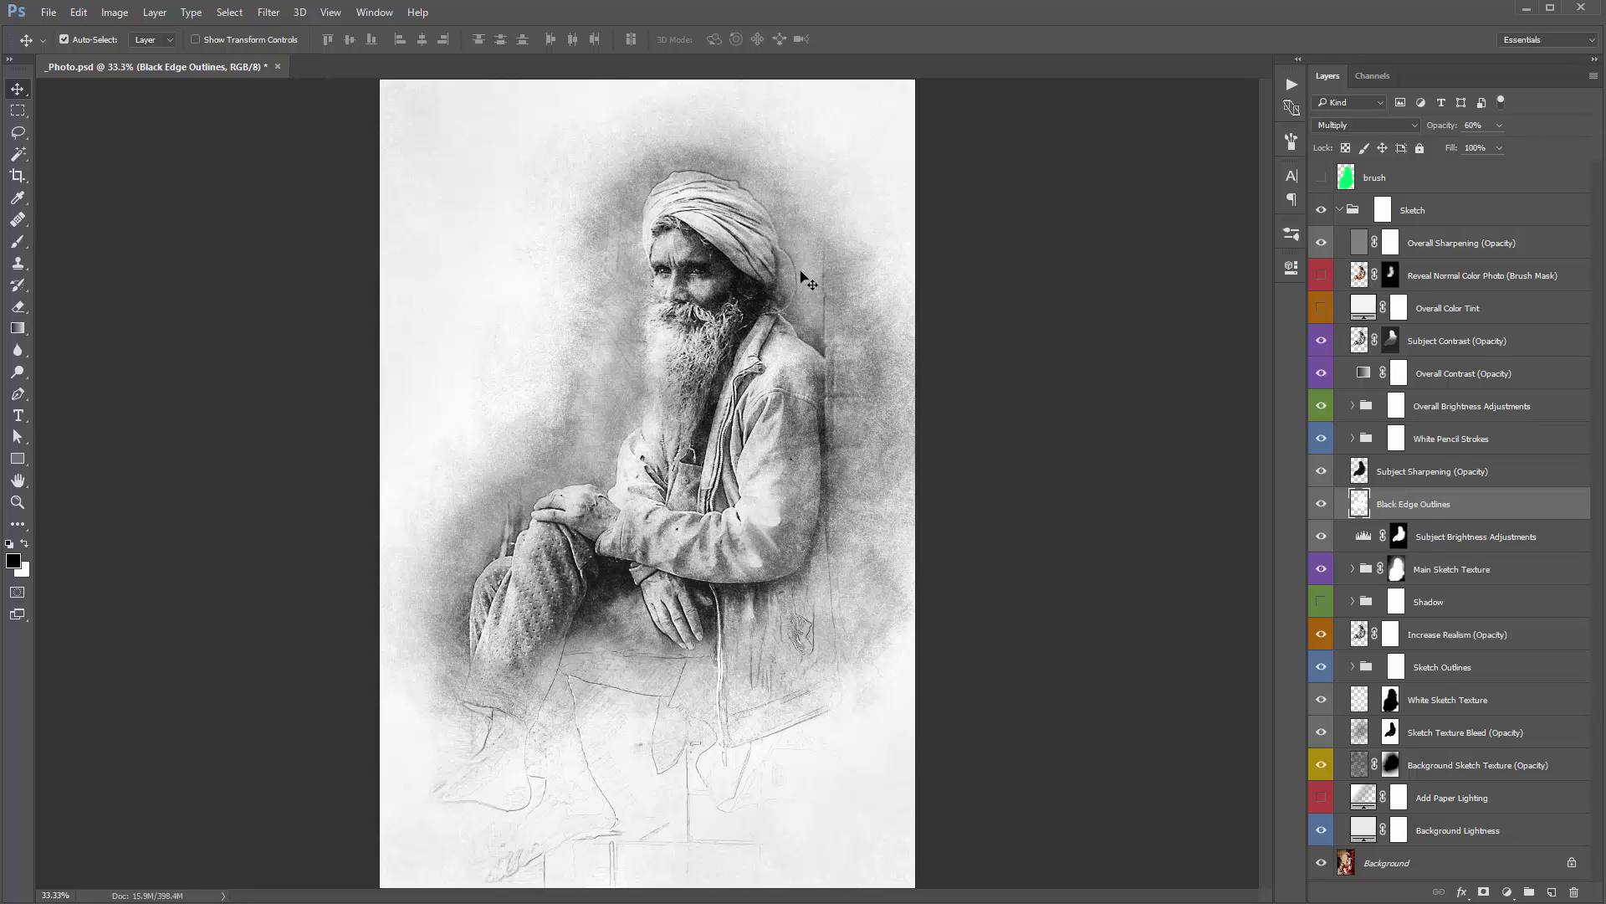
pyautogui.click(1321, 504)
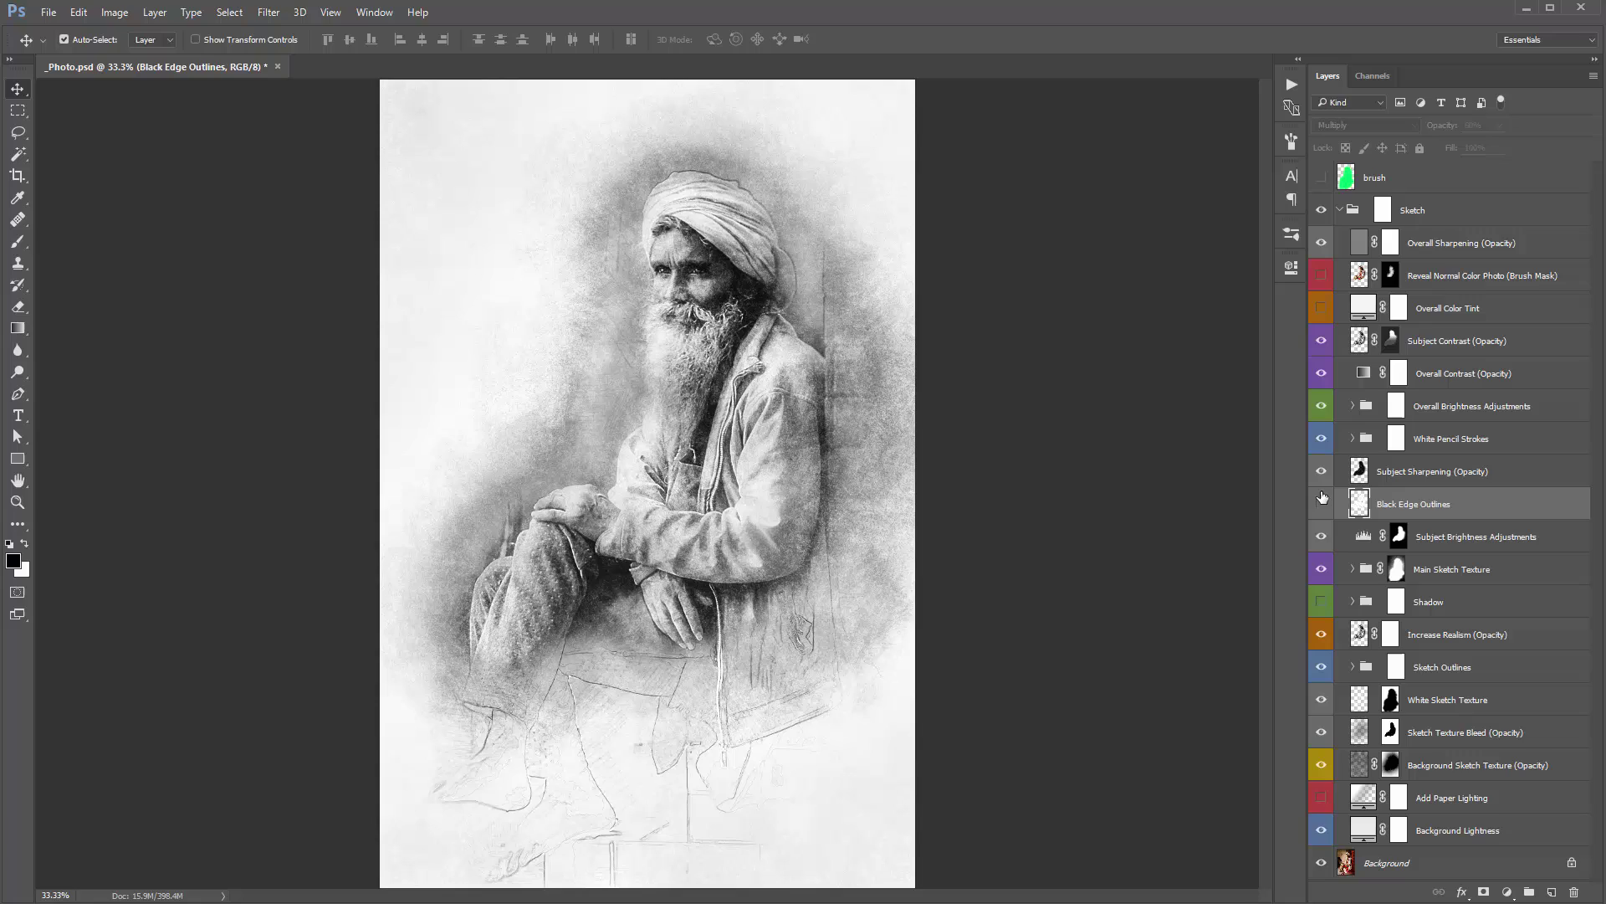
# Step: Try darkening the midtones in the Subject Brightness Adjustments levels, restore them, and close the adjustment's properties
pyautogui.click(1457, 538)
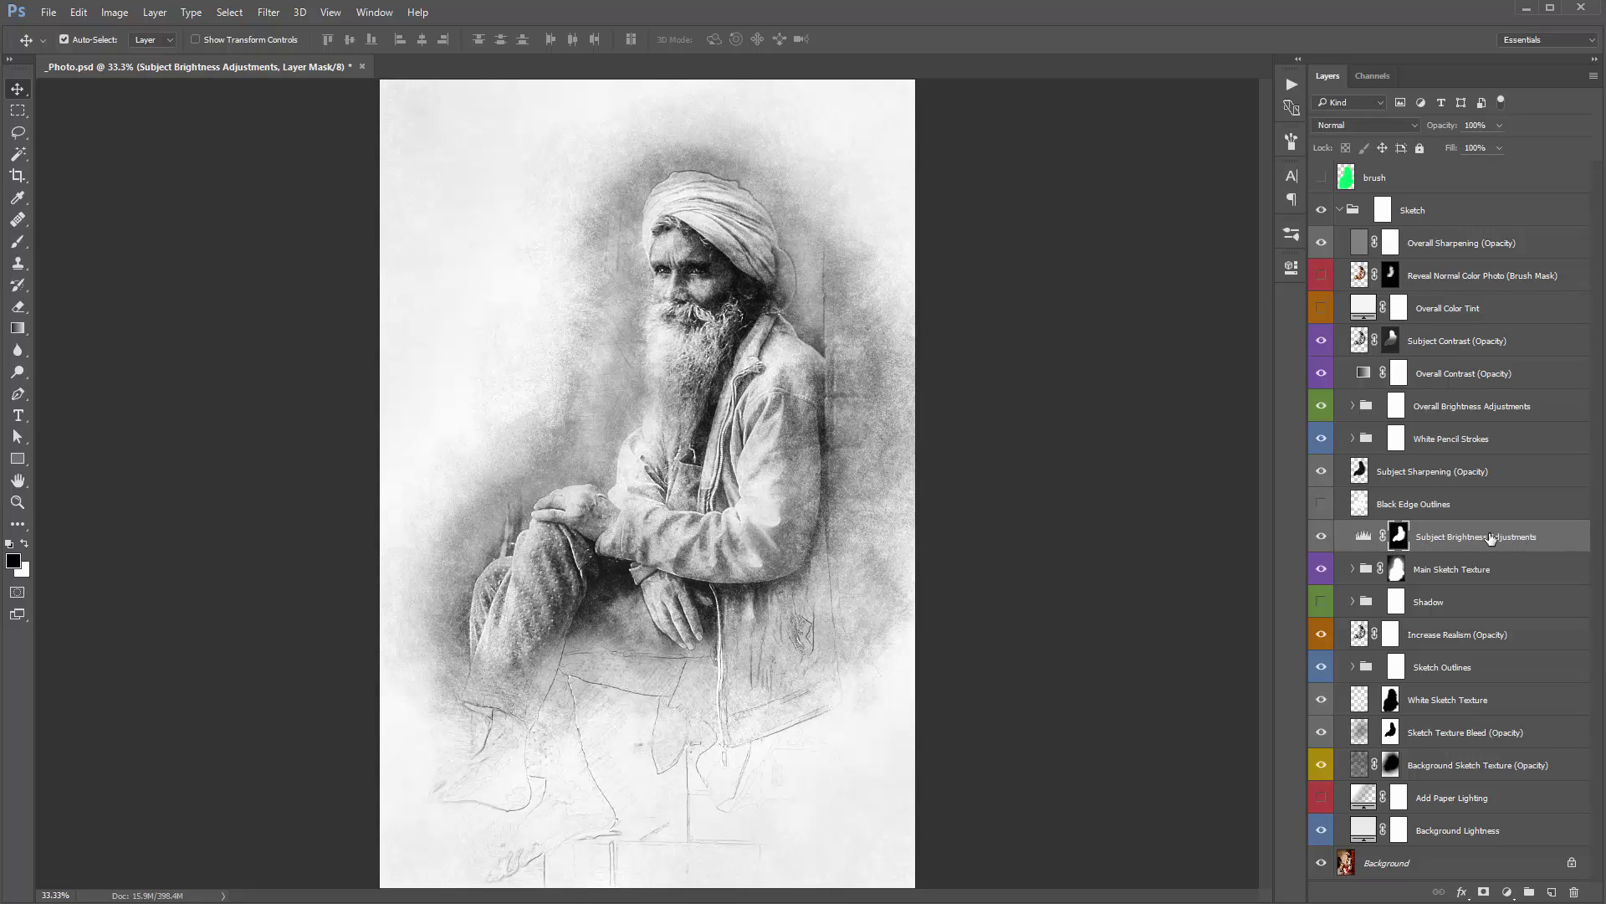
pyautogui.click(1364, 536)
pyautogui.doubleClick(1366, 538)
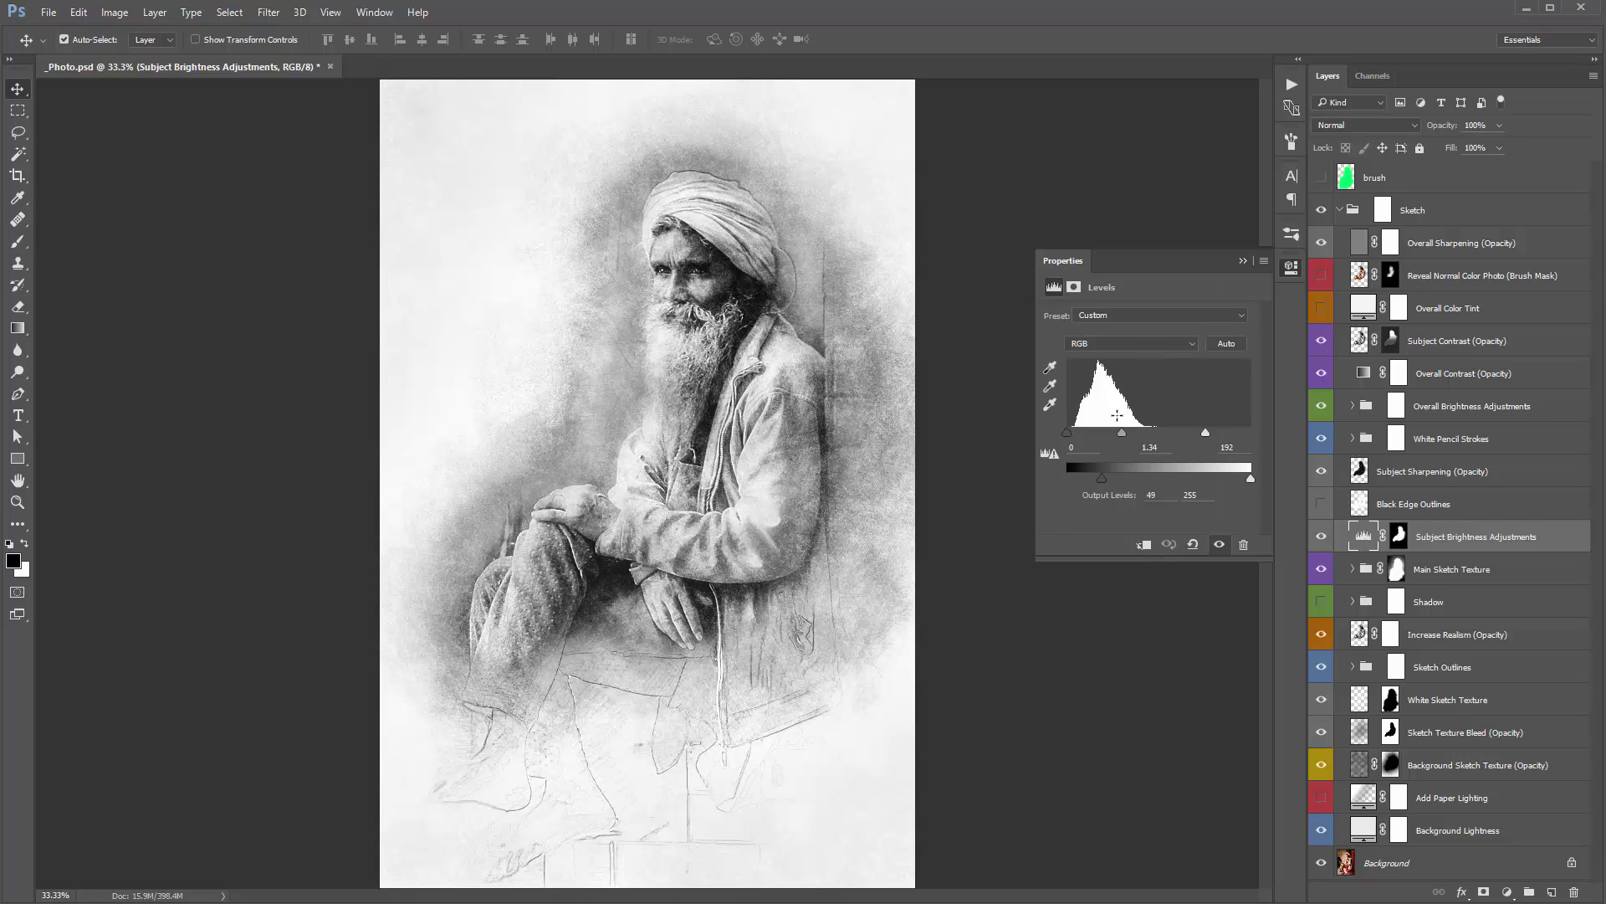
pyautogui.moveTo(1122, 432); pyautogui.dragTo(1156, 433)
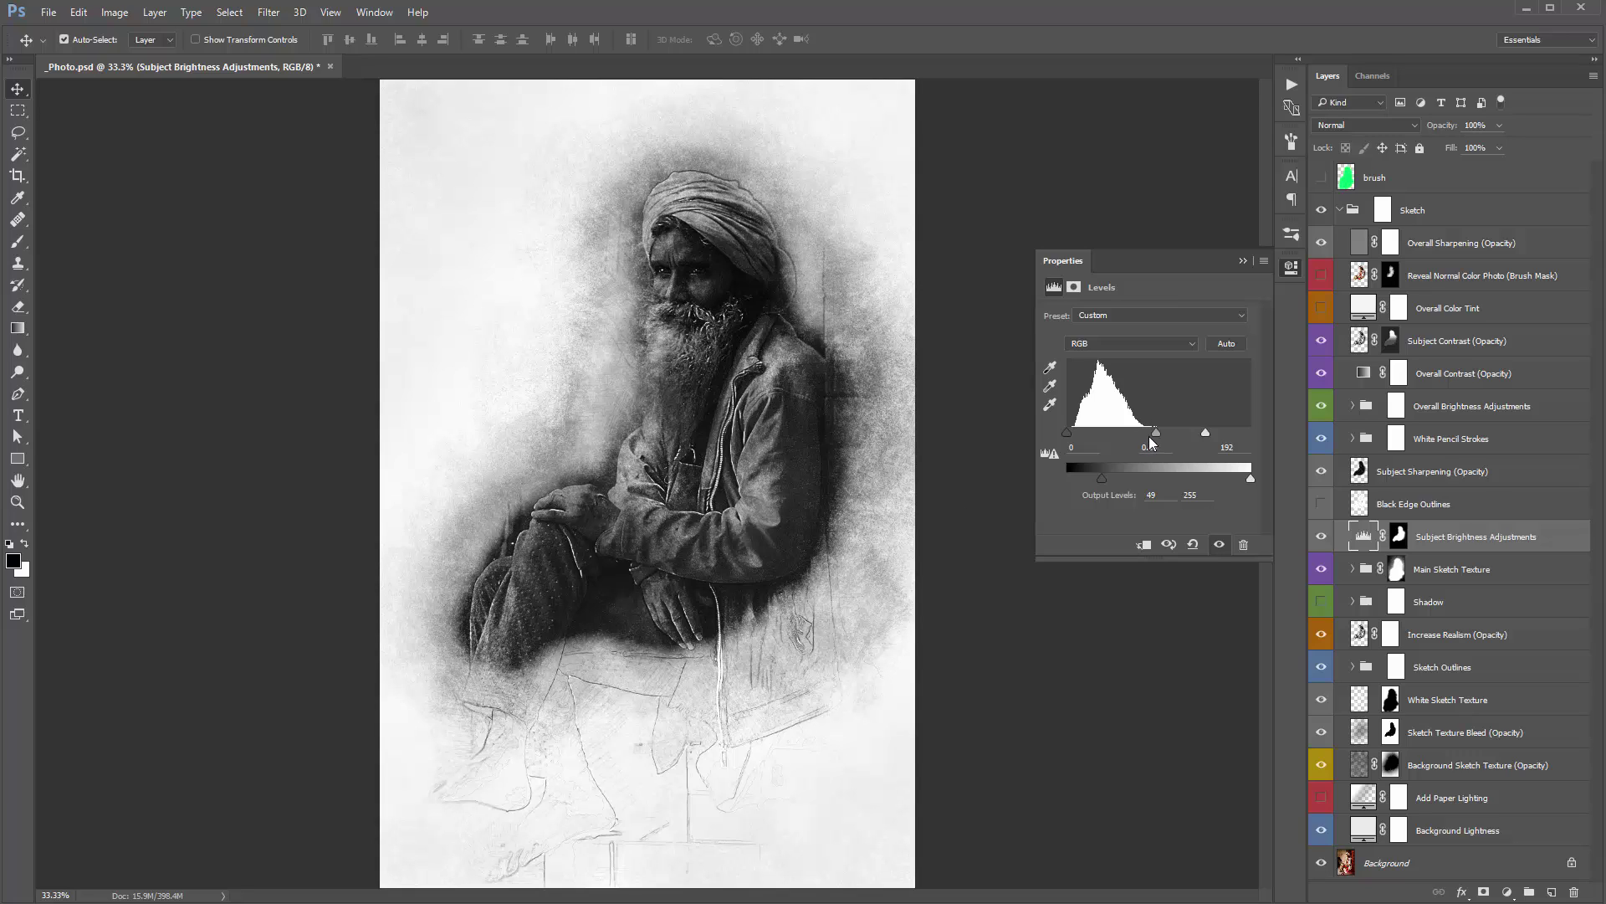
pyautogui.press('\\')
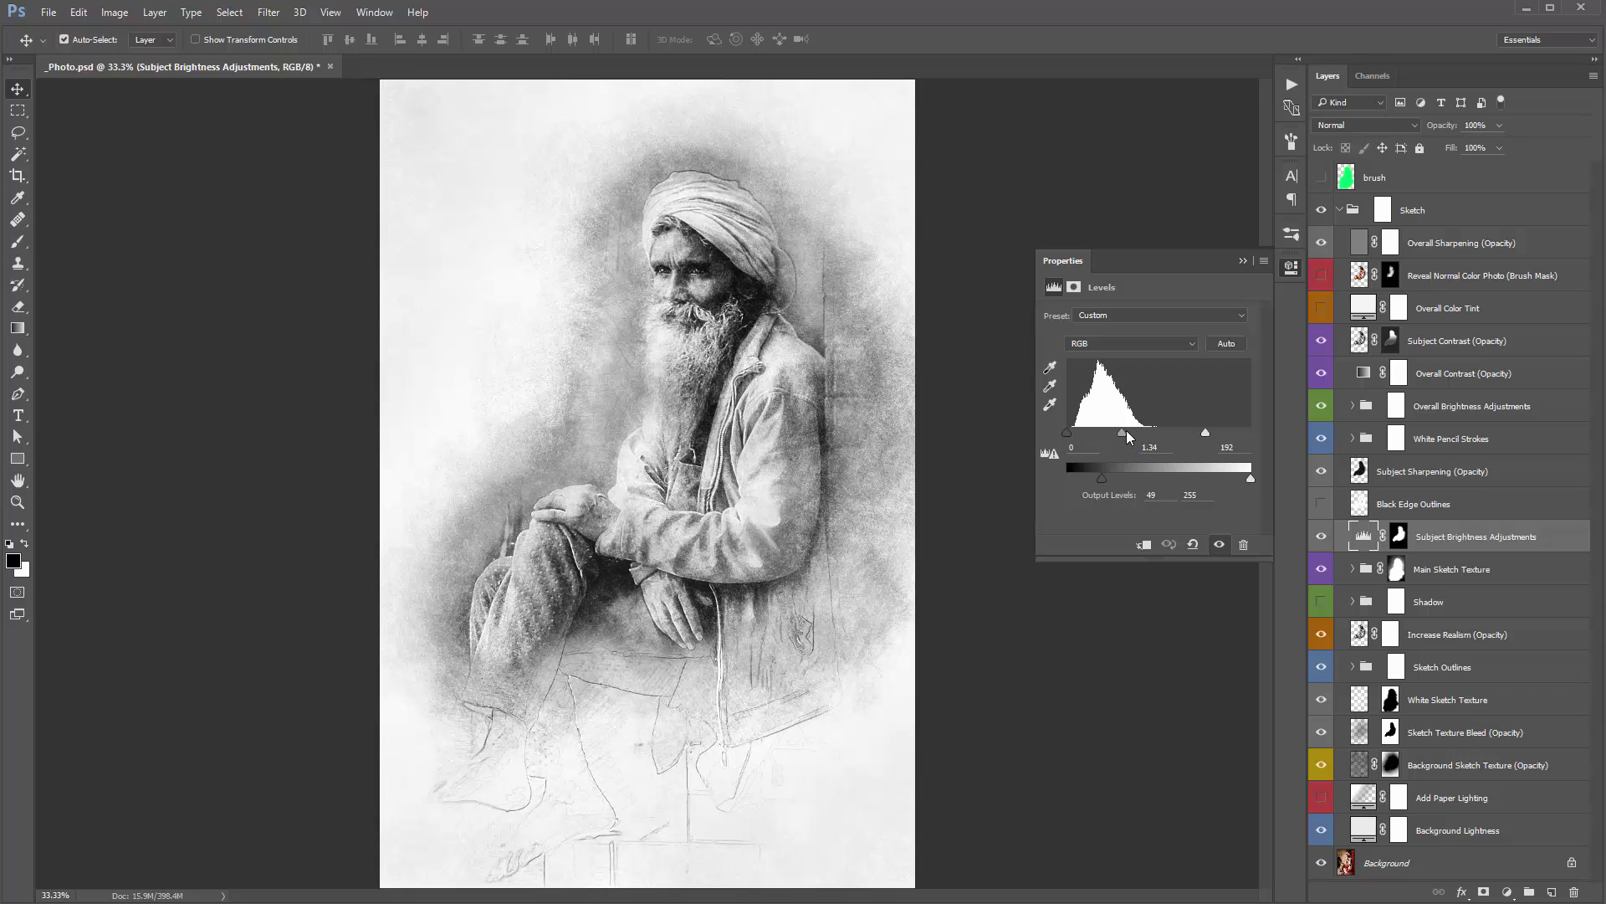
pyautogui.press('\\')
pyautogui.moveTo(1099, 479); pyautogui.dragTo(1098, 480)
pyautogui.click(1242, 264)
# Step: Toggle the Main Sketch Texture group's visibility to compare the sketch without it, and inspect the texture layer inside the group
pyautogui.click(1395, 568)
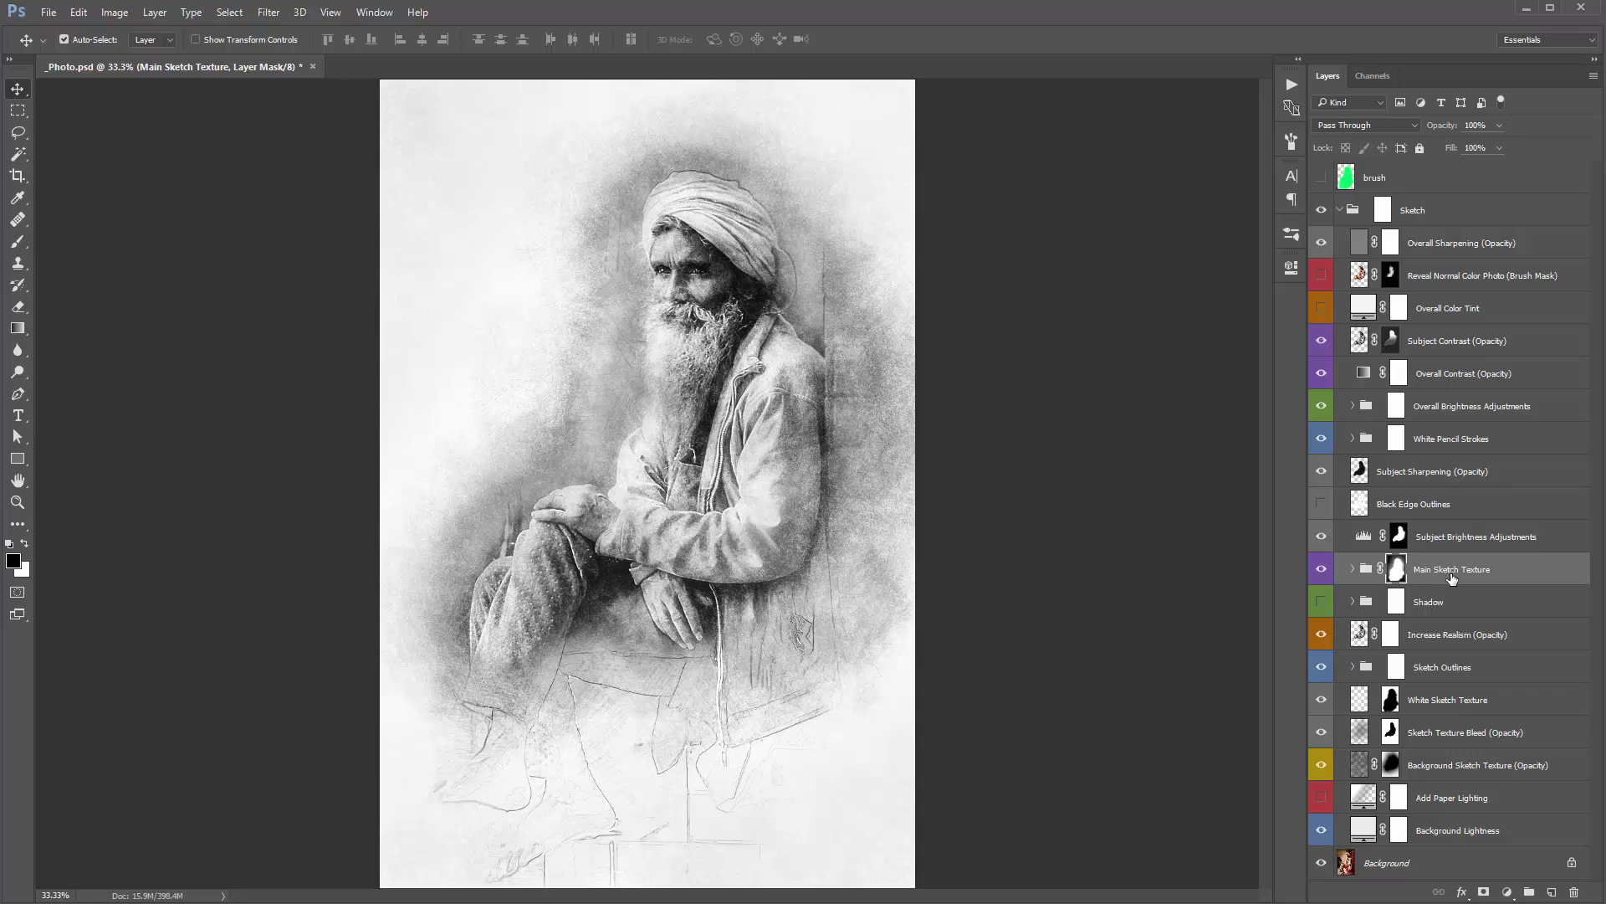
pyautogui.click(1323, 569)
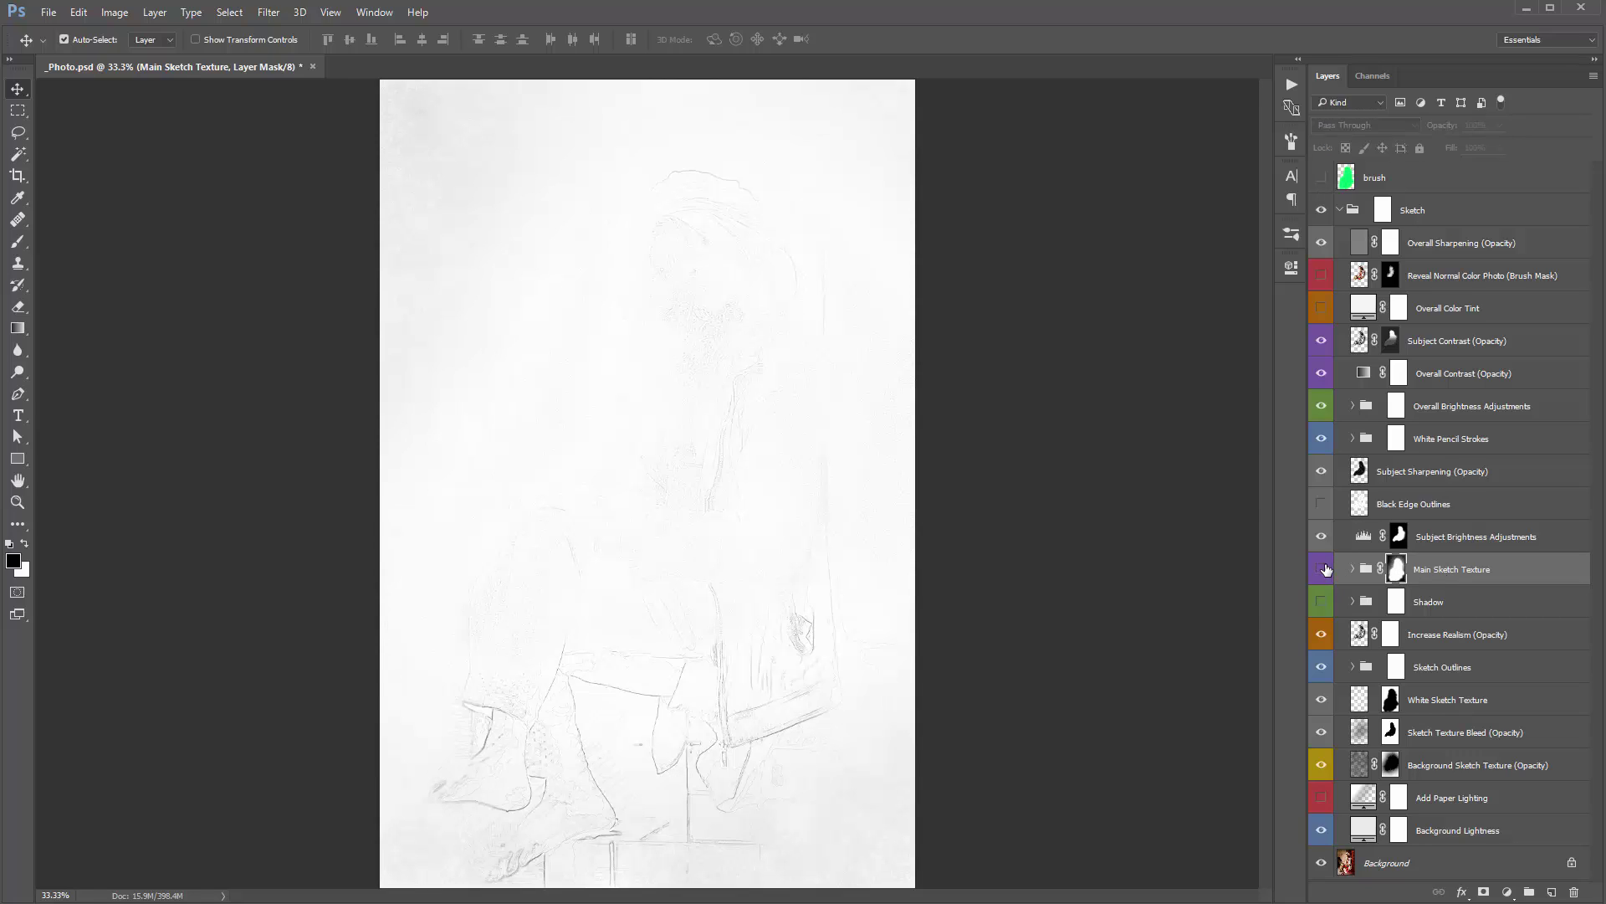
pyautogui.click(1324, 570)
pyautogui.click(1351, 572)
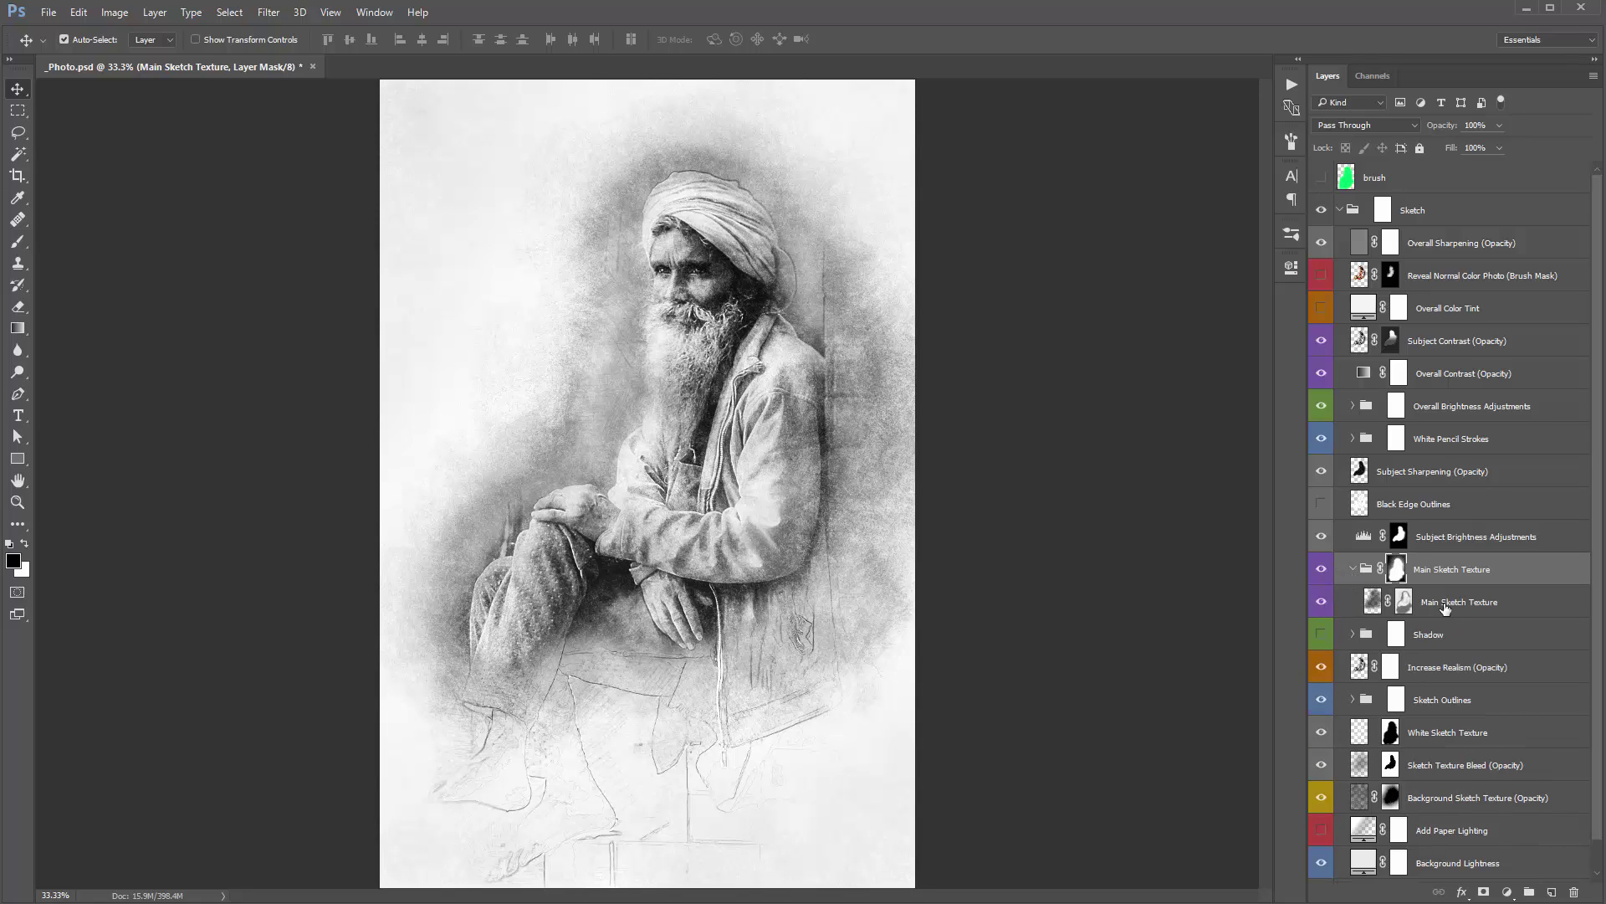
pyautogui.click(1393, 612)
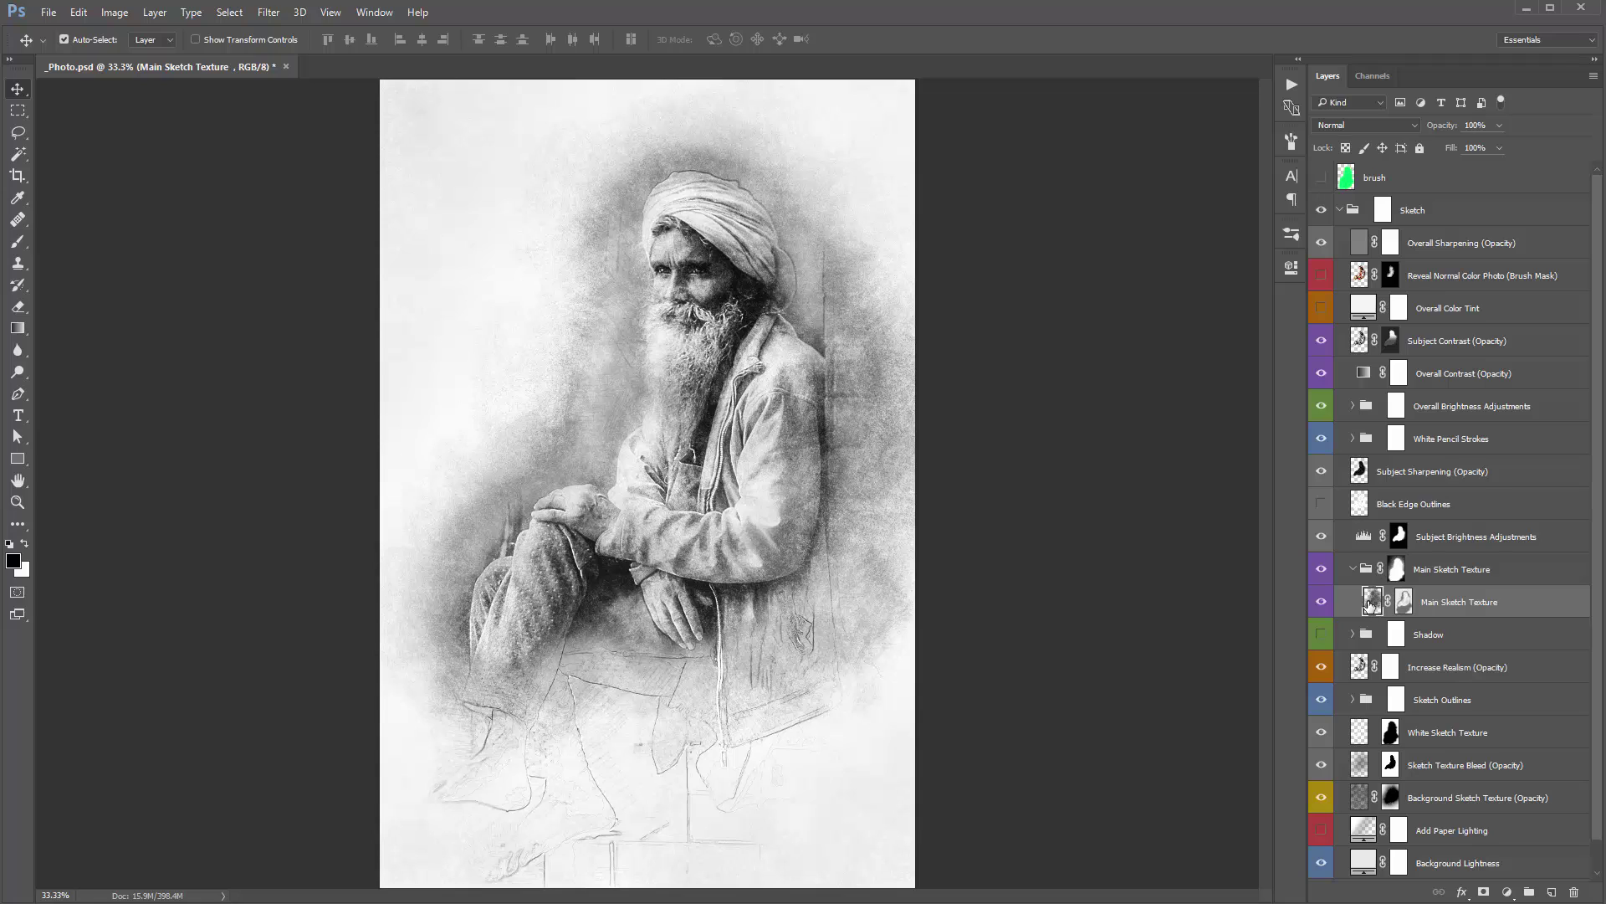
pyautogui.click(1352, 571)
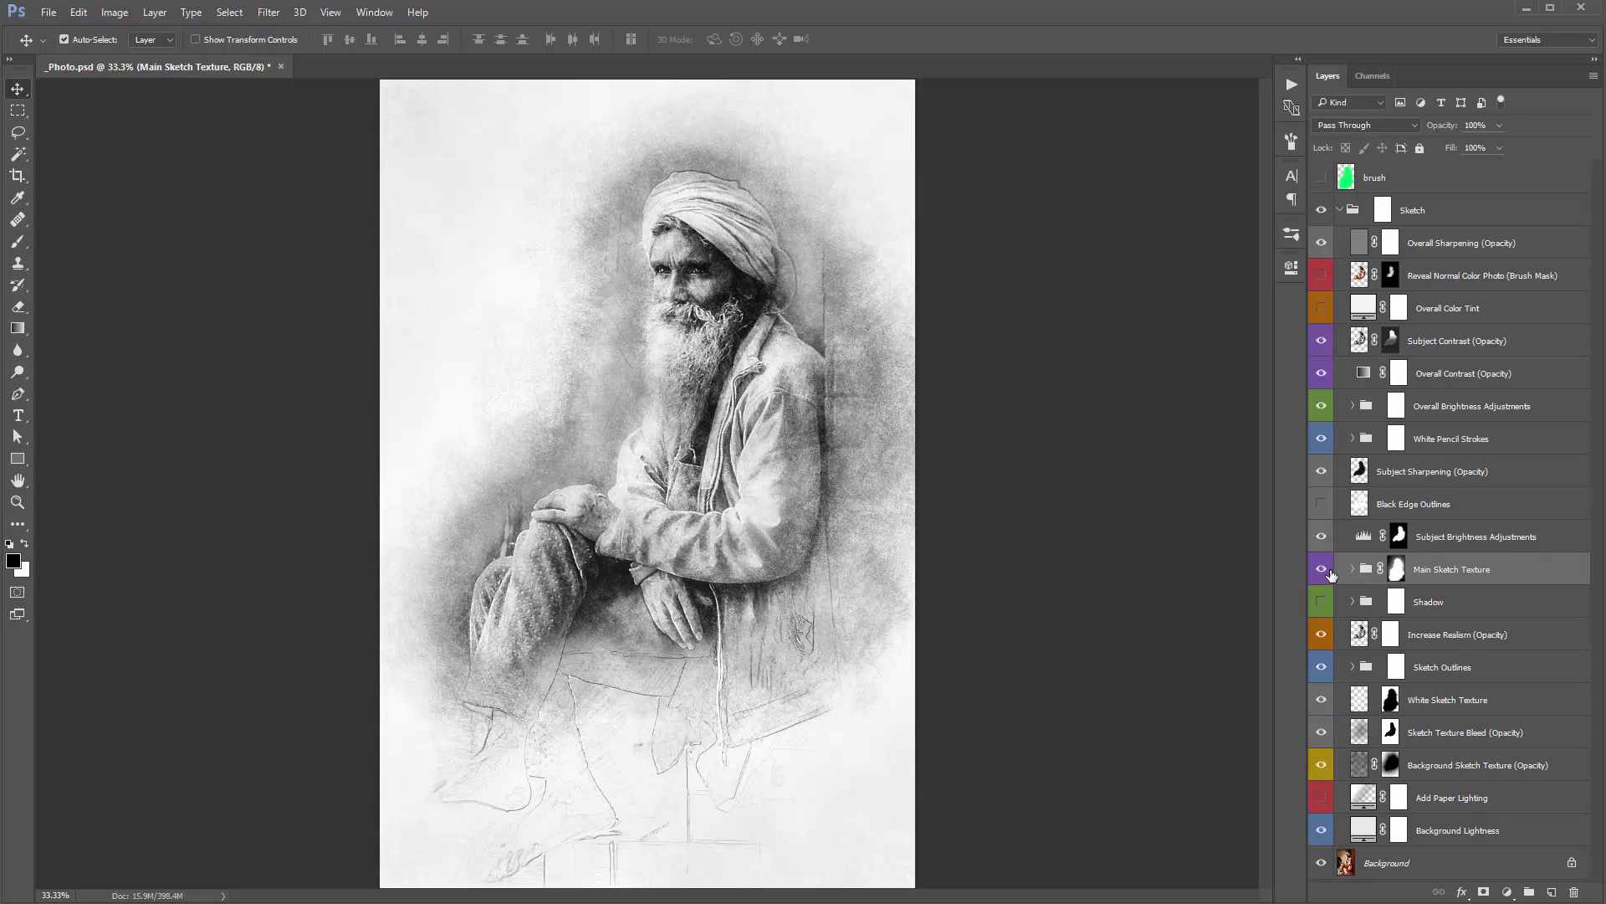
pyautogui.click(1323, 569)
pyautogui.click(1323, 570)
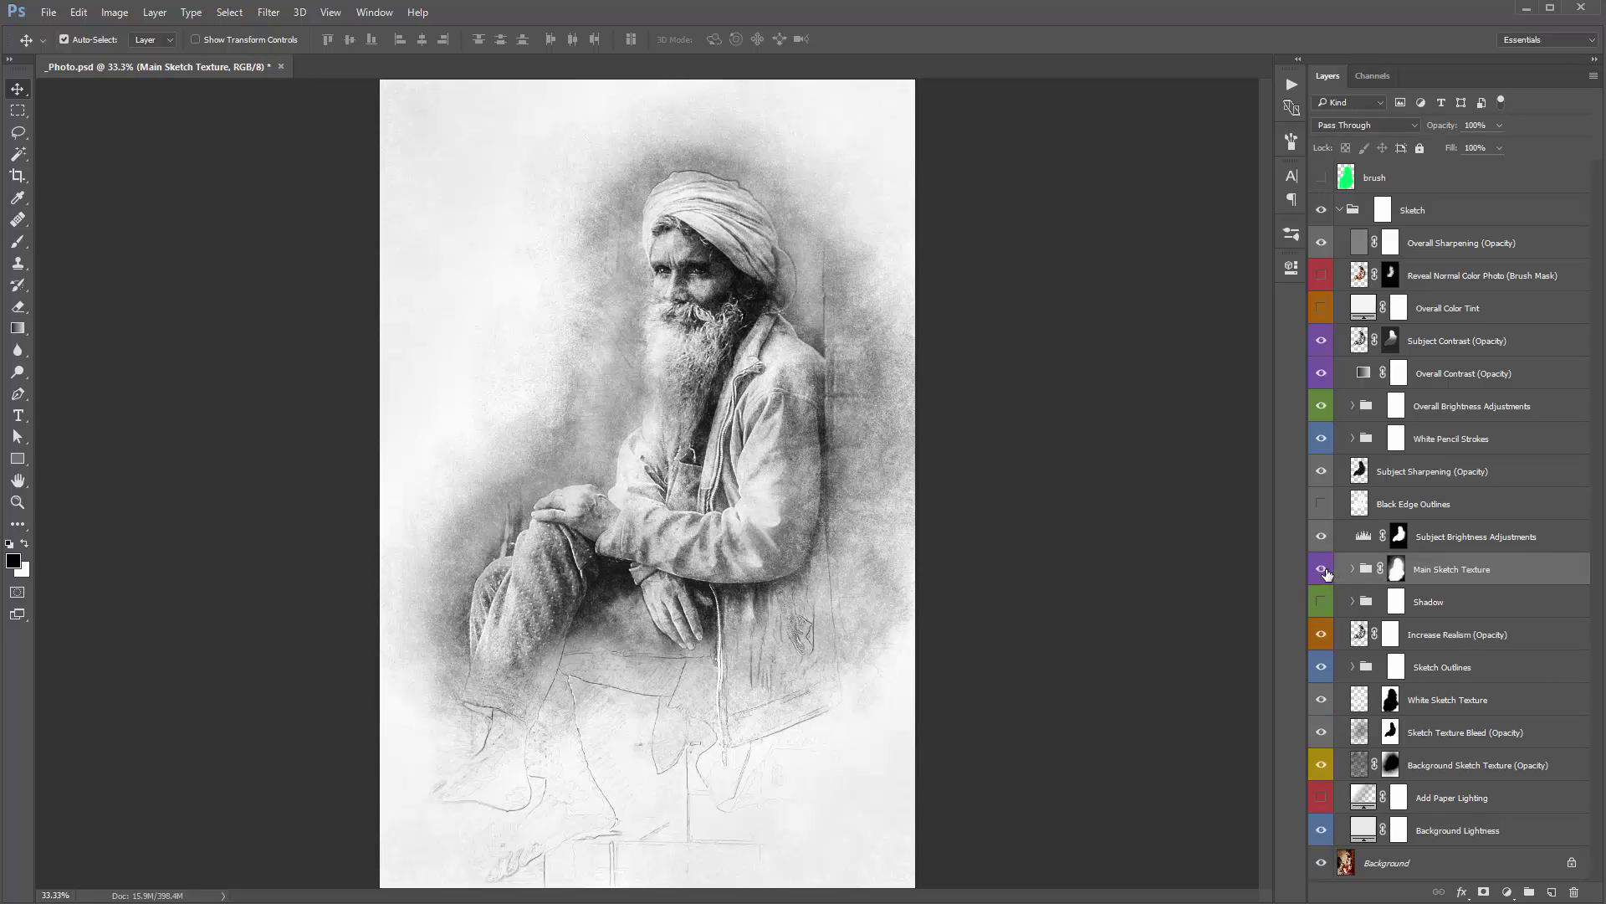
# Step: Select the Main Sketch Texture group's mask and temporarily show the green brush layer to compare the painted area with the texture
pyautogui.click(1396, 570)
pyautogui.click(1322, 177)
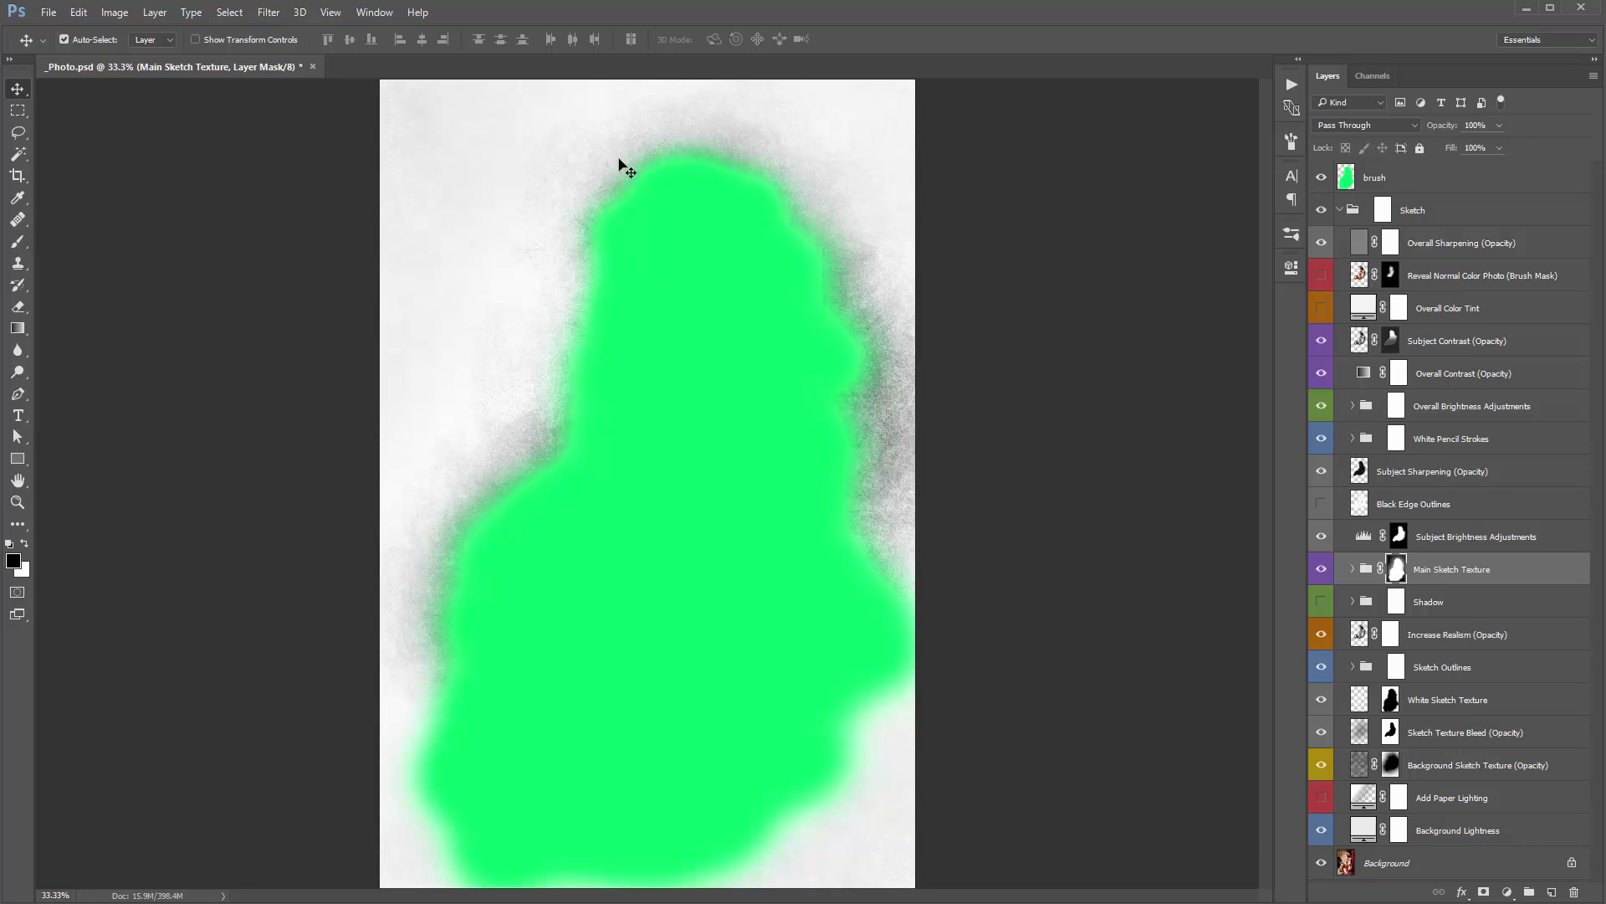
pyautogui.click(1322, 177)
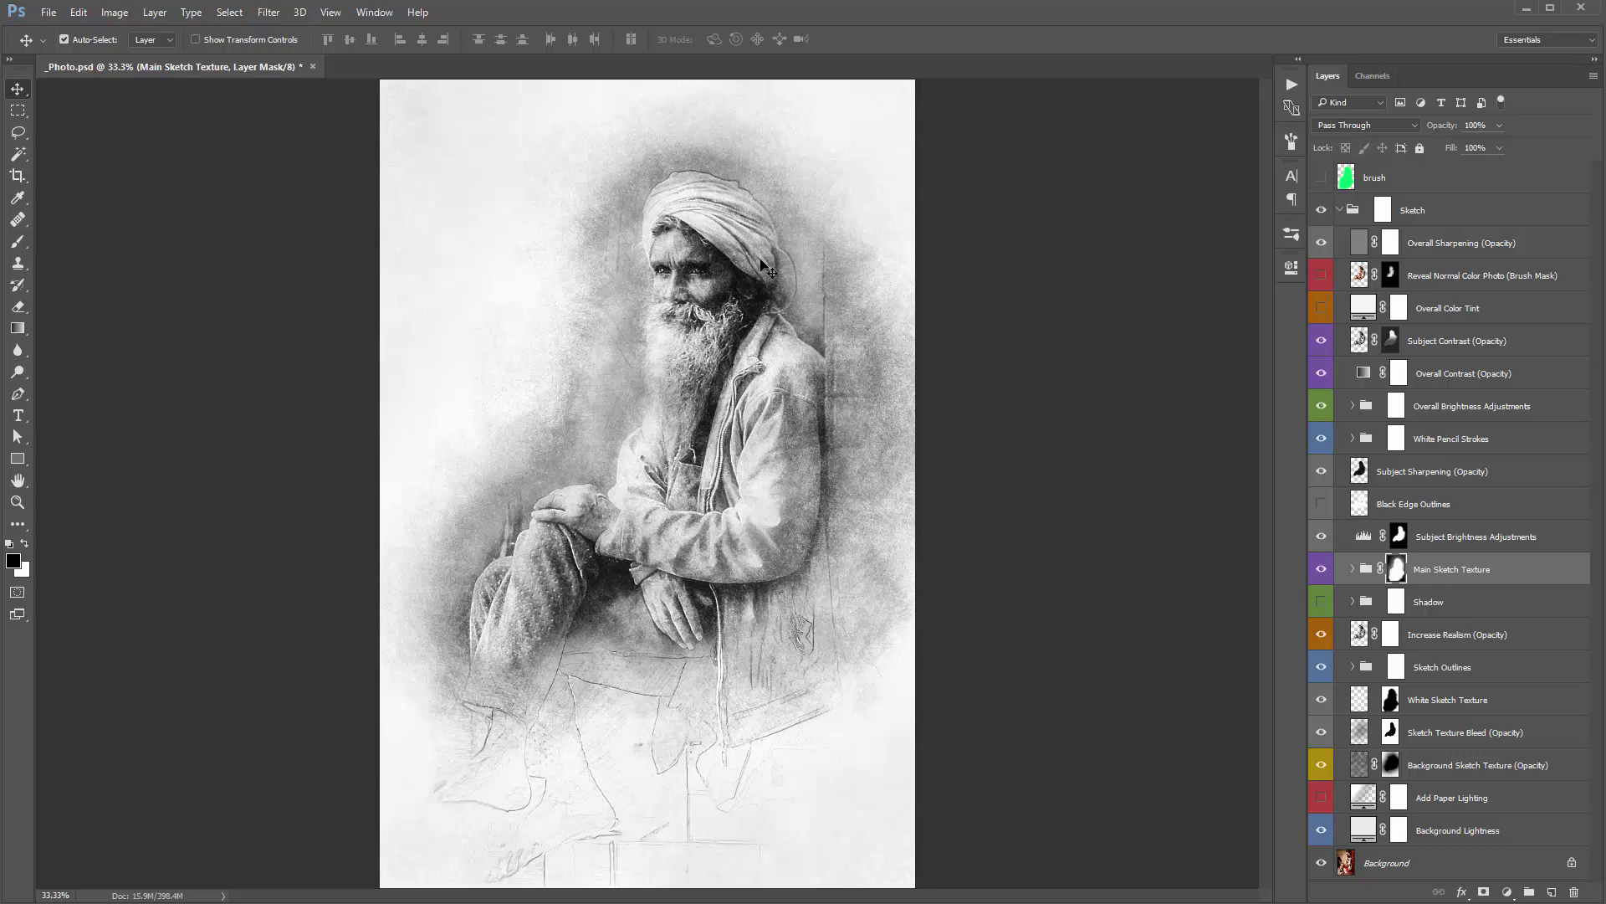
# Step: Paint black on the Main Sketch Texture mask around the subject with the textured brush at 700–800 px to reduce the background texture
pyautogui.press('b')
pyautogui.rightClick(521, 159)
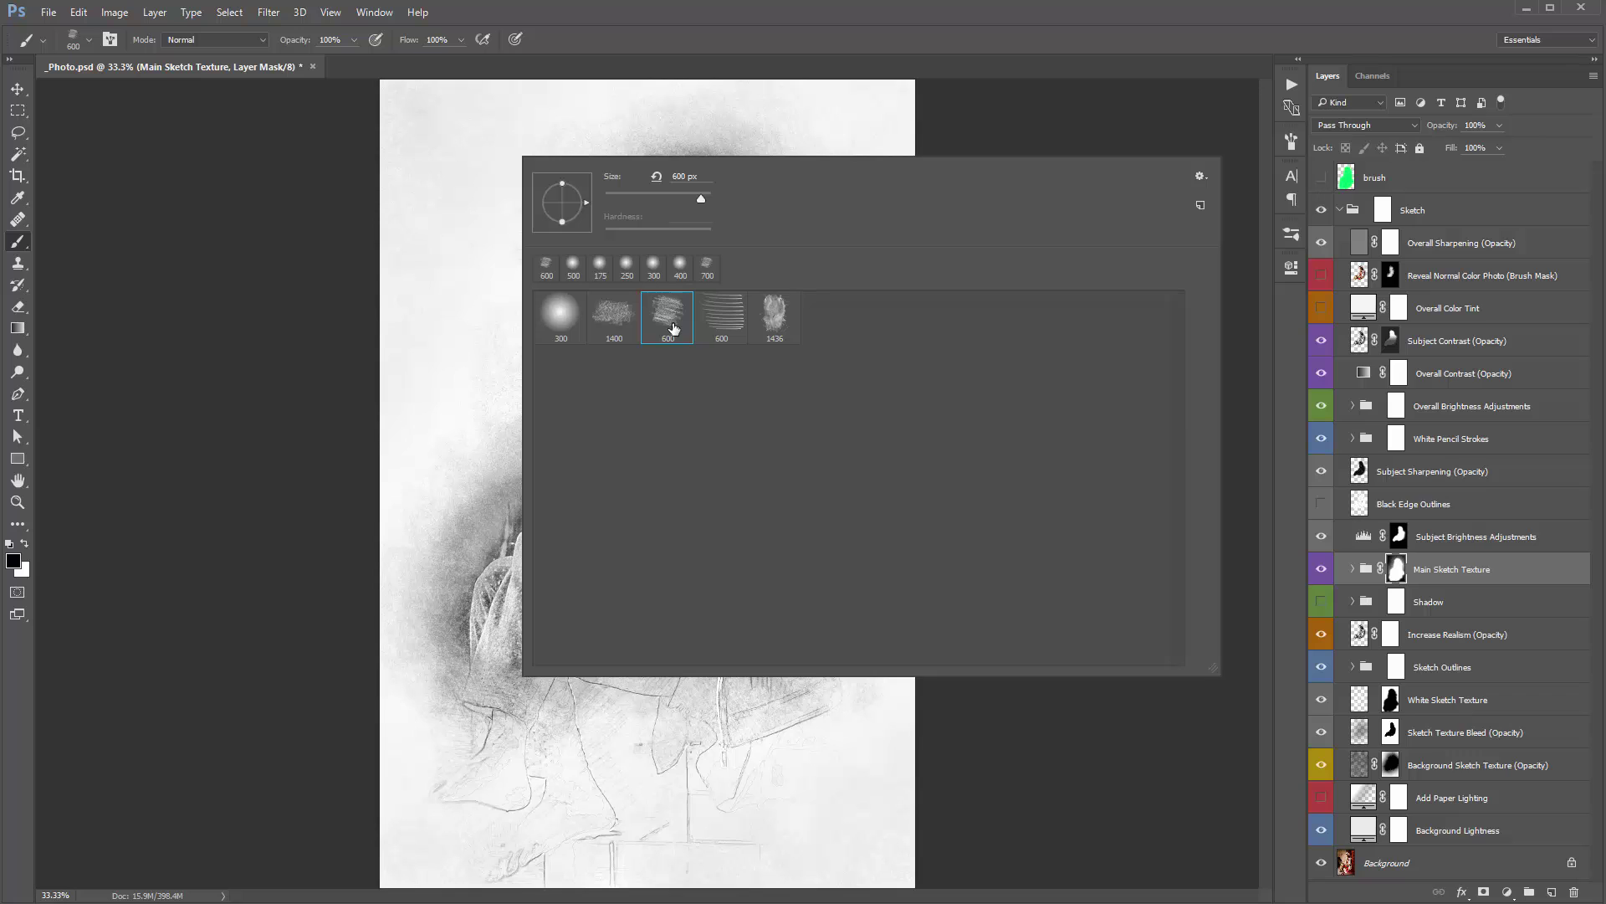
pyautogui.doubleClick(674, 328)
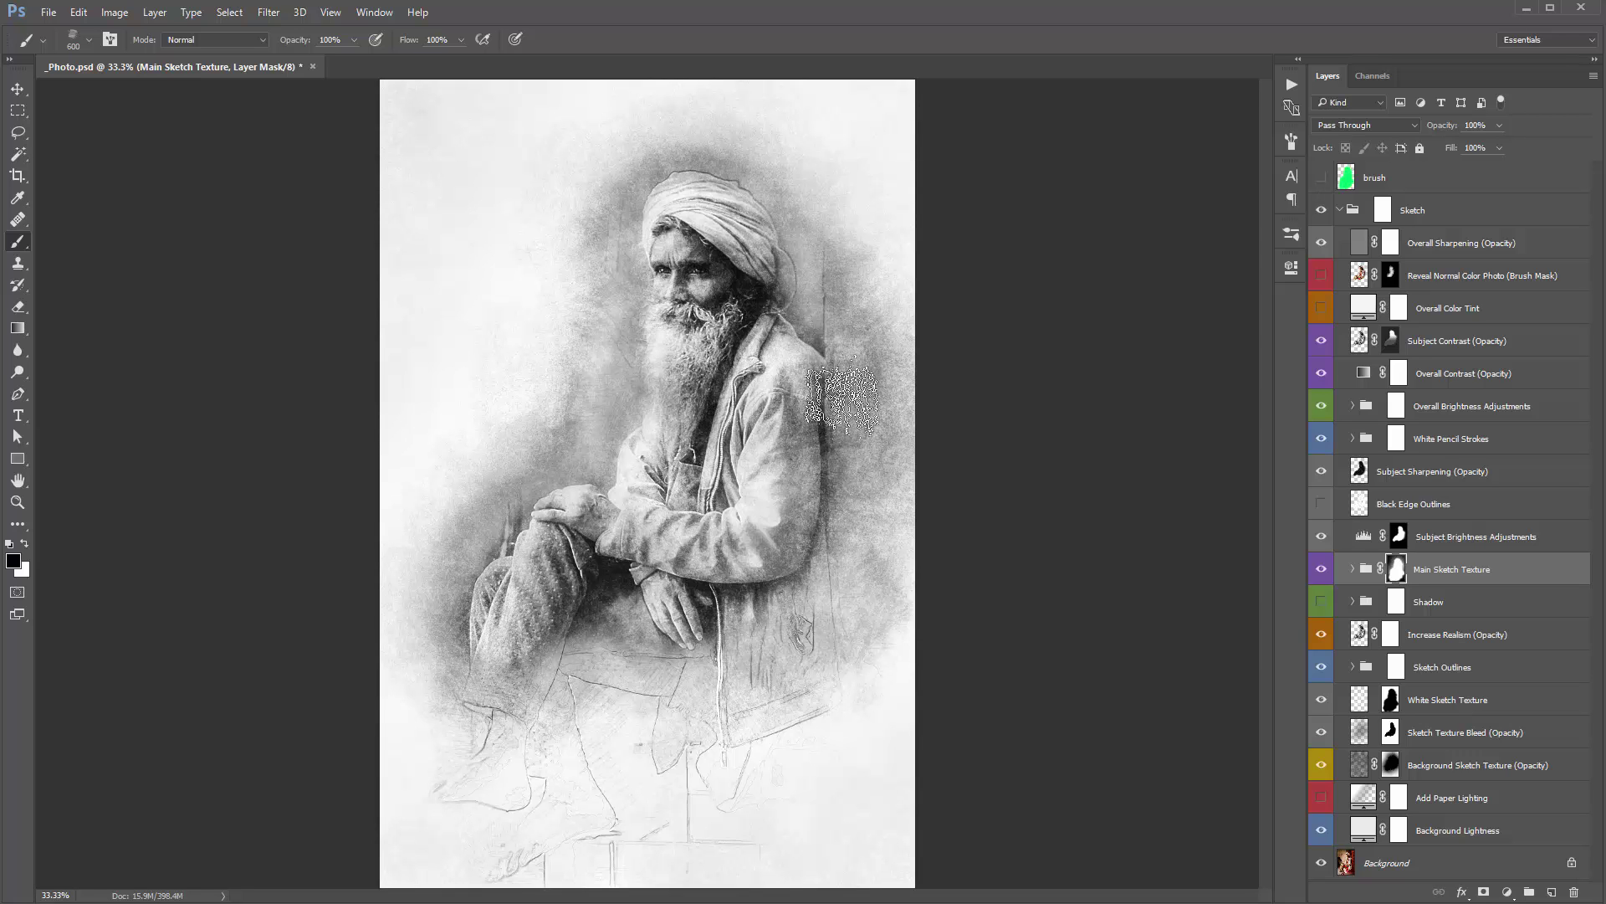
pyautogui.click(25, 542)
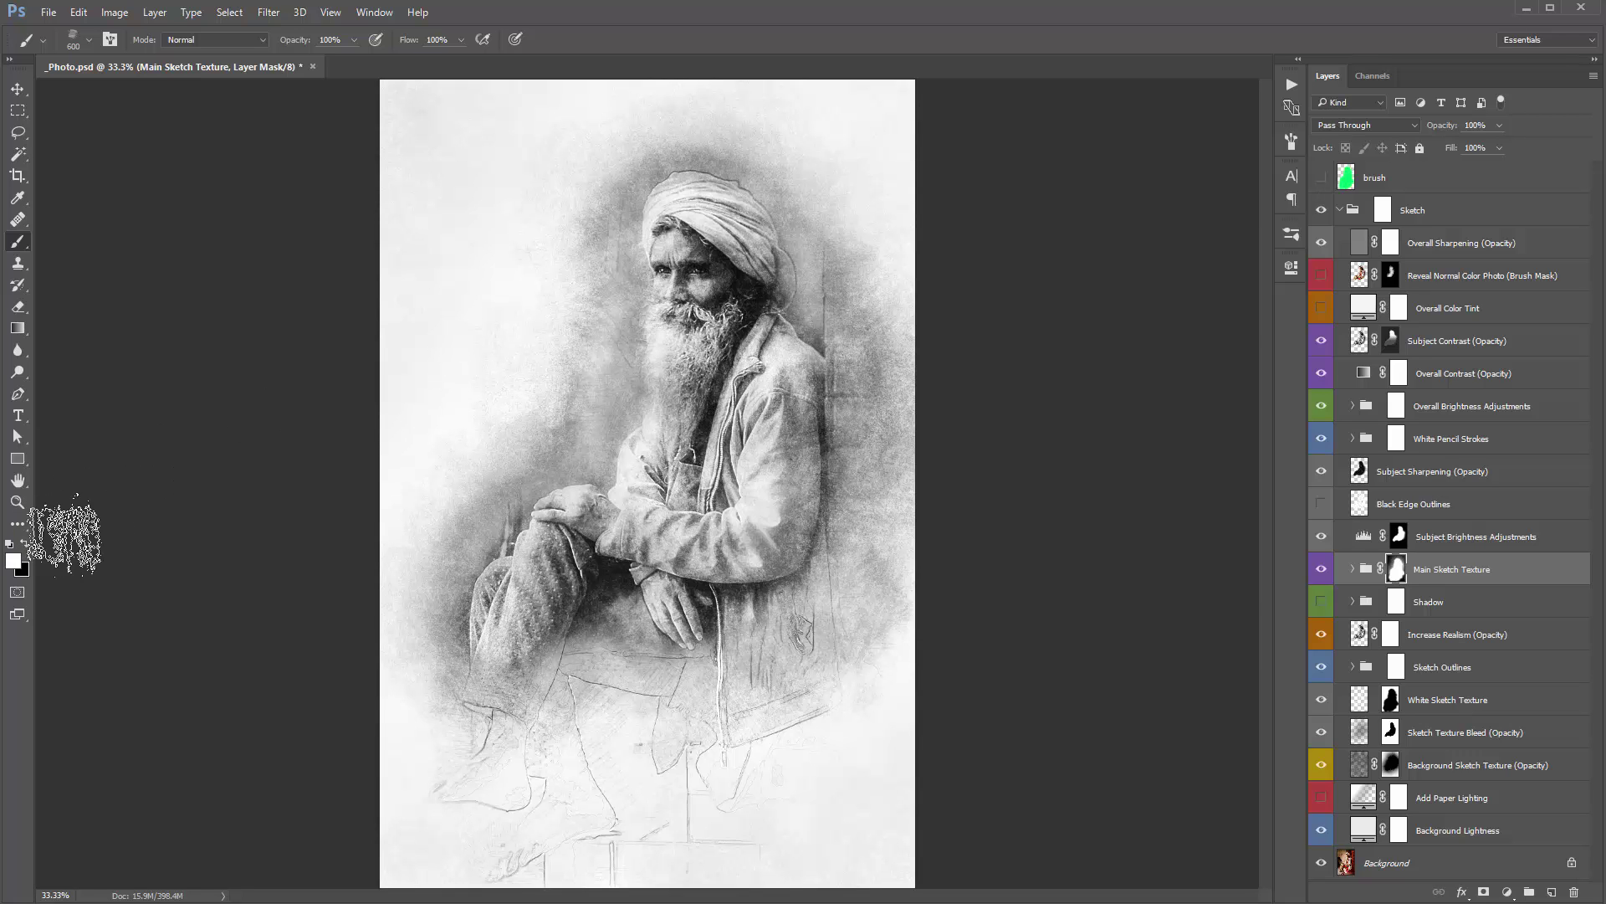
pyautogui.press(']')
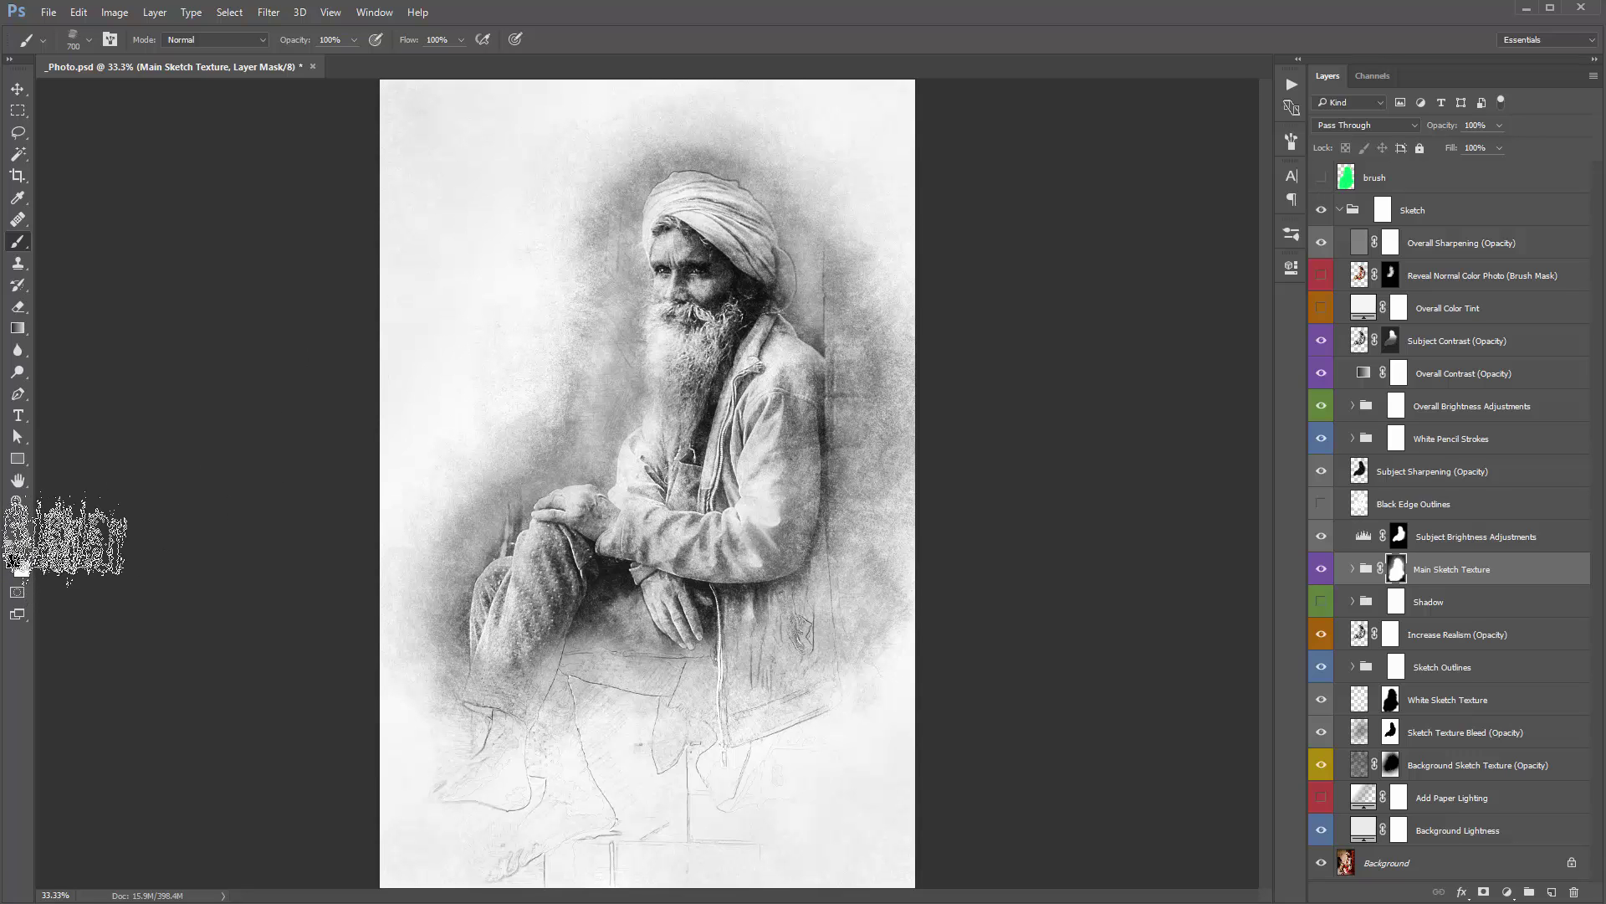
pyautogui.click(1322, 570)
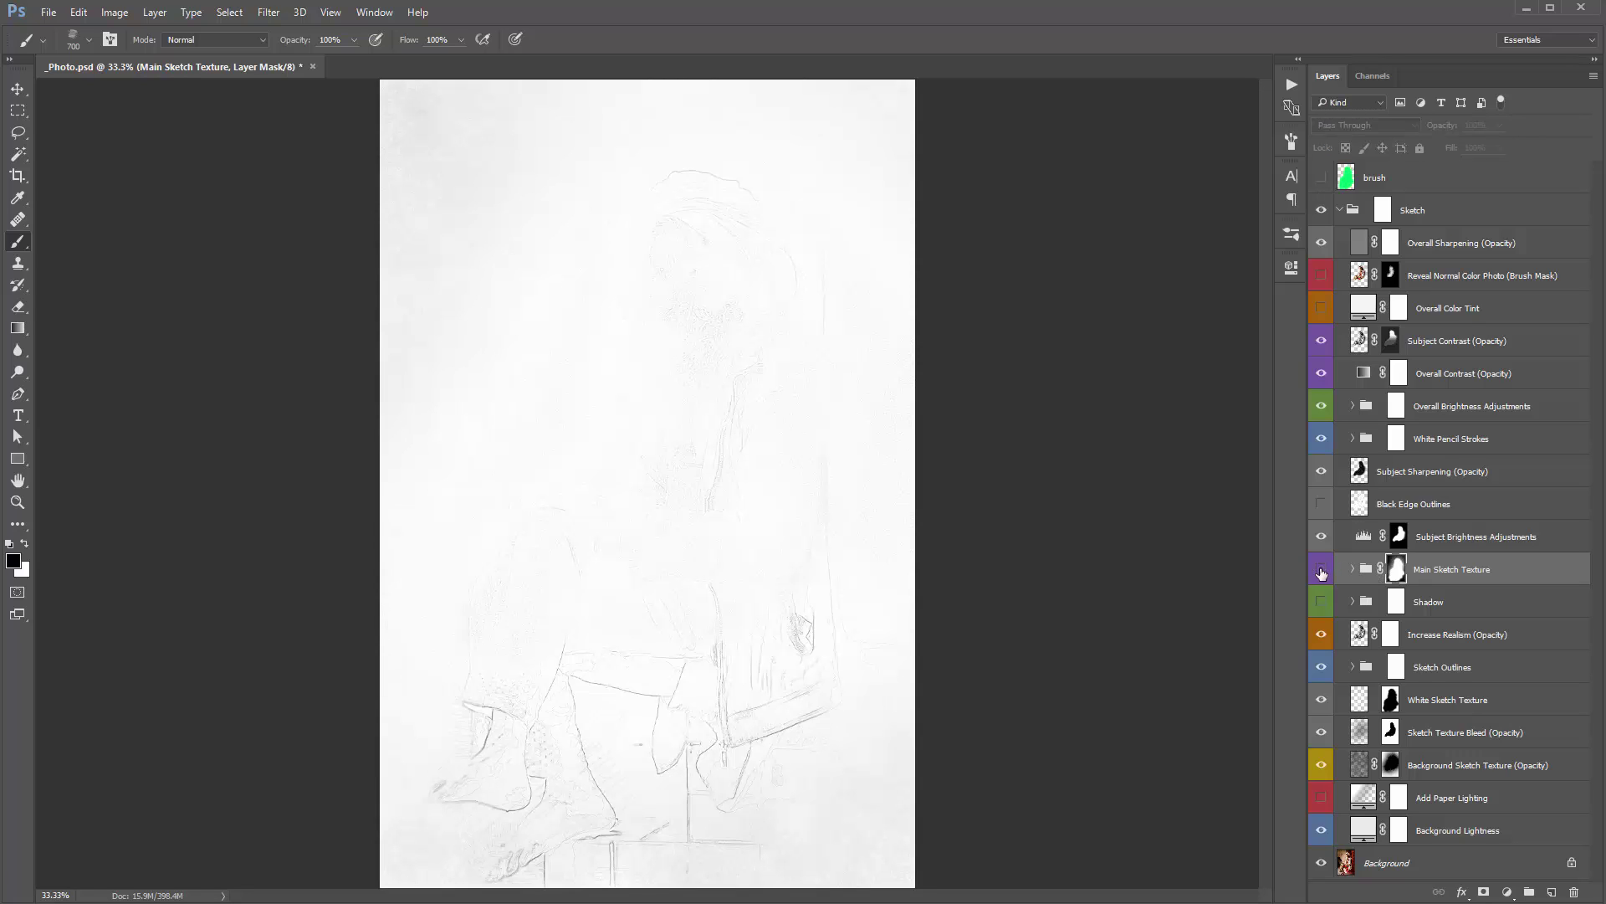
pyautogui.click(1321, 570)
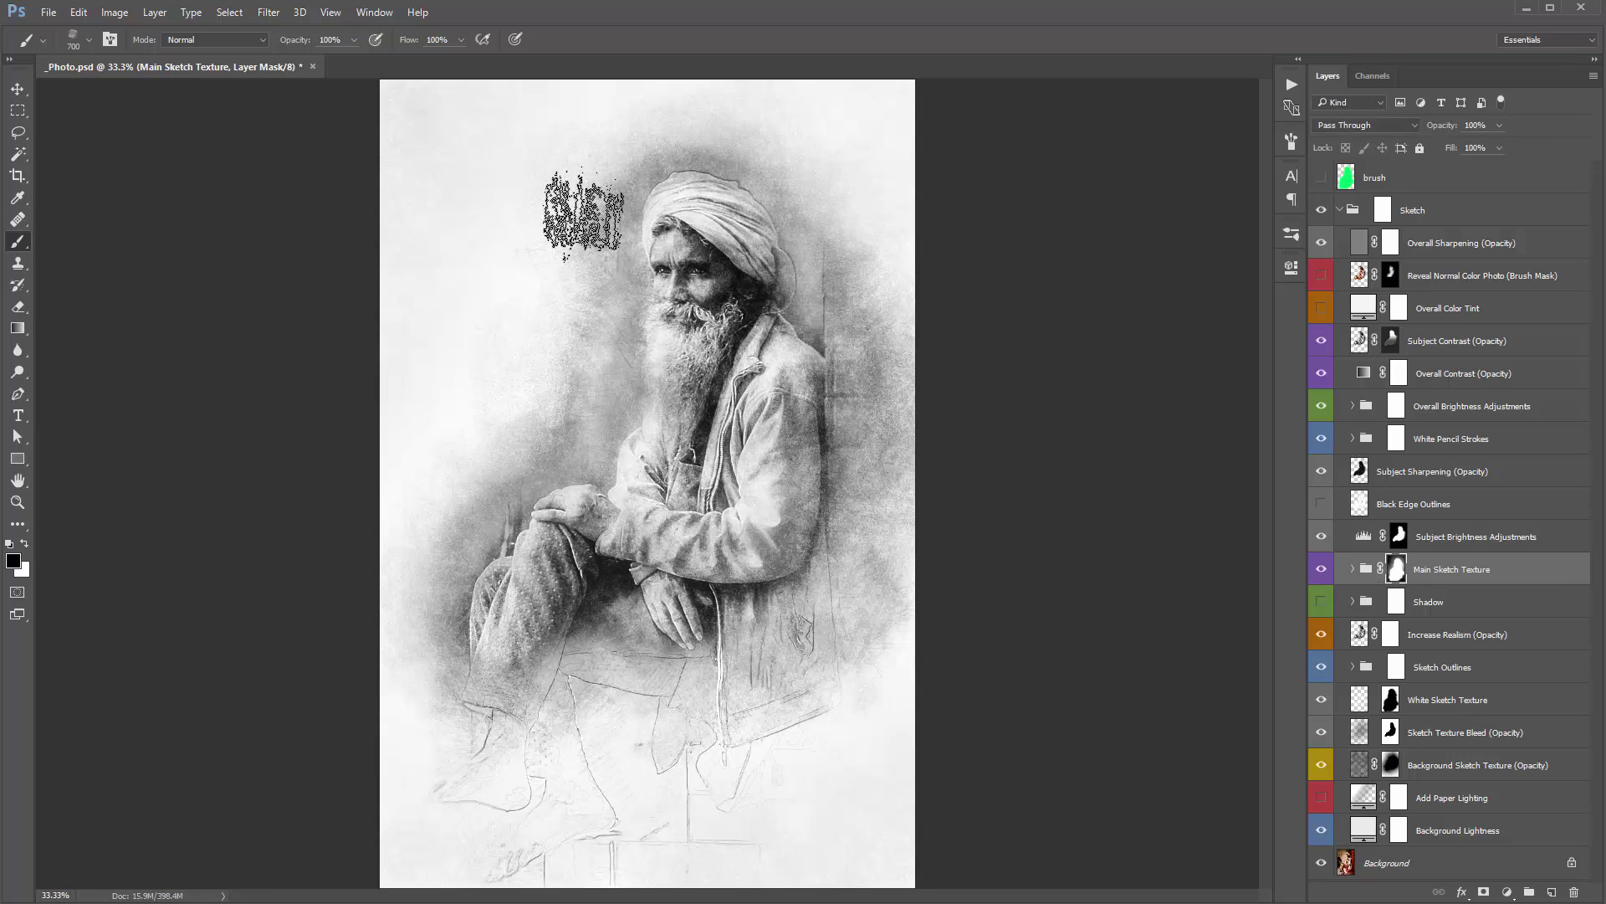
pyautogui.press(']')
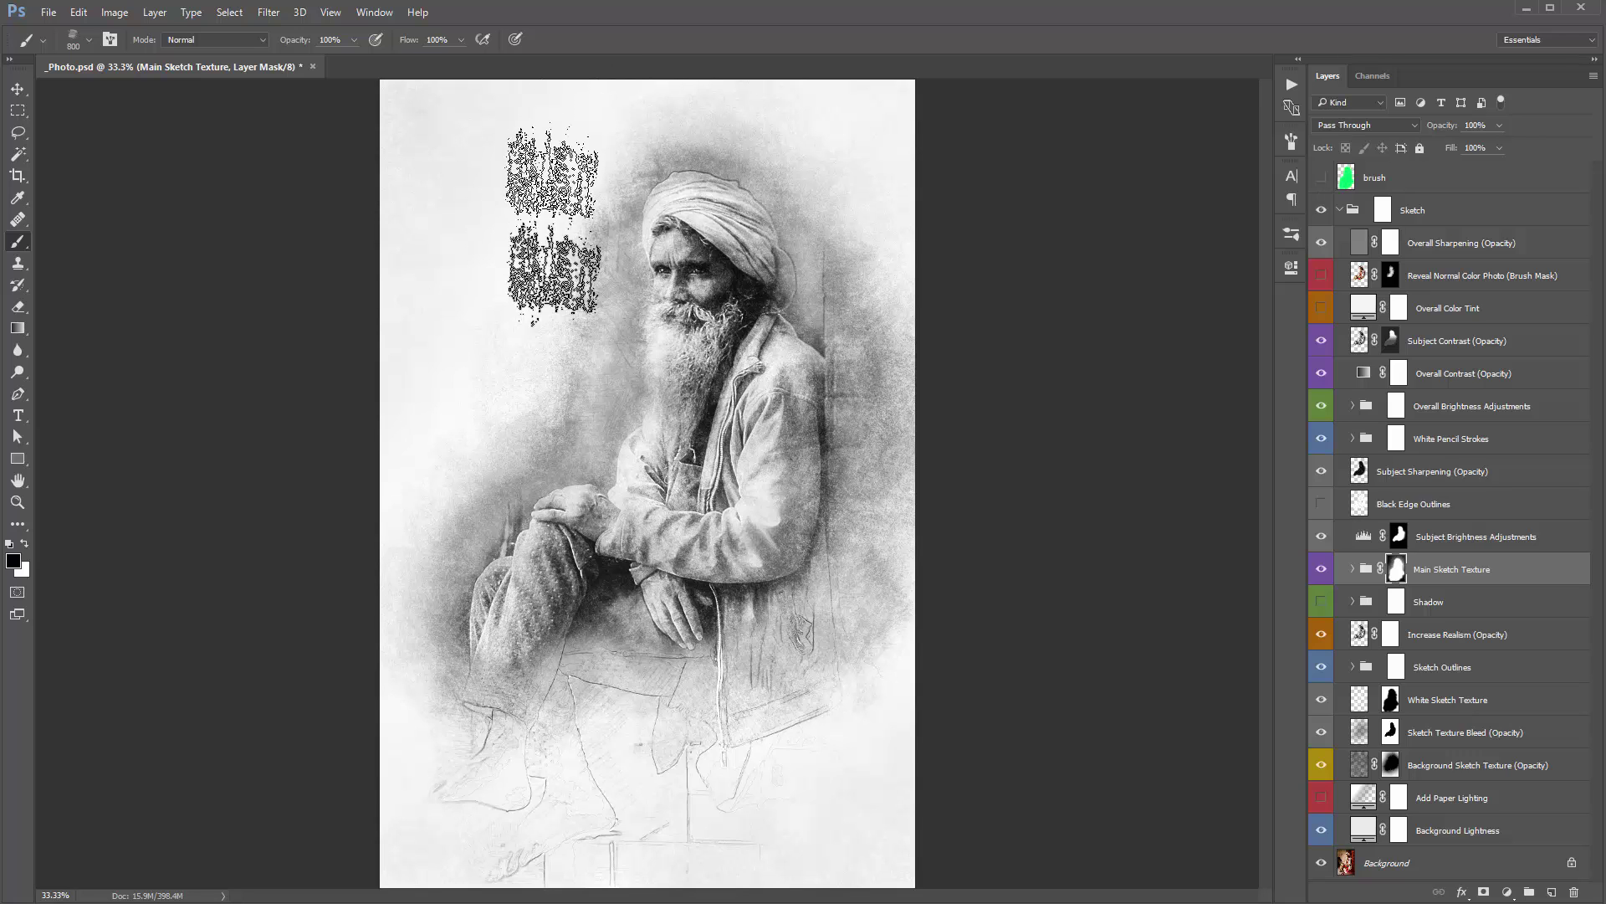
pyautogui.press('[')
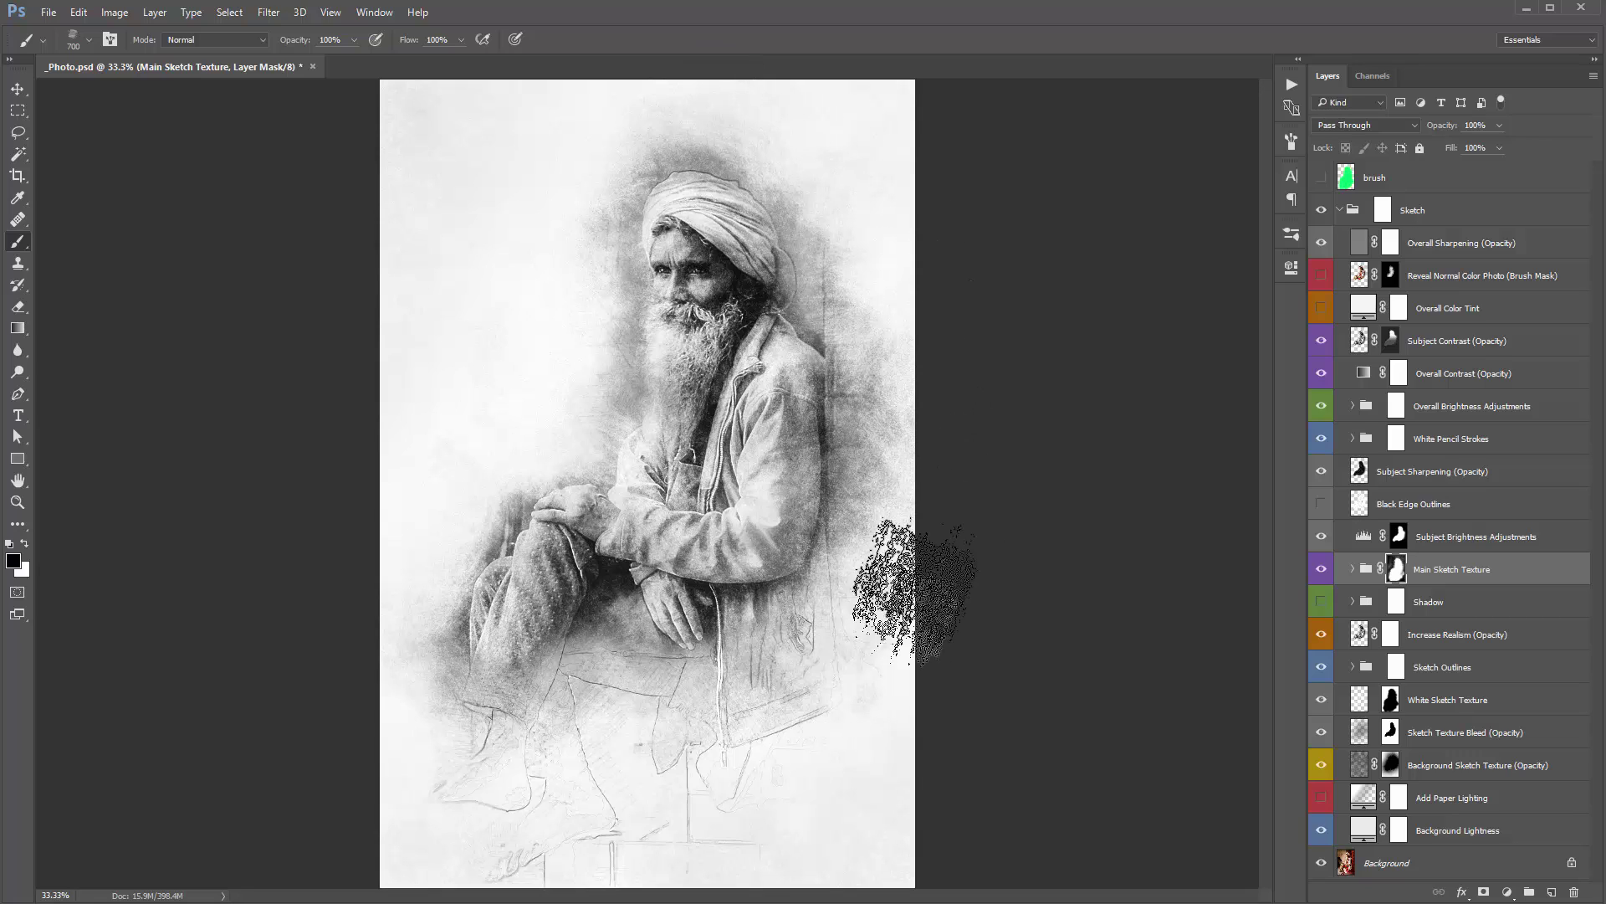
pyautogui.press(']')
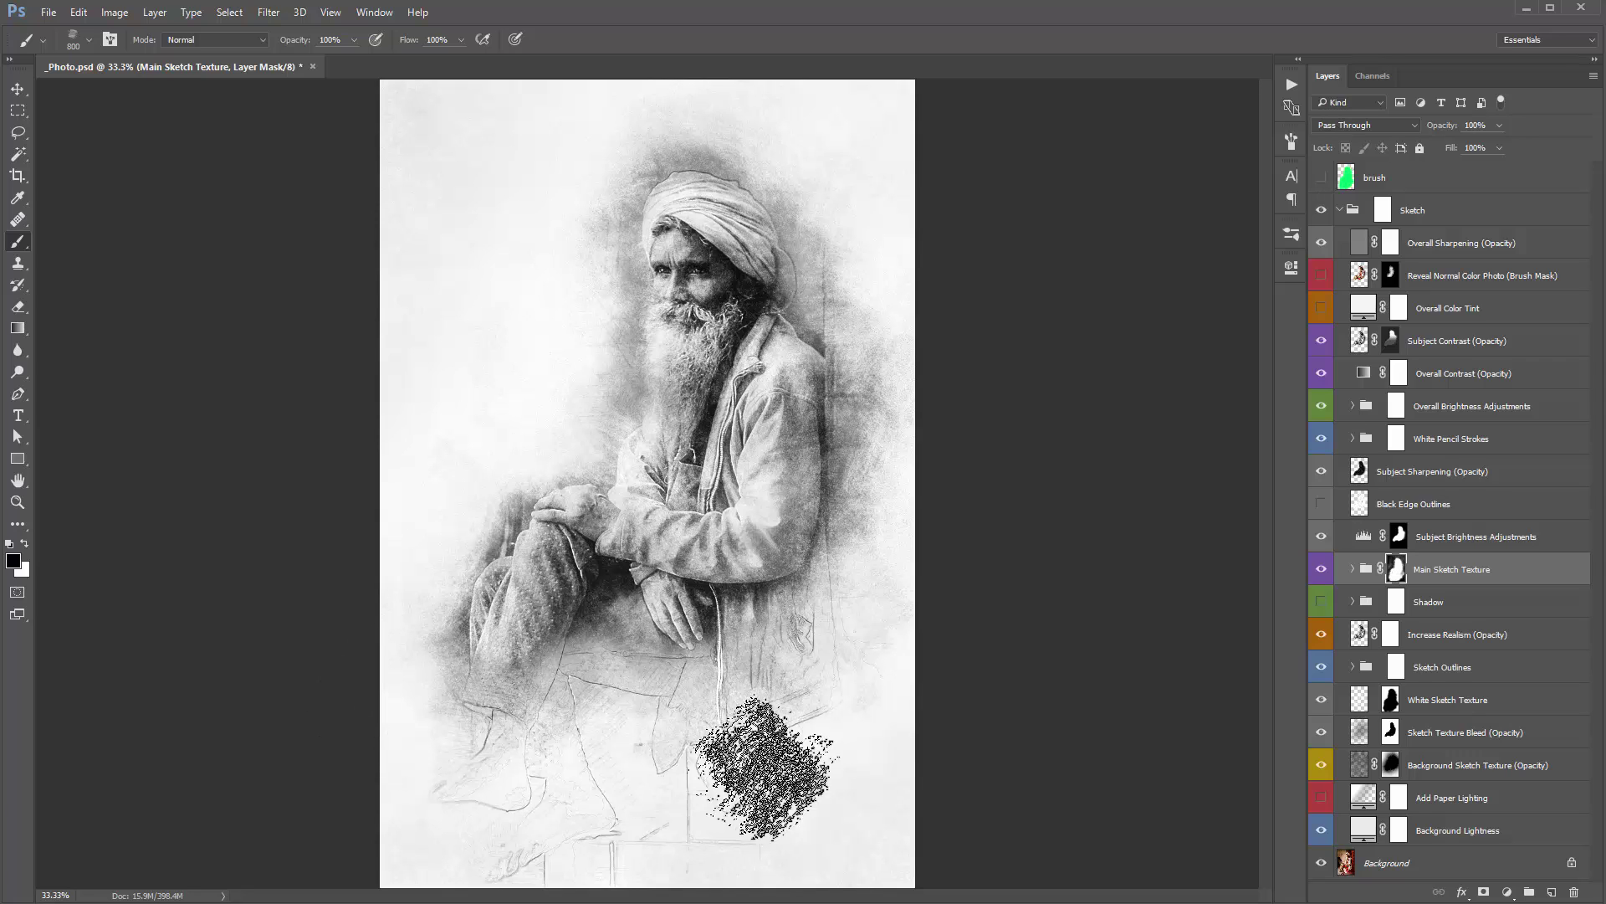
pyautogui.press('v')
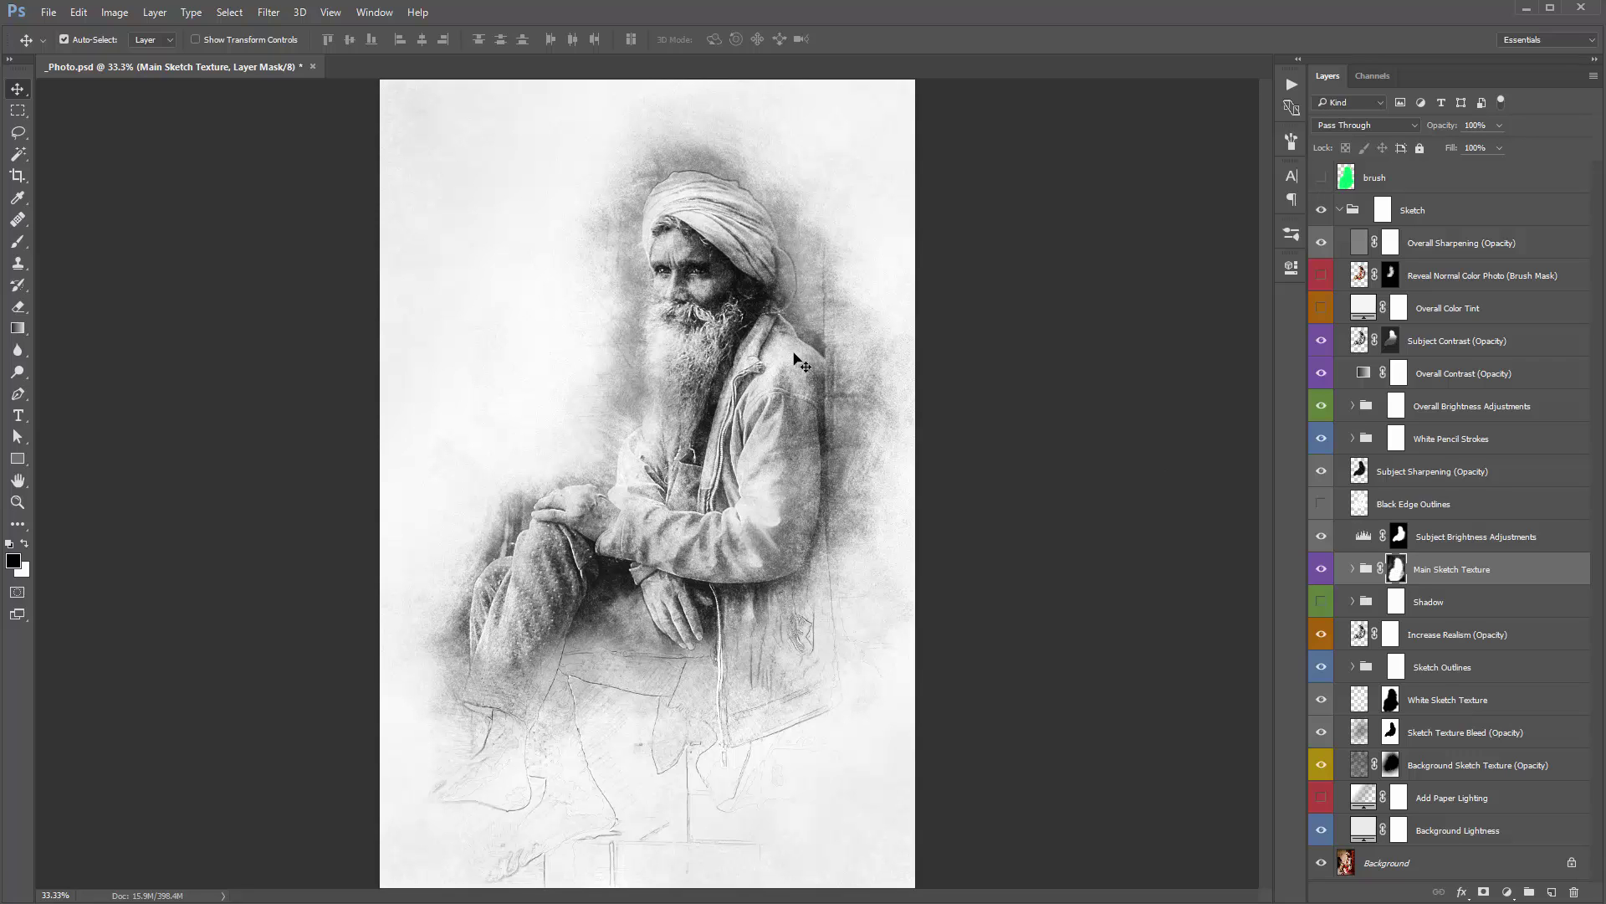
# Step: Paint white on the Main Sketch Texture mask beside the turban with the 600 px textured brush to restore some texture
pyautogui.press('b')
pyautogui.rightClick(614, 311)
pyautogui.click(769, 465)
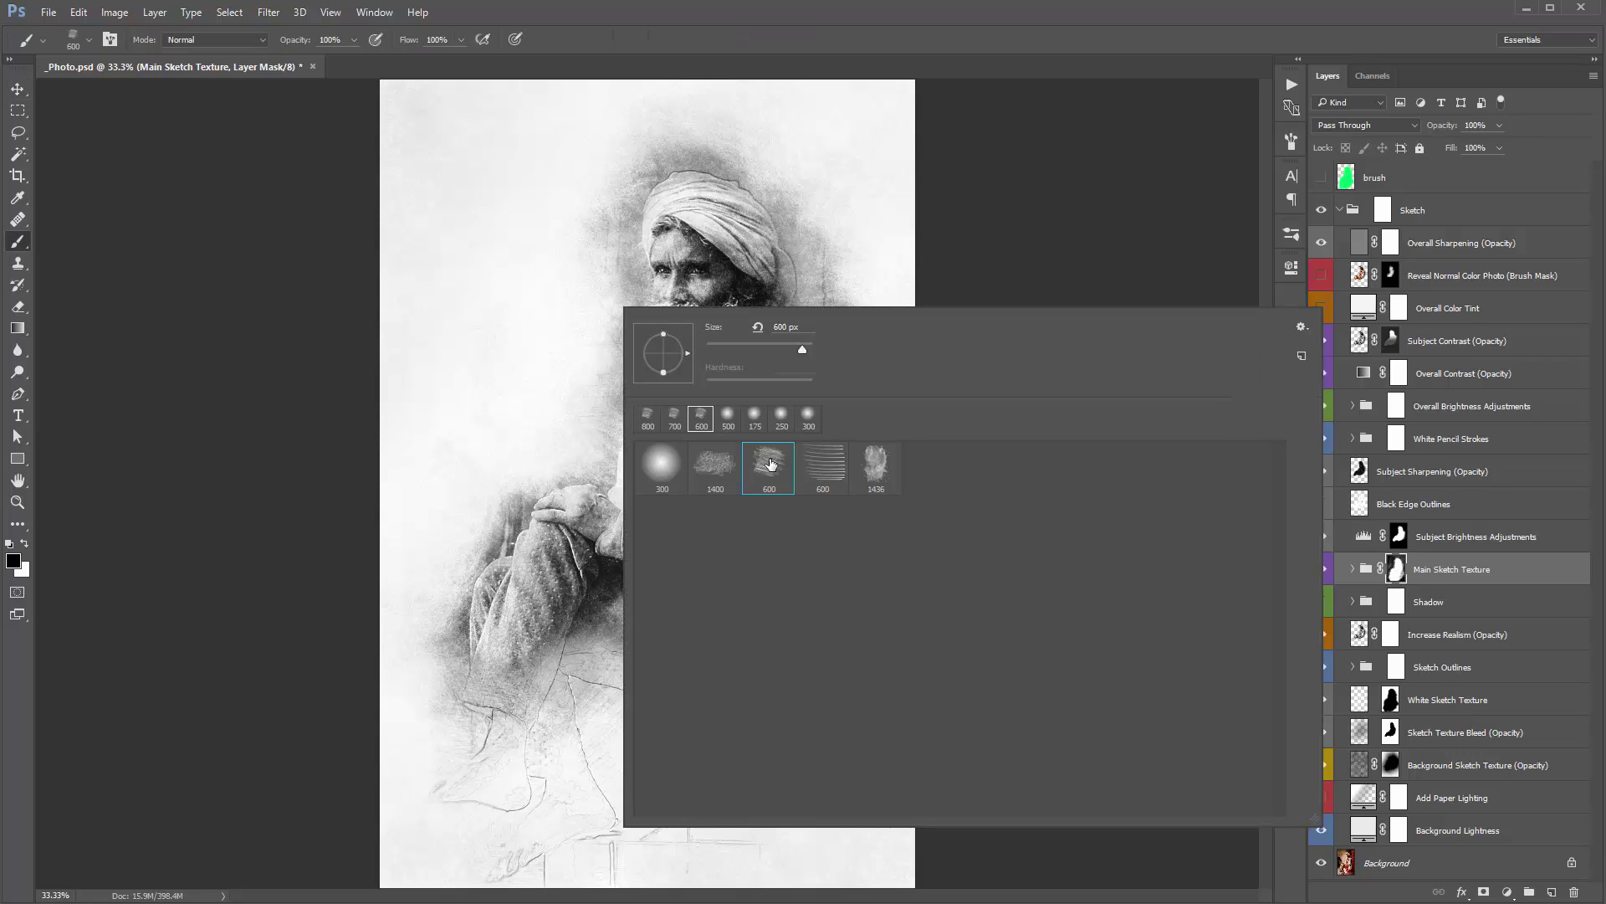
pyautogui.click(520, 294)
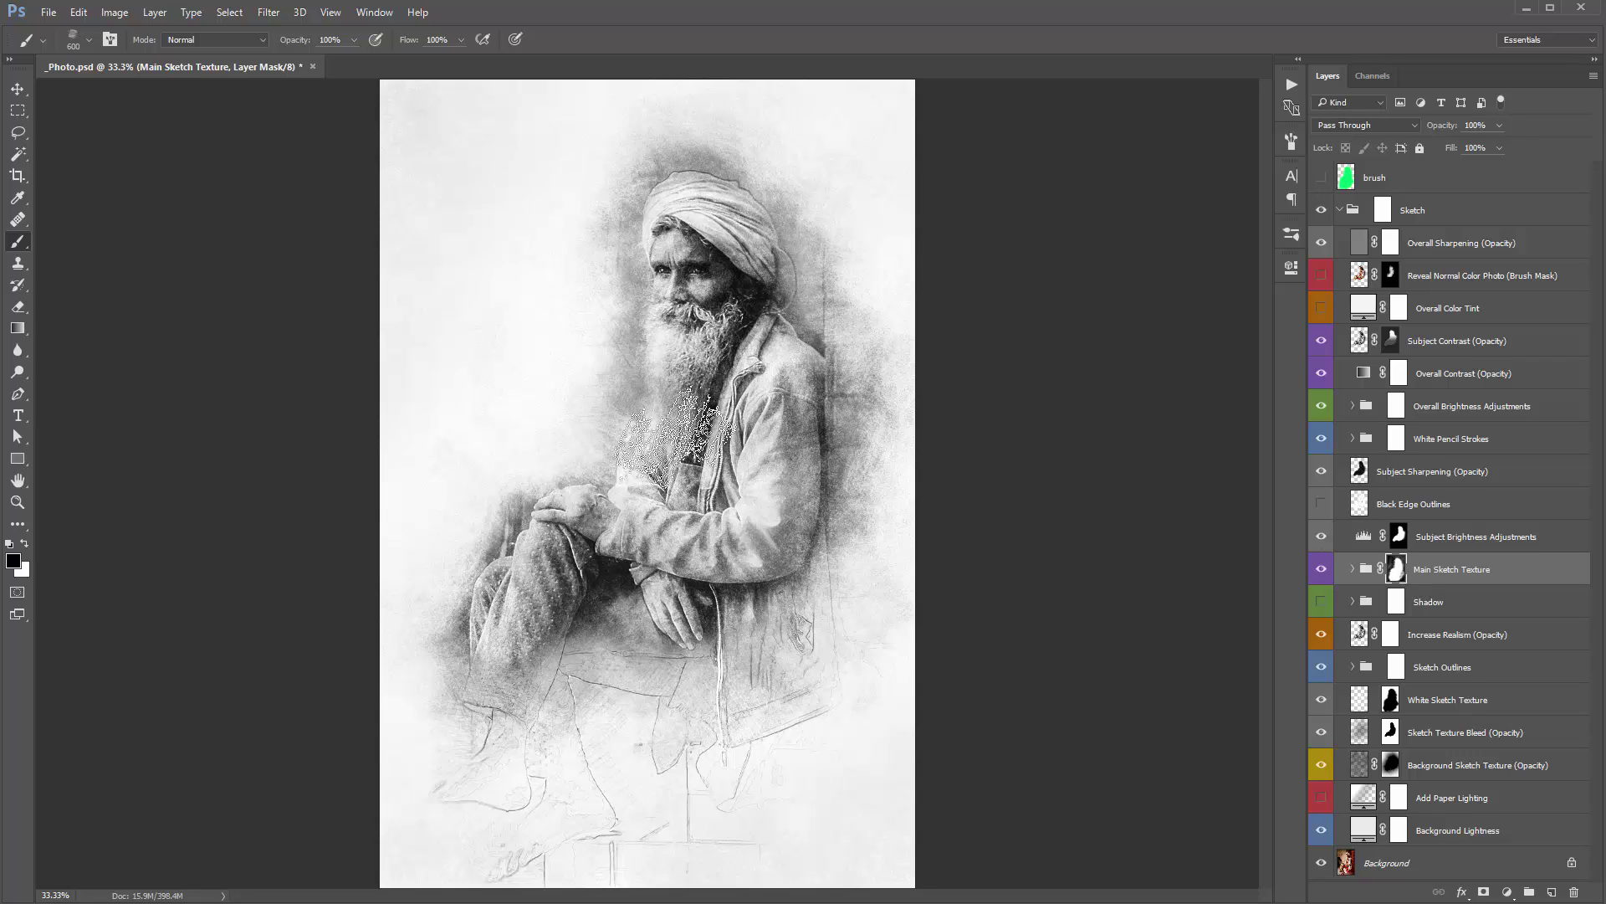
pyautogui.click(24, 544)
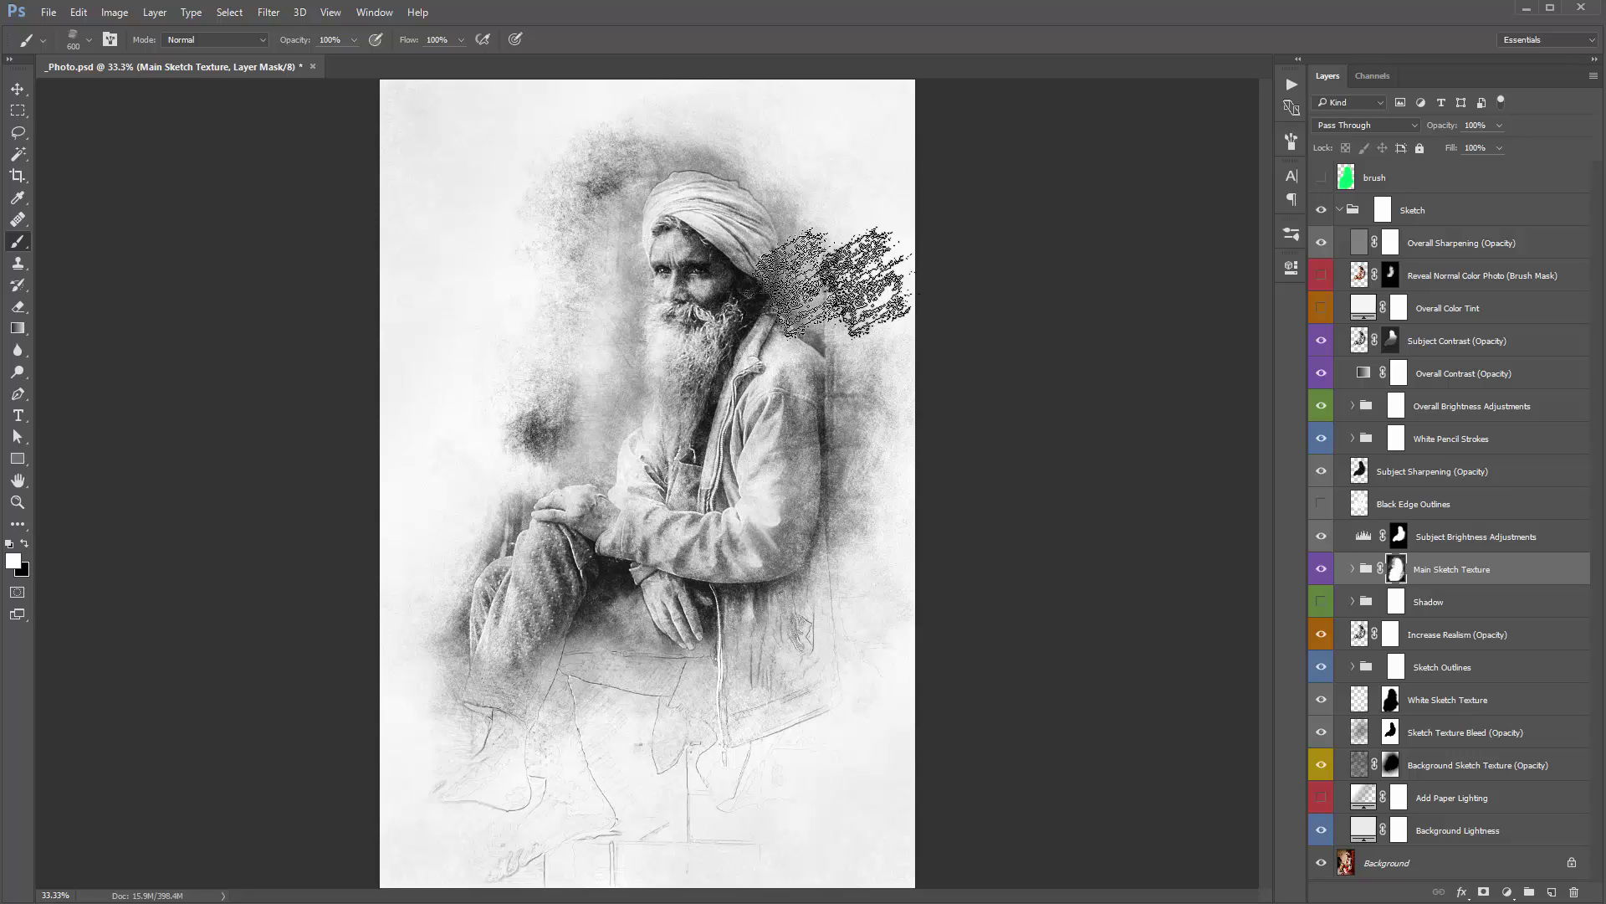
pyautogui.press('v')
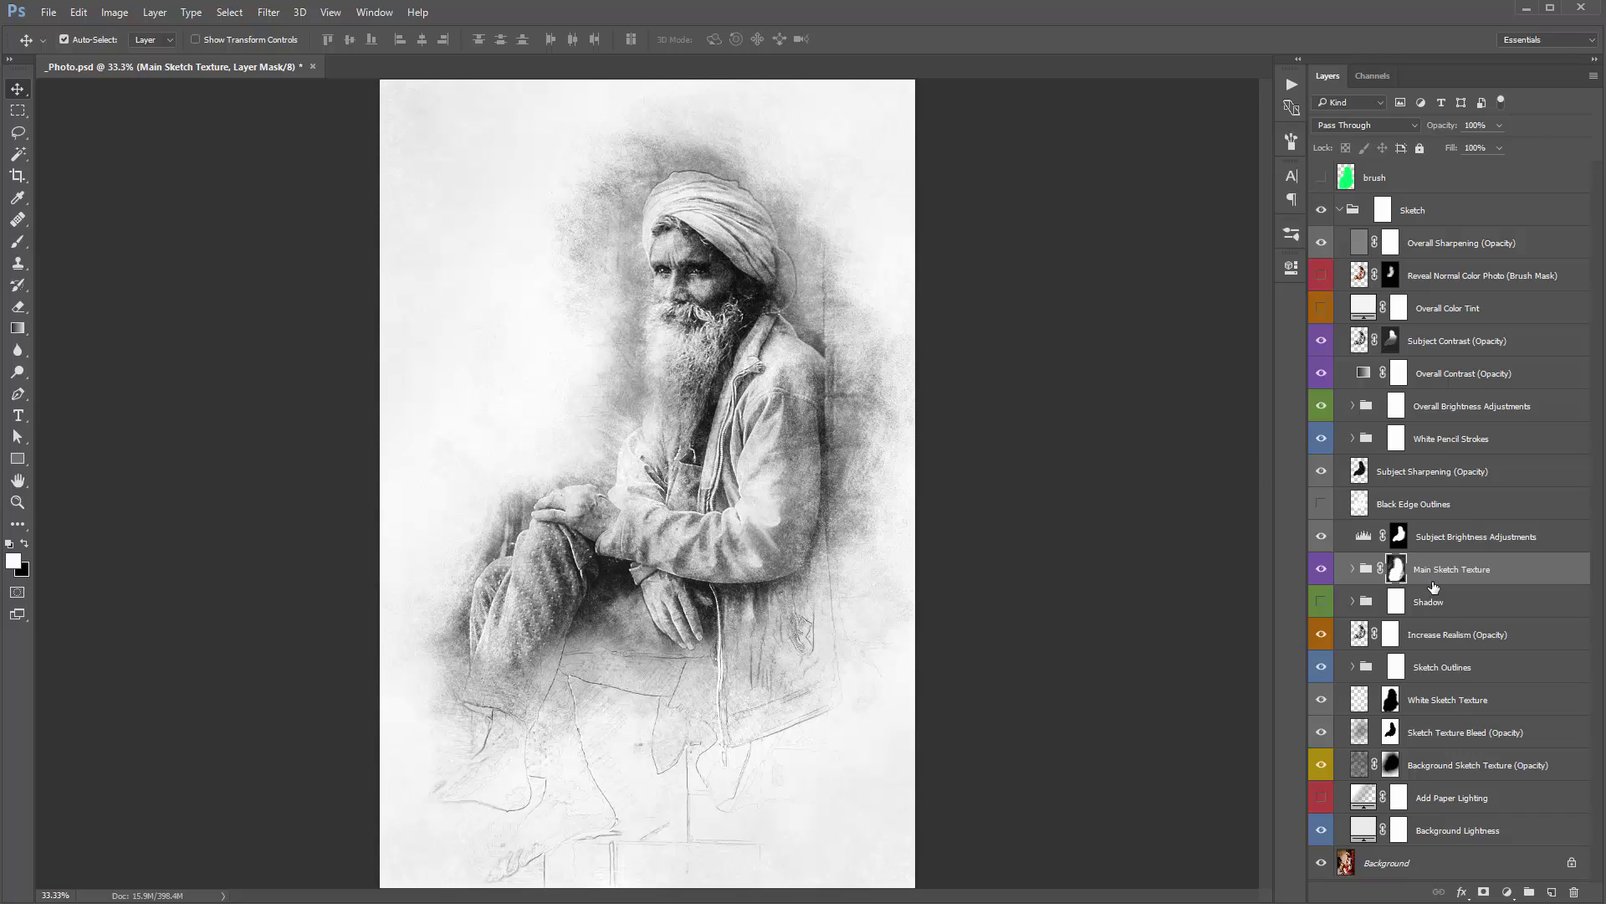
# Step: Select the Shadow group, toggle its visibility to compare the effect, and briefly show the green brush layer for reference
pyautogui.click(1445, 610)
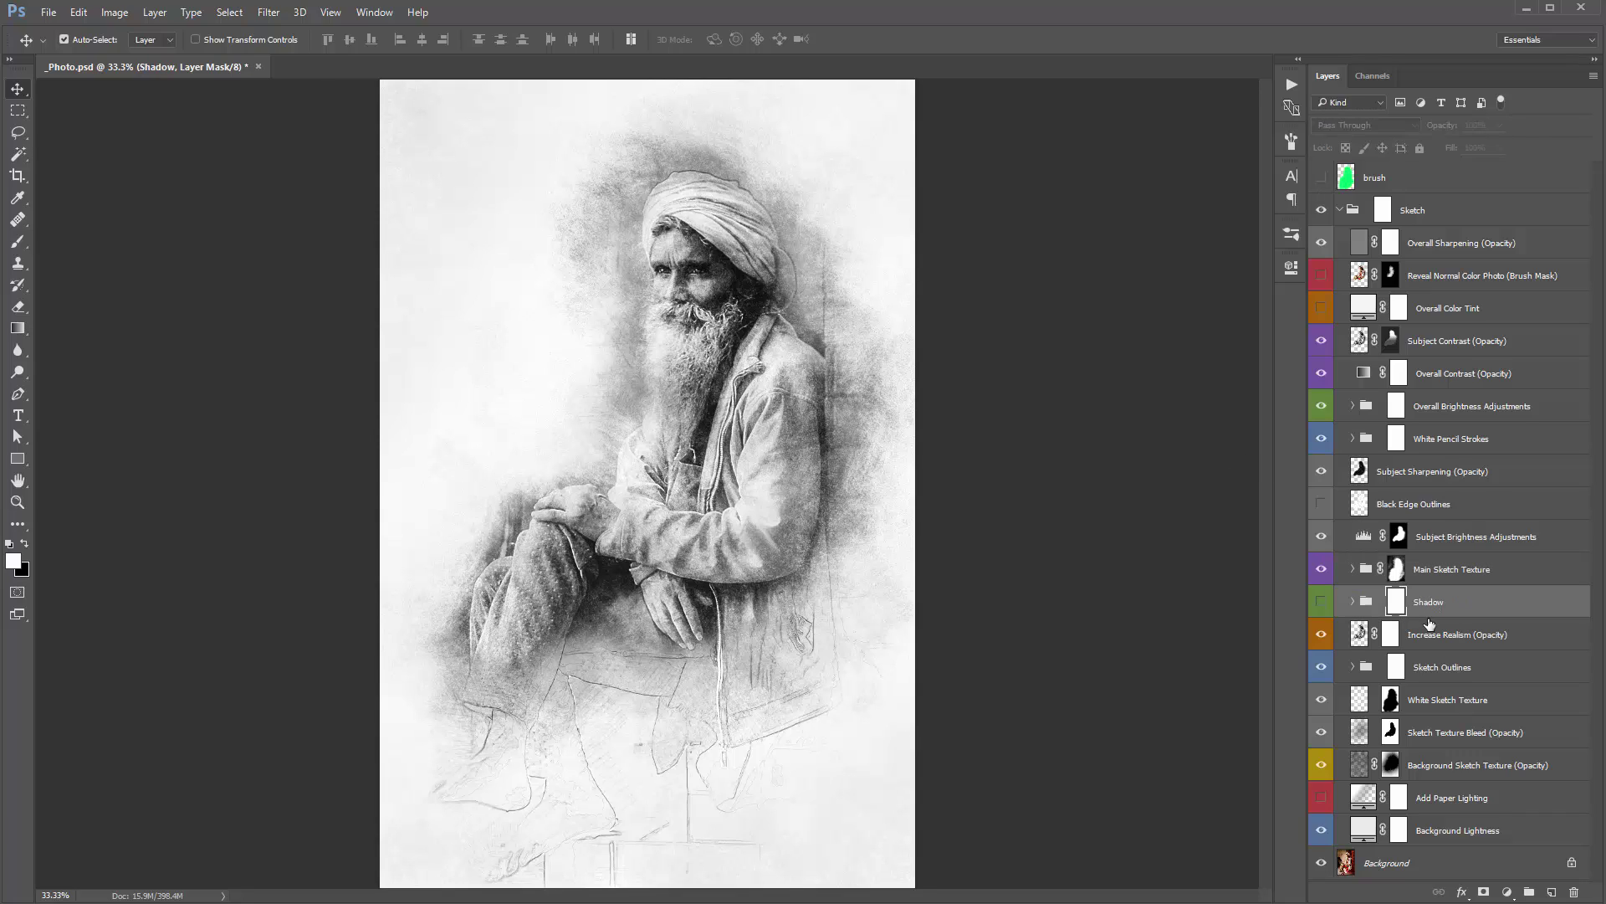
pyautogui.click(1322, 603)
pyautogui.click(1322, 603)
pyautogui.click(1322, 603)
pyautogui.click(1322, 603)
pyautogui.click(1321, 603)
pyautogui.click(1322, 604)
pyautogui.click(1321, 179)
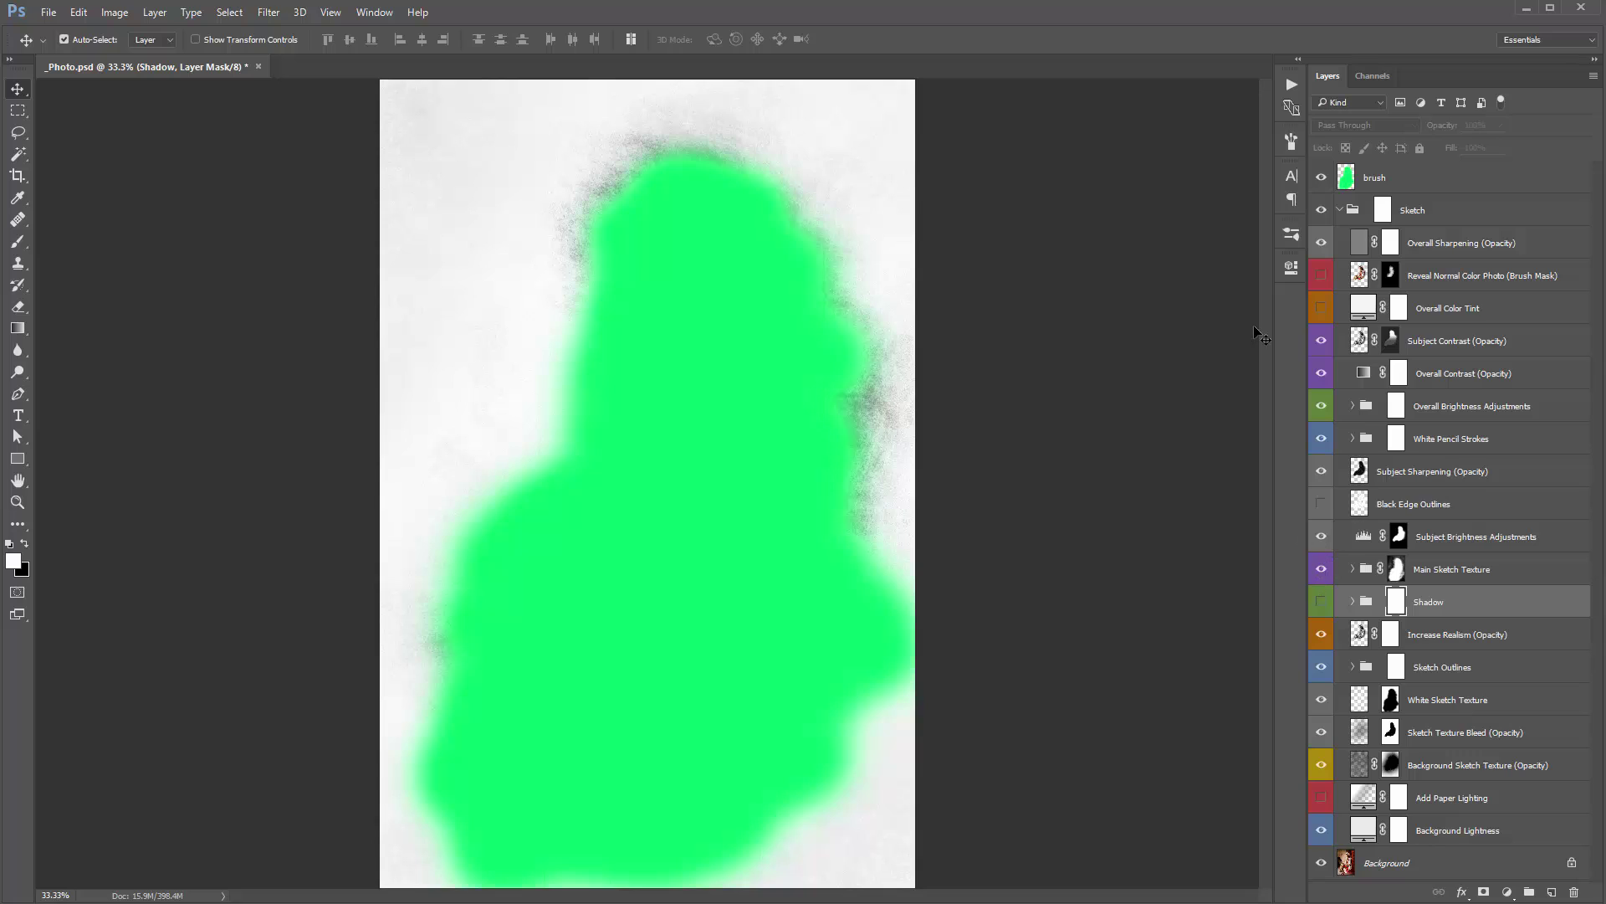
pyautogui.click(1321, 178)
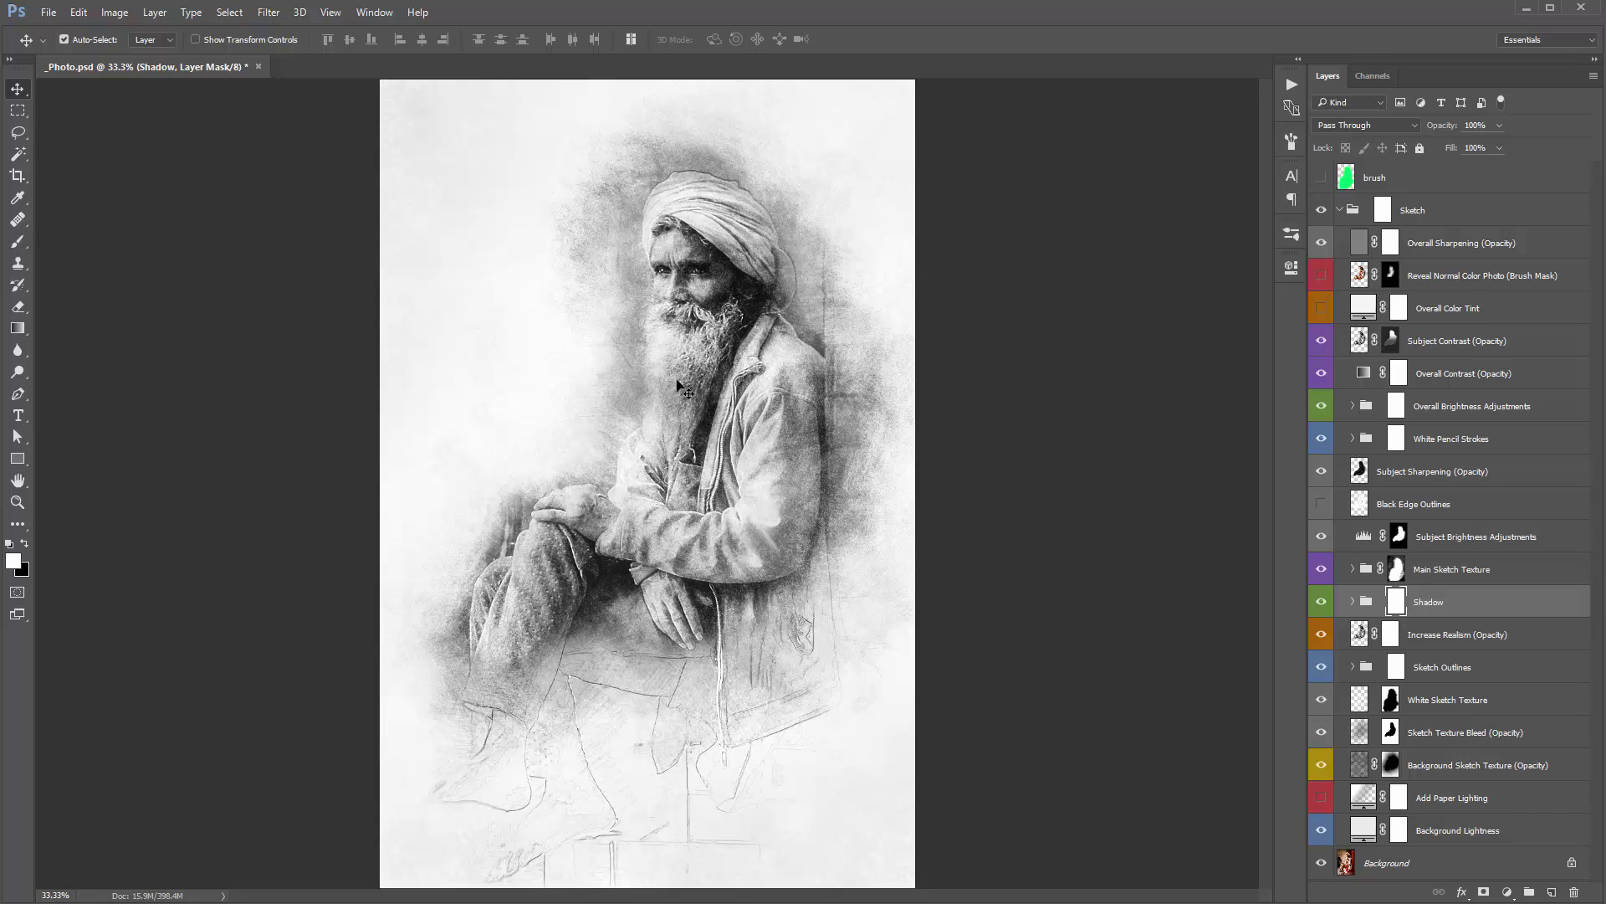
# Step: Inspect the layers inside the Shadow group, then collapse and hide the group
pyautogui.click(1353, 602)
pyautogui.click(1359, 601)
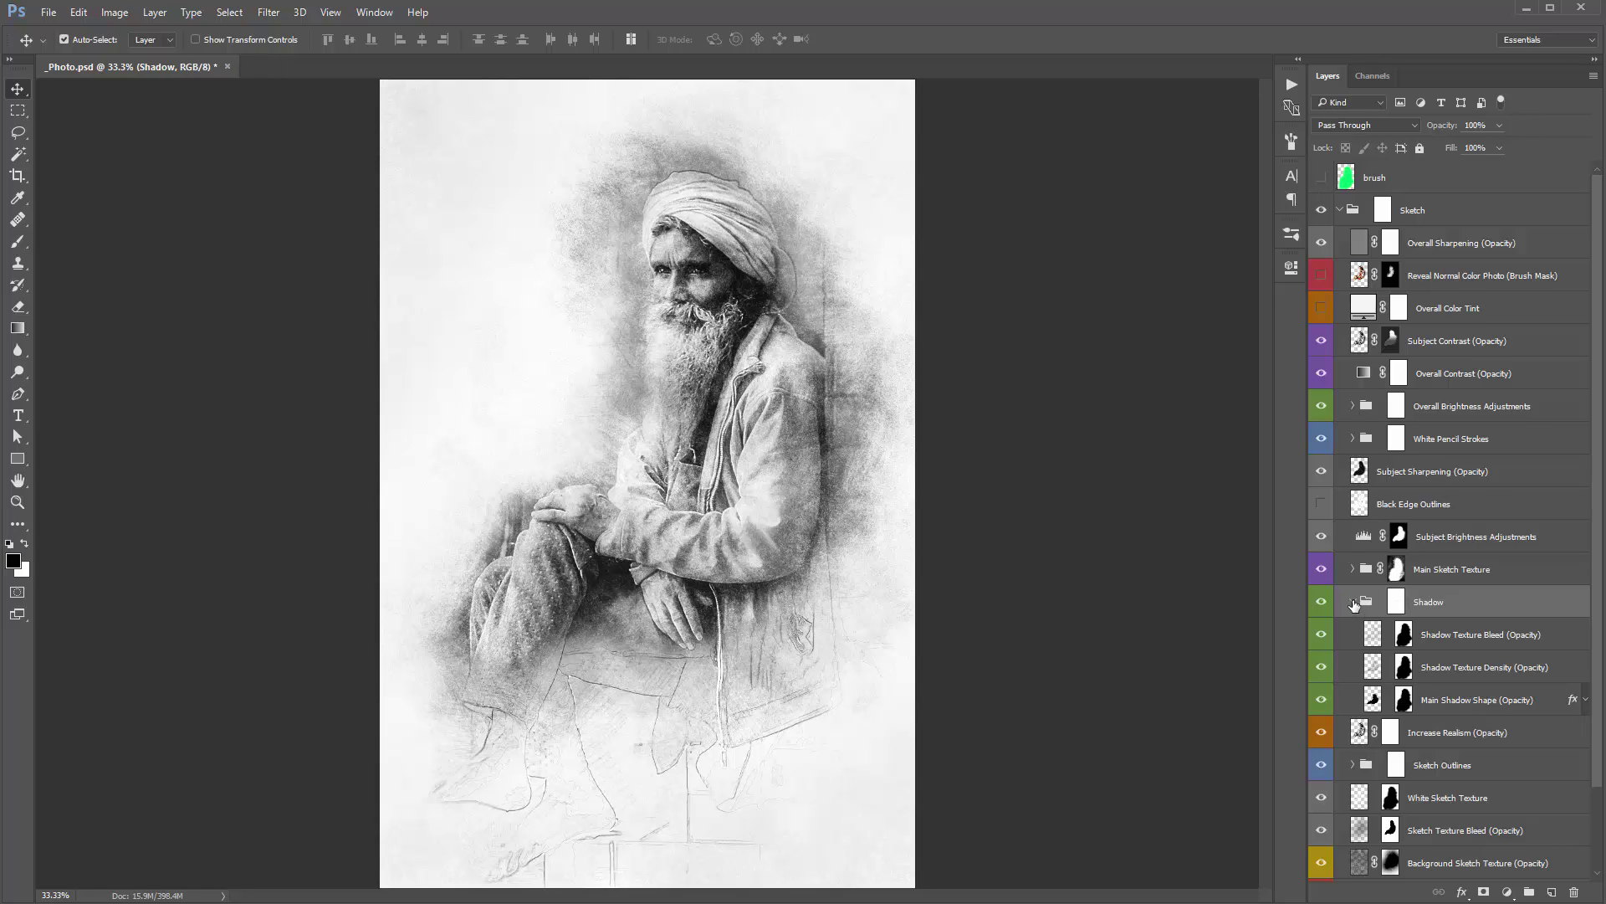
pyautogui.click(1352, 602)
pyautogui.click(1321, 602)
# Step: Try different opacities on the Increase Realism (Opacity) layer, set it to 70%, and select its layer mask
pyautogui.click(1433, 636)
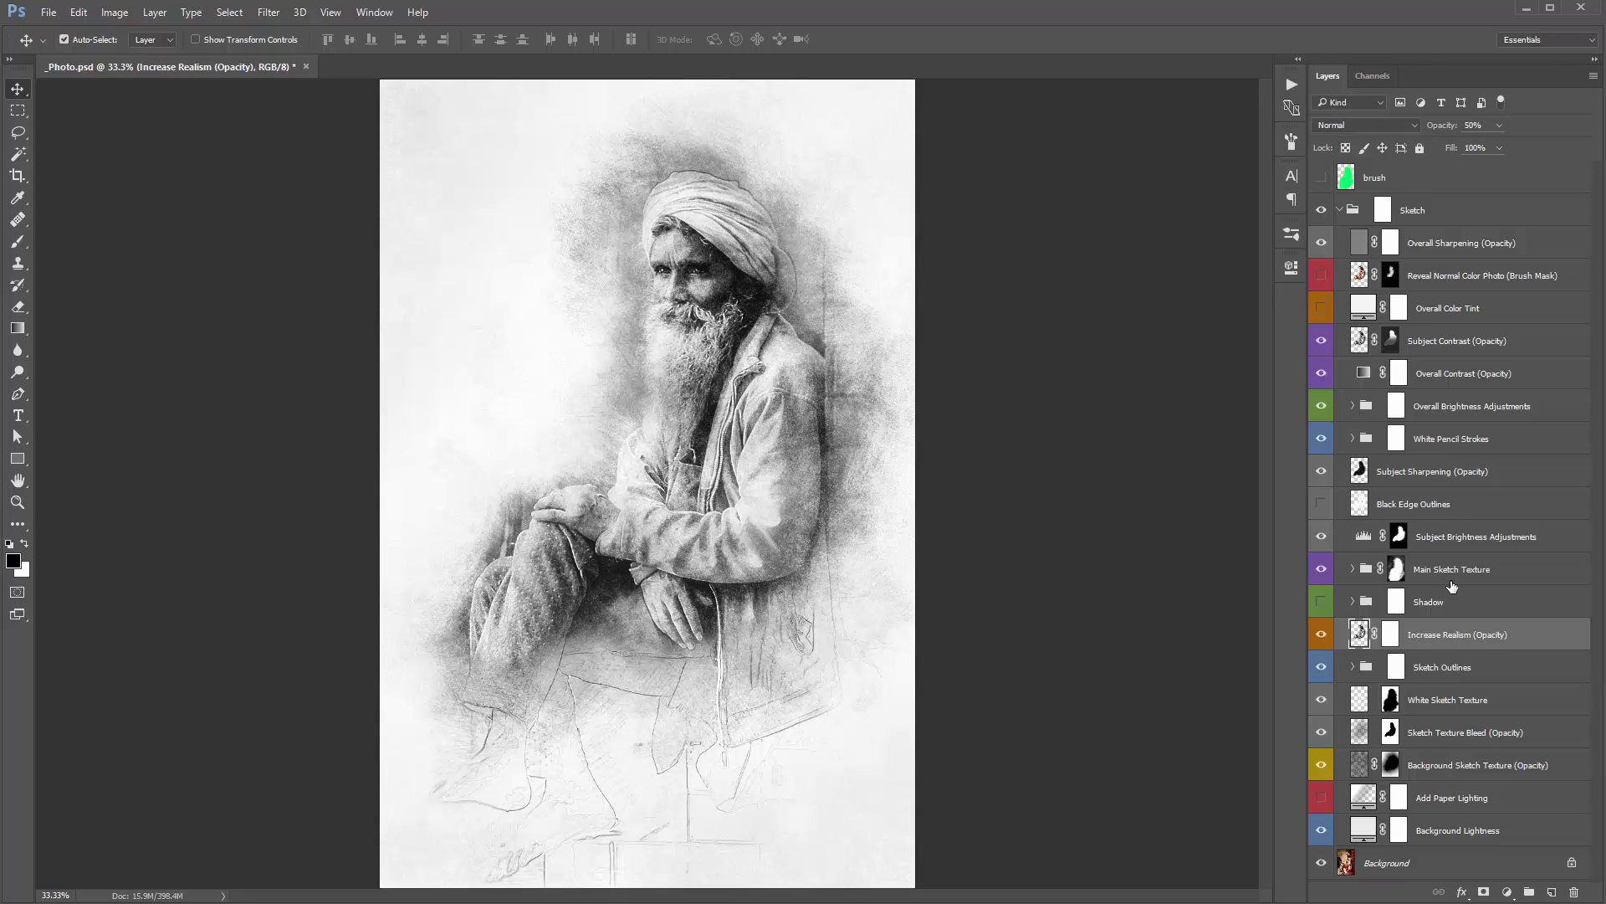
pyautogui.moveTo(1452, 127); pyautogui.dragTo(1407, 131)
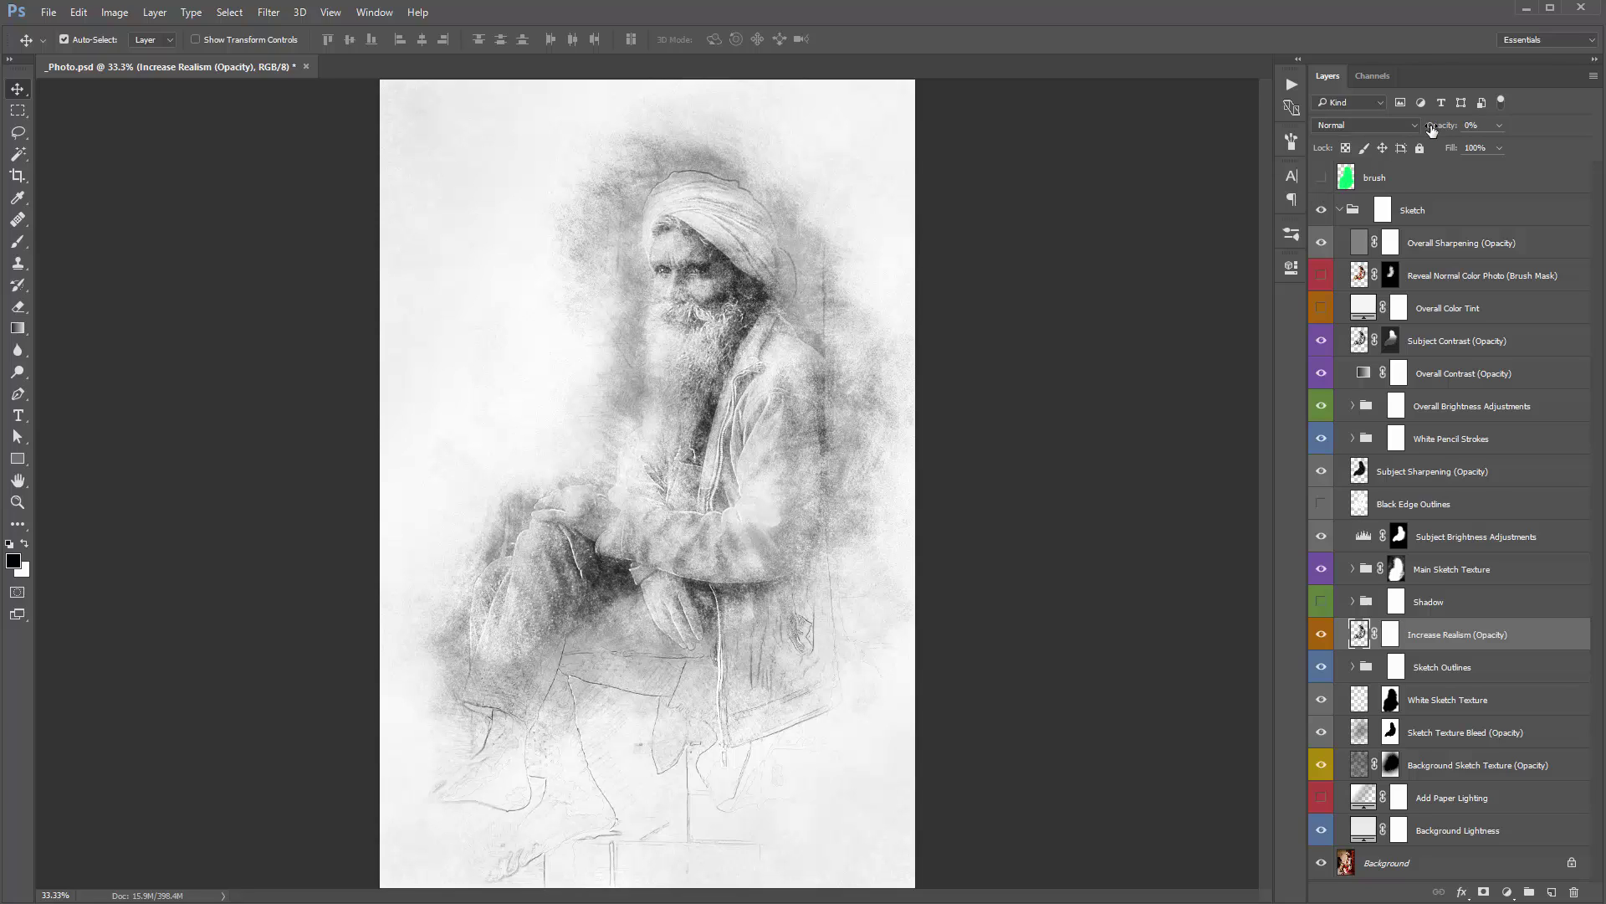
pyautogui.moveTo(1431, 128); pyautogui.dragTo(1461, 130)
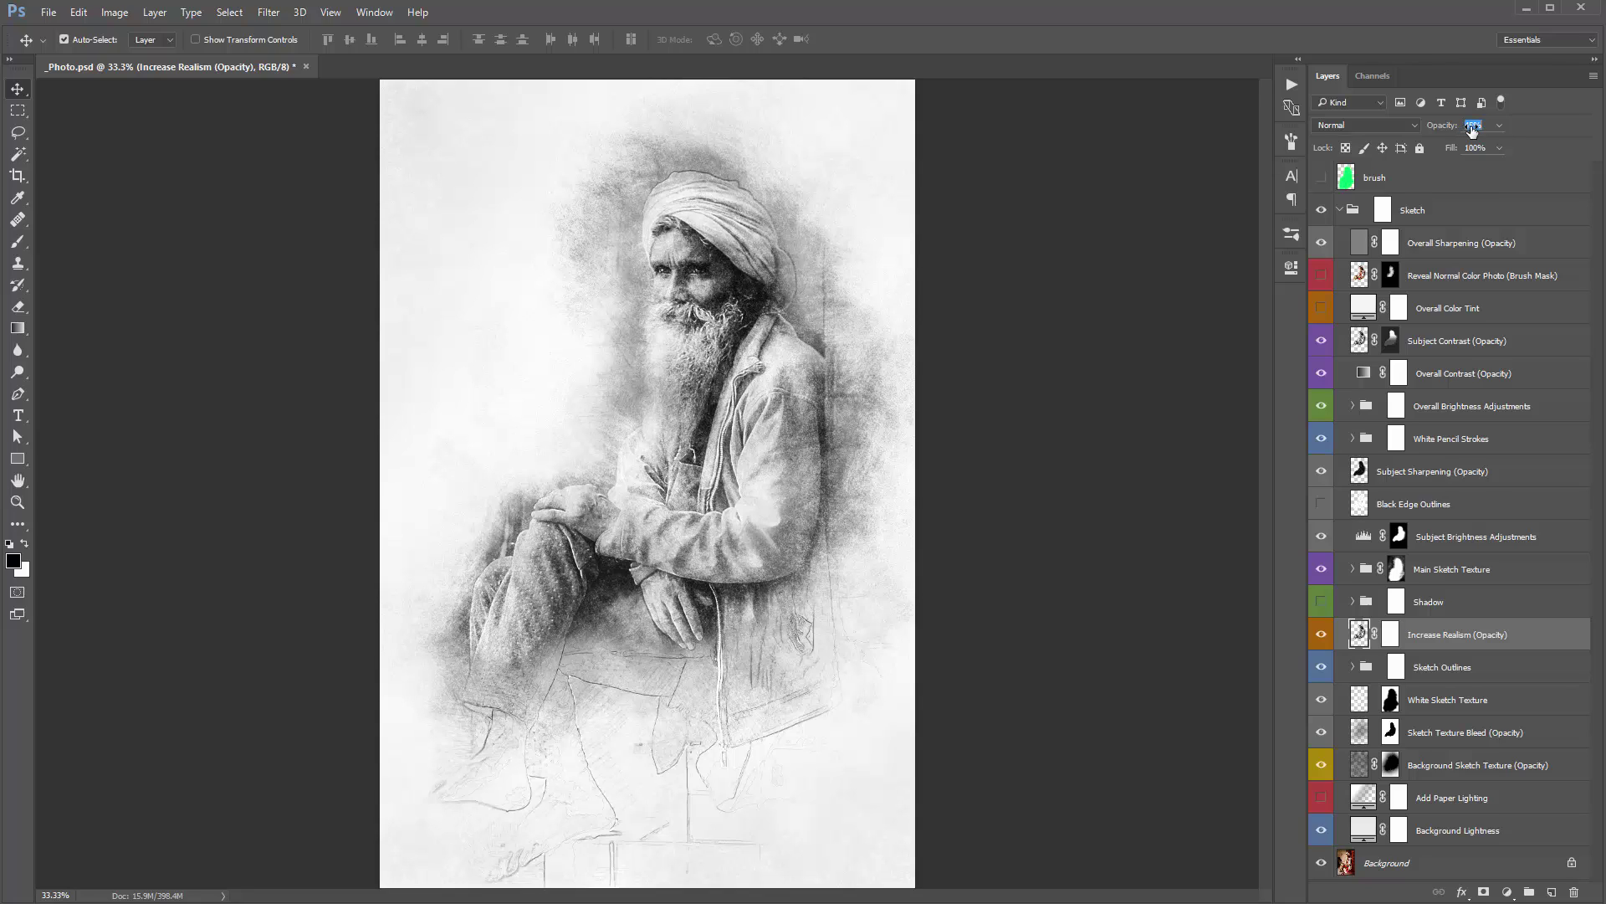
pyautogui.moveTo(1472, 131); pyautogui.dragTo(1467, 130)
pyautogui.press('5')
pyautogui.moveTo(1434, 130); pyautogui.dragTo(1445, 130)
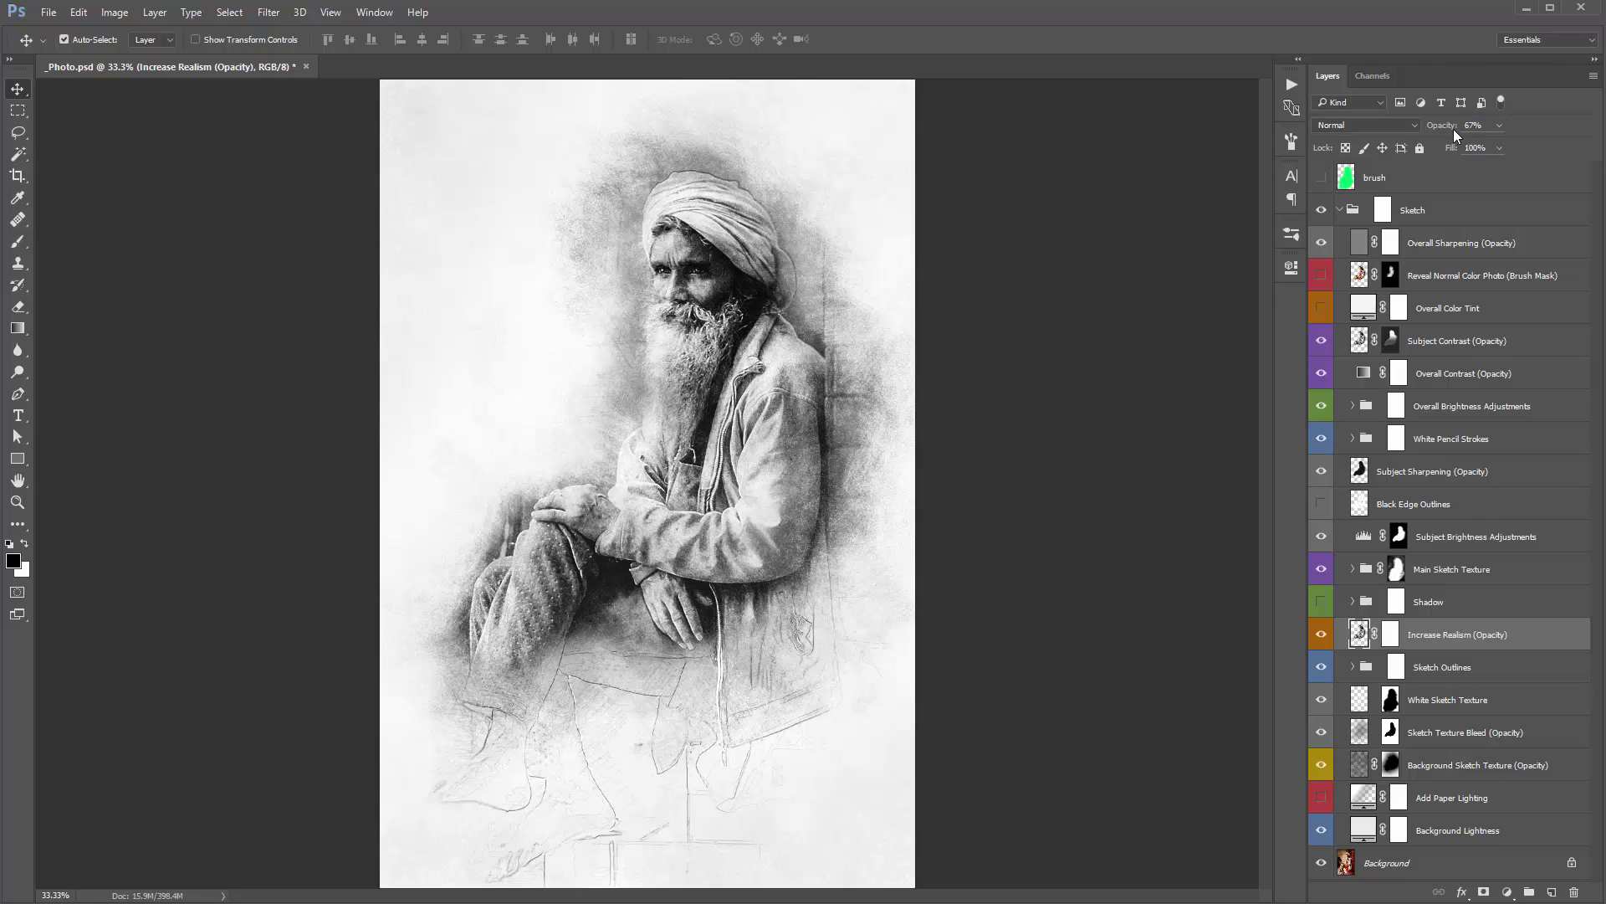
pyautogui.press('7')
pyautogui.click(1391, 636)
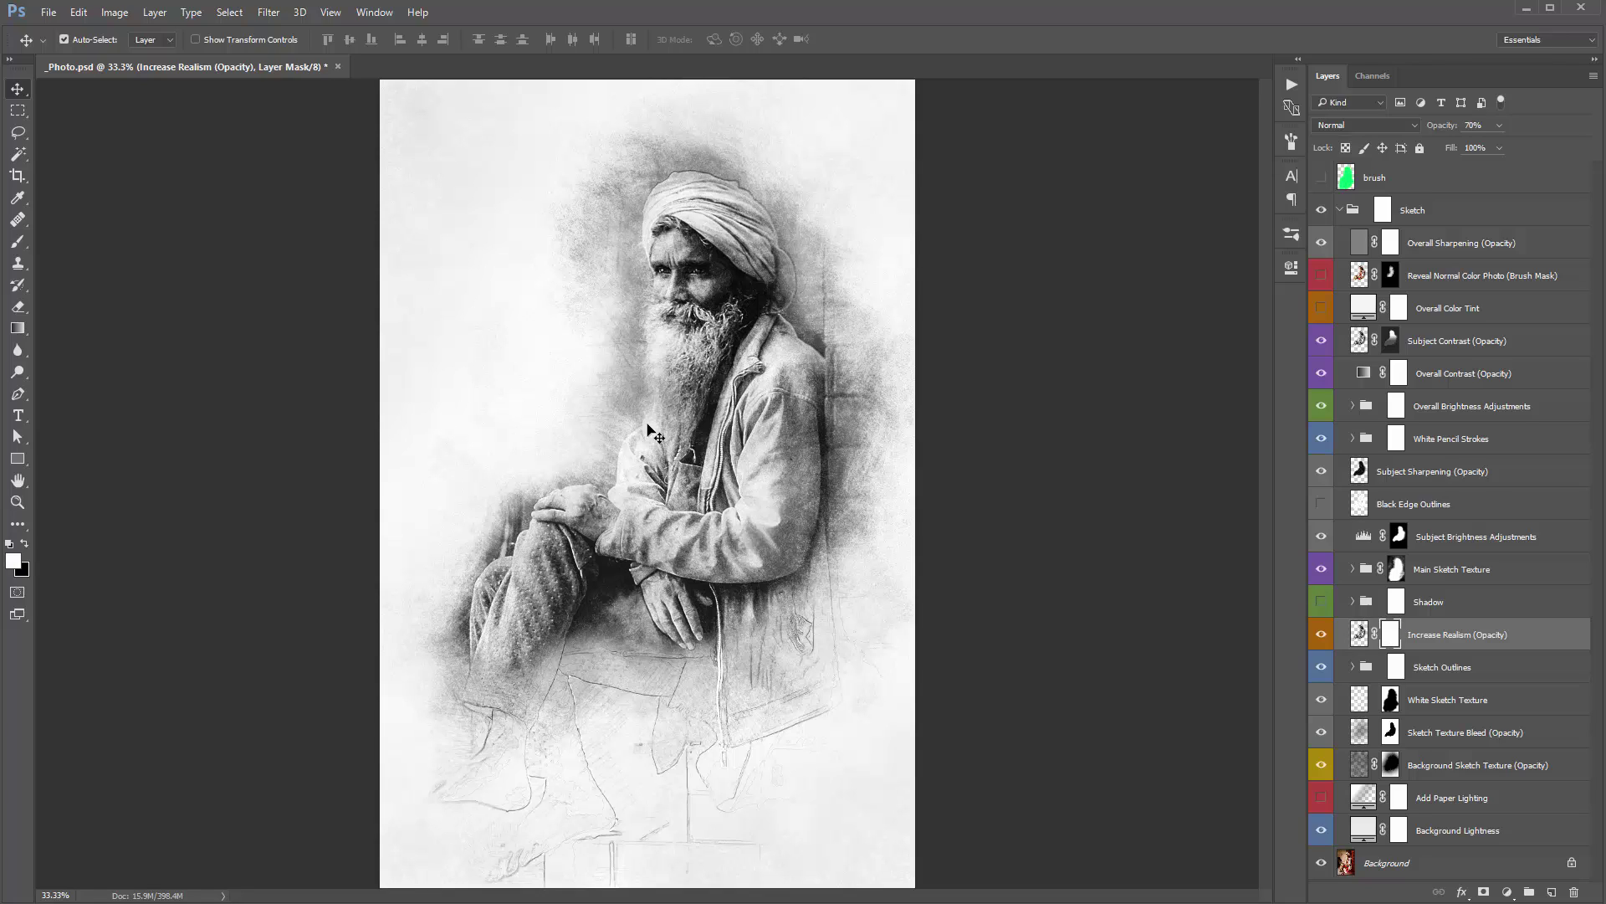
# Step: Paint black with the textured brush over the man's jacket, arms and legs on the Increase Realism mask, and try 56% layer opacity
pyautogui.press('b')
pyautogui.press('x')
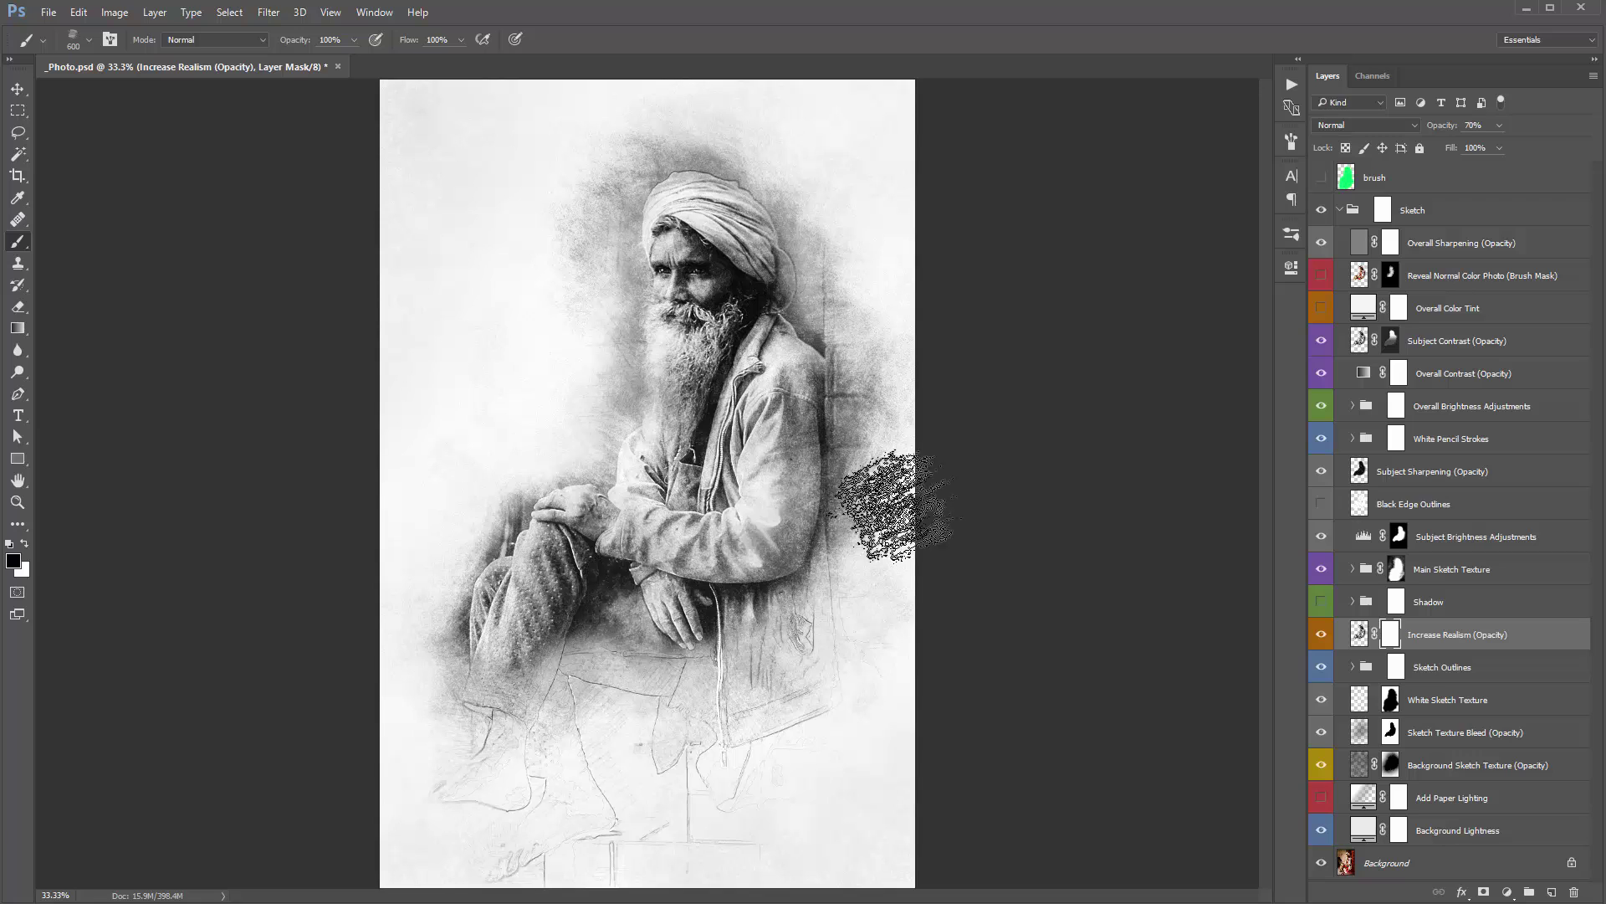
pyautogui.moveTo(895, 507)
pyautogui.mouseDown()
pyautogui.moveTo(502, 519)
pyautogui.moveTo(535, 602)
pyautogui.moveTo(846, 464)
pyautogui.moveTo(544, 599)
pyautogui.moveTo(531, 577)
pyautogui.moveTo(788, 540)
pyautogui.moveTo(835, 425)
pyautogui.mouseUp()
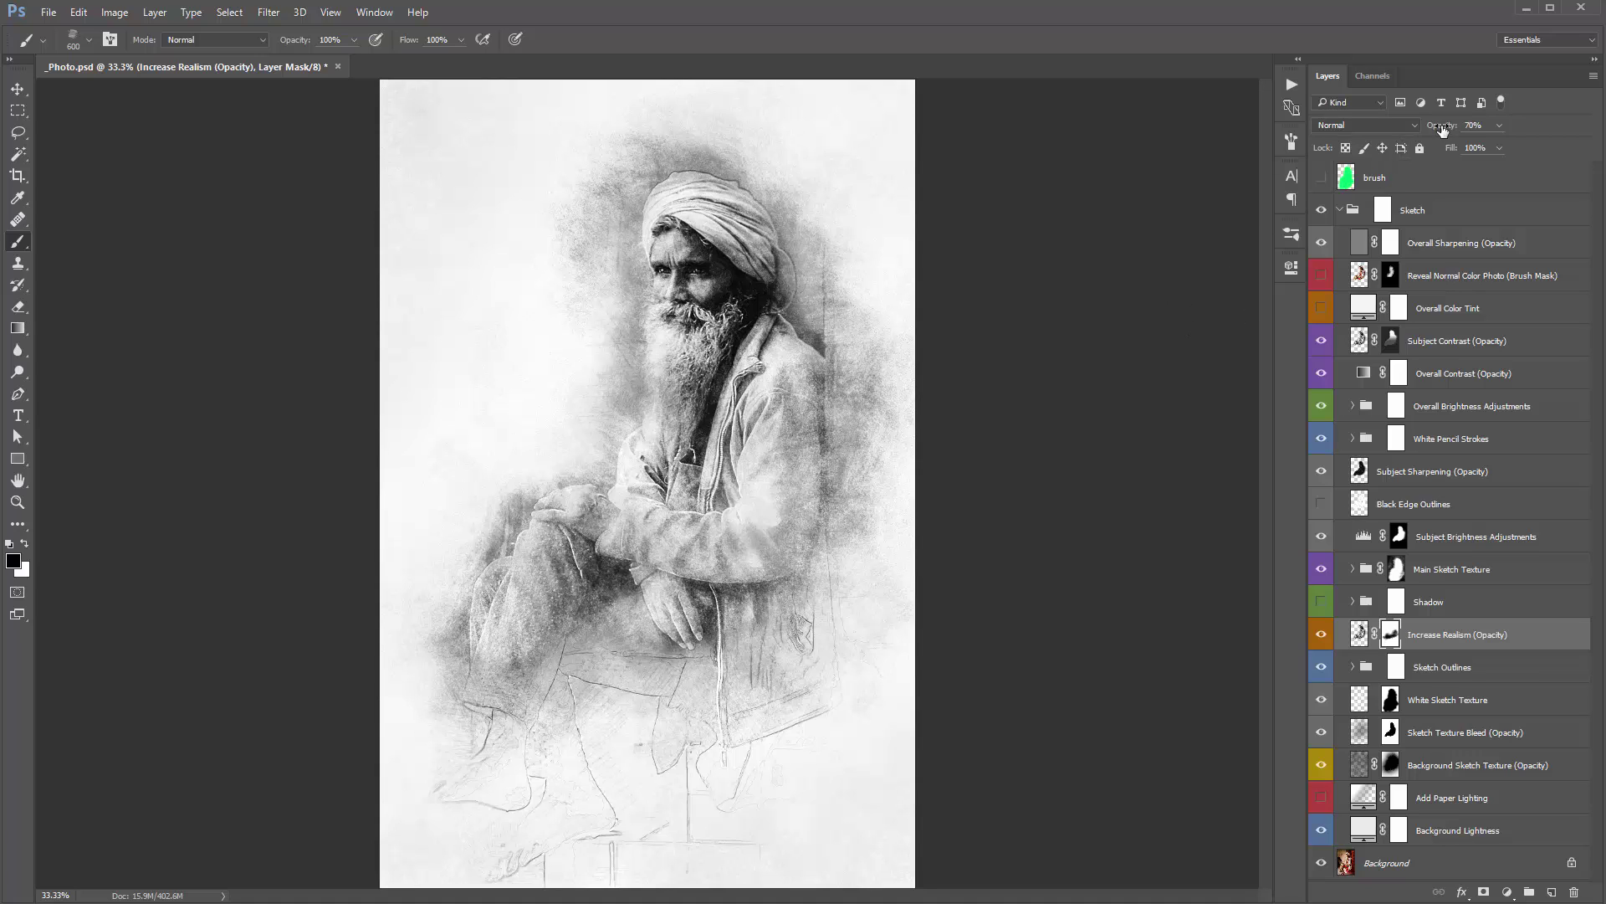
pyautogui.moveTo(1442, 128)
pyautogui.mouseDown()
pyautogui.moveTo(1414, 130)
pyautogui.moveTo(1449, 128)
pyautogui.mouseUp()
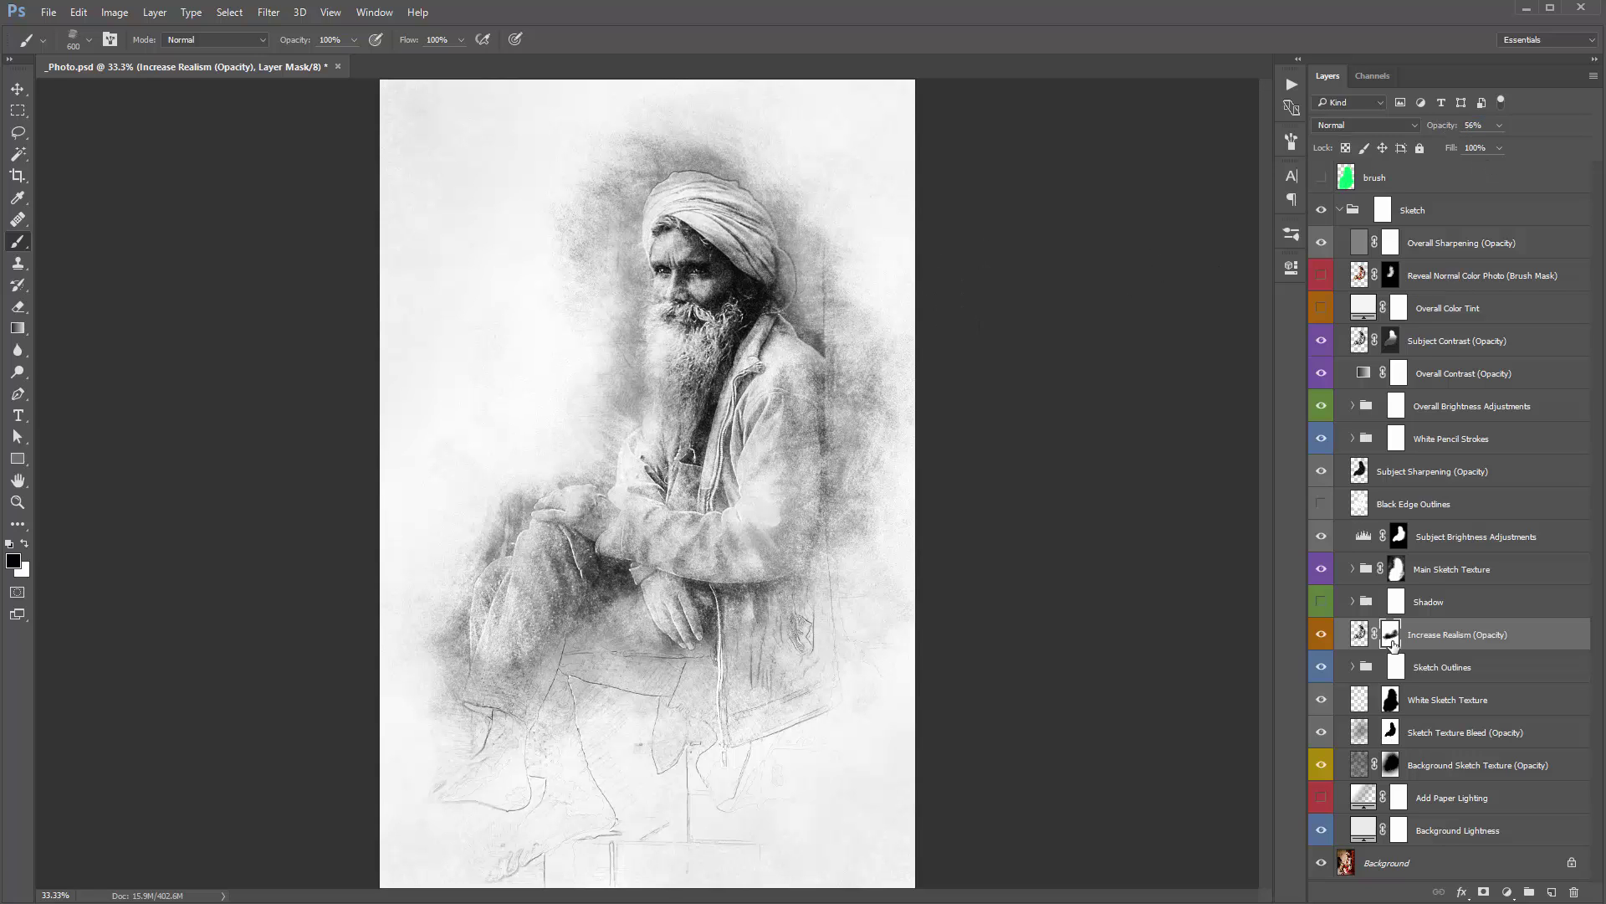
# Step: Fill the Increase Realism (Opacity) mask with black, invert it to white, and set the layer's opacity to 50%
pyautogui.hotkey('alt', 'BackSpace')
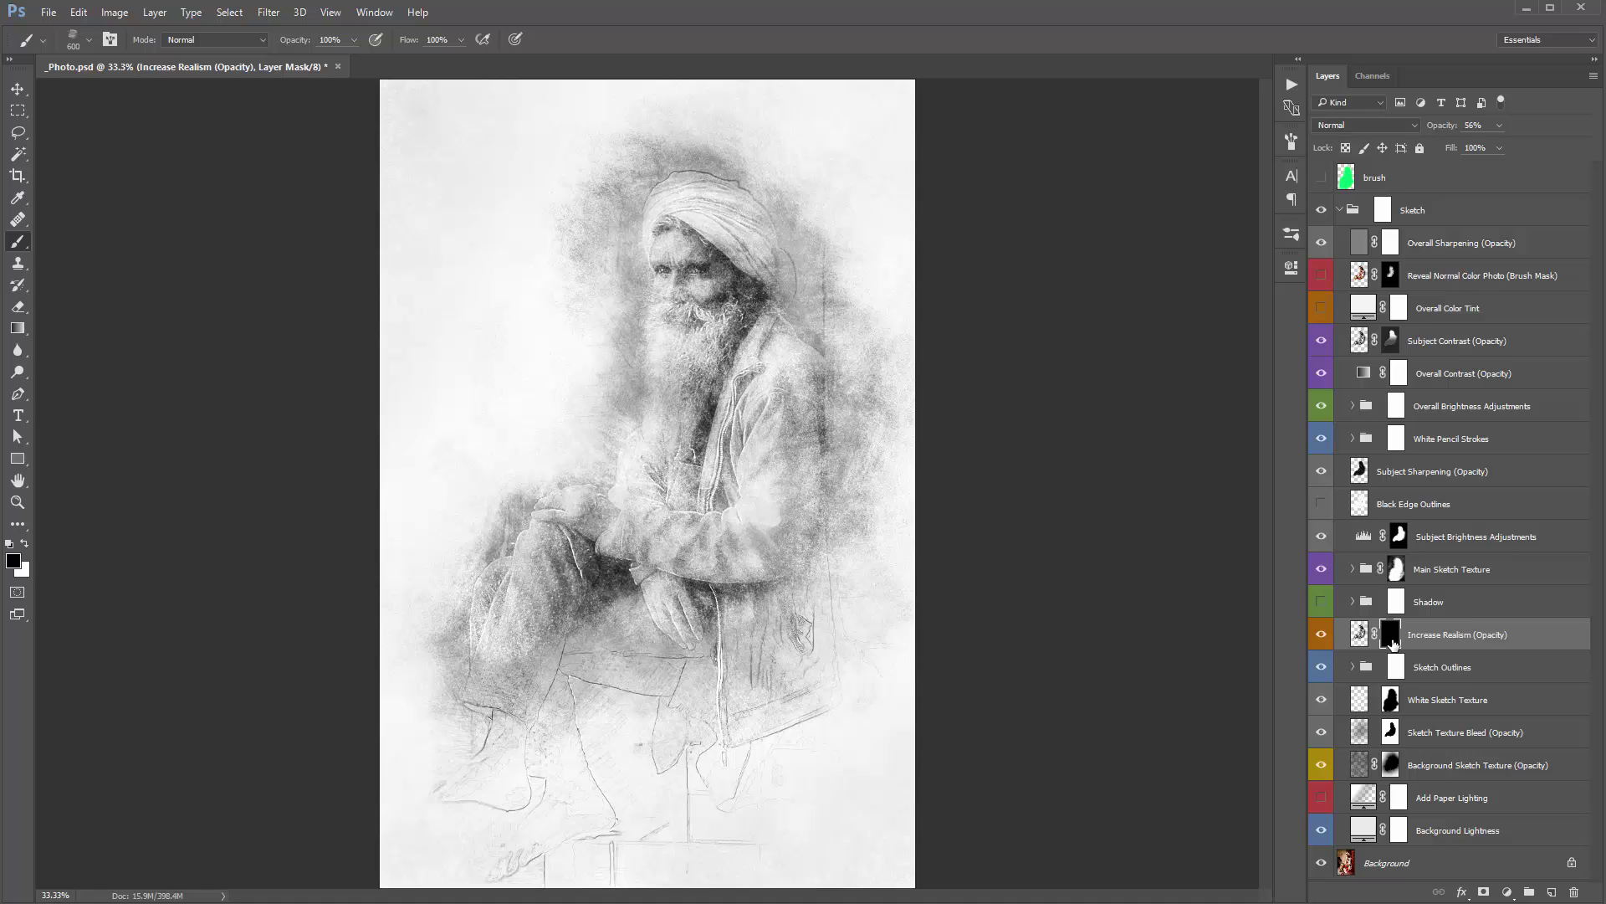
pyautogui.hotkey('ctrl', 'i')
pyautogui.press('v')
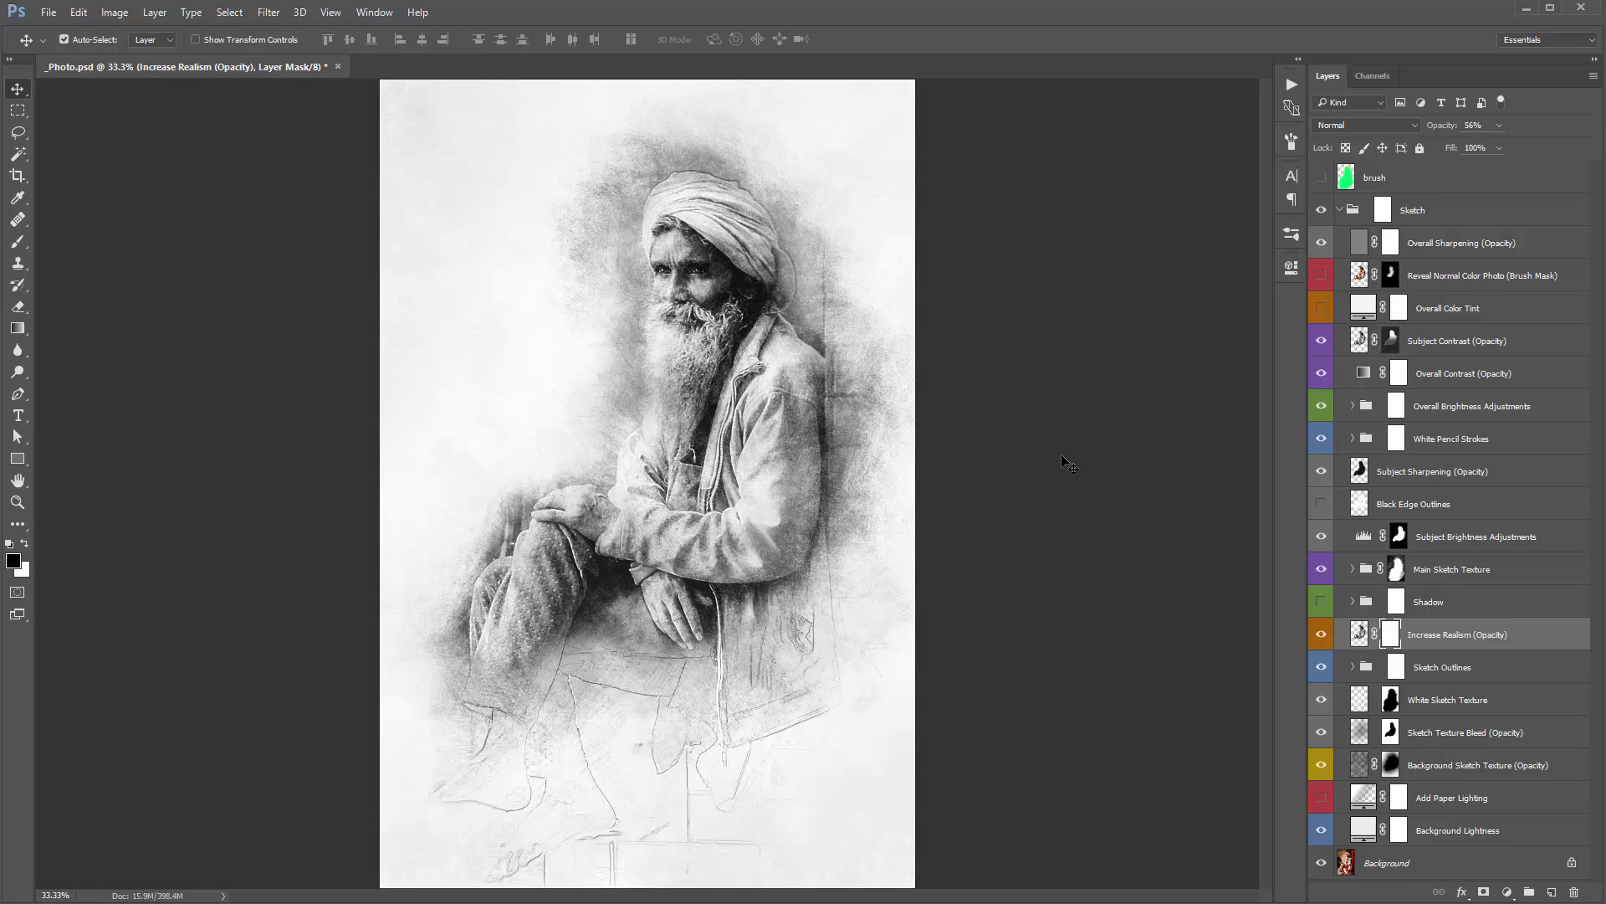
pyautogui.press('5')
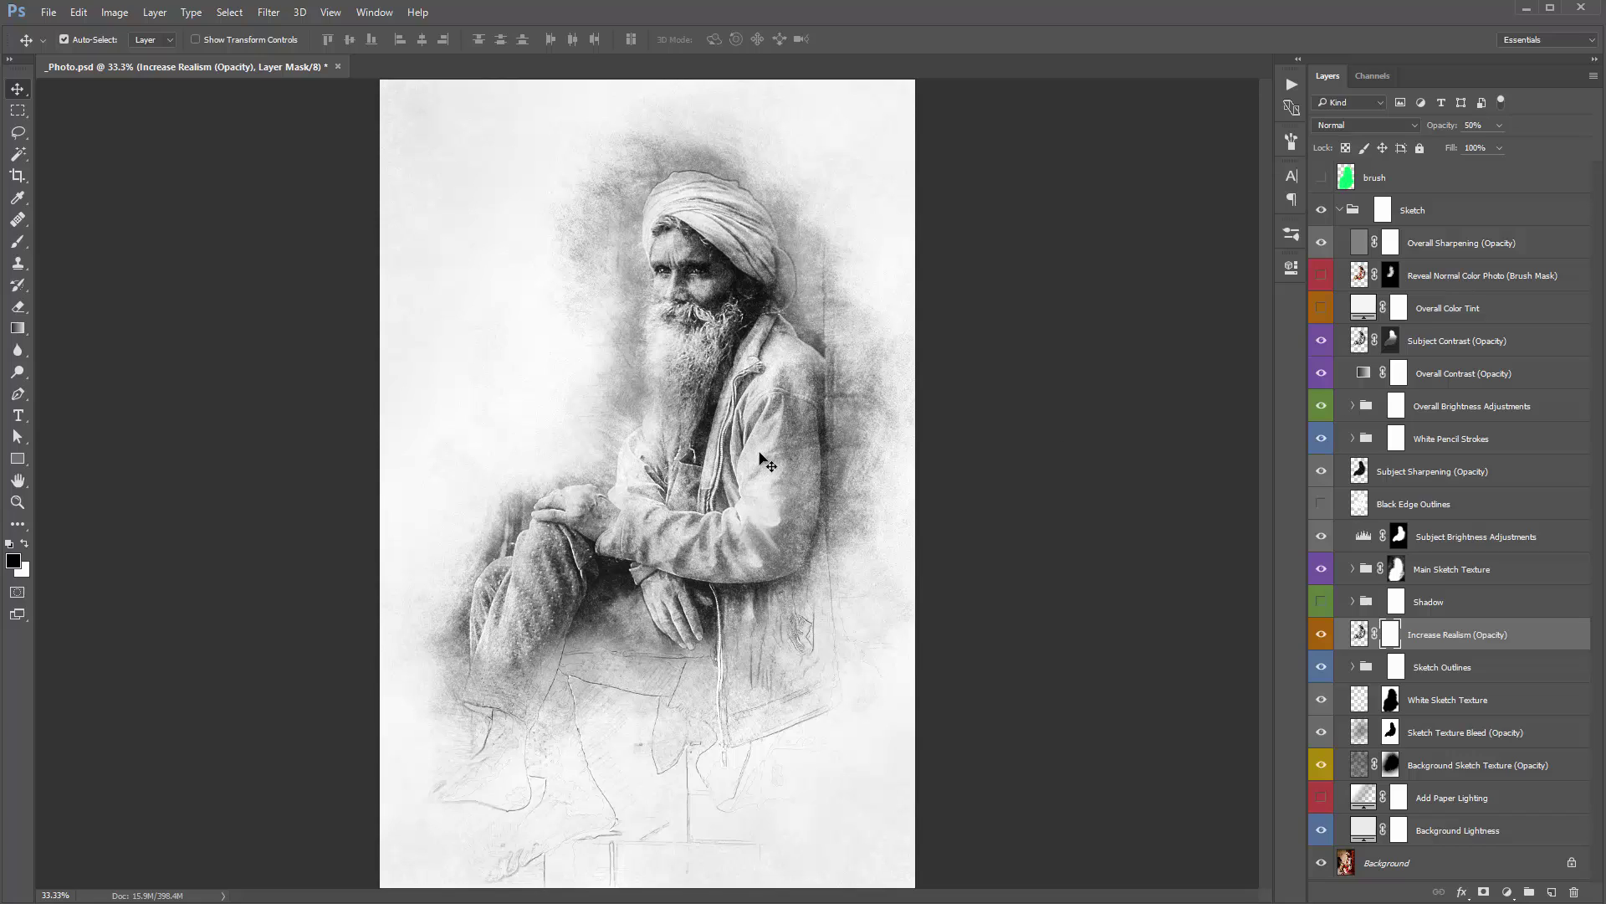
# Step: Select the Sketch Outlines group and toggle its visibility several times to compare the effect of the outlines
pyautogui.click(1428, 667)
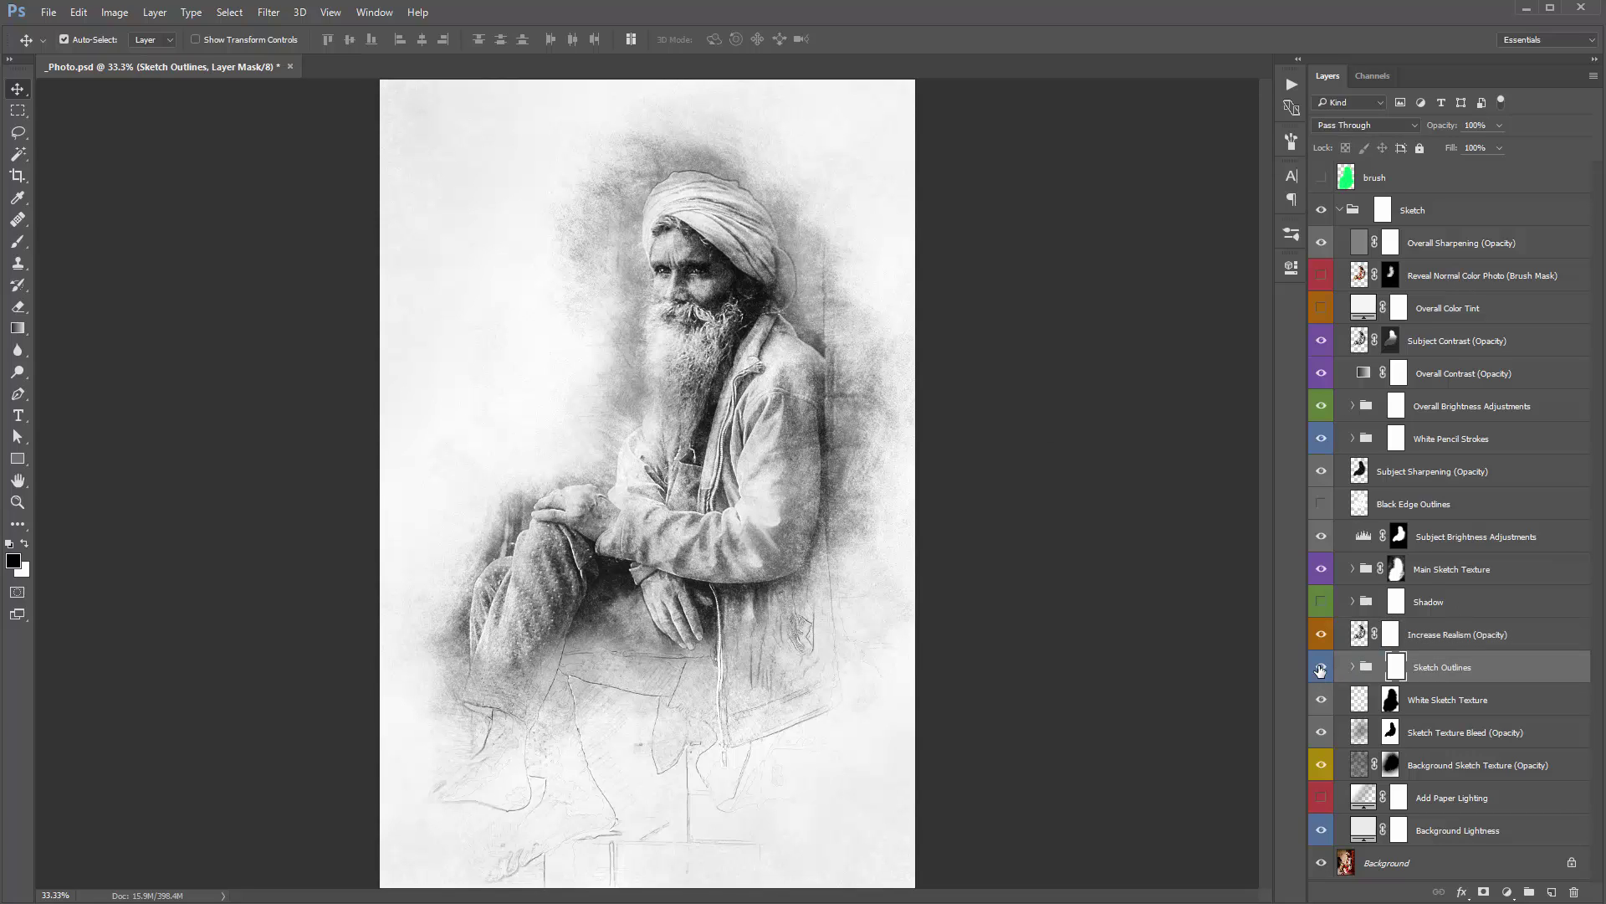
pyautogui.click(1320, 667)
pyautogui.click(1320, 667)
pyautogui.click(1320, 668)
pyautogui.click(1320, 667)
pyautogui.click(1321, 668)
pyautogui.click(1321, 668)
# Step: Try duplicating the Sketch Outlines group for stronger lines, and undo the duplication
pyautogui.hotkey('ctrl', 'j')
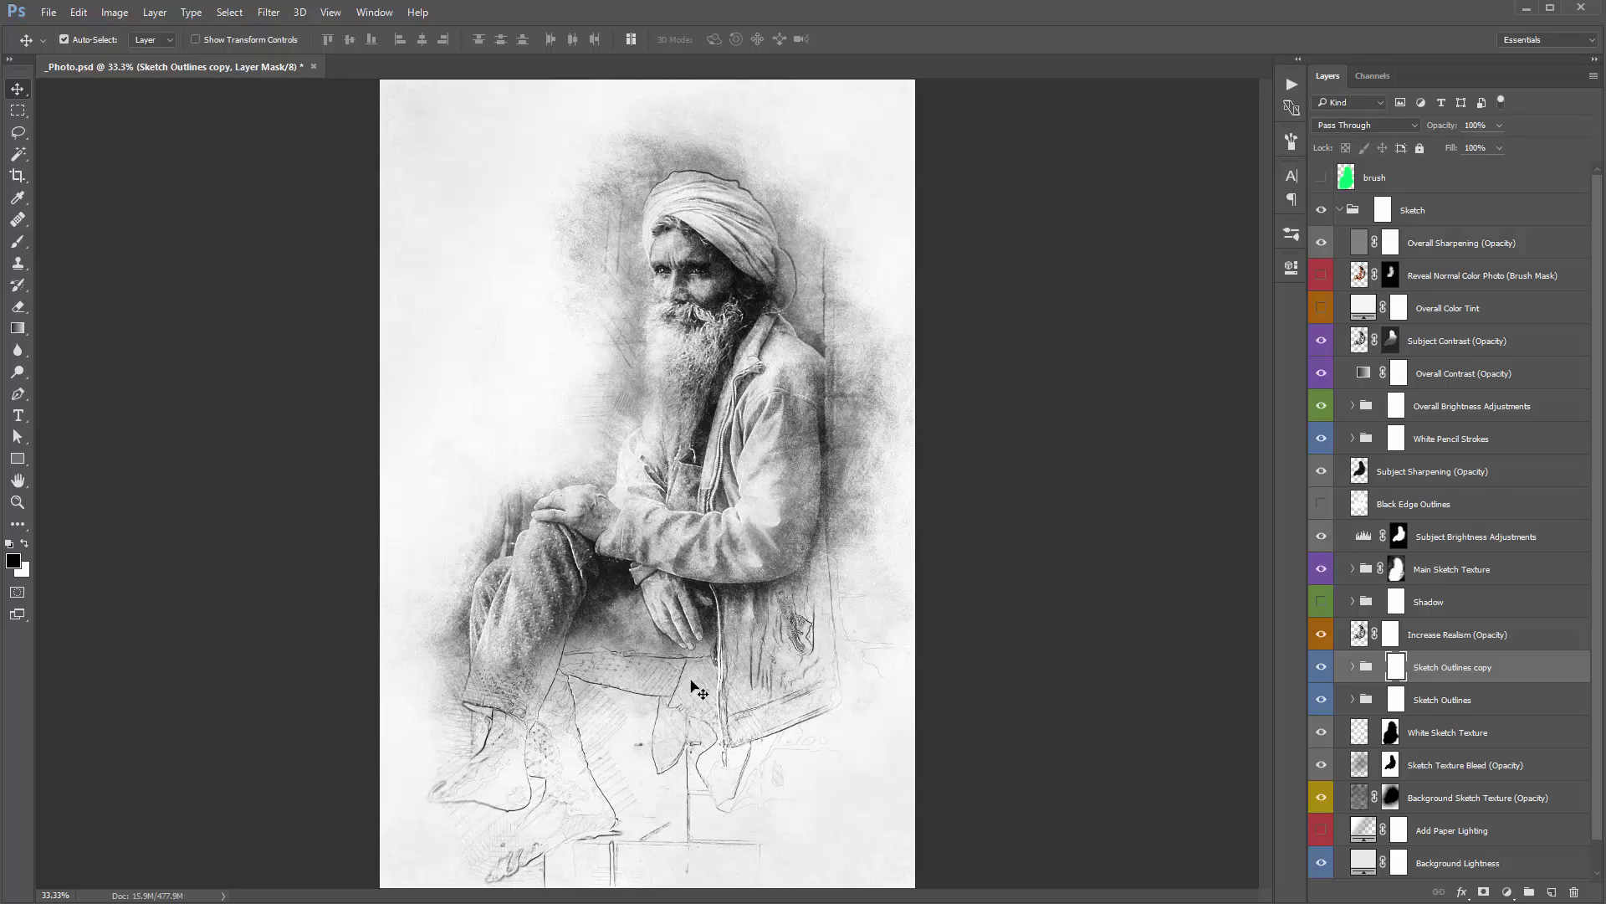
pyautogui.hotkey('ctrl', 'z')
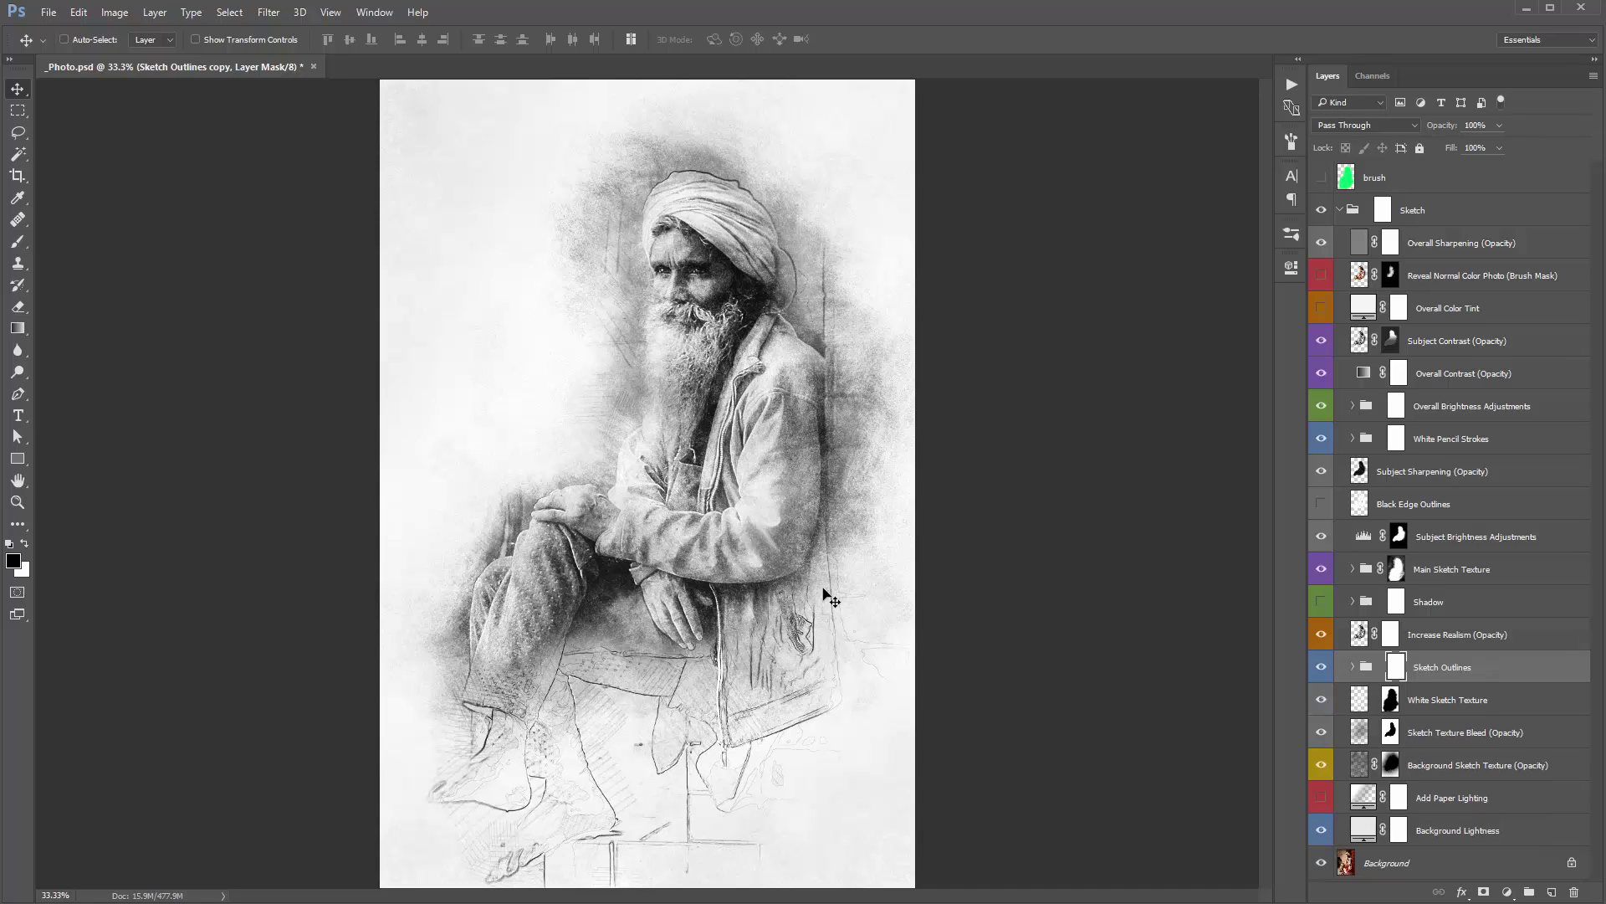
# Step: Expand the Sketch Outlines group, select its four layers, and hide all of them
pyautogui.click(1348, 670)
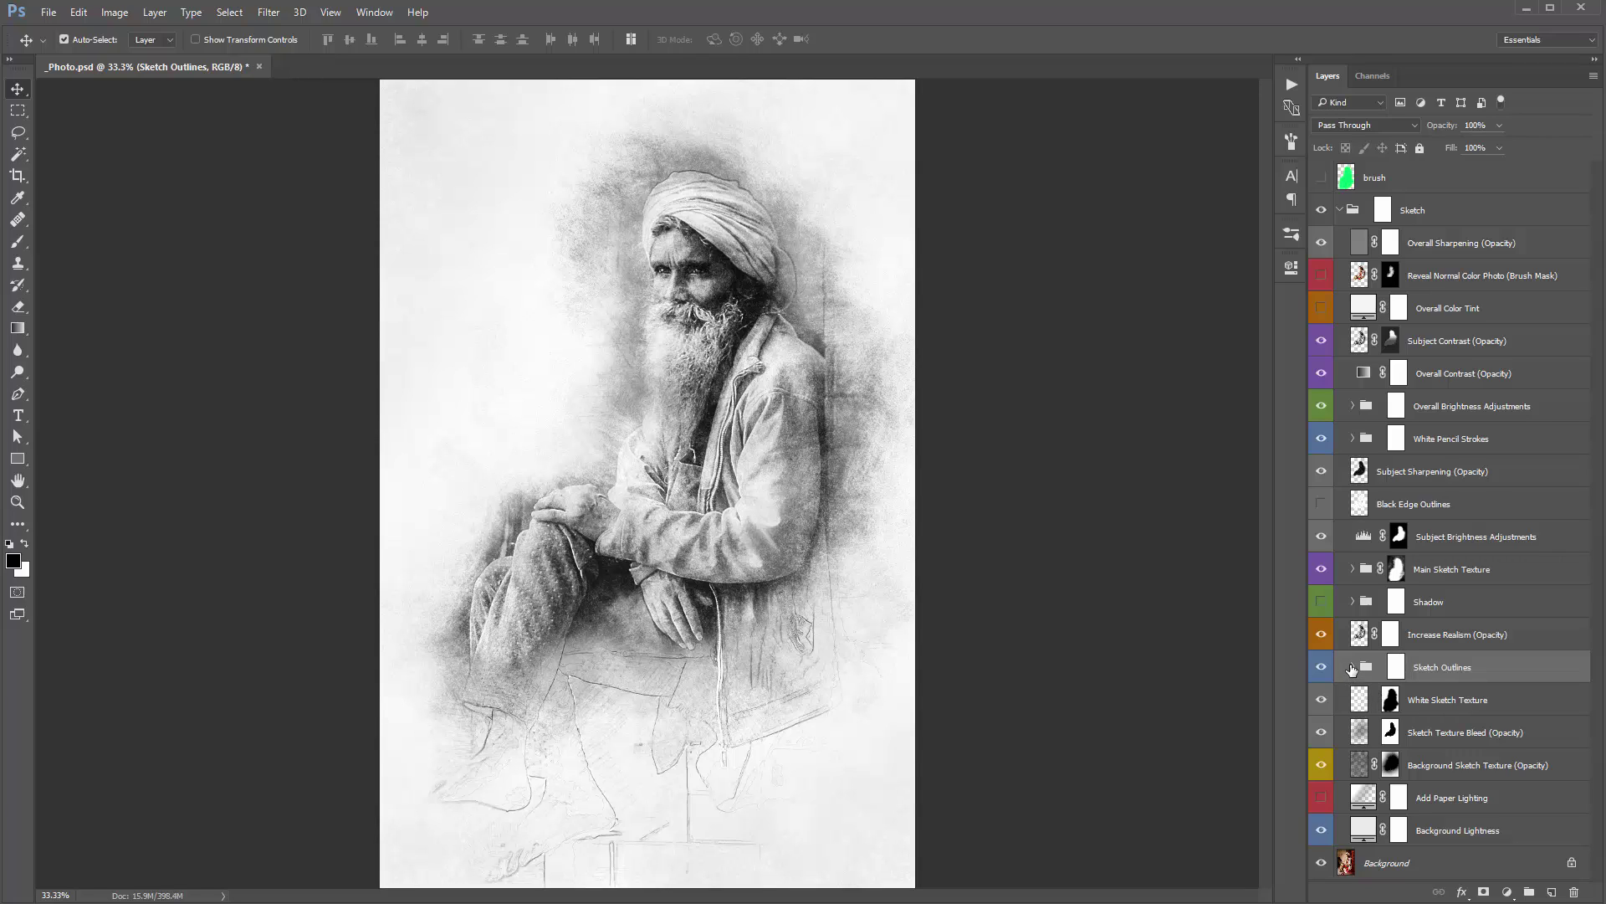
pyautogui.click(1353, 667)
pyautogui.scroll(-4, 1355, 669)
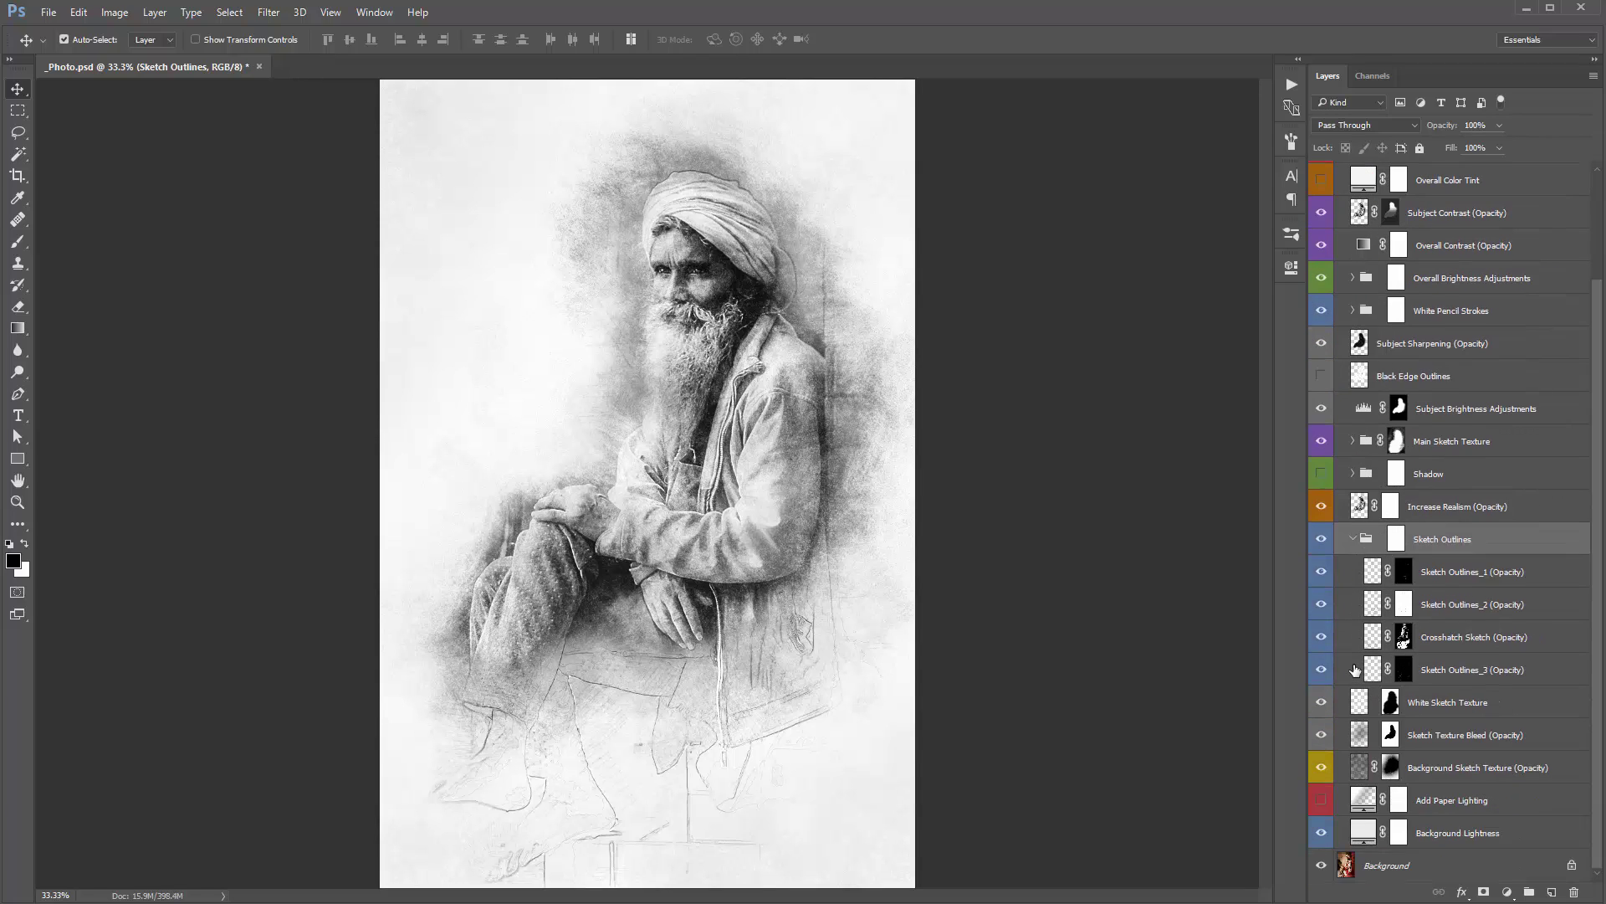
pyautogui.click(1453, 575)
pyautogui.keyDown('shift'); pyautogui.click(1451, 671); pyautogui.keyUp('shift')
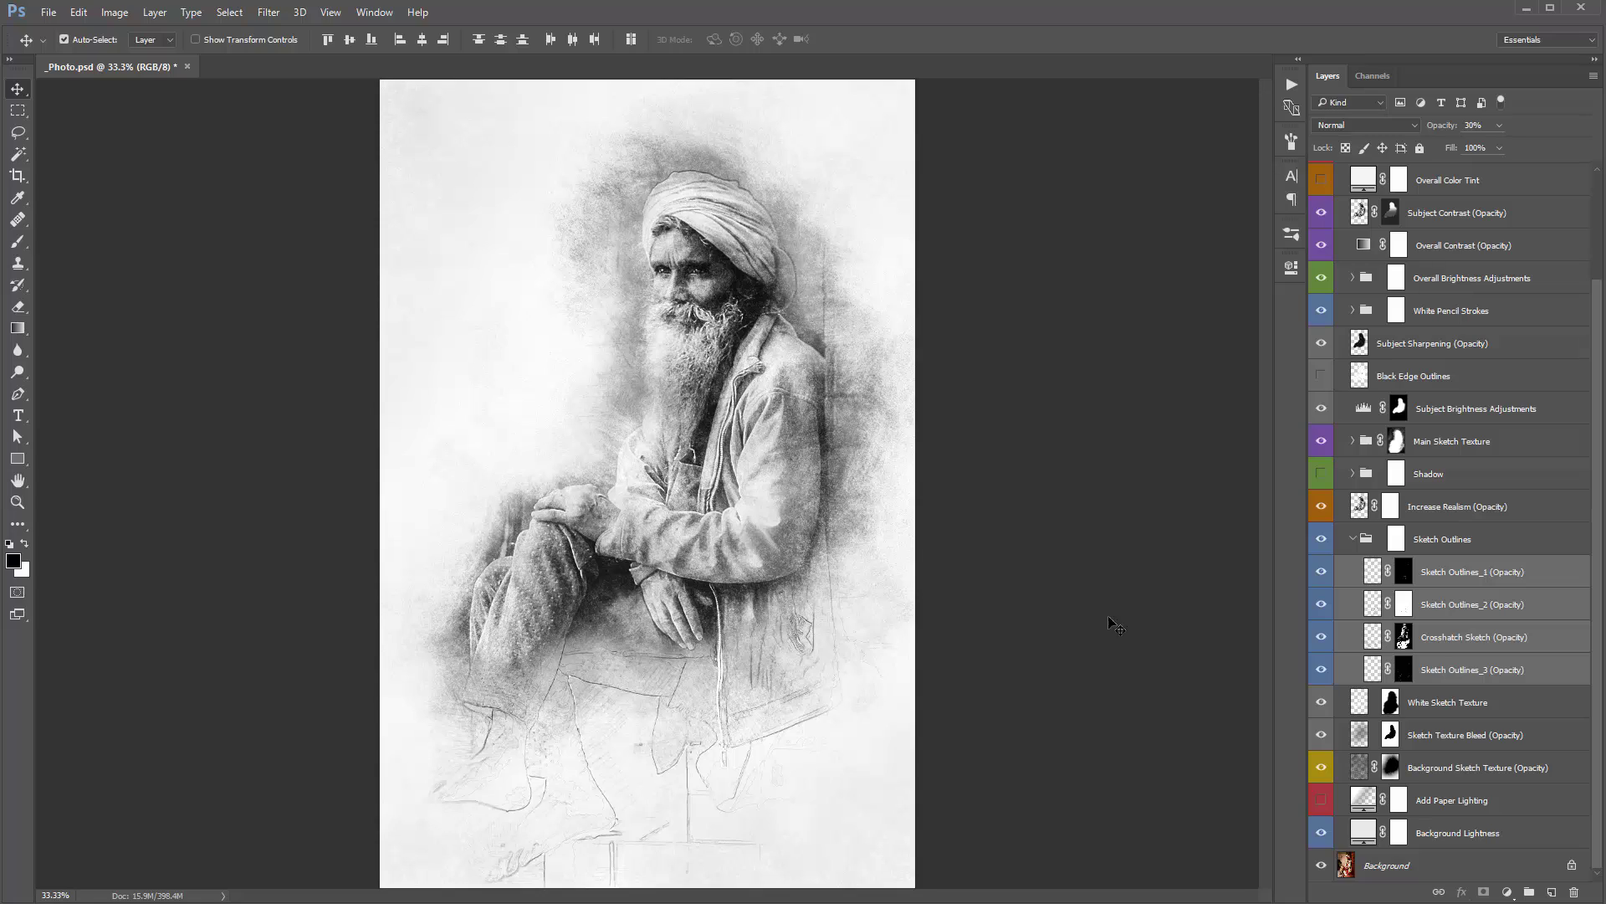
pyautogui.moveTo(1321, 571); pyautogui.dragTo(1321, 655)
pyautogui.click(1321, 667)
# Step: Show the Sketch Outlines_1 layer, inspecting its mask and testing a different opacity before setting it to 30%
pyautogui.click(1321, 573)
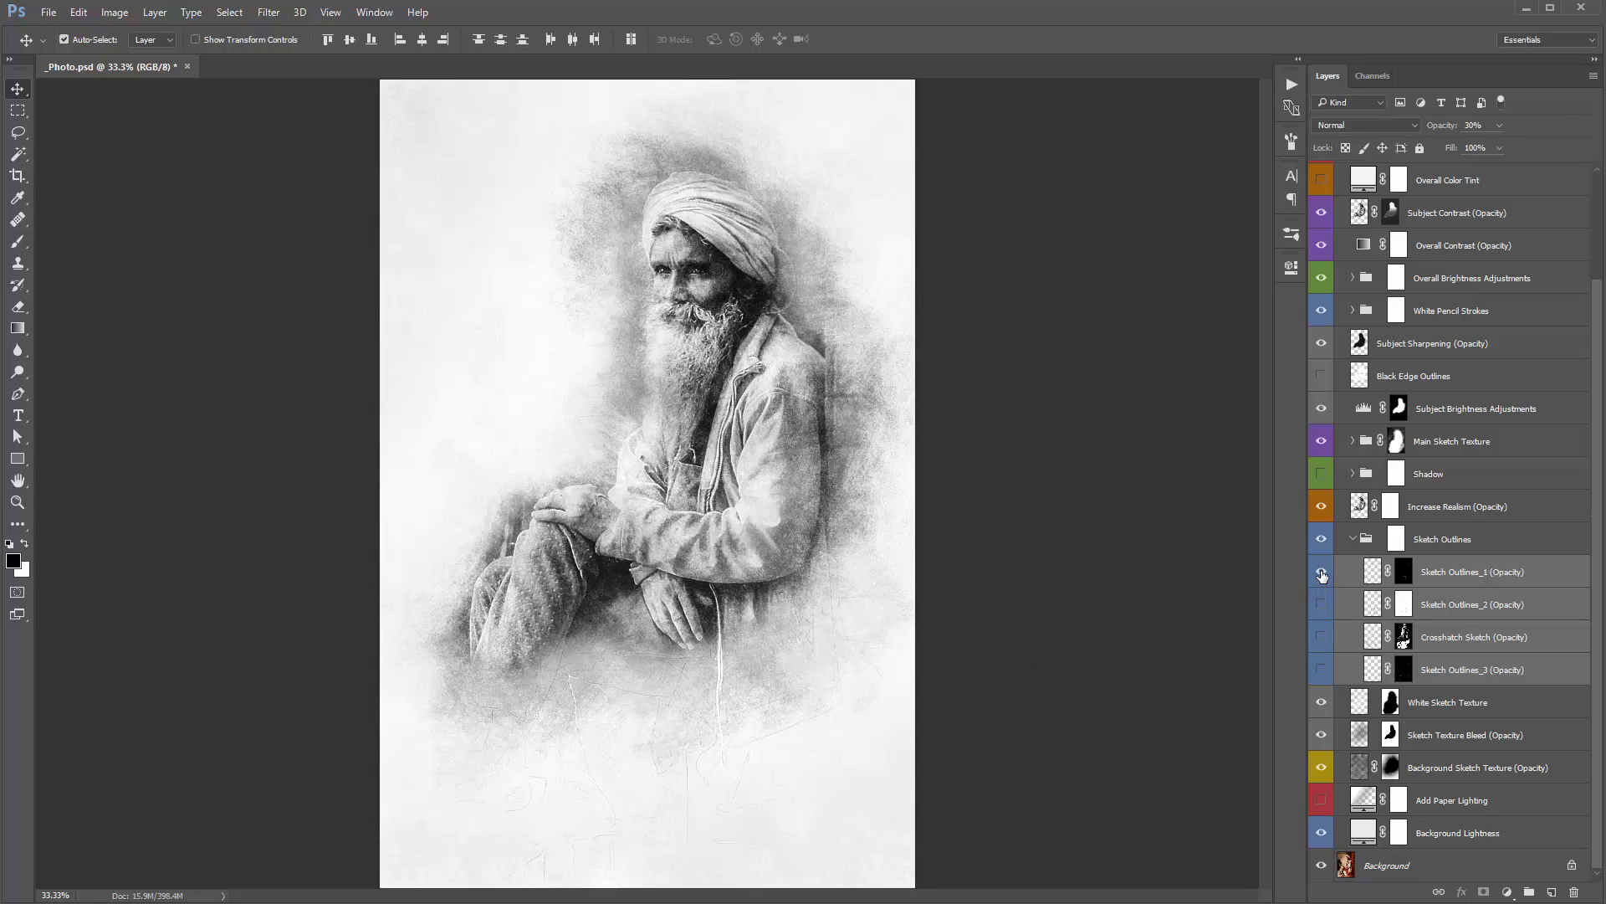
pyautogui.click(1321, 574)
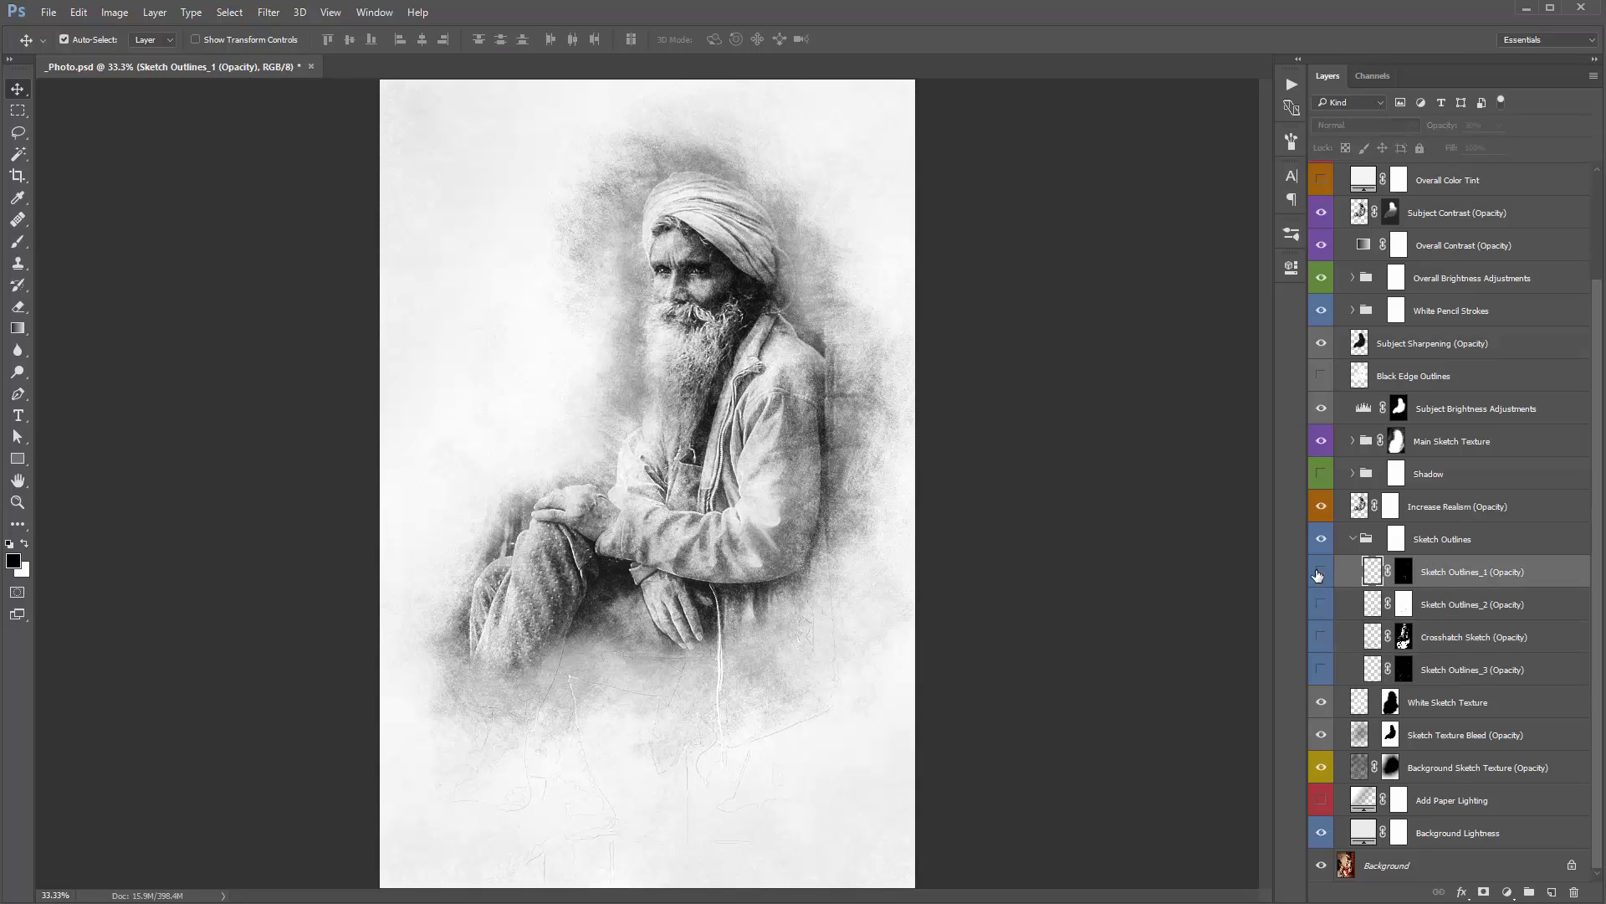
pyautogui.keyDown('alt'); pyautogui.click(1402, 573); pyautogui.keyUp('alt')
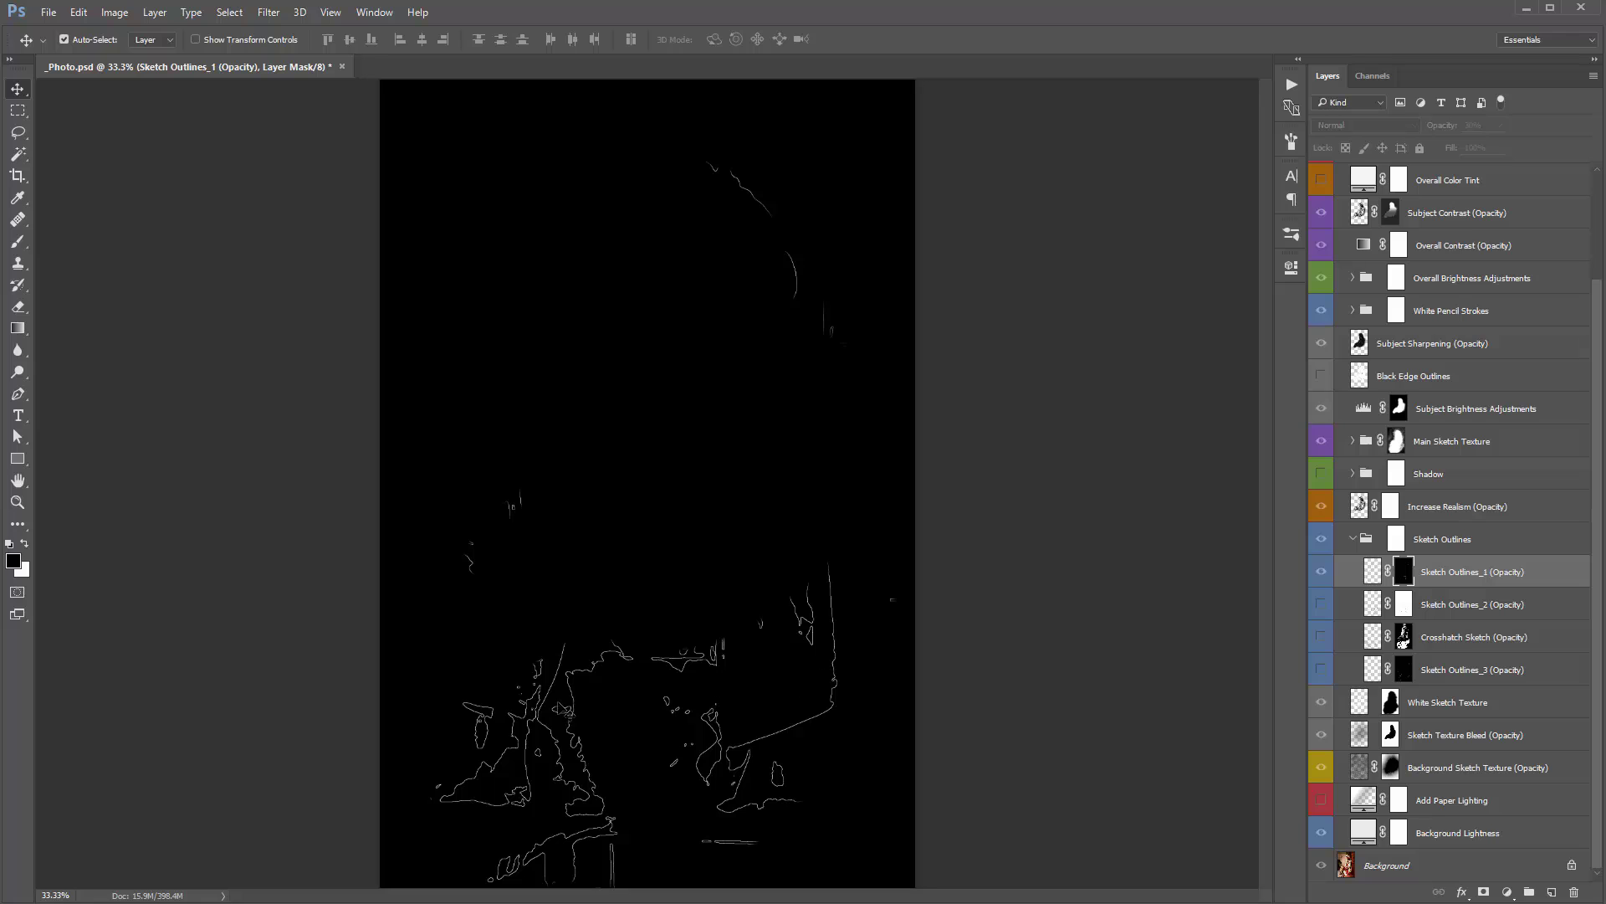
pyautogui.click(1373, 572)
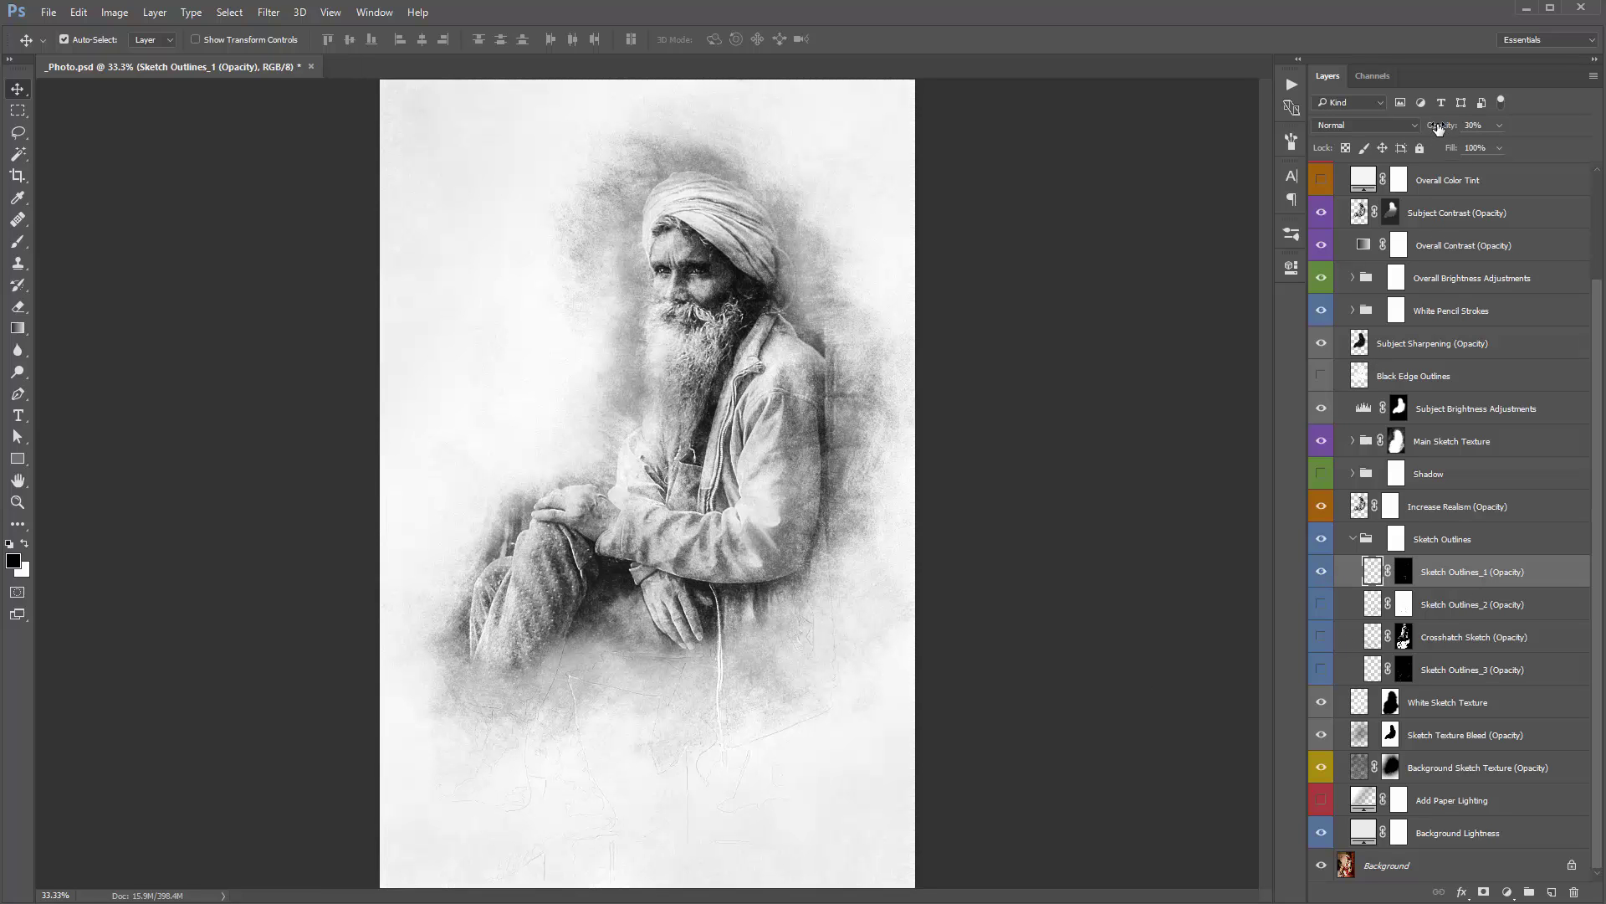
pyautogui.moveTo(1437, 128); pyautogui.dragTo(1506, 128)
pyautogui.press('3')
# Step: Show the Sketch Outlines_2 layer, toggle it to compare, and try another opacity before undoing that change
pyautogui.click(1454, 606)
pyautogui.click(1320, 605)
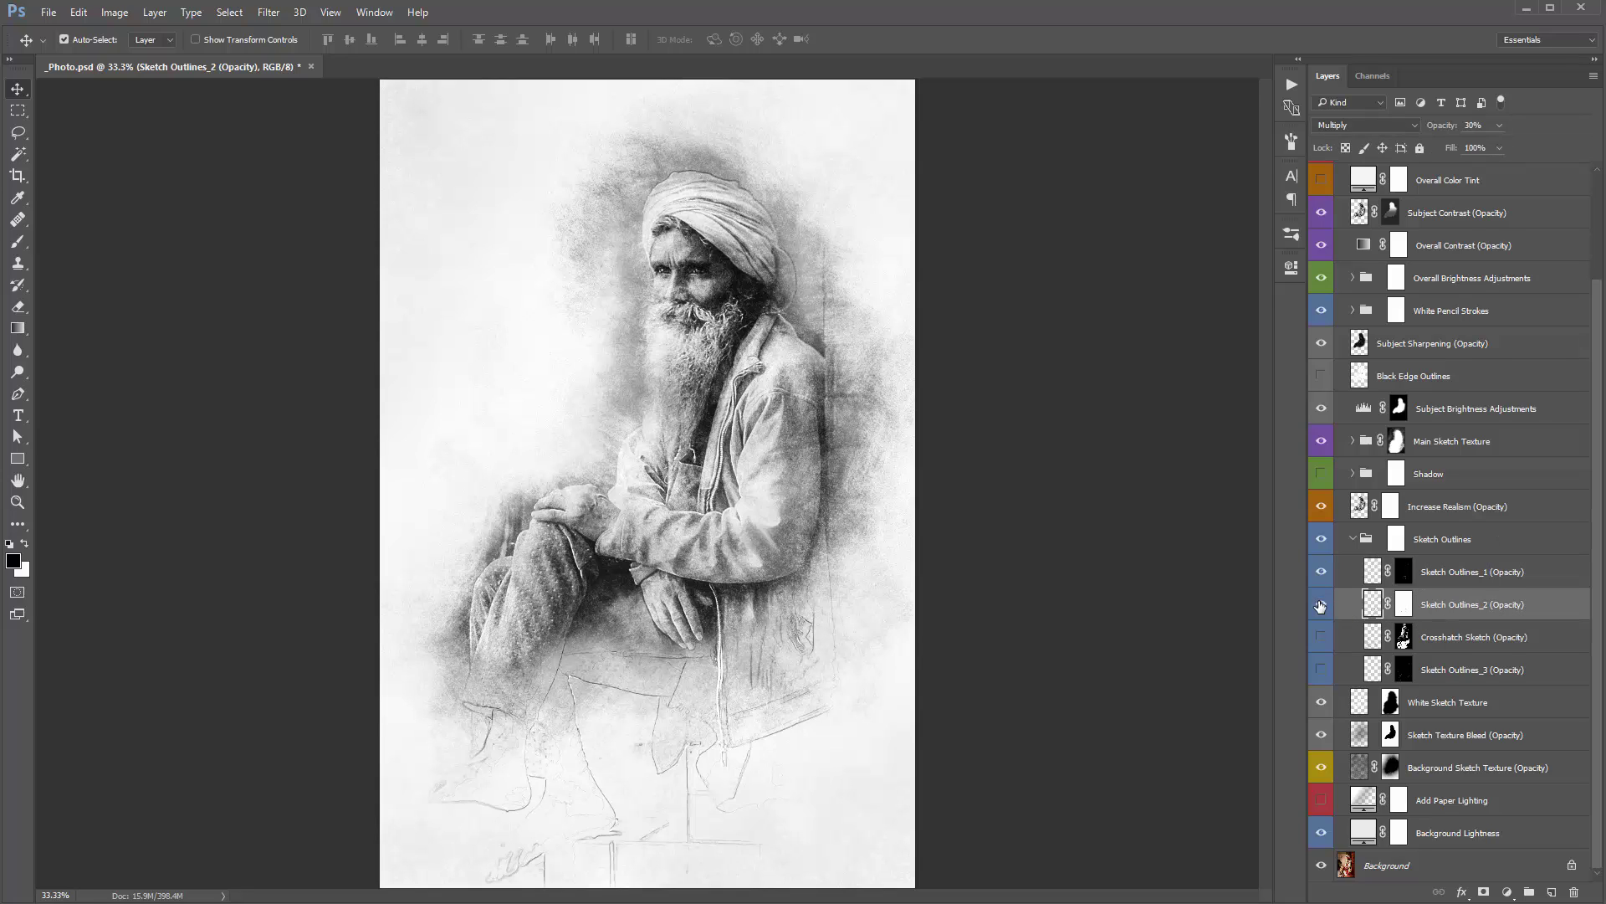
pyautogui.click(1320, 605)
pyautogui.click(1320, 605)
pyautogui.moveTo(1437, 132); pyautogui.dragTo(1454, 131)
pyautogui.hotkey('ctrl', 'z')
# Step: Show the Crosshatch Sketch (Opacity) layer and try out a different opacity on it
pyautogui.click(1323, 637)
pyautogui.click(1438, 644)
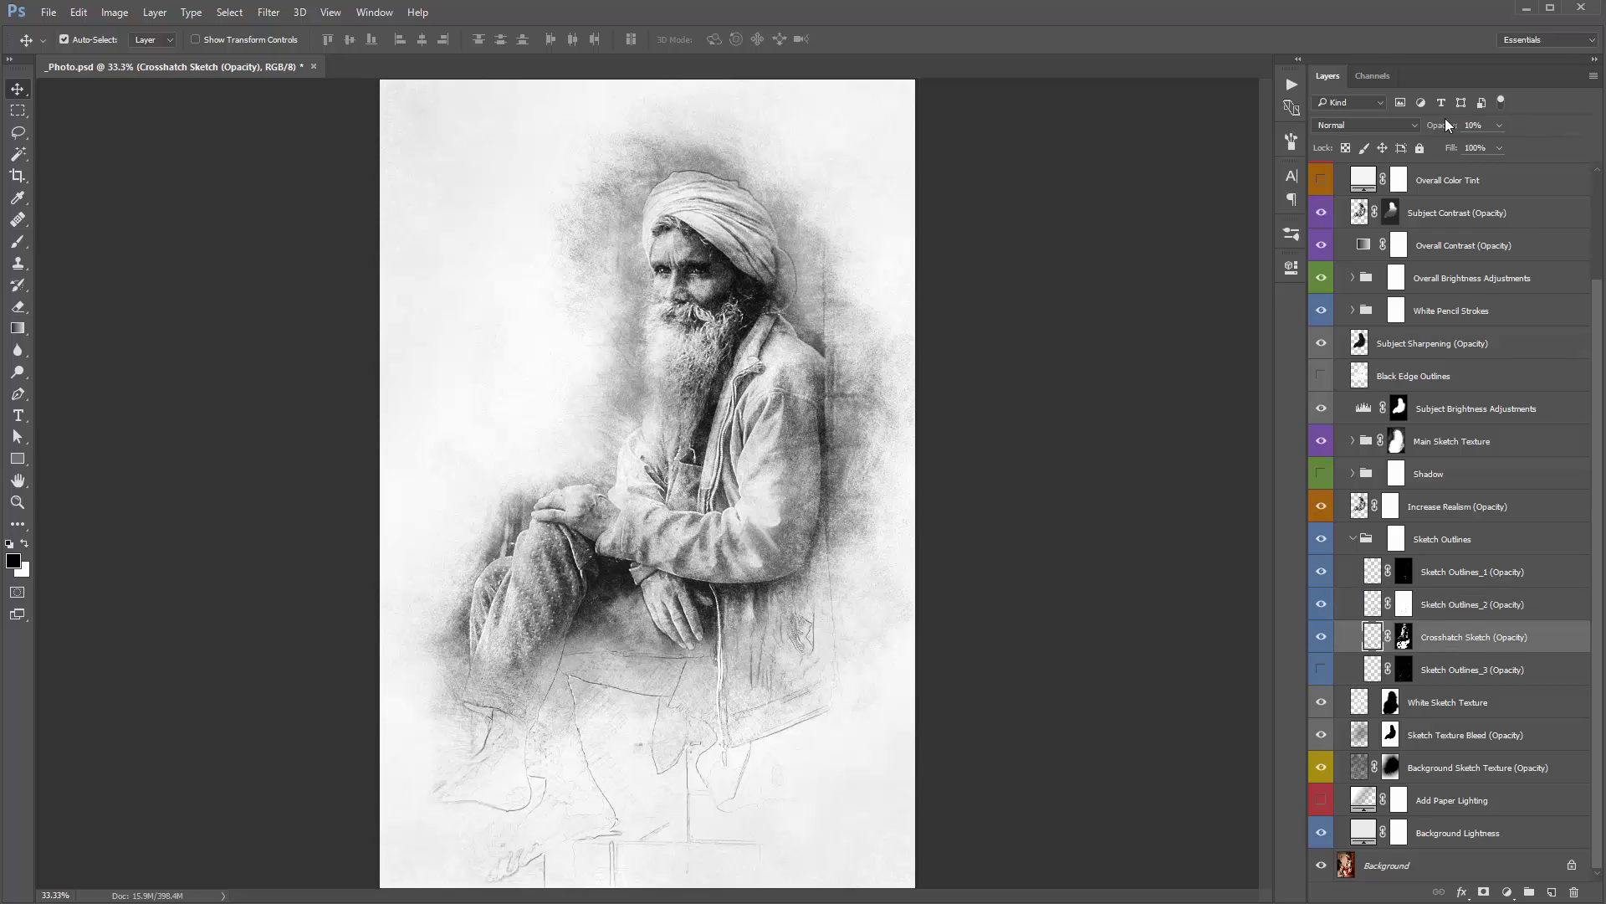
pyautogui.moveTo(1446, 124); pyautogui.dragTo(1465, 125)
# Step: Show the Sketch Outlines_3 (Opacity) layer and raise its opacity to 100%
pyautogui.click(1370, 674)
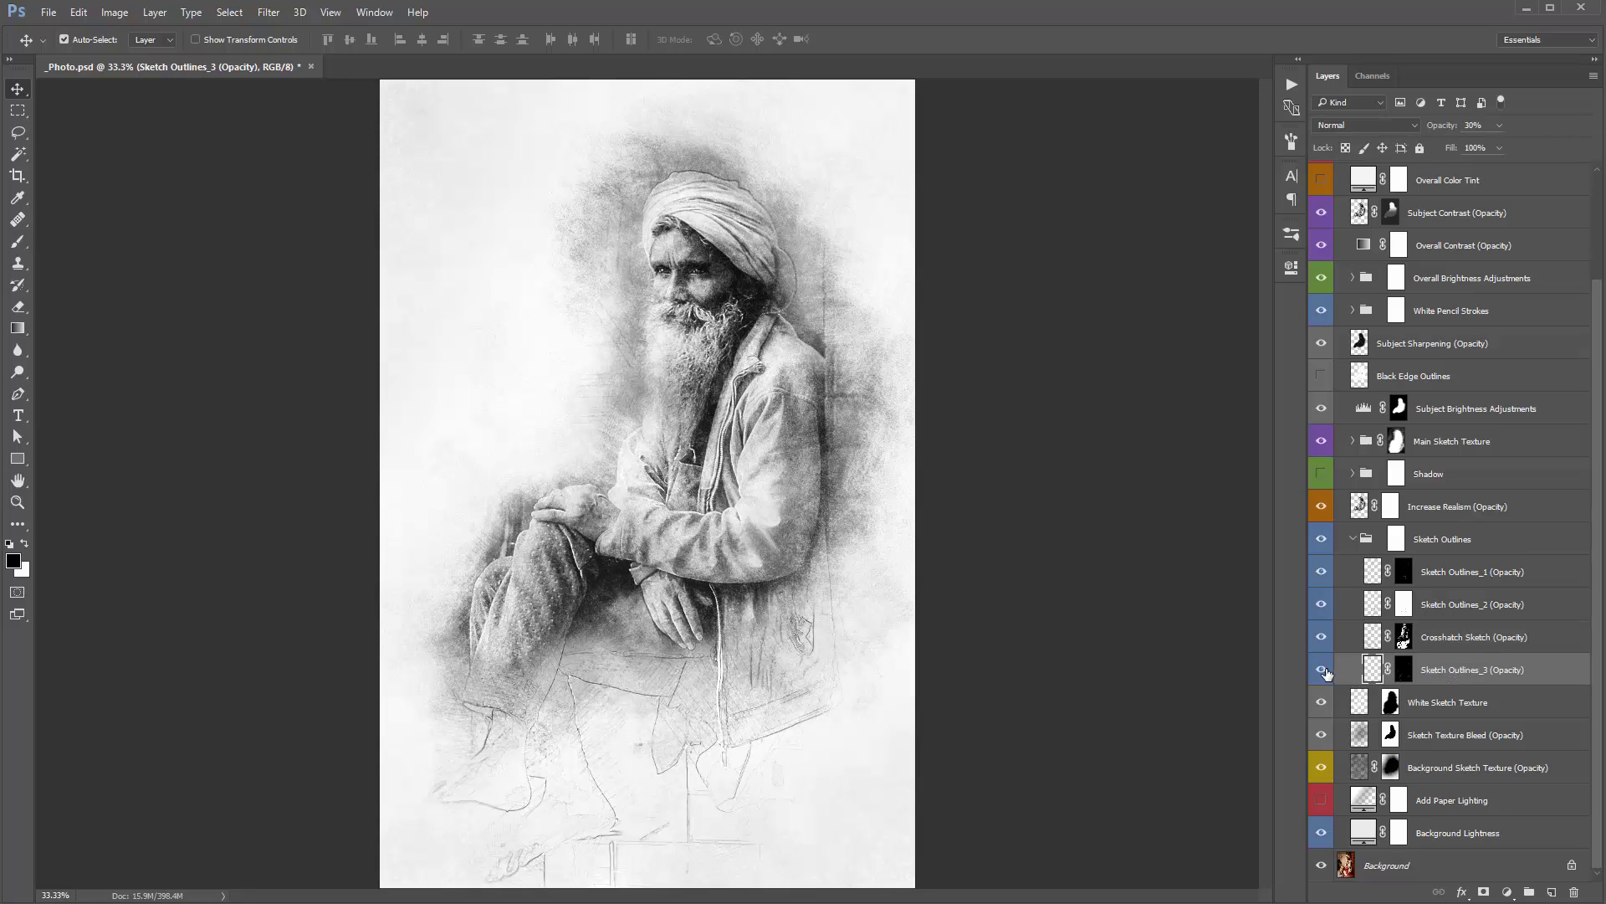
pyautogui.moveTo(1436, 126)
pyautogui.mouseDown()
pyautogui.moveTo(1603, 134)
pyautogui.moveTo(1187, 154)
pyautogui.moveTo(1603, 178)
pyautogui.mouseUp()
pyautogui.click(1322, 179)
pyautogui.click(1322, 179)
# Step: Fill the Sketch Outlines_3 mask with black, and paint white with the textured brush beside the jacket's lower back to reveal outlines there
pyautogui.click(1409, 672)
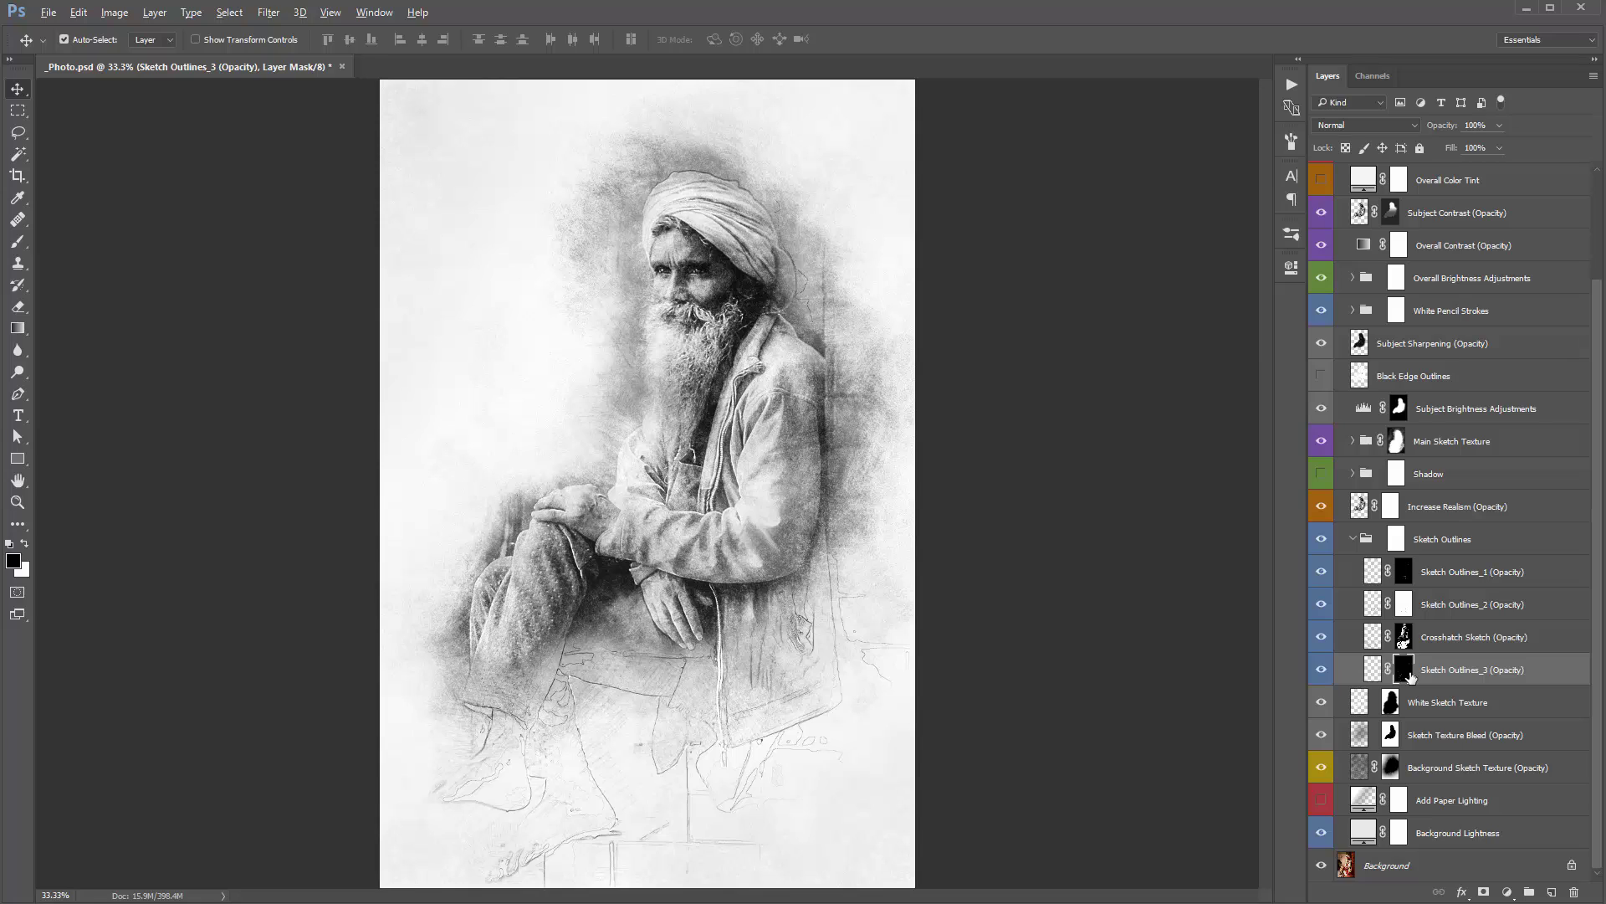
pyautogui.hotkey('alt', 'BackSpace')
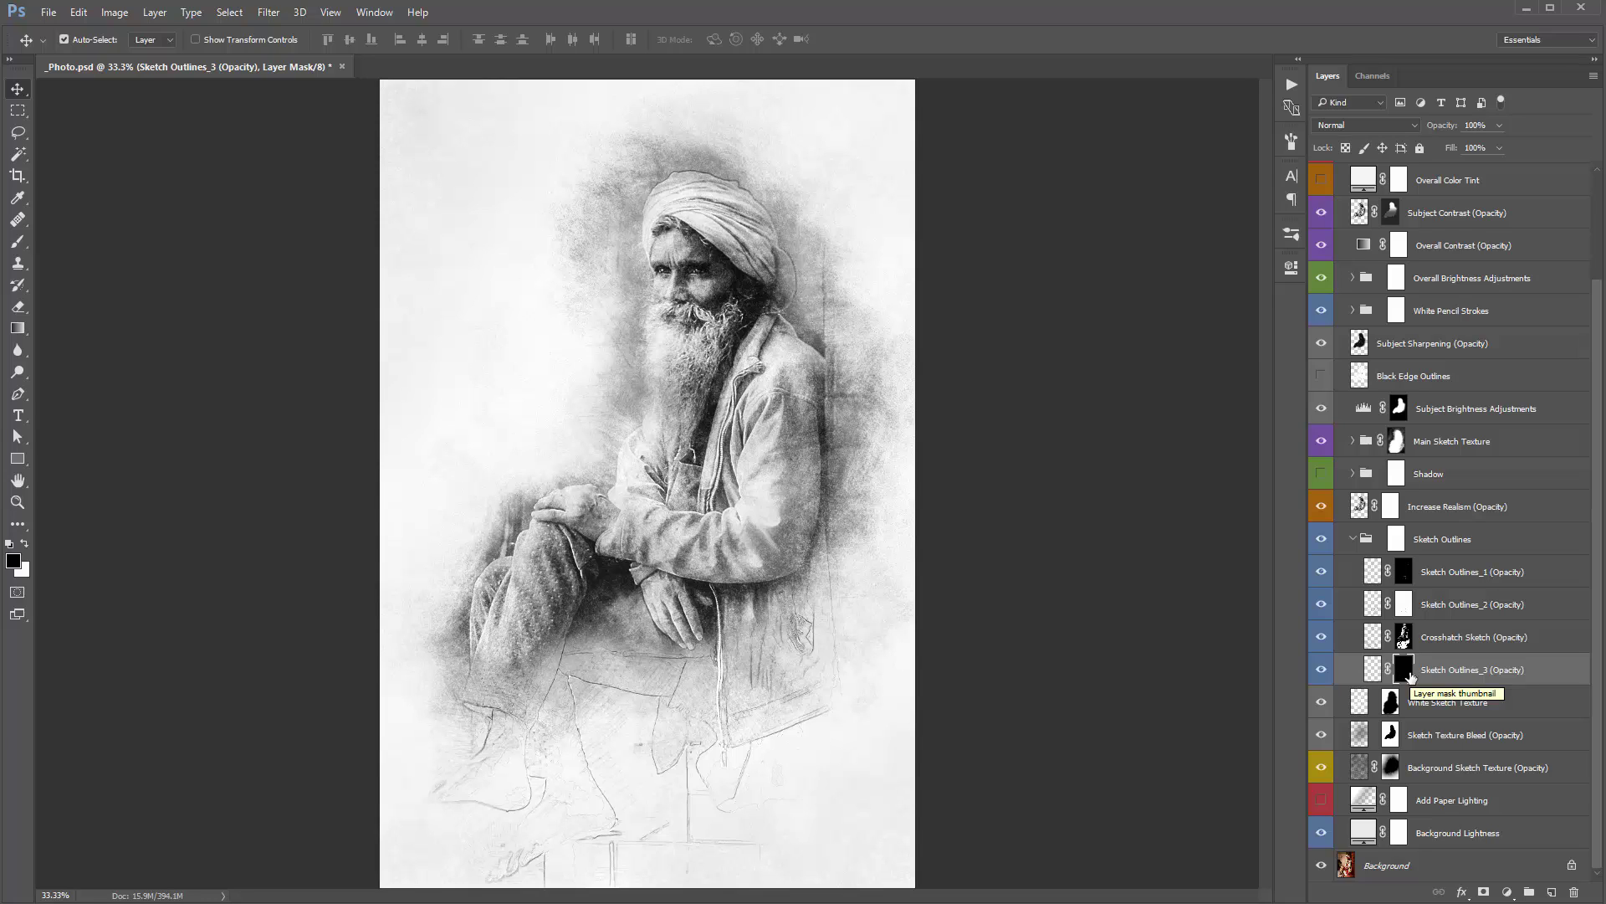
pyautogui.press('b')
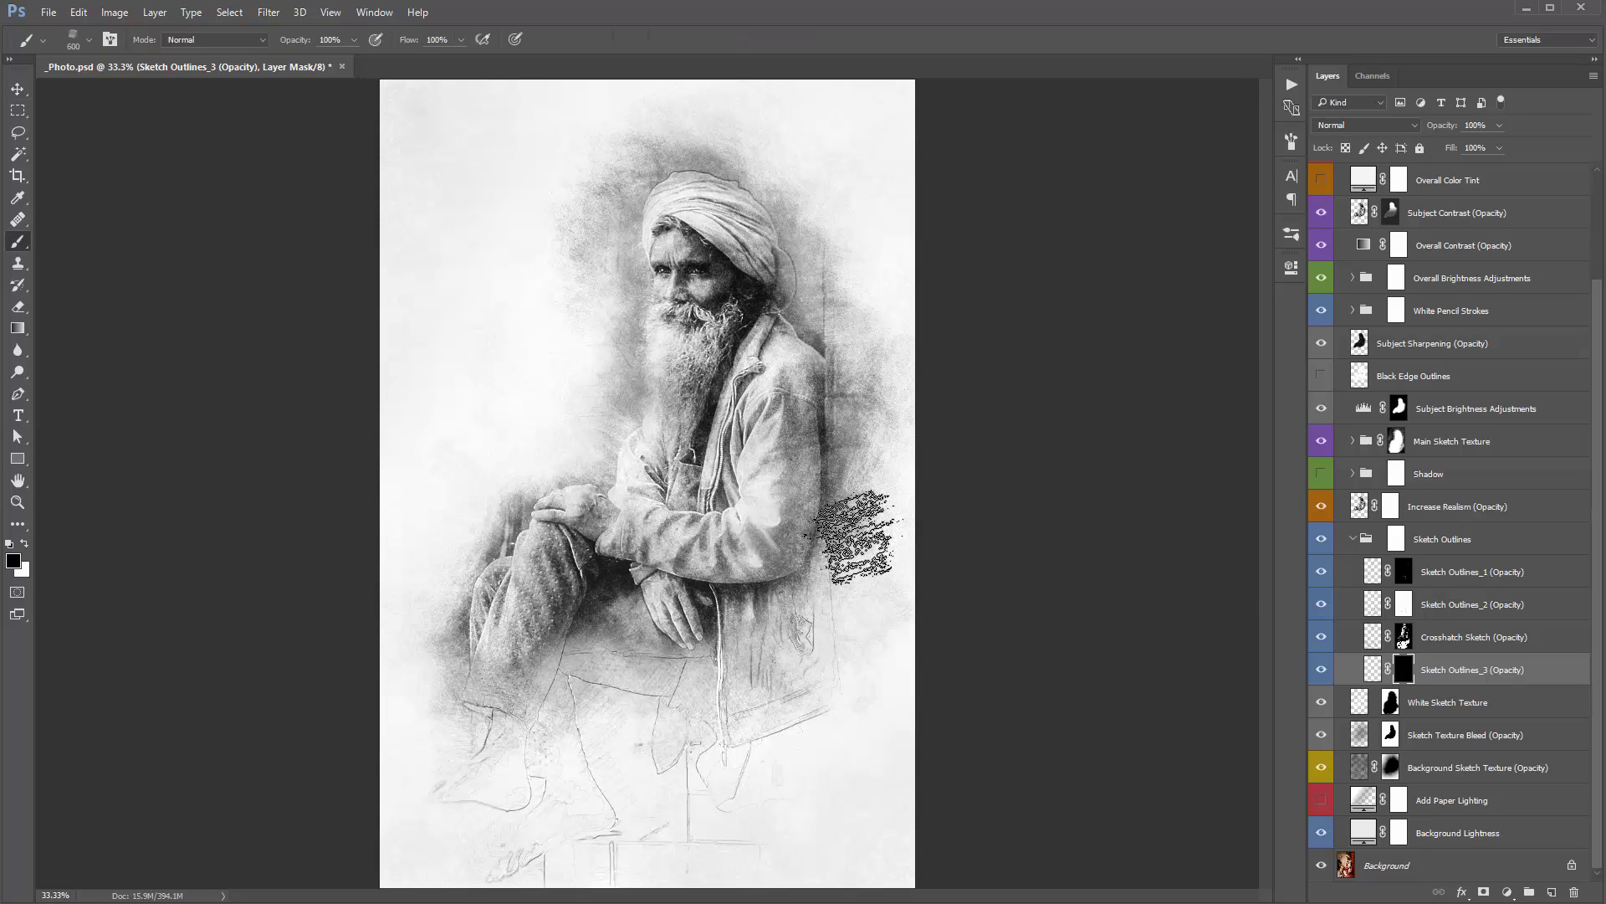
pyautogui.press('x')
pyautogui.moveTo(866, 575)
pyautogui.mouseDown()
pyautogui.moveTo(890, 642)
pyautogui.moveTo(924, 667)
pyautogui.mouseUp()
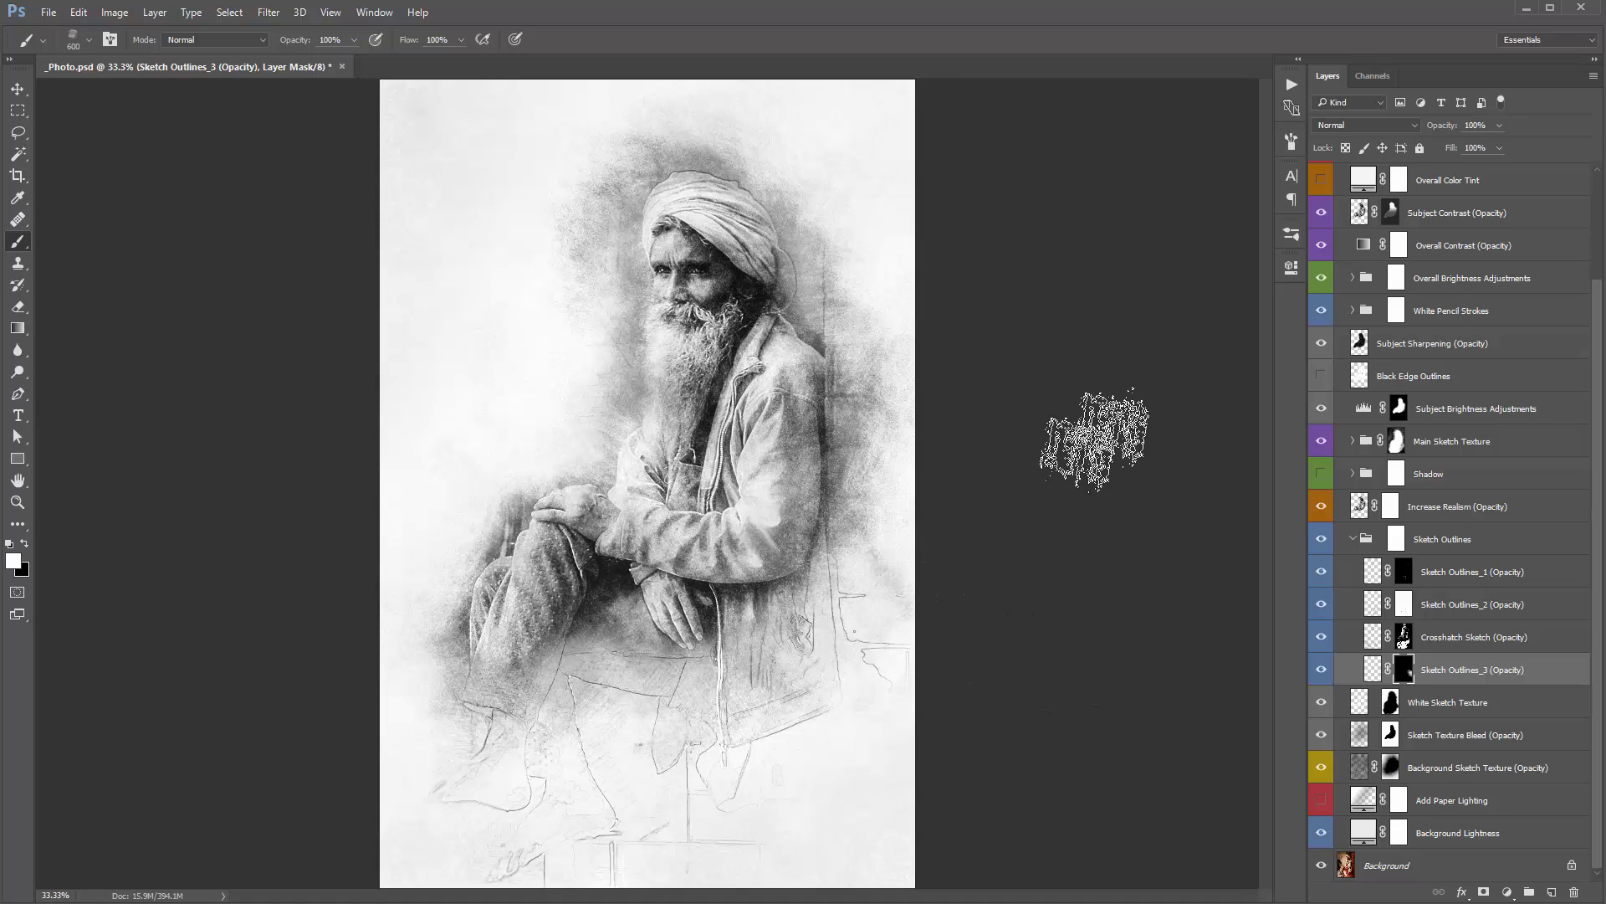
# Step: Lower the Sketch Outlines_3 (Opacity) layer's opacity to 62%
pyautogui.press('v')
pyautogui.moveTo(1447, 126); pyautogui.dragTo(1417, 127)
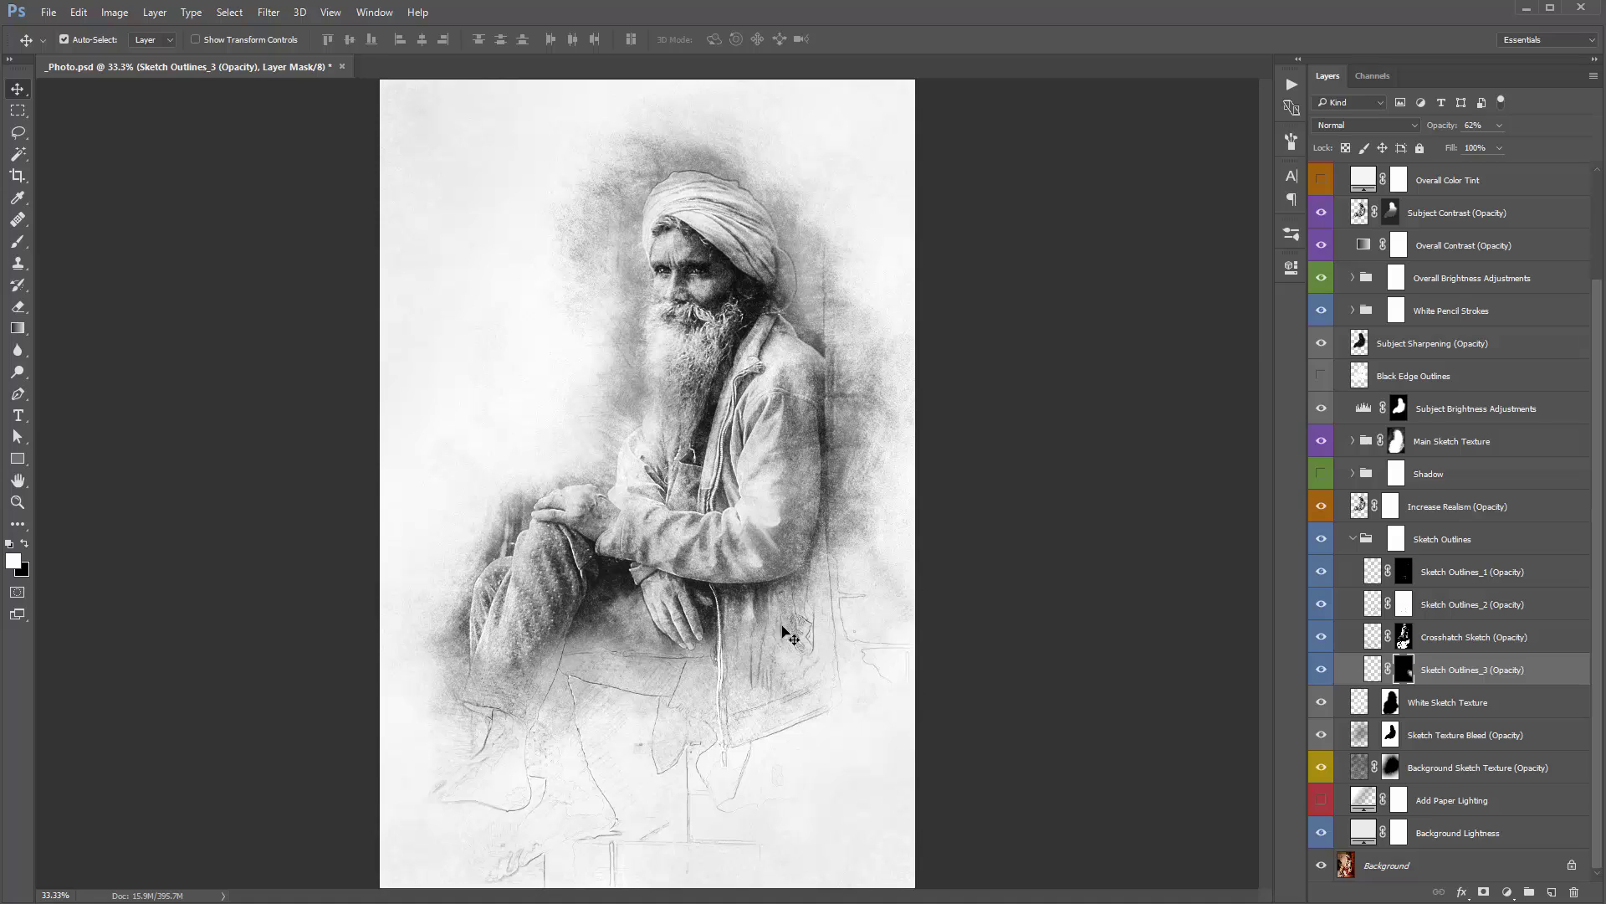
pyautogui.click(793, 549)
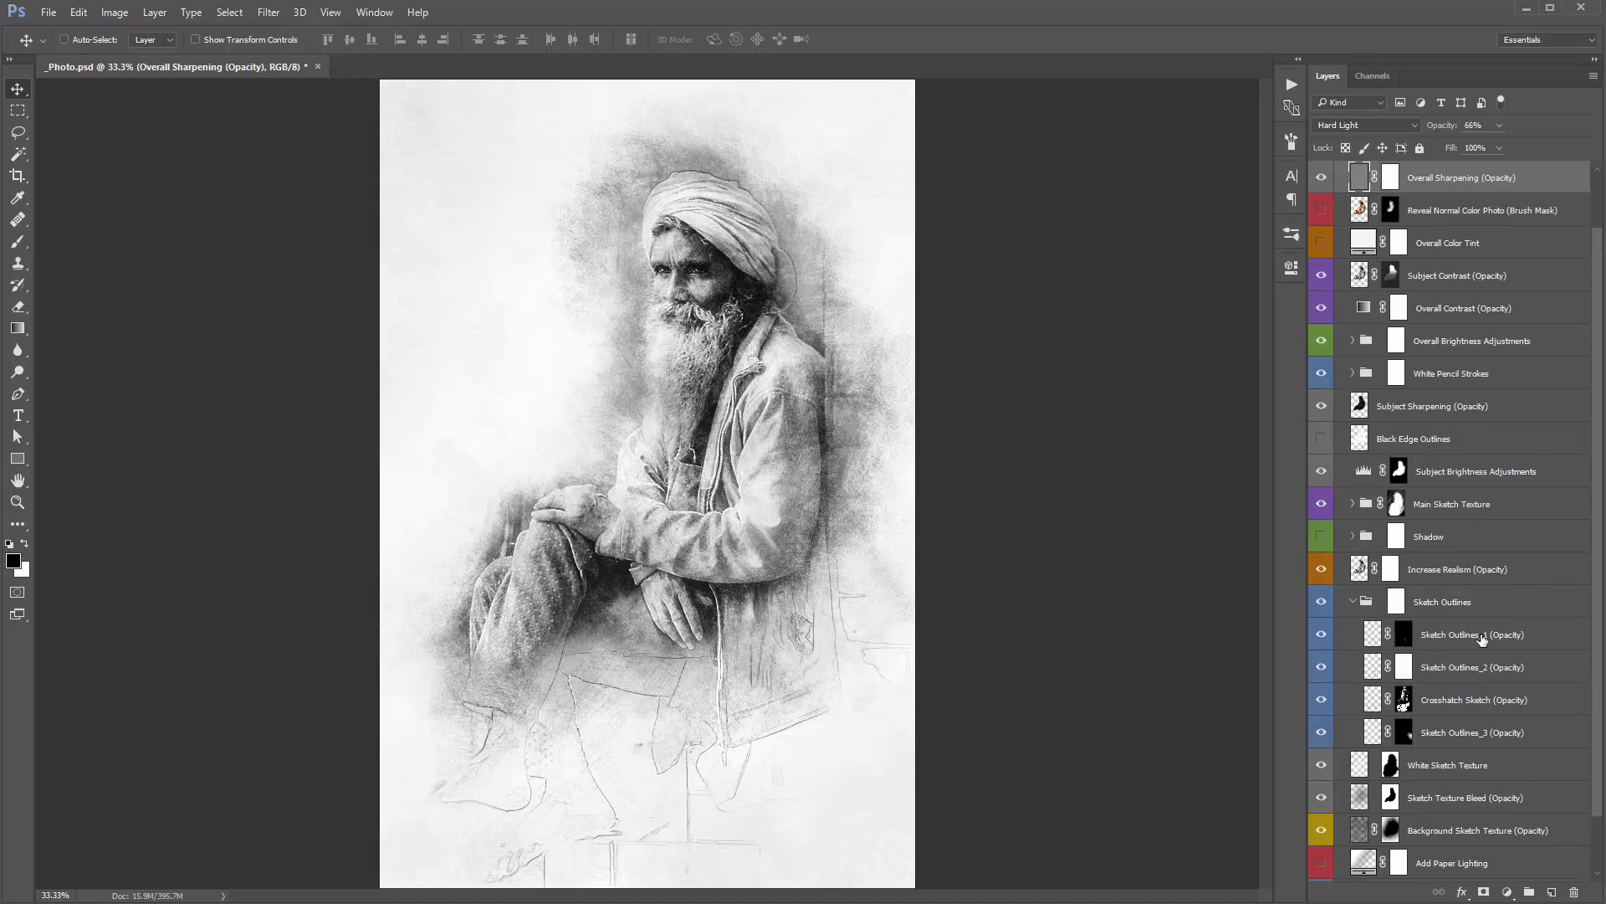
# Step: Collapse the Sketch Outlines group and toggle its visibility to compare the combined result
pyautogui.scroll(-1, 1481, 639)
pyautogui.click(1432, 699)
pyautogui.click(1353, 536)
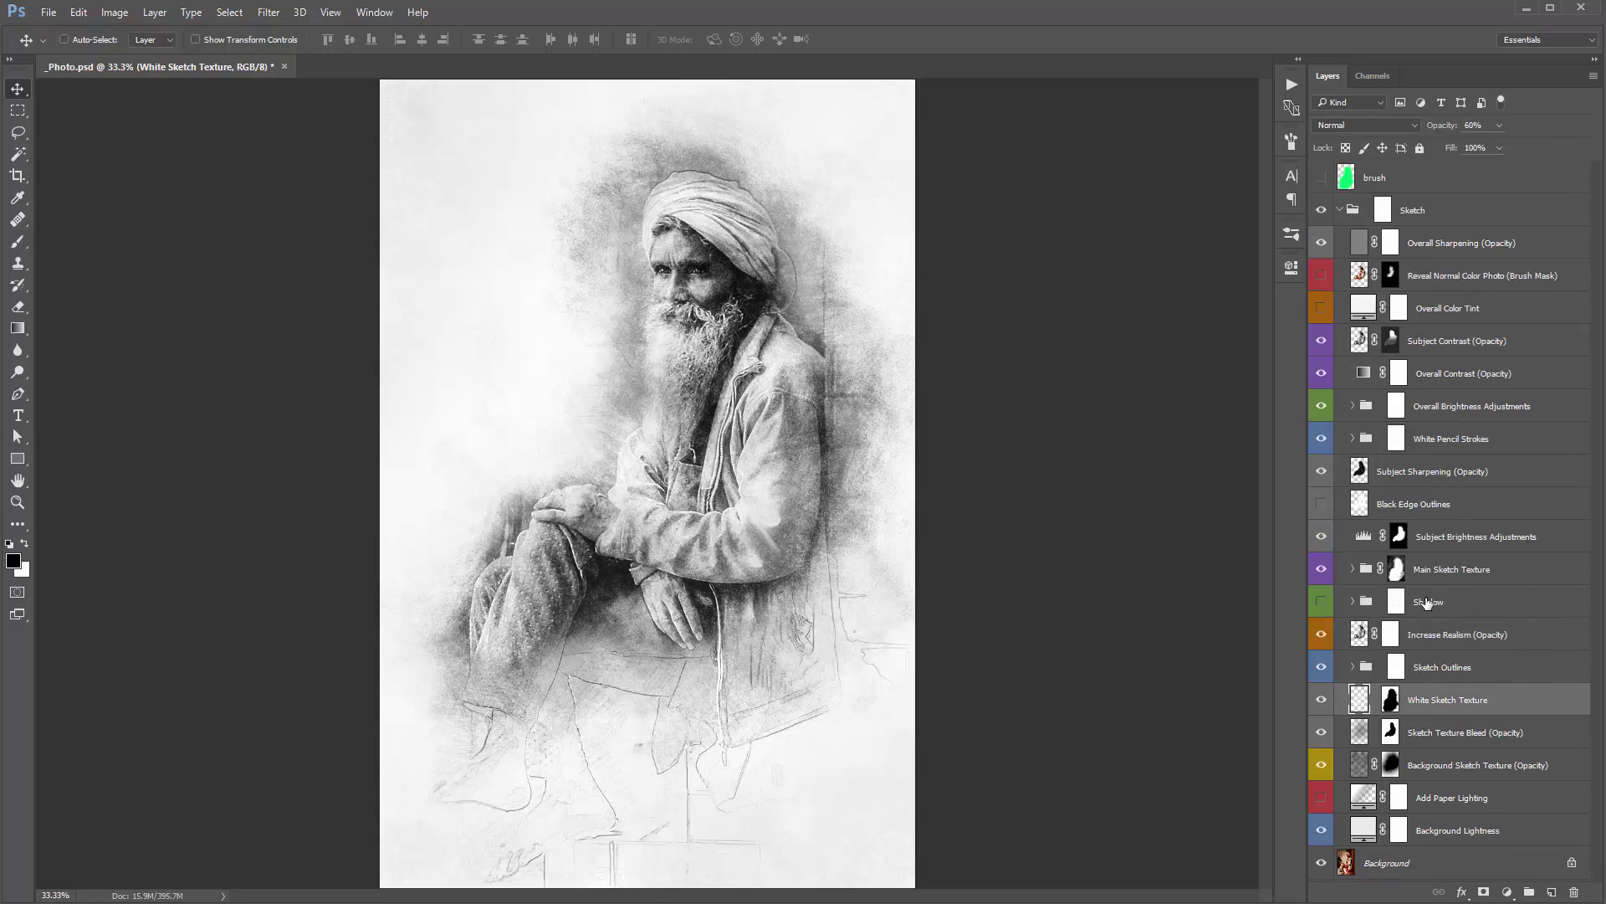
pyautogui.click(1396, 667)
pyautogui.click(1320, 668)
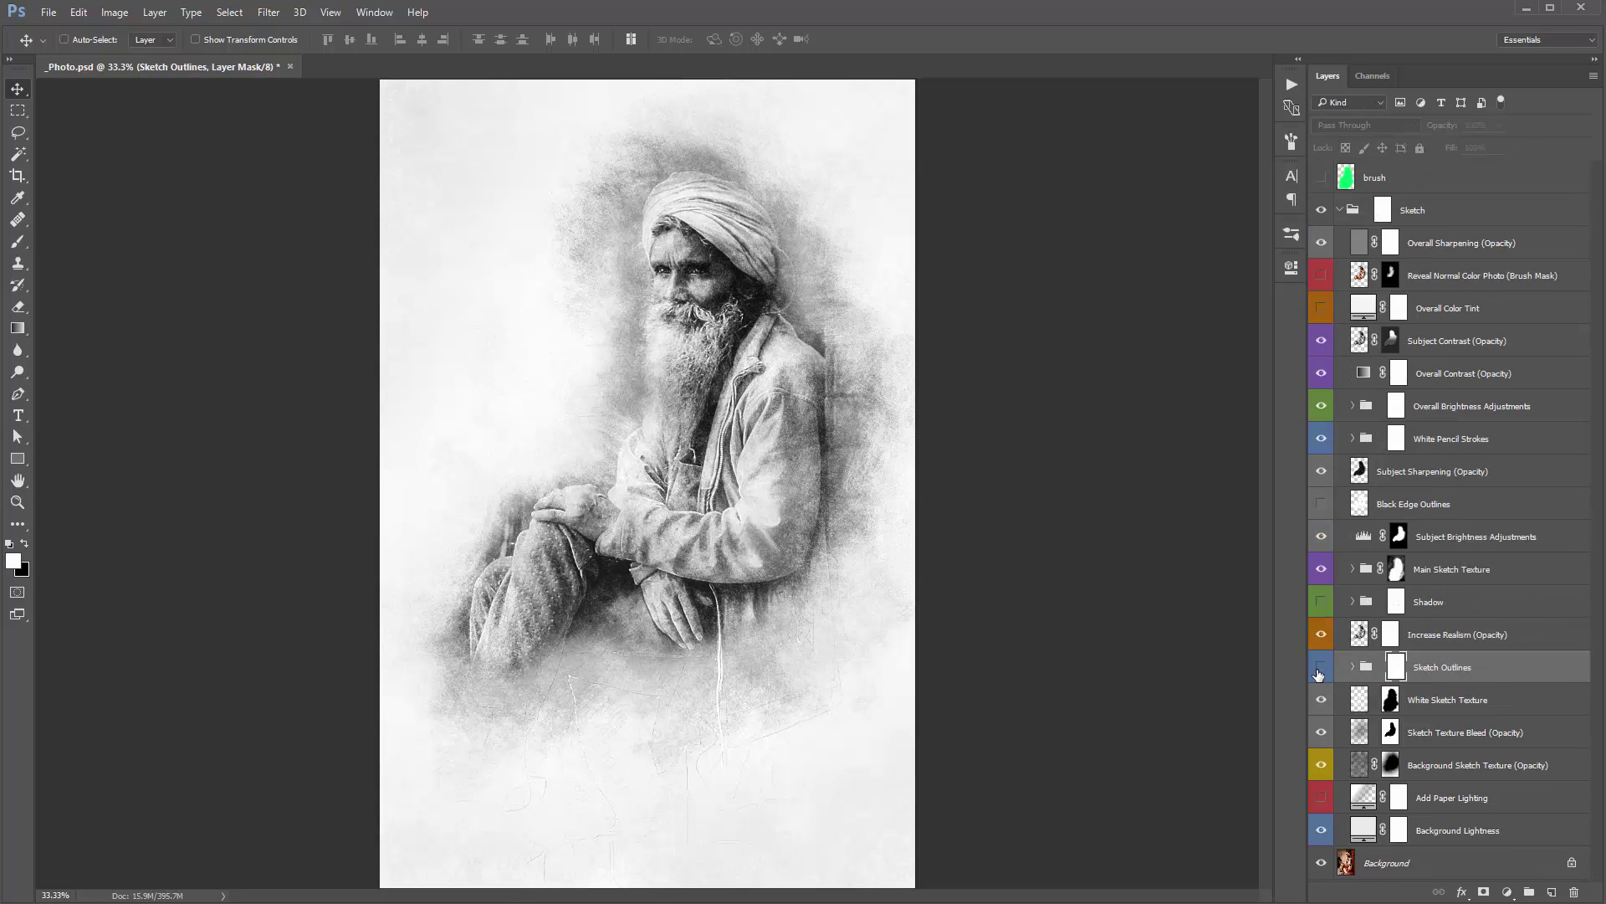
pyautogui.click(1320, 667)
# Step: Review the White Sketch Texture layer, and toggle the Sketch Texture Bleed (Opacity) layer's visibility repeatedly to compare its effect
pyautogui.click(1330, 732)
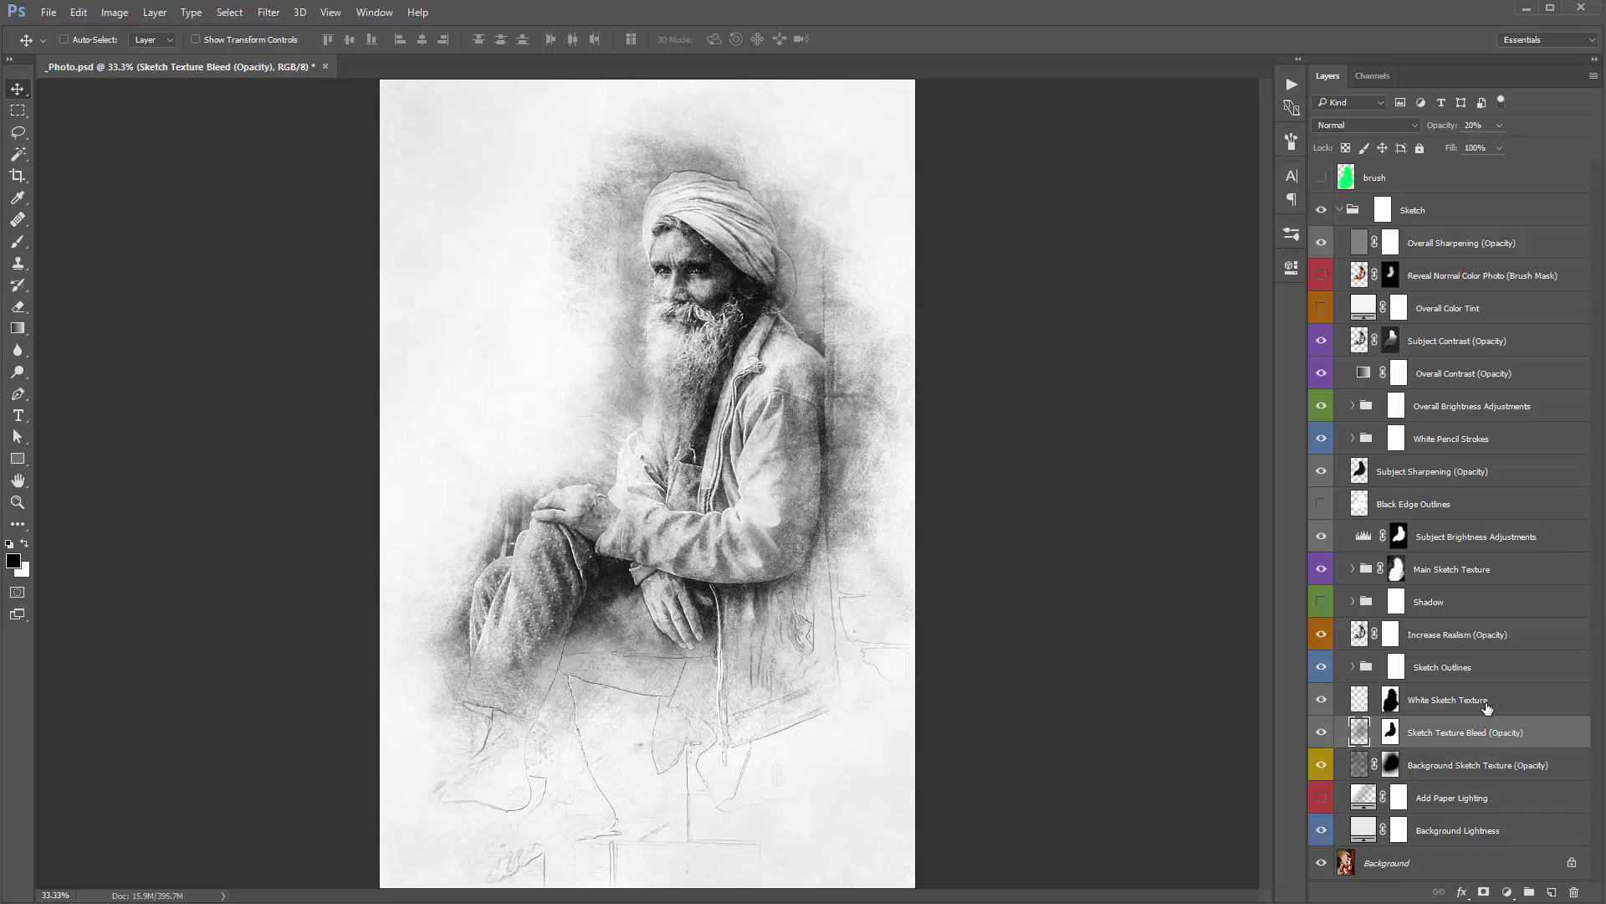
pyautogui.click(1331, 701)
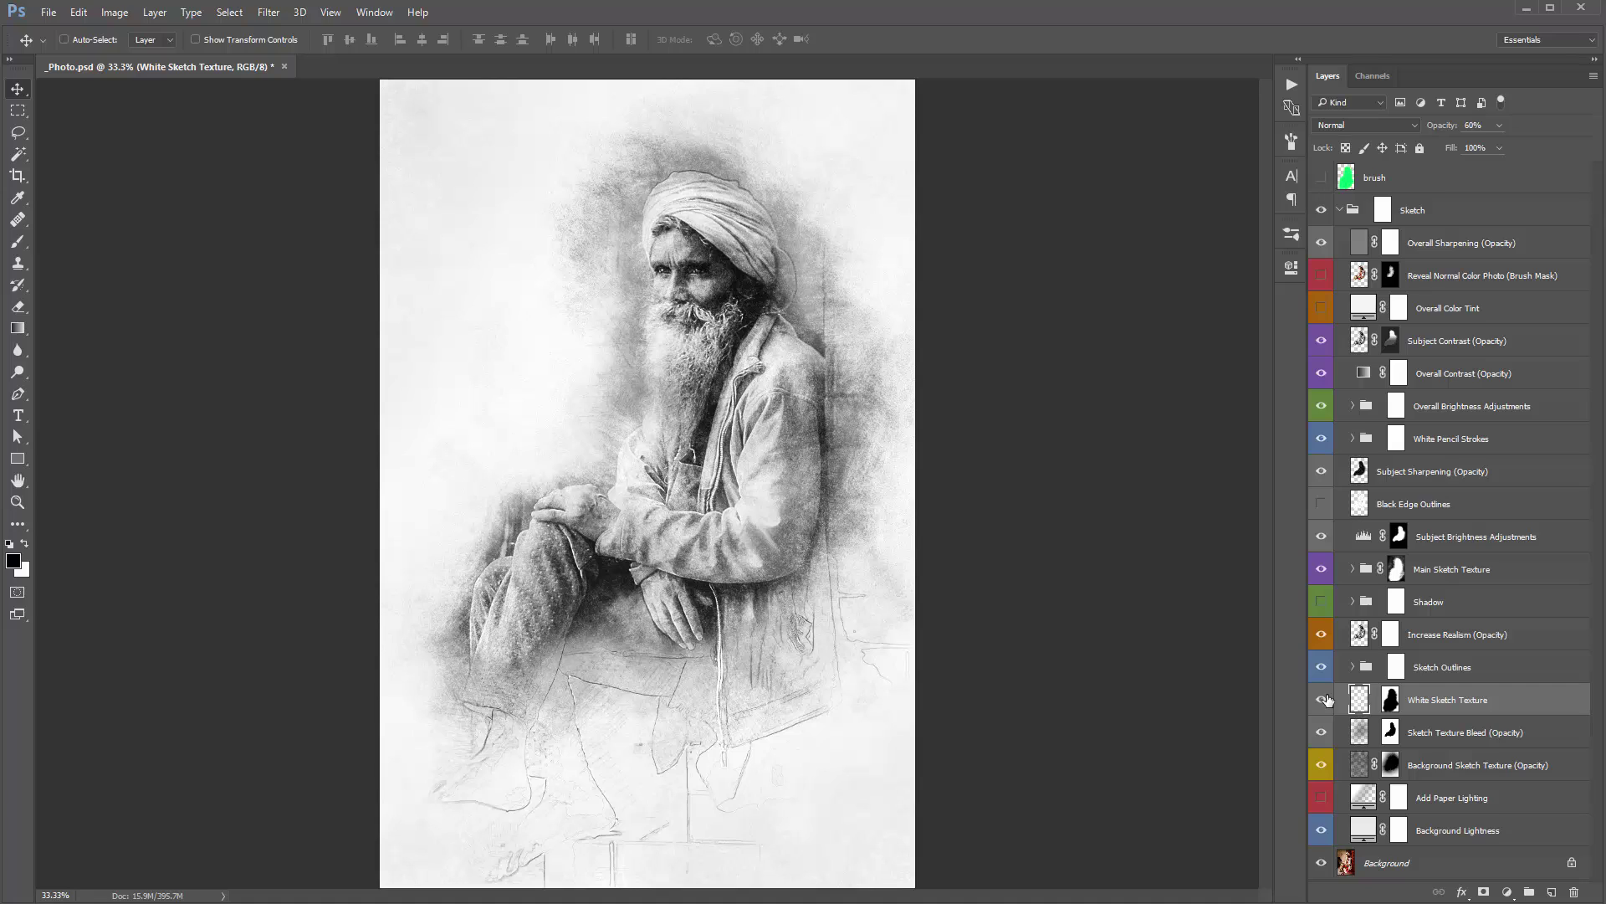
pyautogui.click(1423, 743)
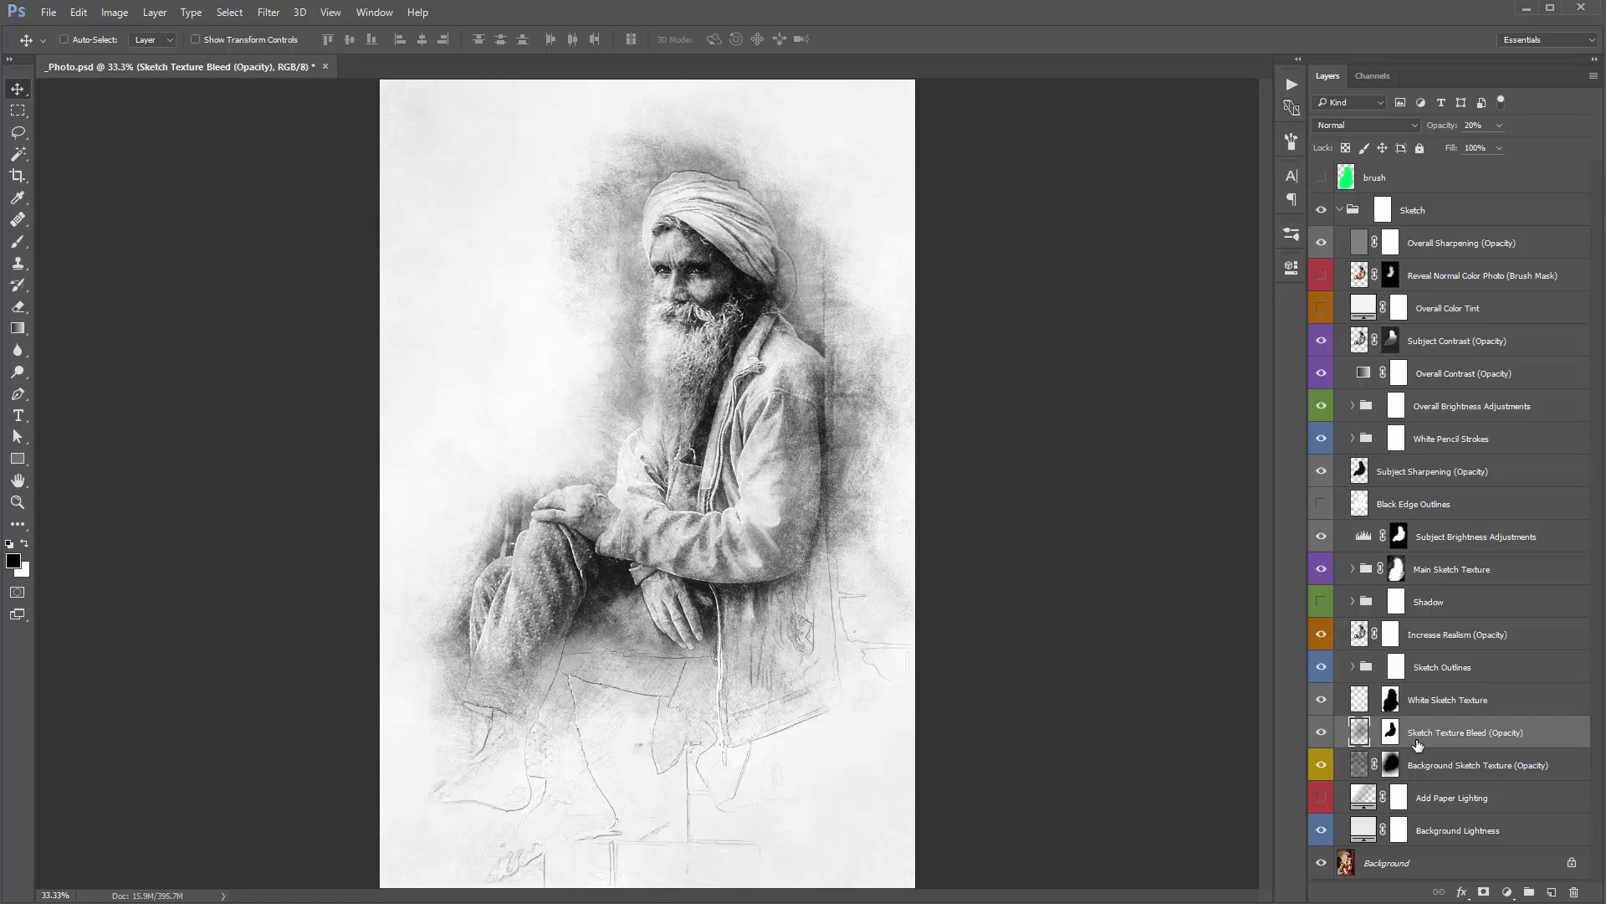
pyautogui.click(1330, 735)
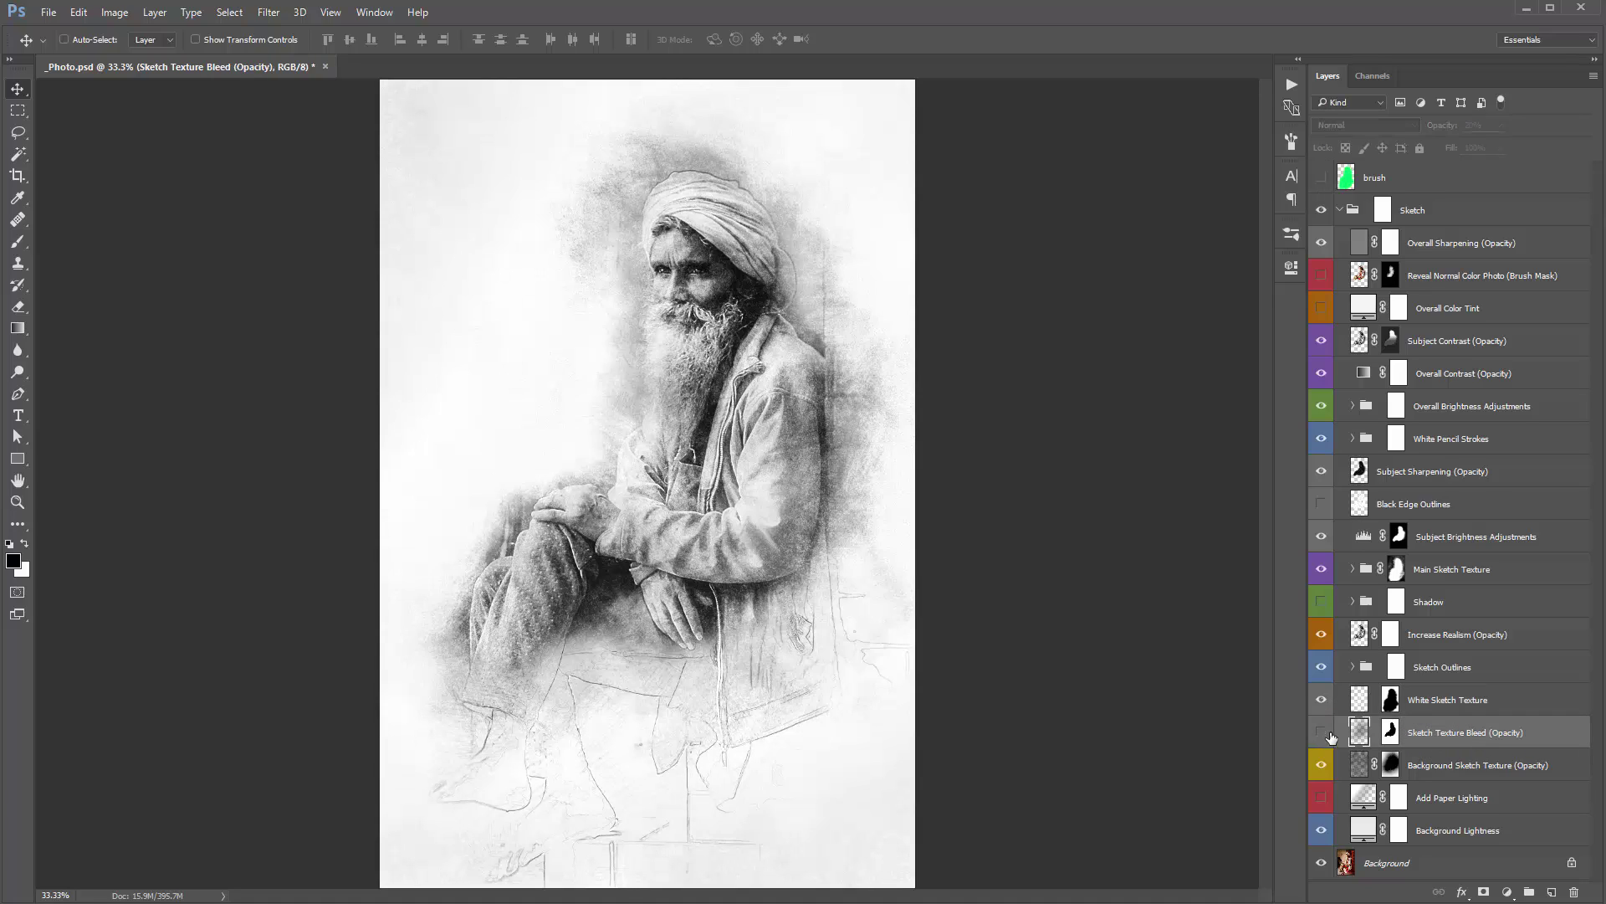
pyautogui.click(1329, 734)
pyautogui.click(1329, 735)
pyautogui.click(1331, 736)
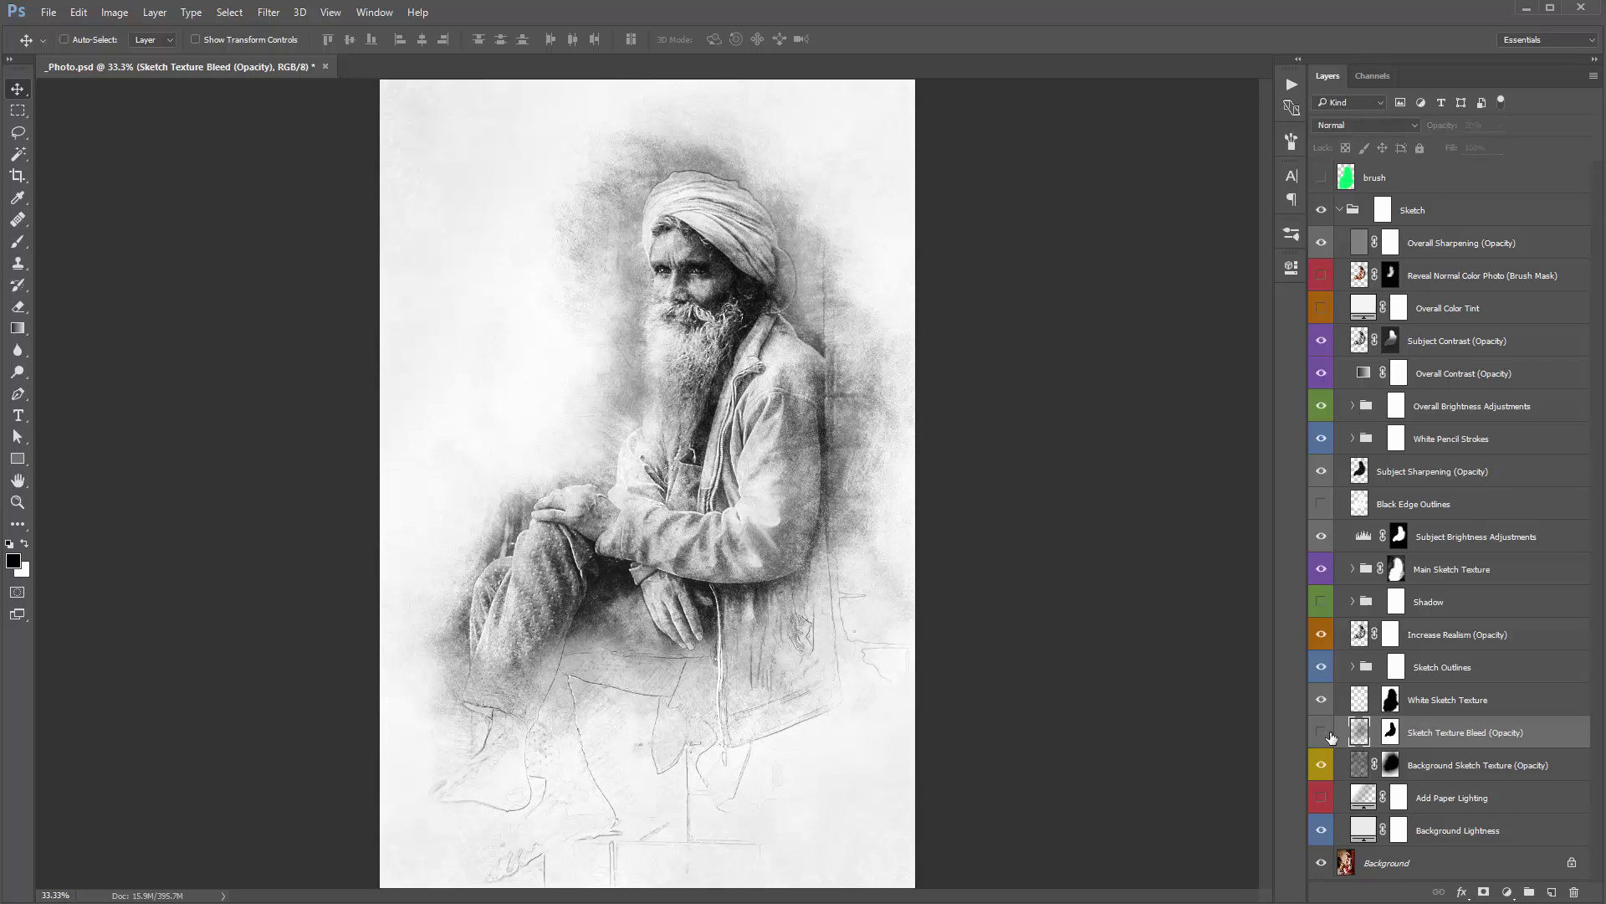
pyautogui.click(1331, 736)
pyautogui.click(1331, 737)
pyautogui.click(1331, 736)
pyautogui.click(1331, 736)
pyautogui.click(1331, 736)
pyautogui.click(1332, 737)
pyautogui.click(1325, 734)
pyautogui.click(1326, 733)
pyautogui.click(1322, 732)
pyautogui.click(1322, 732)
pyautogui.click(1321, 733)
pyautogui.click(1321, 733)
pyautogui.click(1321, 733)
pyautogui.click(1321, 733)
pyautogui.click(1321, 733)
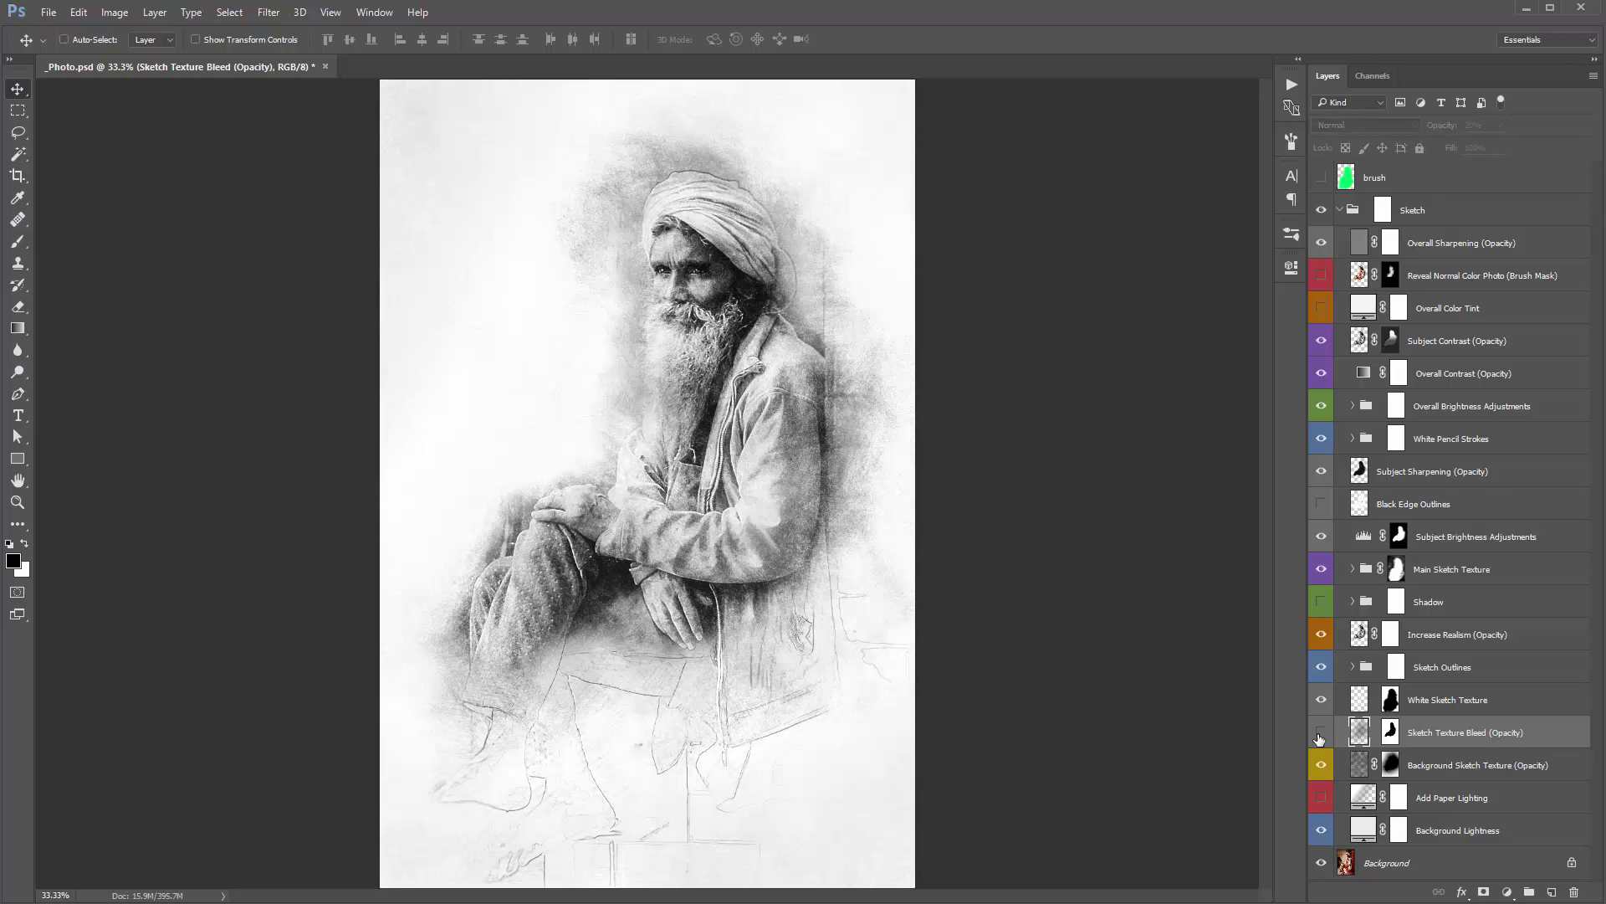
pyautogui.click(1321, 732)
# Step: Try 74% opacity on the Sketch Texture Bleed (Opacity) layer, and select the Background Sketch Texture (Opacity) layer
pyautogui.moveTo(1433, 124); pyautogui.dragTo(1476, 127)
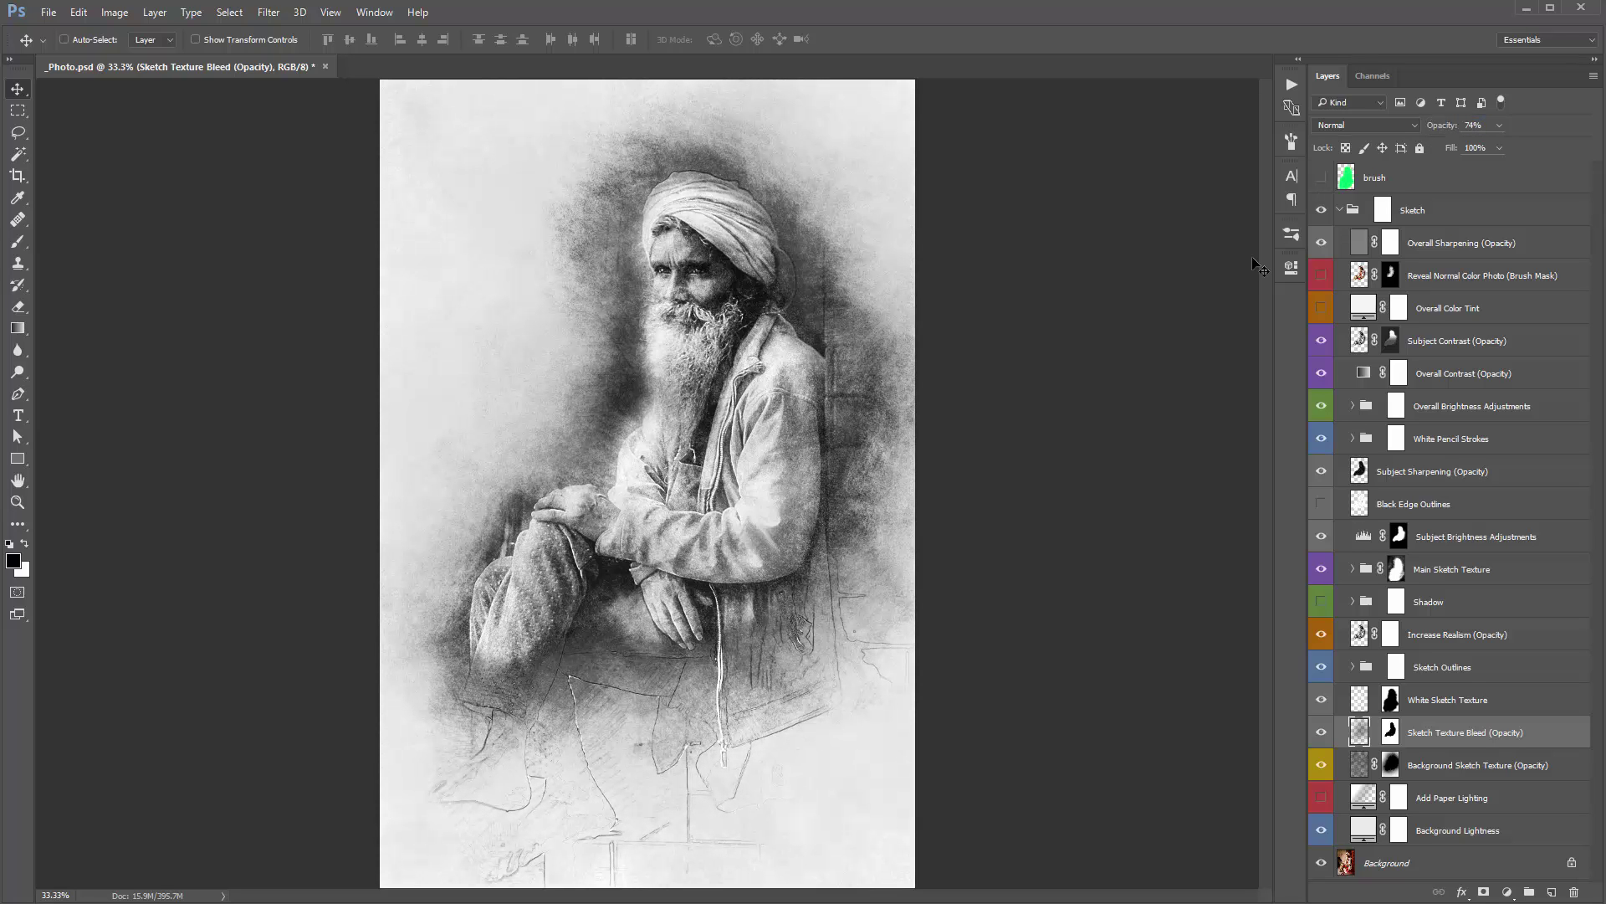
pyautogui.click(1414, 764)
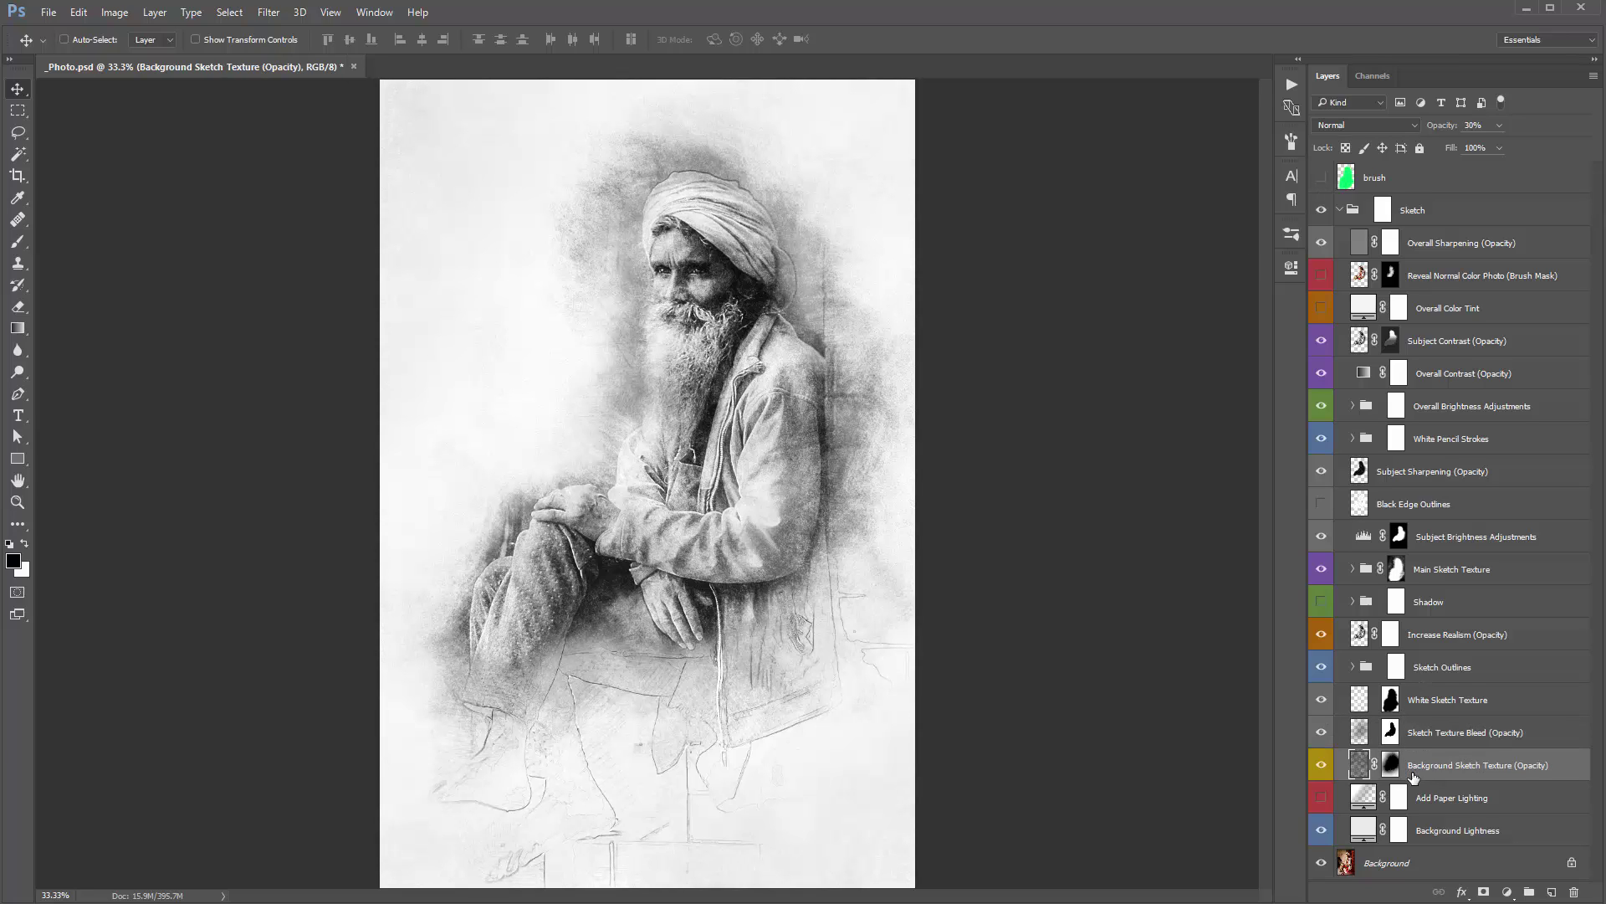
# Step: Toggle the Background Sketch Texture (Opacity) layer's visibility to compare its effect, and try 53% opacity before restoring it to 30%
pyautogui.click(1321, 765)
pyautogui.click(1321, 765)
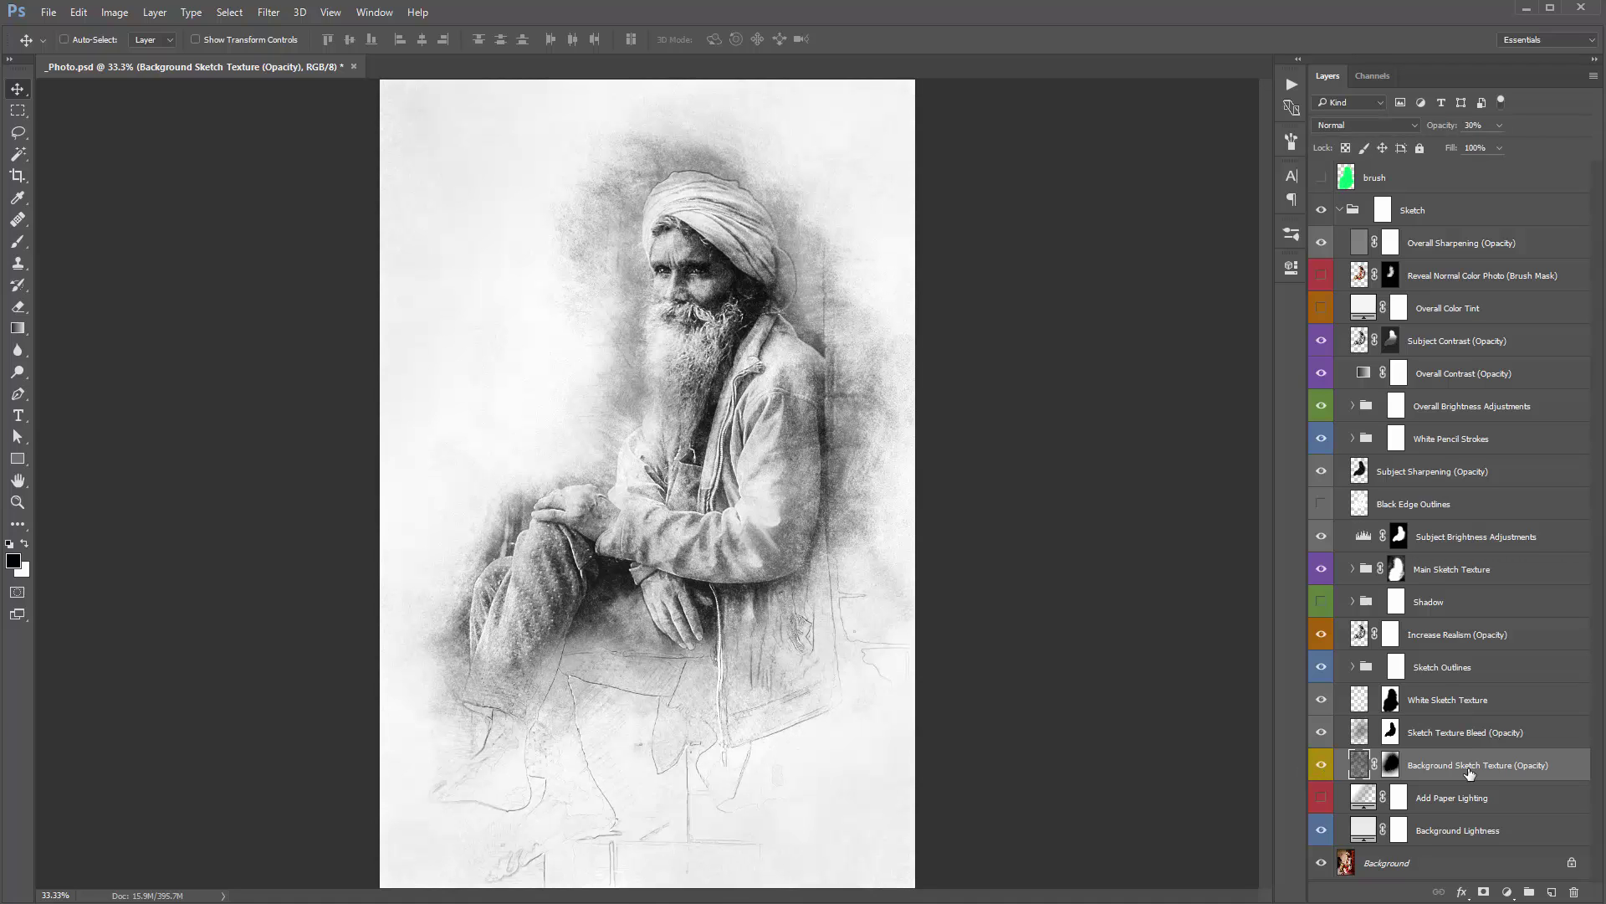
pyautogui.click(1322, 764)
pyautogui.click(1321, 765)
pyautogui.click(1322, 764)
pyautogui.click(1322, 765)
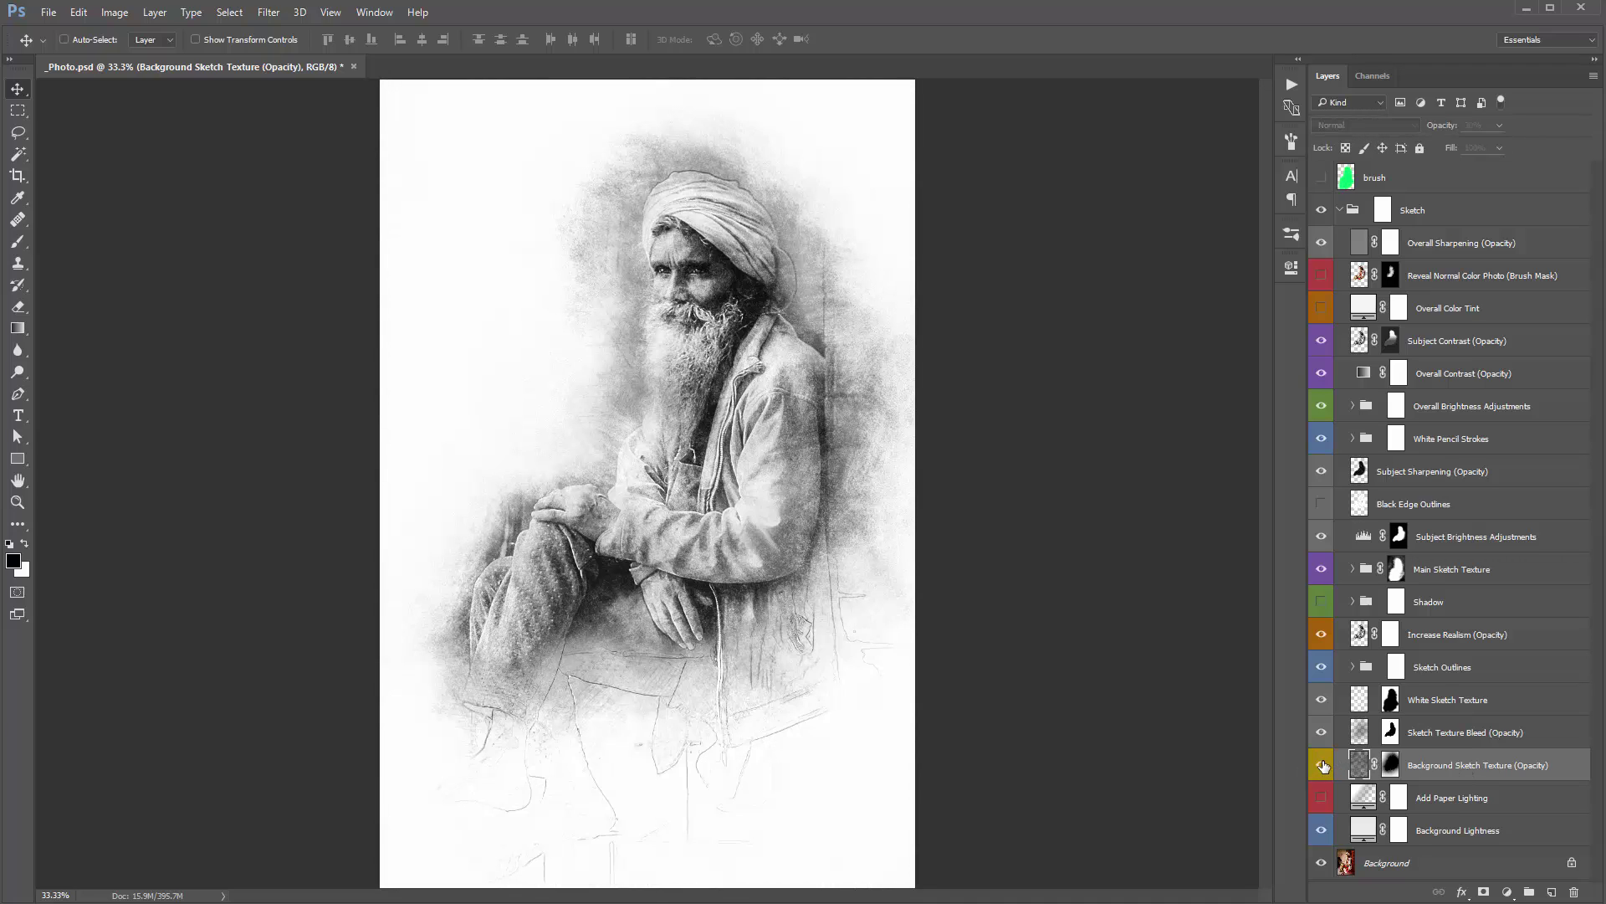
pyautogui.moveTo(1443, 127); pyautogui.dragTo(1460, 129)
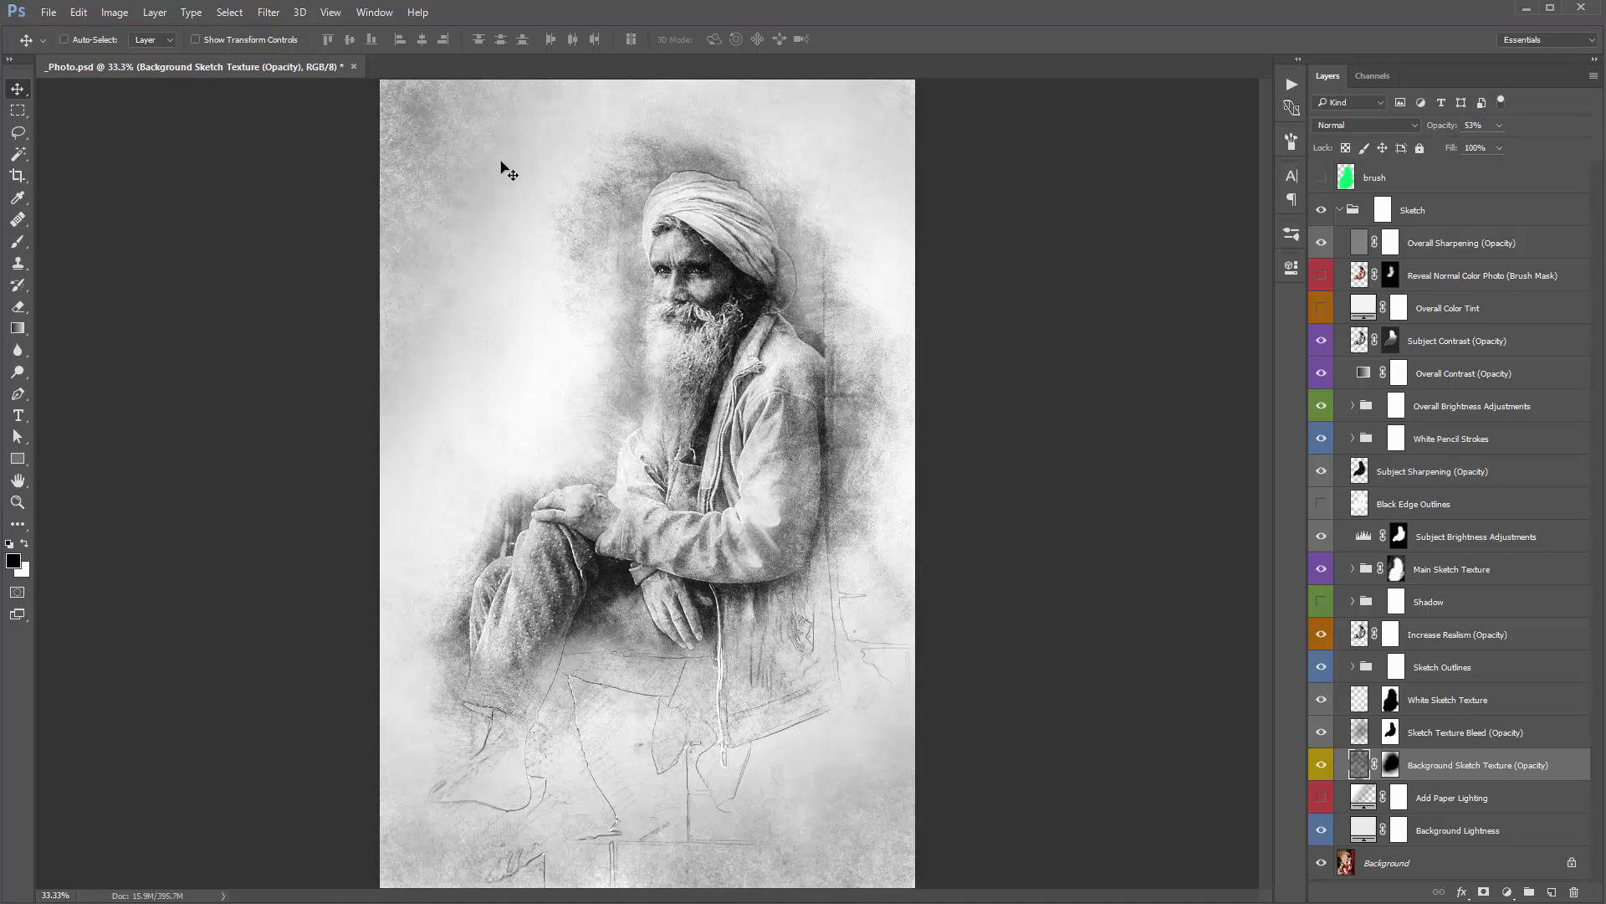
pyautogui.press('3')
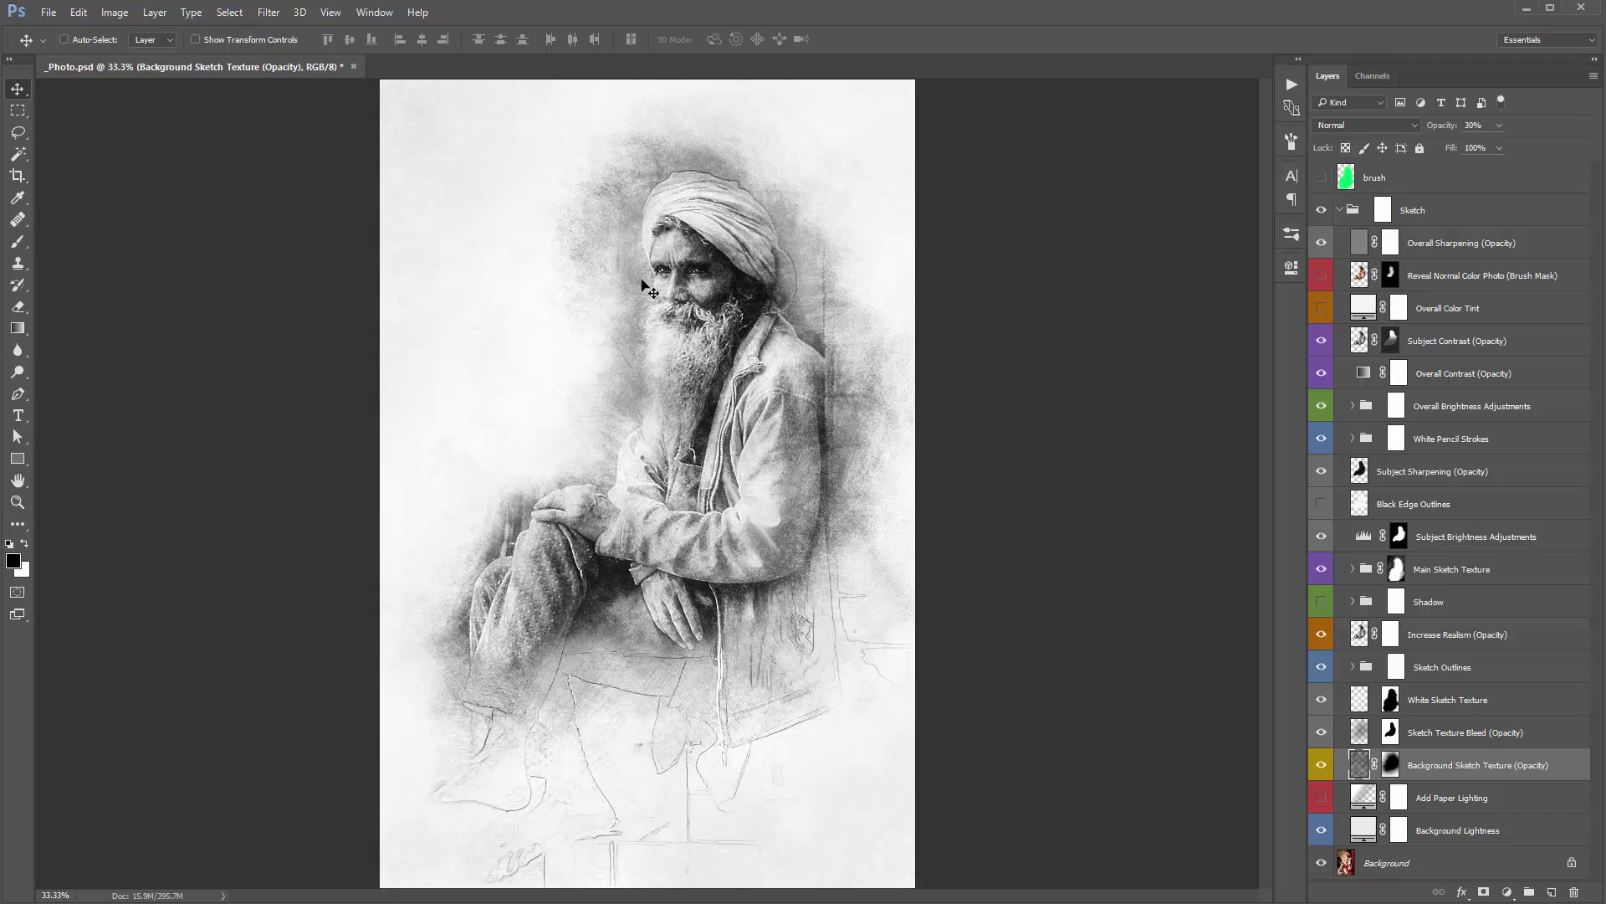
# Step: Show the Add Paper Lighting layer and toggle its visibility to compare its effect on the background
pyautogui.click(1462, 800)
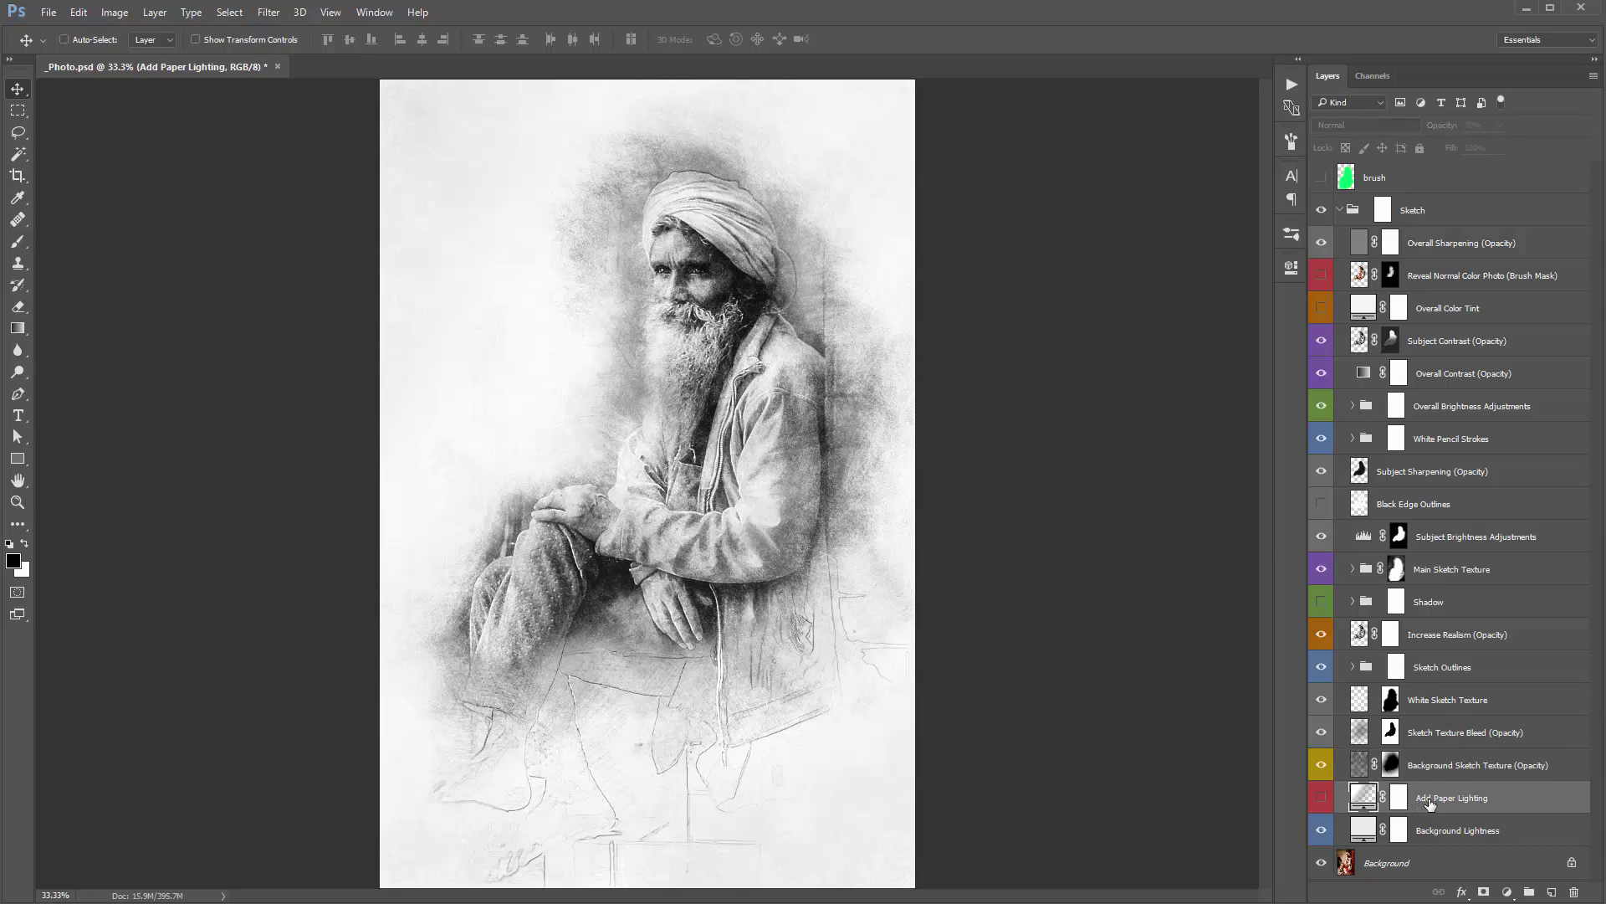
pyautogui.click(1323, 796)
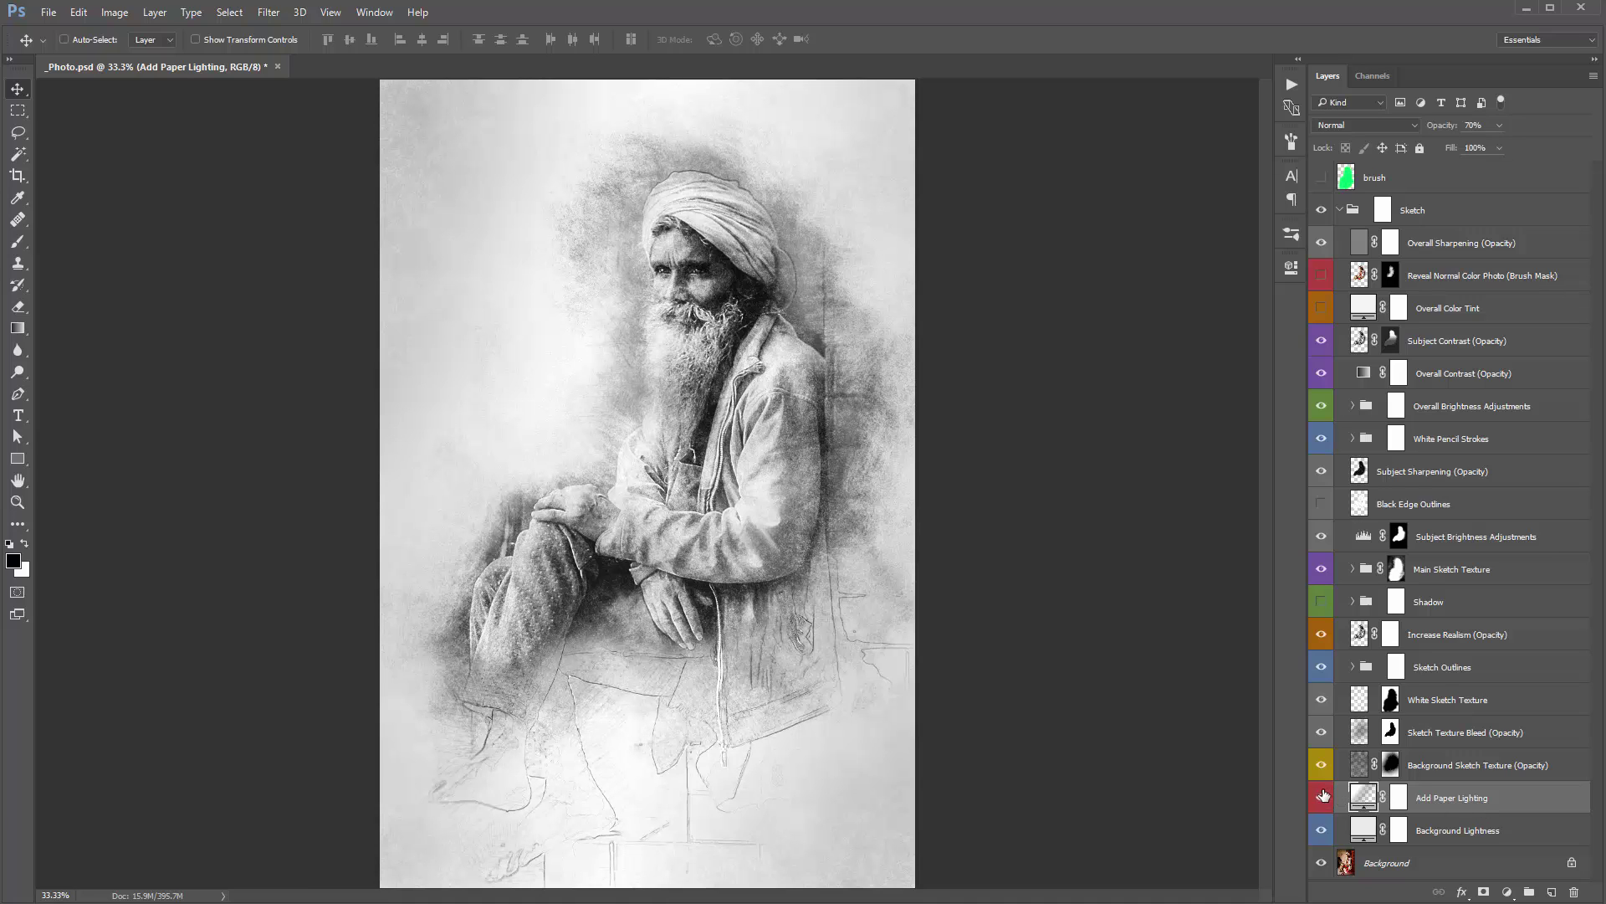
pyautogui.click(1322, 795)
pyautogui.click(1322, 796)
# Step: Try a different angle for the Add Paper Lighting layer's gradient fill, and cancel the change
pyautogui.doubleClick(1364, 805)
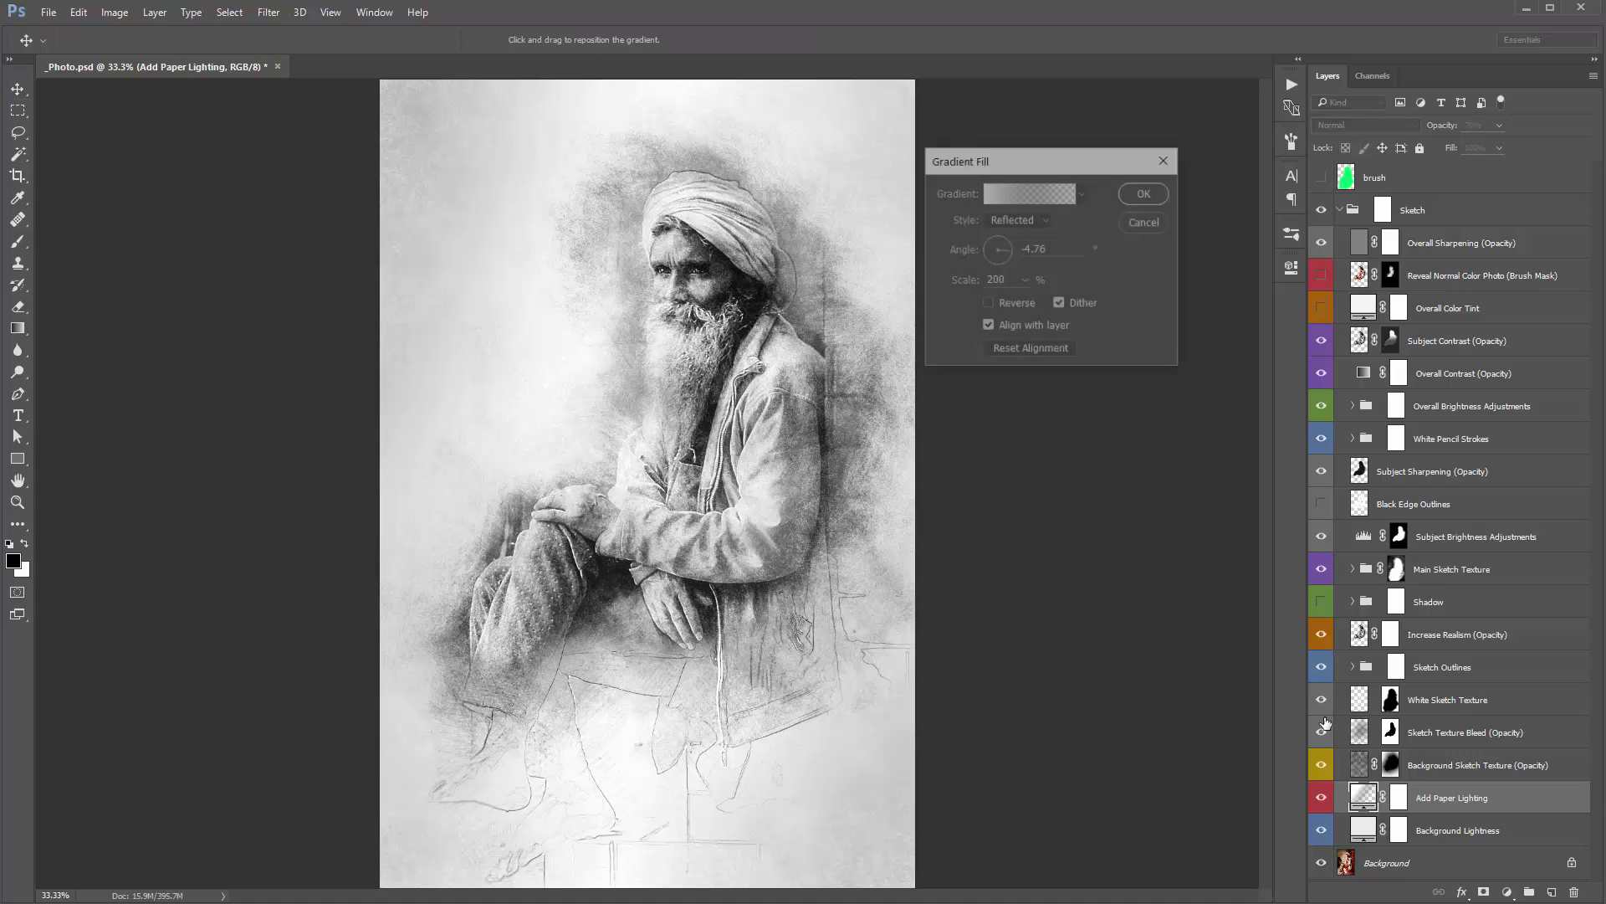
pyautogui.moveTo(1067, 159); pyautogui.dragTo(1152, 156)
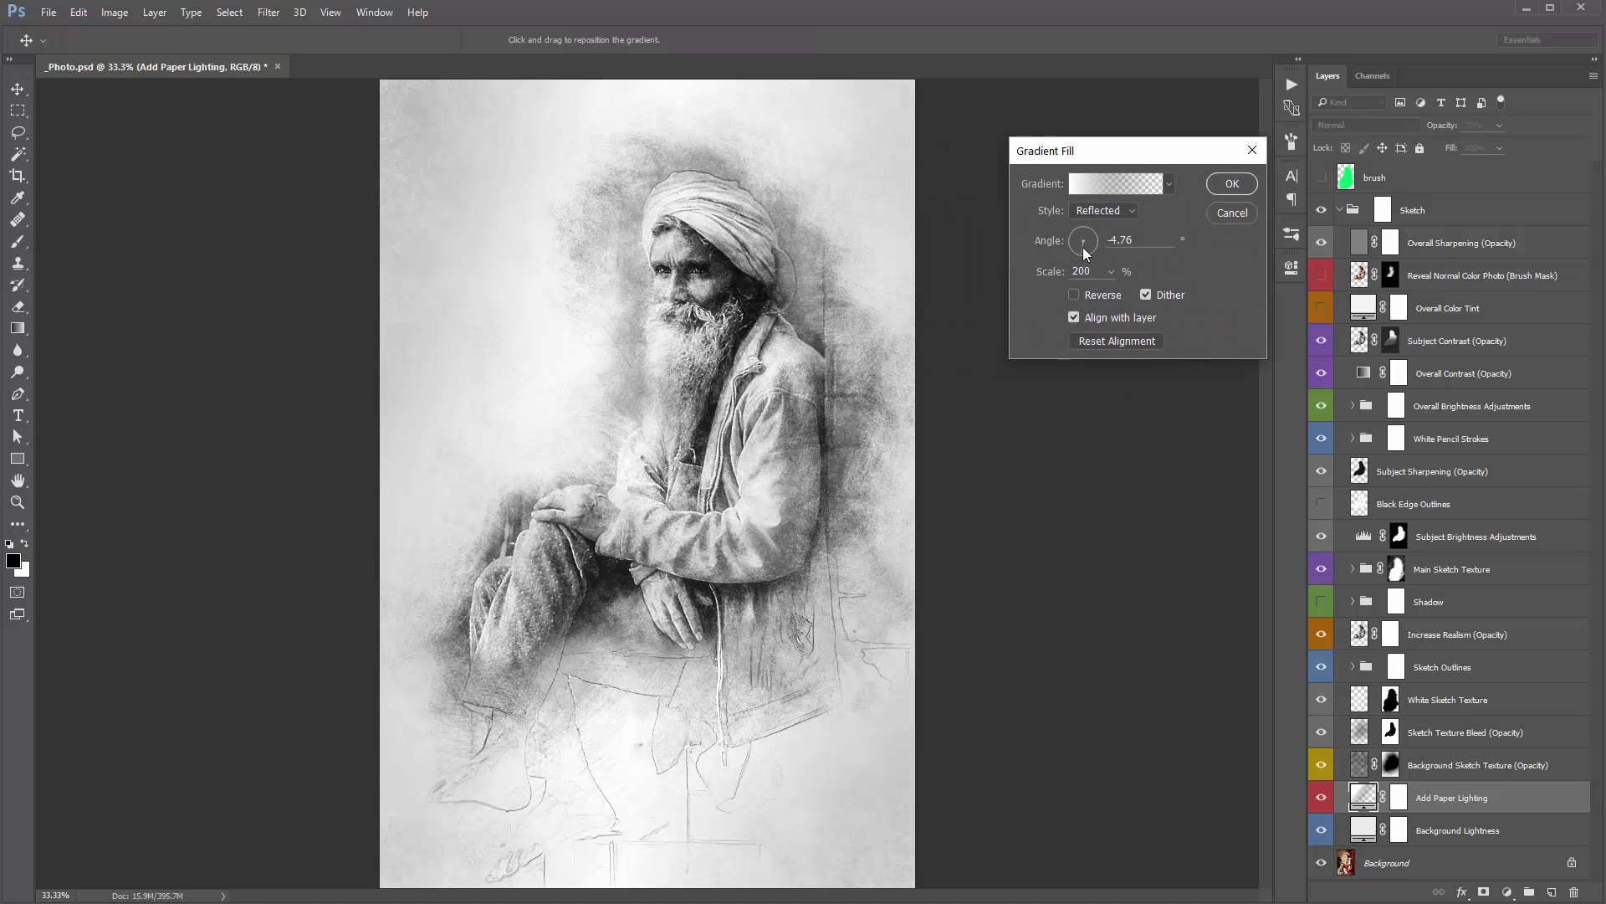
pyautogui.moveTo(1084, 249); pyautogui.dragTo(1085, 241)
pyautogui.click(1211, 213)
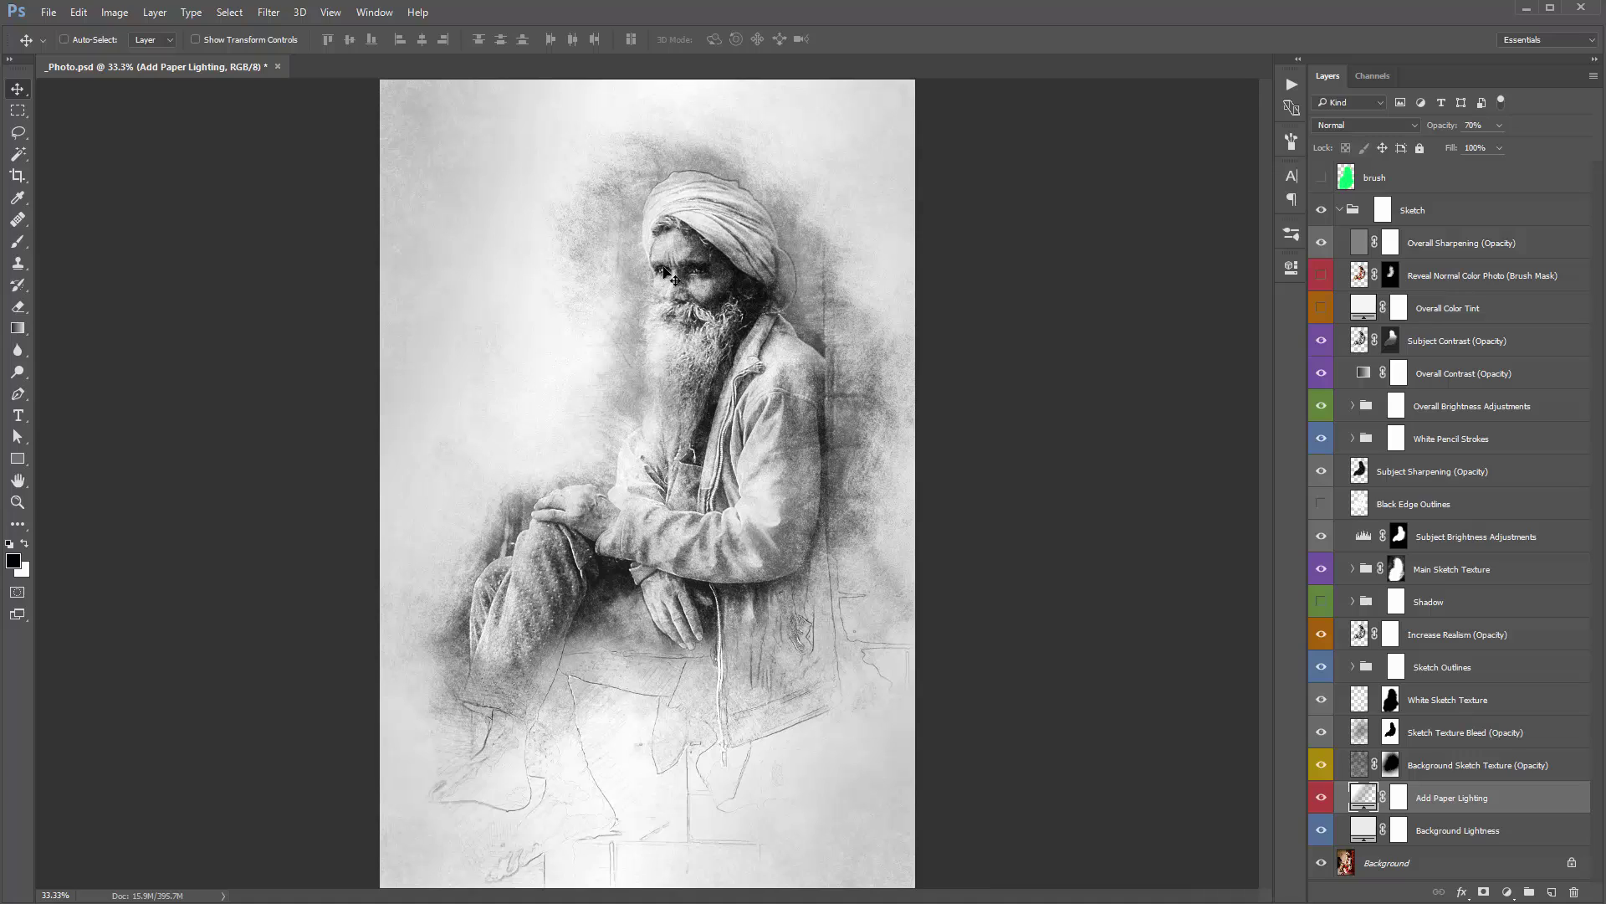
# Step: Try the grey 828282 as the Background Lightness layer's fill colour, and cancel the change
pyautogui.click(1446, 837)
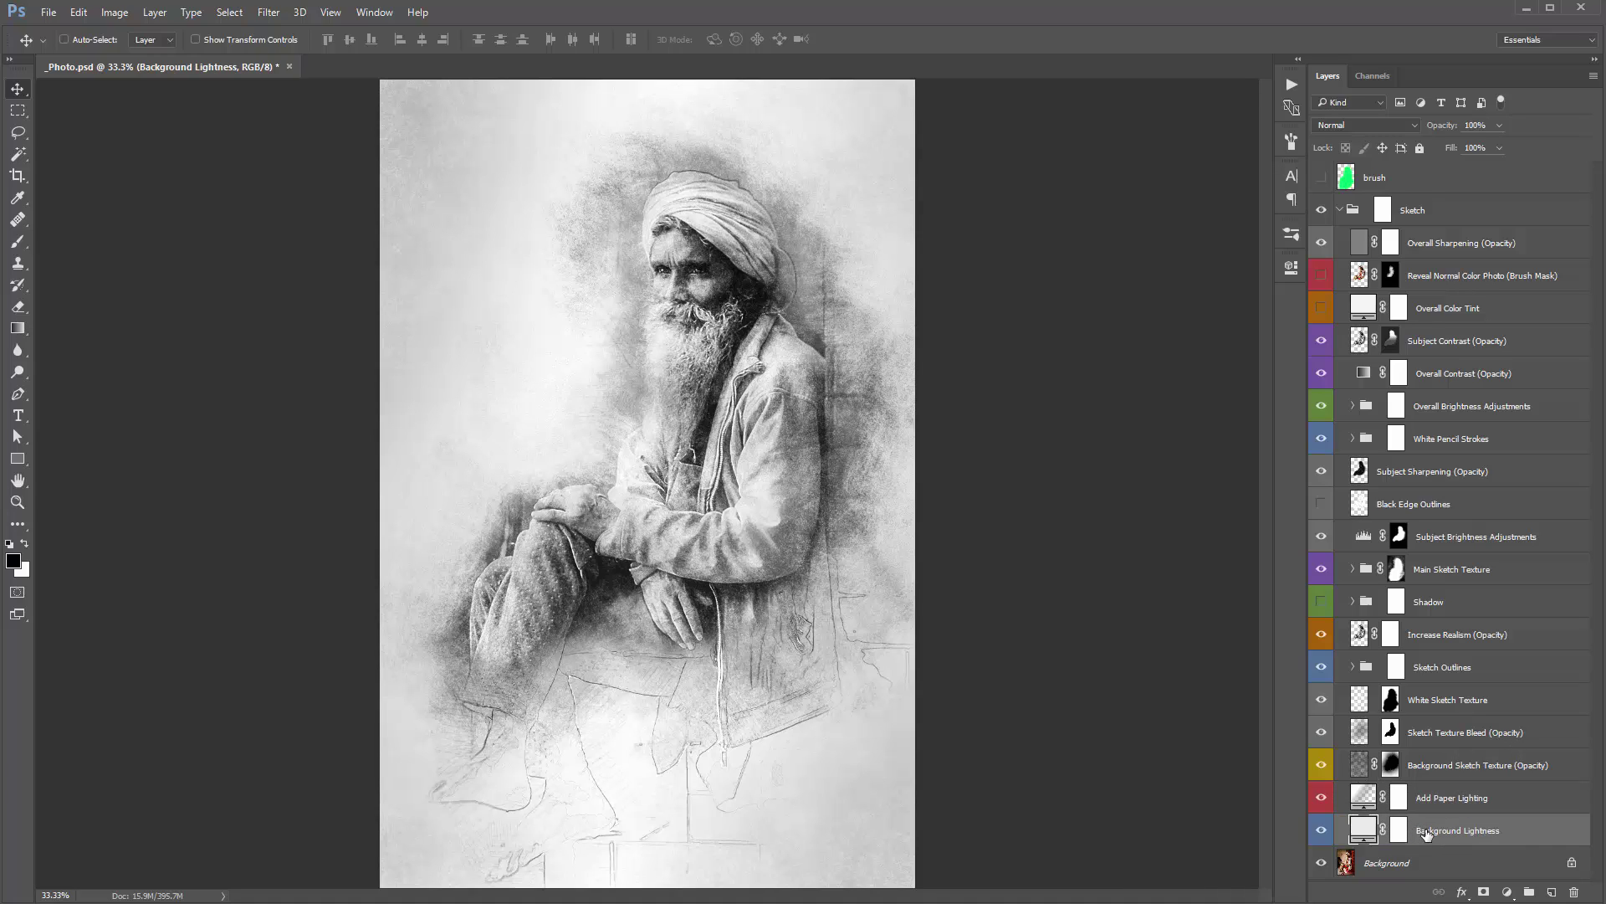
pyautogui.doubleClick(1365, 832)
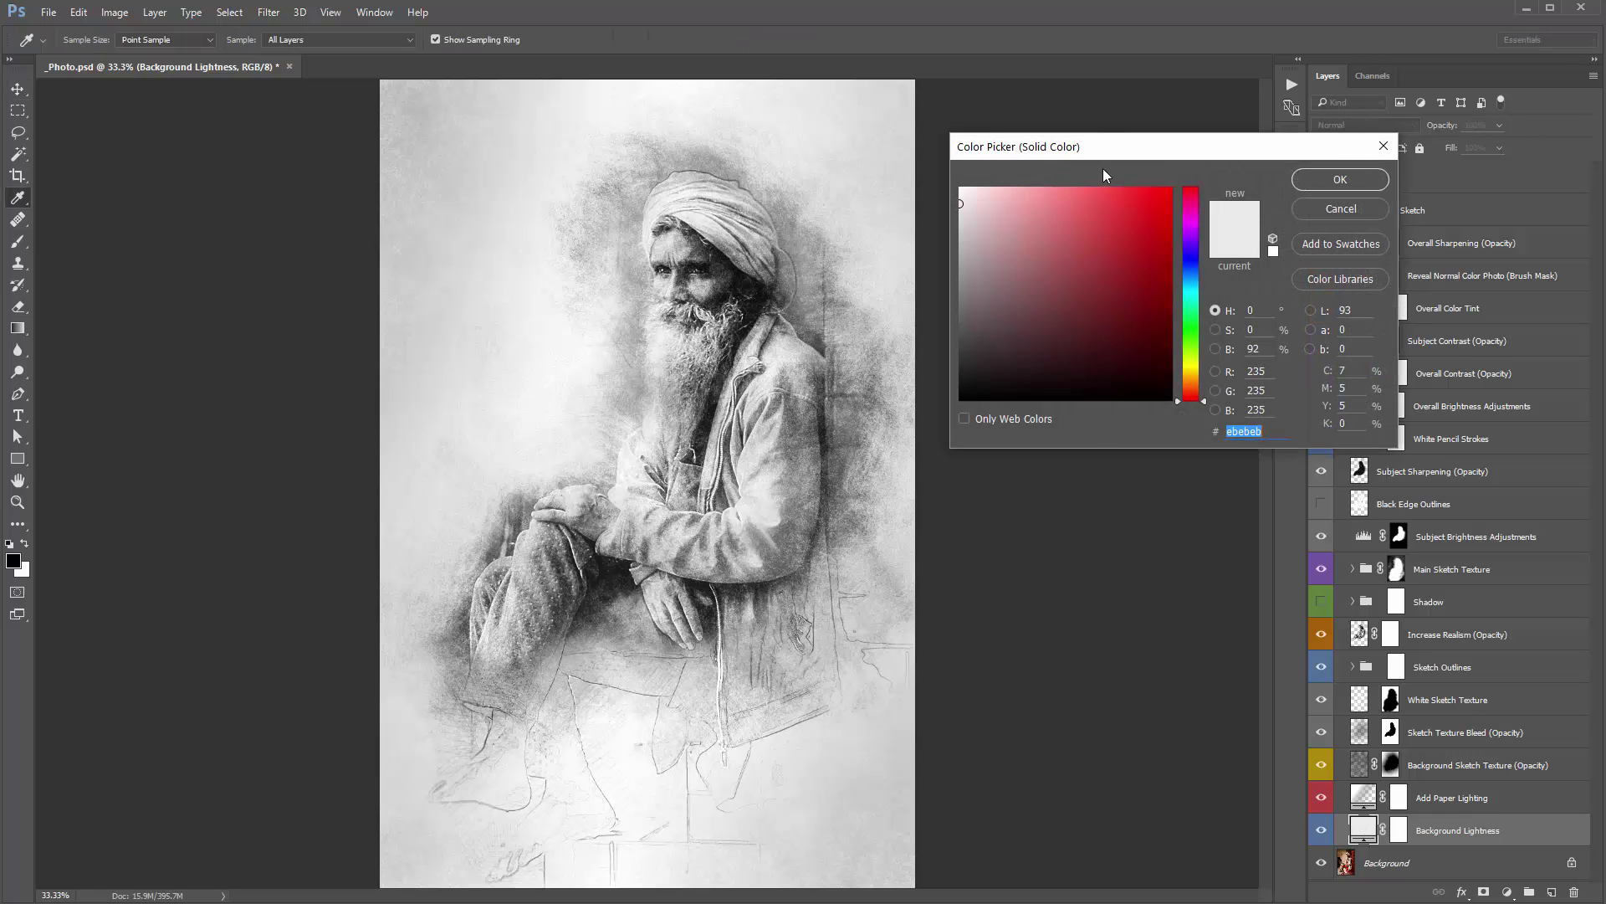
pyautogui.moveTo(1084, 149); pyautogui.dragTo(1137, 122)
pyautogui.write('828282')
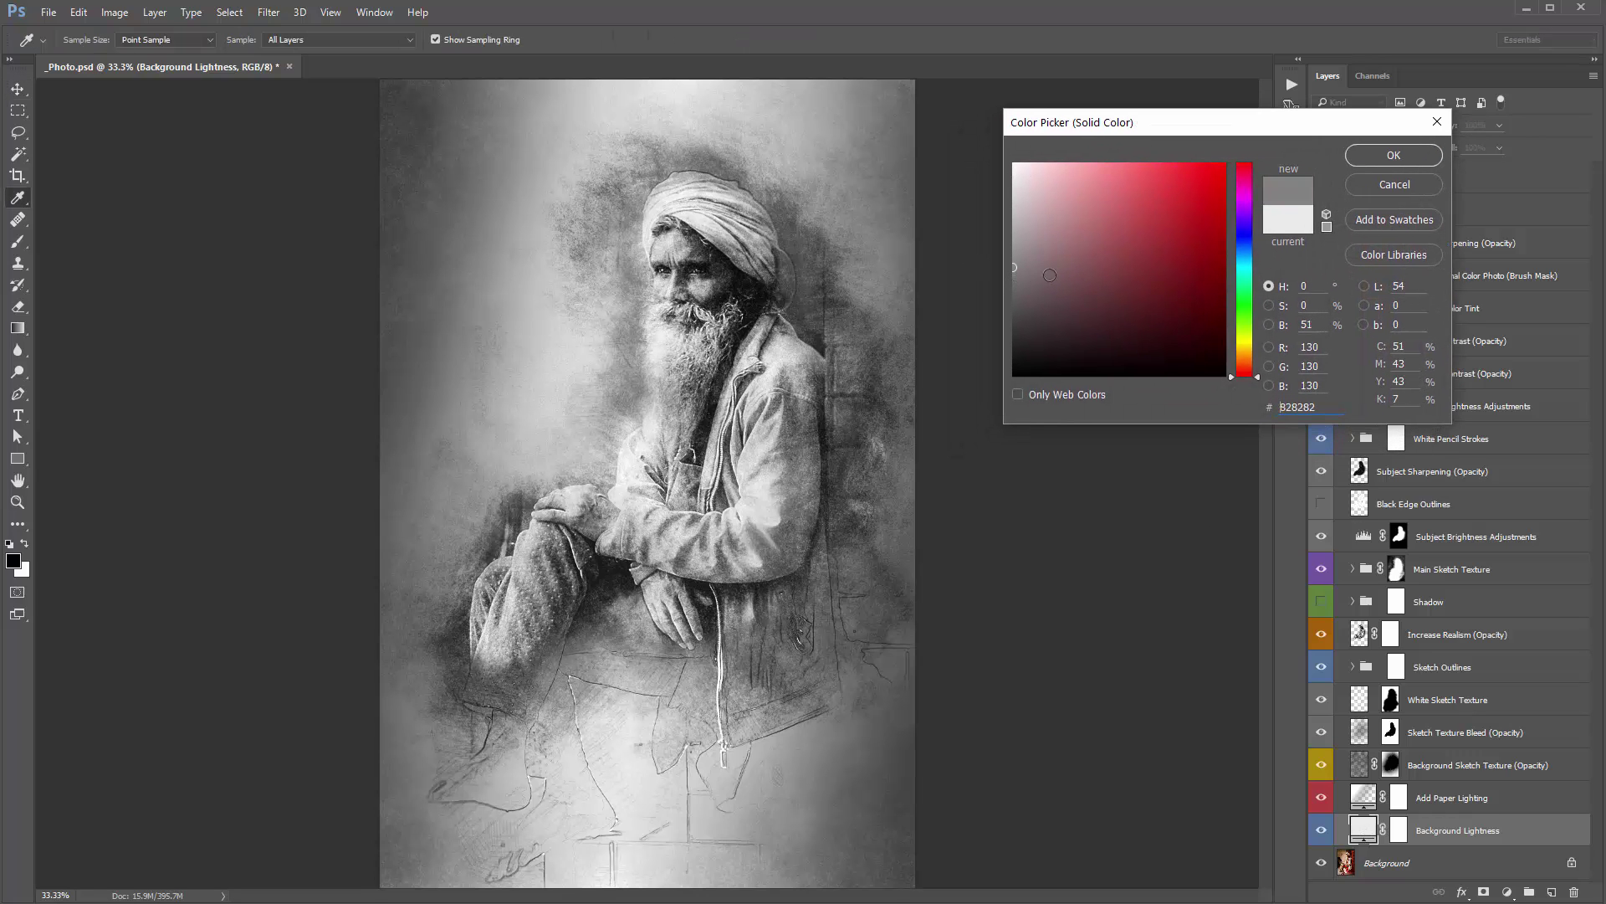
pyautogui.click(1423, 190)
# Step: Hide the Add Paper Lighting layer, and set the Background Lightness layer's fill colour to the dark grey 6f6f6f
pyautogui.click(1321, 798)
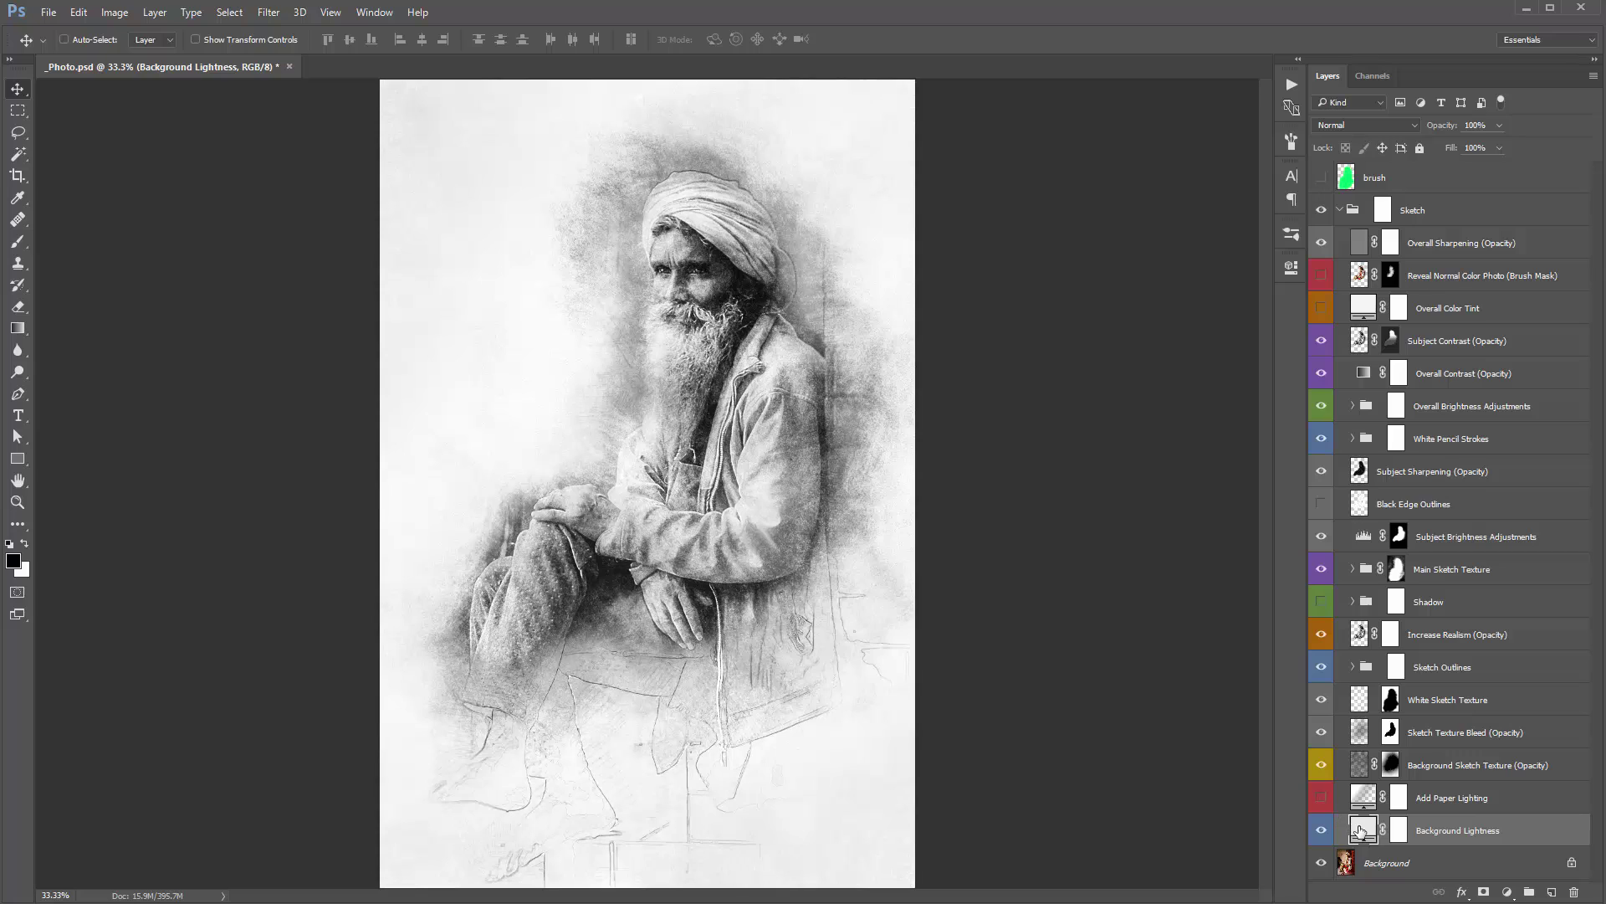
pyautogui.doubleClick(1363, 831)
pyautogui.moveTo(1056, 307); pyautogui.dragTo(962, 278)
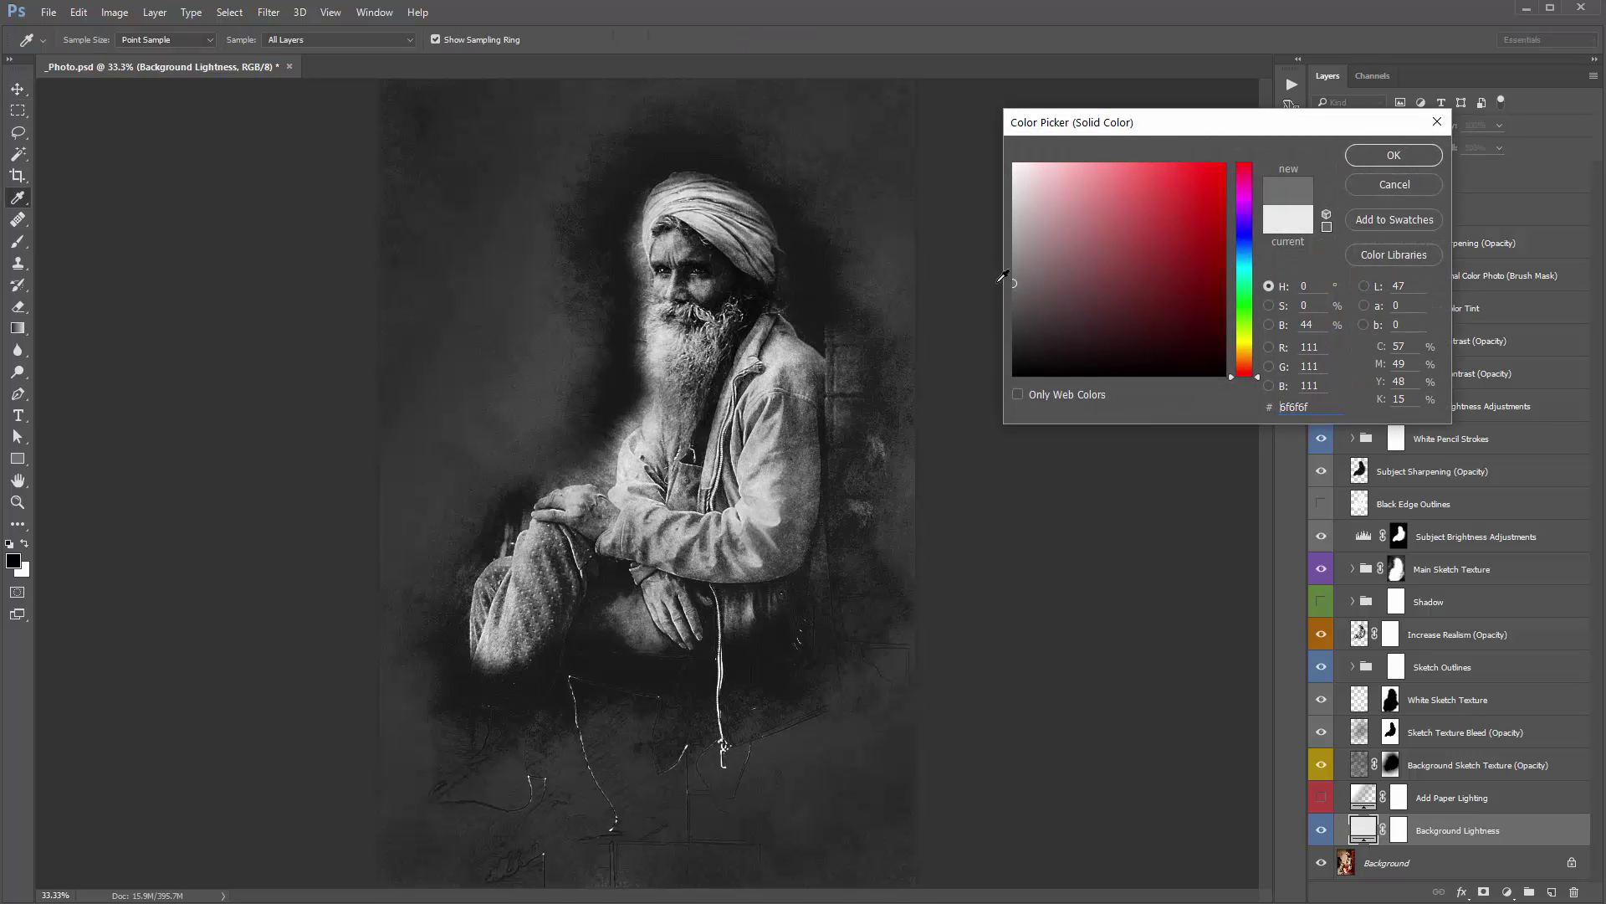
pyautogui.click(1379, 156)
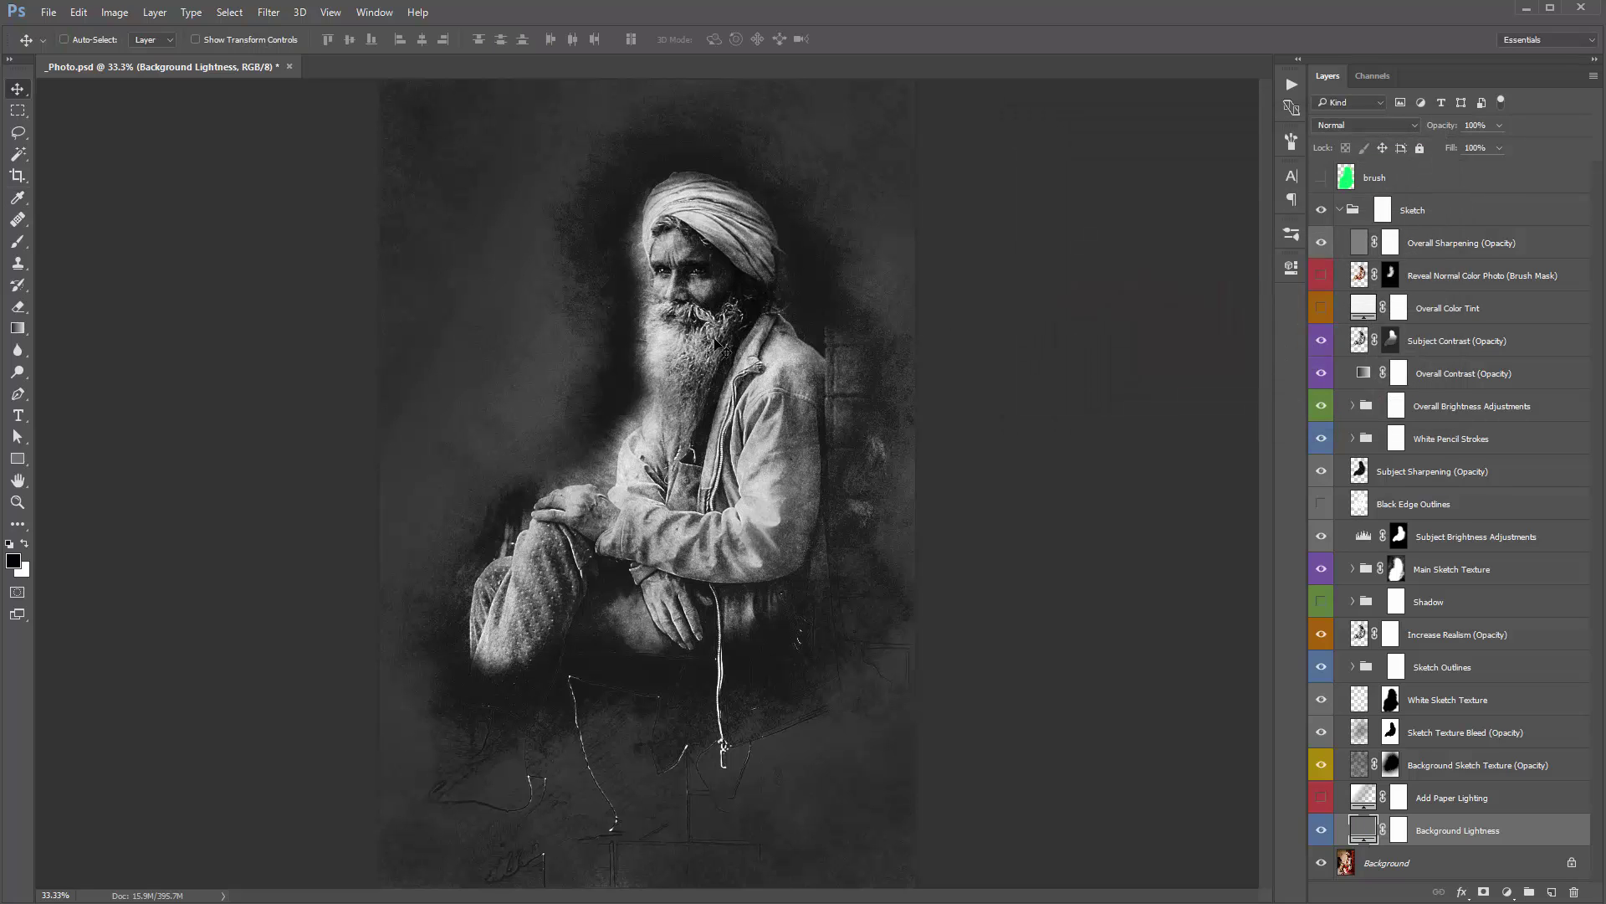
# Step: Adjust the Subject Brightness Adjustments levels to 0.97 midtones and an output black level of 37
pyautogui.click(1446, 541)
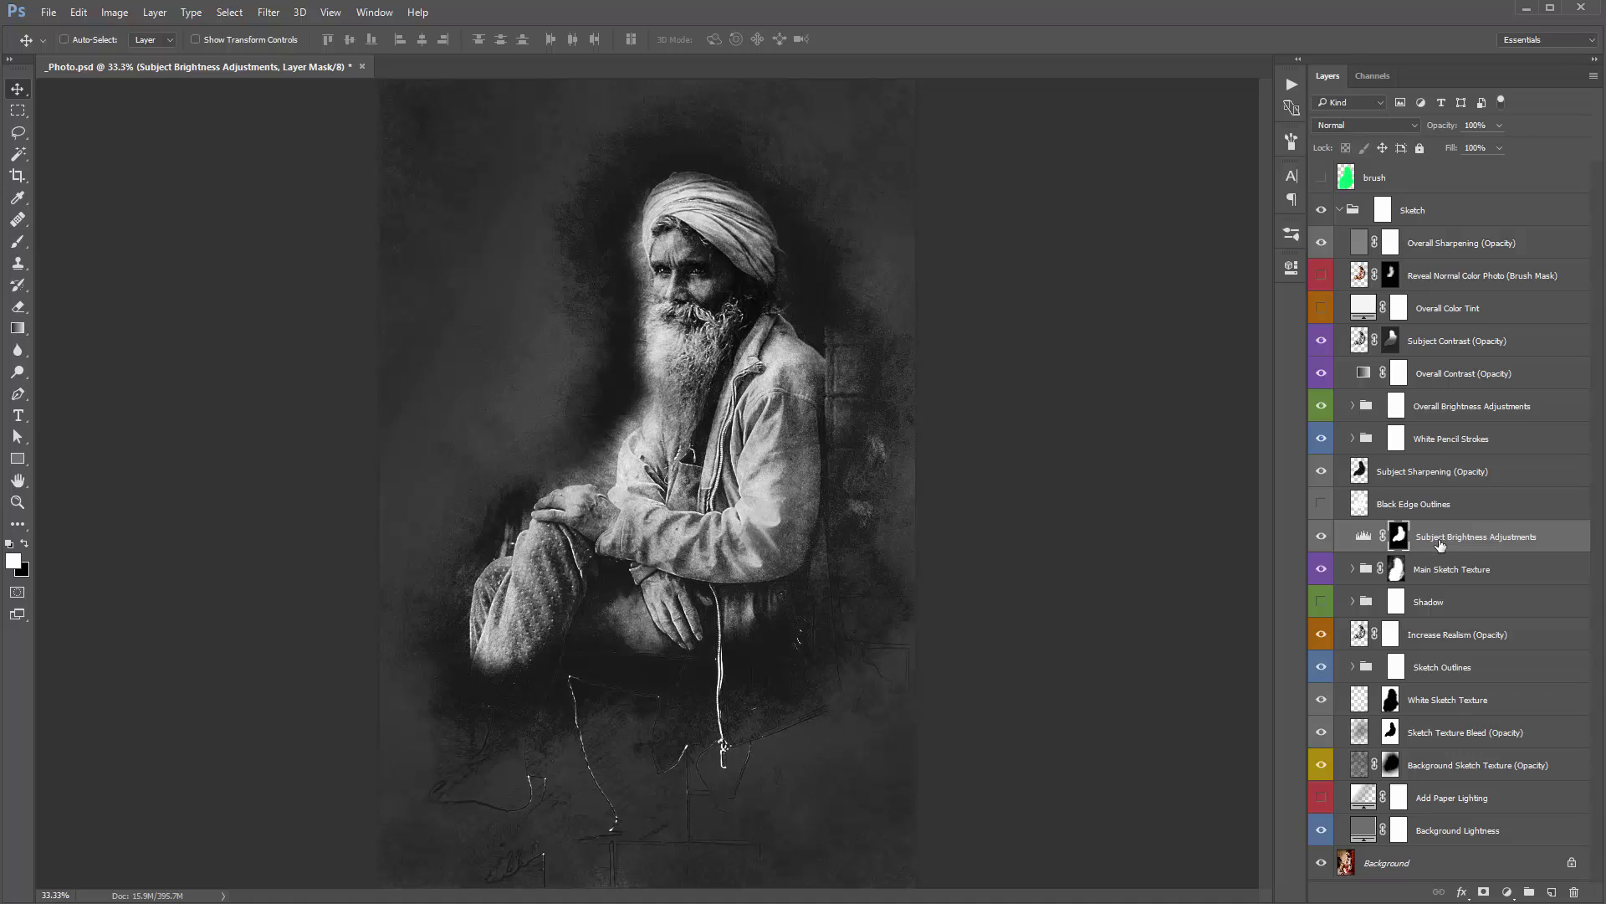
pyautogui.doubleClick(1359, 535)
pyautogui.moveTo(1124, 432); pyautogui.dragTo(1097, 475)
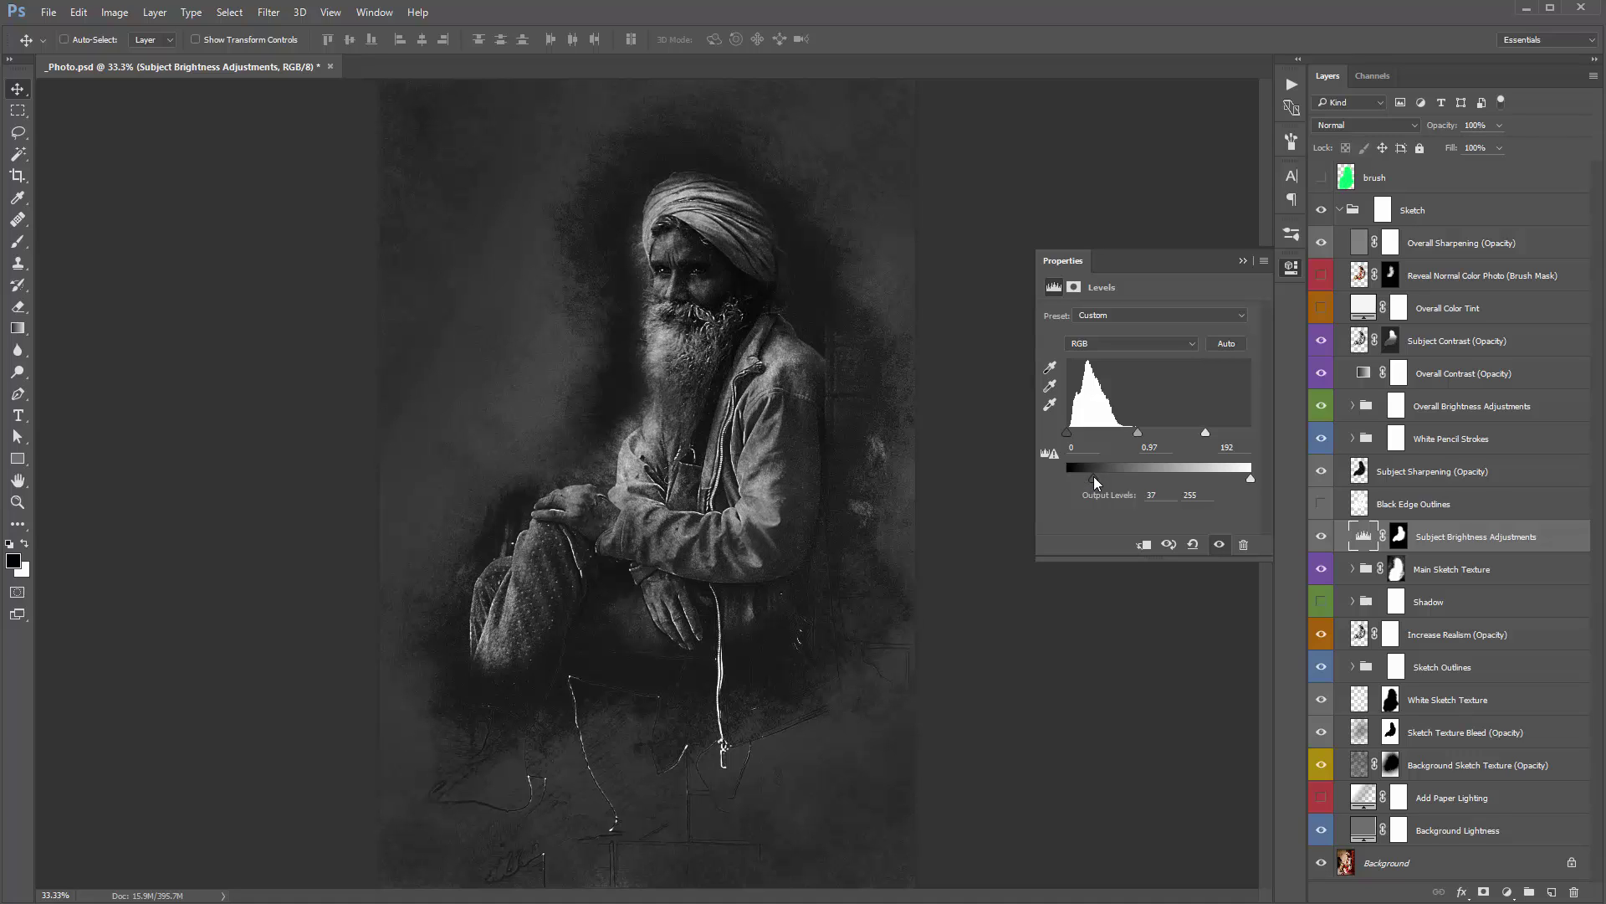
# Step: Toggle the White Pencil Strokes group's visibility repeatedly to compare its effect on the dark version, and close the levels properties
pyautogui.click(1322, 439)
pyautogui.click(1322, 438)
pyautogui.click(1322, 438)
pyautogui.click(1322, 438)
pyautogui.click(1322, 438)
pyautogui.click(1322, 438)
pyautogui.click(1242, 260)
# Step: Show the Add Paper Lighting layer with its reflected gradient angled at 71.57° and its opacity at 44%
pyautogui.click(1446, 799)
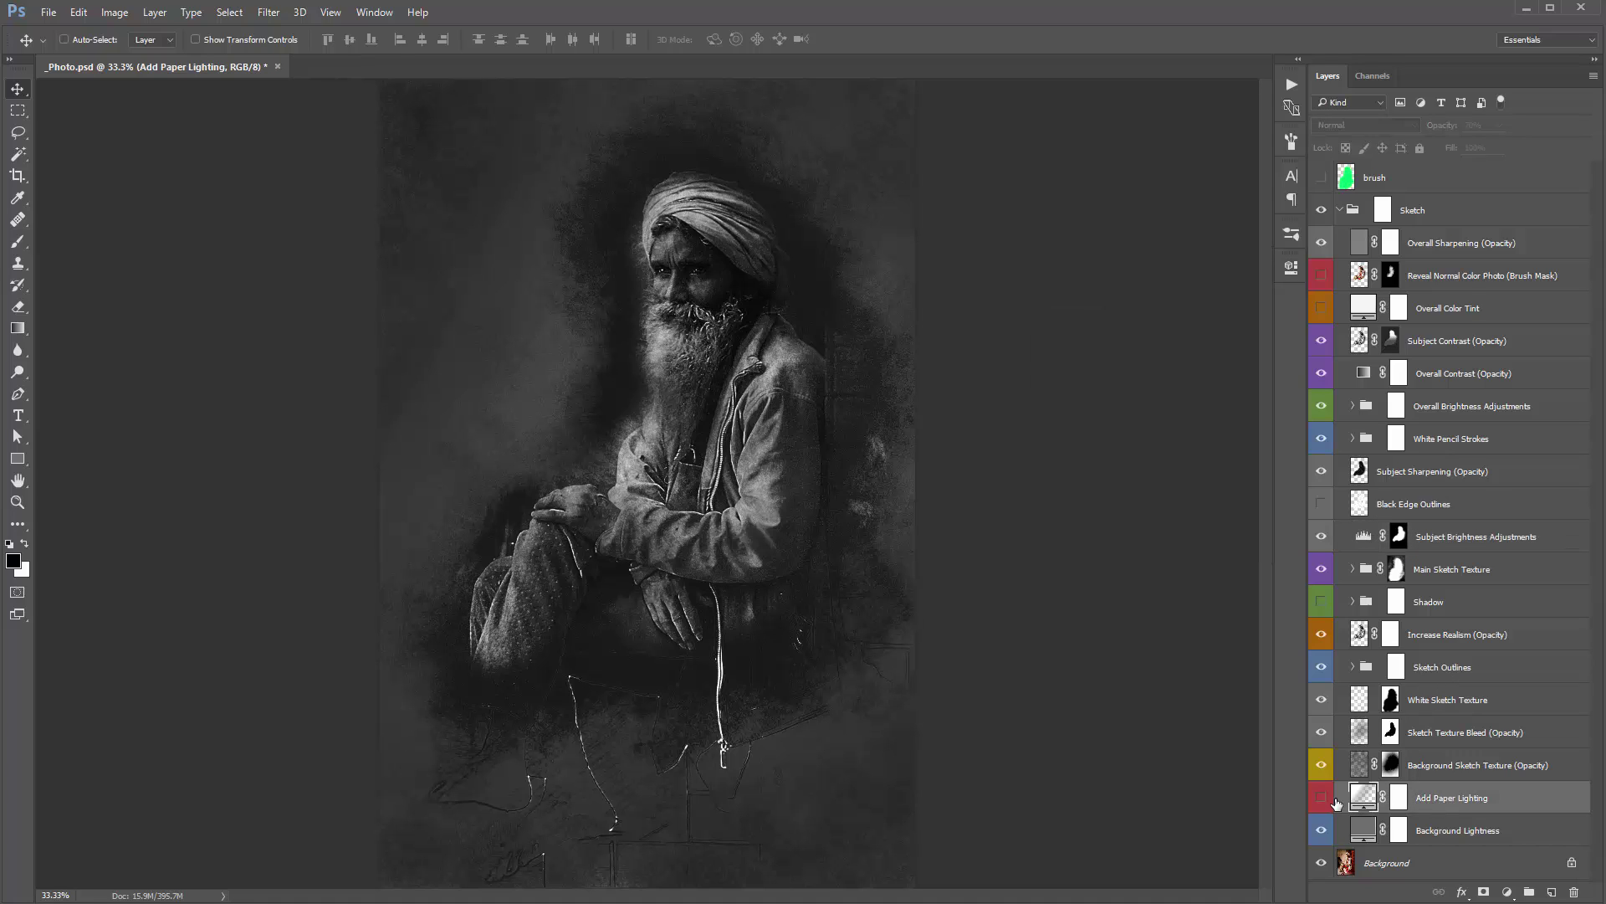
pyautogui.click(1322, 798)
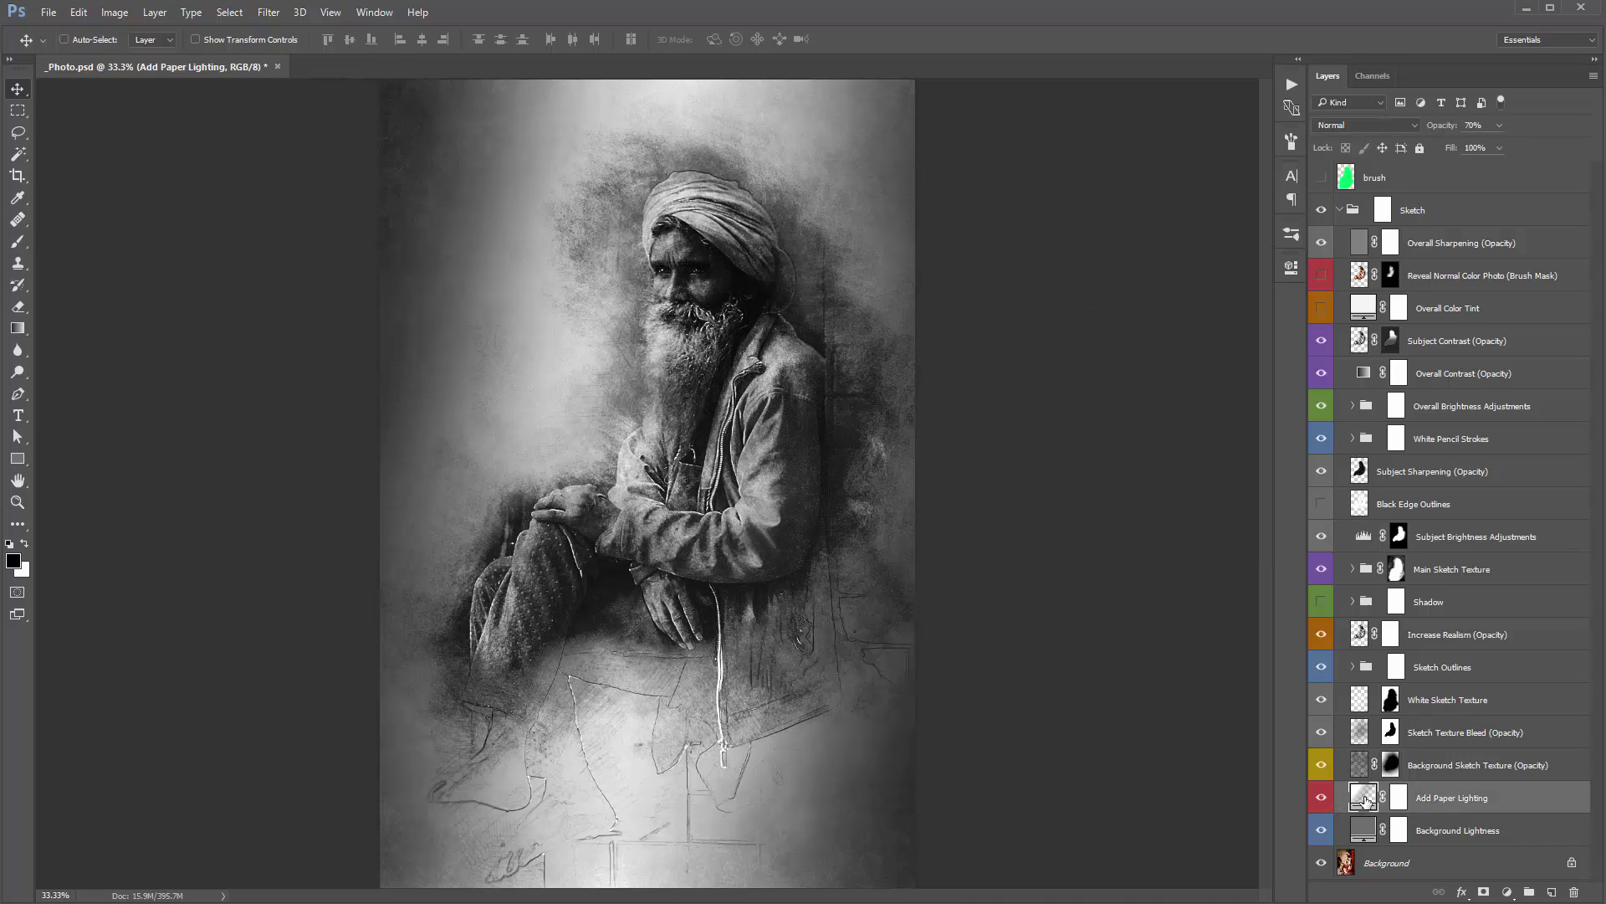
pyautogui.doubleClick(1365, 801)
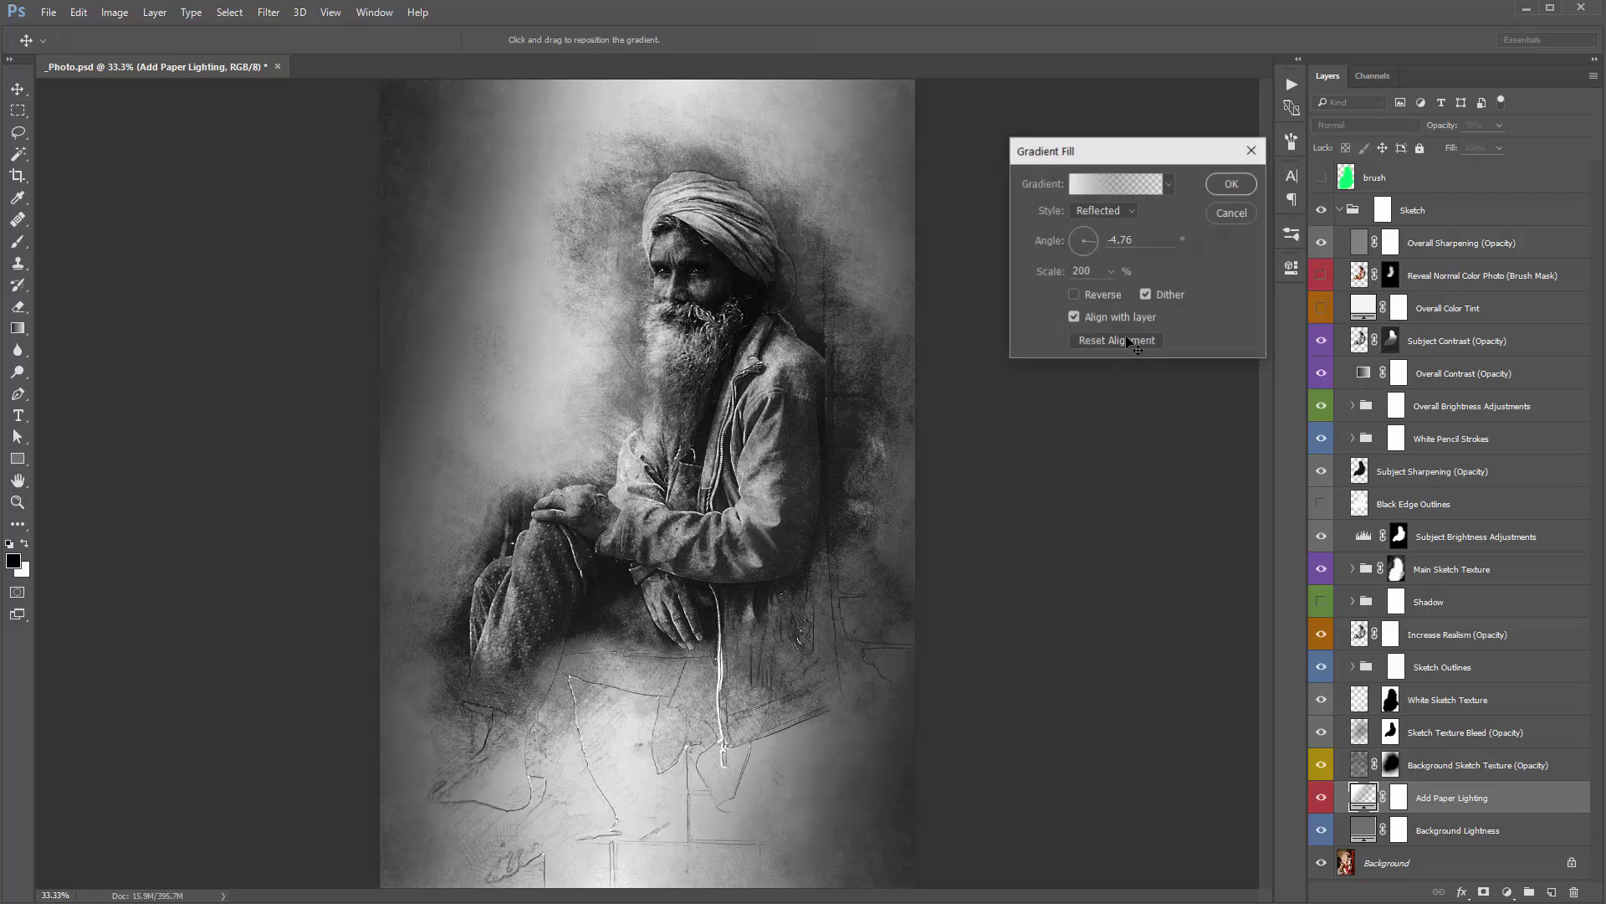
pyautogui.click(1085, 253)
pyautogui.moveTo(1080, 243); pyautogui.dragTo(1087, 236)
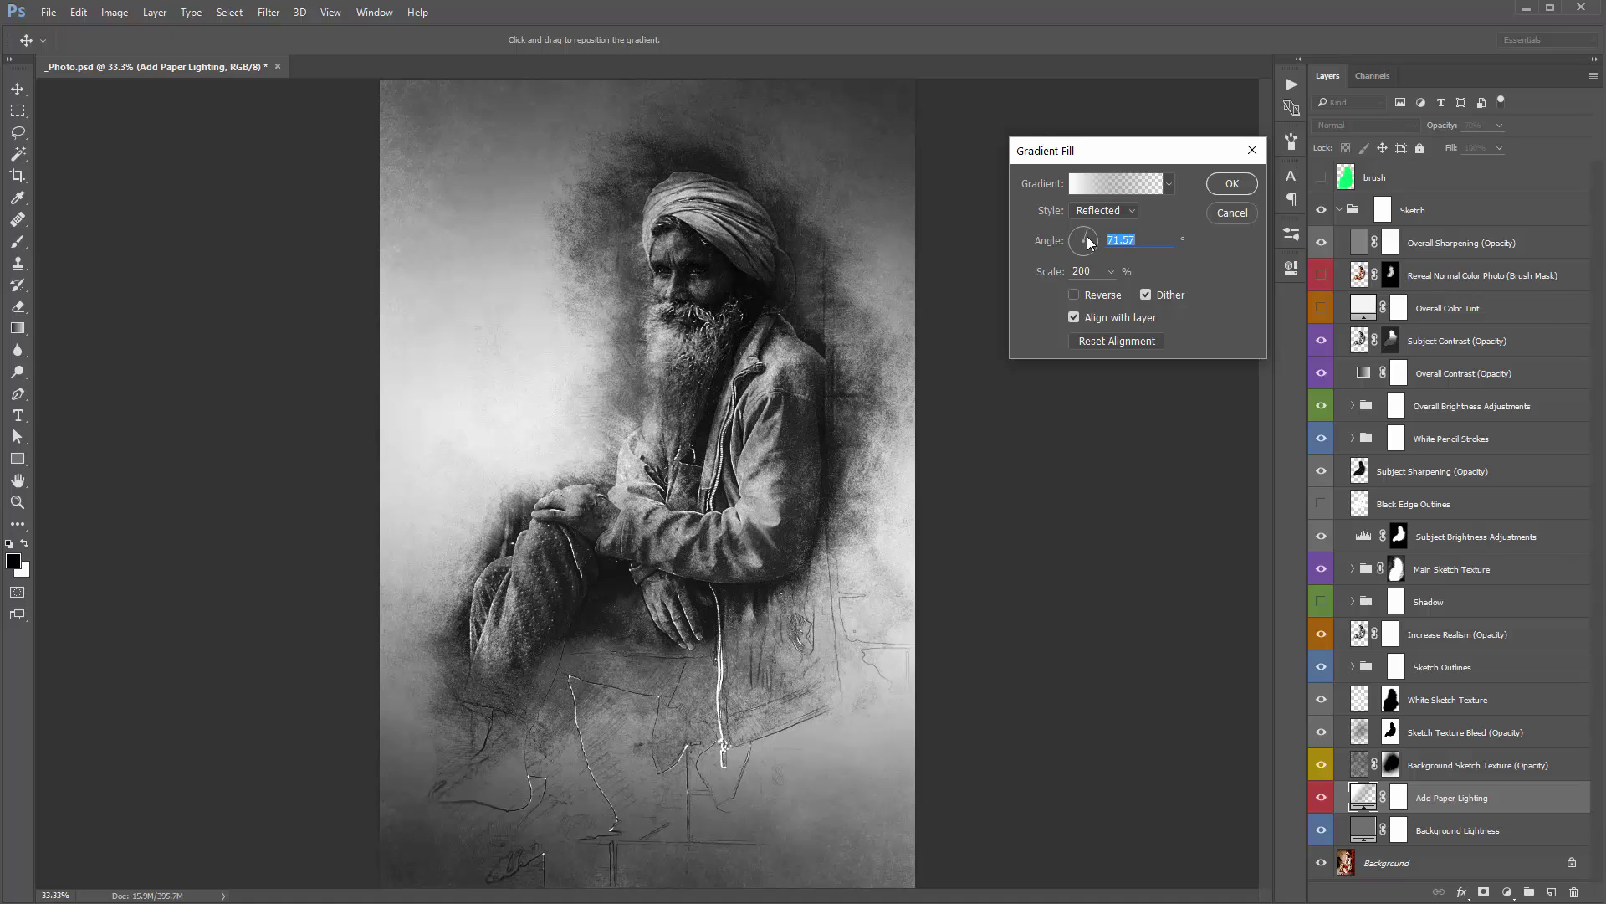
pyautogui.press('Return')
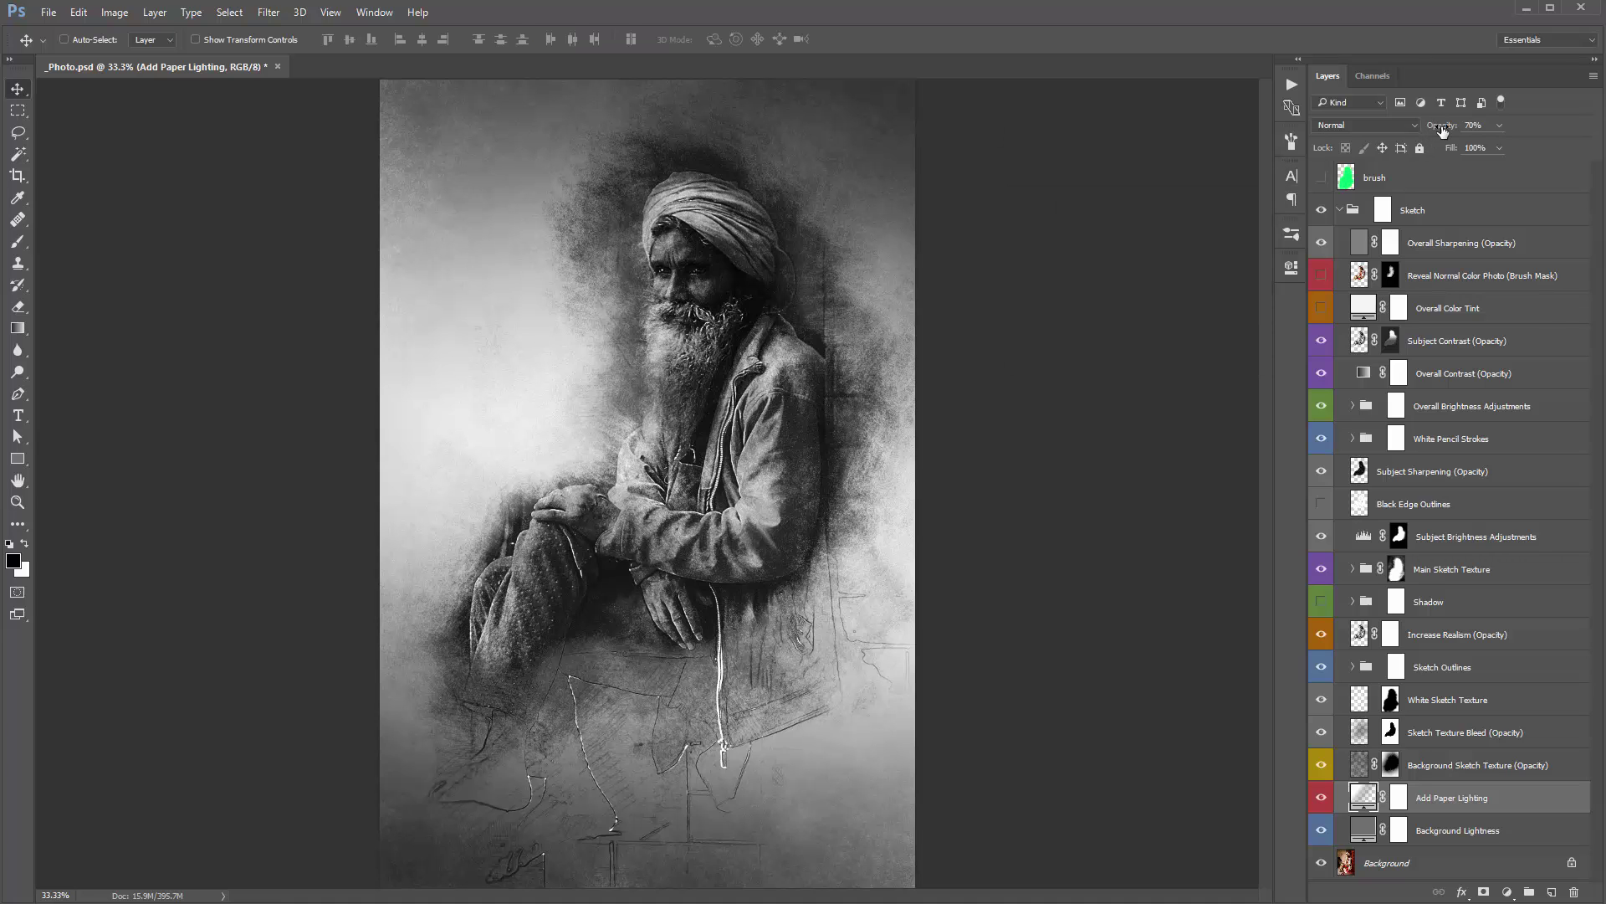
pyautogui.moveTo(1445, 130); pyautogui.dragTo(1417, 126)
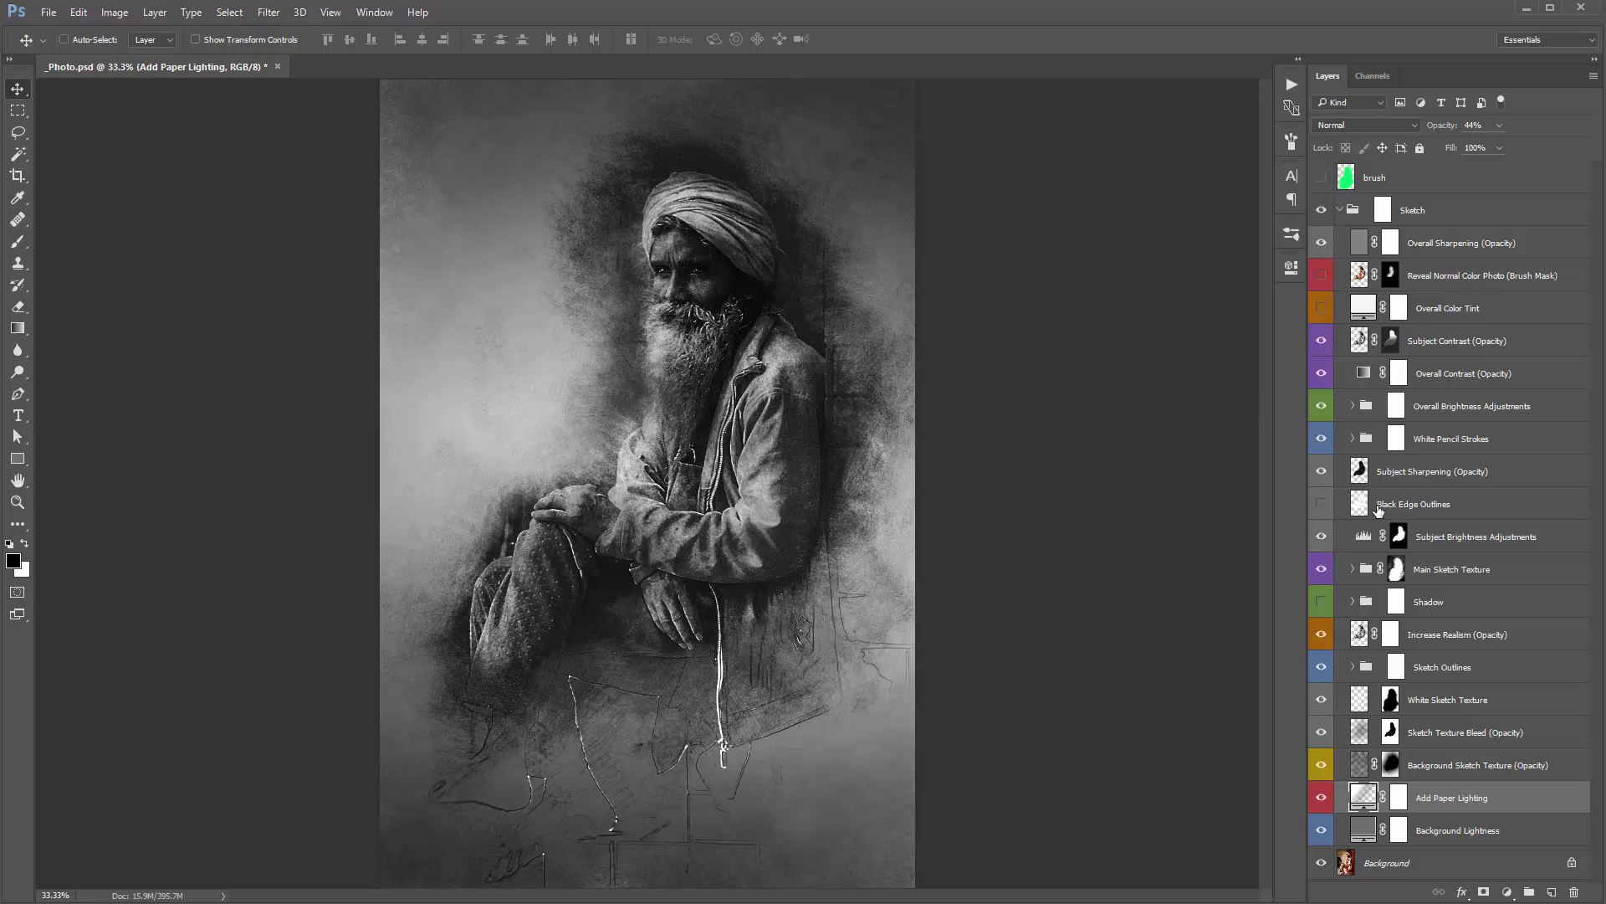
# Step: Set the Overall Color Tint layer's fill to a pale orange with a hue of about 37°
pyautogui.doubleClick(1360, 308)
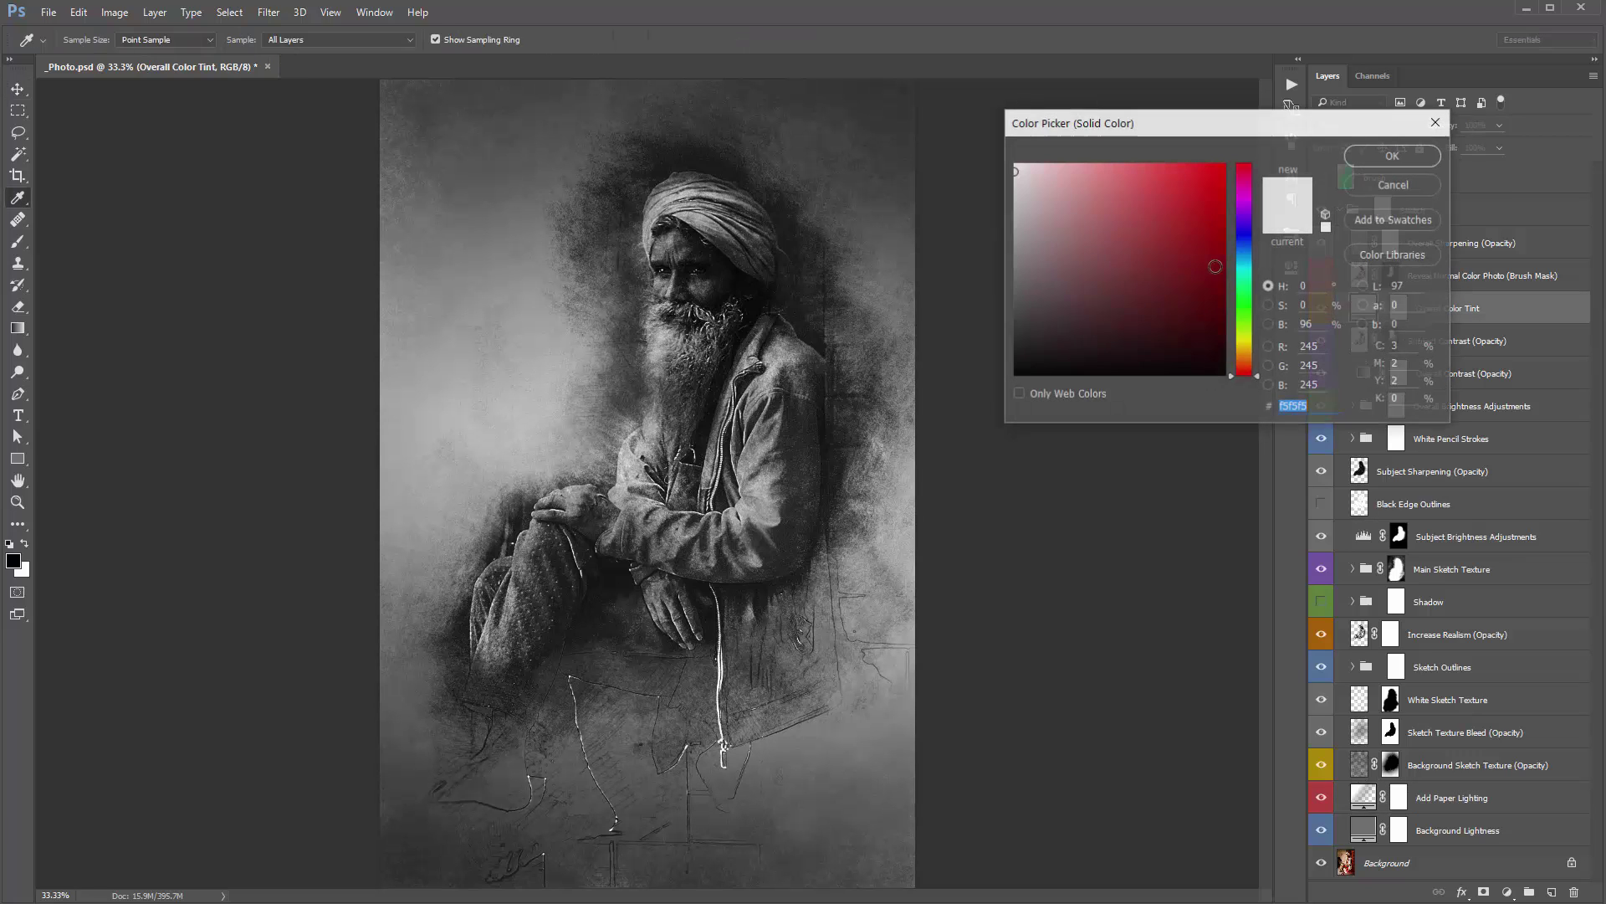
pyautogui.click(1247, 352)
pyautogui.click(1058, 171)
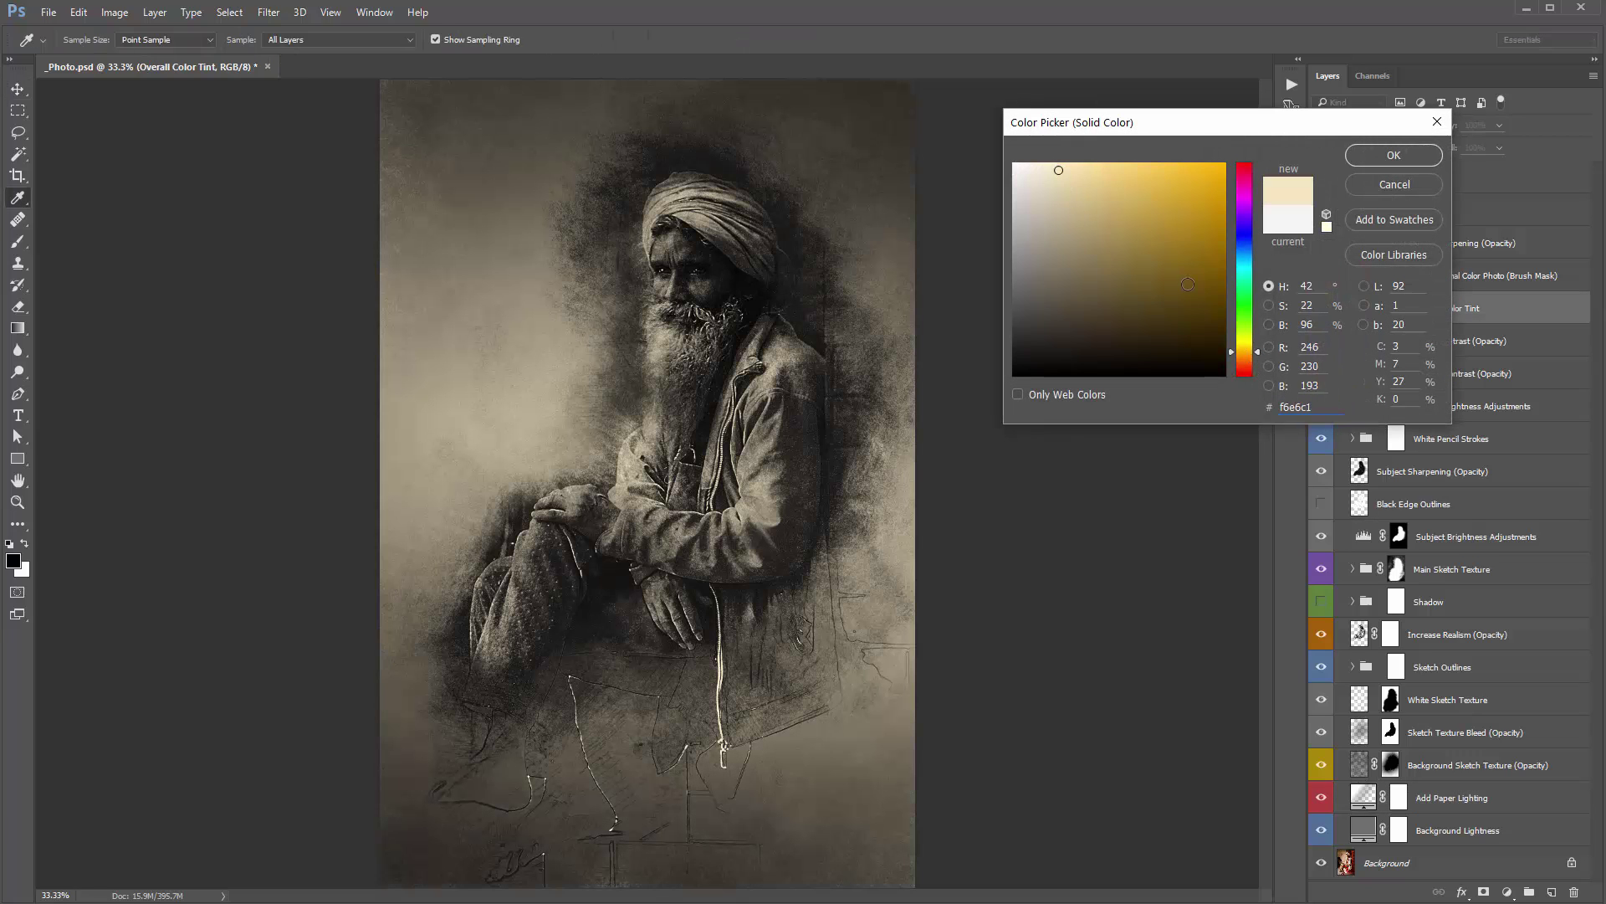
pyautogui.click(1249, 355)
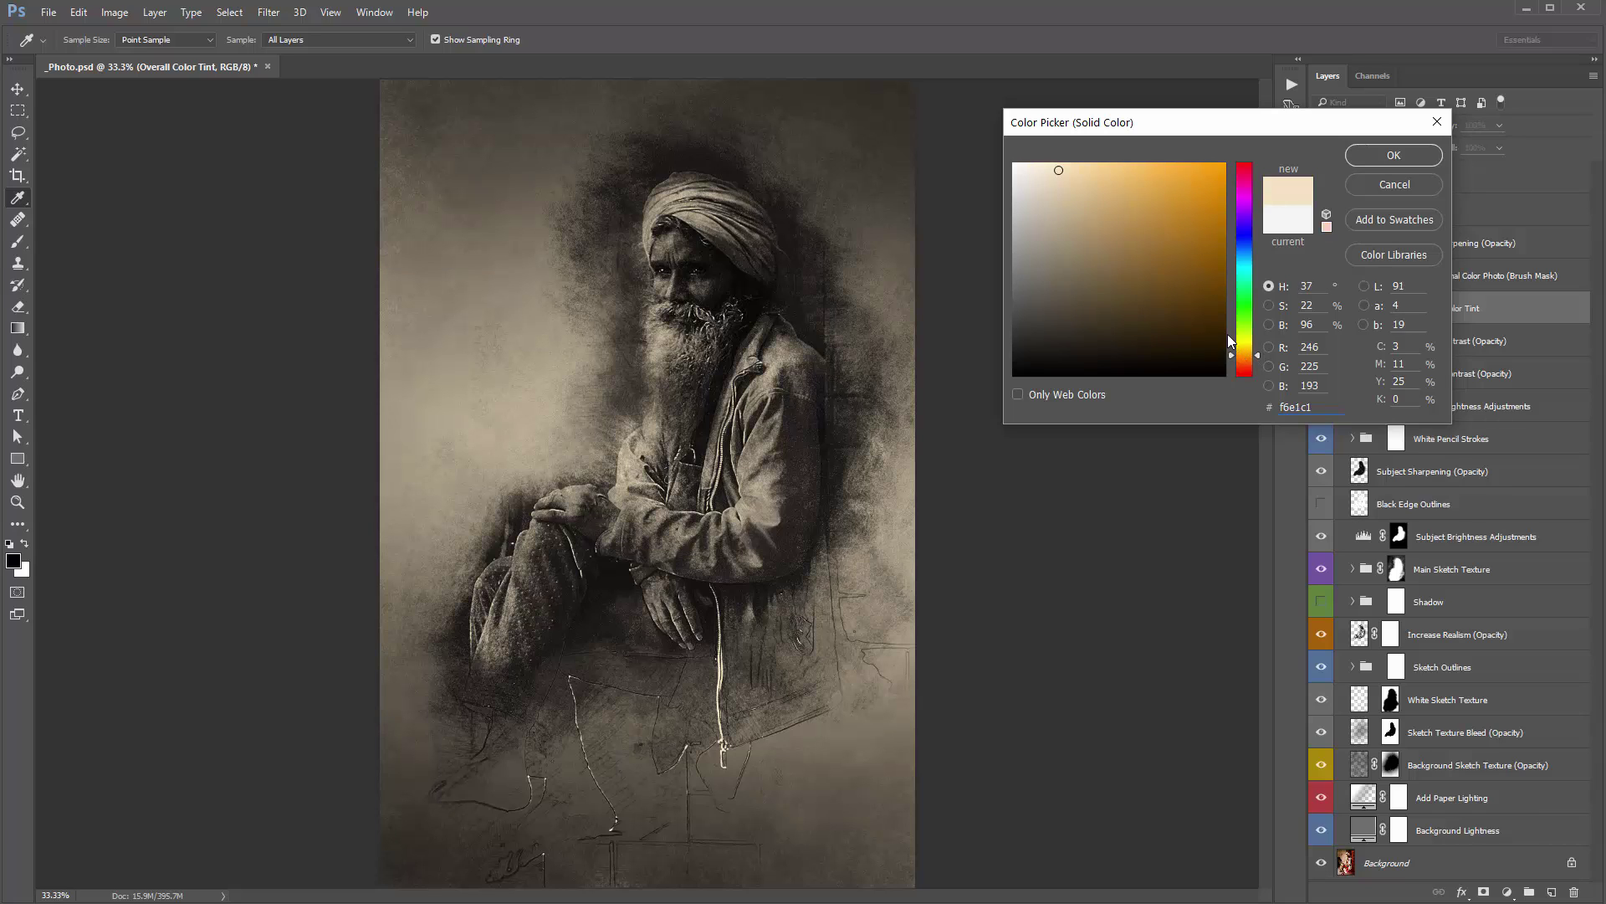
pyautogui.click(1064, 170)
pyautogui.moveTo(1064, 171); pyautogui.dragTo(1065, 170)
pyautogui.click(1400, 153)
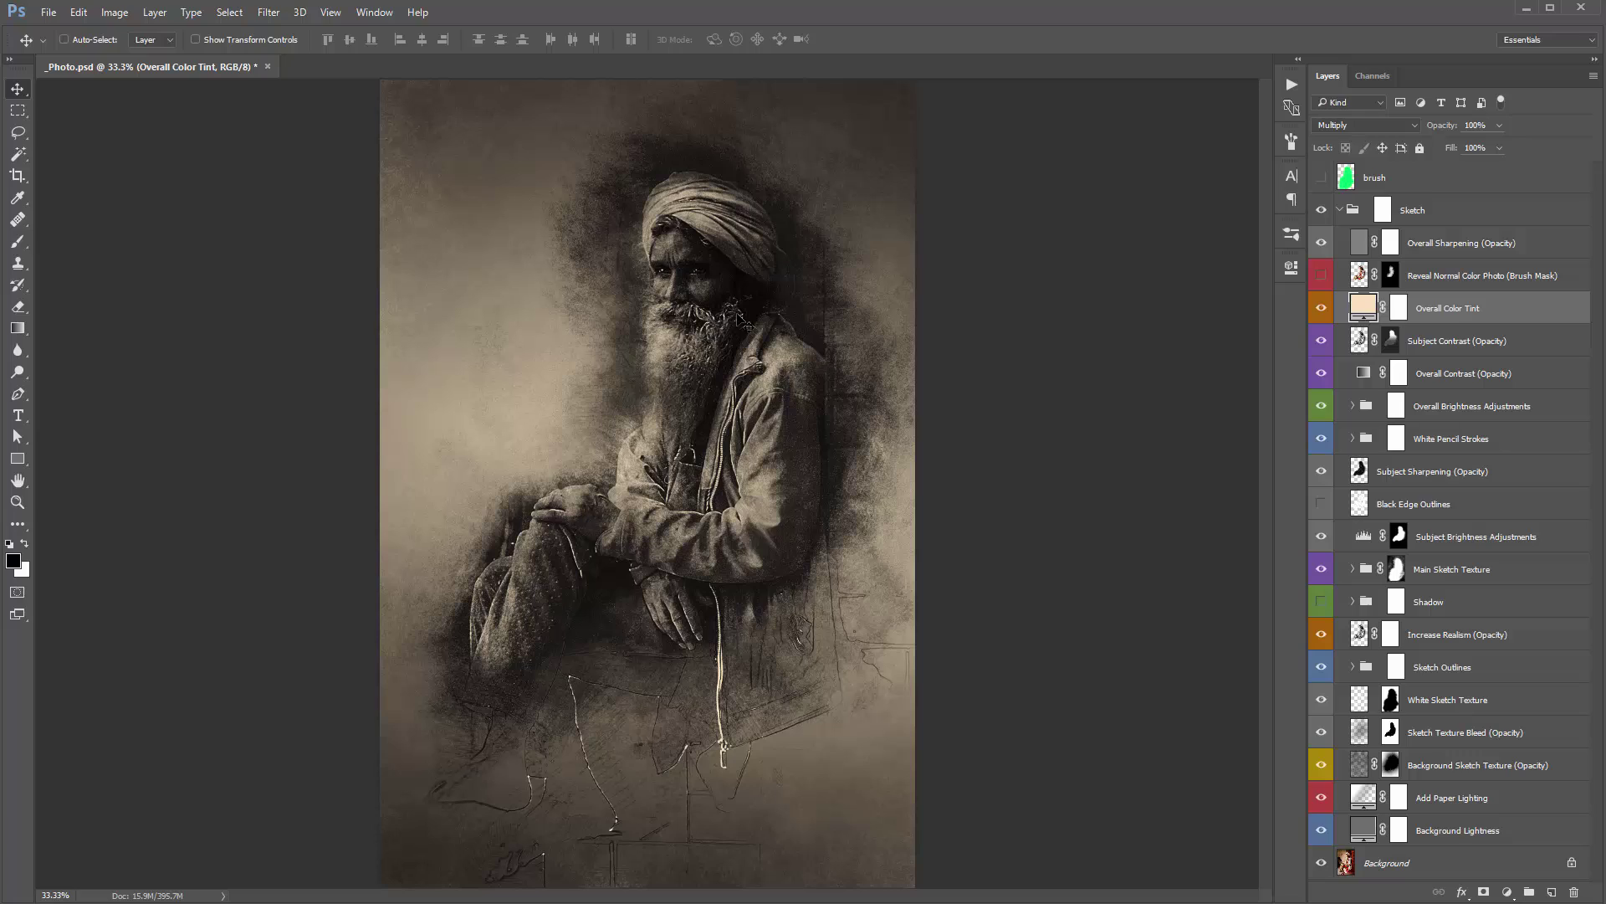
# Step: Add a new layer above the Overall Sharpening (Opacity) layer and set its blend mode to Overlay
pyautogui.click(1448, 249)
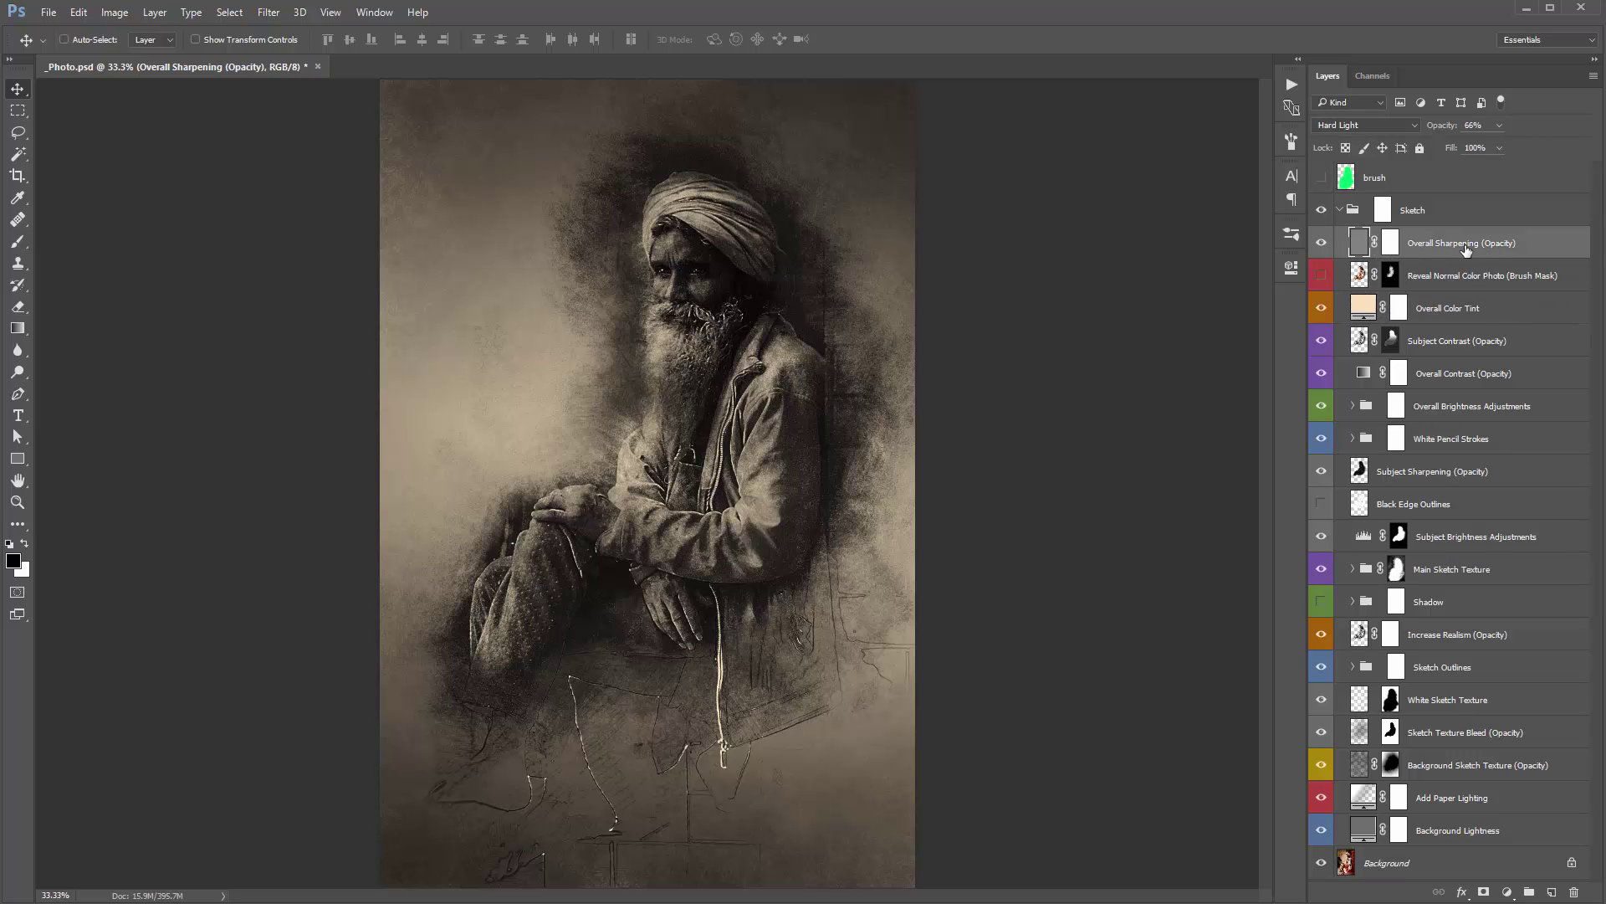
pyautogui.press('ctrl')
pyautogui.hotkey('ctrl', 'shift', 'n')
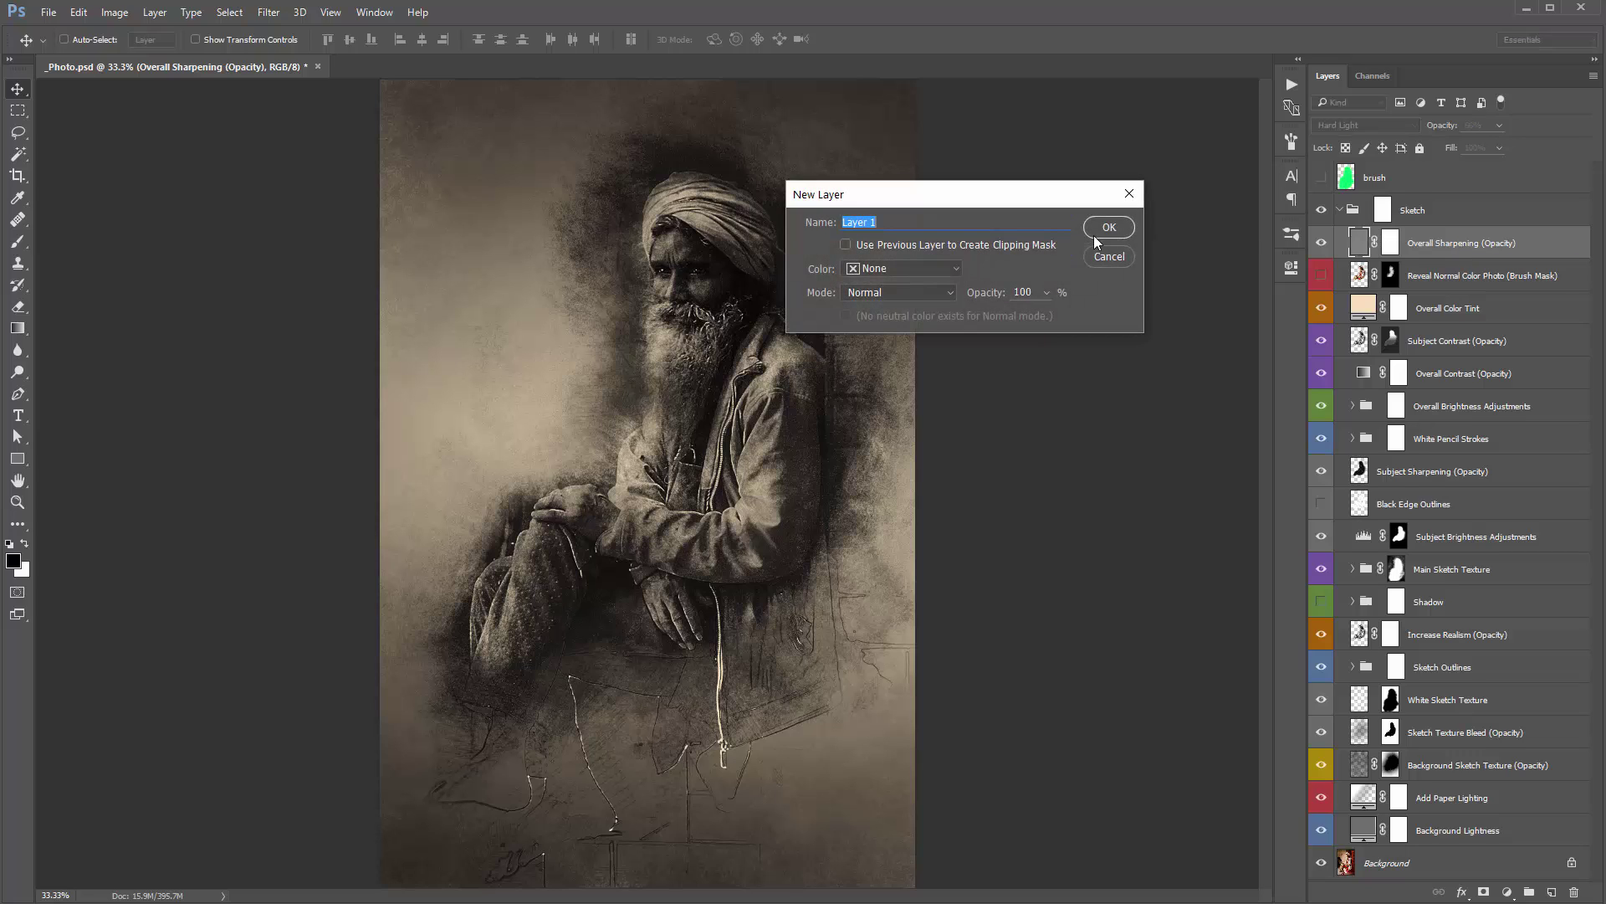
pyautogui.click(1101, 227)
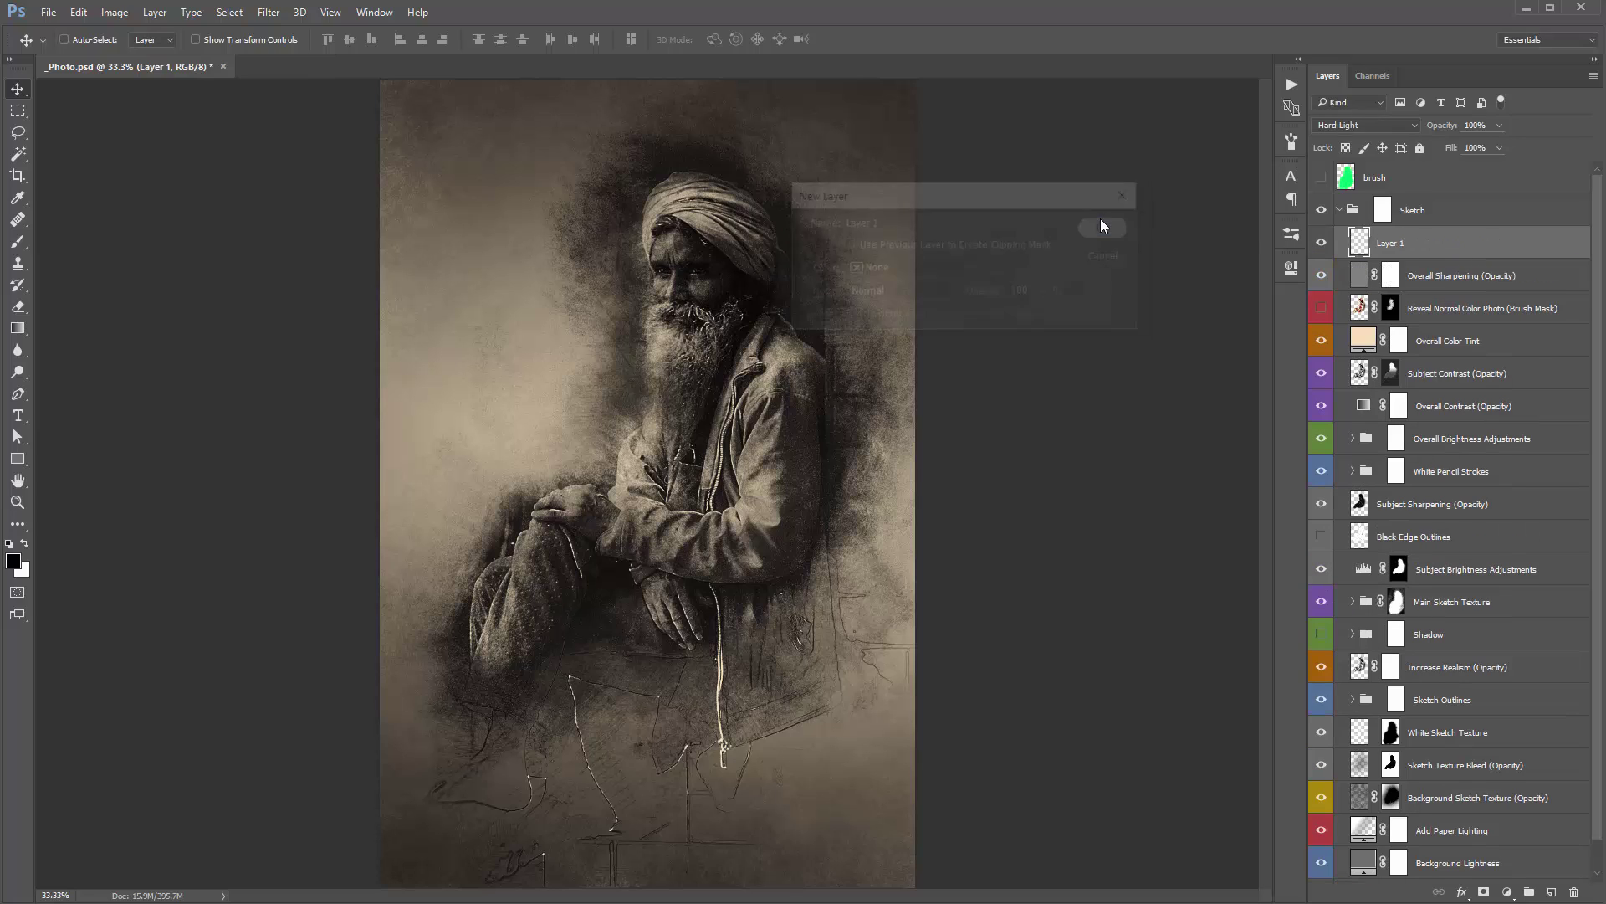
pyautogui.click(1322, 119)
pyautogui.click(1373, 289)
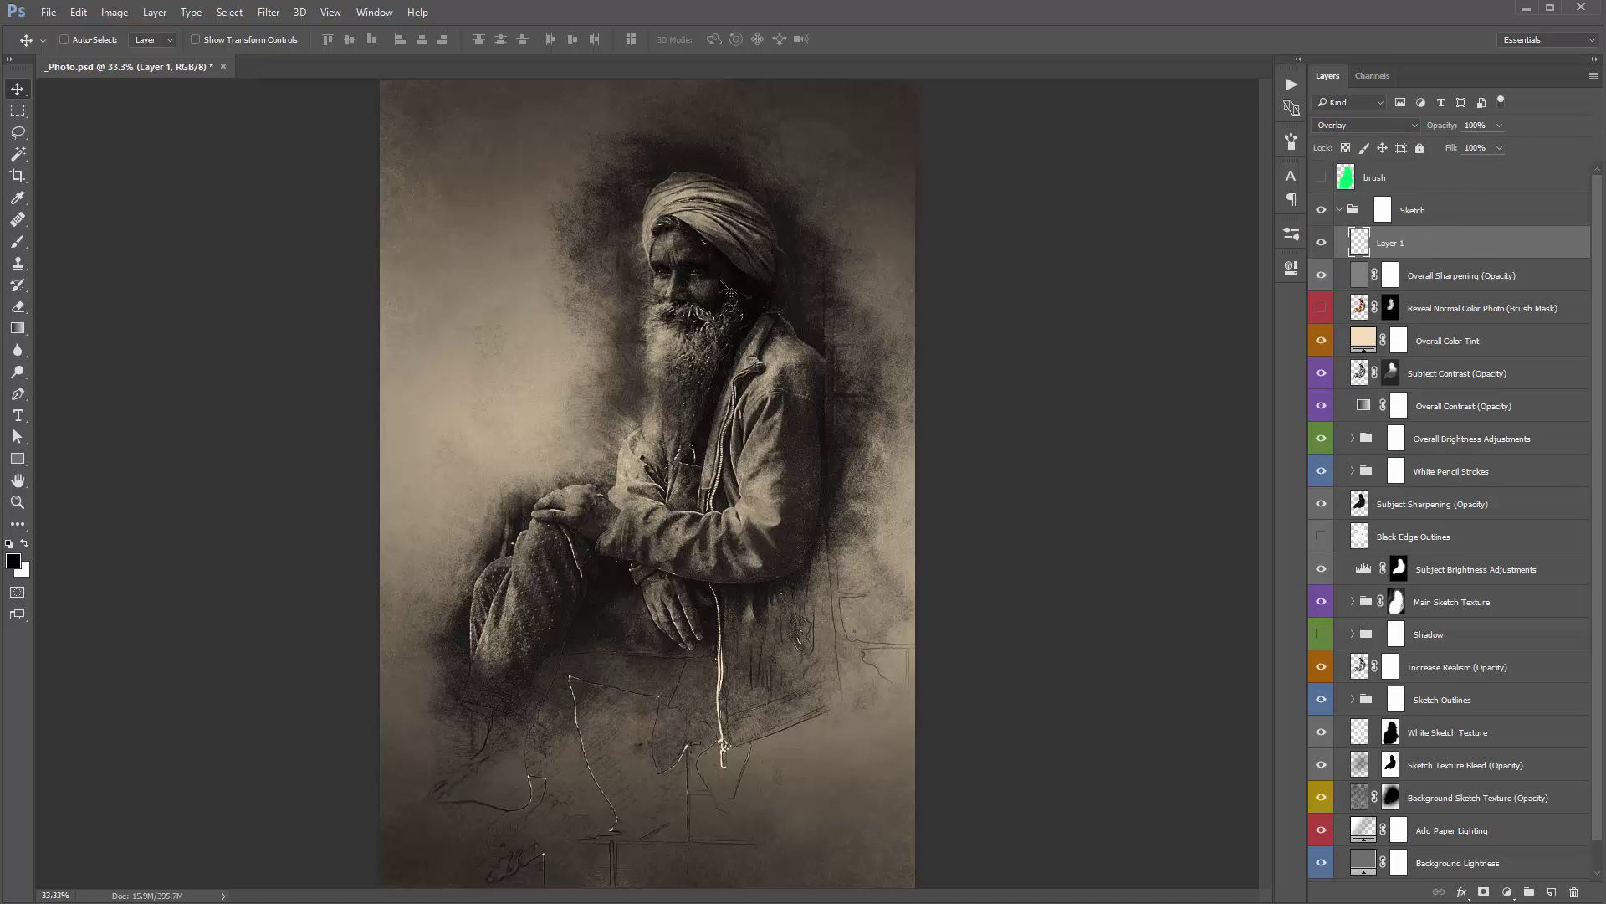
# Step: Paint white highlights over the face and beard on the Overlay layer with a textured brush preset, and toggle the layer to compare
pyautogui.press('b')
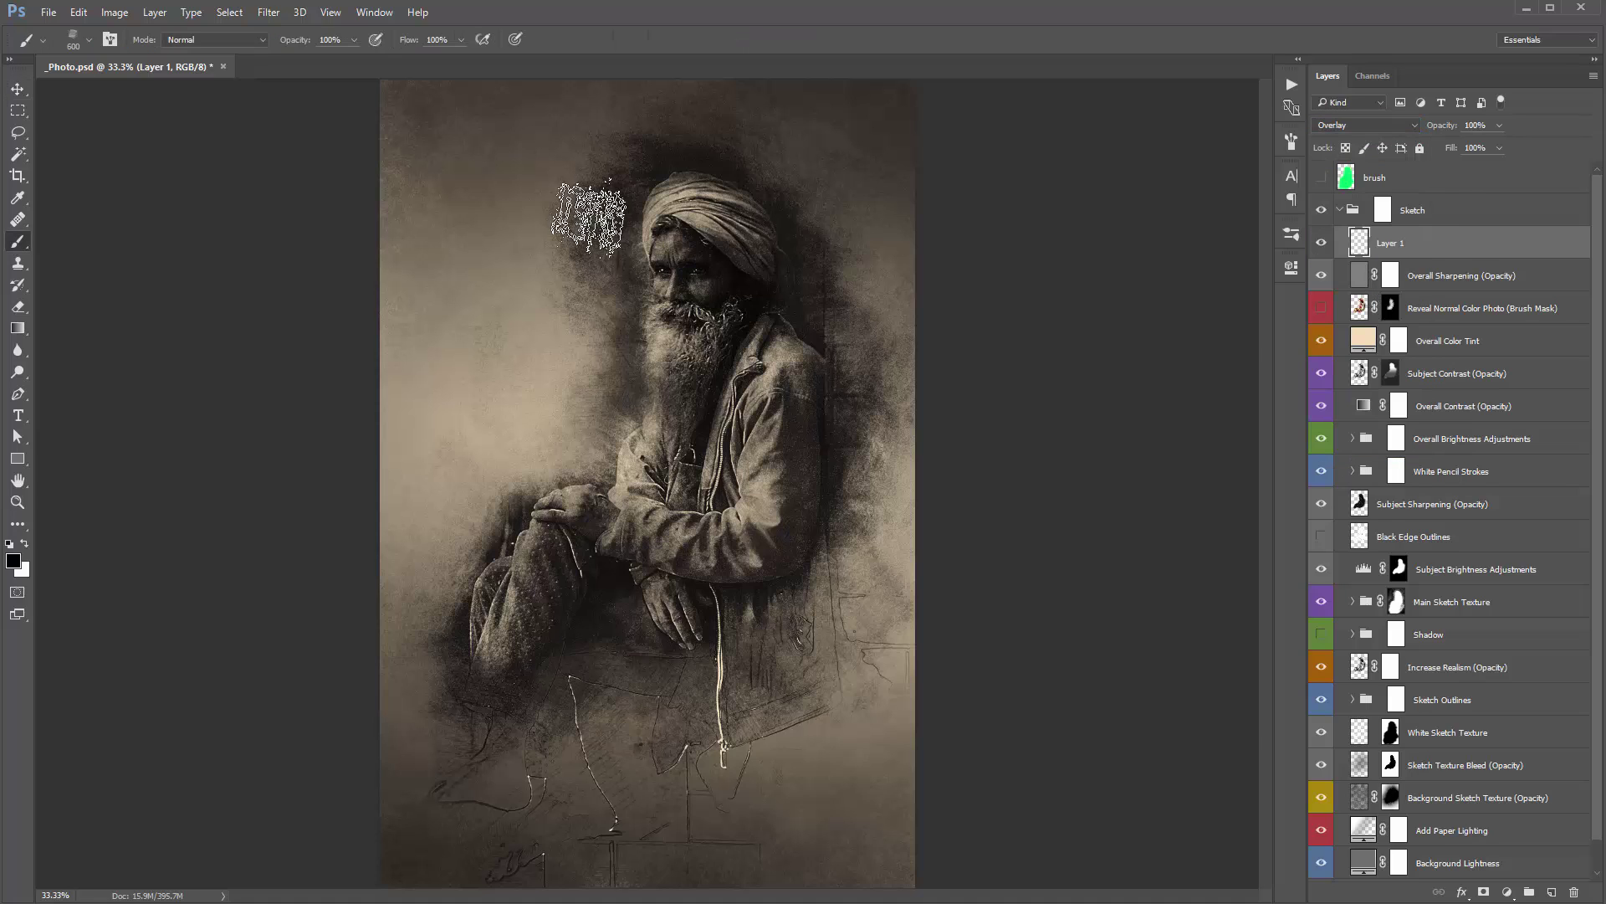
pyautogui.rightClick(591, 219)
pyautogui.doubleClick(743, 380)
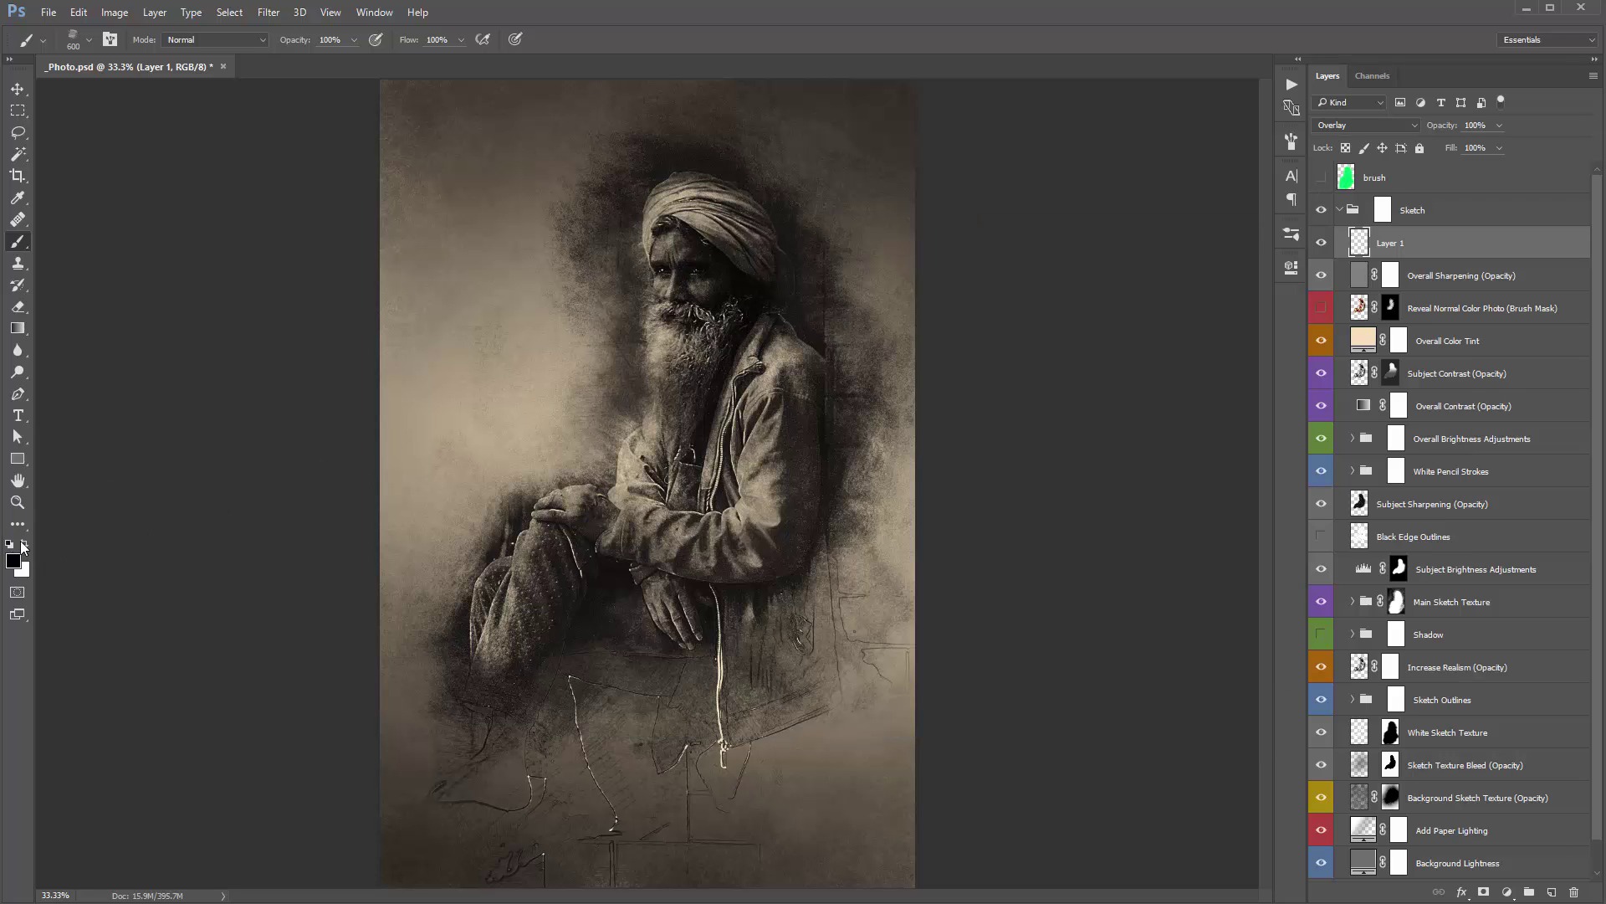
pyautogui.click(23, 544)
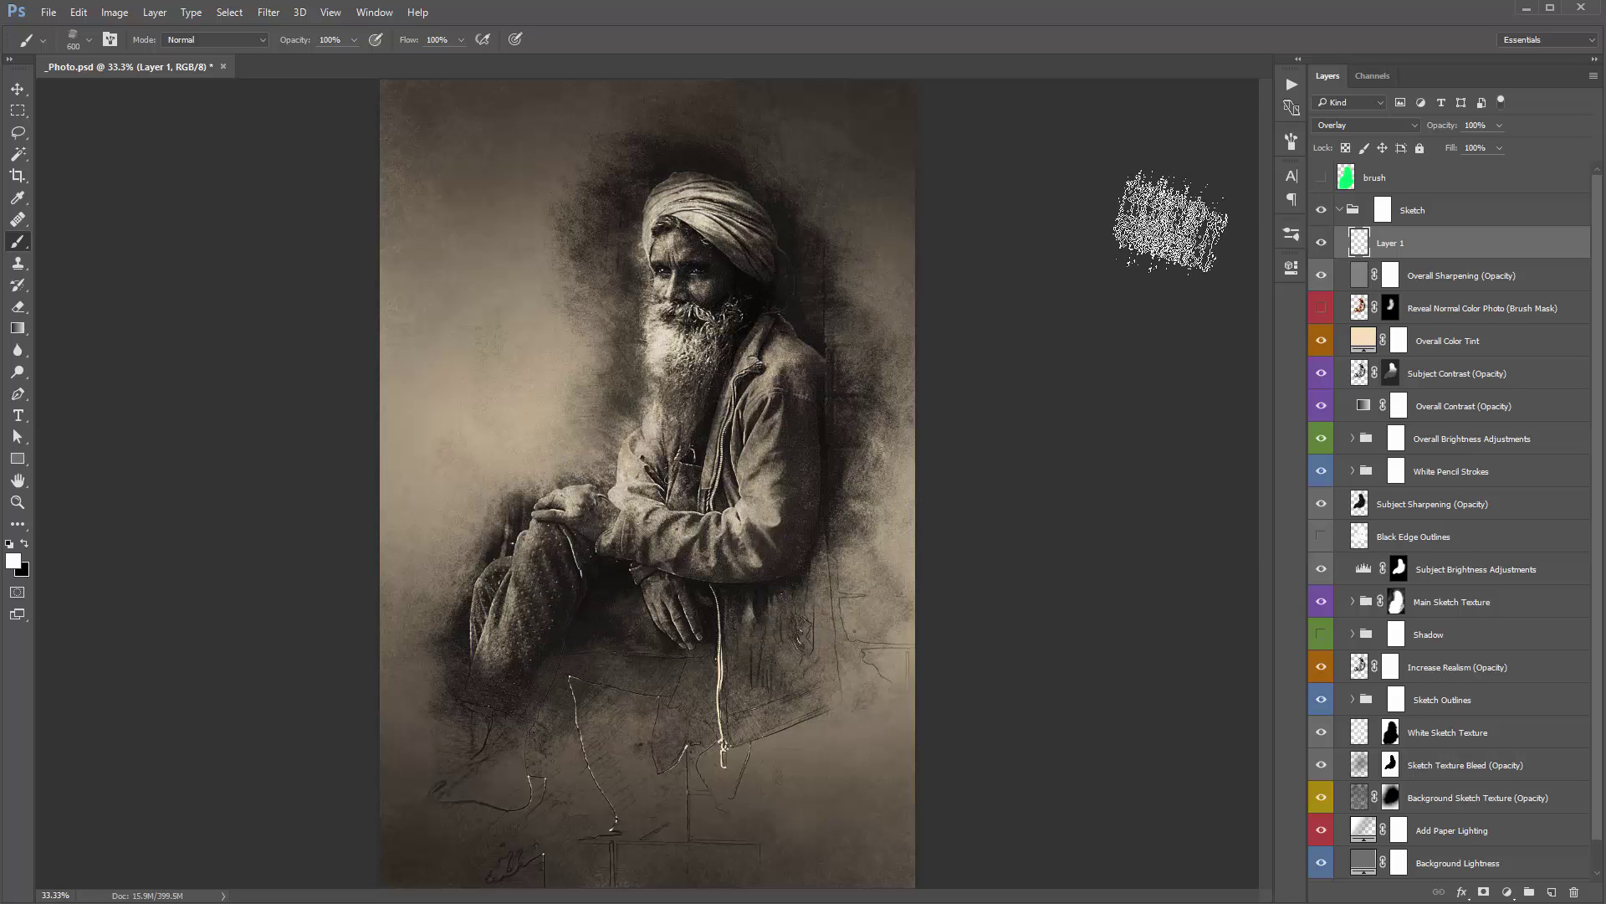
pyautogui.click(1320, 243)
pyautogui.click(1318, 244)
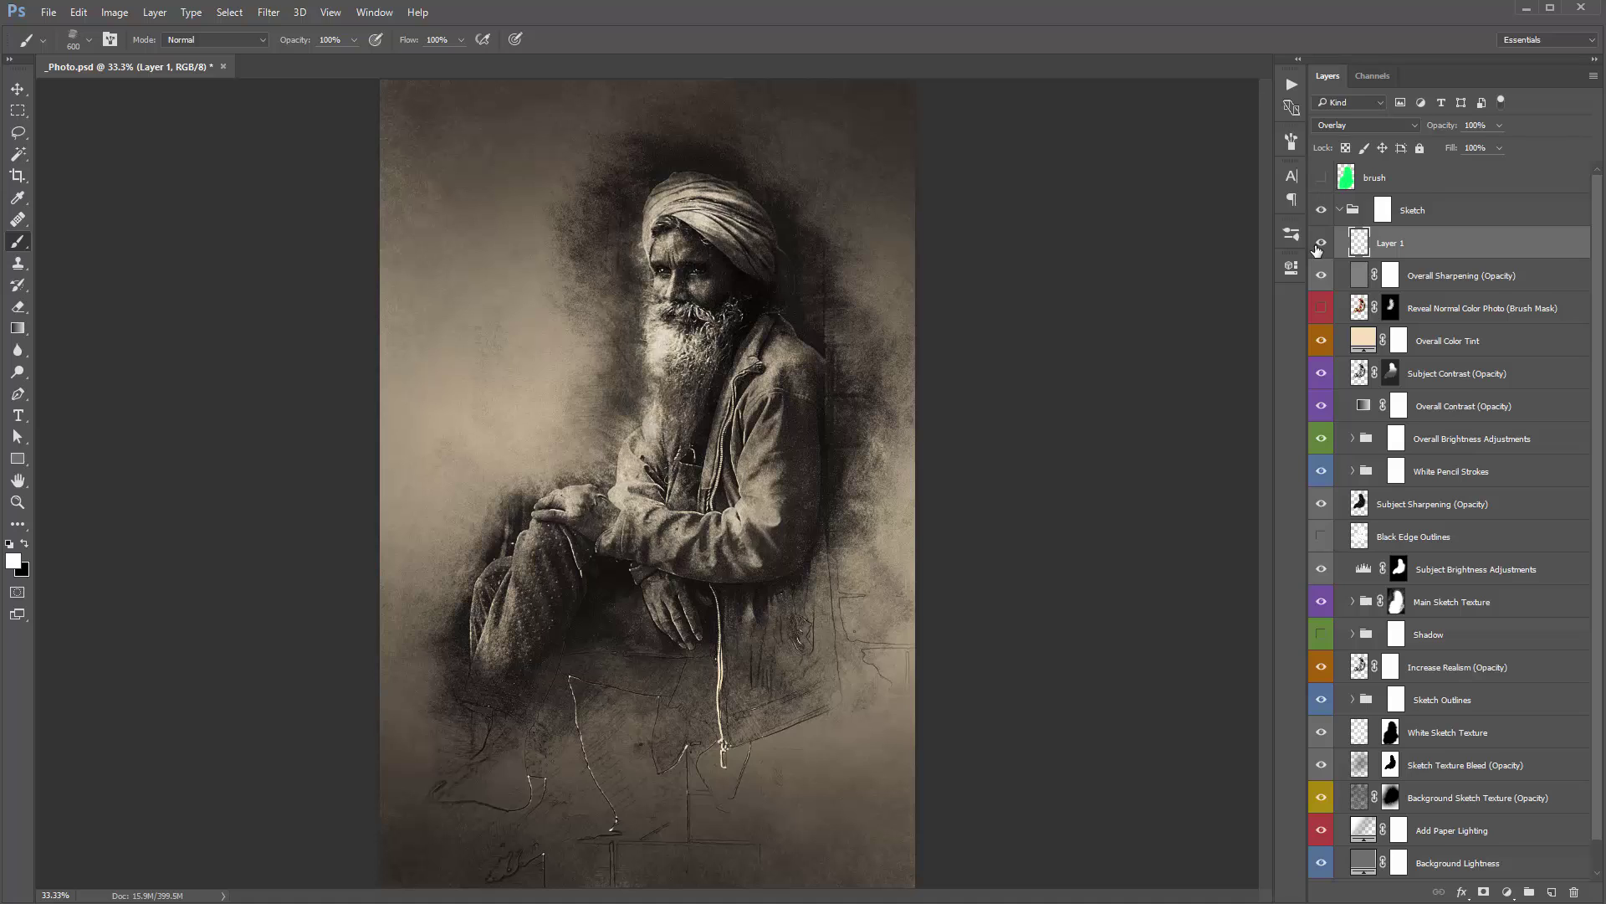
# Step: Compare the image with and without the Overlay highlights layer, and lower that layer's opacity to 79%
pyautogui.click(1320, 244)
pyautogui.click(1320, 244)
pyautogui.press('v')
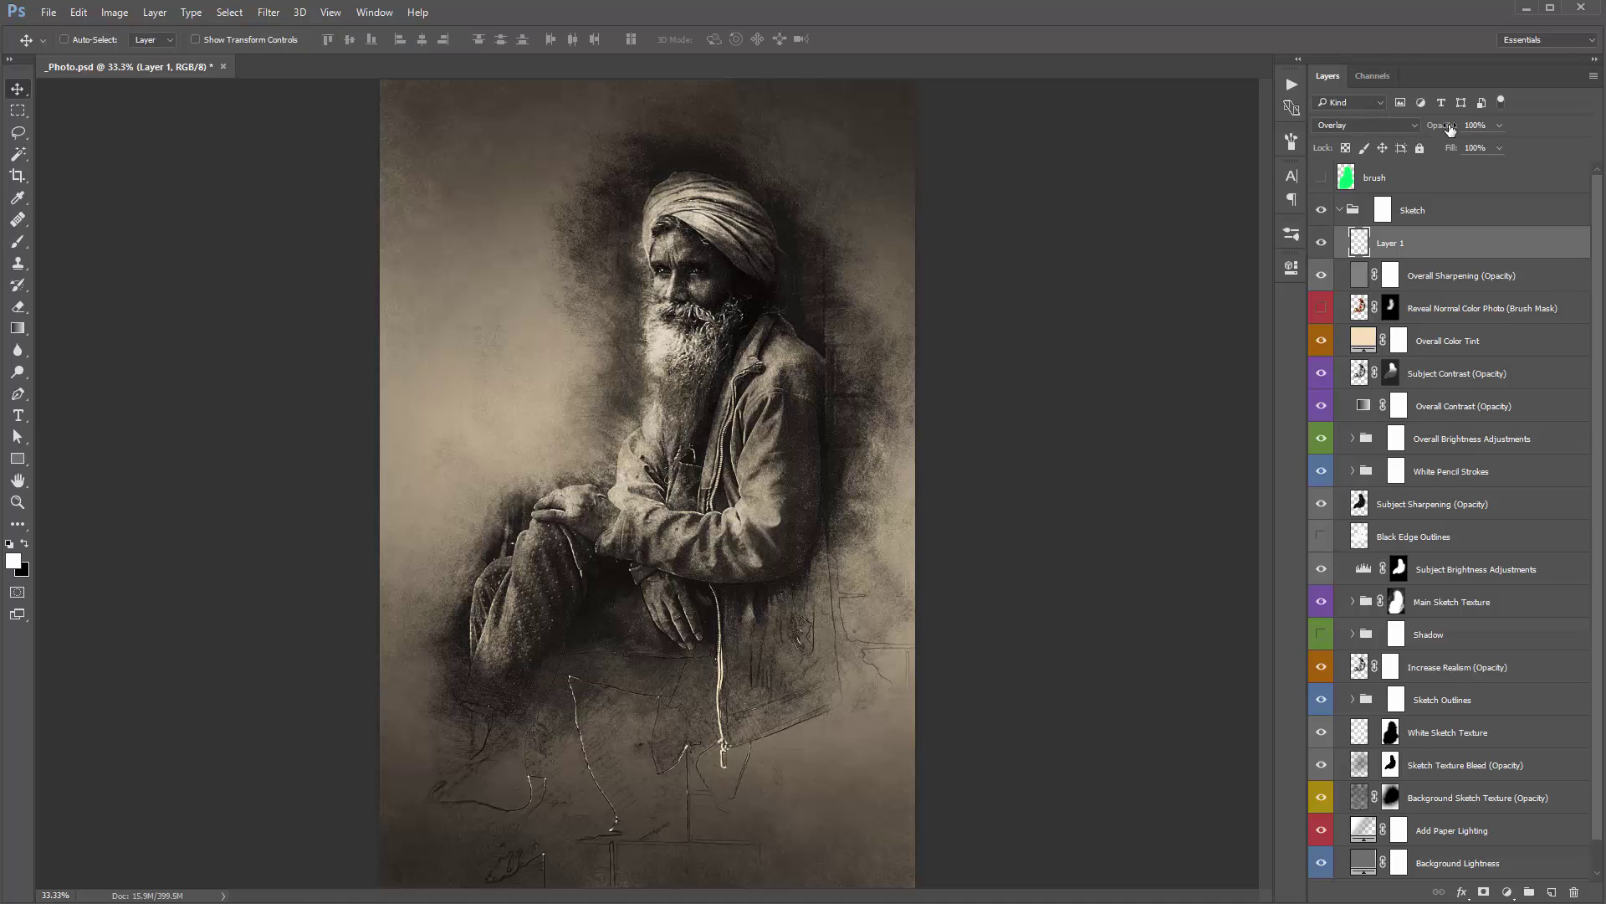
pyautogui.moveTo(1450, 128); pyautogui.dragTo(1433, 134)
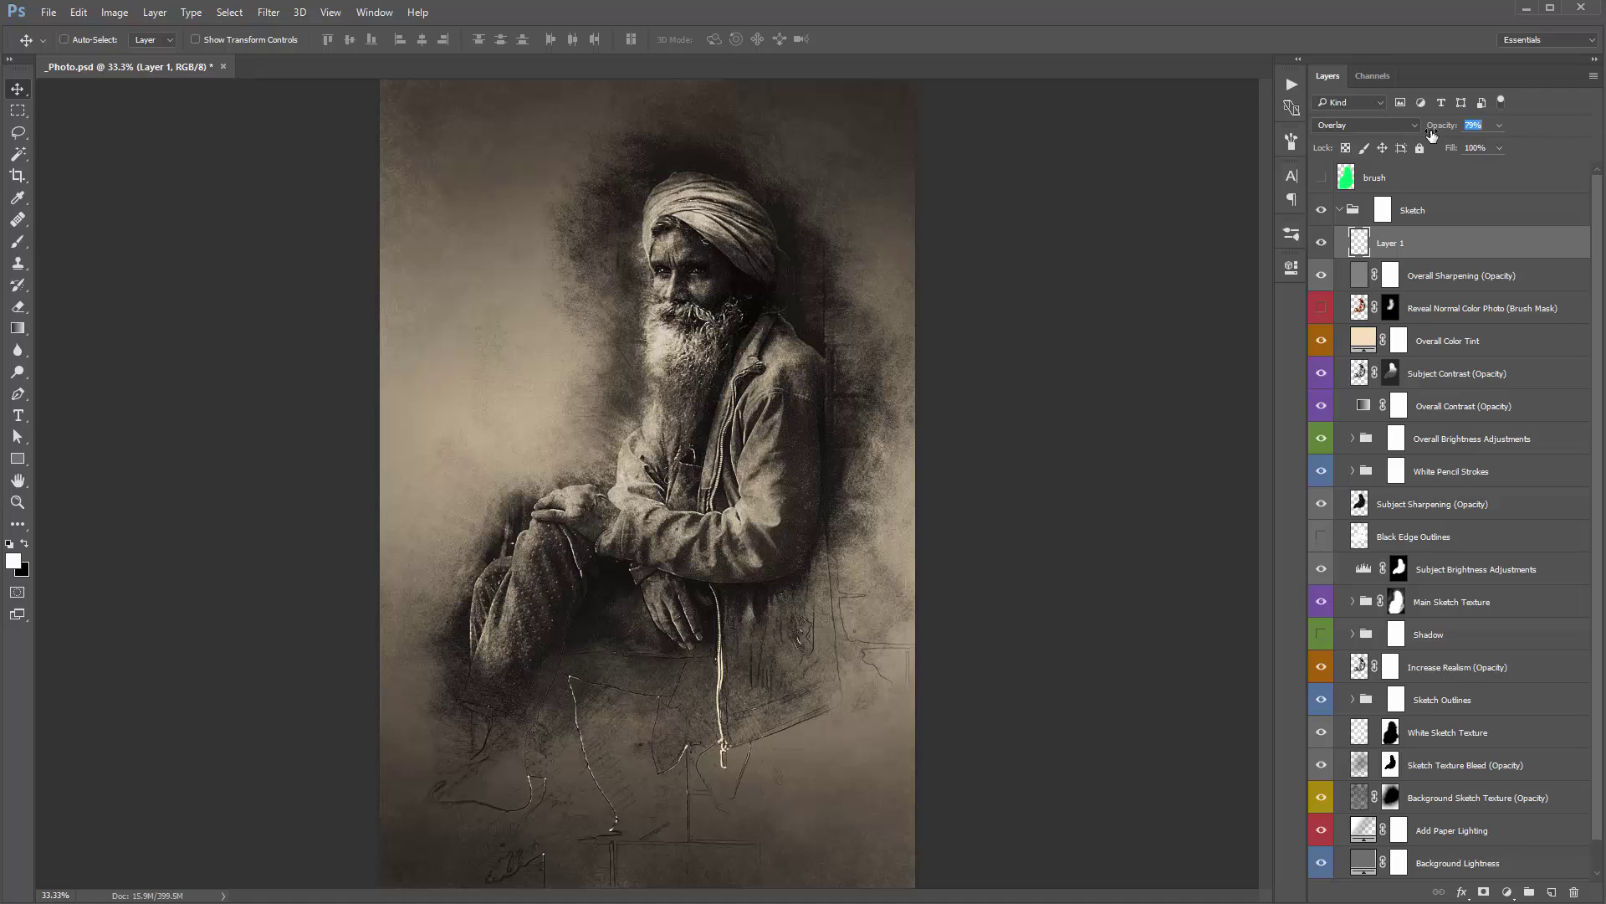
pyautogui.moveTo(1432, 136); pyautogui.dragTo(1431, 136)
# Step: Set the scale of the Add Paper Lighting layer's reflected gradient to 166%
pyautogui.doubleClick(1364, 829)
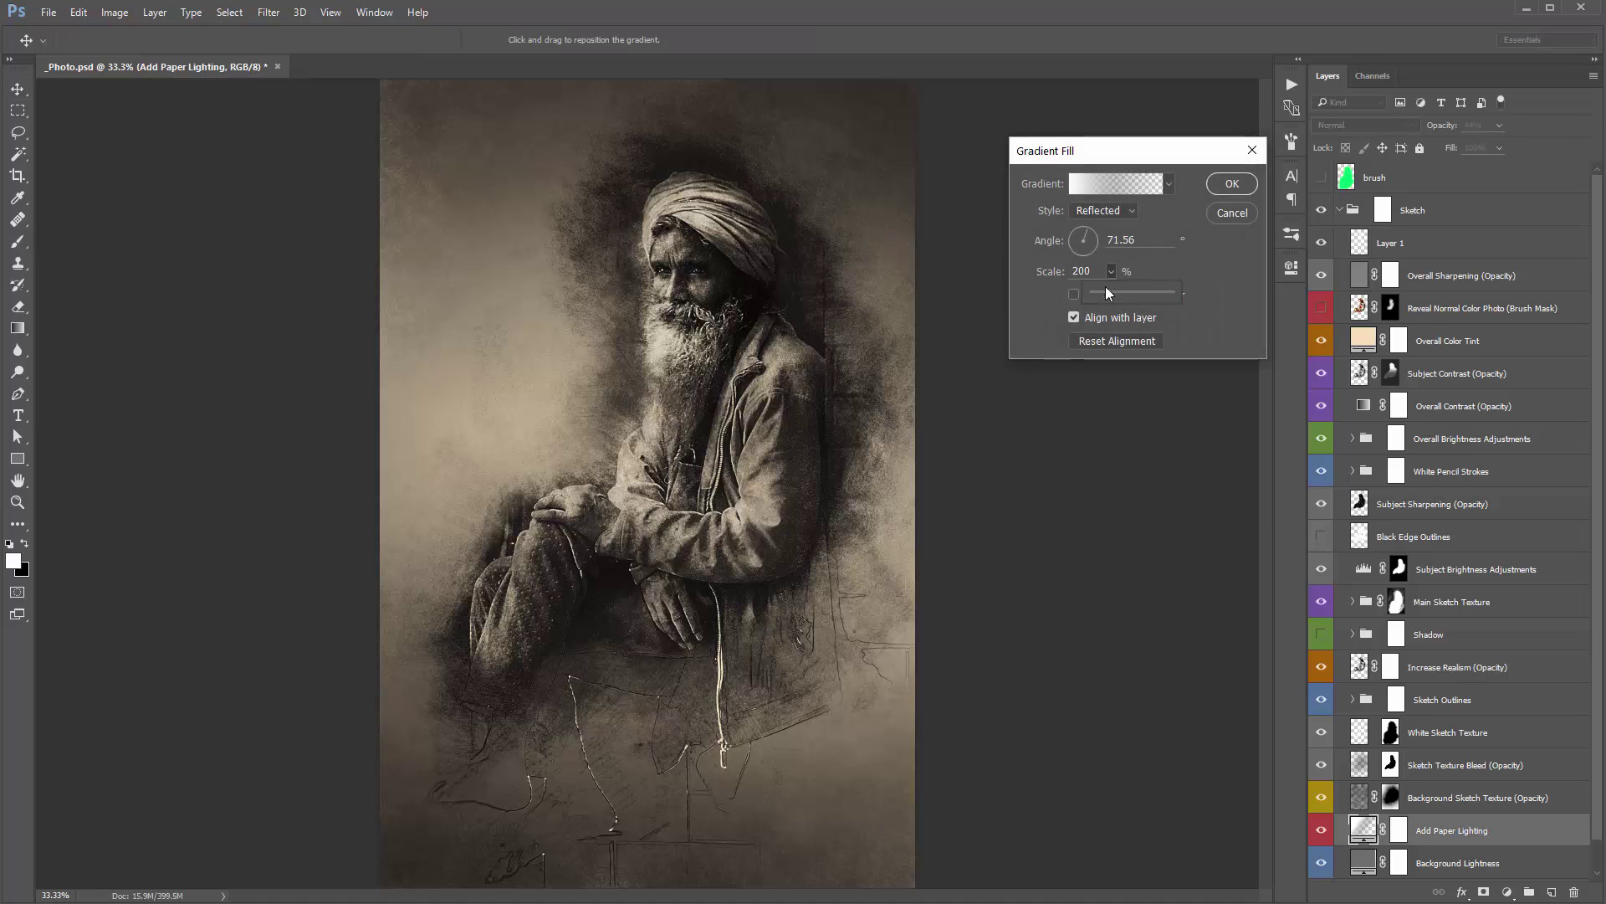
pyautogui.moveTo(1106, 287); pyautogui.dragTo(1107, 292)
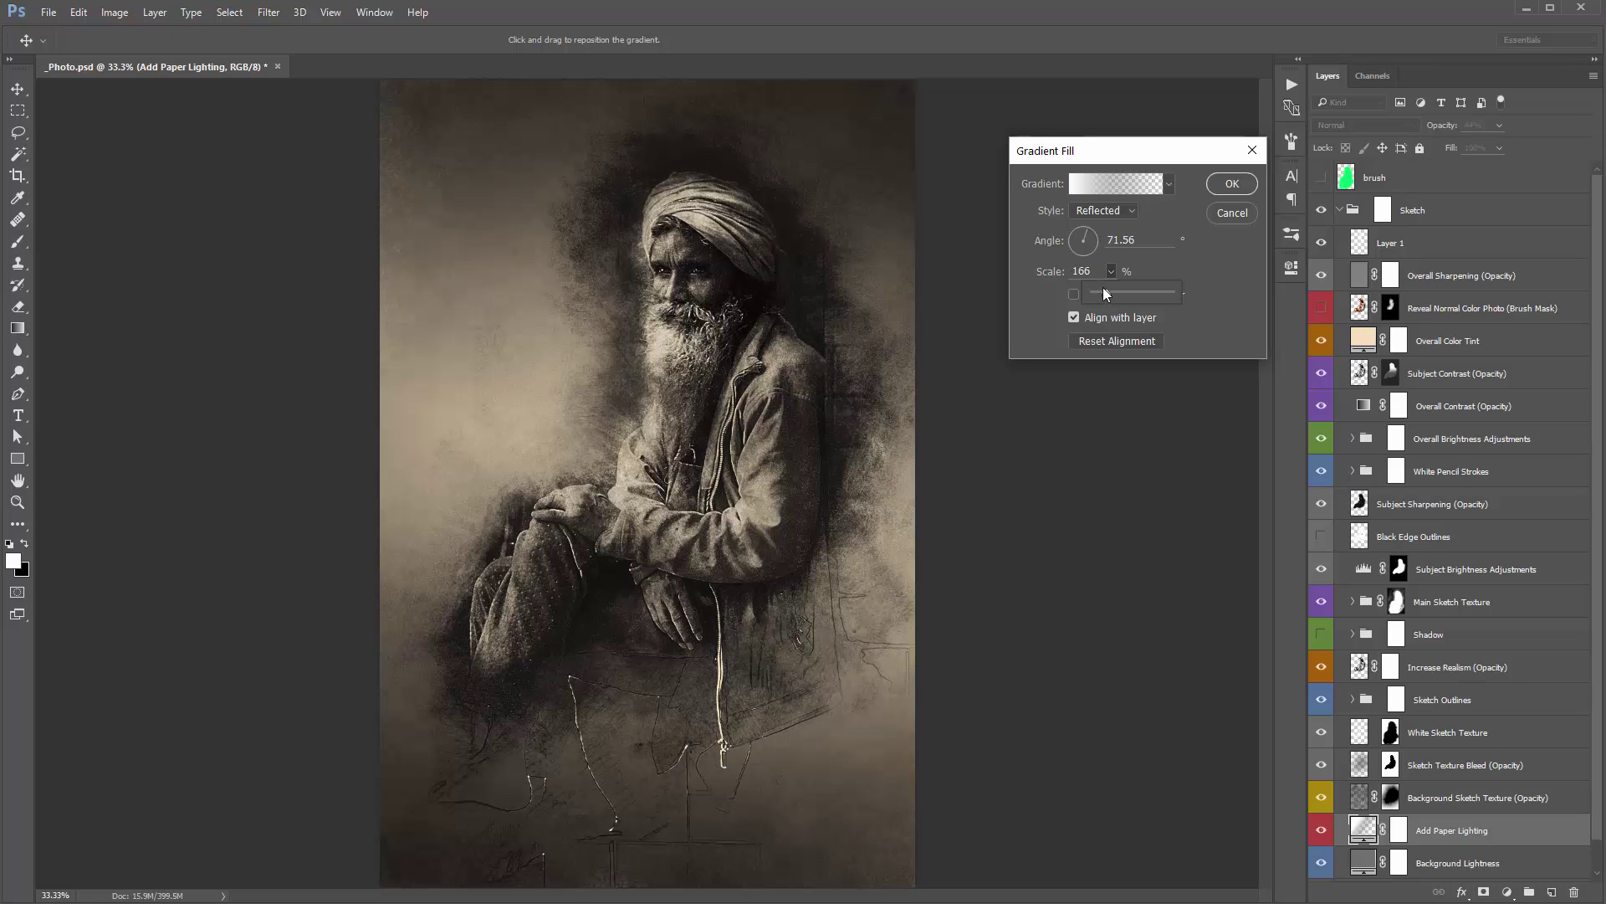
pyautogui.click(1245, 188)
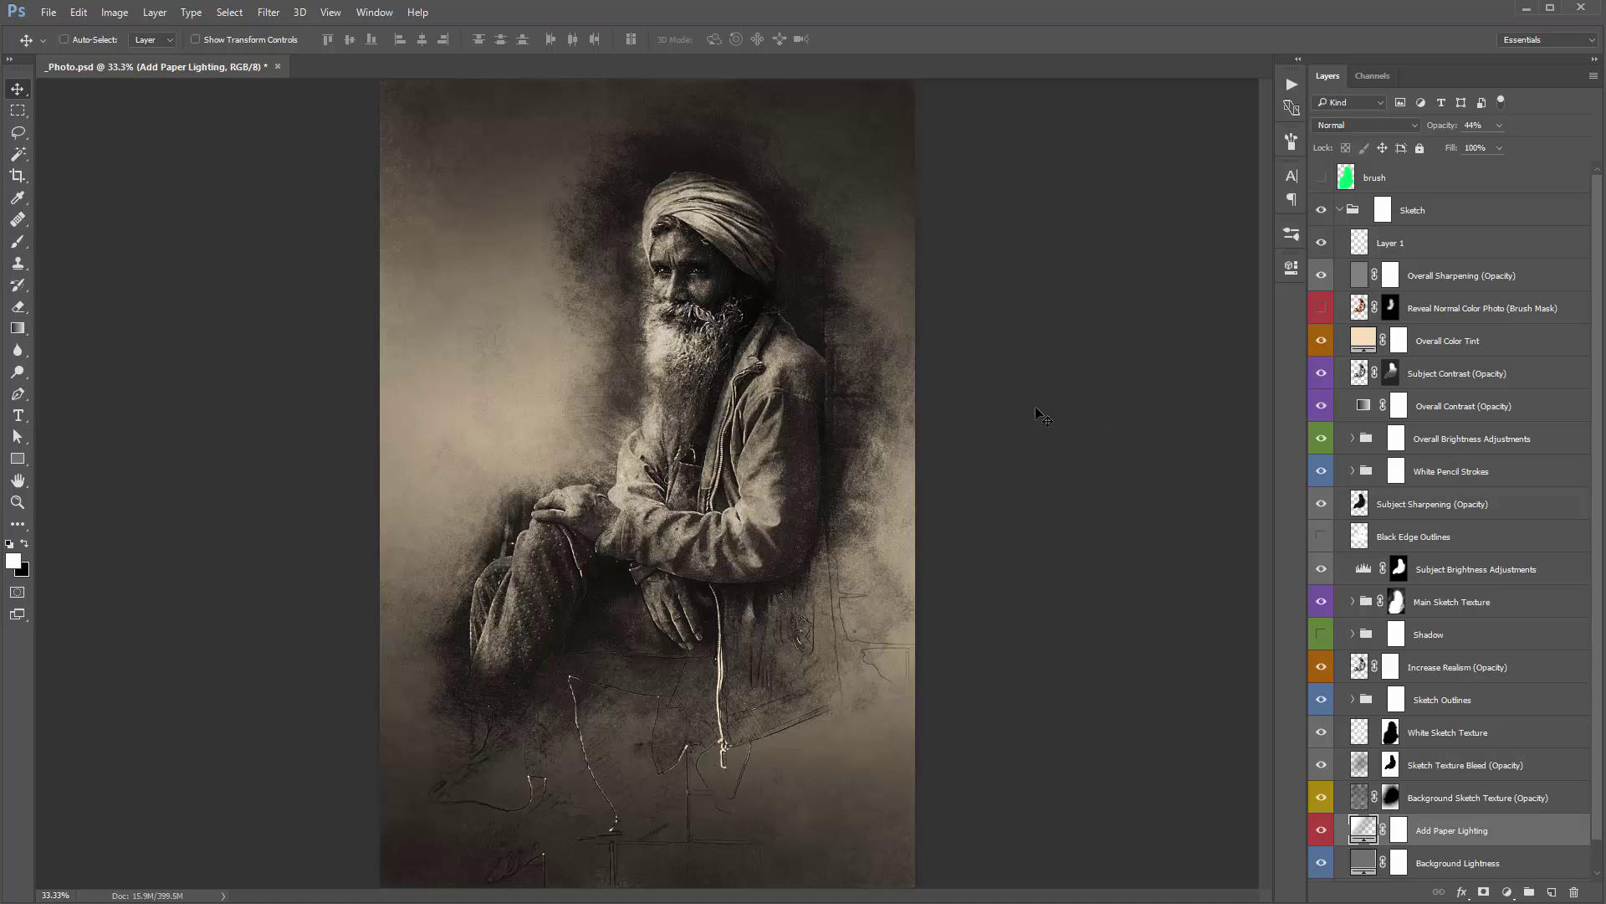
pyautogui.scroll(-1, 1485, 719)
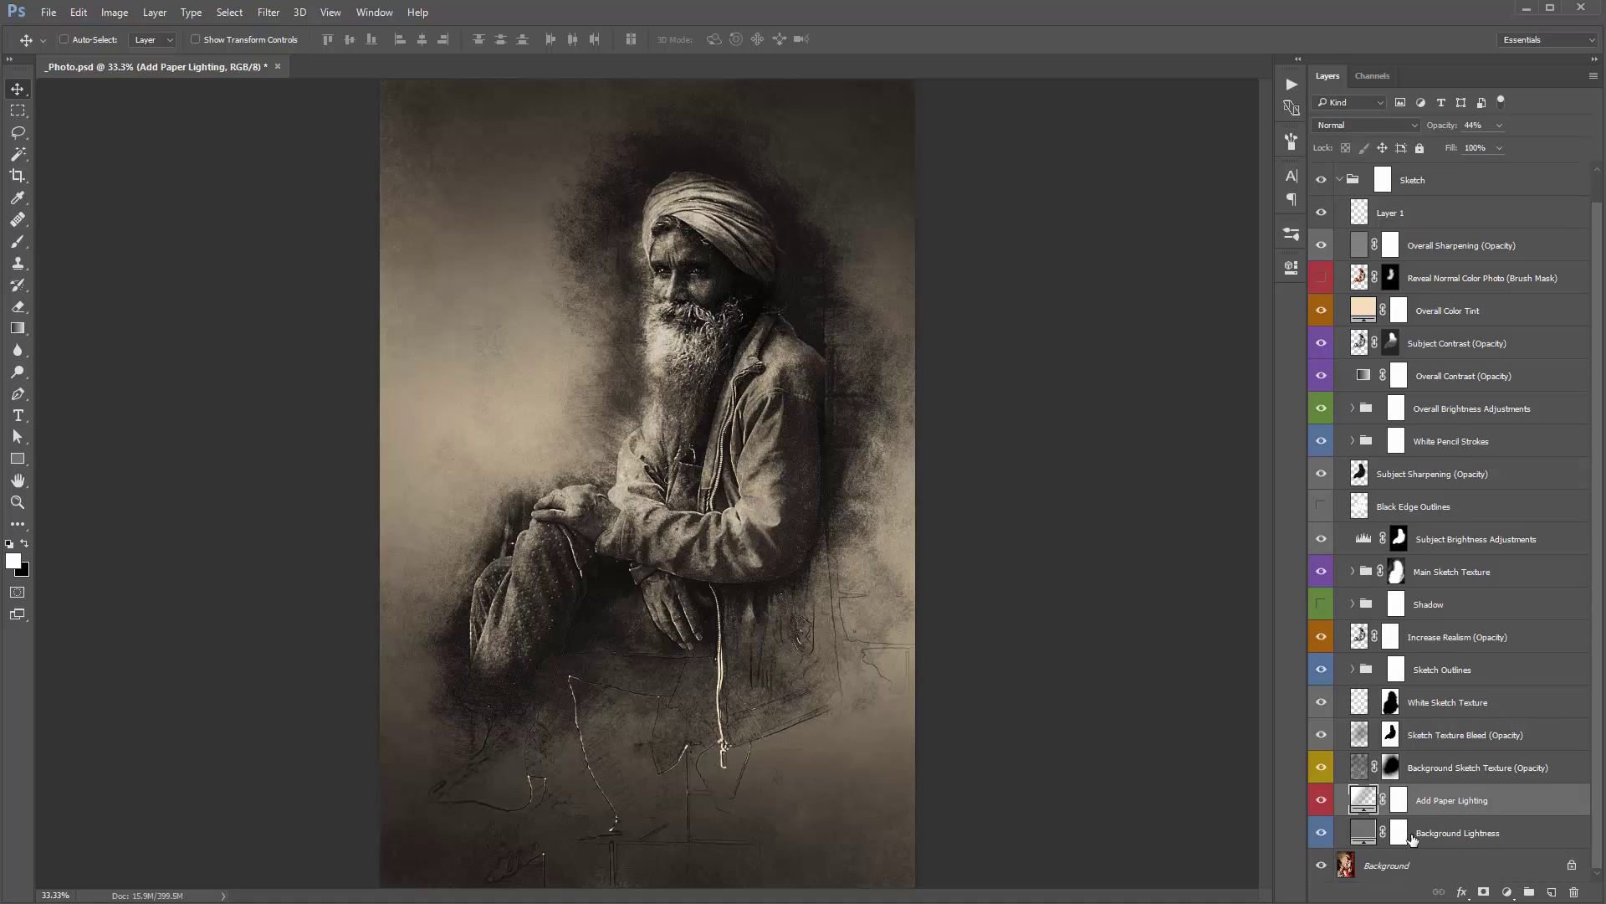
pyautogui.scroll(1, 1435, 805)
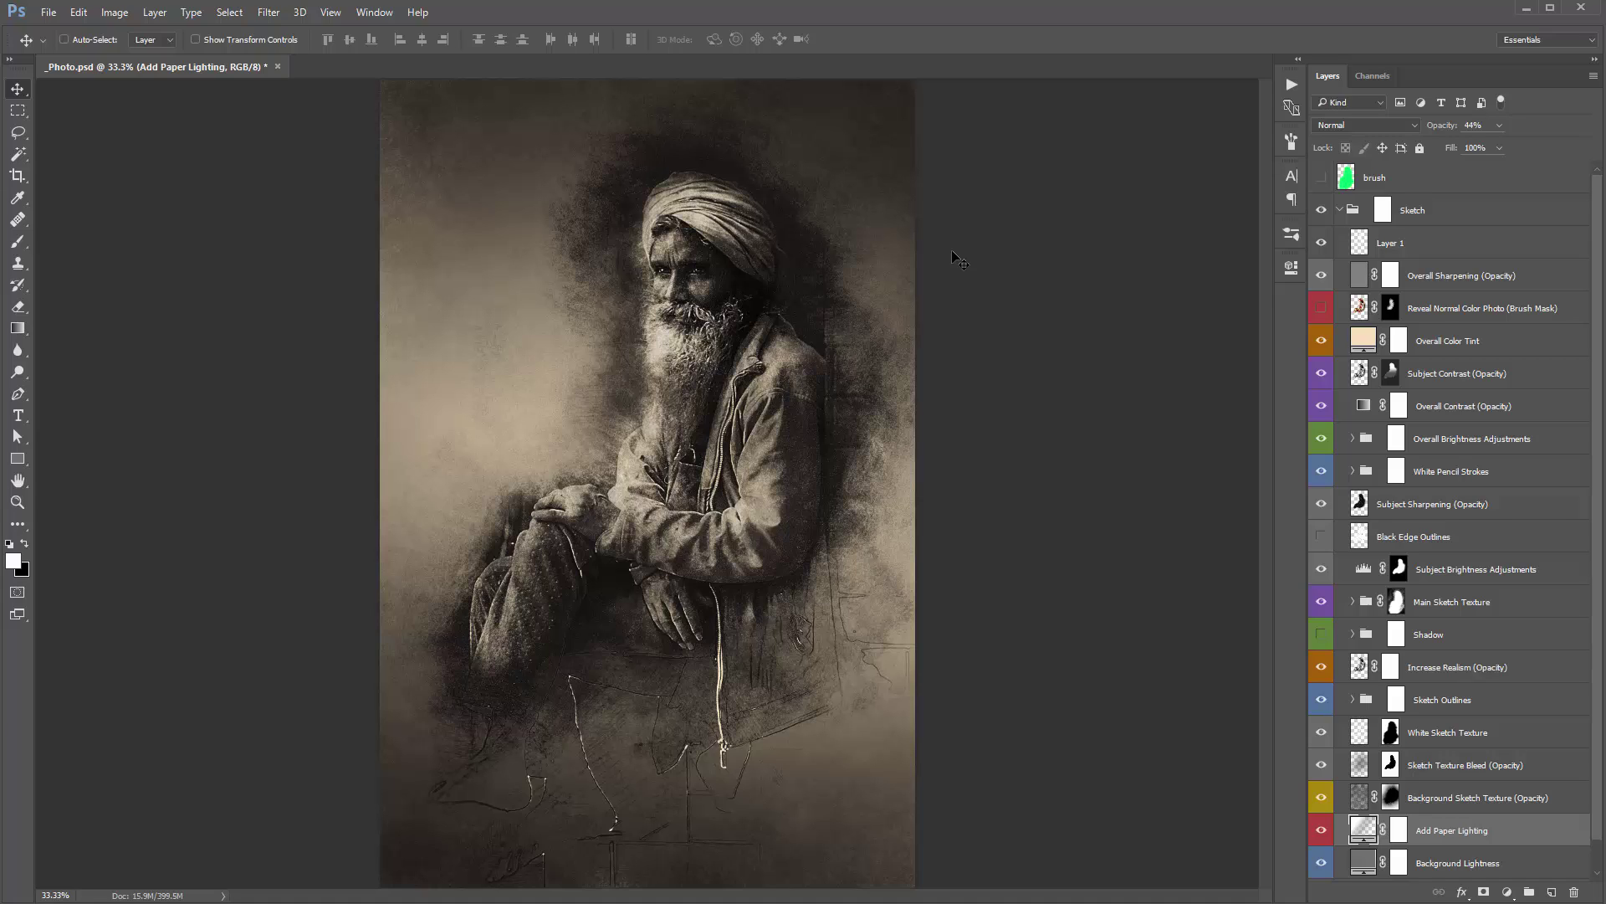
# Step: Place Paper Texture.jpg from the Sketch folder as an embedded image above the Overlay highlights layer
pyautogui.click(1397, 247)
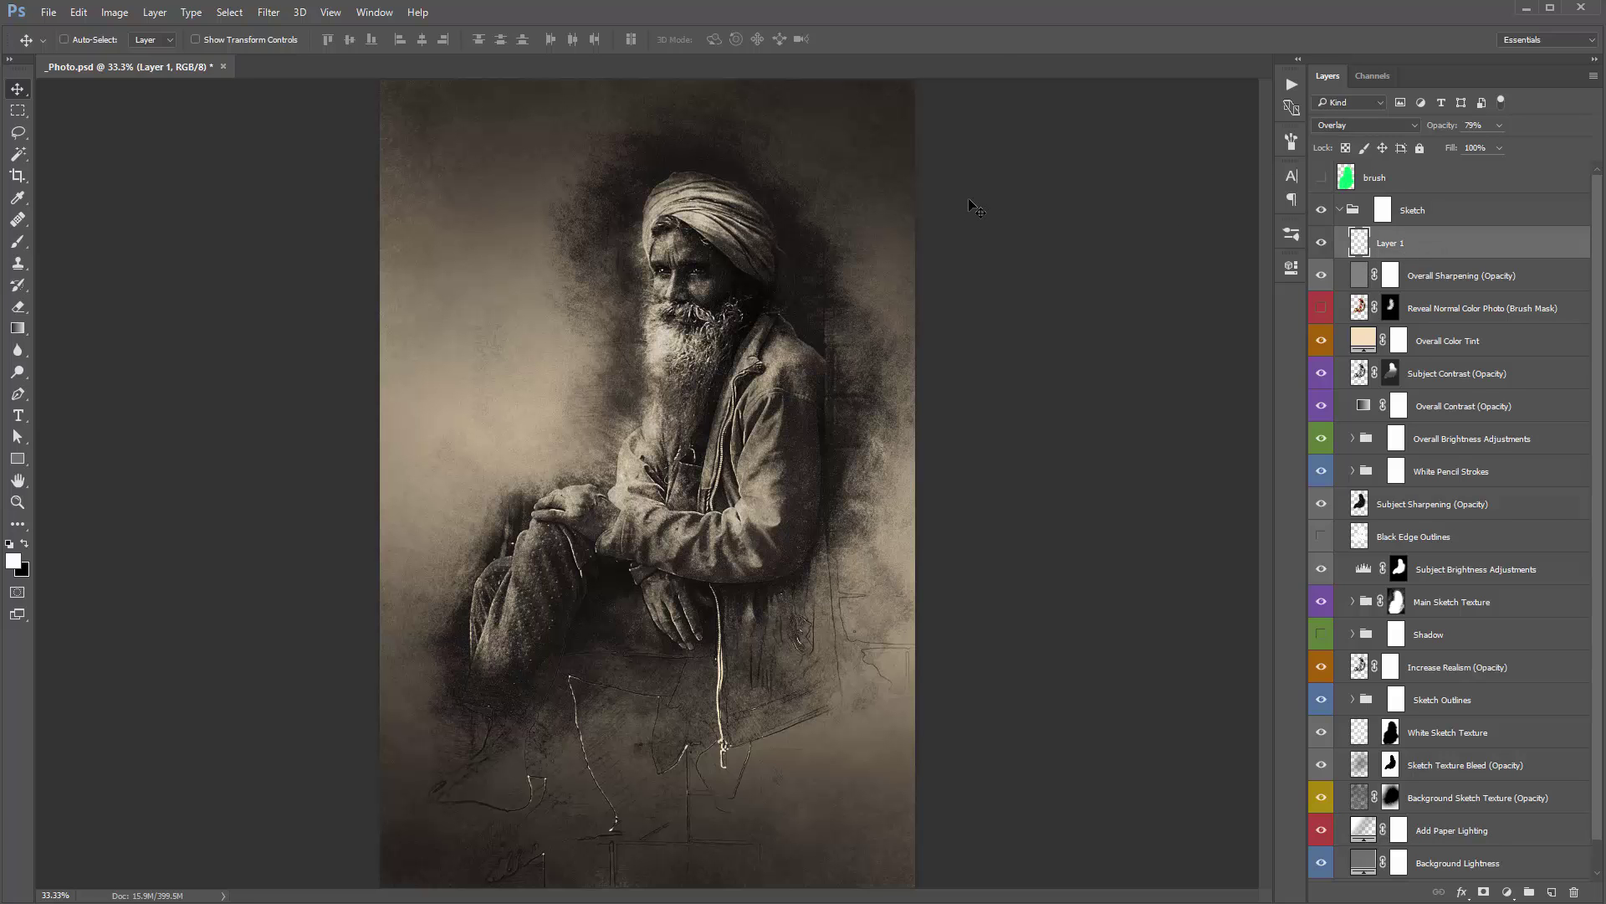
pyautogui.click(60, 15)
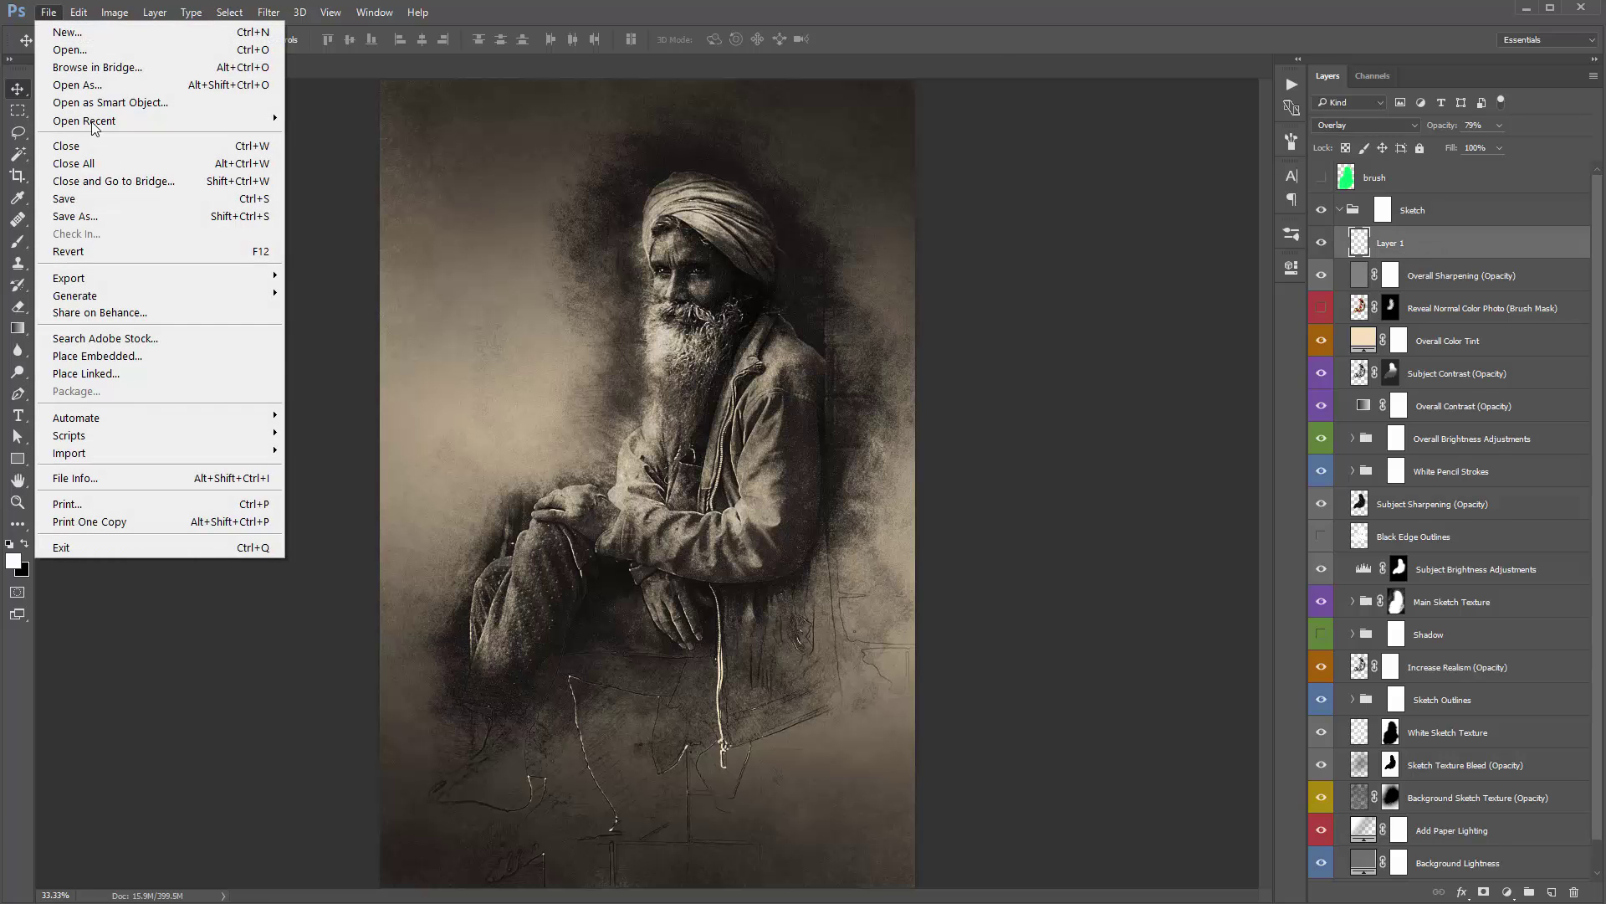
pyautogui.click(201, 357)
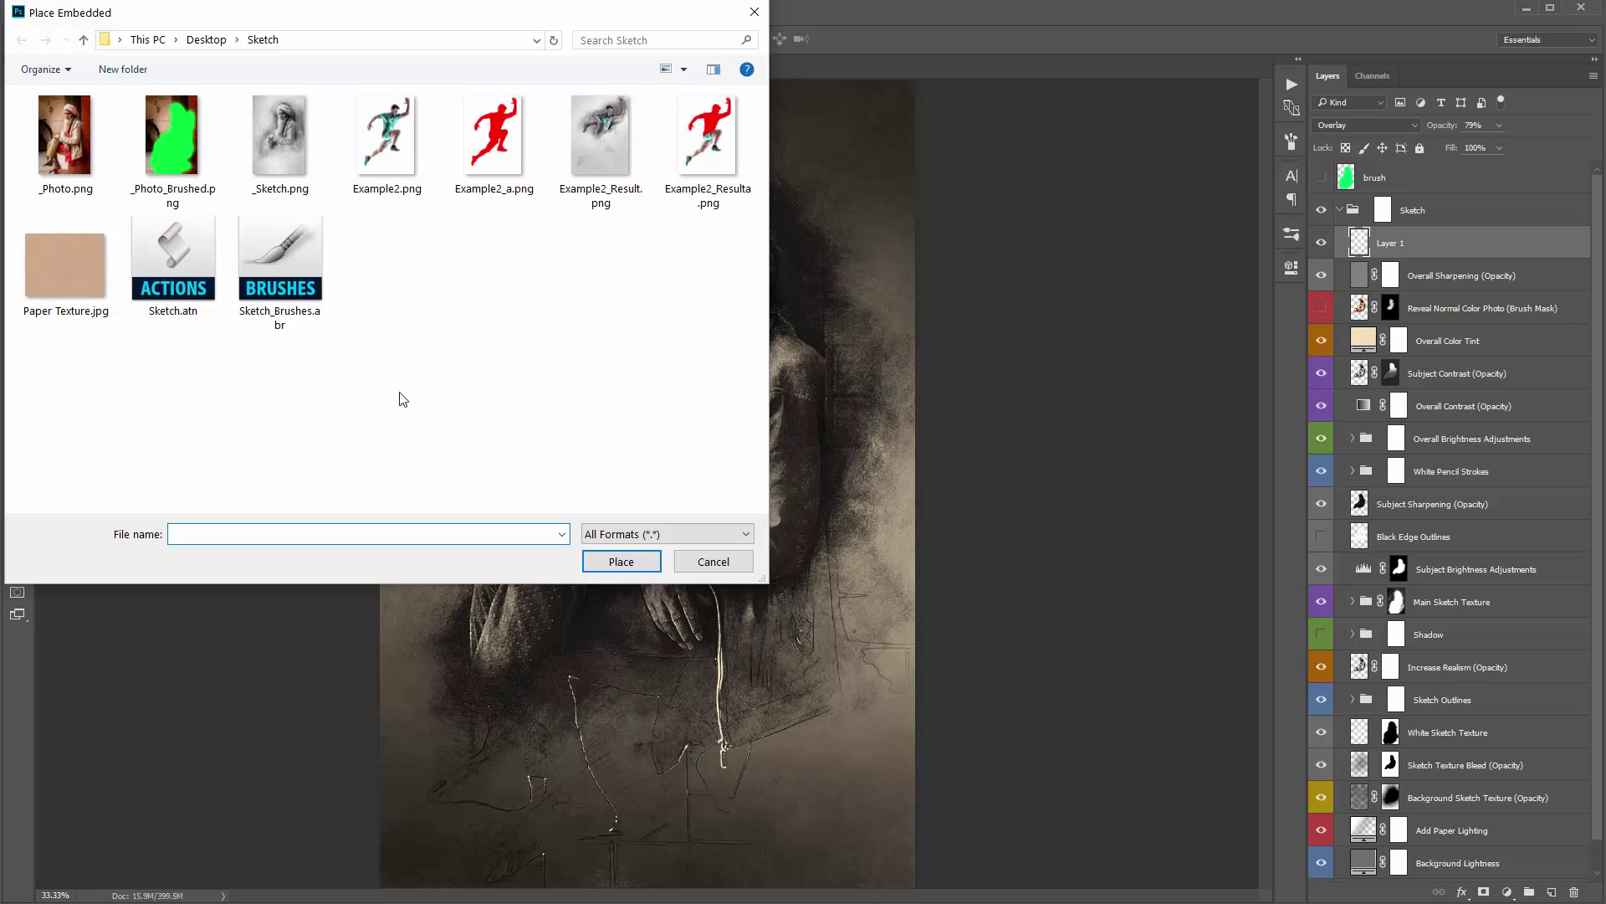
pyautogui.moveTo(292, 21); pyautogui.dragTo(441, 45)
pyautogui.click(222, 303)
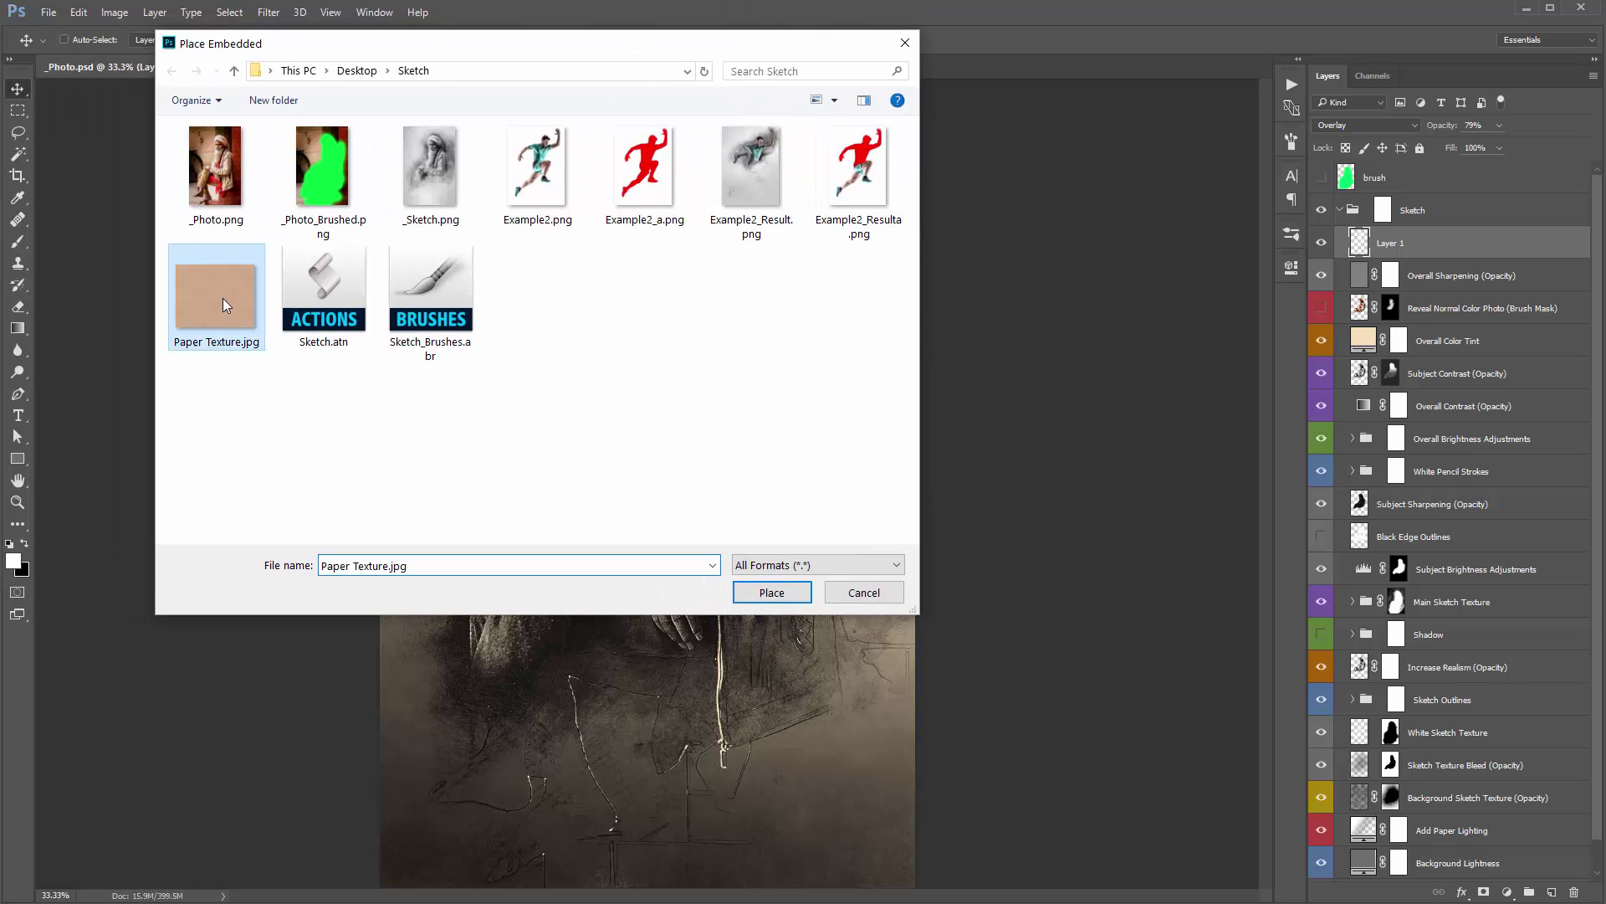
pyautogui.doubleClick(222, 303)
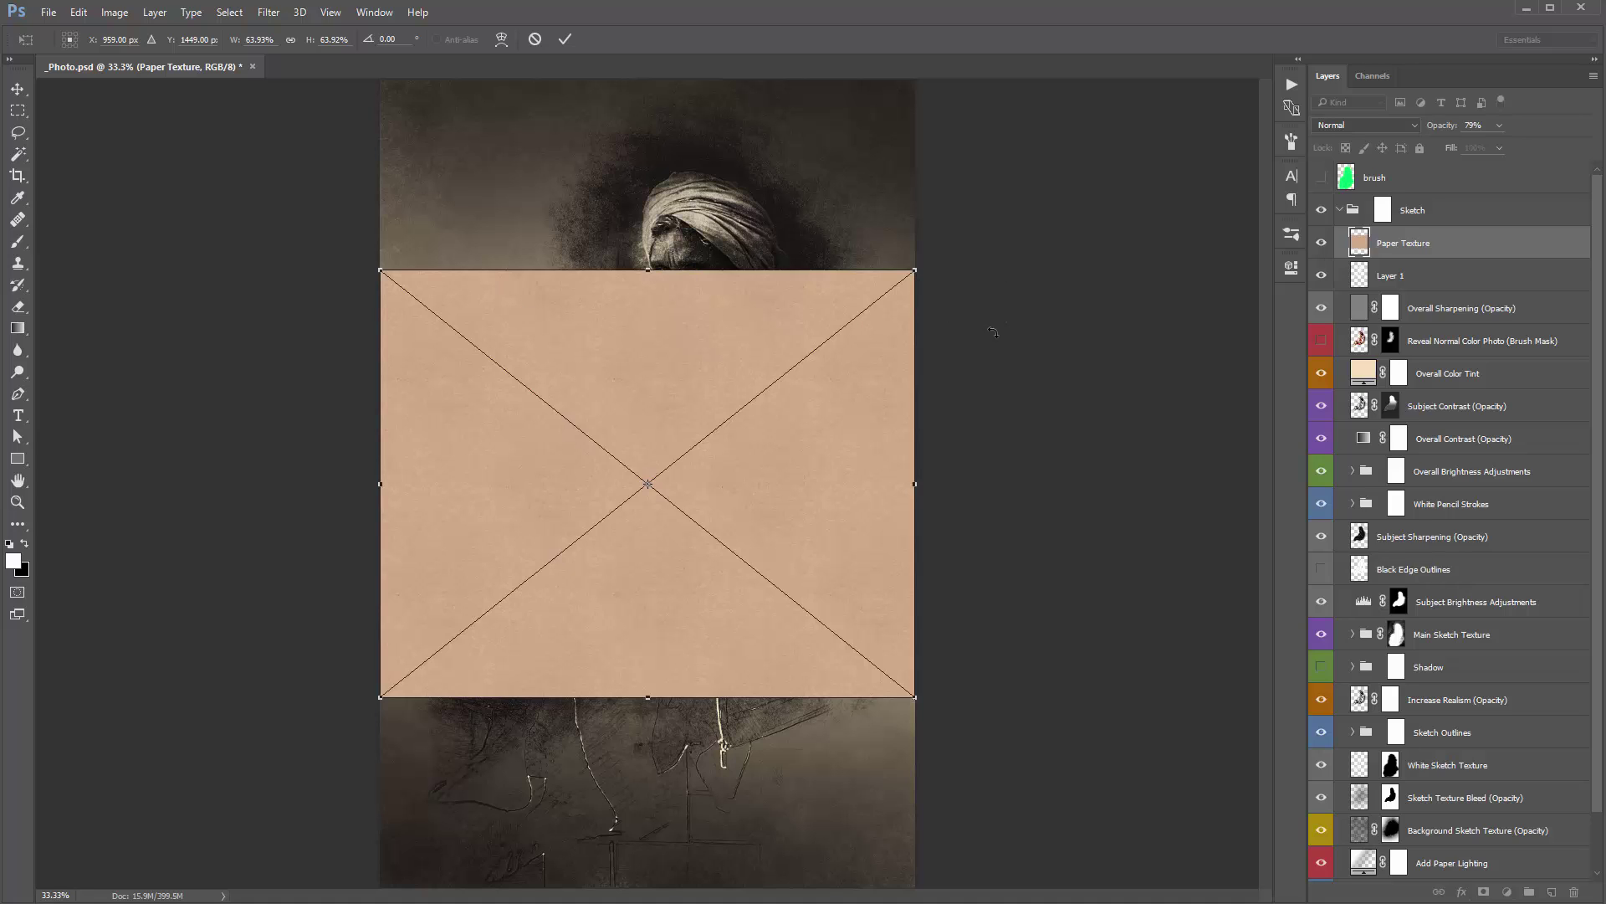
# Step: Rotate the placed paper texture by -90° and enlarge it to about 98% from its centre so it covers the whole canvas
pyautogui.moveTo(992, 331); pyautogui.dragTo(546, 164)
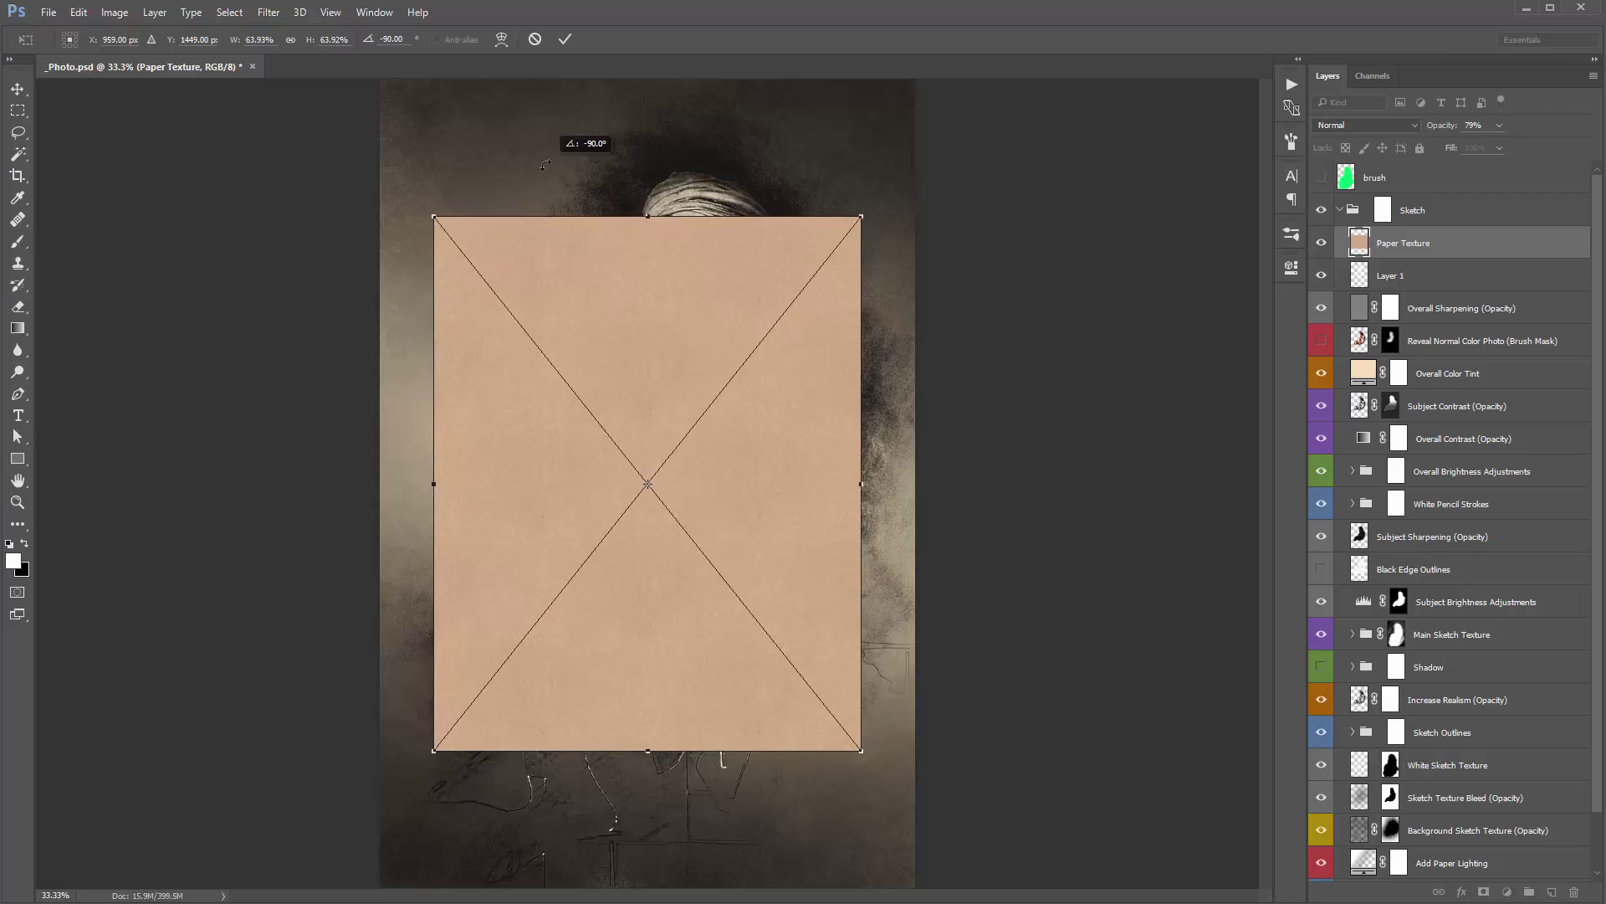
pyautogui.hotkey('ctrl', '-')
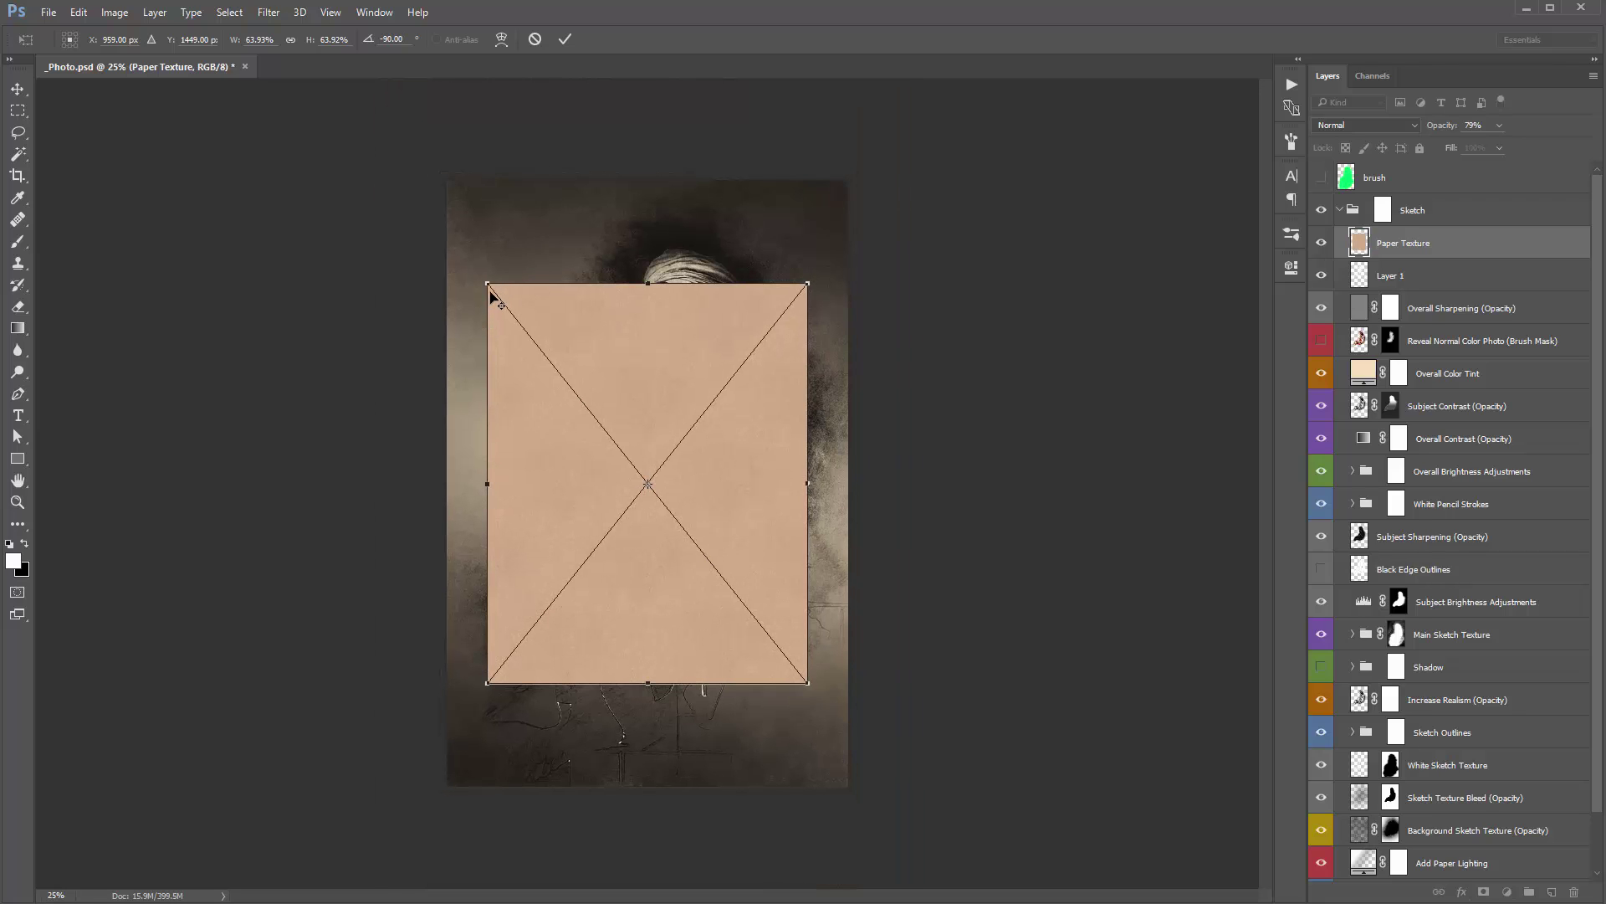
pyautogui.moveTo(490, 291); pyautogui.dragTo(413, 169)
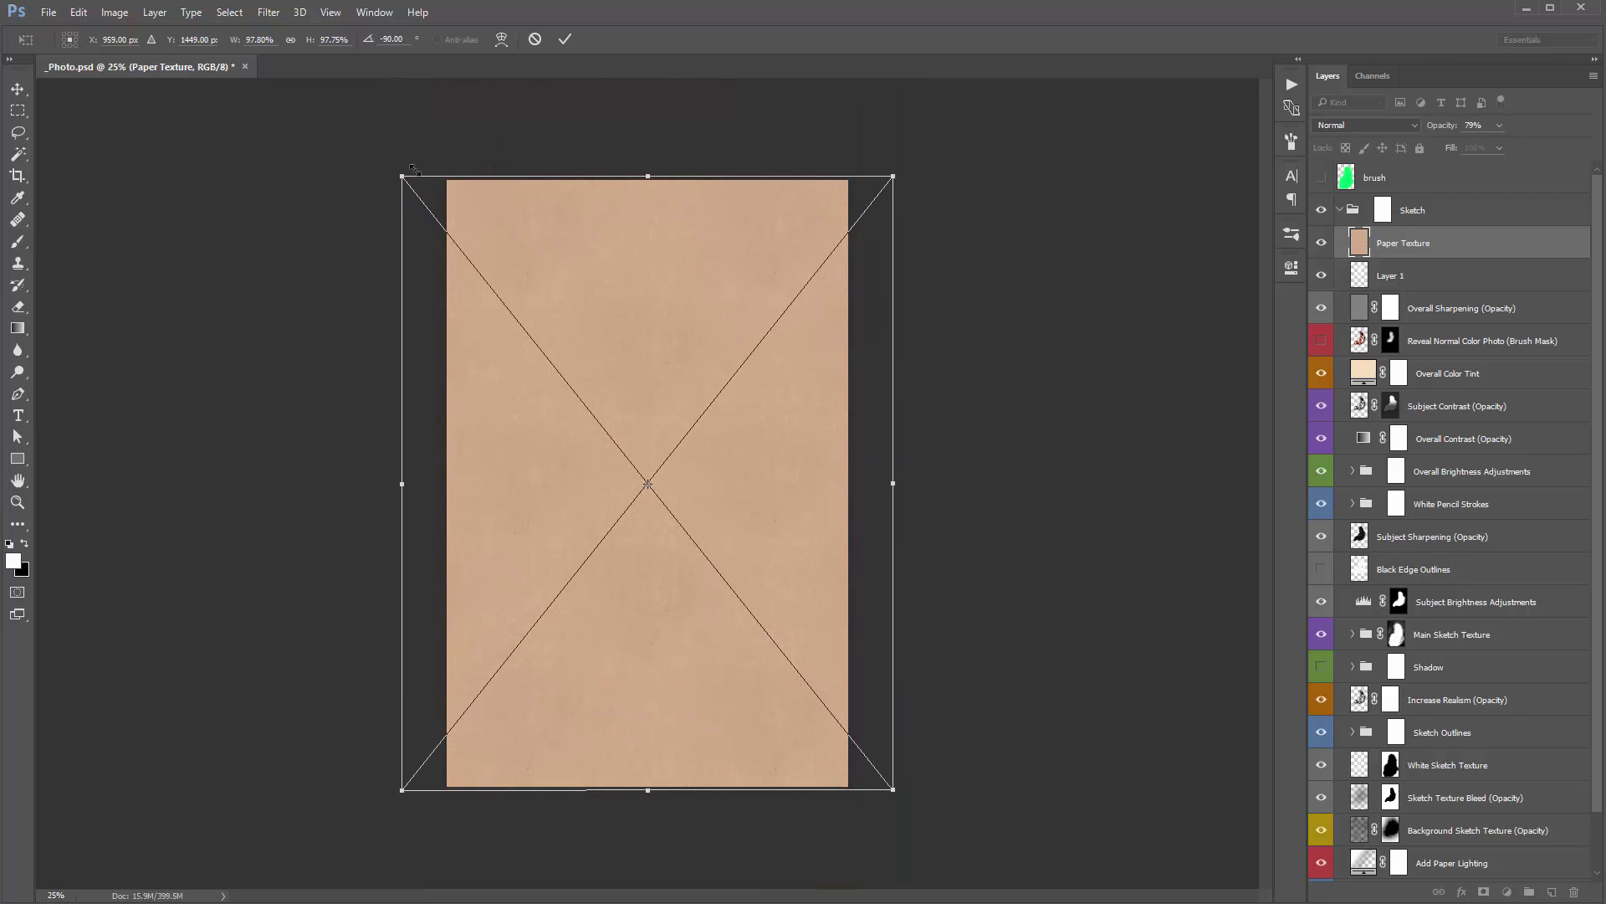
pyautogui.press('Return')
pyautogui.hotkey('ctrl', '0')
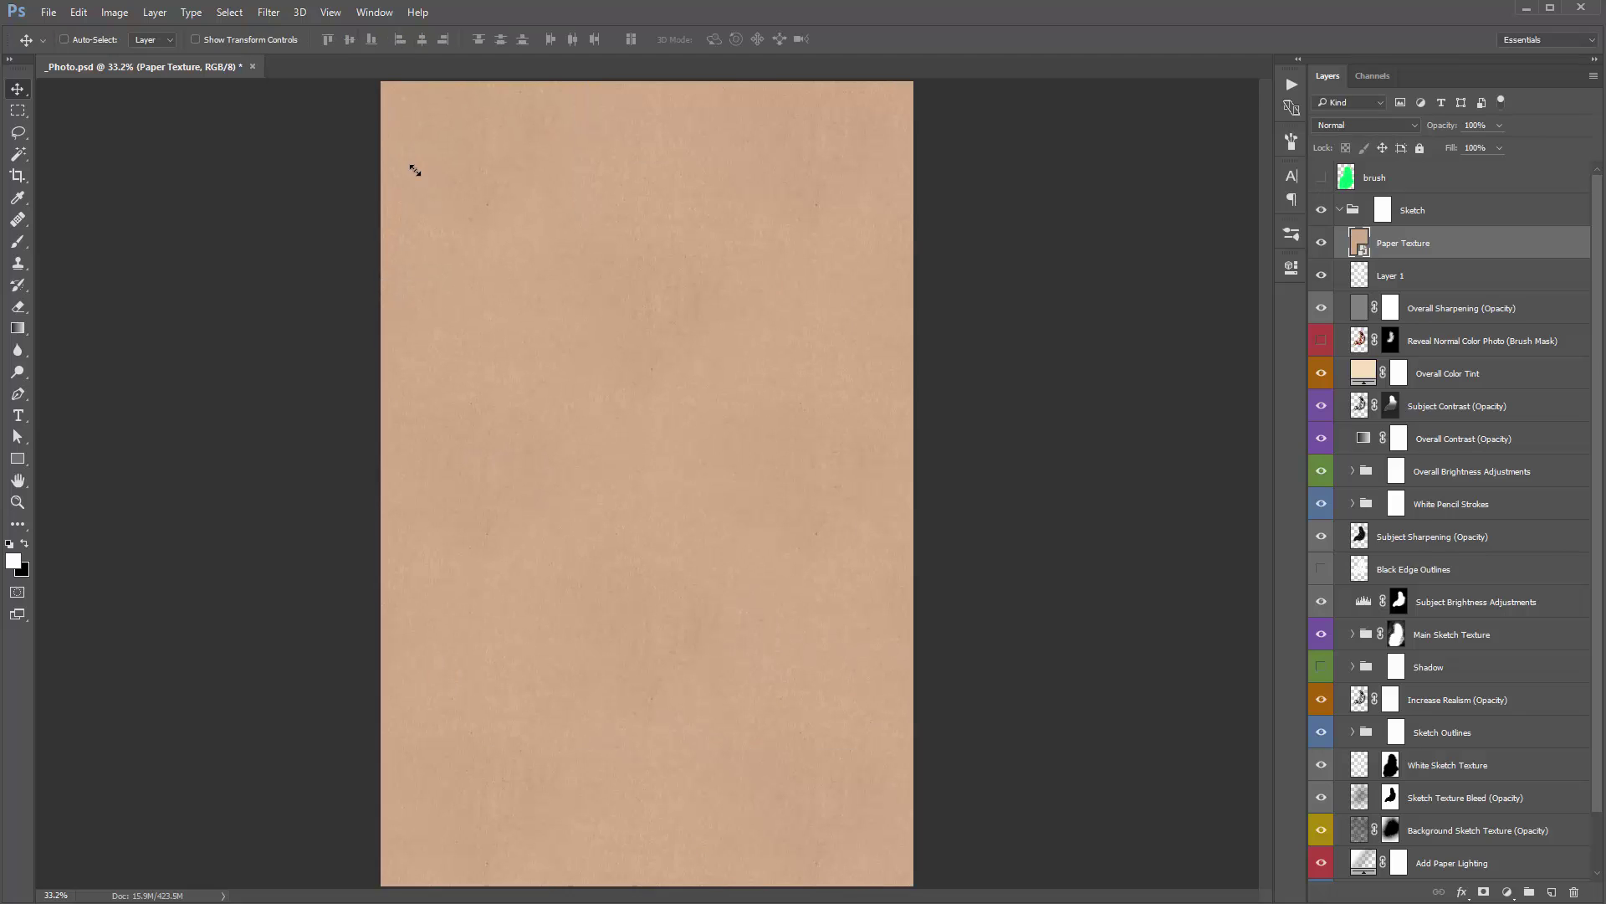
pyautogui.hotkey('ctrl', '+')
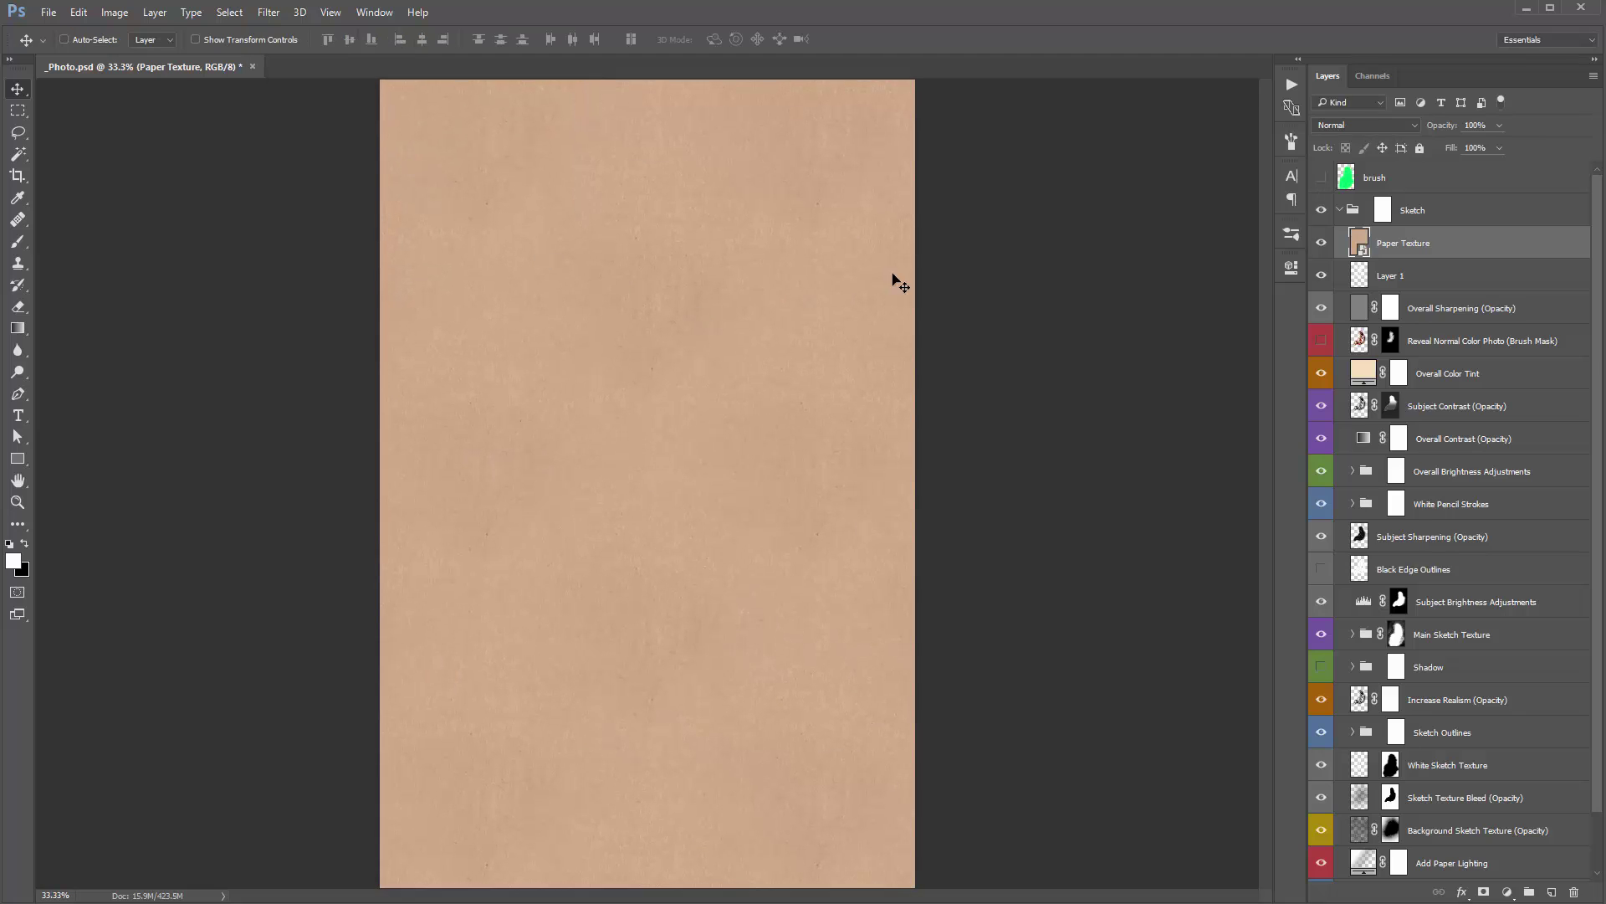
# Step: Set the Paper Texture layer's blend mode to Multiply and move it below the Overlay highlights layer
pyautogui.click(1333, 129)
pyautogui.click(1353, 179)
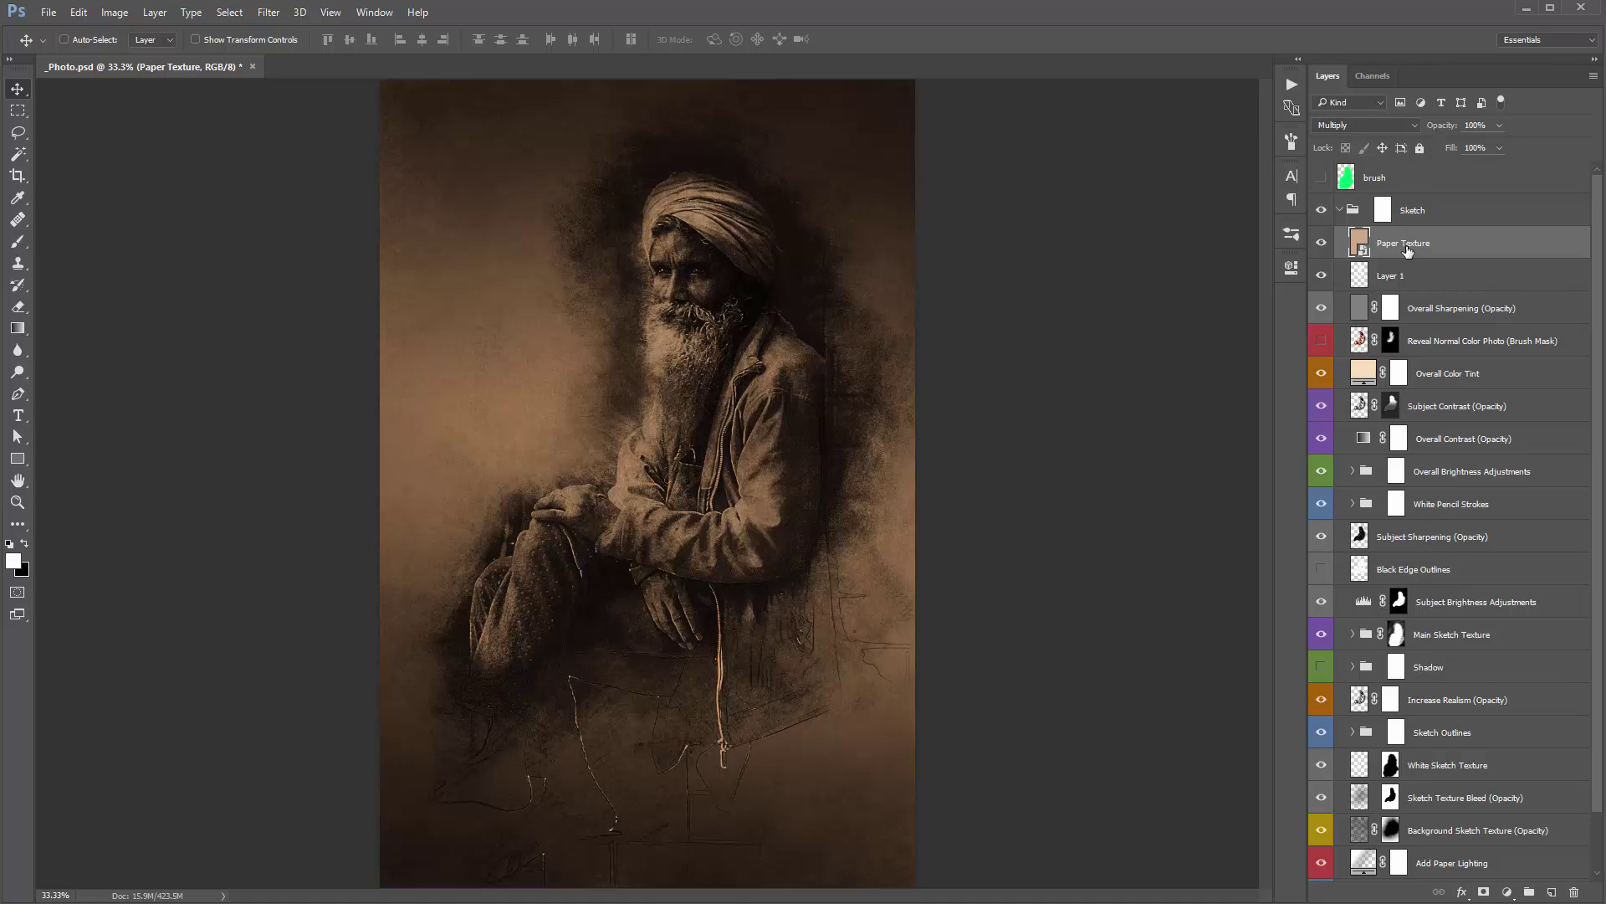
pyautogui.moveTo(1408, 251); pyautogui.dragTo(1454, 292)
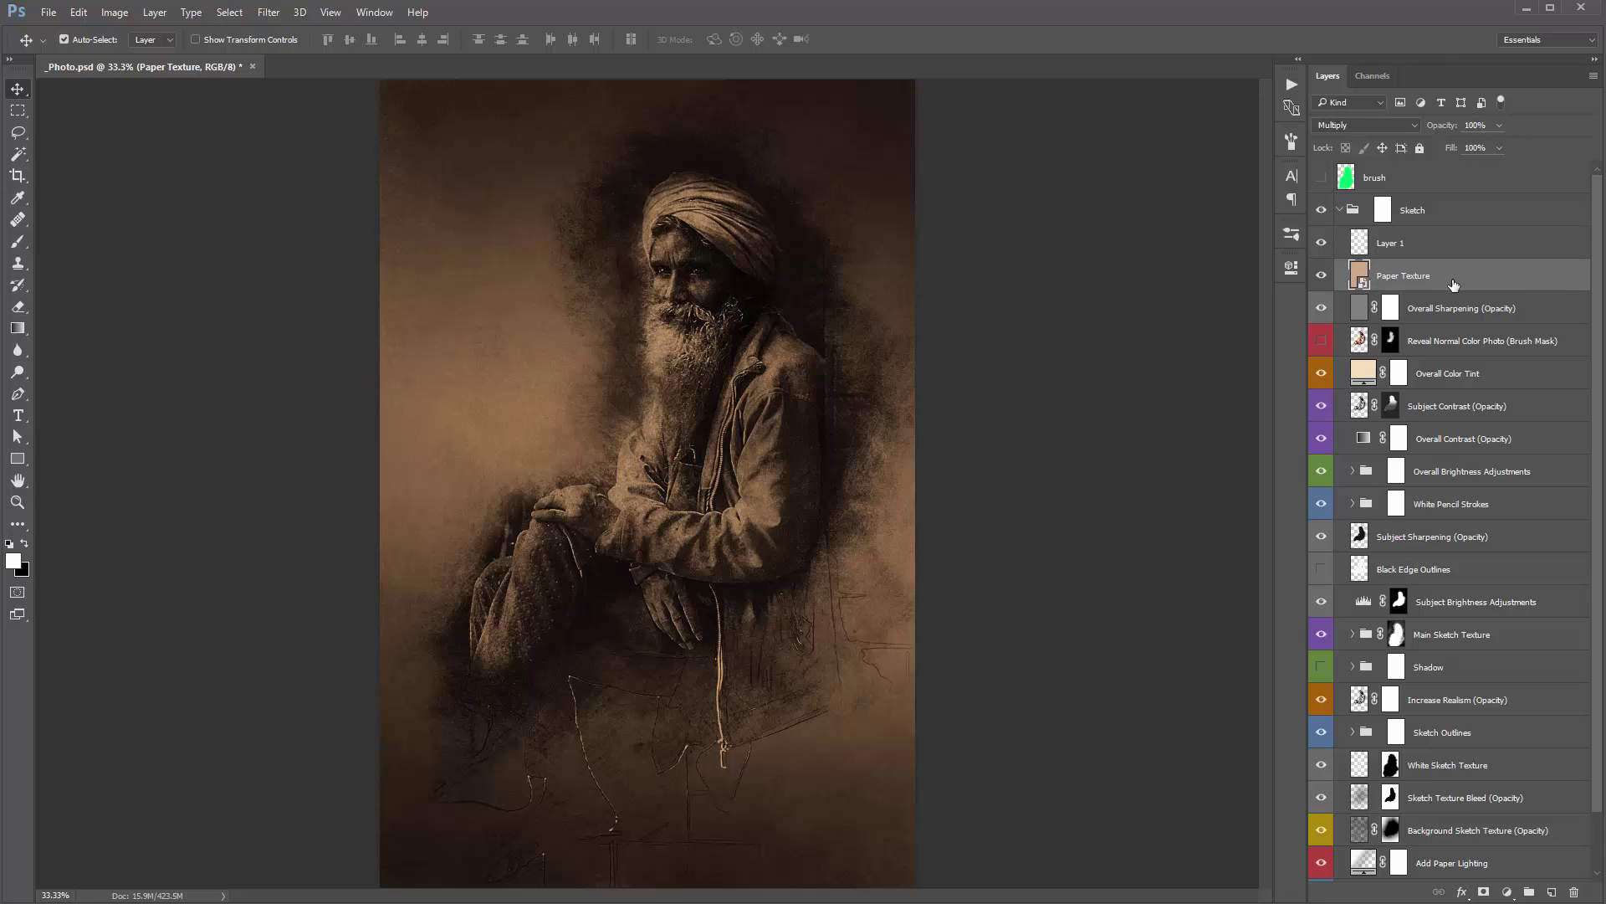
# Step: Add a Levels adjustment above the Overlay highlights layer and set its white input level to 177
pyautogui.click(1431, 255)
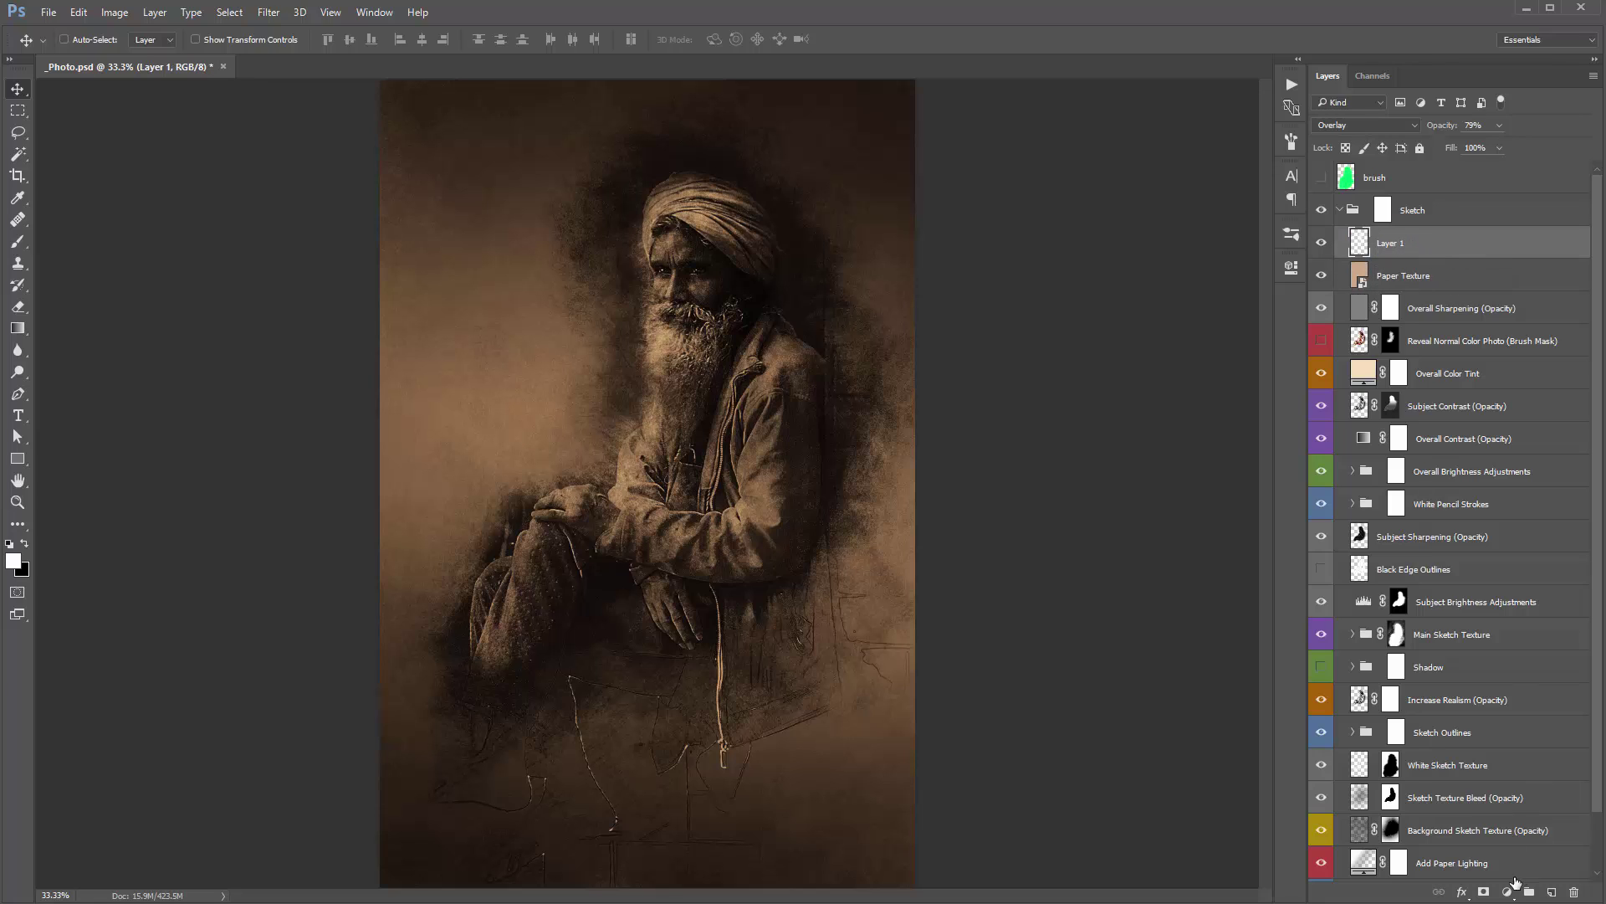
pyautogui.click(1507, 892)
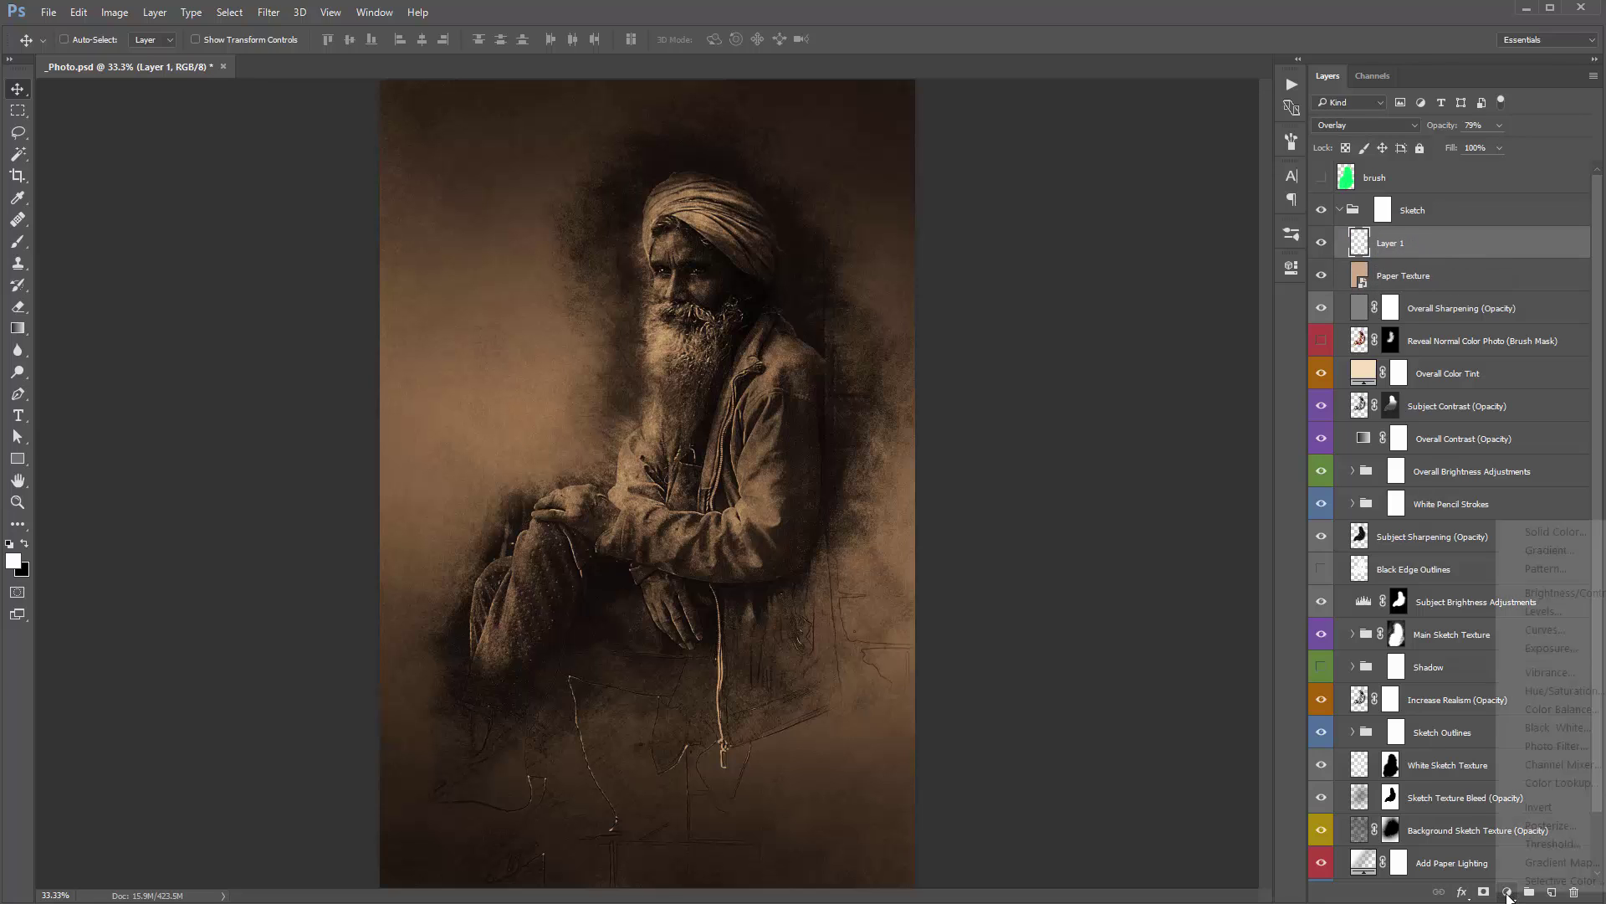
pyautogui.click(1548, 611)
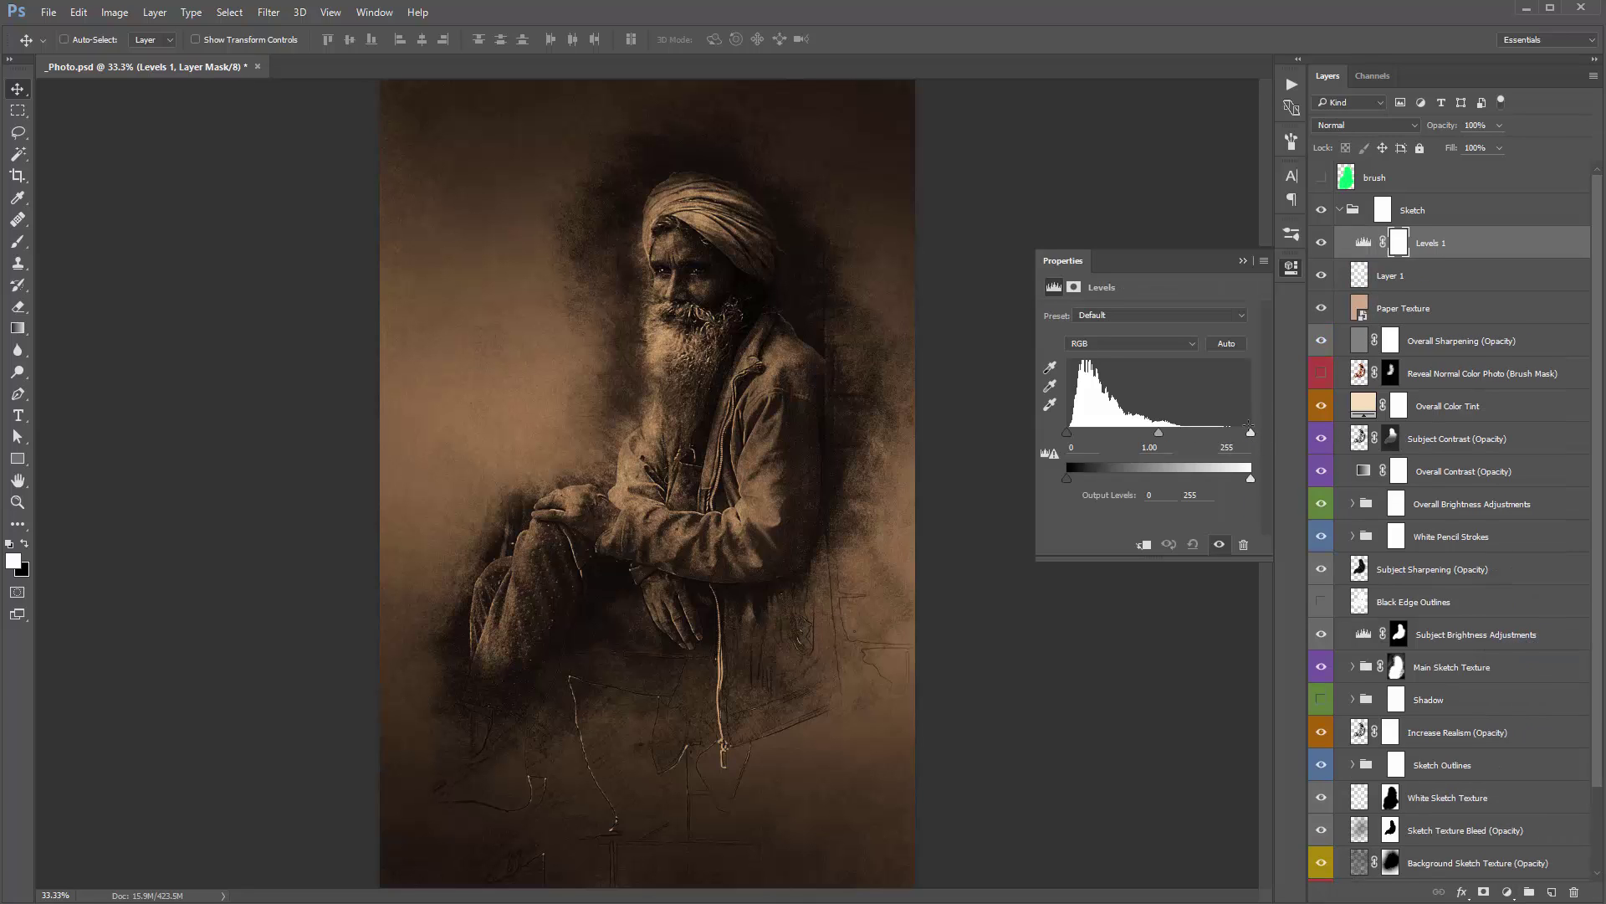
pyautogui.moveTo(1251, 434); pyautogui.dragTo(1215, 435)
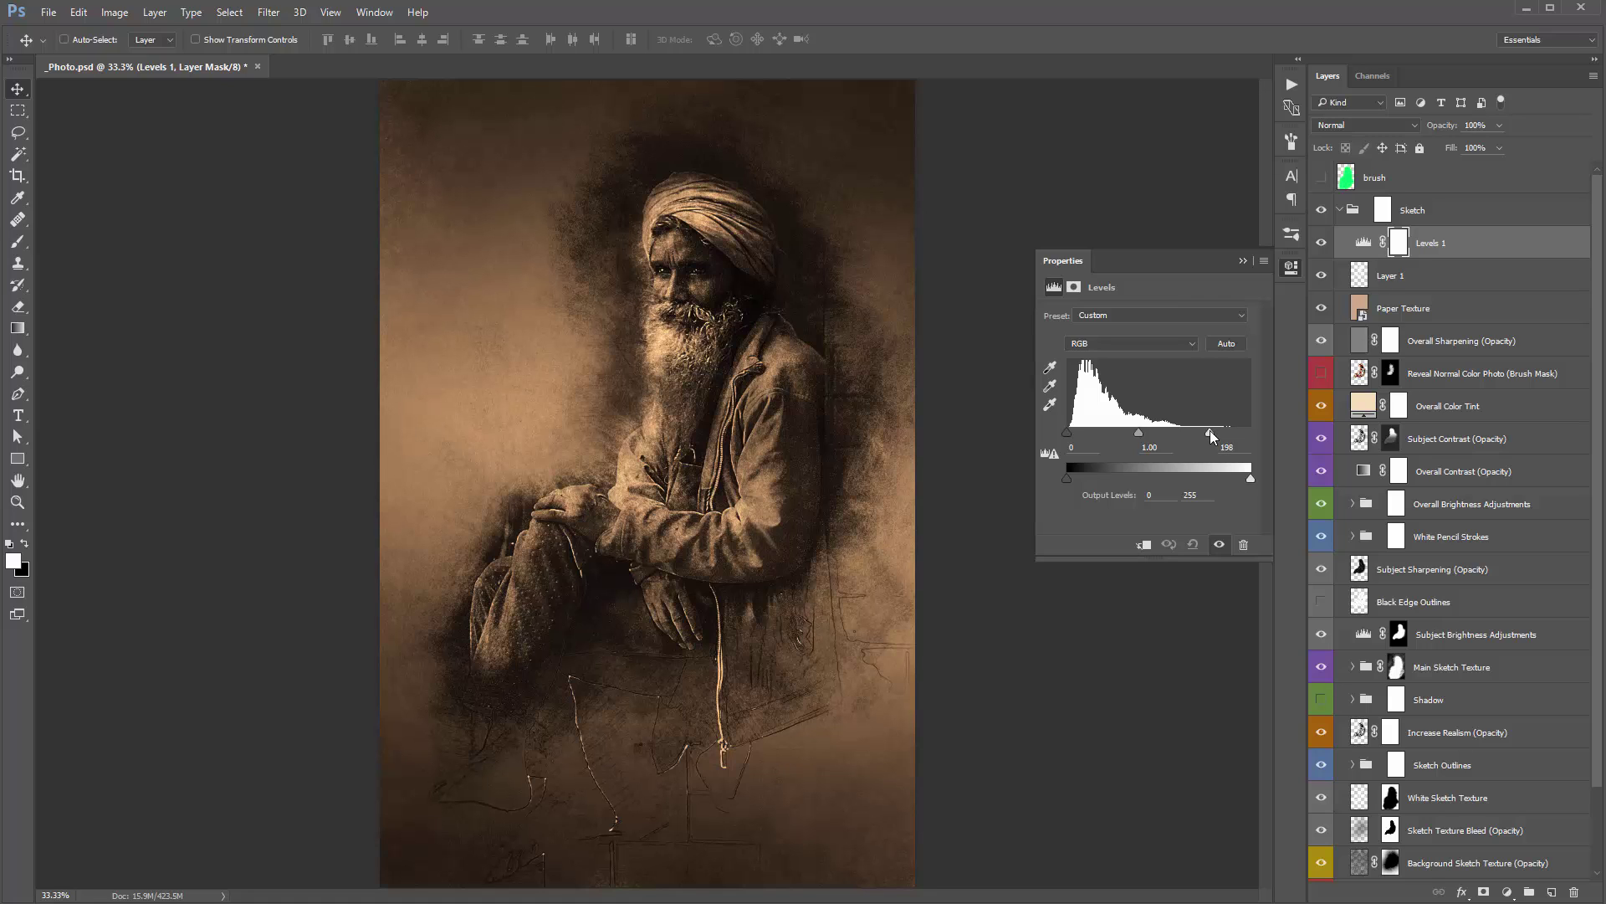
pyautogui.moveTo(1210, 430); pyautogui.dragTo(1192, 427)
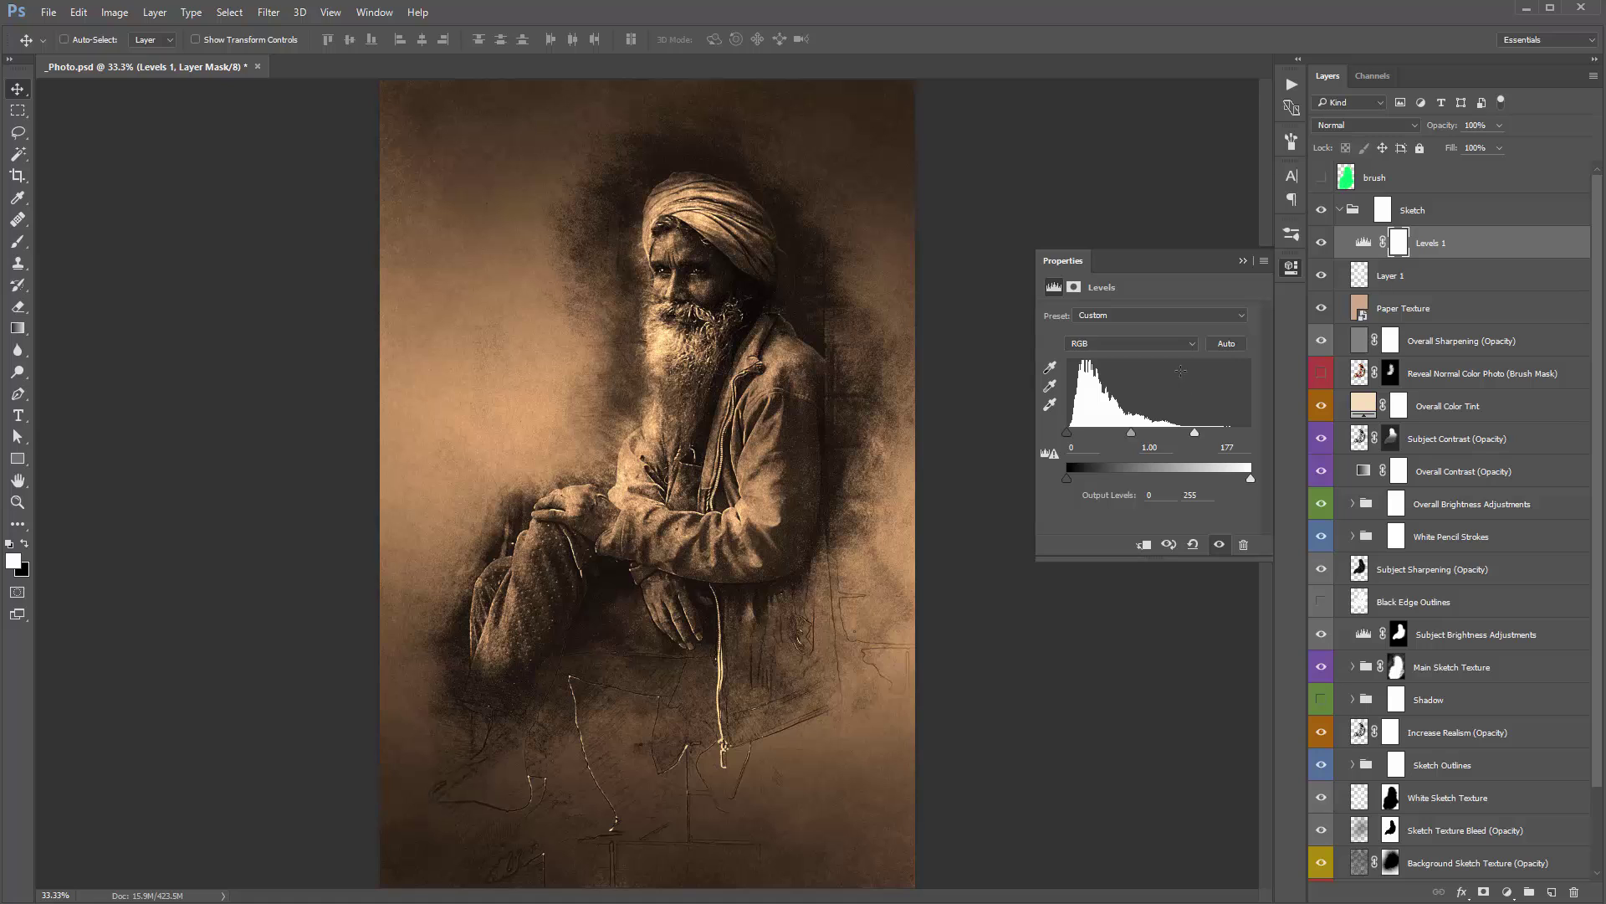
pyautogui.click(1243, 260)
# Step: Set the Background Lightness layer's solid fill to the neutral grey #797979
pyautogui.scroll(-3, 1422, 669)
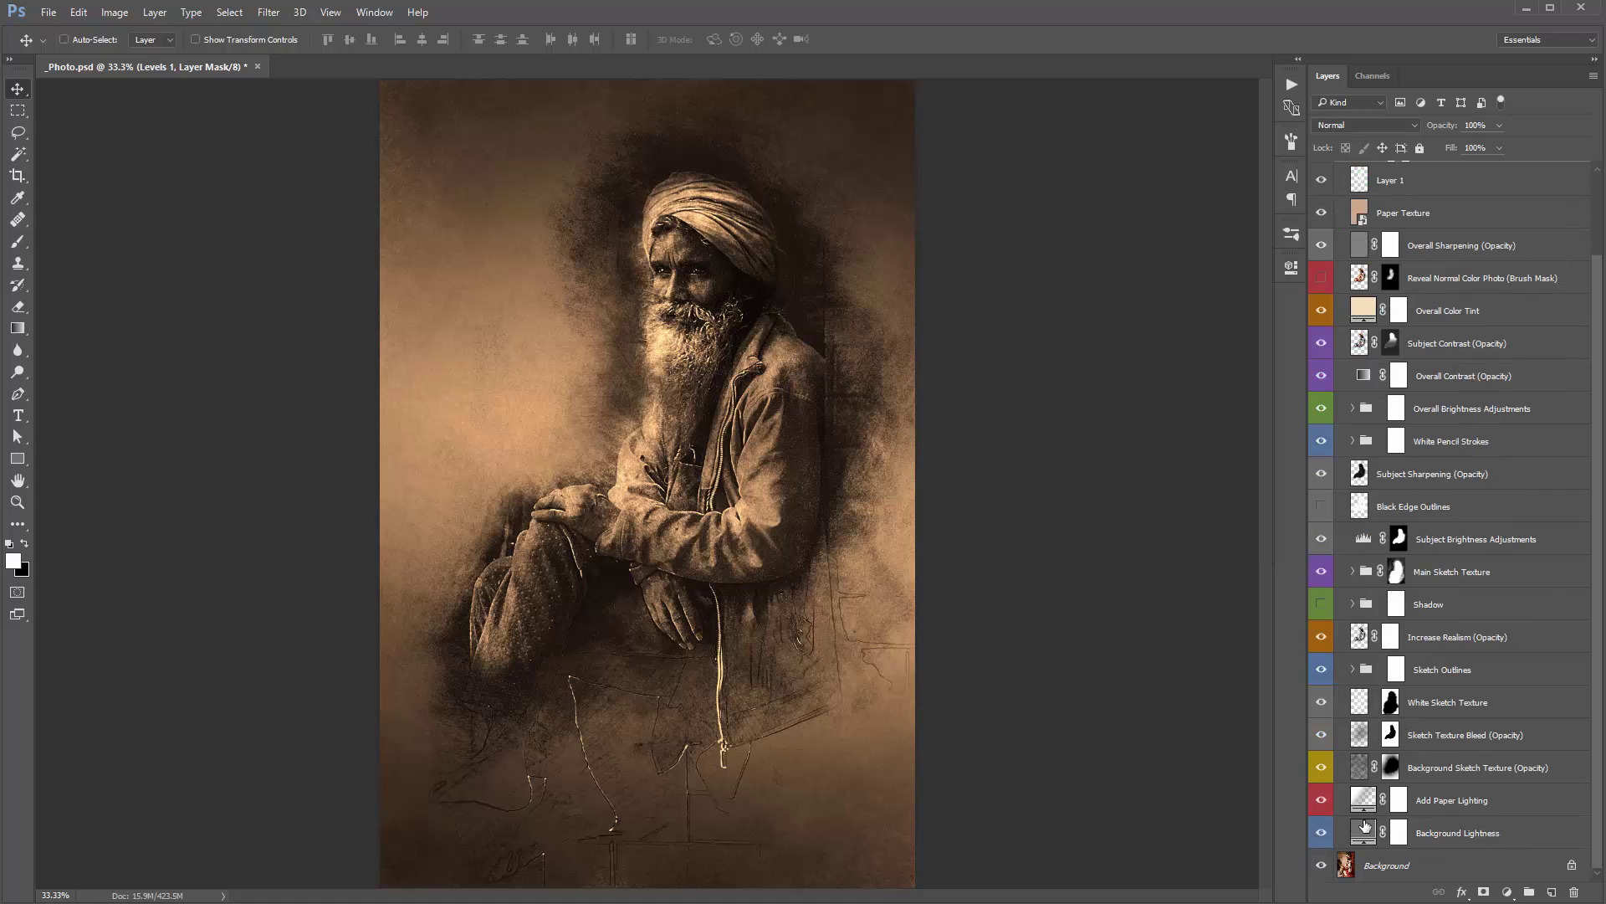
pyautogui.doubleClick(1364, 832)
pyautogui.moveTo(1032, 268); pyautogui.dragTo(968, 274)
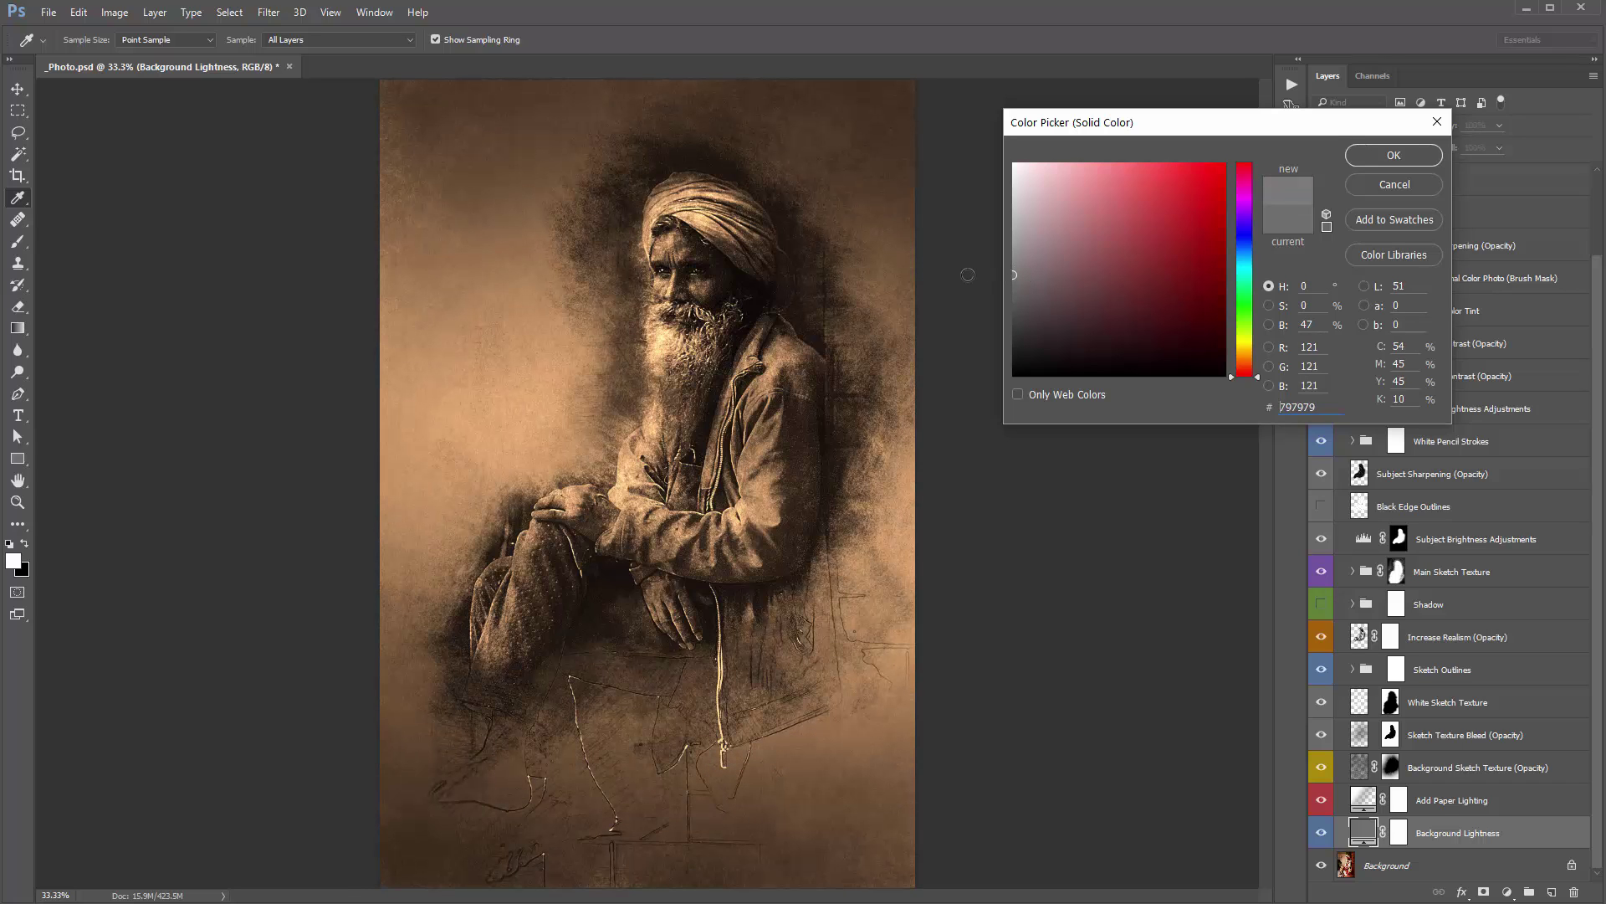
pyautogui.press('Return')
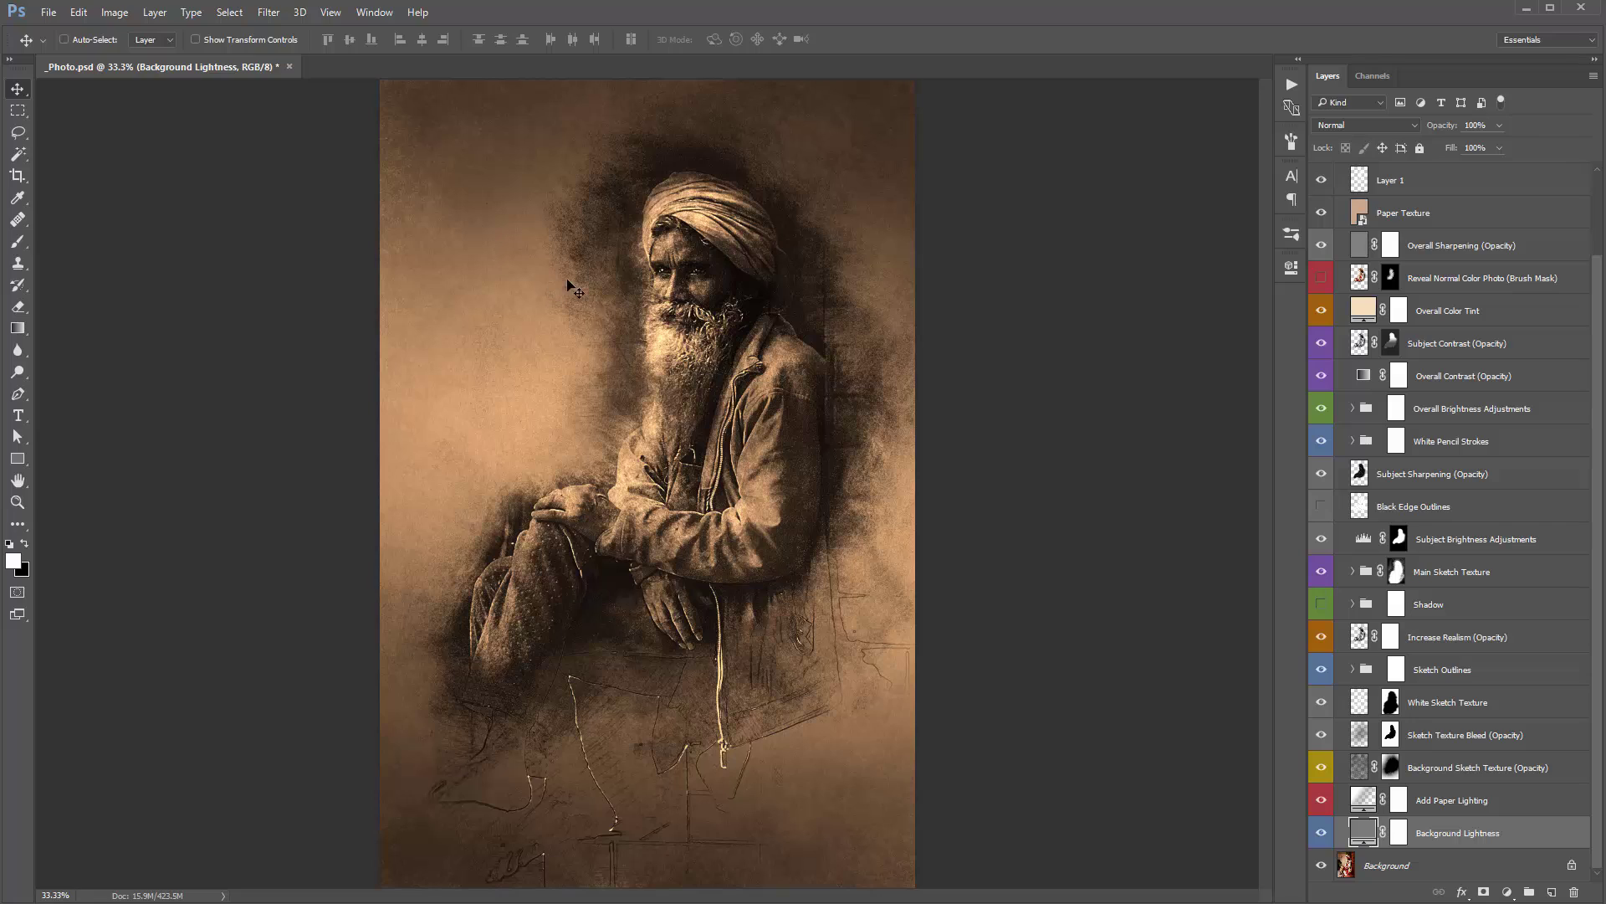
# Step: Collapse the Sketch group and toggle its visibility repeatedly to compare the finished sketch with the original photo
pyautogui.scroll(3, 1433, 708)
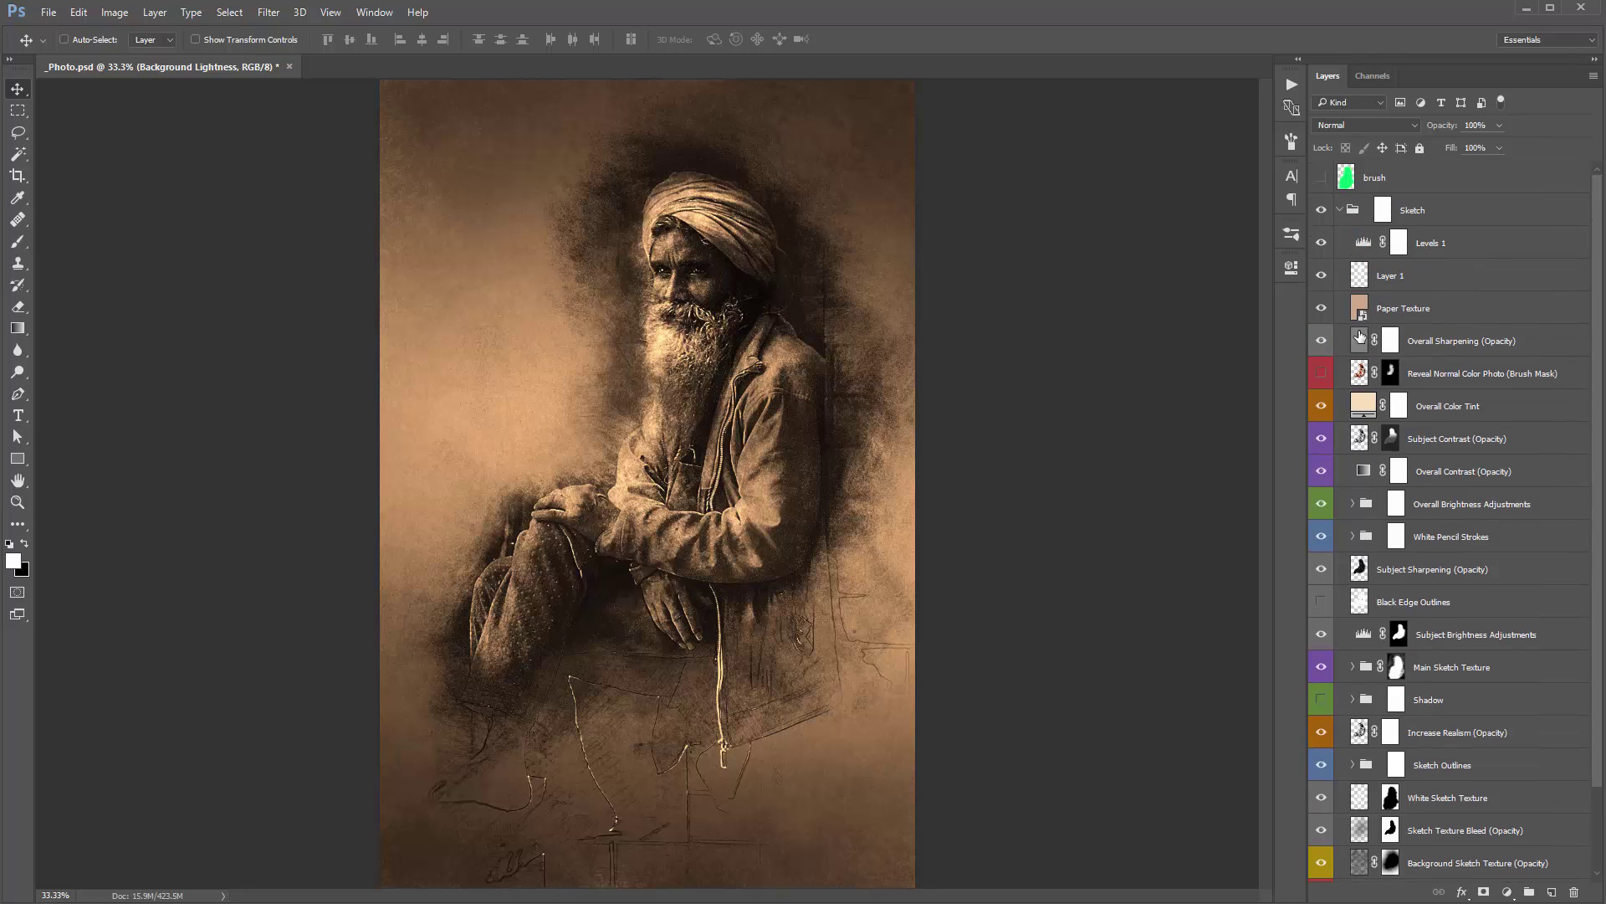
pyautogui.click(1340, 210)
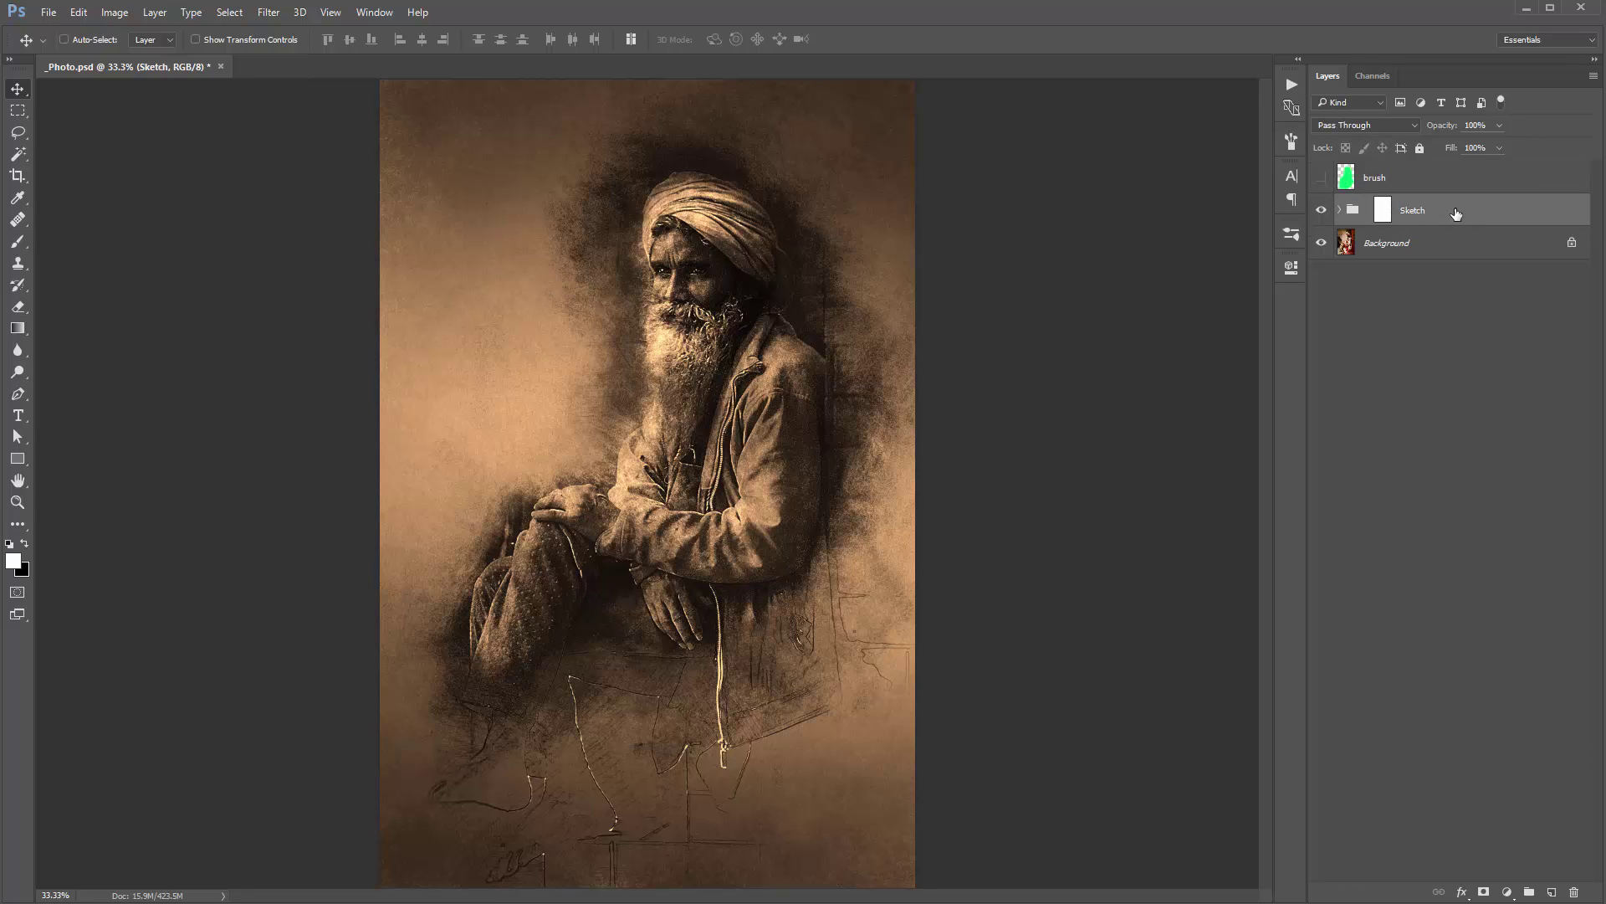
pyautogui.click(1322, 214)
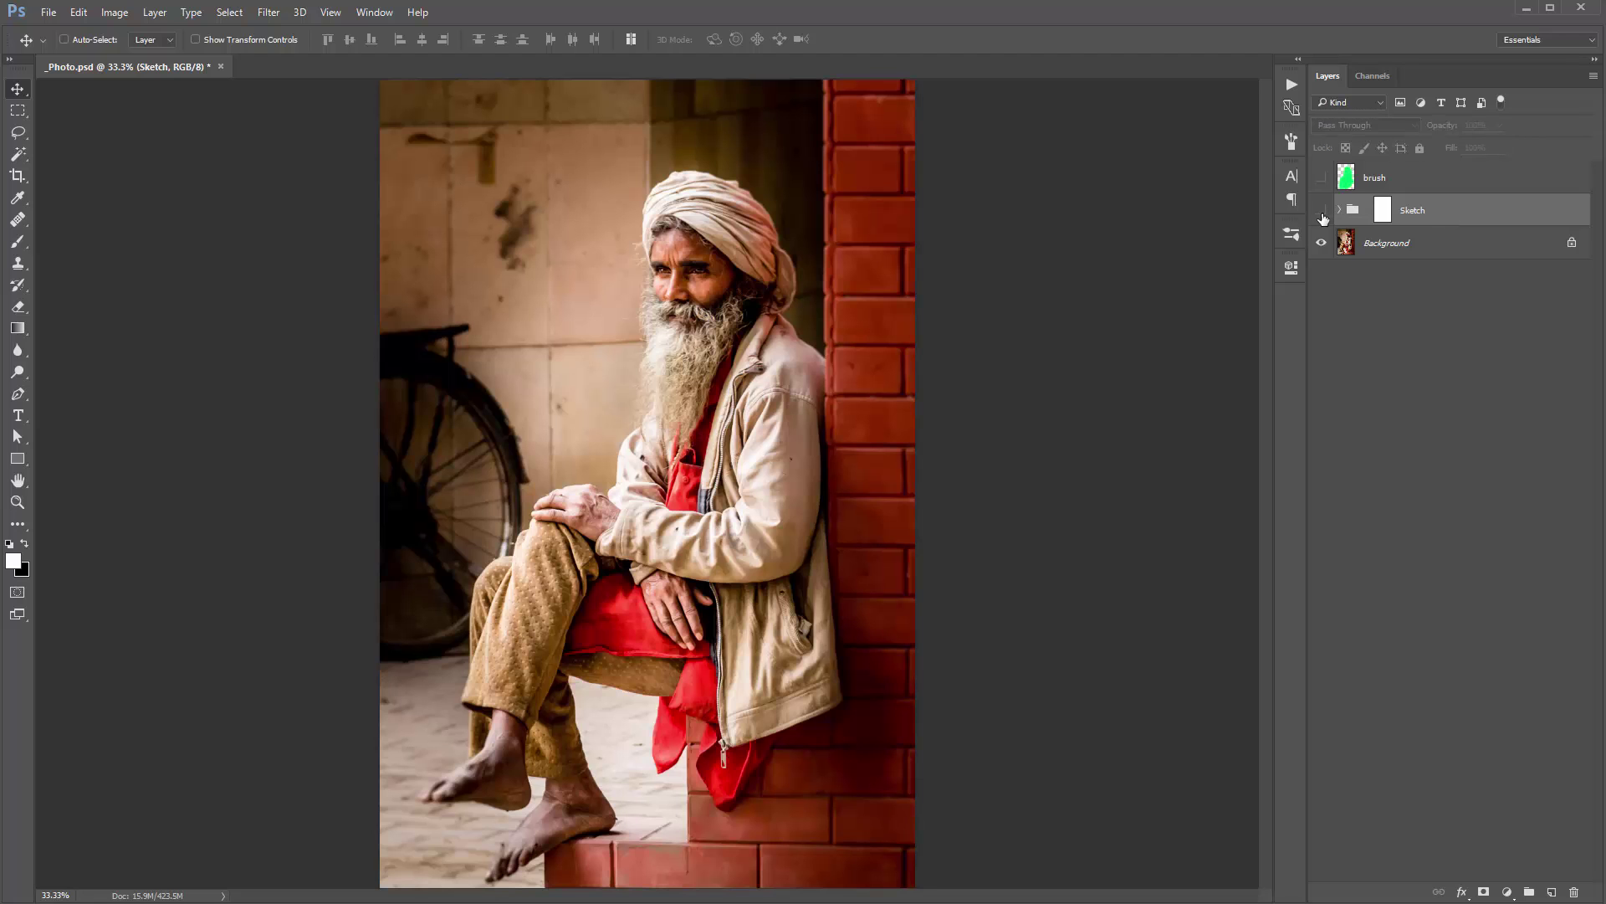
pyautogui.click(1322, 211)
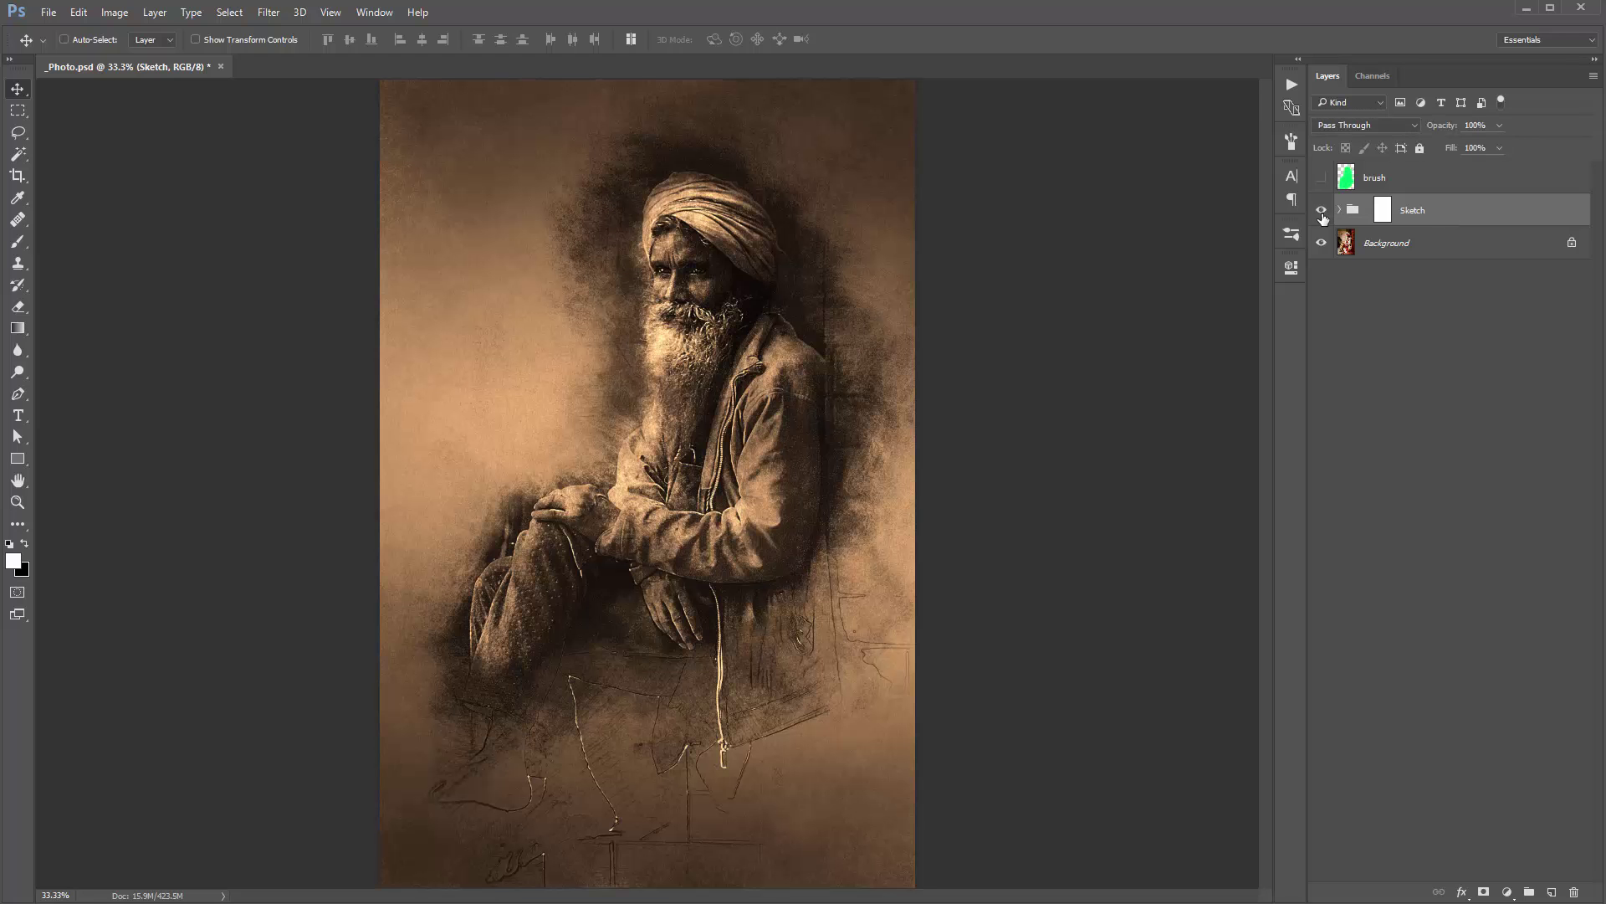
pyautogui.click(1322, 213)
pyautogui.click(1322, 213)
pyautogui.click(1322, 211)
pyautogui.click(1322, 212)
pyautogui.click(1322, 212)
pyautogui.click(1322, 212)
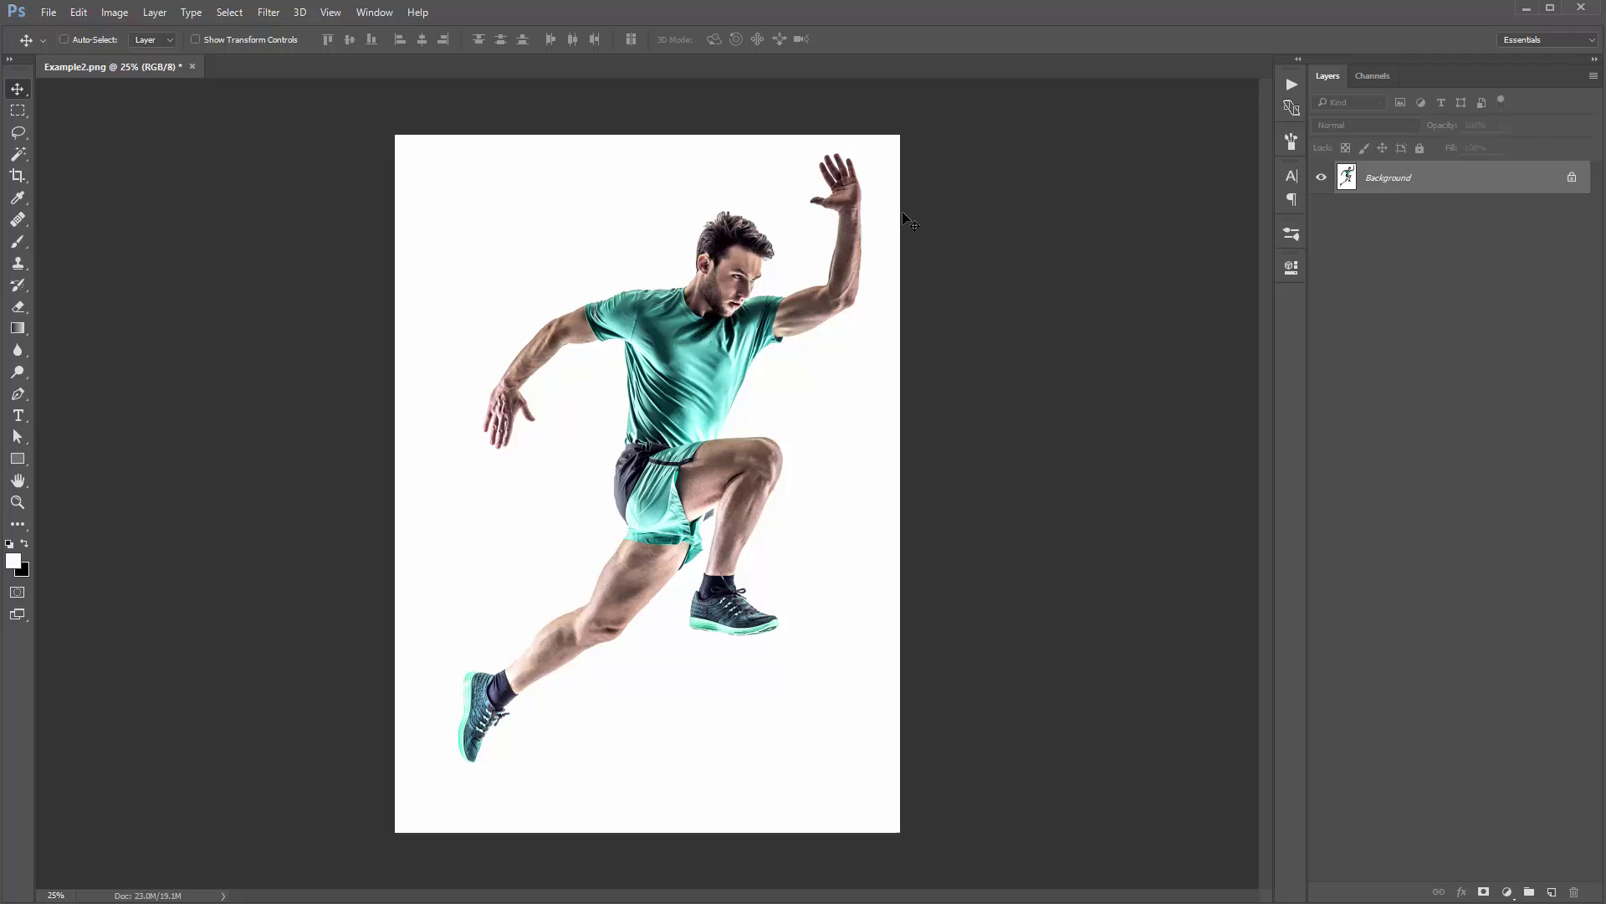
# Step: Create a new layer named brush above the Background in the Example2.png document
pyautogui.click(154, 15)
pyautogui.moveTo(164, 33)
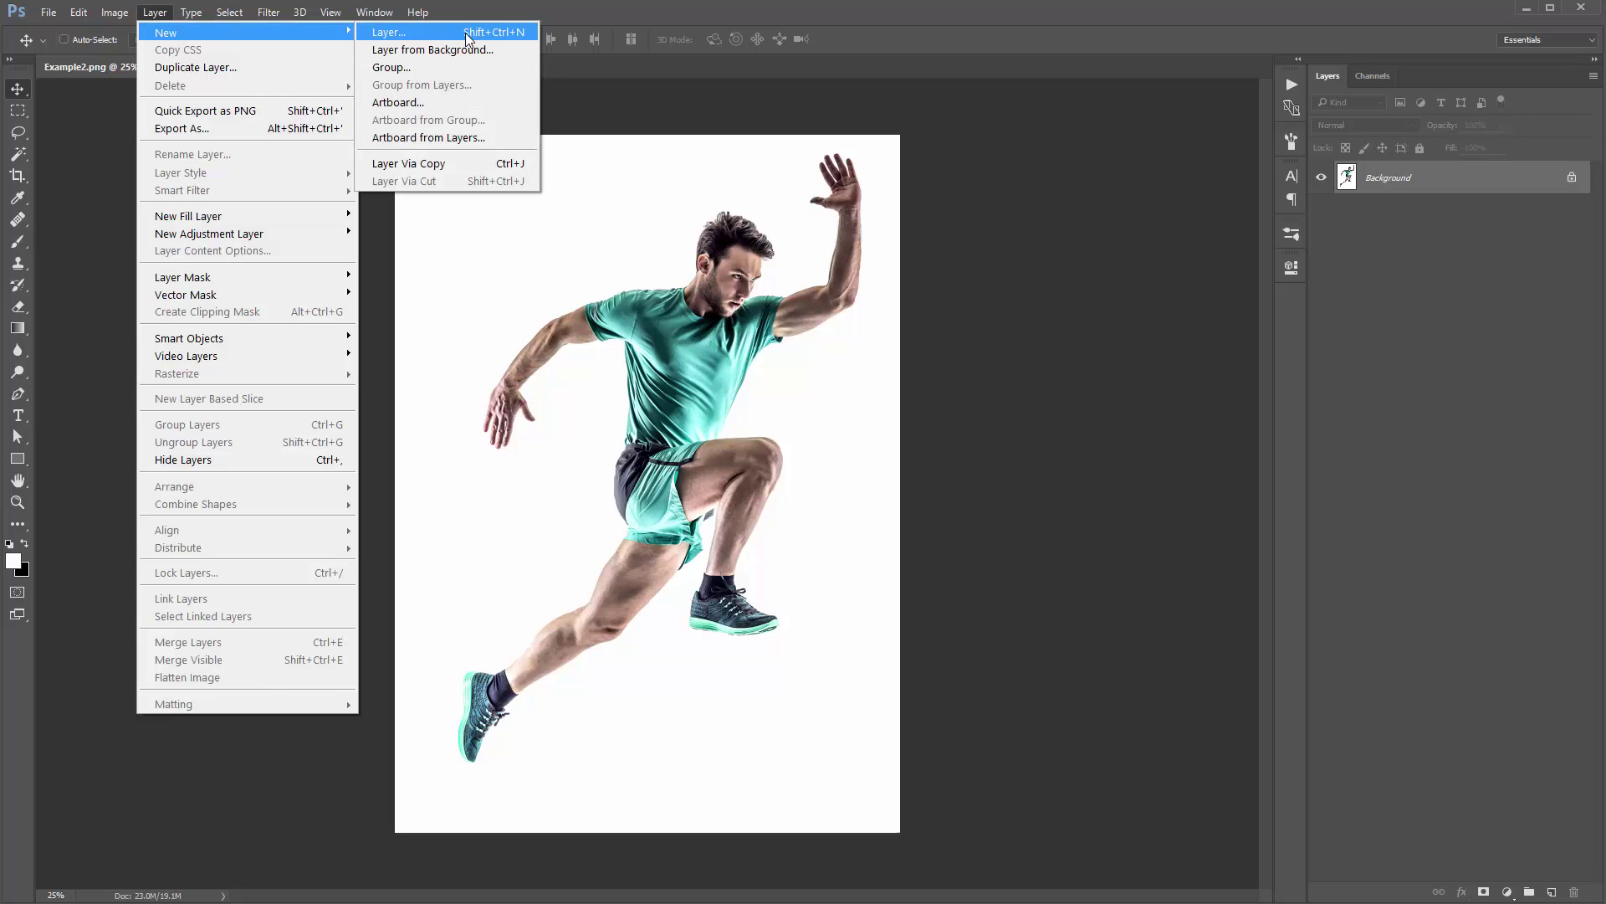
pyautogui.click(464, 32)
pyautogui.write('brush')
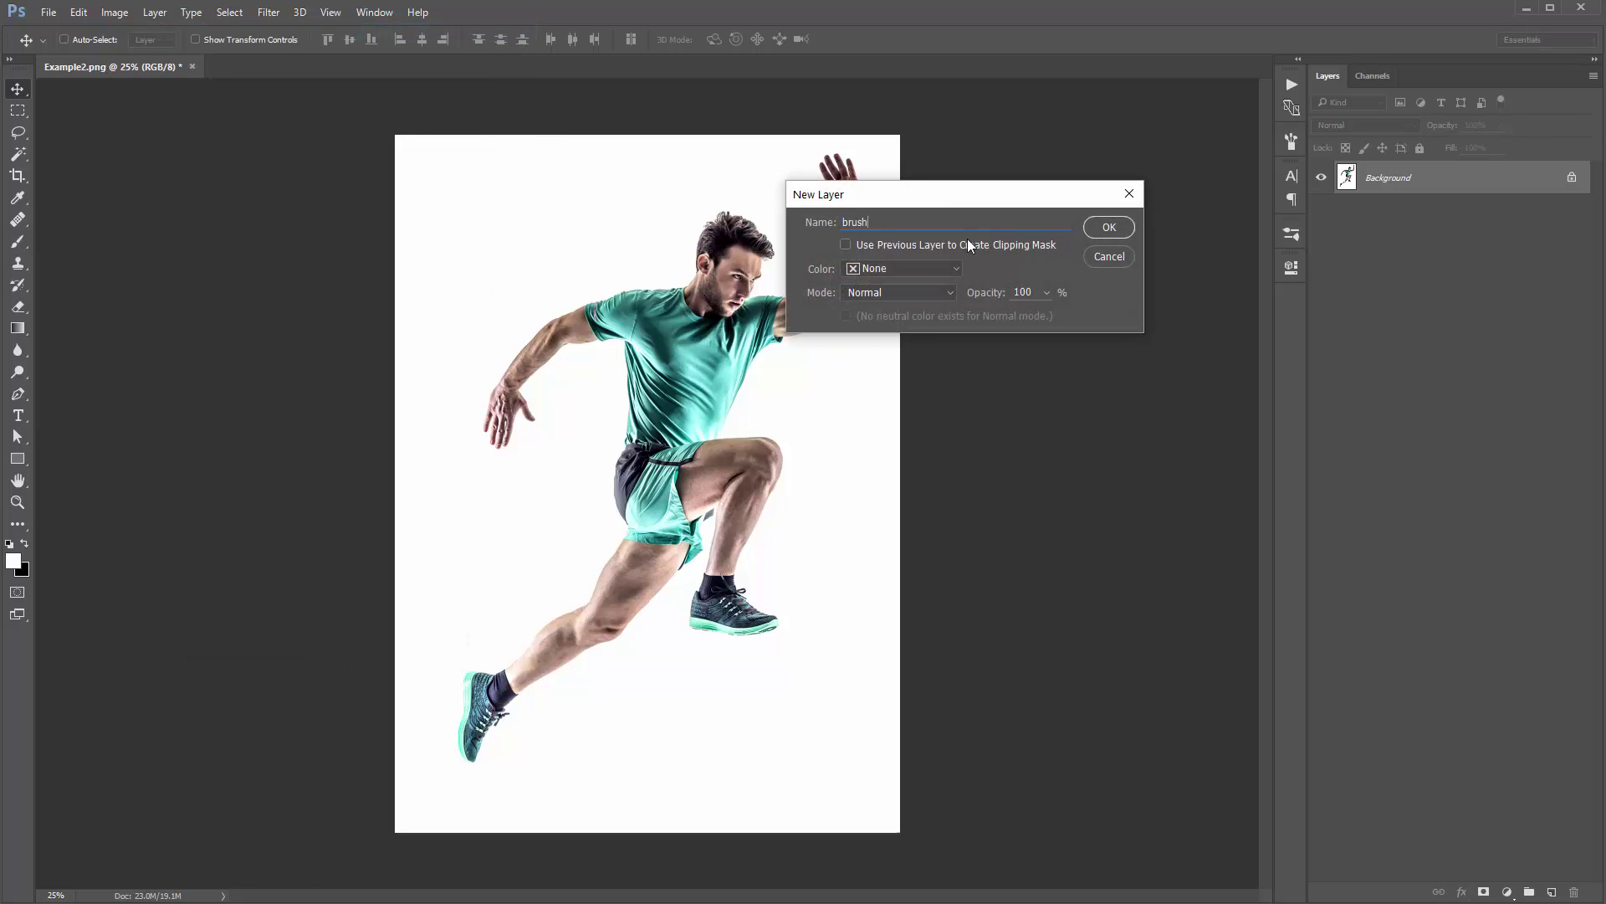
pyautogui.click(1109, 227)
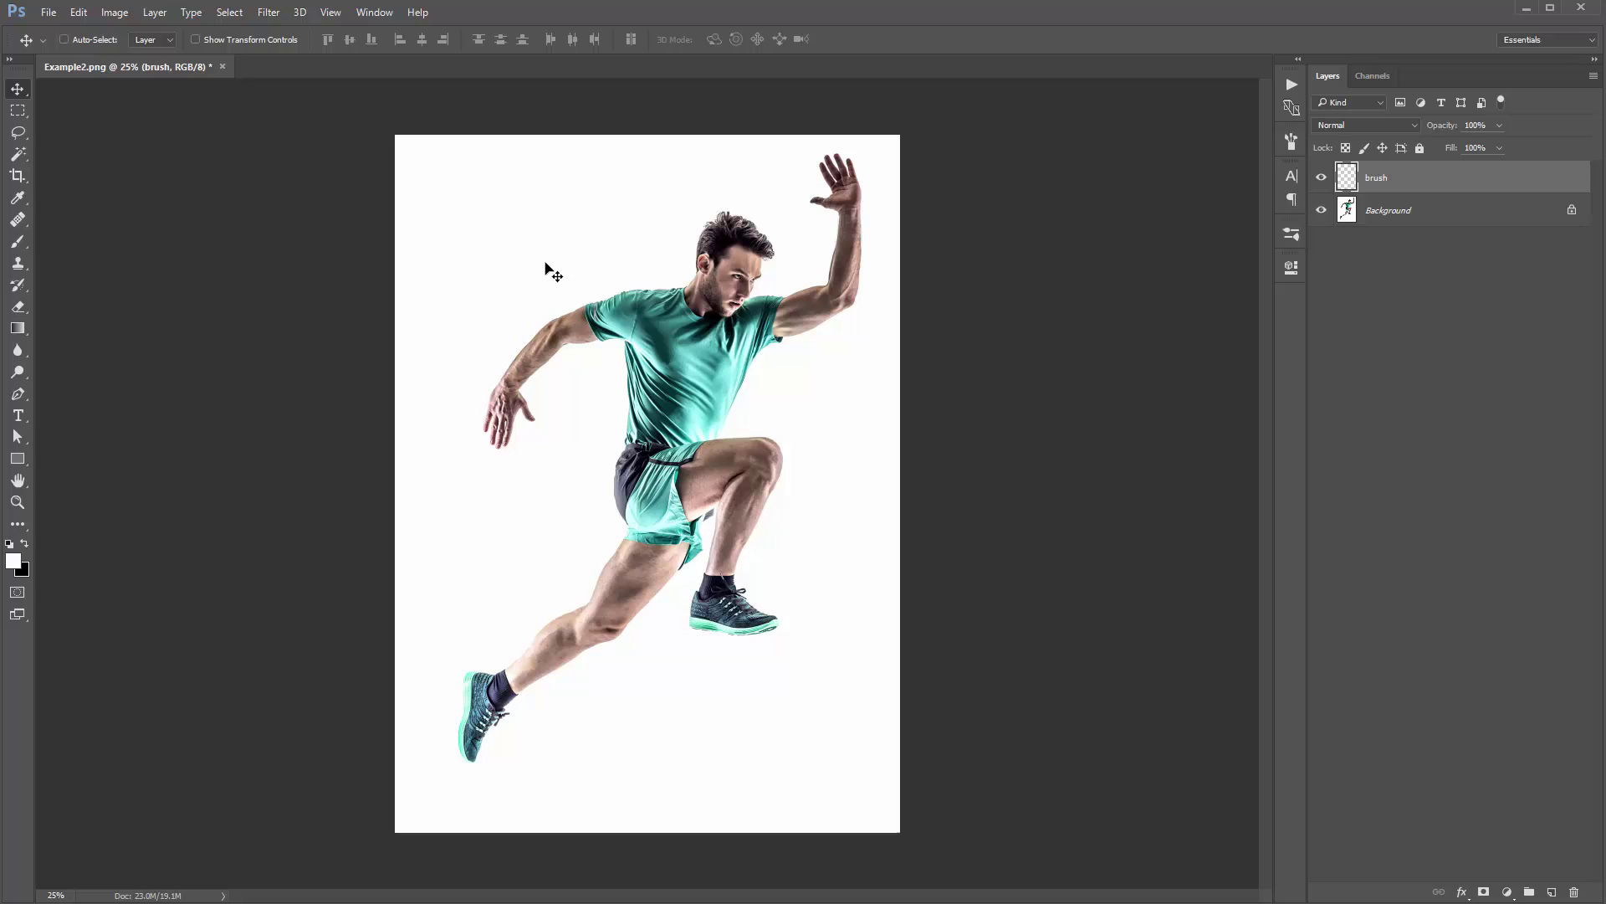
# Step: Select the white background around the athlete with the Magic Wand, using a tolerance of 22 and sampling all layers
pyautogui.press('w')
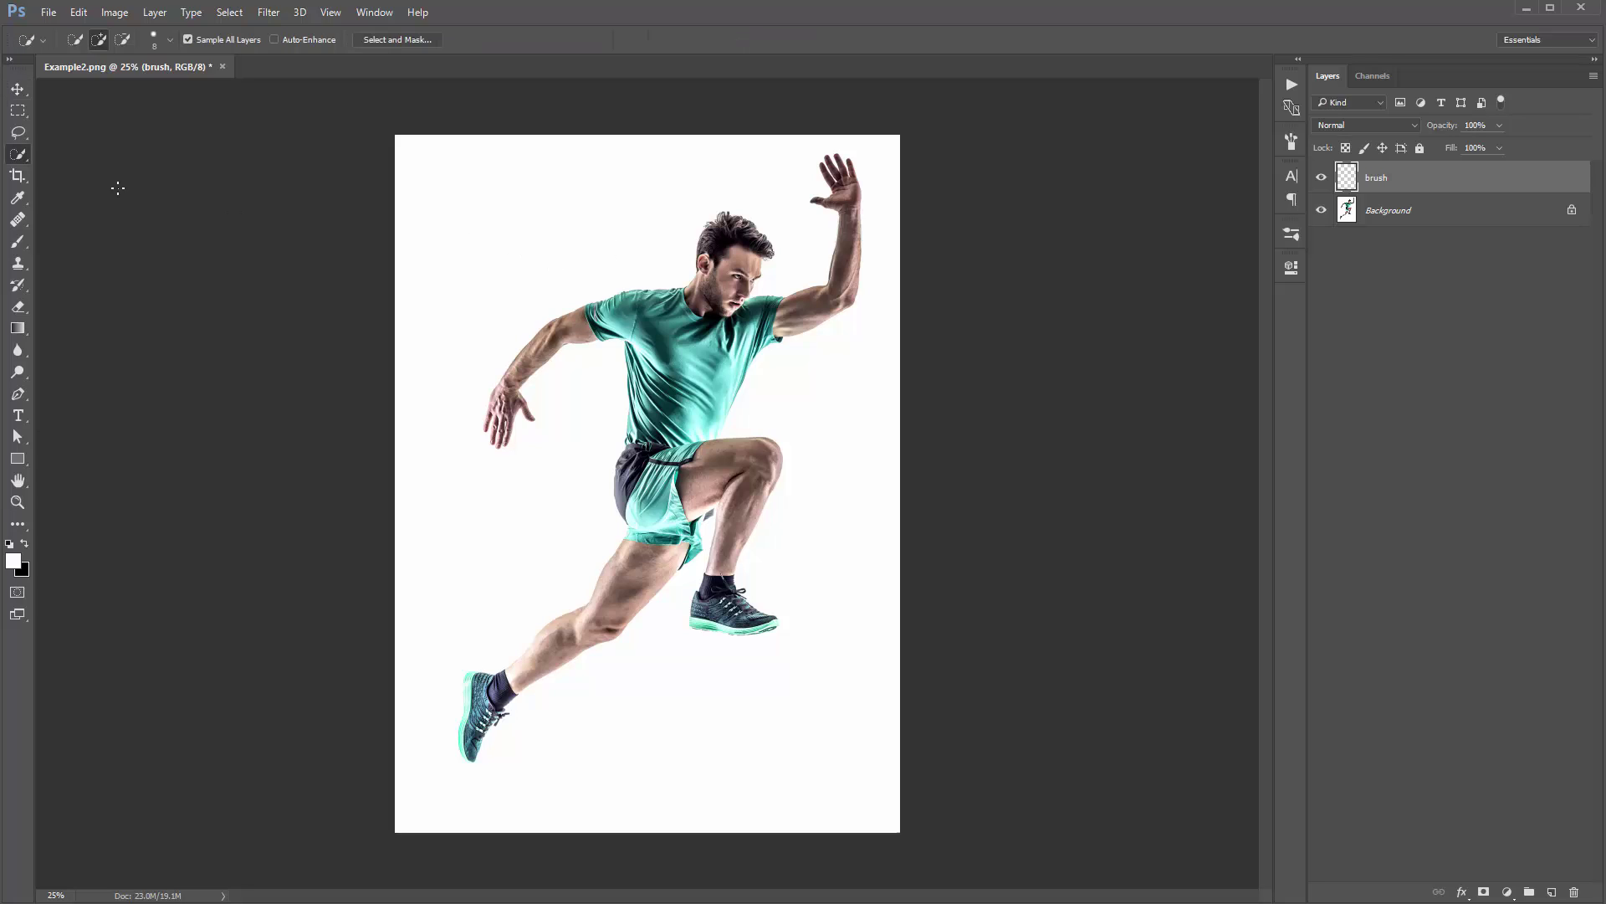
pyautogui.rightClick(27, 152)
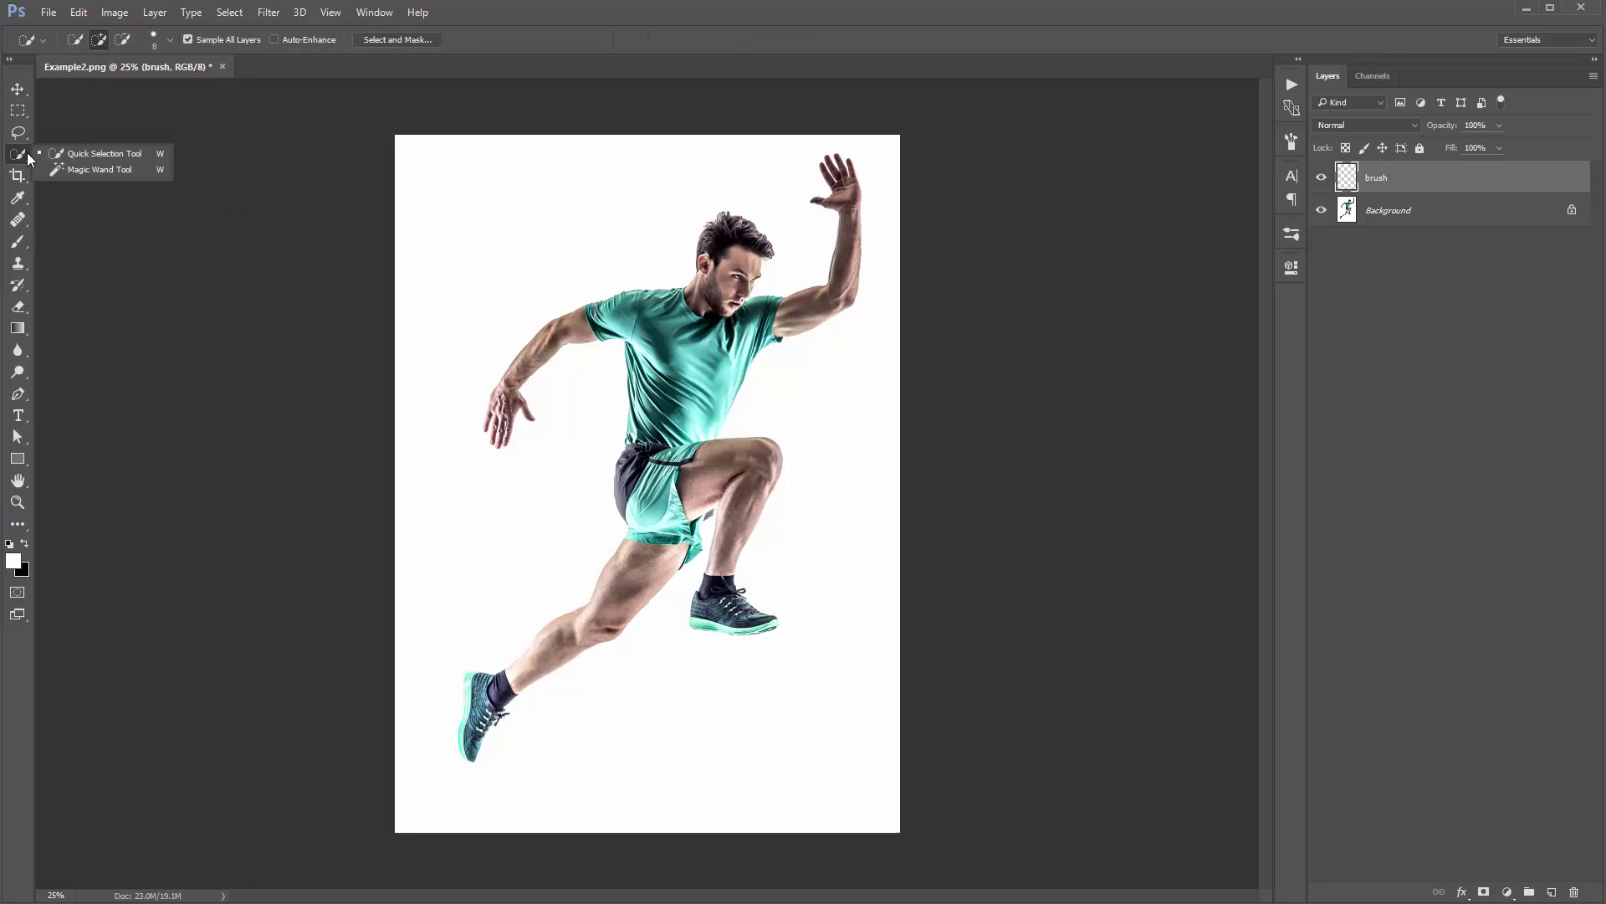
pyautogui.click(130, 170)
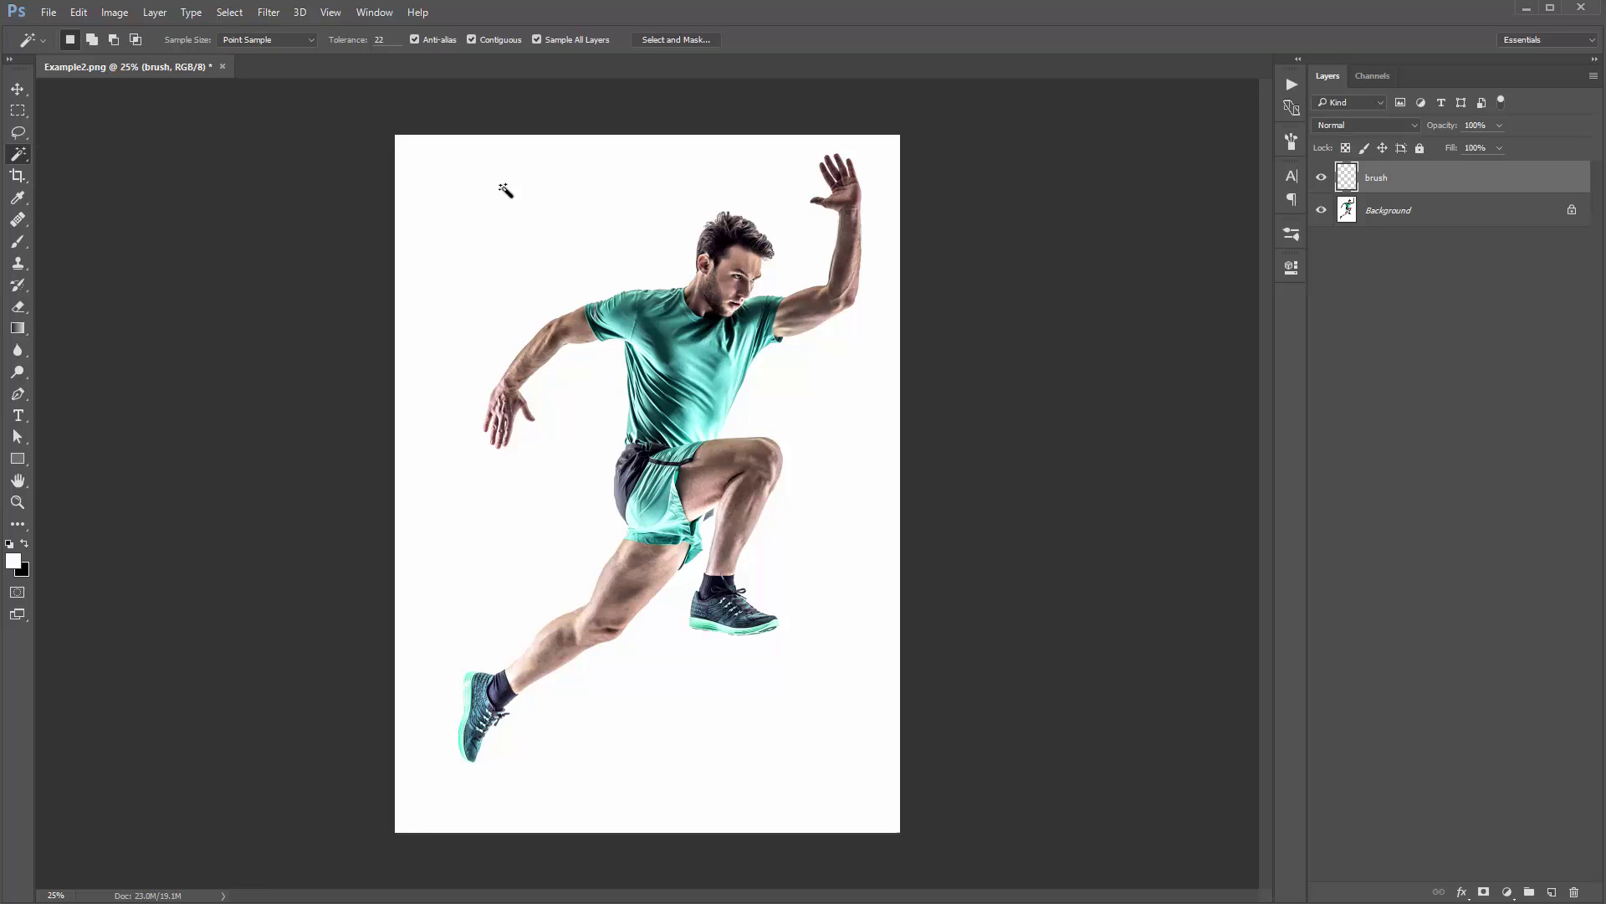
pyautogui.click(544, 254)
pyautogui.press('v')
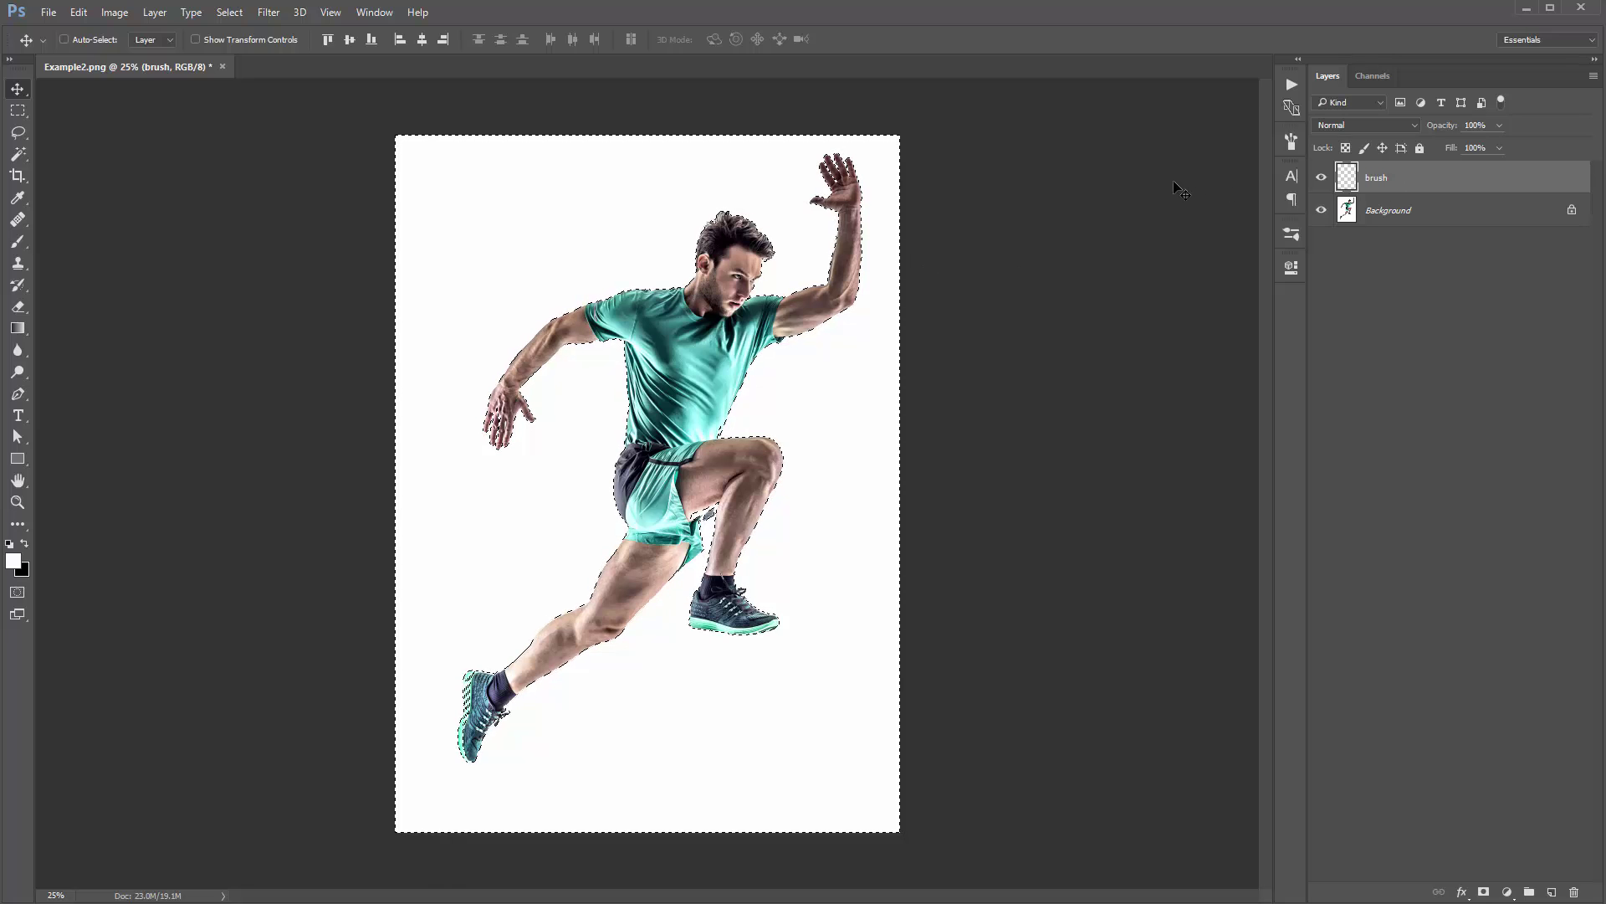
# Step: Try white and black fills in the background selection, switch the foreground color to black, and clear the fills from the brush layer
pyautogui.hotkey('alt', 'BackSpace')
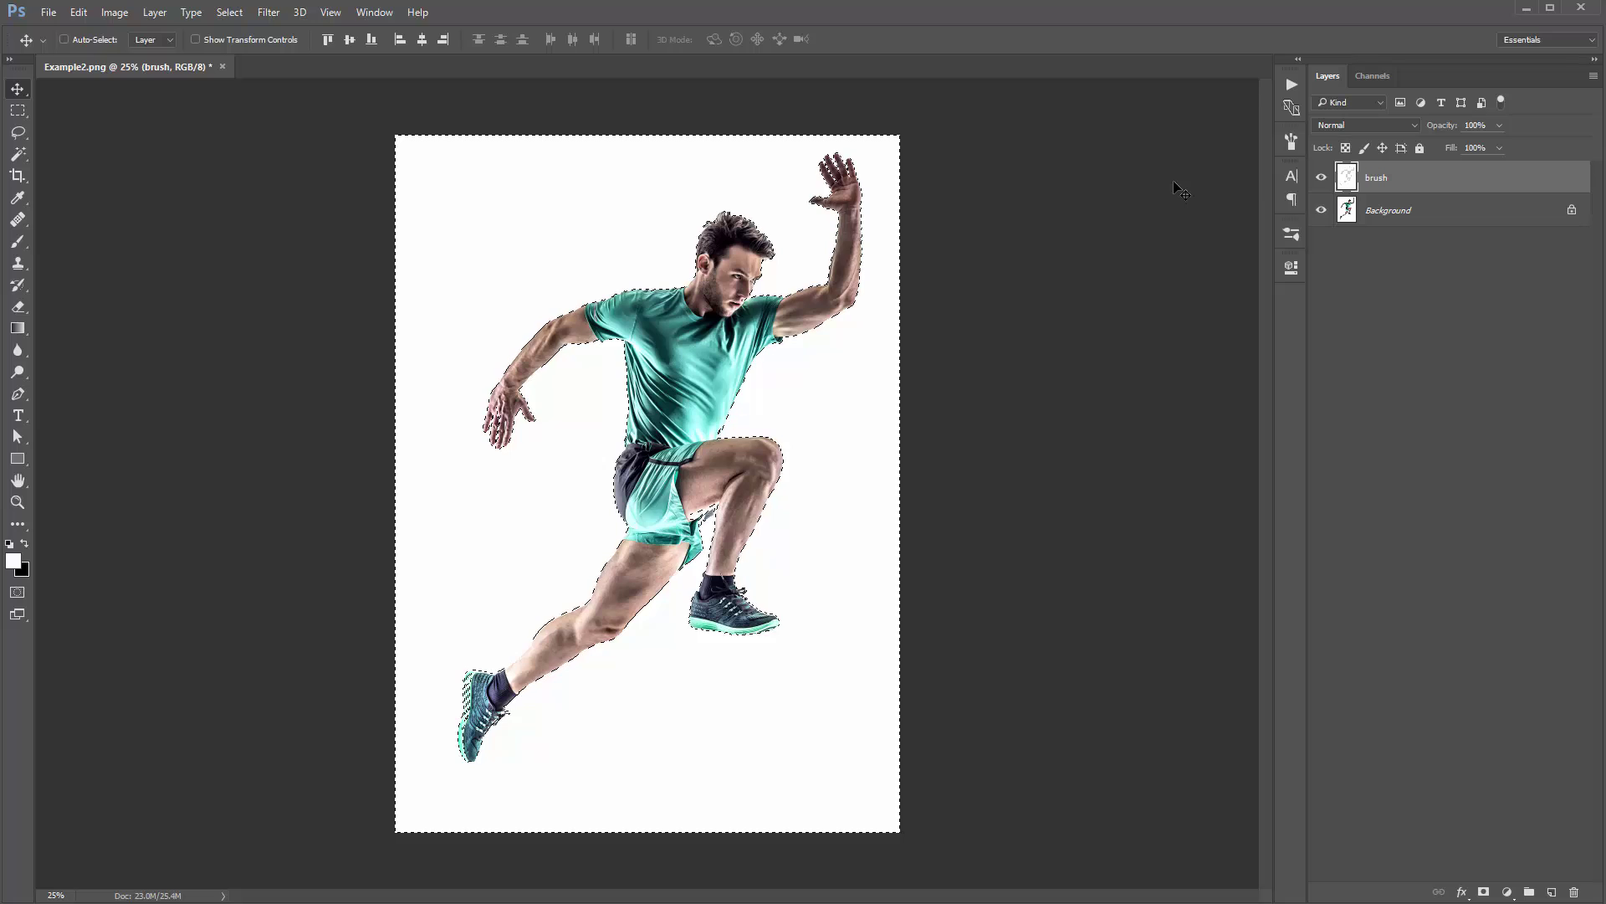
pyautogui.click(24, 544)
pyautogui.hotkey('alt', 'BackSpace')
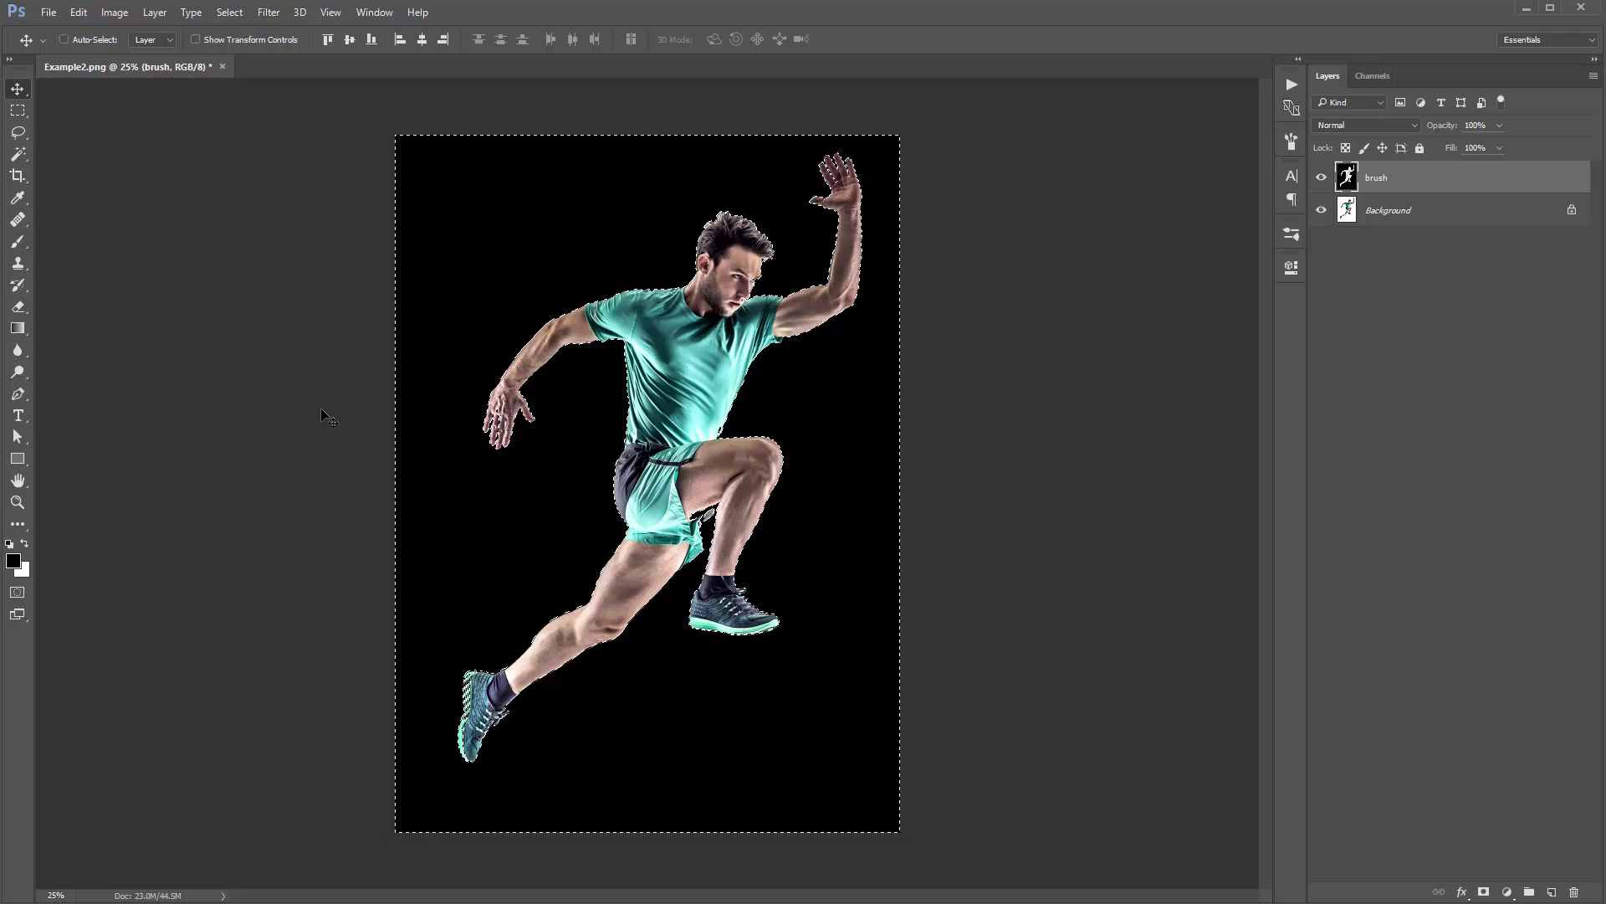
pyautogui.hotkey('ctrl', 'BackSpace')
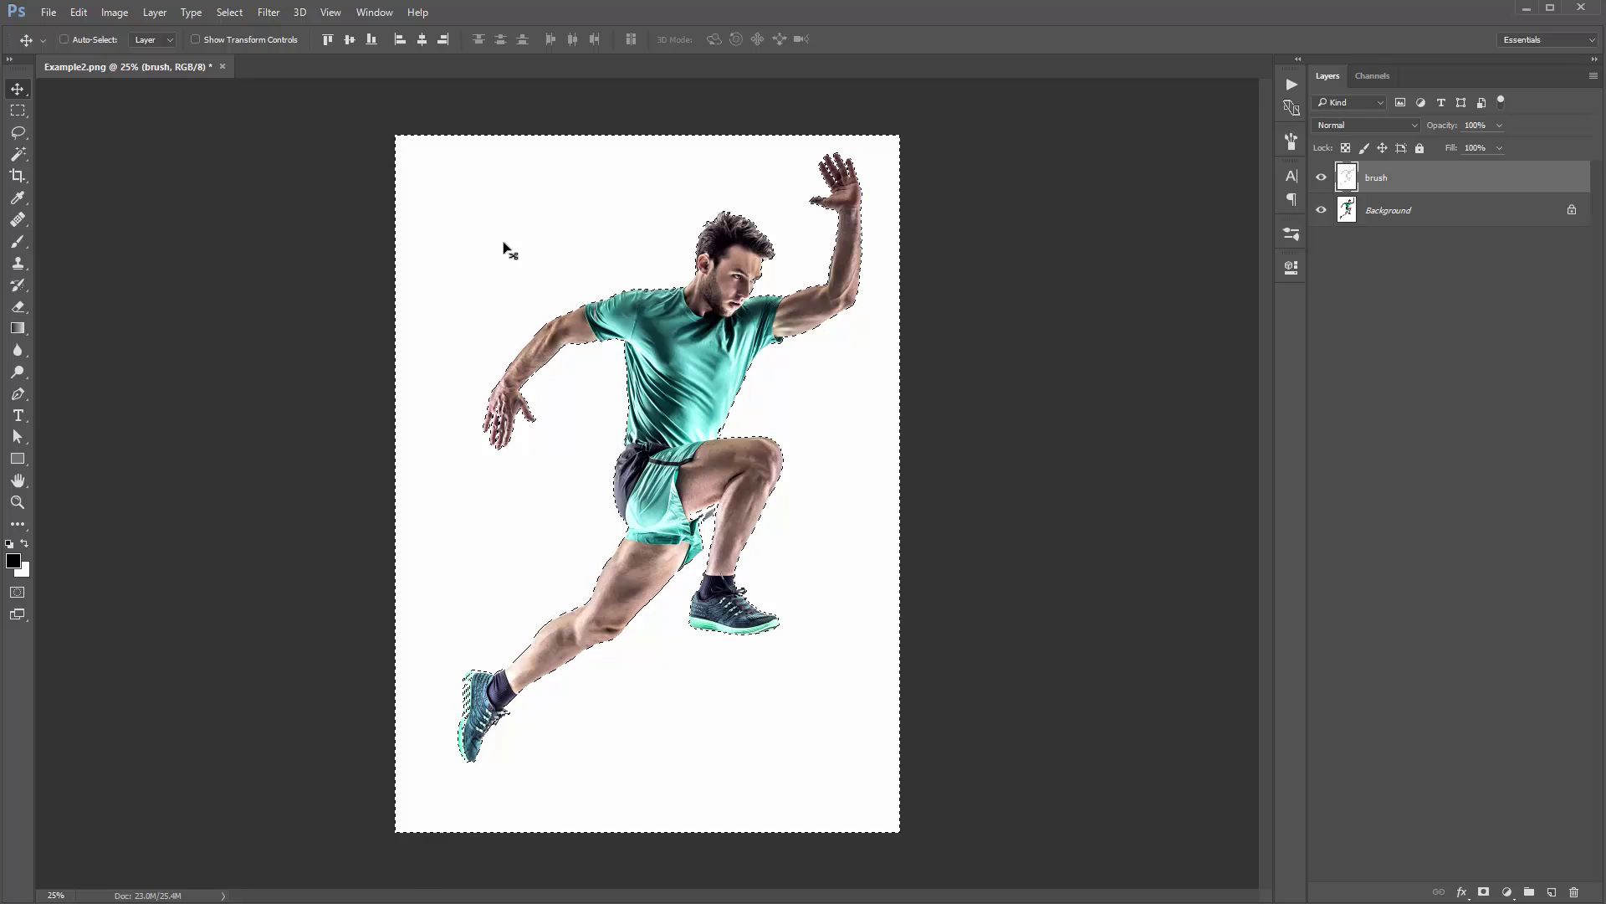
pyautogui.hotkey('ctrl', 'x')
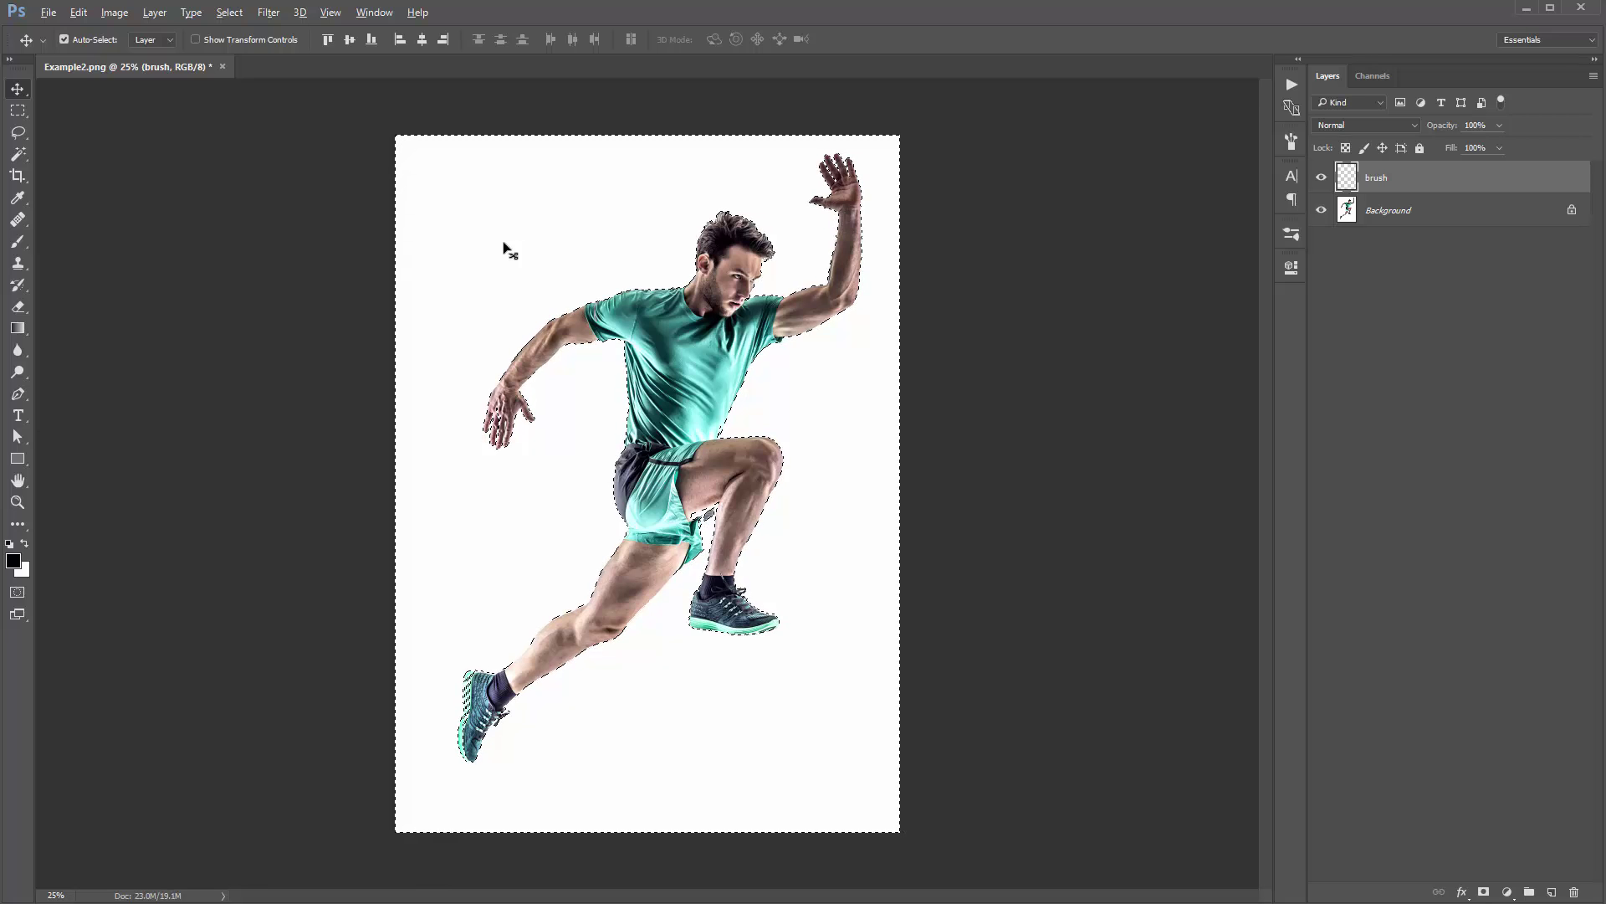
# Step: Invert the selection to cover the athlete, fill it with black on the brush layer, and deselect
pyautogui.hotkey('ctrl', 'd')
pyautogui.hotkey('ctrl', 'shift', 'd')
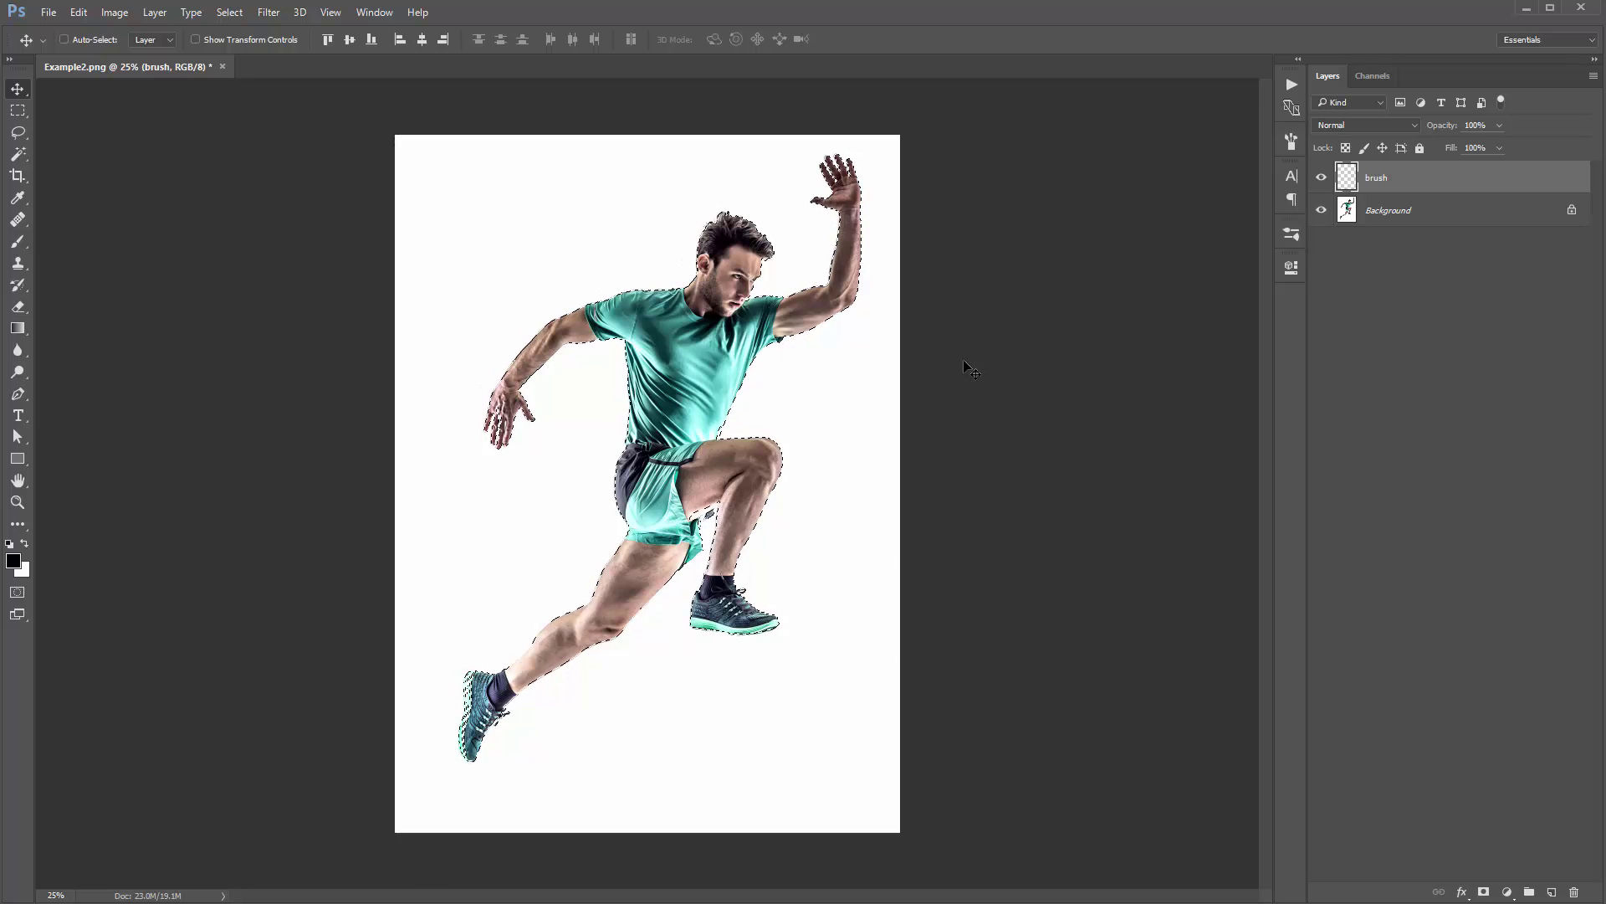
pyautogui.hotkey('alt', 'BackSpace')
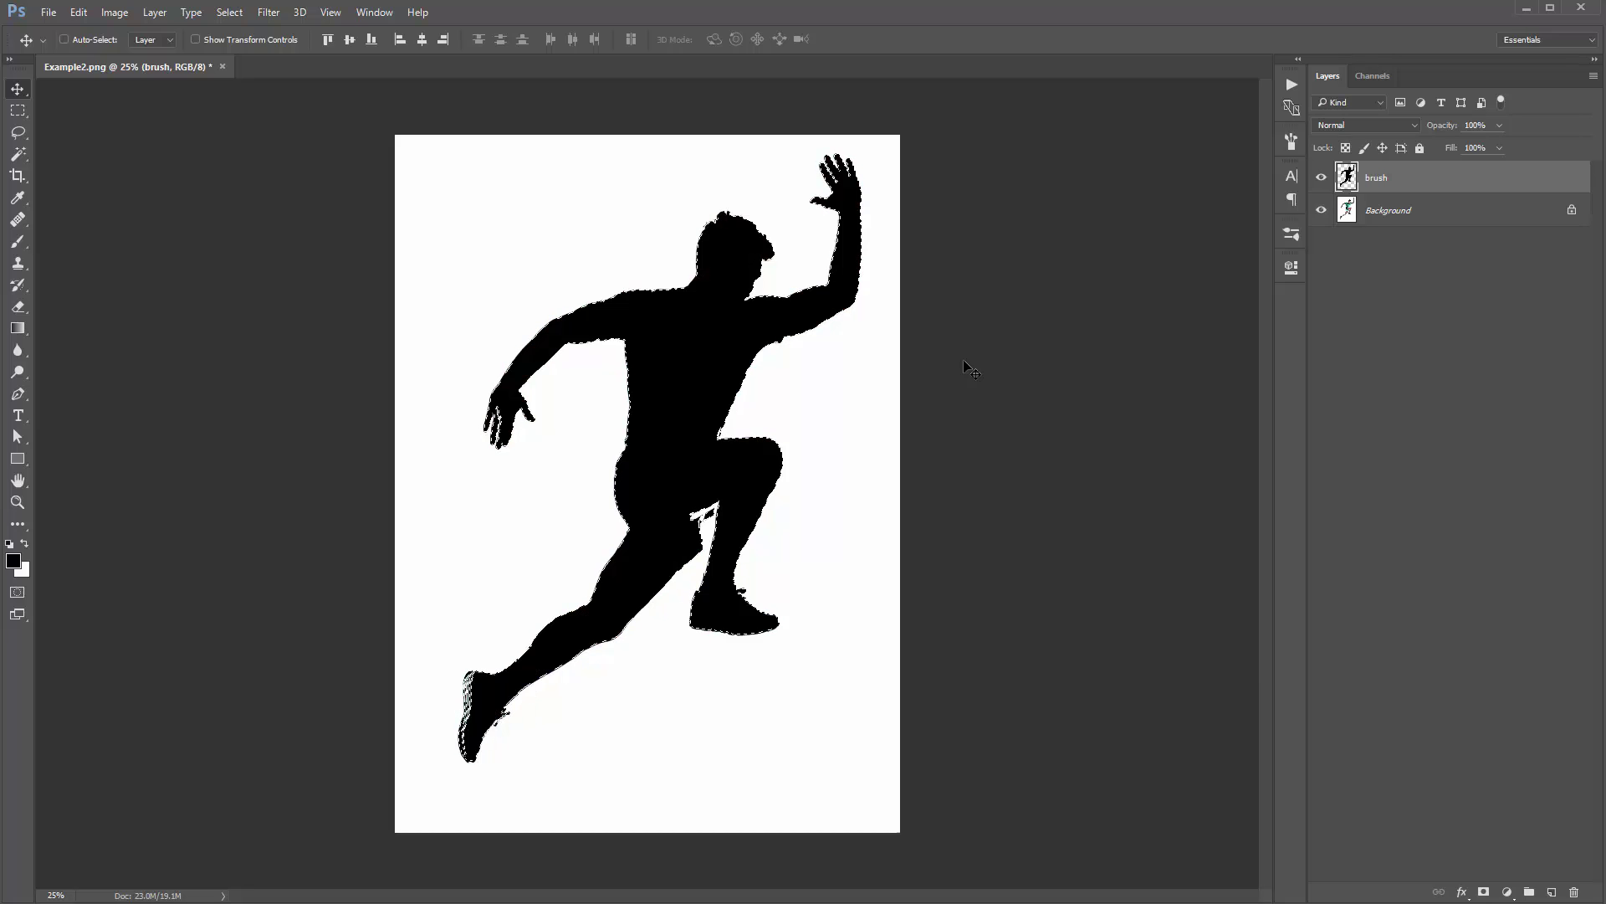
pyautogui.hotkey('ctrl', 'd')
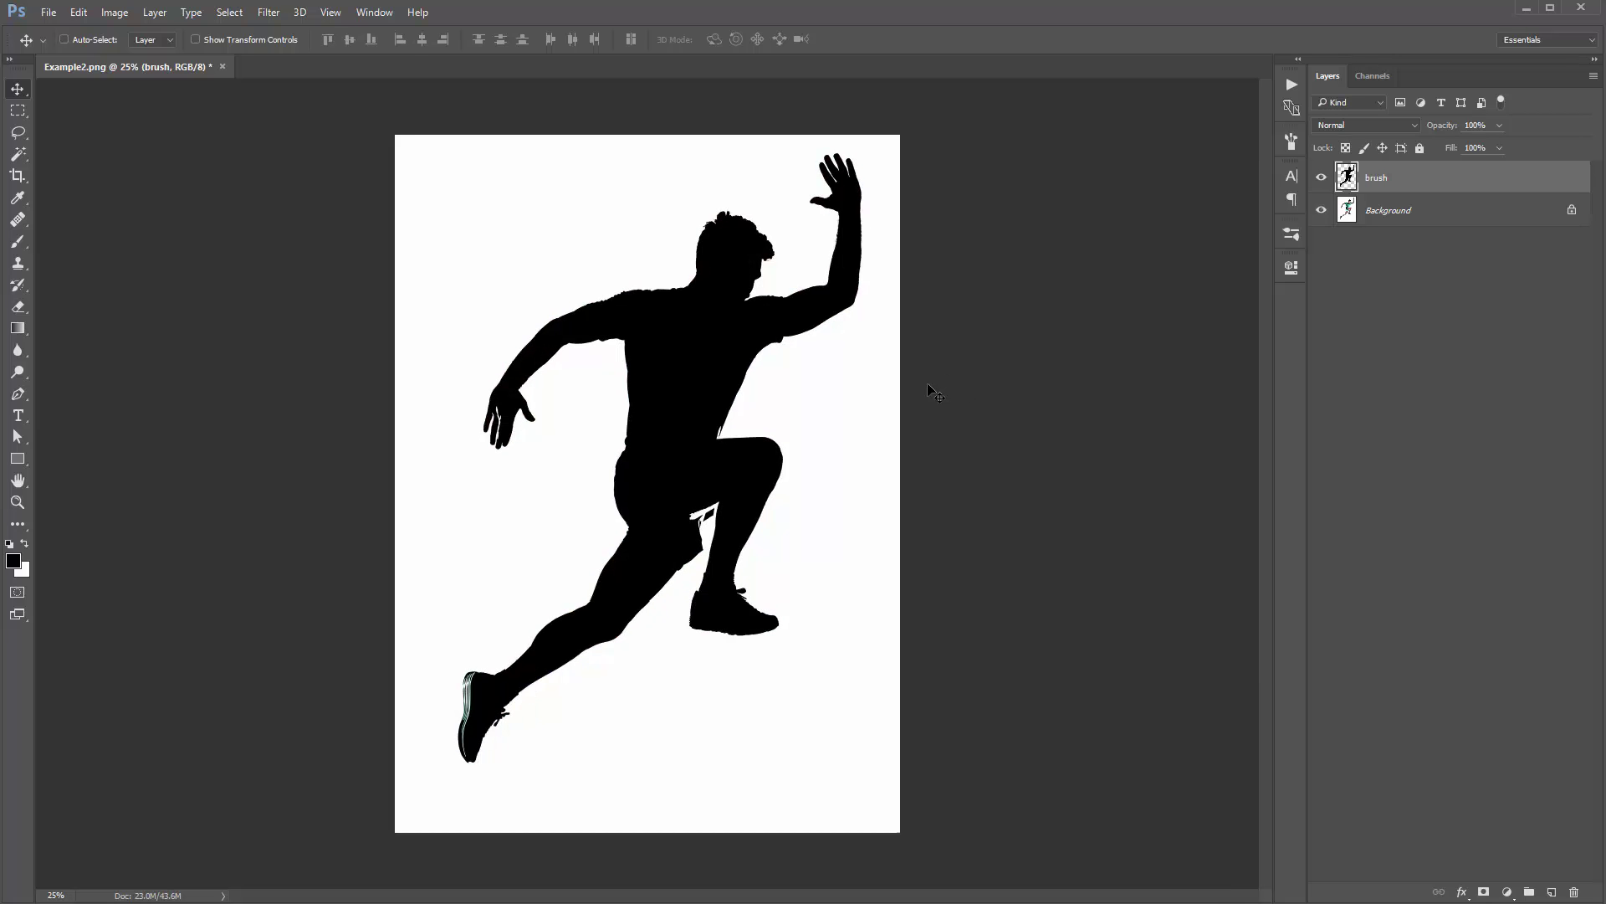
# Step: Outline the white gap beneath the raised thigh with the Pen tool, convert the path to a selection, and fill it with black
pyautogui.hotkey('ctrl', '+')
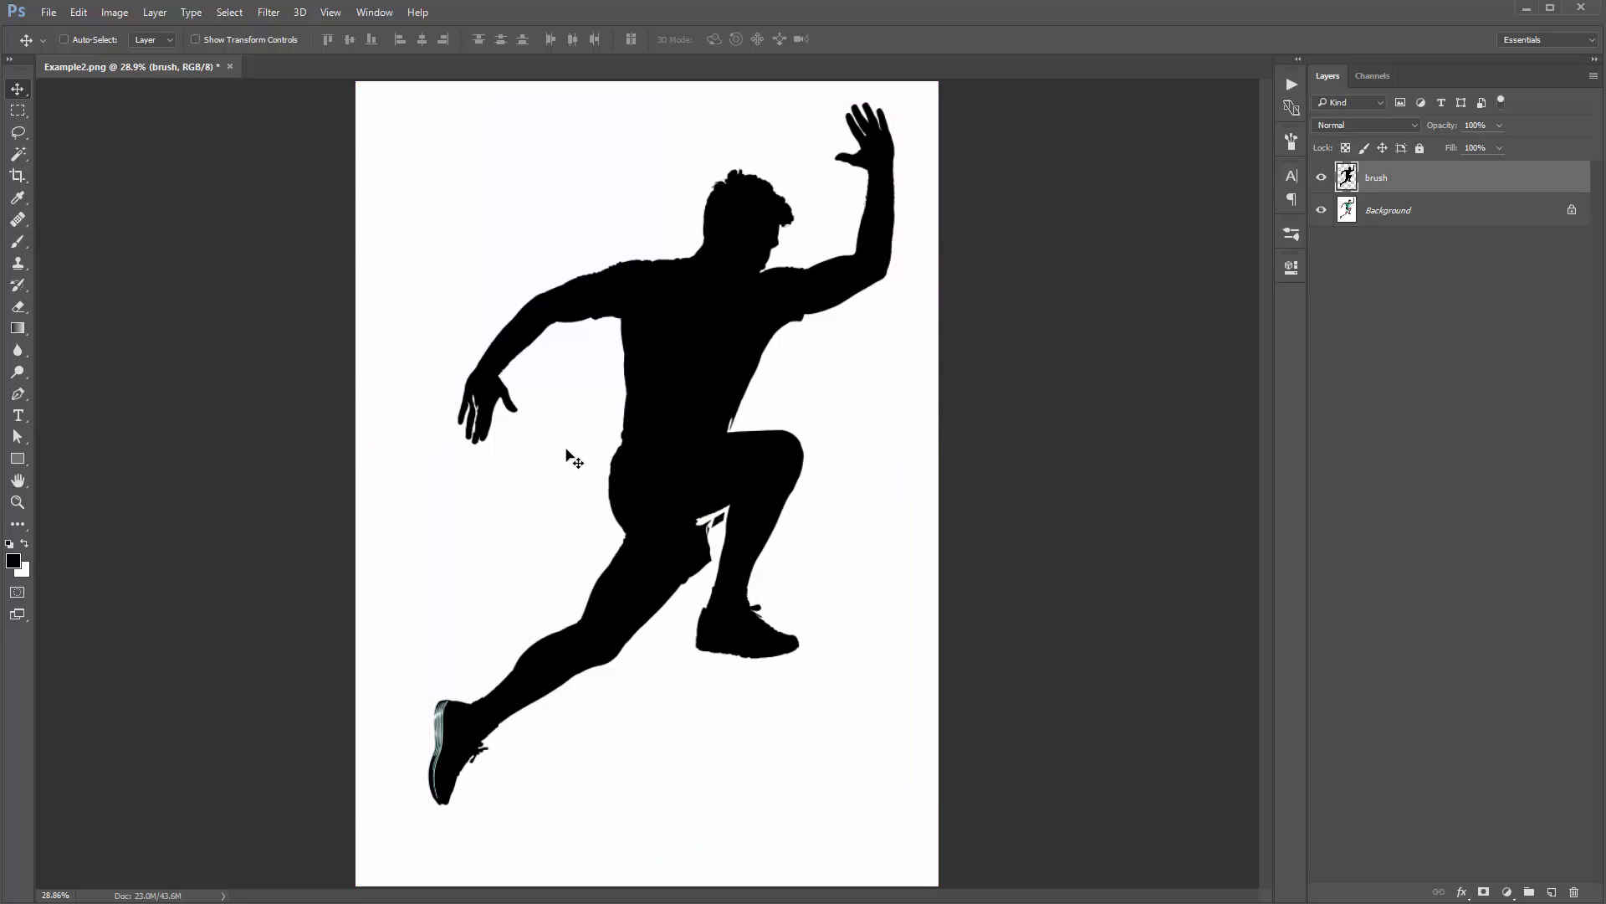
pyautogui.press('p')
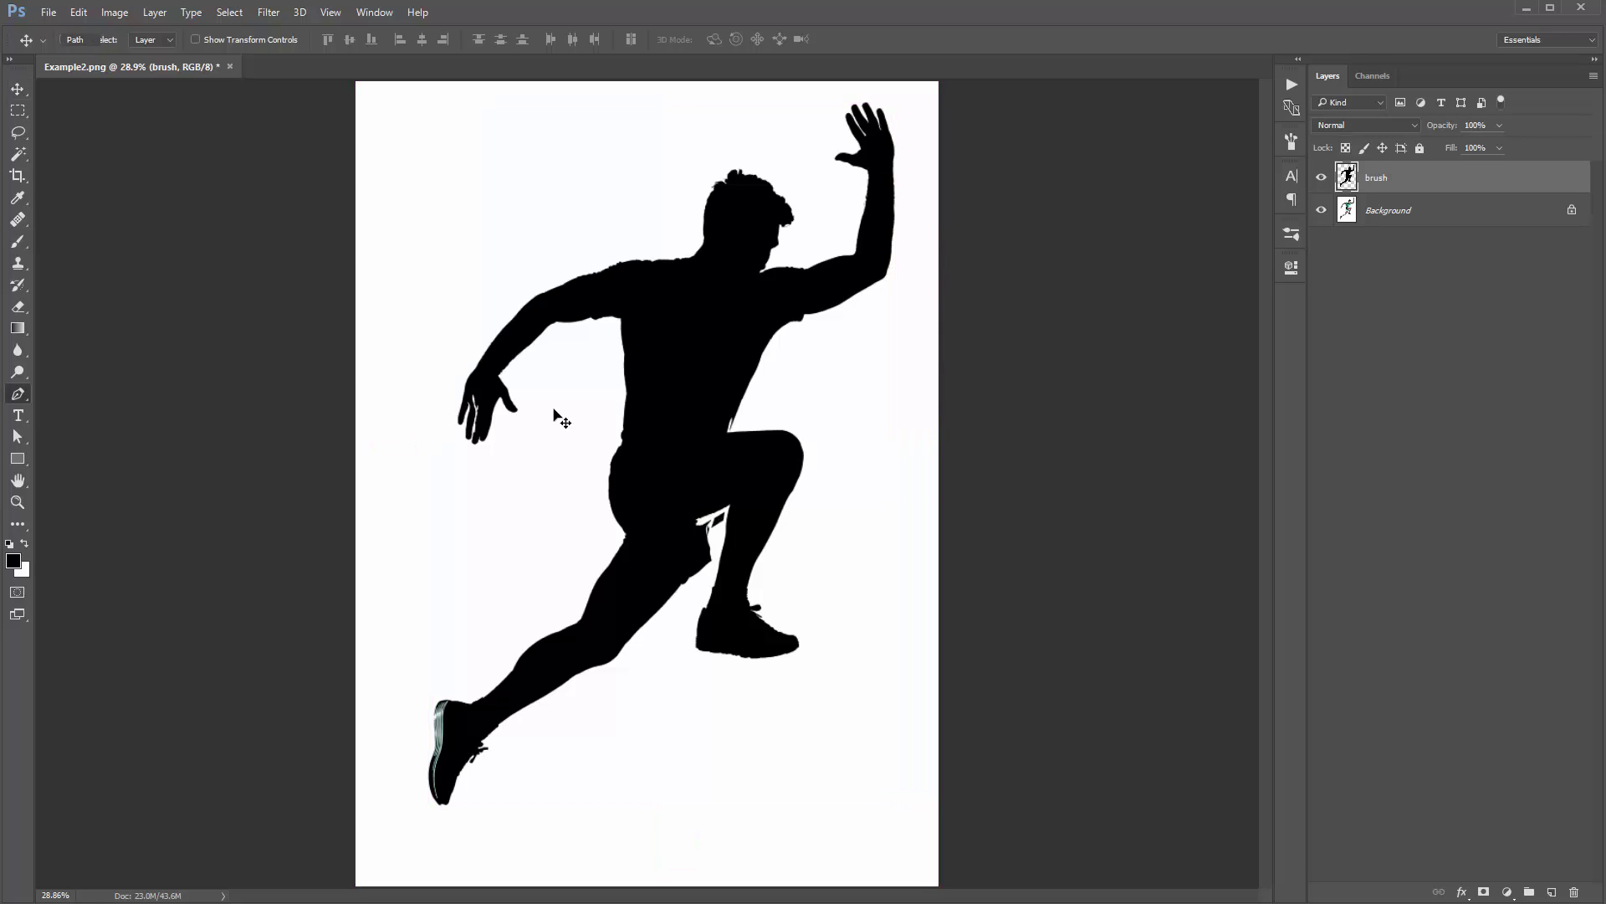
pyautogui.click(706, 536)
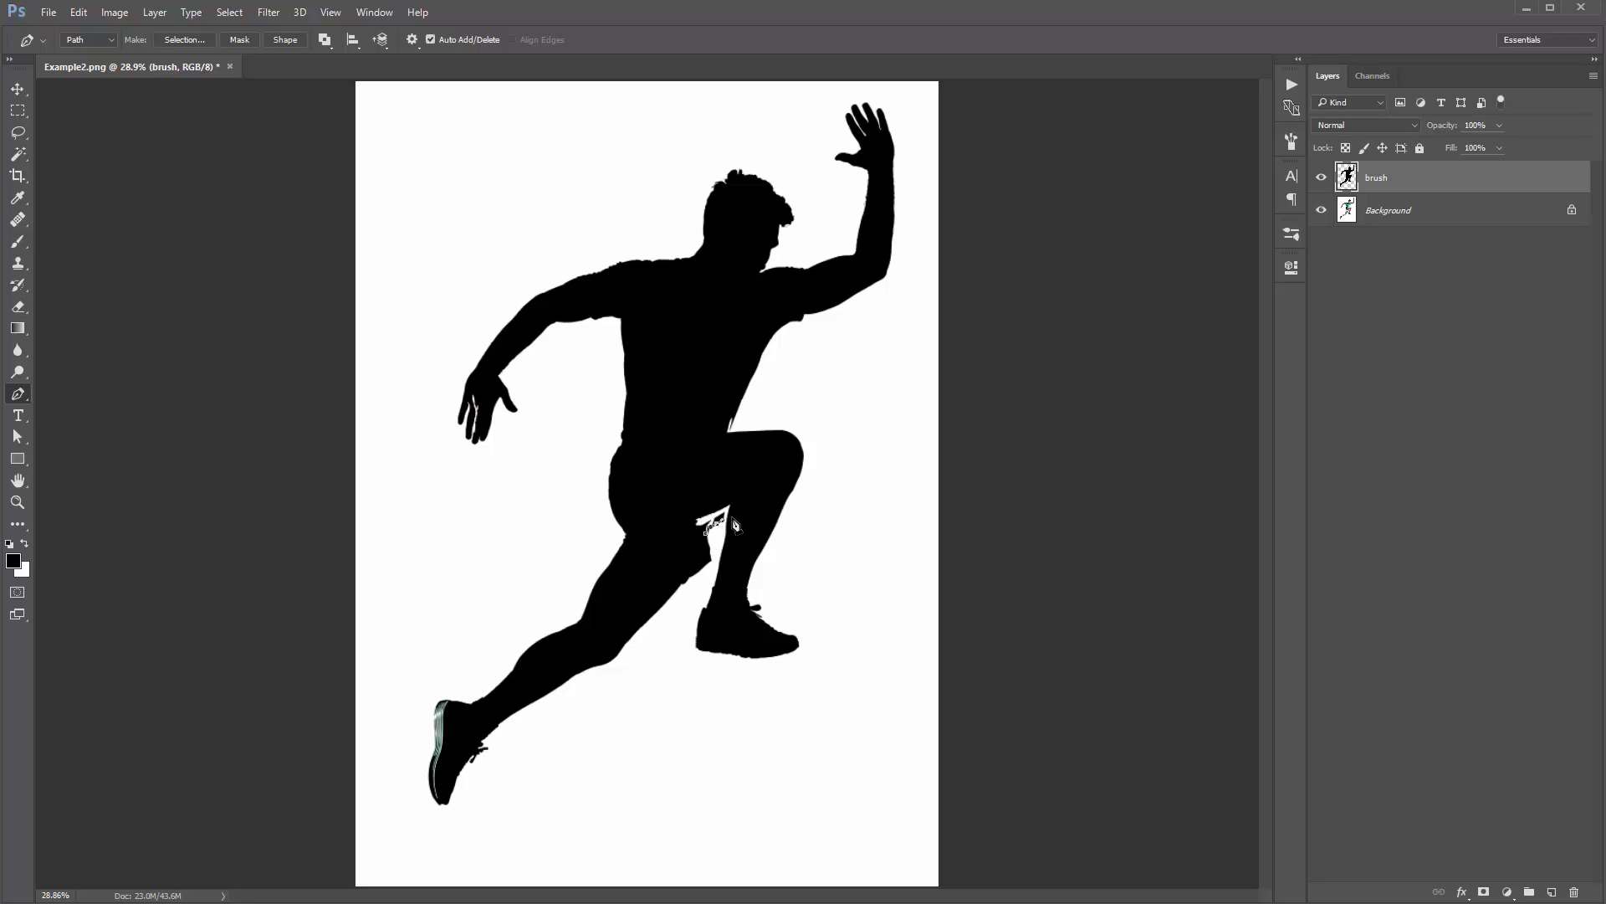
pyautogui.moveTo(731, 495)
pyautogui.mouseDown()
pyautogui.moveTo(712, 484)
pyautogui.moveTo(670, 507)
pyautogui.mouseUp()
pyautogui.moveTo(668, 529); pyautogui.dragTo(694, 538)
pyautogui.click(706, 533)
pyautogui.hotkey('ctrl', 'Return')
pyautogui.press('v')
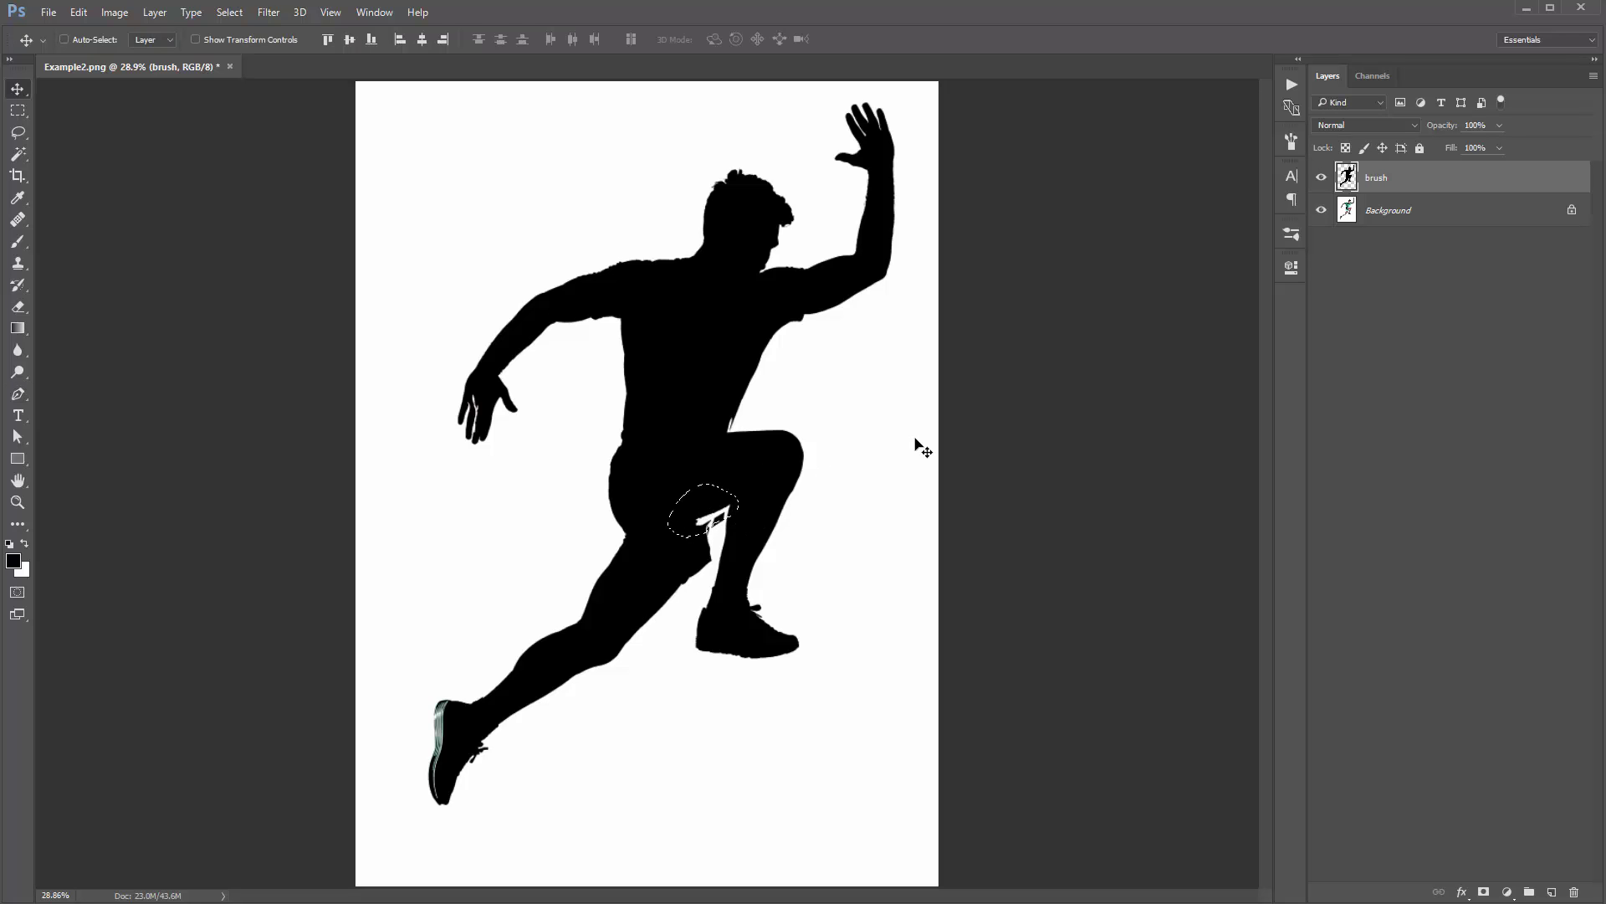
pyautogui.hotkey('alt', 'BackSpace')
pyautogui.hotkey('ctrl', 'd')
# Step: Outline the white gap in the lowered hand with the Pen tool, convert the path to a selection, and fill it with black
pyautogui.press('p')
pyautogui.click(476, 416)
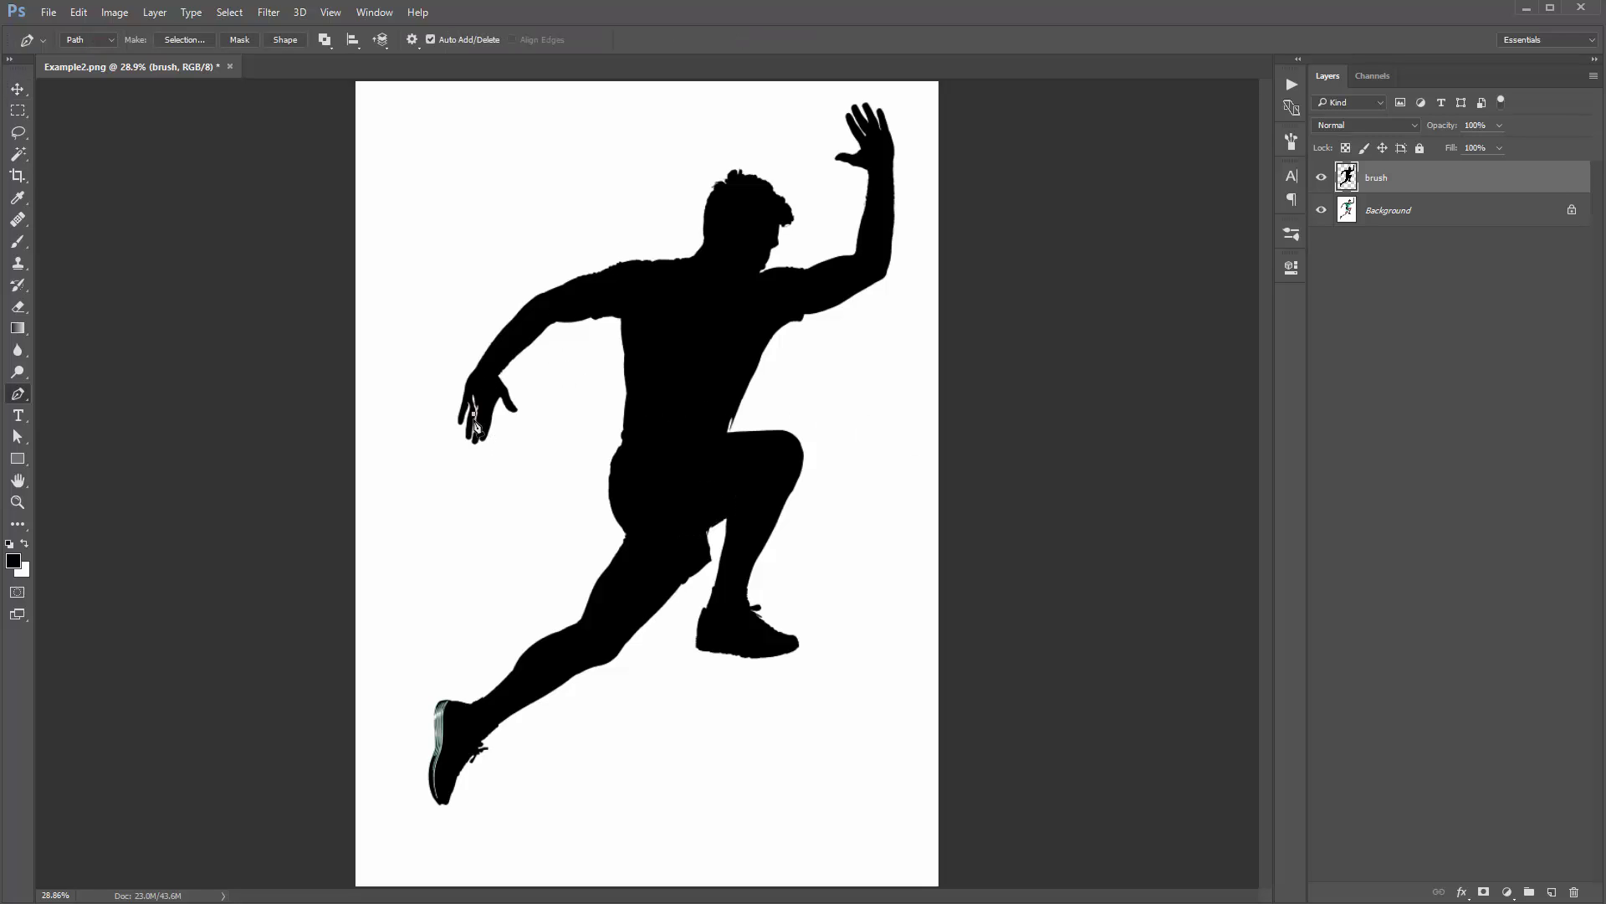
pyautogui.click(481, 392)
pyautogui.press('z')
pyautogui.moveTo(548, 400); pyautogui.dragTo(550, 399)
pyautogui.press('p')
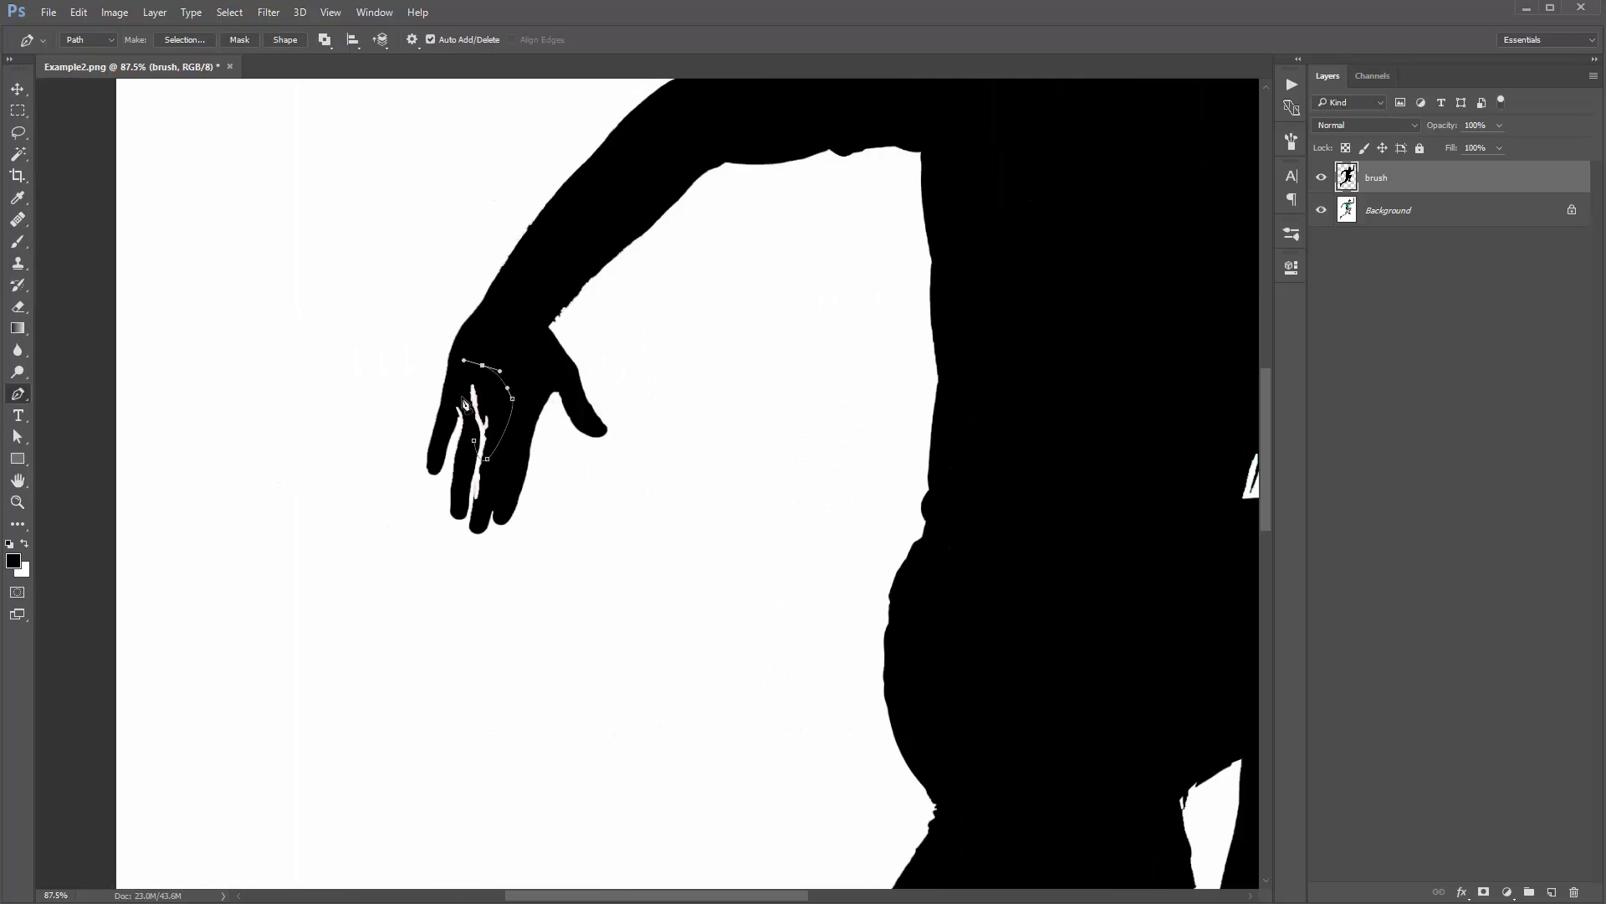
pyautogui.click(464, 397)
pyautogui.click(474, 440)
pyautogui.hotkey('ctrl', 'Return')
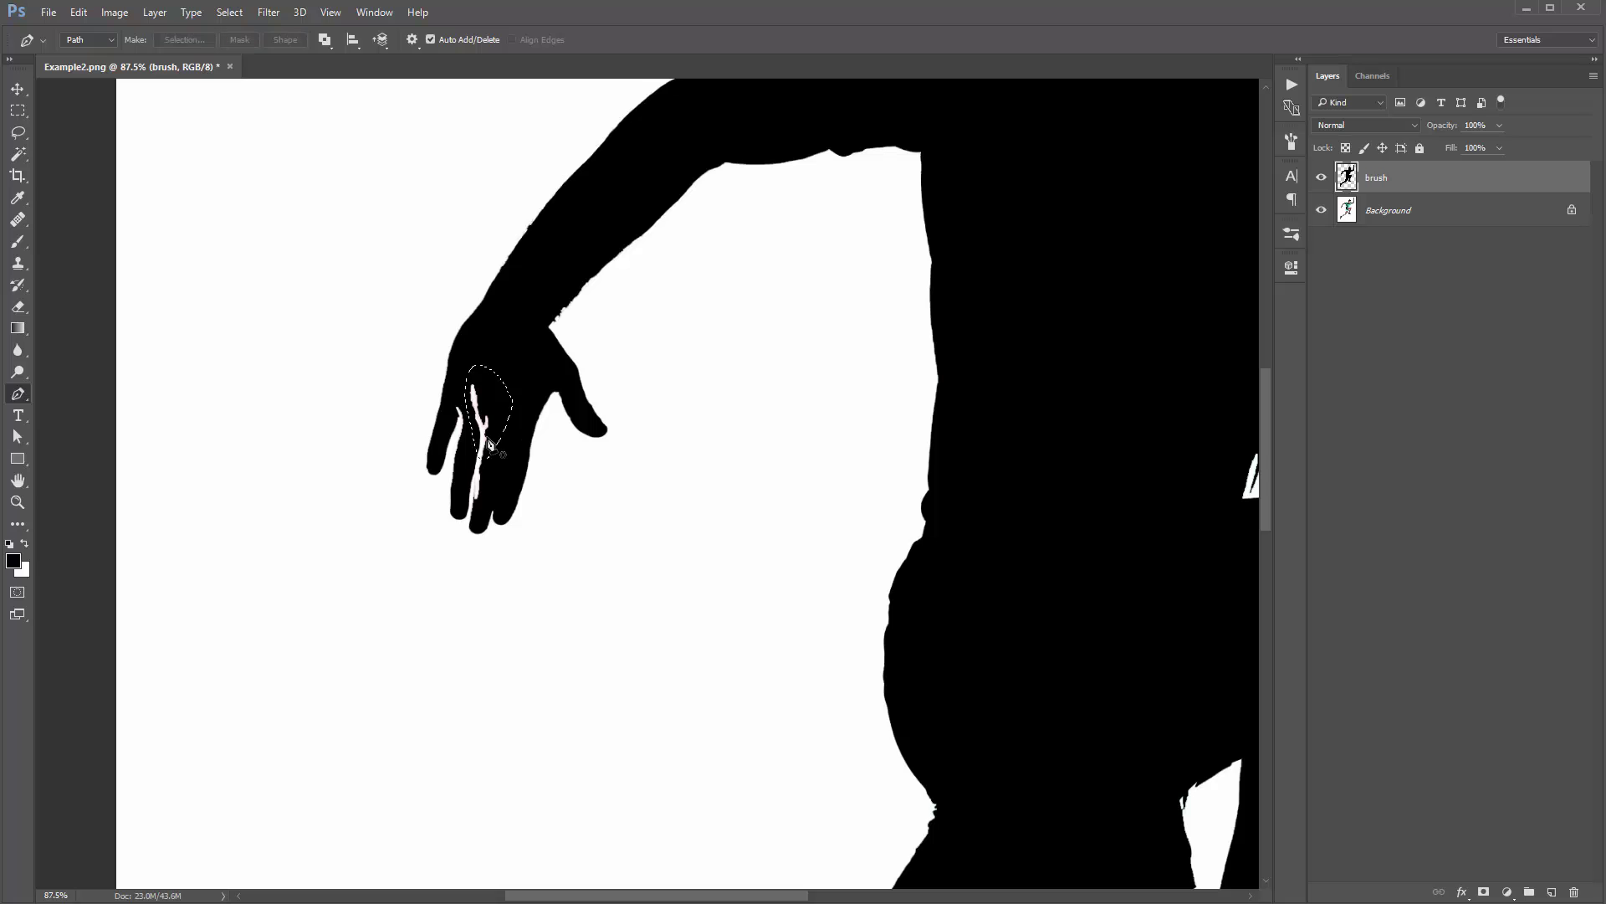
pyautogui.hotkey('alt', 'BackSpace')
pyautogui.hotkey('ctrl', 'd')
pyautogui.press('v')
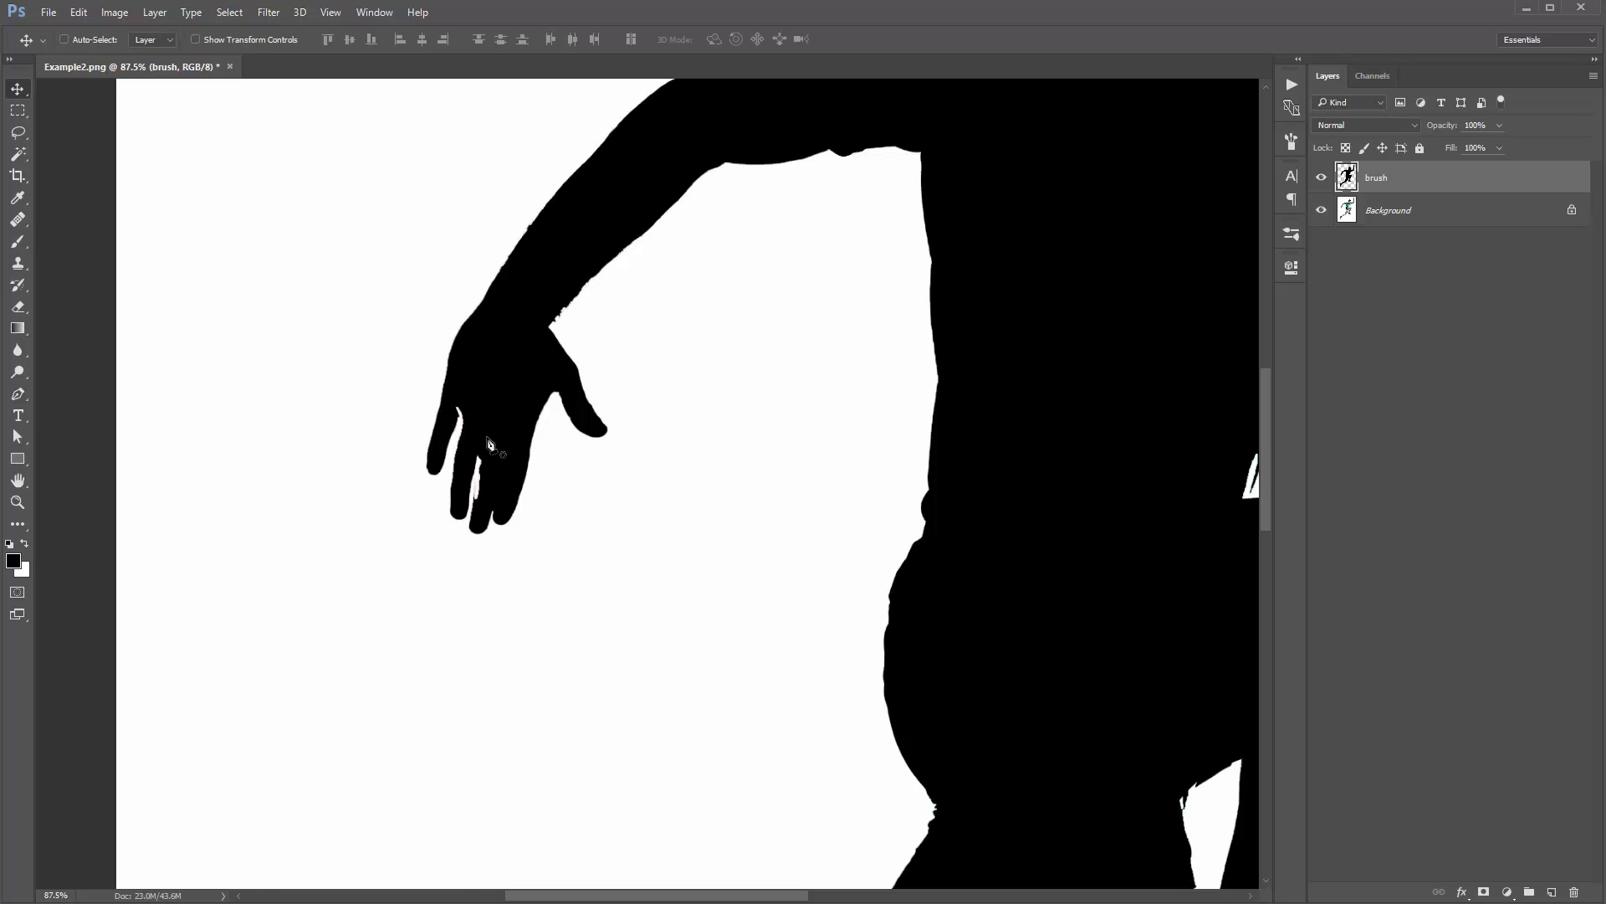
pyautogui.hotkey('ctrl', '0')
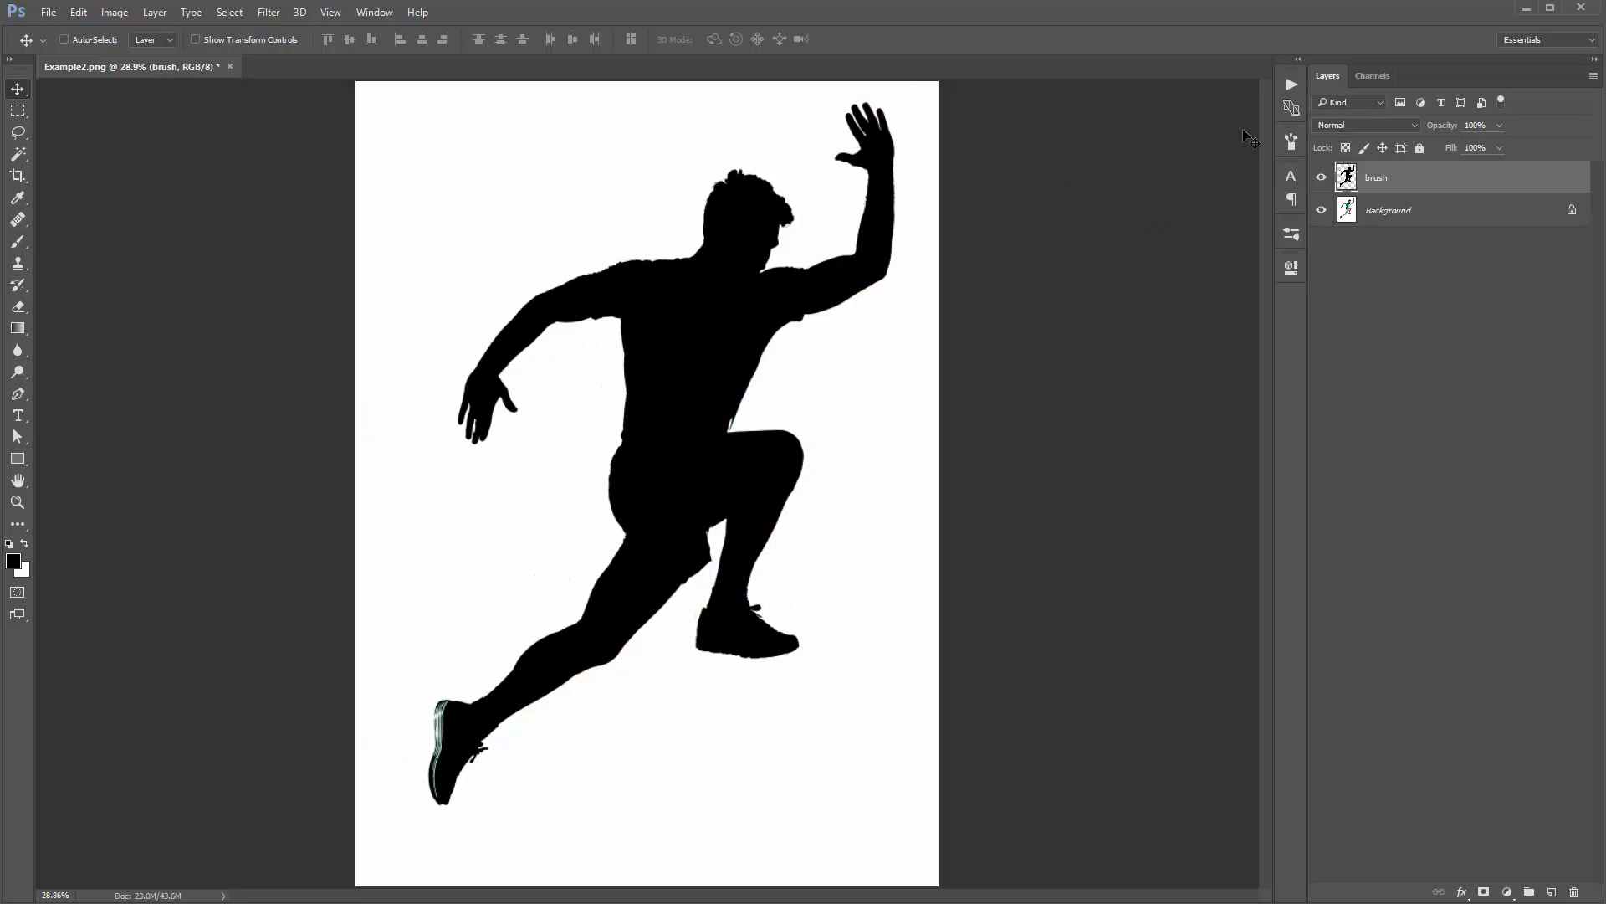
# Step: Play the Sketch - Shadow Angle DOWN action and dismiss its brushing instructions
pyautogui.click(1293, 86)
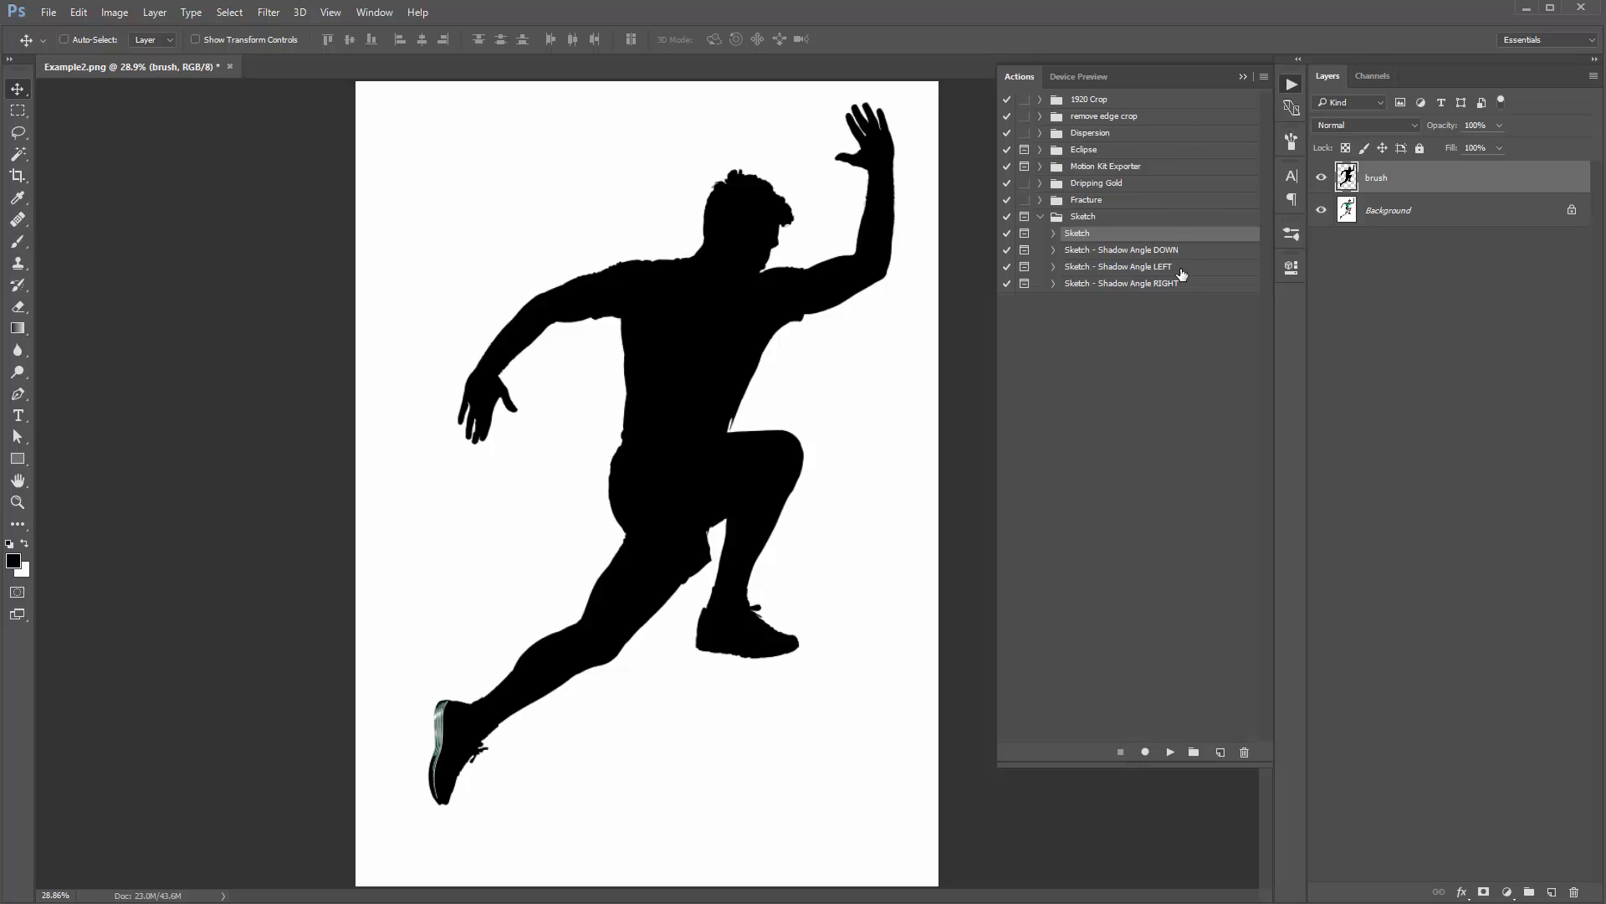
pyautogui.click(1138, 249)
pyautogui.keyDown('shift'); pyautogui.click(1181, 284); pyautogui.keyUp('shift')
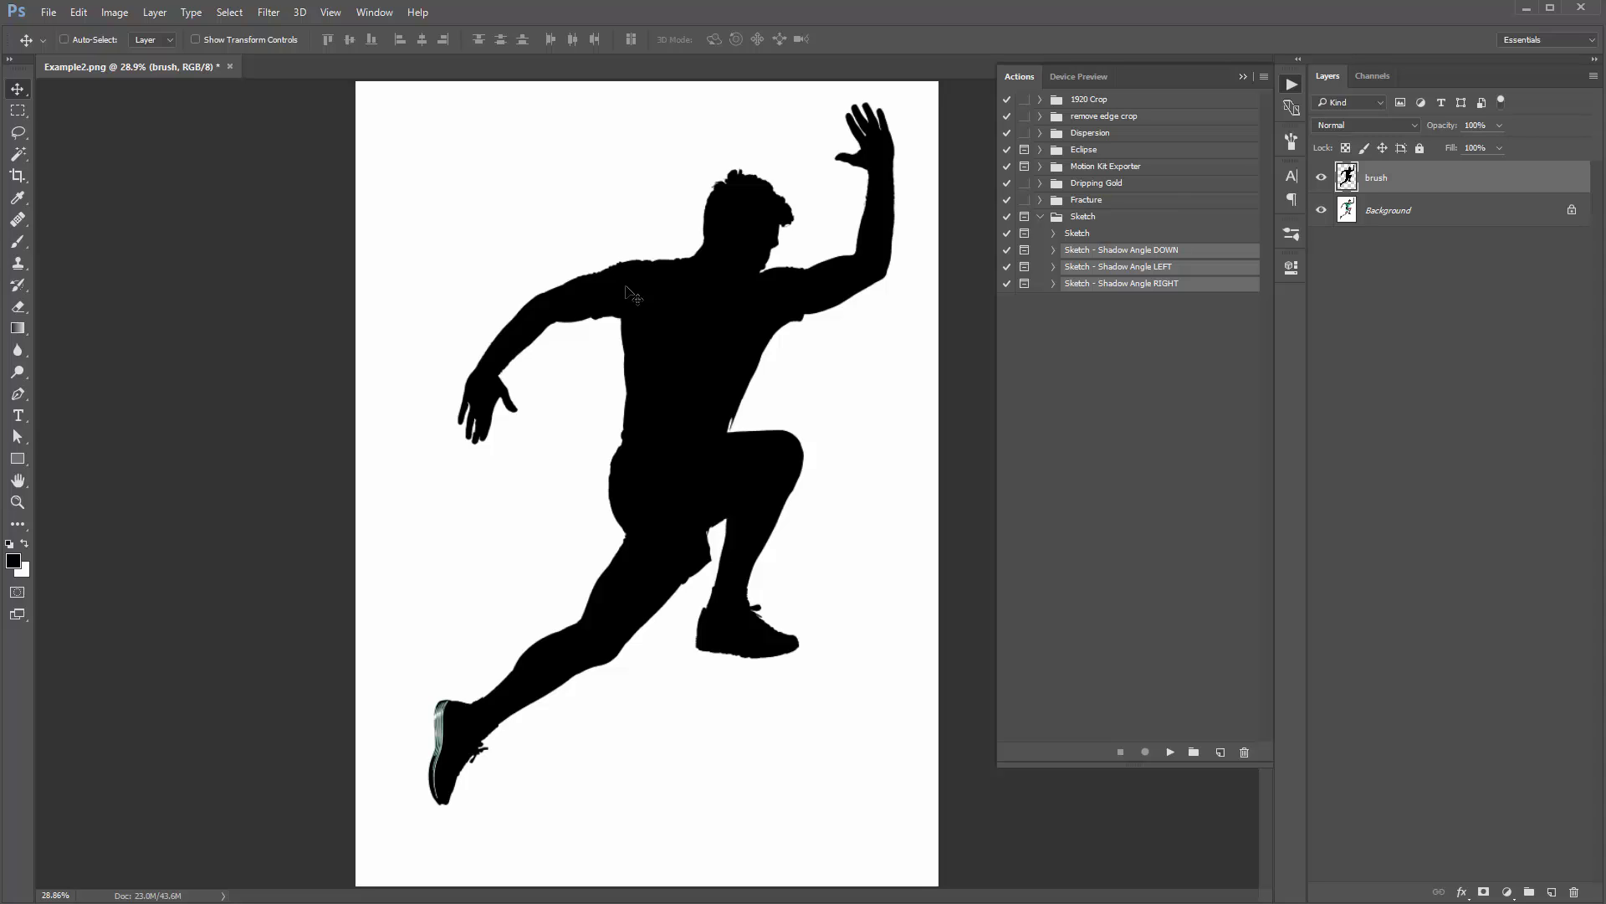
pyautogui.click(1125, 249)
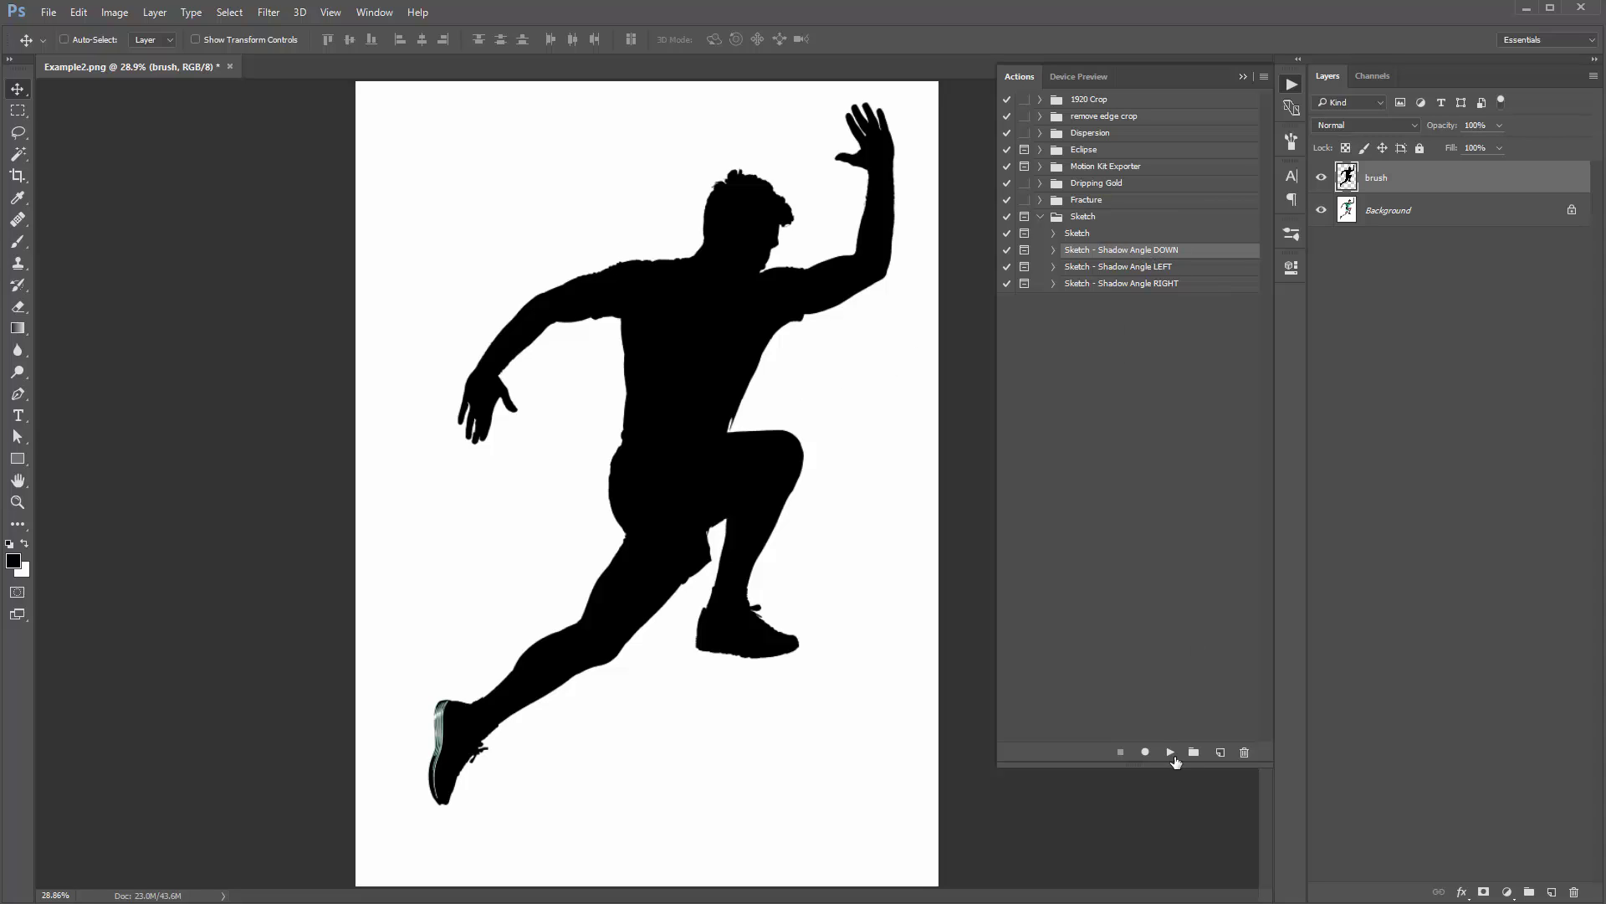
pyautogui.click(1170, 752)
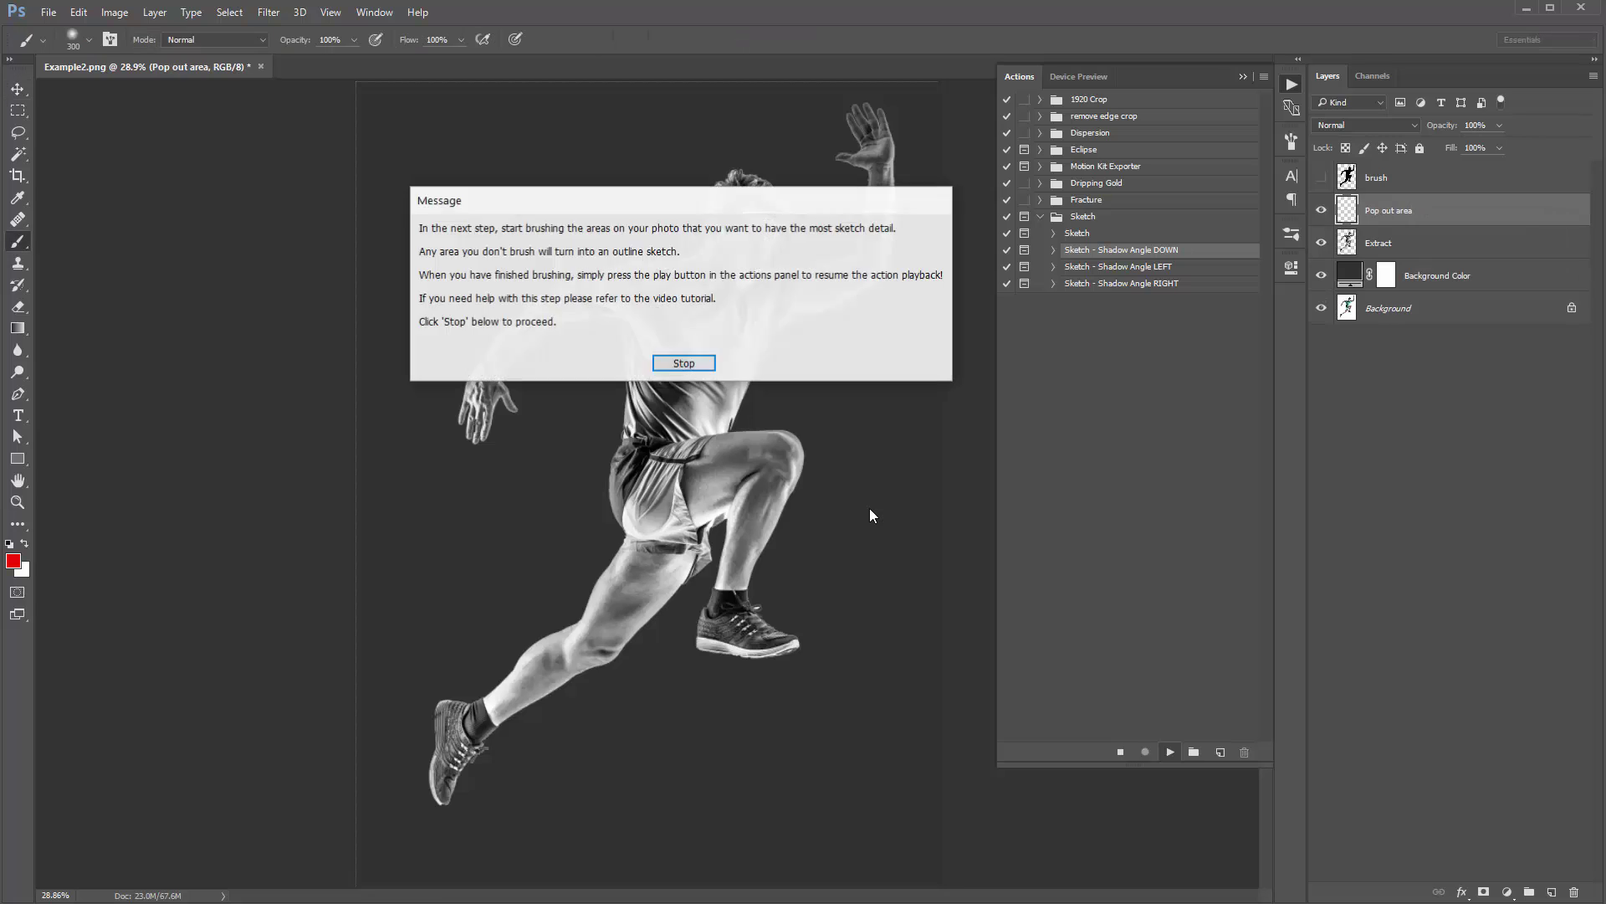
pyautogui.moveTo(524, 195); pyautogui.dragTo(481, 183)
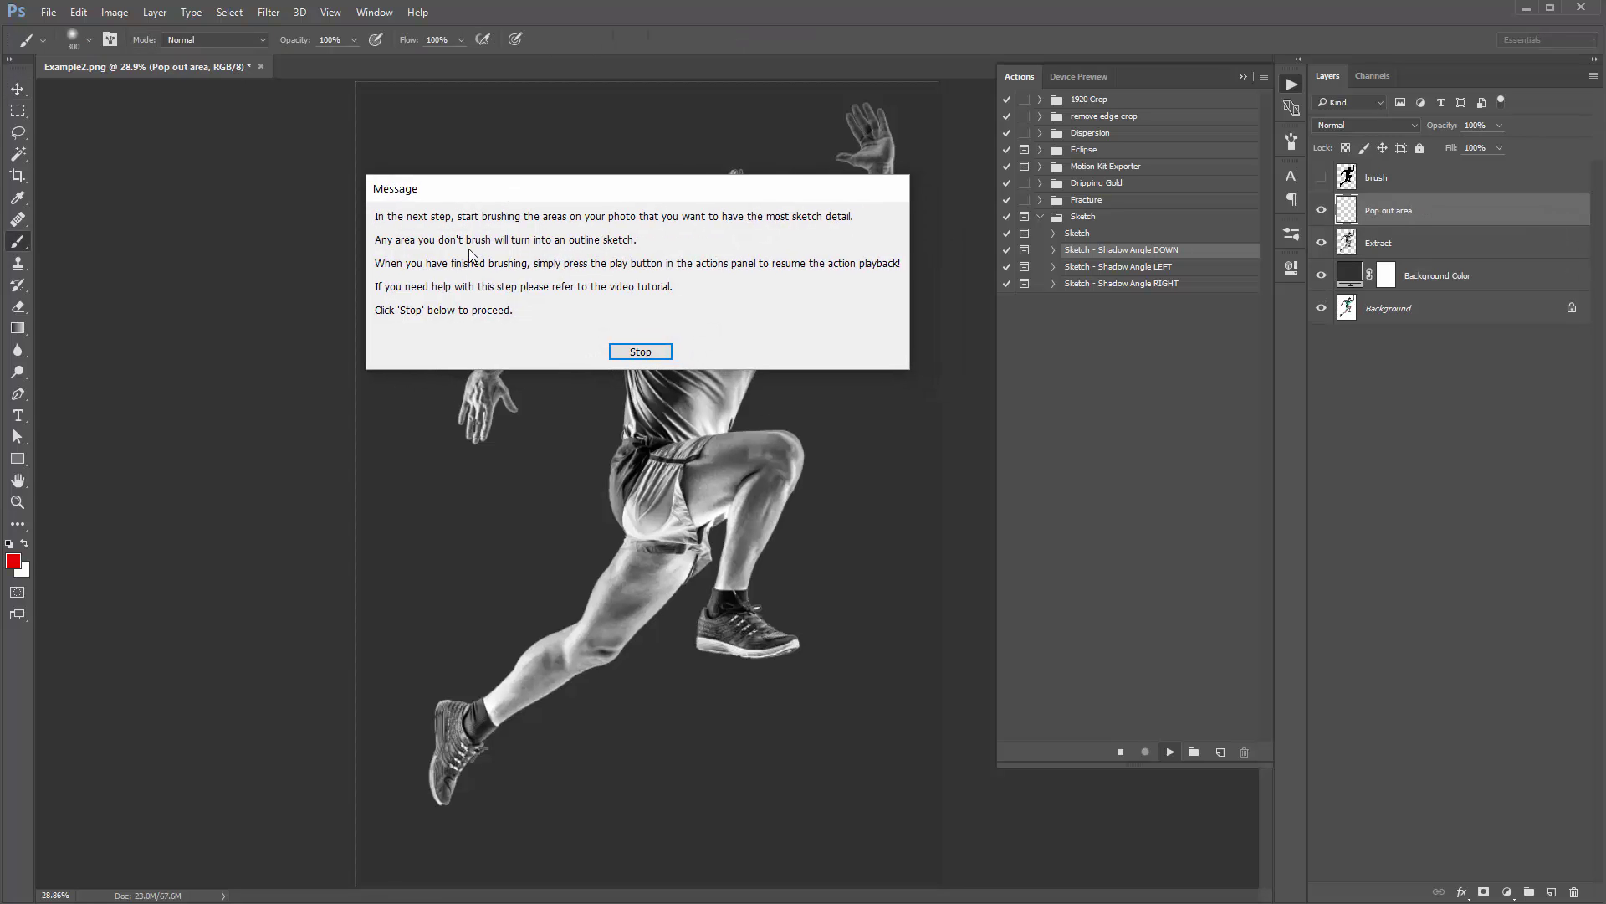
pyautogui.click(650, 359)
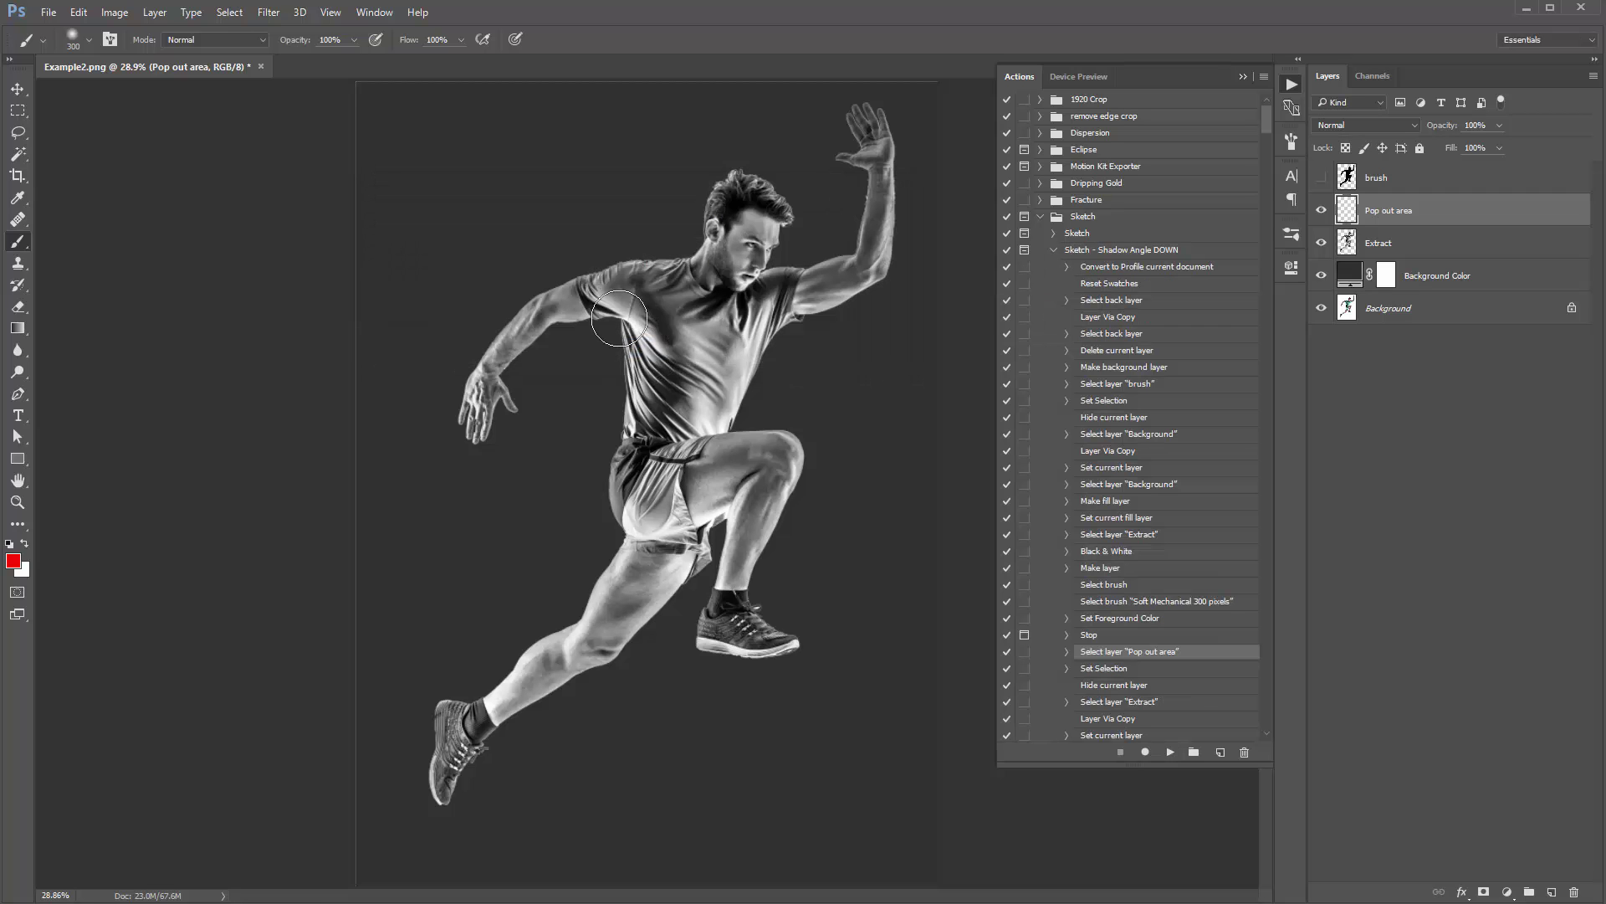
# Step: Brush red over the athlete's arms, head and torso on the Pop out area layer, and resume the action
pyautogui.moveTo(862, 100)
pyautogui.mouseDown()
pyautogui.moveTo(874, 197)
pyautogui.moveTo(829, 276)
pyautogui.moveTo(761, 263)
pyautogui.moveTo(732, 219)
pyautogui.mouseUp()
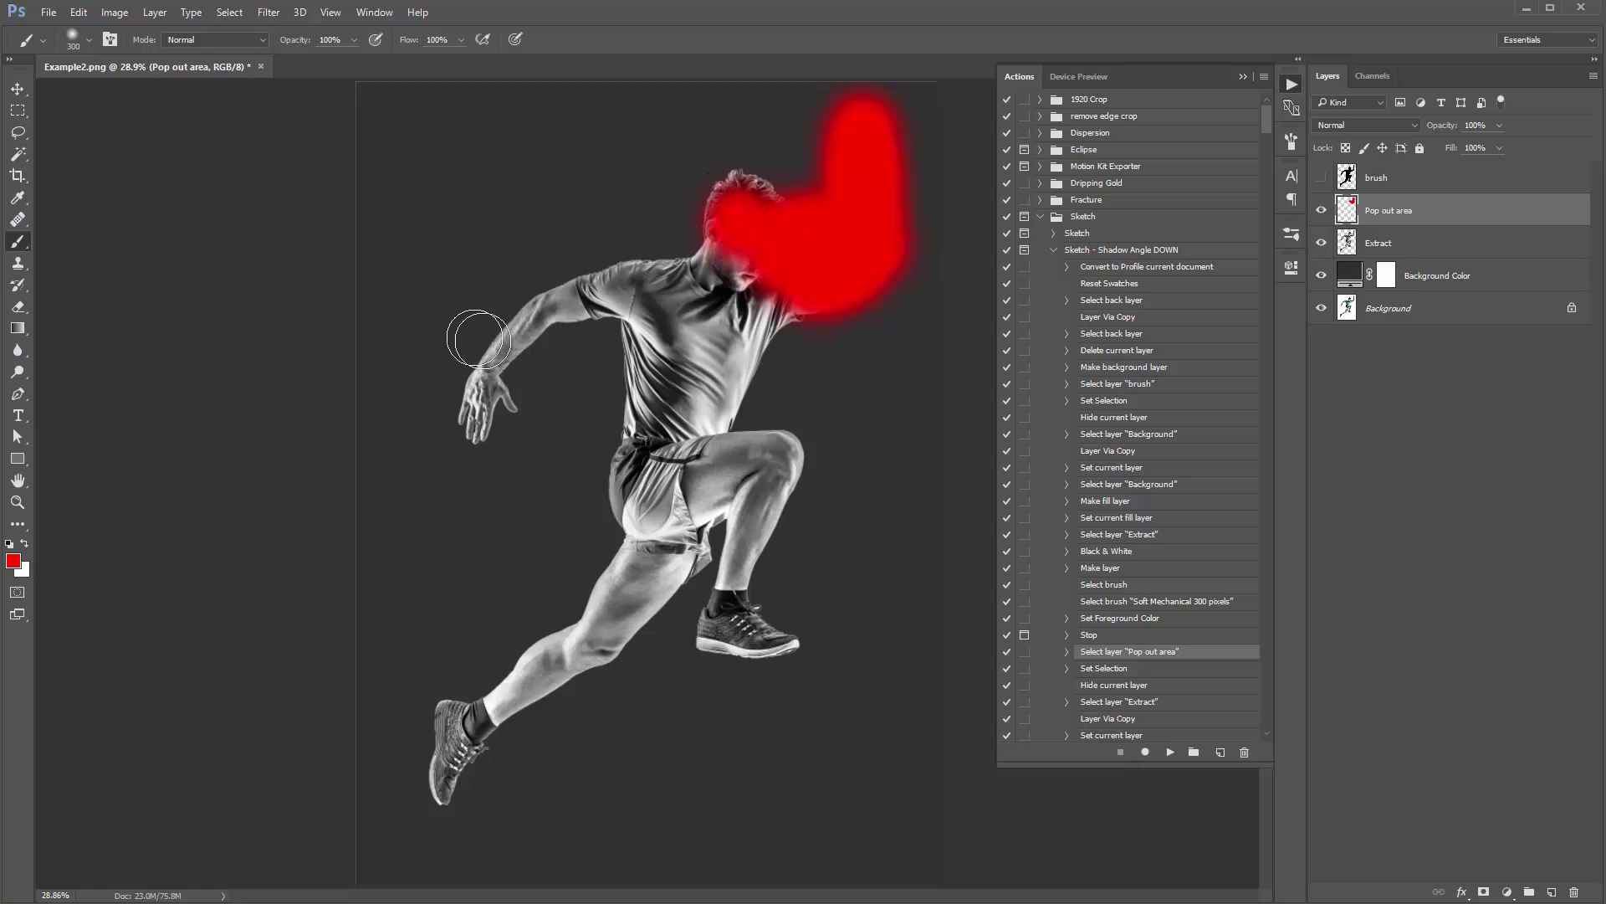
pyautogui.moveTo(753, 205)
pyautogui.mouseDown()
pyautogui.moveTo(688, 204)
pyautogui.moveTo(713, 274)
pyautogui.moveTo(834, 282)
pyautogui.moveTo(589, 316)
pyautogui.moveTo(564, 293)
pyautogui.moveTo(468, 399)
pyautogui.moveTo(489, 408)
pyautogui.moveTo(516, 352)
pyautogui.moveTo(446, 462)
pyautogui.moveTo(559, 360)
pyautogui.moveTo(677, 316)
pyautogui.moveTo(612, 374)
pyautogui.moveTo(723, 357)
pyautogui.moveTo(721, 407)
pyautogui.mouseUp()
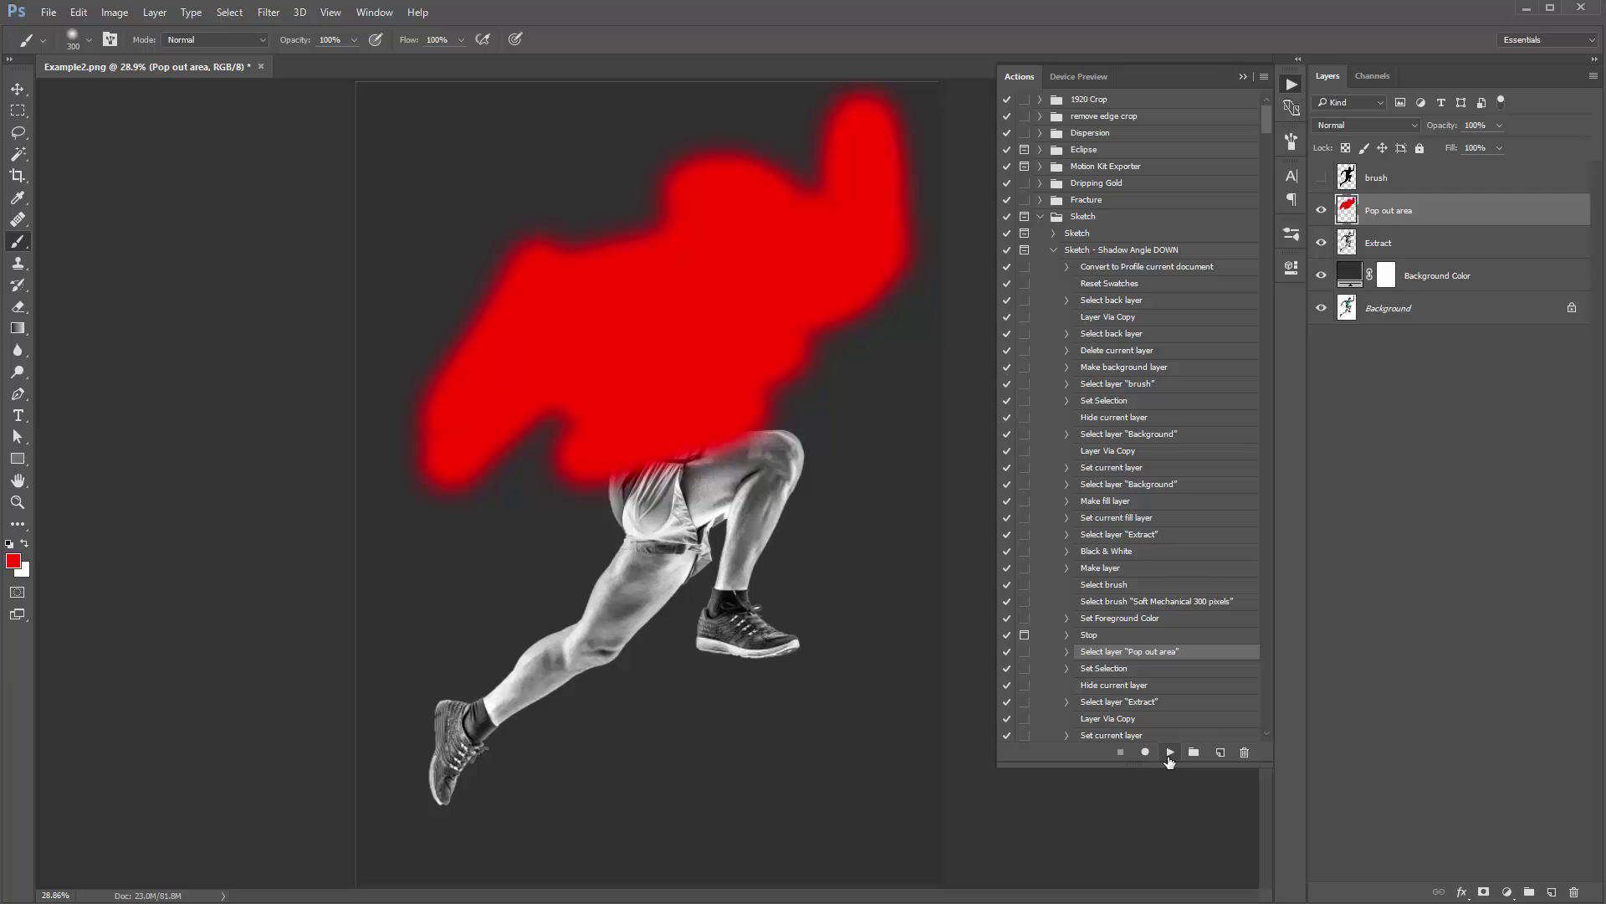
pyautogui.click(1169, 753)
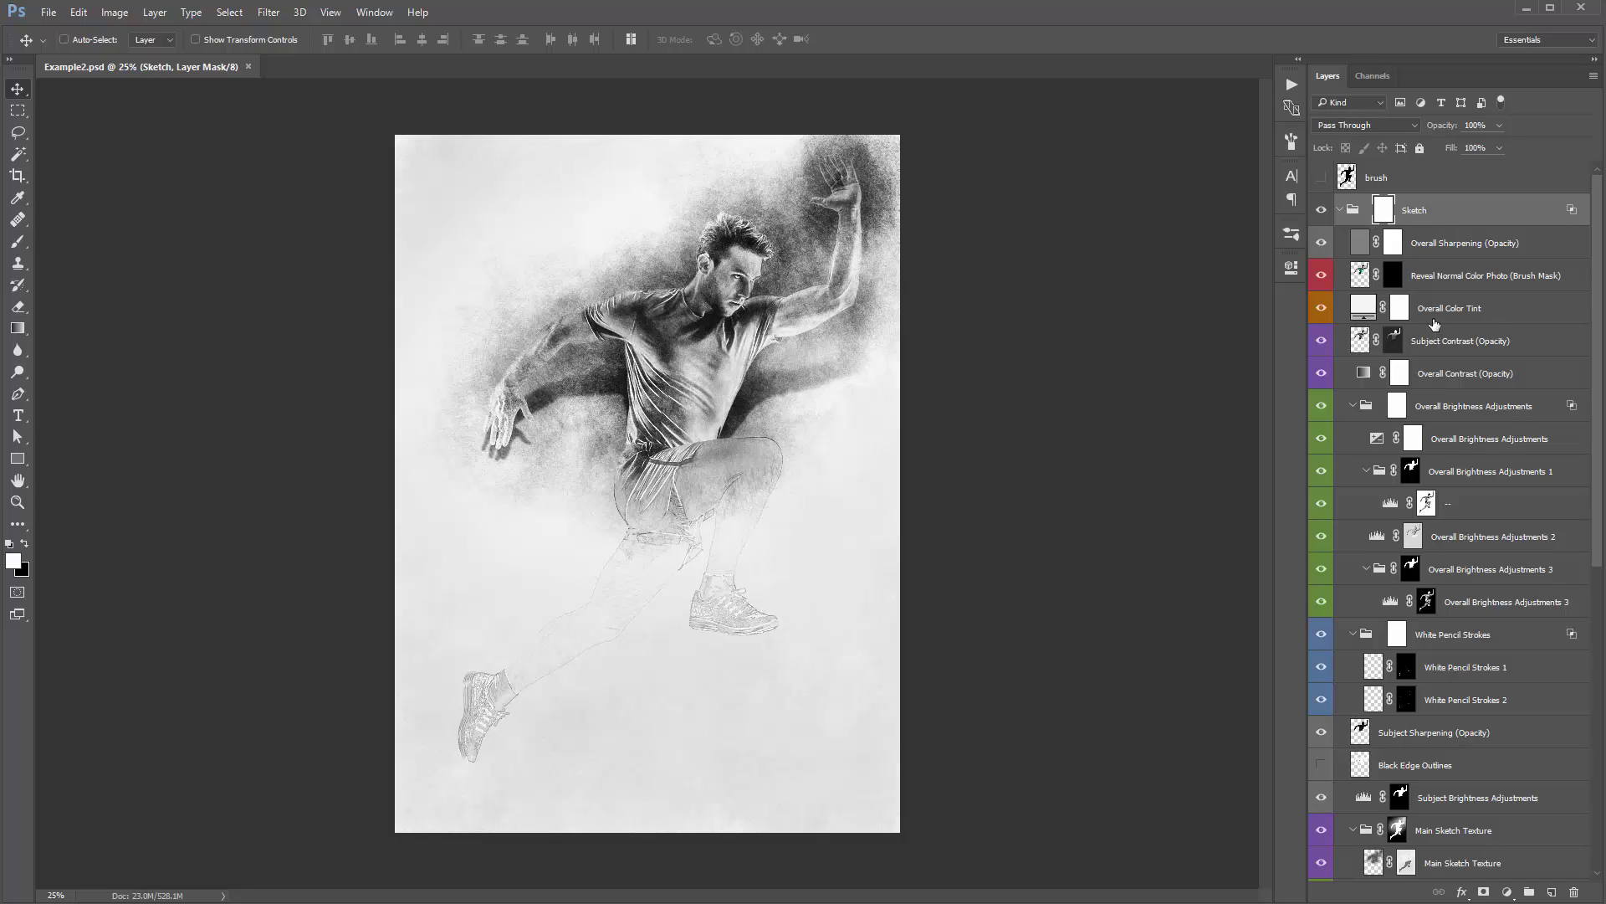
# Step: Collapse the subgroups inside the Sketch group and select the mask of the Reveal Normal Color Photo layer
pyautogui.click(1341, 211)
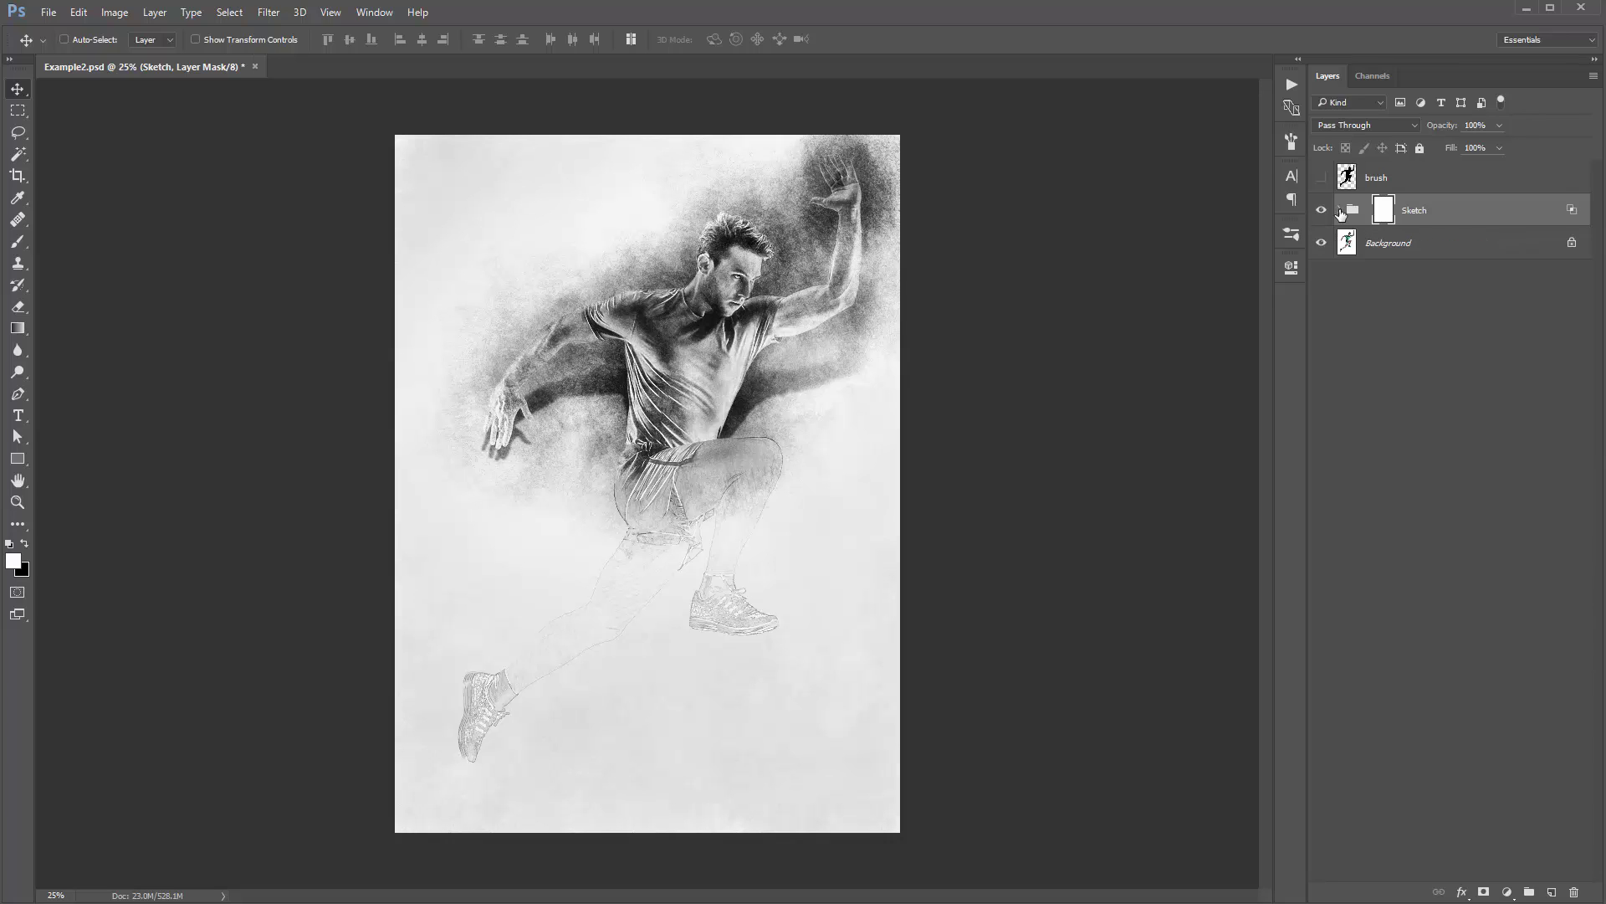
pyautogui.click(1341, 211)
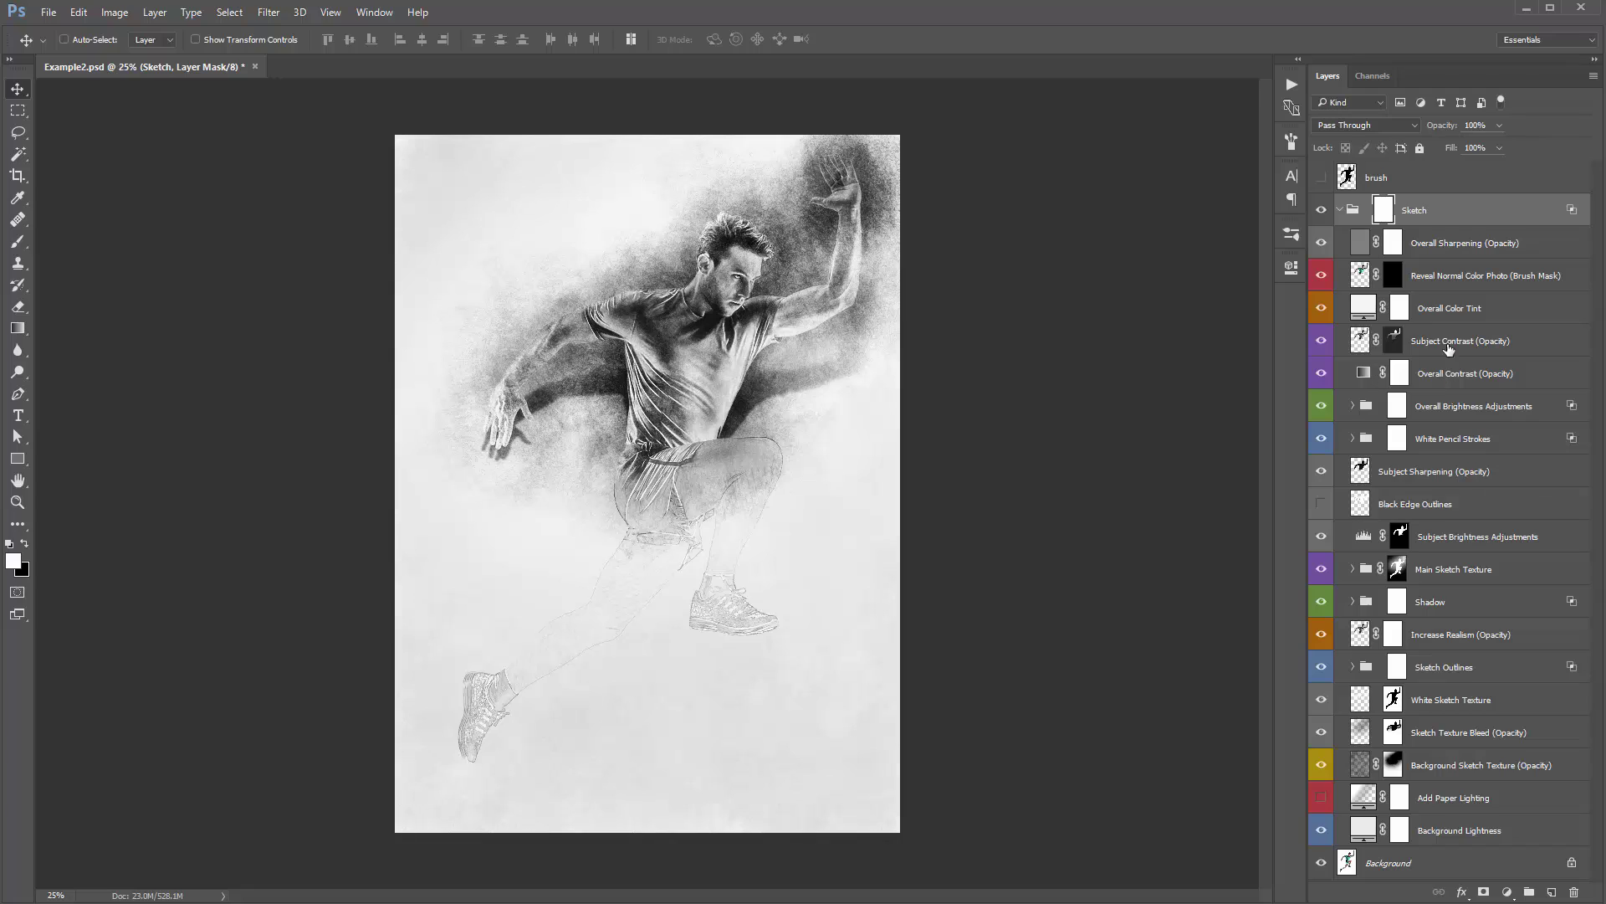
pyautogui.click(1436, 279)
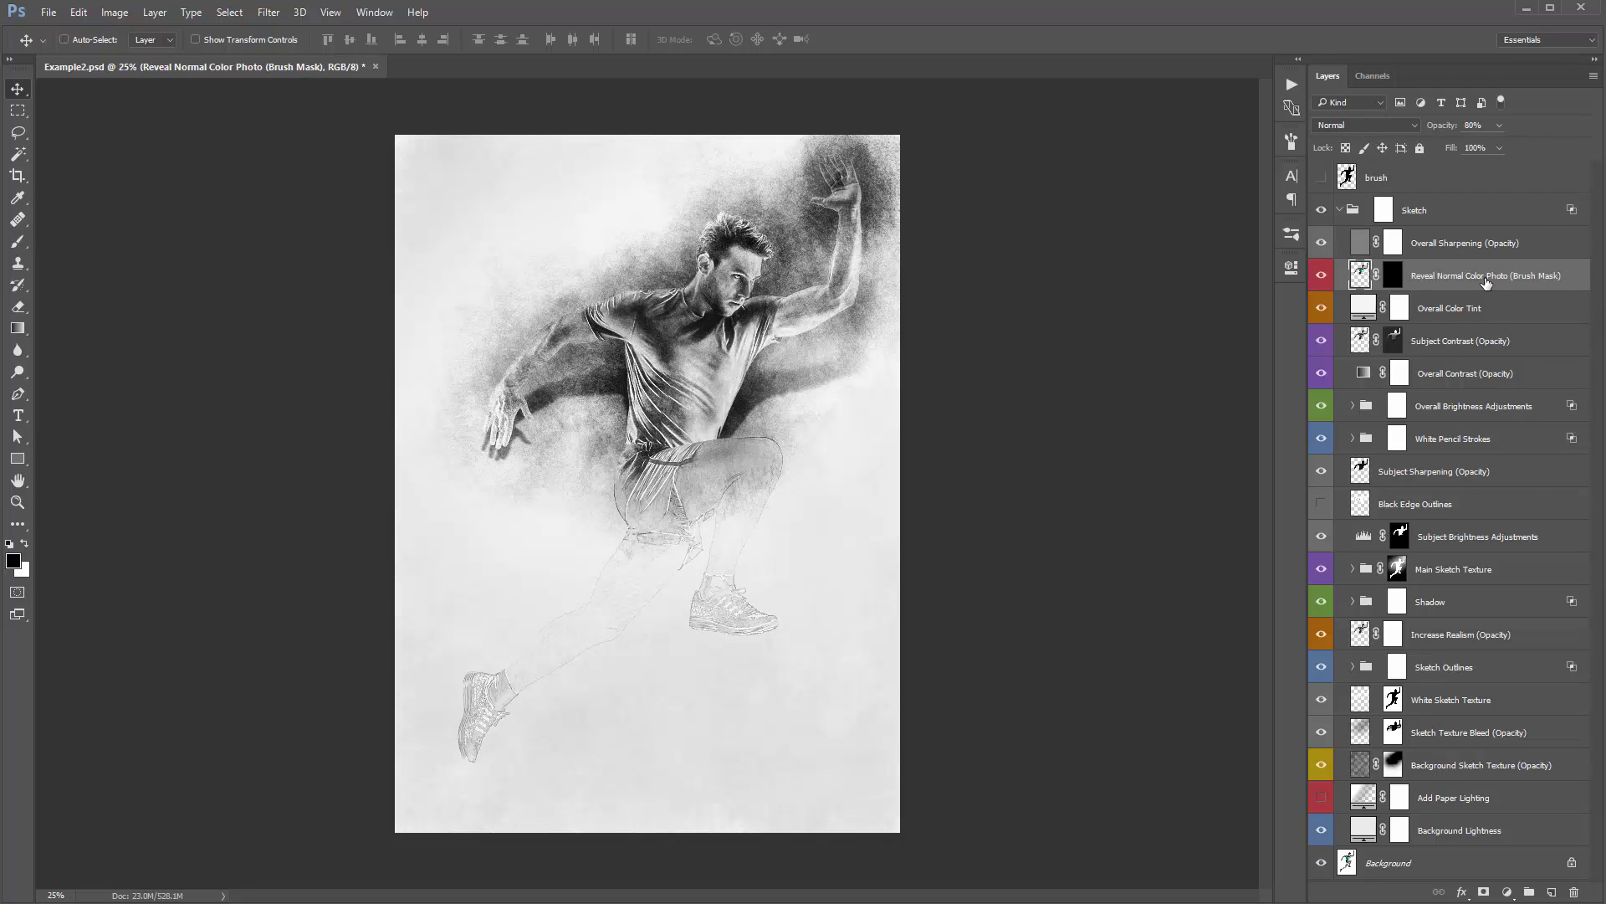
pyautogui.click(1393, 278)
# Step: Paint the mask white with a 900-pixel brush over the head, raised arm and shirt, and reduce the brush size to 300 pixels
pyautogui.press('b')
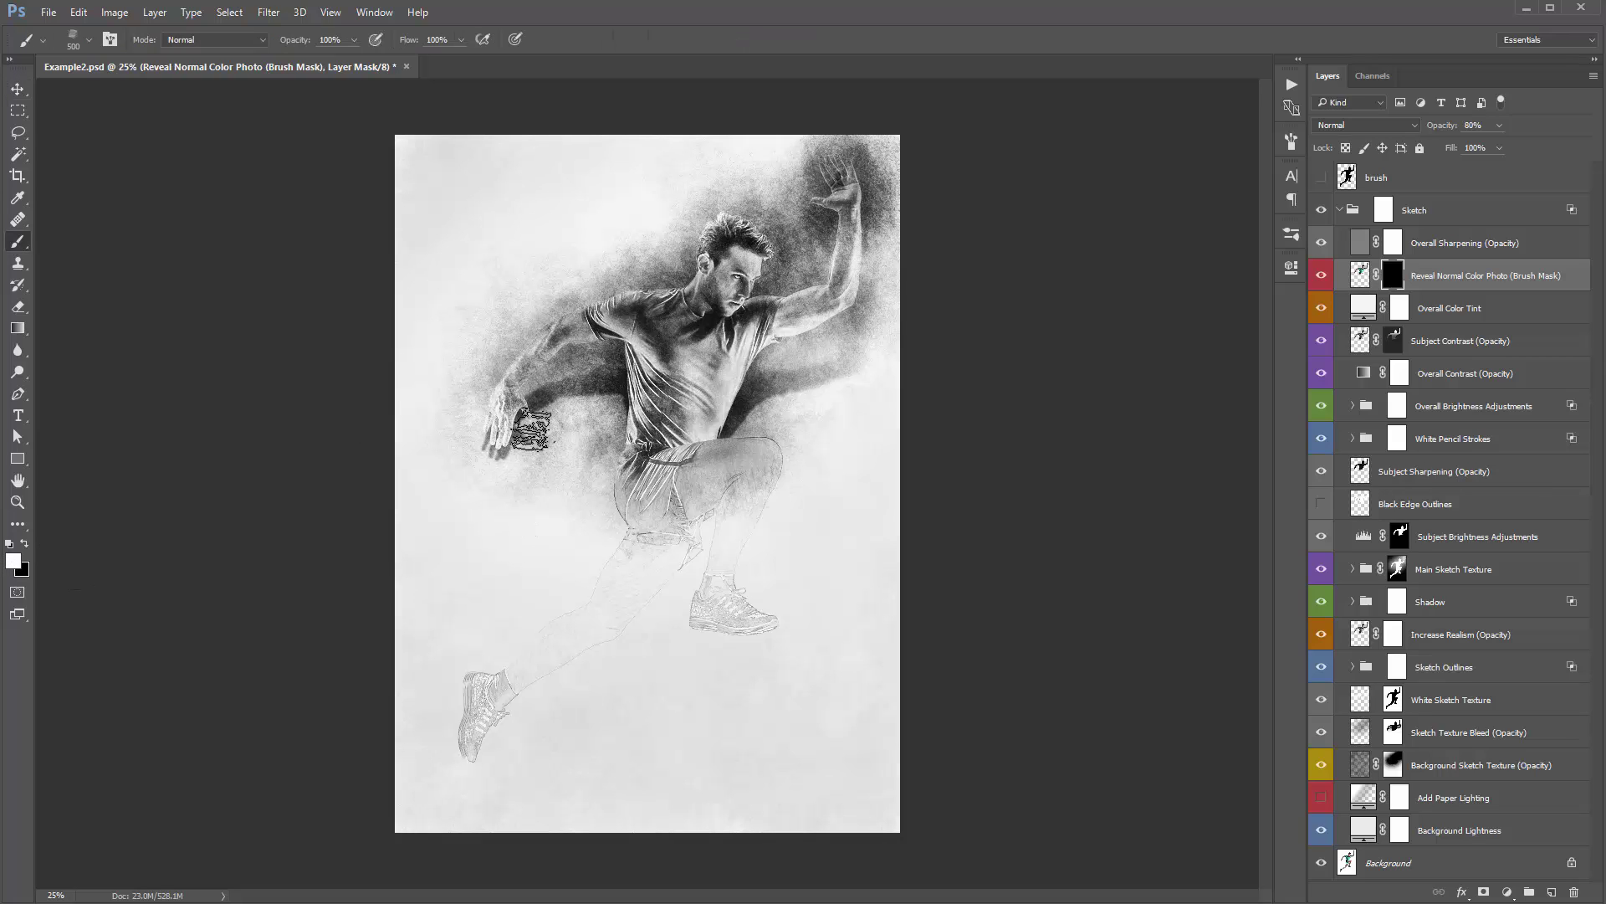
pyautogui.press(']')
pyautogui.press(']')
pyautogui.press(']')
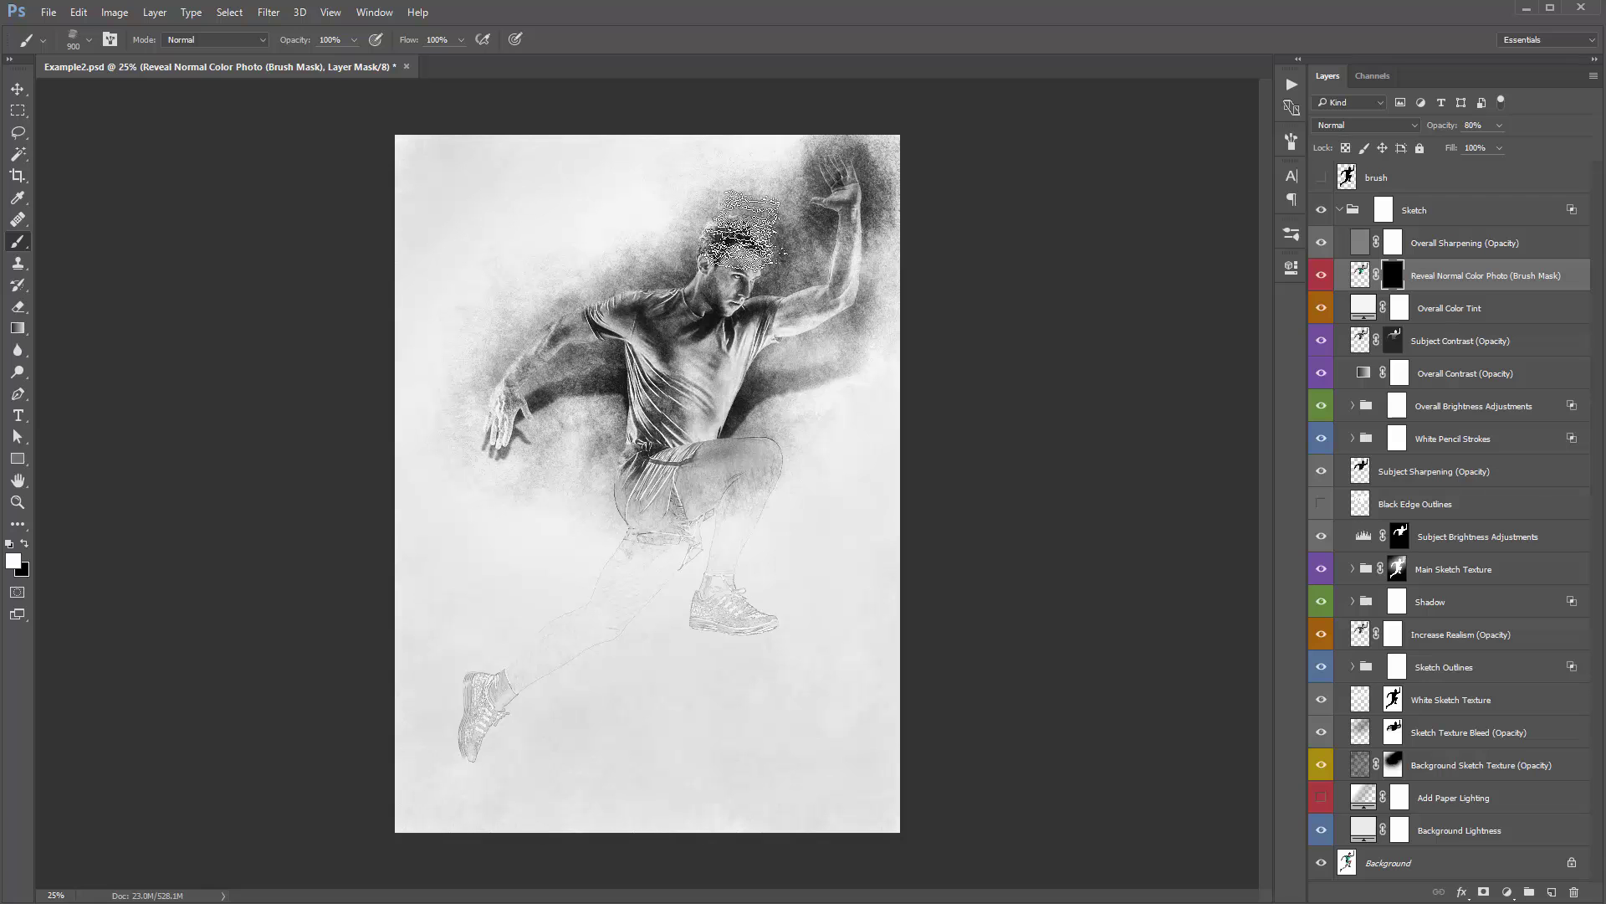
pyautogui.moveTo(690, 298)
pyautogui.mouseDown()
pyautogui.moveTo(774, 226)
pyautogui.moveTo(740, 322)
pyautogui.moveTo(699, 330)
pyautogui.moveTo(811, 185)
pyautogui.moveTo(865, 188)
pyautogui.moveTo(870, 289)
pyautogui.moveTo(740, 326)
pyautogui.moveTo(757, 335)
pyautogui.moveTo(676, 387)
pyautogui.moveTo(733, 243)
pyautogui.moveTo(767, 234)
pyautogui.moveTo(740, 287)
pyautogui.moveTo(841, 194)
pyautogui.moveTo(822, 279)
pyautogui.moveTo(797, 293)
pyautogui.moveTo(784, 284)
pyautogui.moveTo(807, 236)
pyautogui.moveTo(832, 180)
pyautogui.mouseUp()
pyautogui.press('[')
pyautogui.press('[')
pyautogui.press('[')
pyautogui.press('[')
pyautogui.press('[')
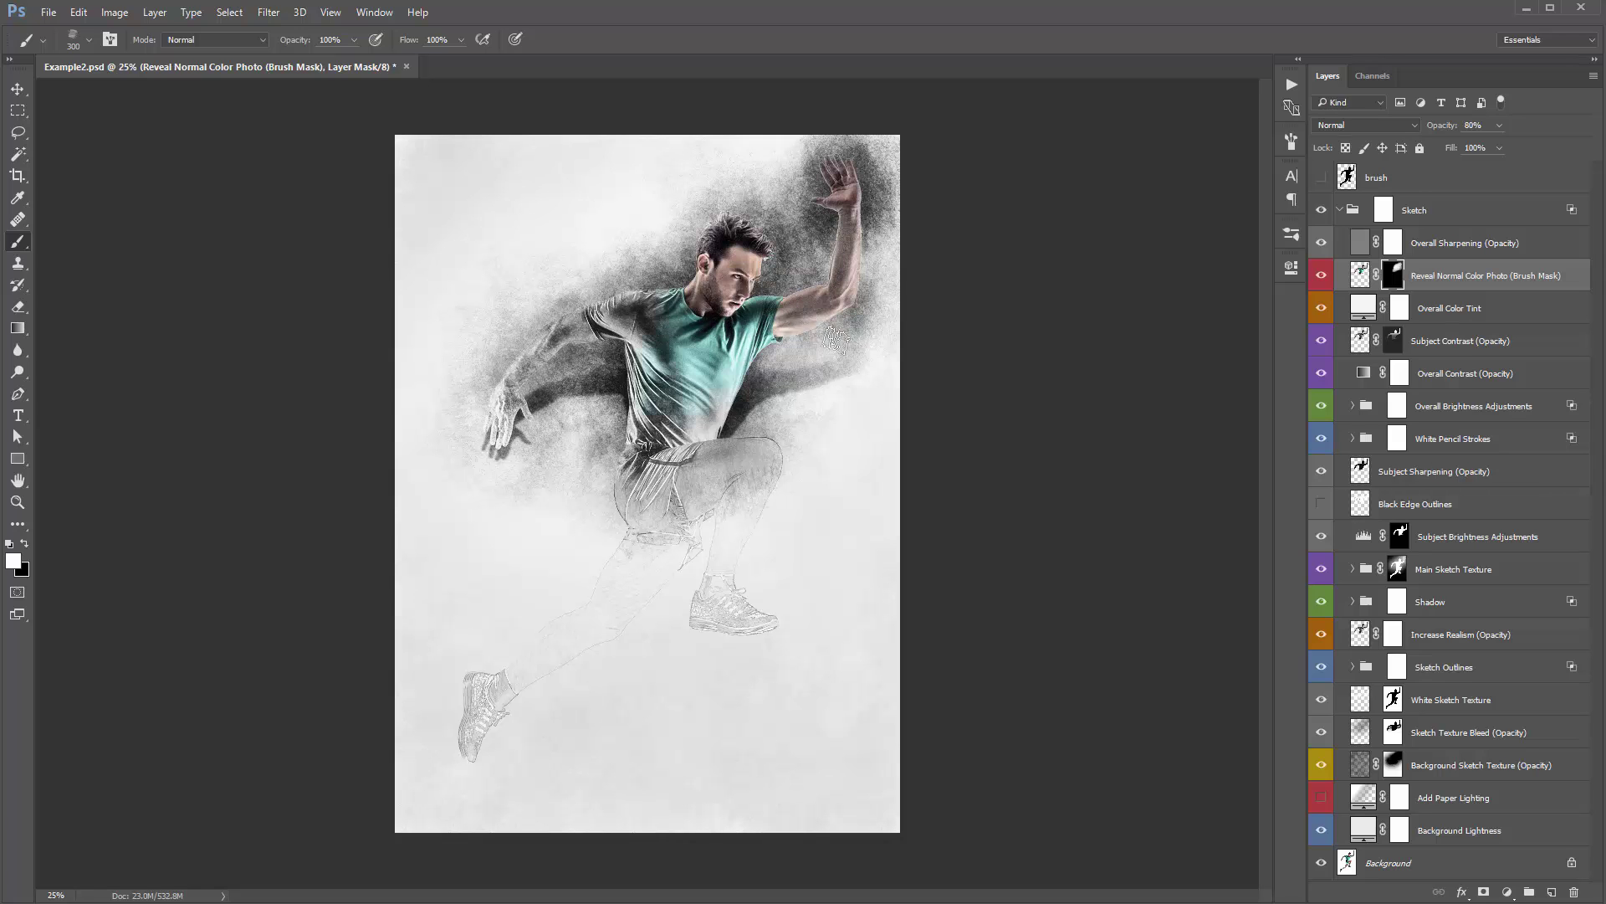
# Step: Set the brush size to 500 pixels
pyautogui.press('[')
pyautogui.press('[')
pyautogui.press(']')
pyautogui.press(']')
pyautogui.press(']')
pyautogui.press(']')
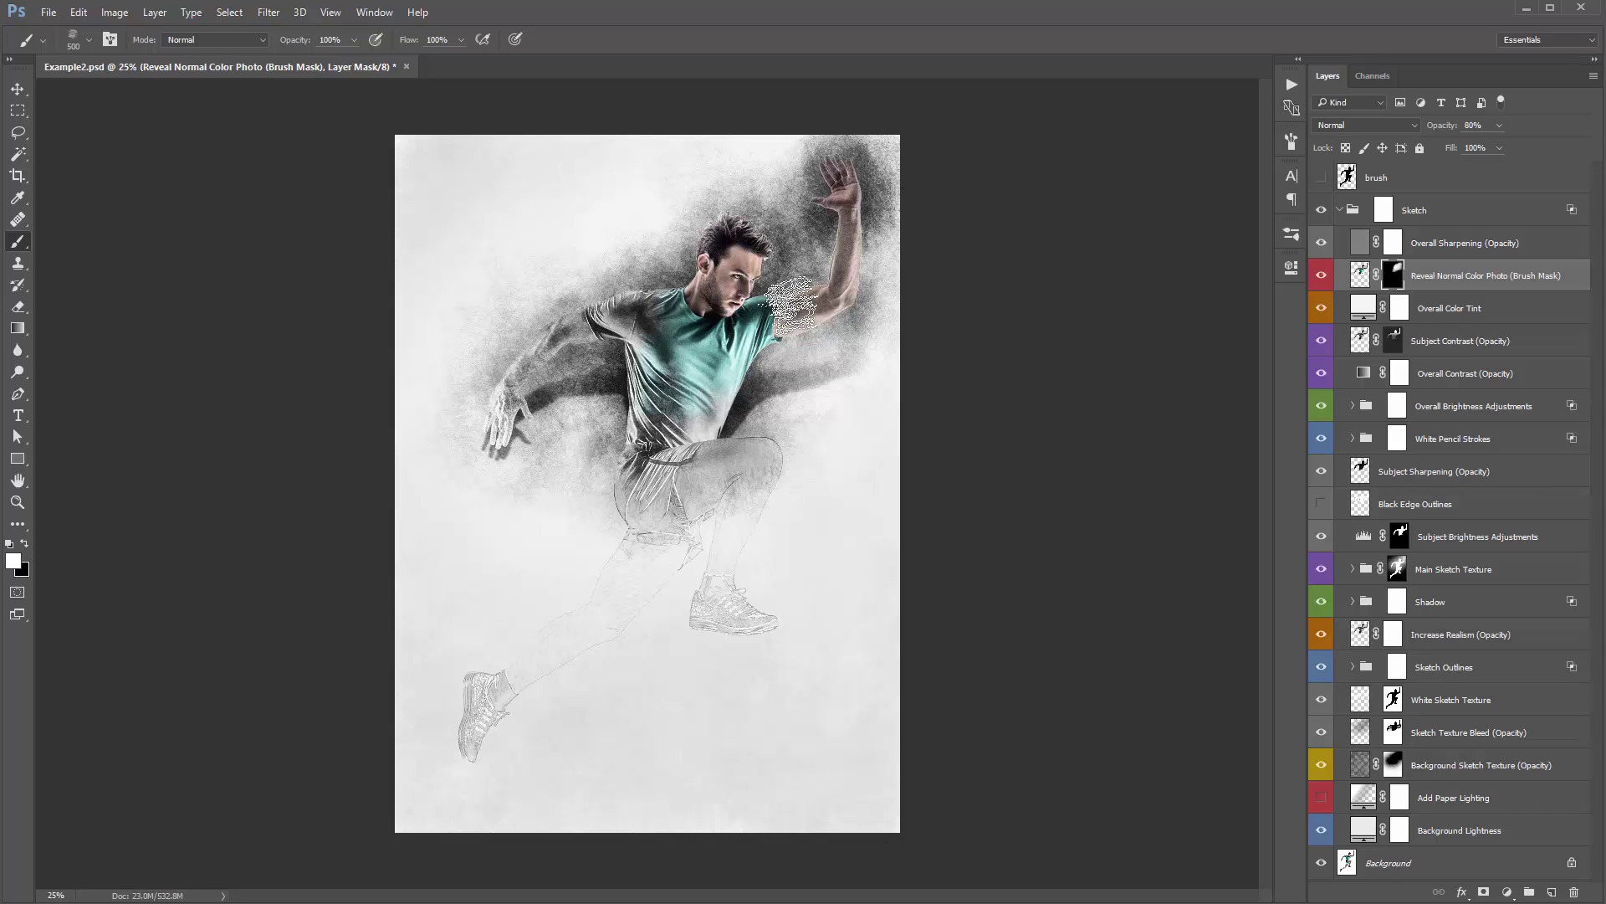
pyautogui.press(']')
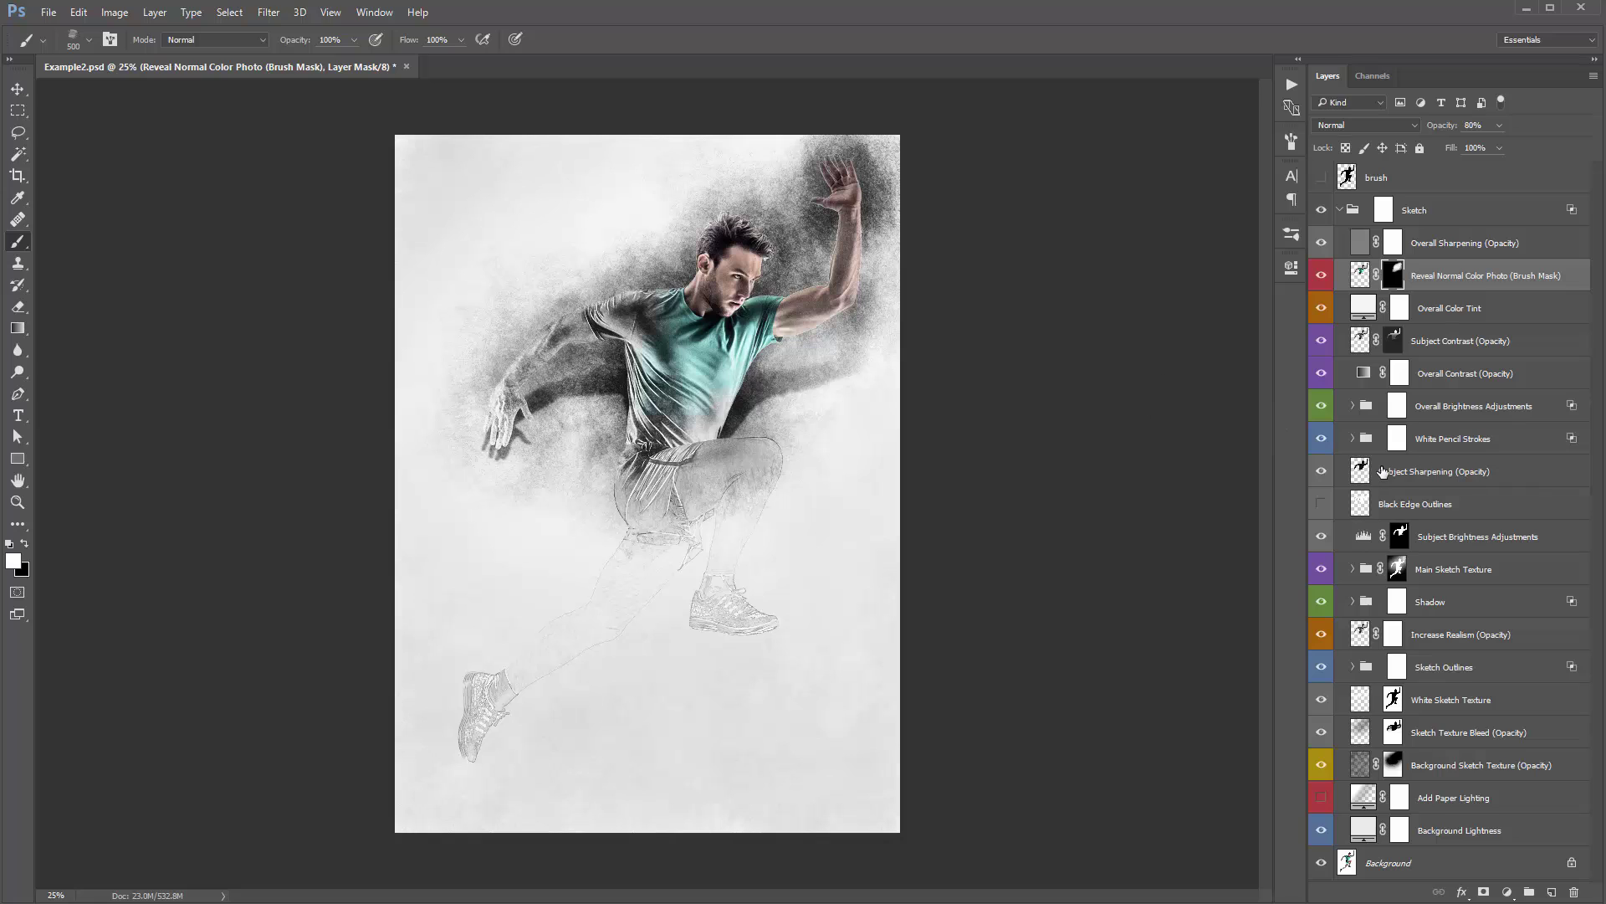
# Step: Switch to the Move tool, select the Shadow group and toggle its visibility to compare the image with and without it
pyautogui.press('v')
pyautogui.click(1348, 609)
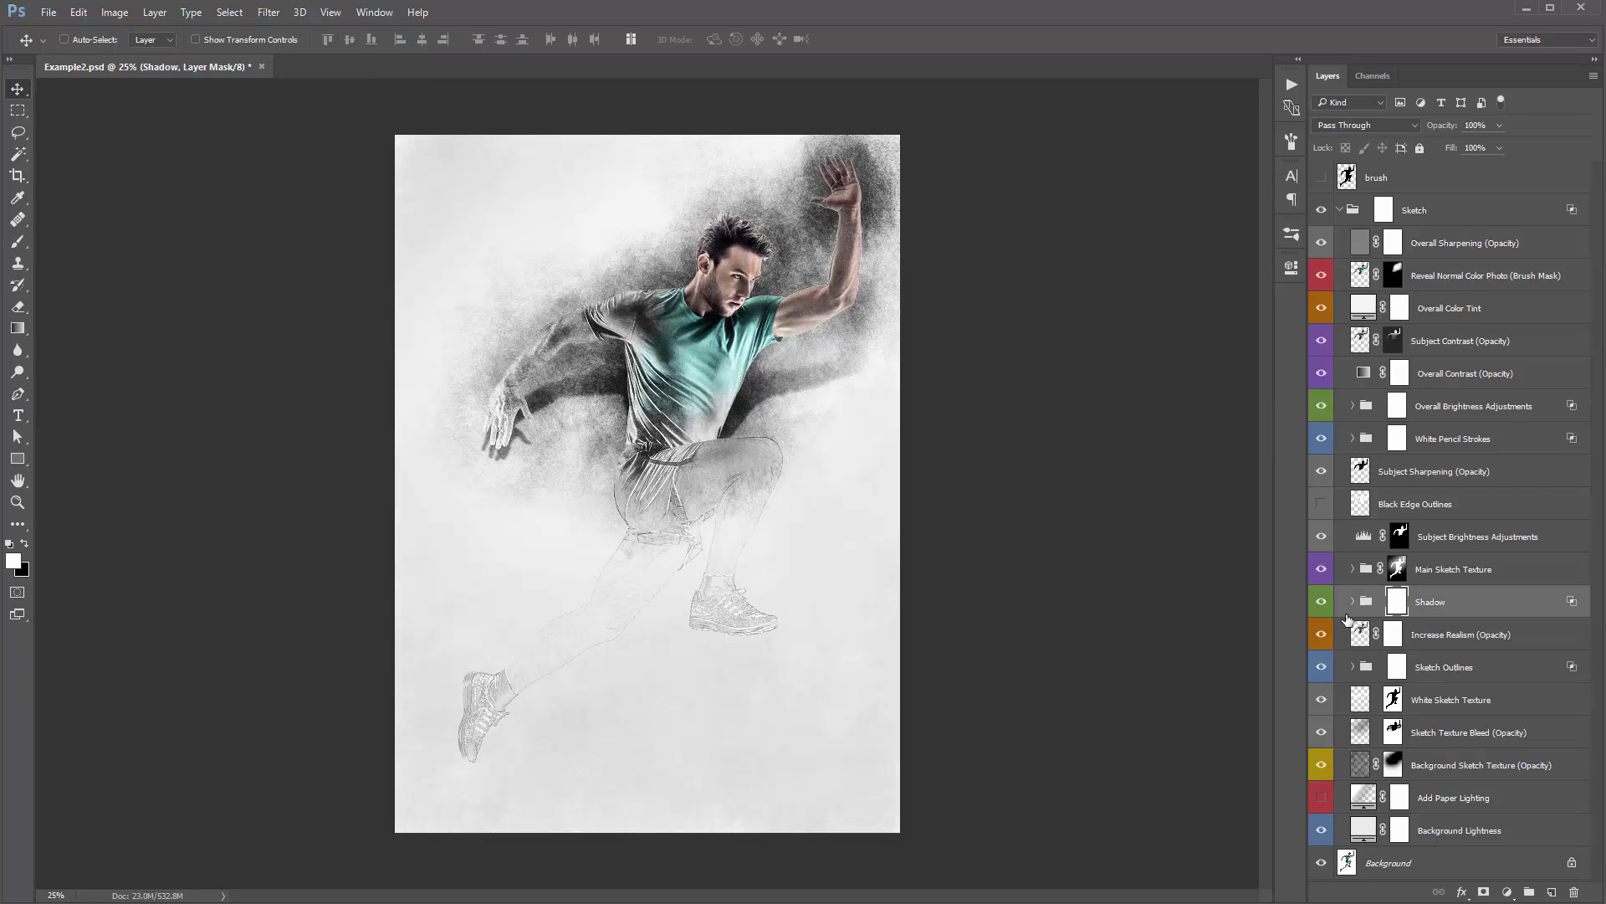
pyautogui.click(1320, 602)
pyautogui.click(1320, 603)
pyautogui.click(1320, 602)
pyautogui.click(1320, 602)
pyautogui.click(1320, 603)
pyautogui.click(1320, 602)
# Step: Expand the Shadow group and toggle the Main Shadow Shape layer's visibility to examine its effect
pyautogui.click(1352, 603)
pyautogui.click(1449, 701)
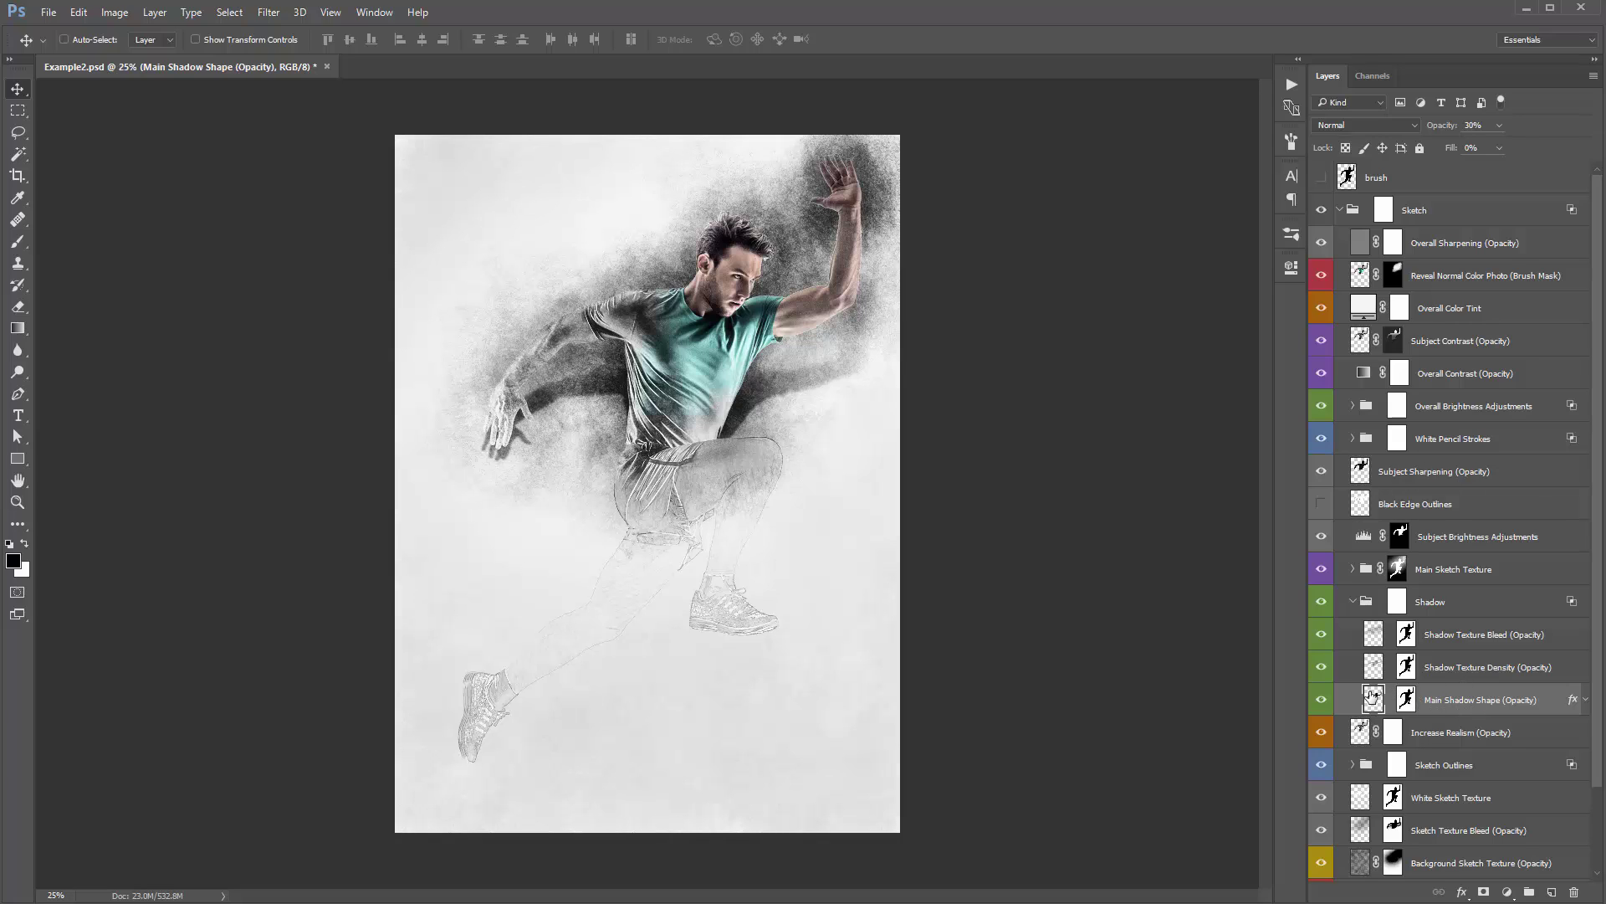
pyautogui.click(1314, 701)
pyautogui.click(1314, 701)
pyautogui.click(1314, 701)
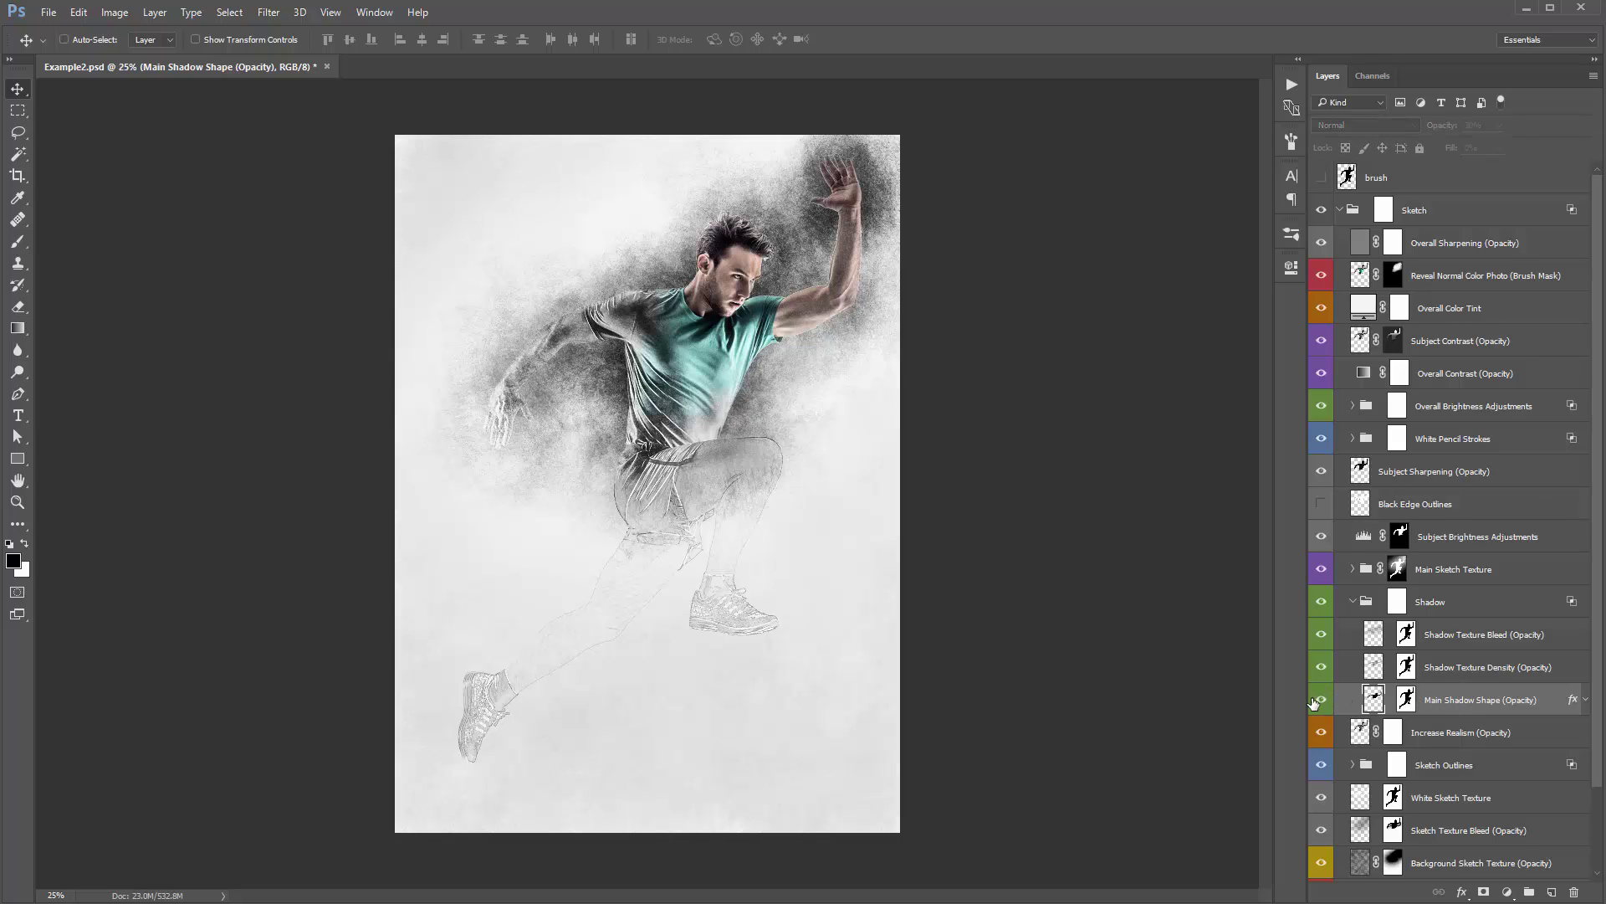
pyautogui.click(1315, 701)
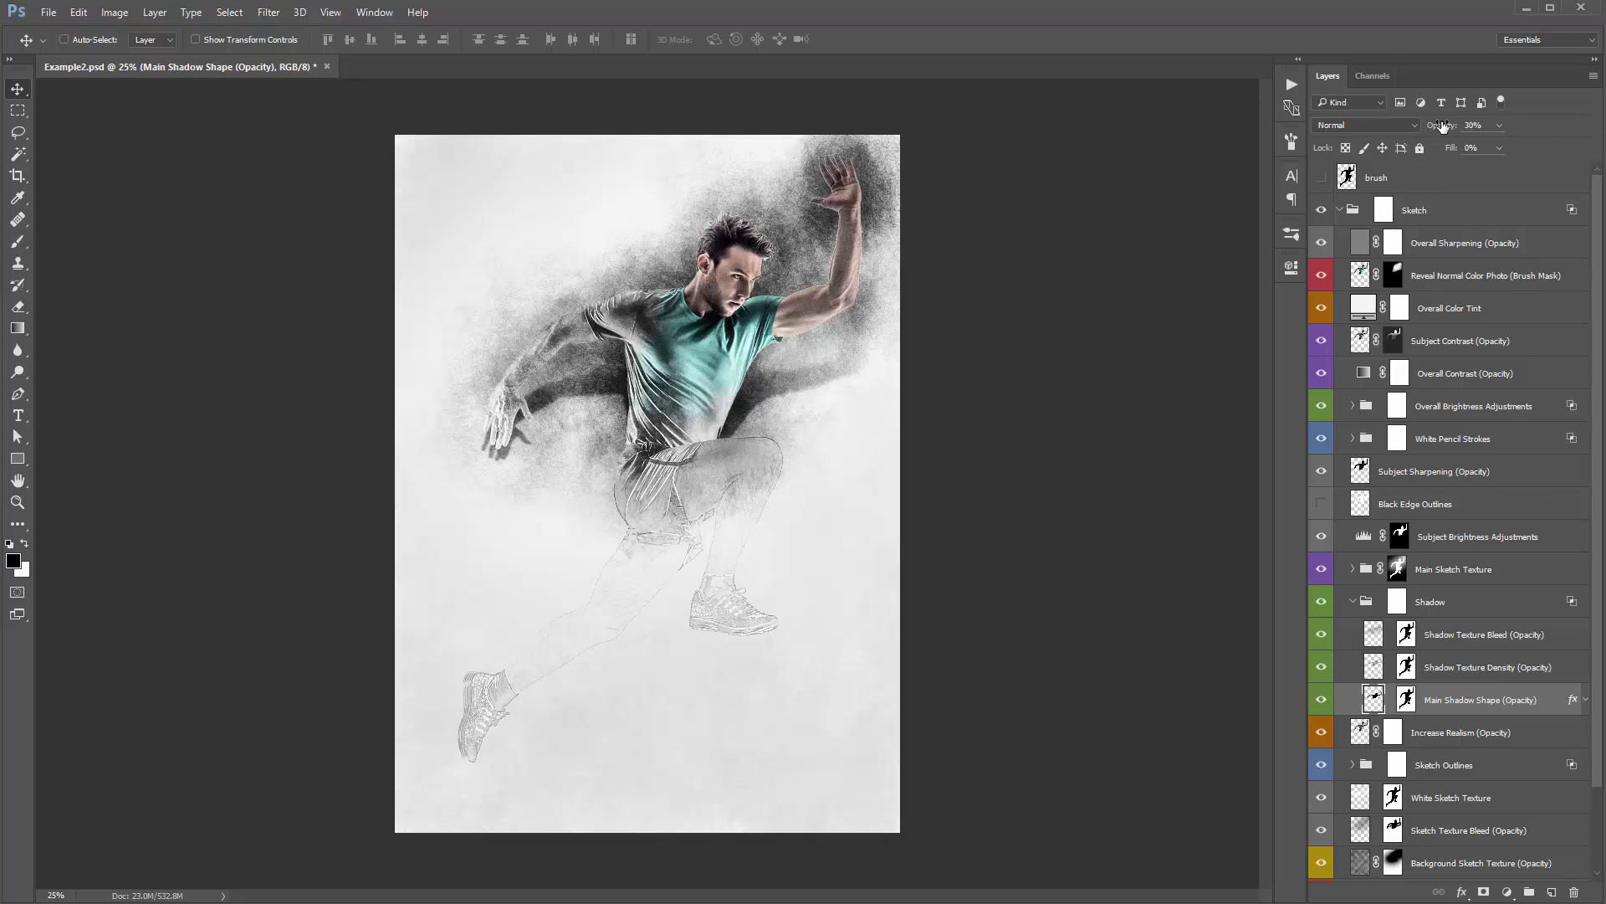
# Step: Try 66% and 41% opacity on the Main Shadow Shape layer and set it back to 30%
pyautogui.moveTo(1437, 132); pyautogui.dragTo(1464, 127)
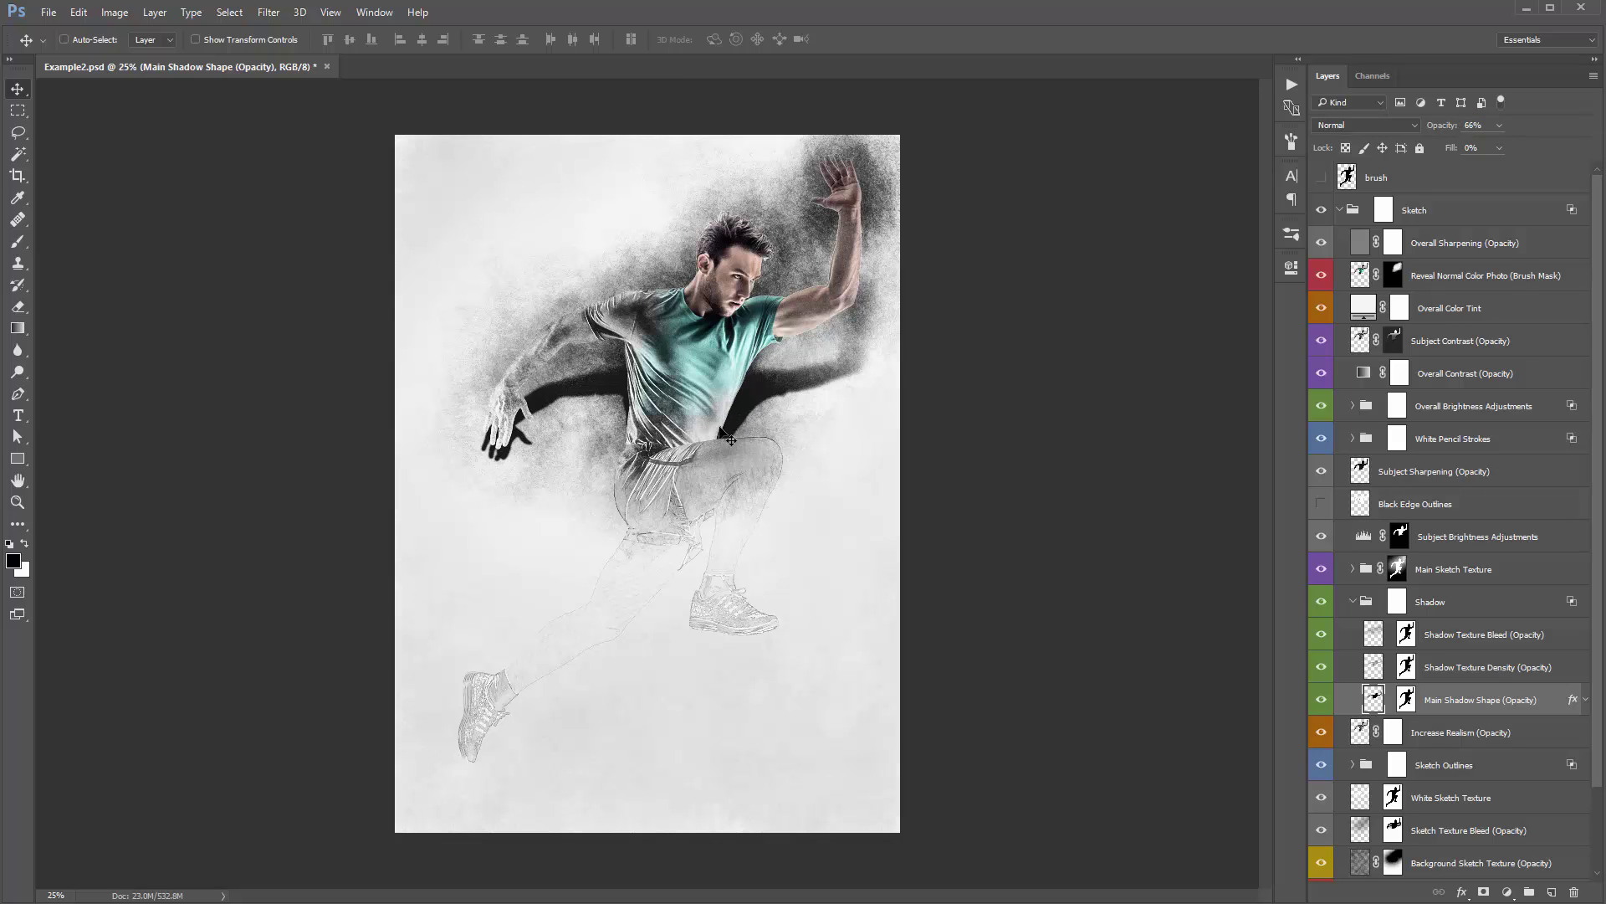
pyautogui.press('3')
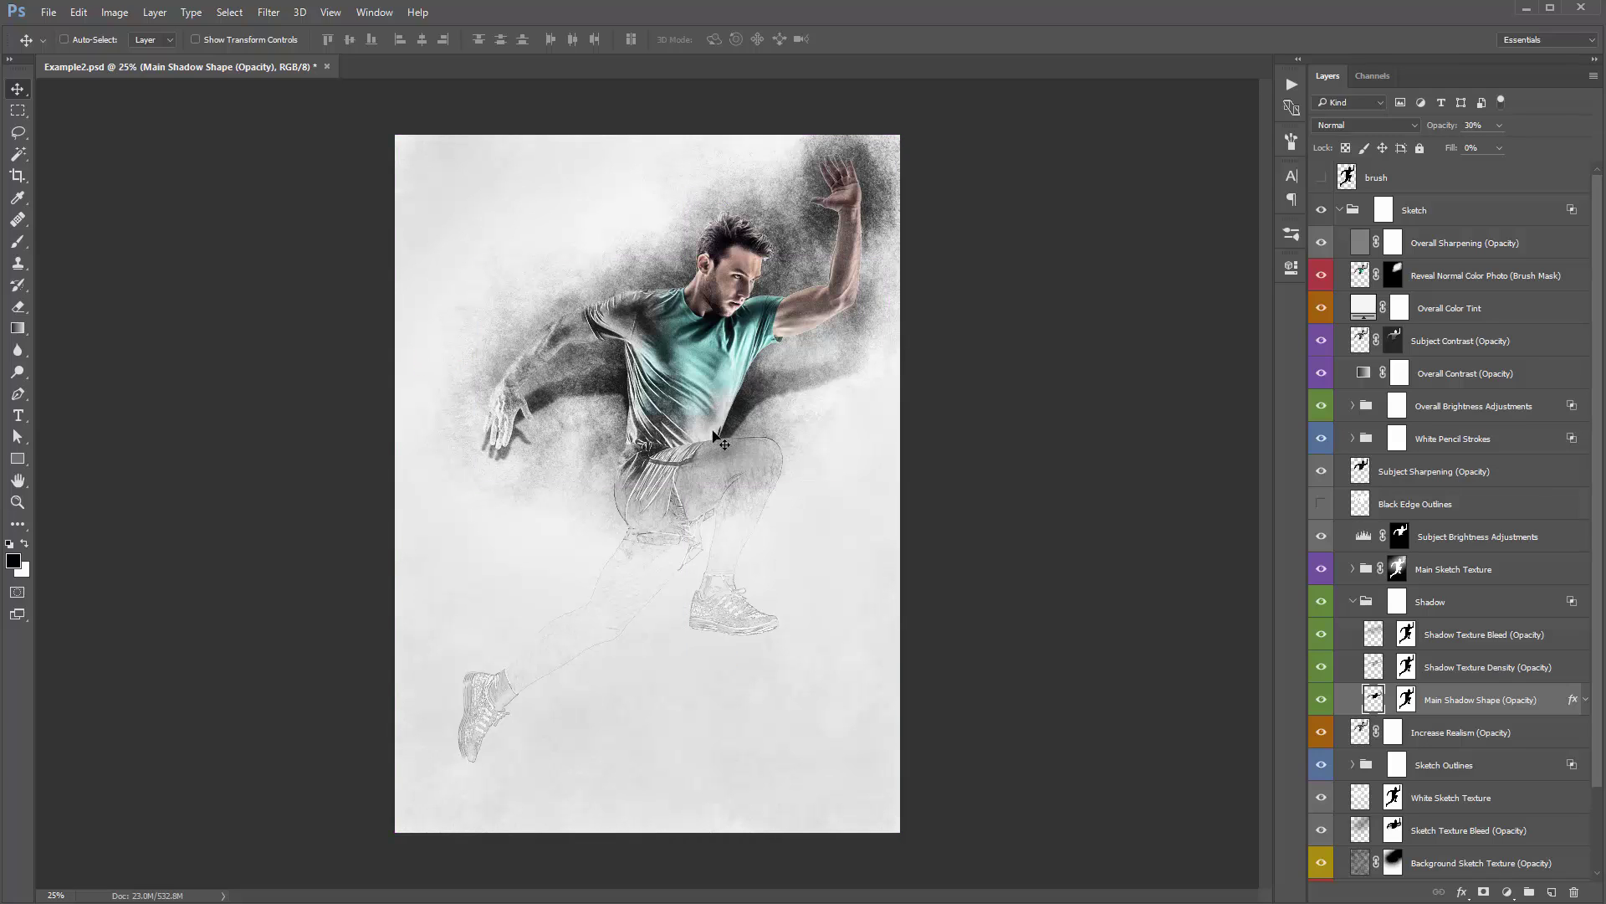
pyautogui.press('4')
pyautogui.press('1')
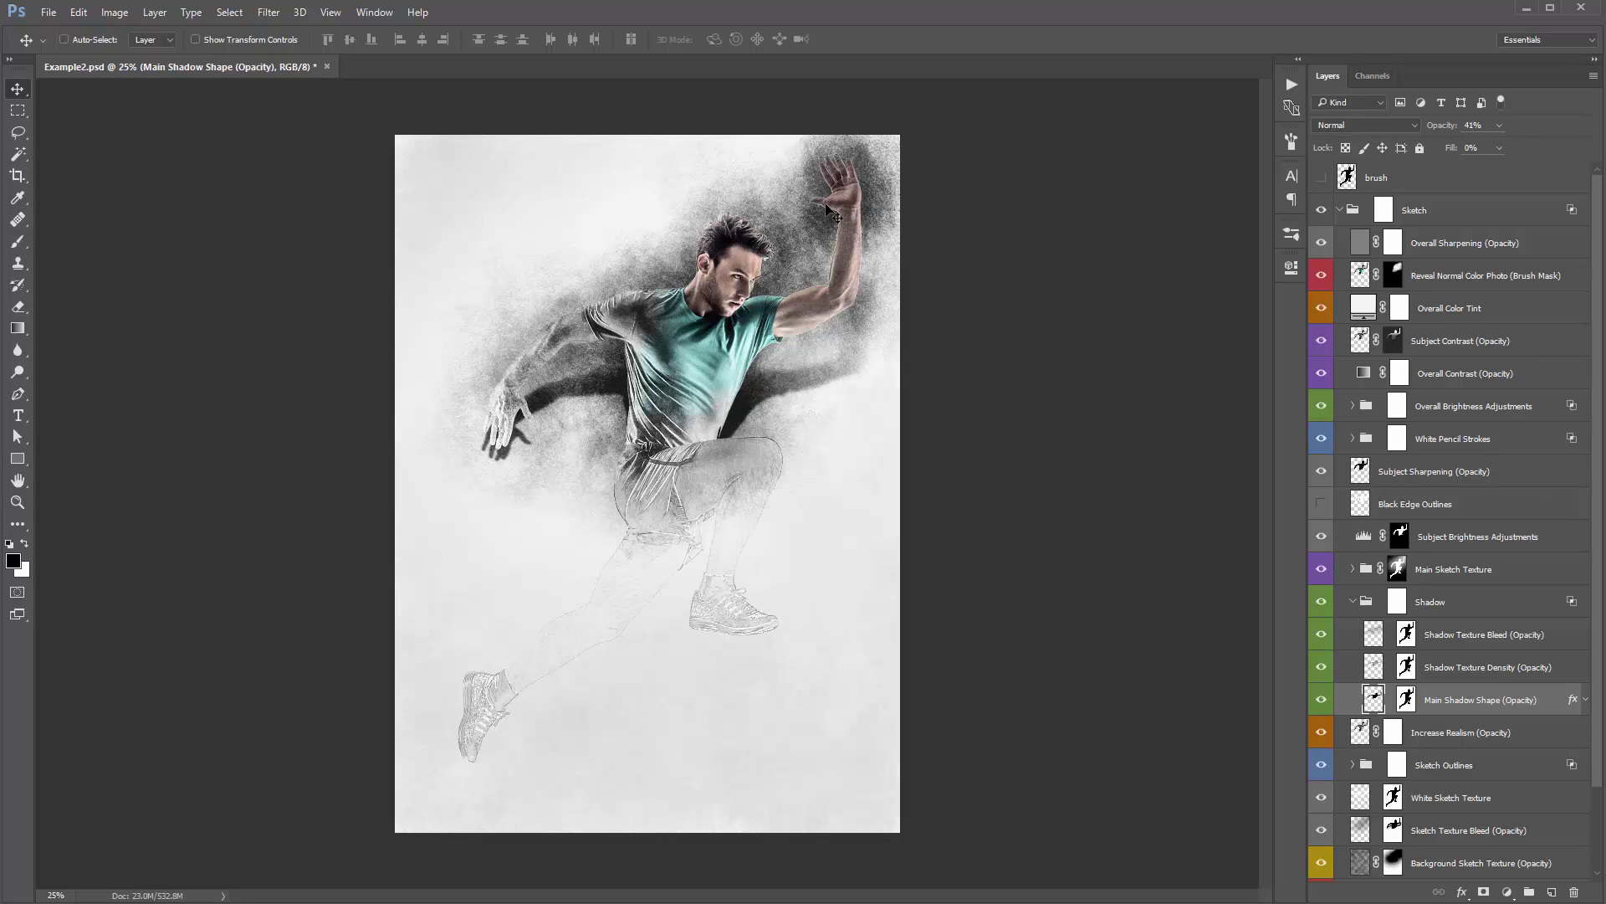
pyautogui.press('3')
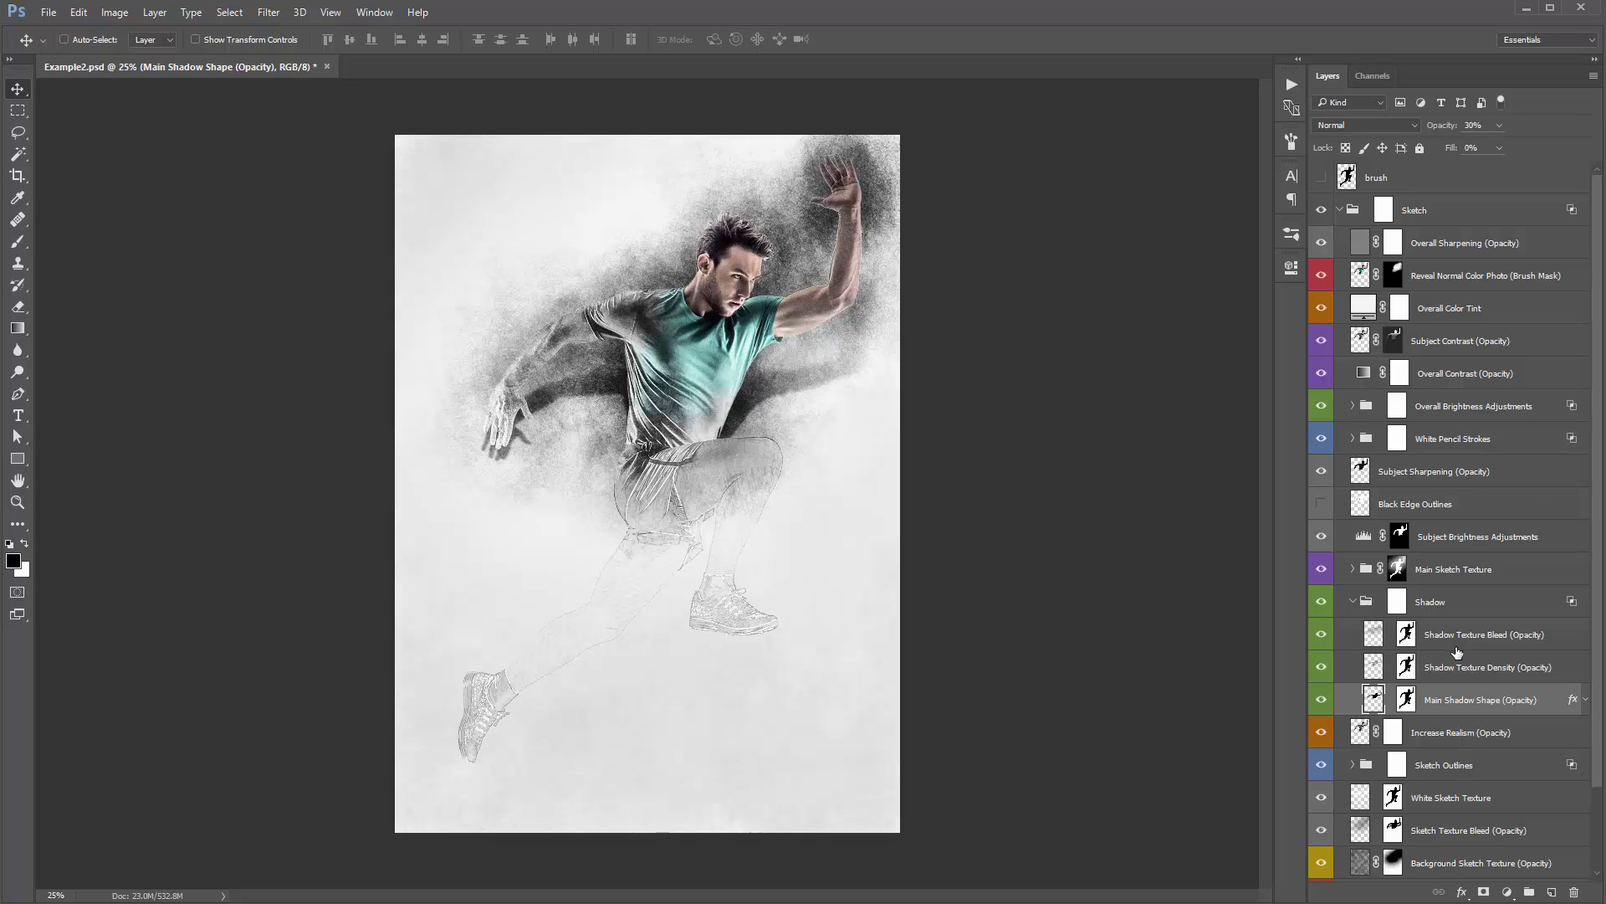
# Step: Select the Shadow Texture Density layer and toggle its visibility to examine its effect on the shadow
pyautogui.click(1447, 674)
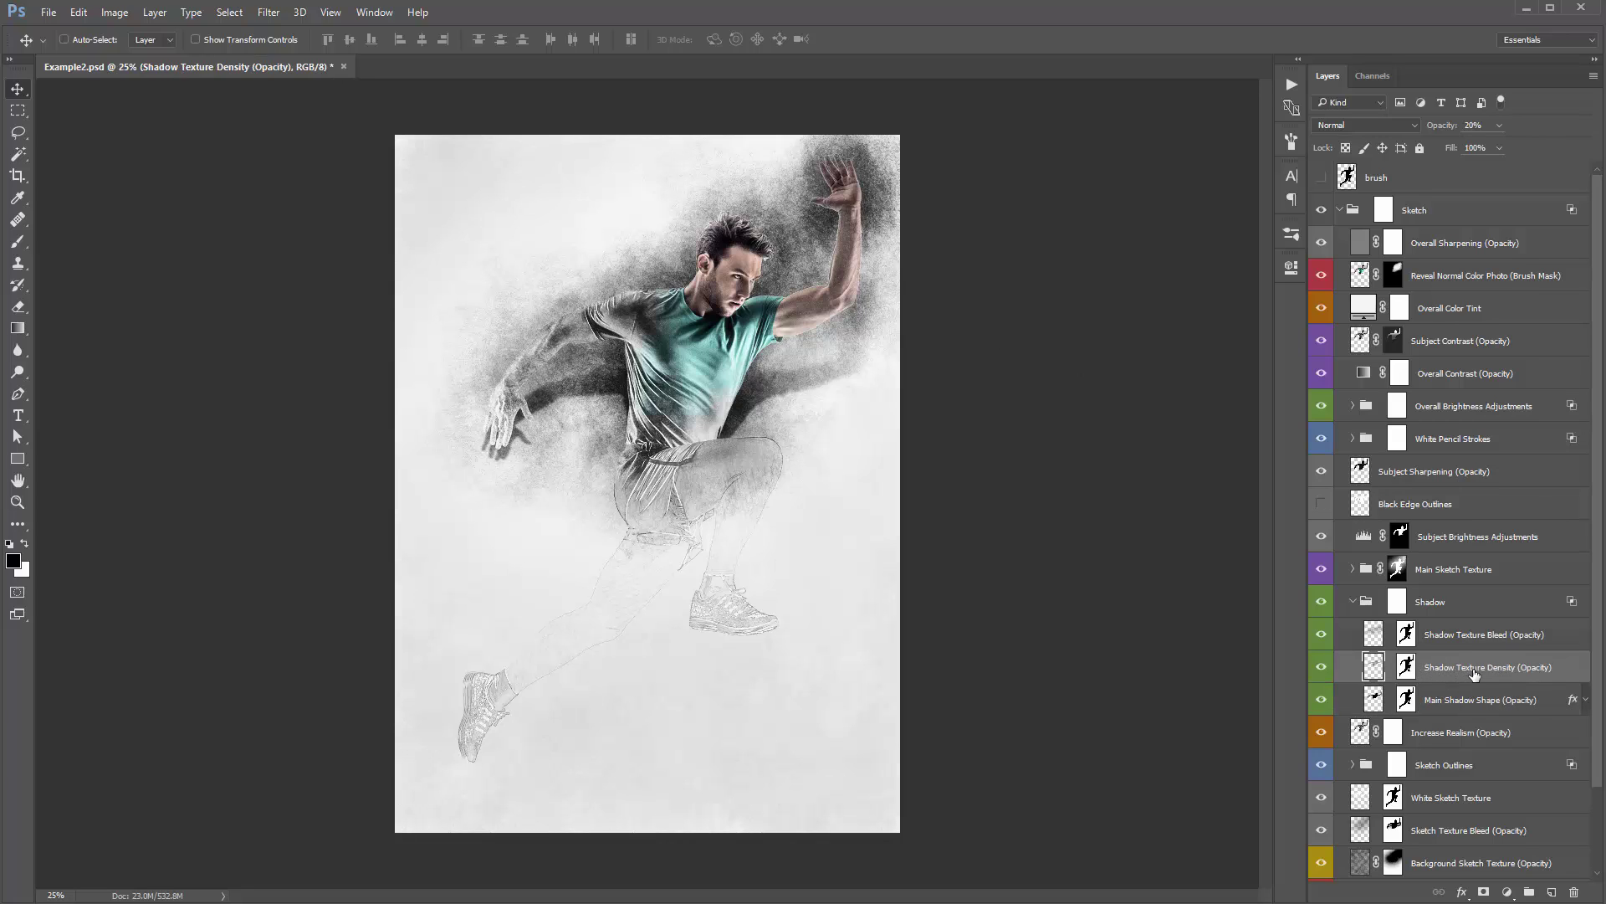
pyautogui.click(1322, 667)
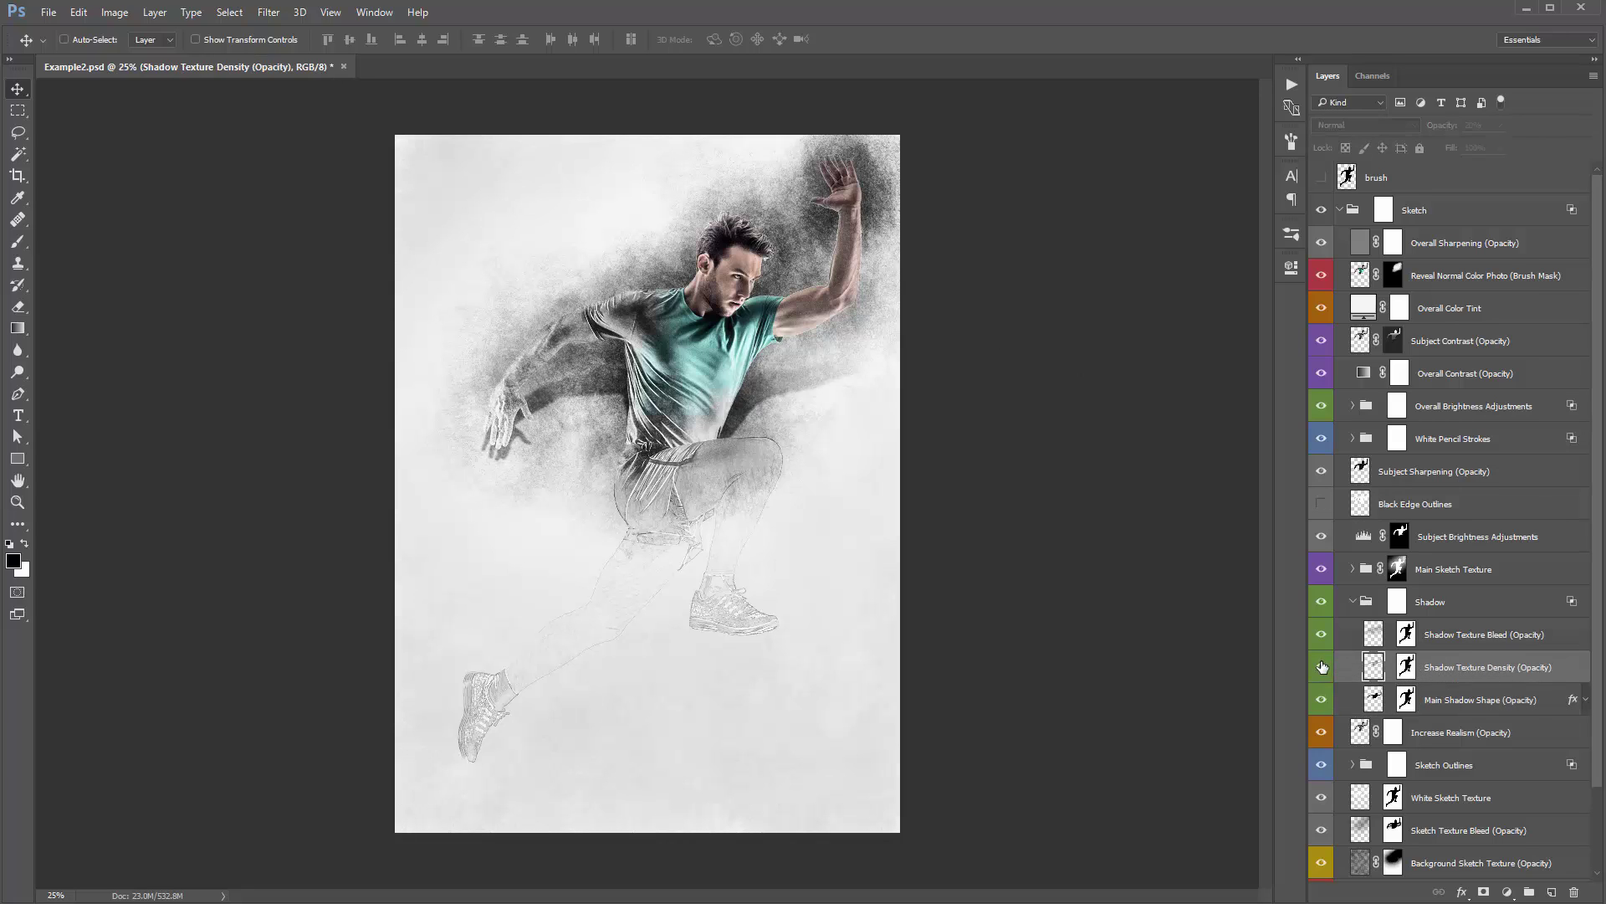
pyautogui.click(1322, 666)
pyautogui.click(1321, 667)
pyautogui.click(1322, 667)
pyautogui.click(1322, 666)
pyautogui.click(1322, 667)
pyautogui.click(1322, 666)
pyautogui.click(1322, 666)
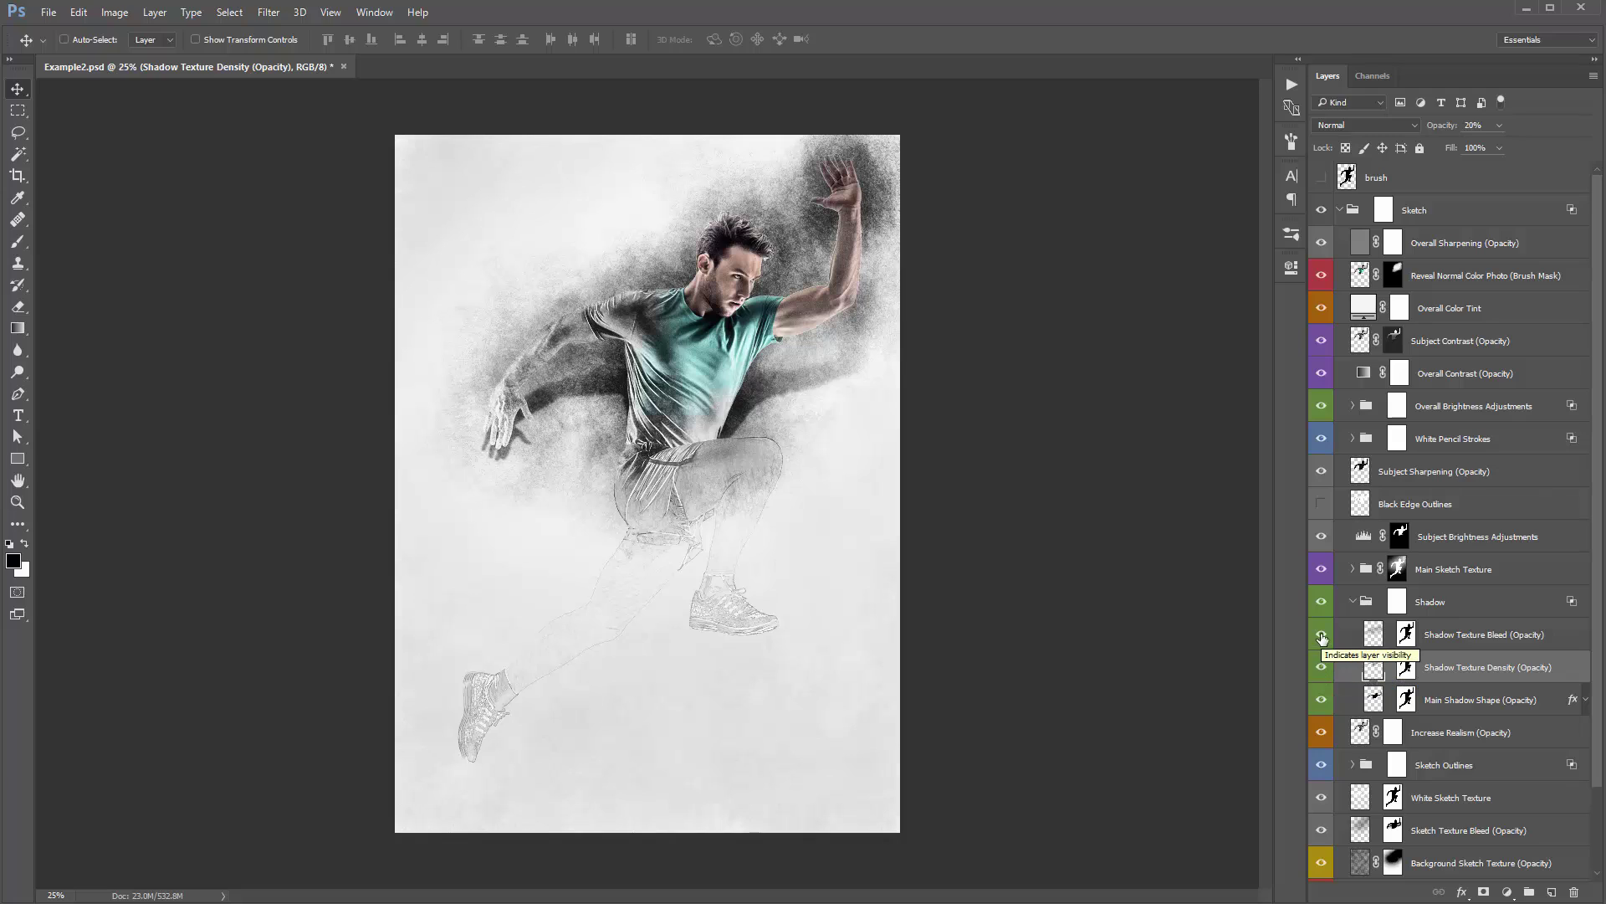
# Step: Toggle the Shadow Texture Bleed layer's visibility to examine its effect, and collapse the Shadow group
pyautogui.click(1445, 642)
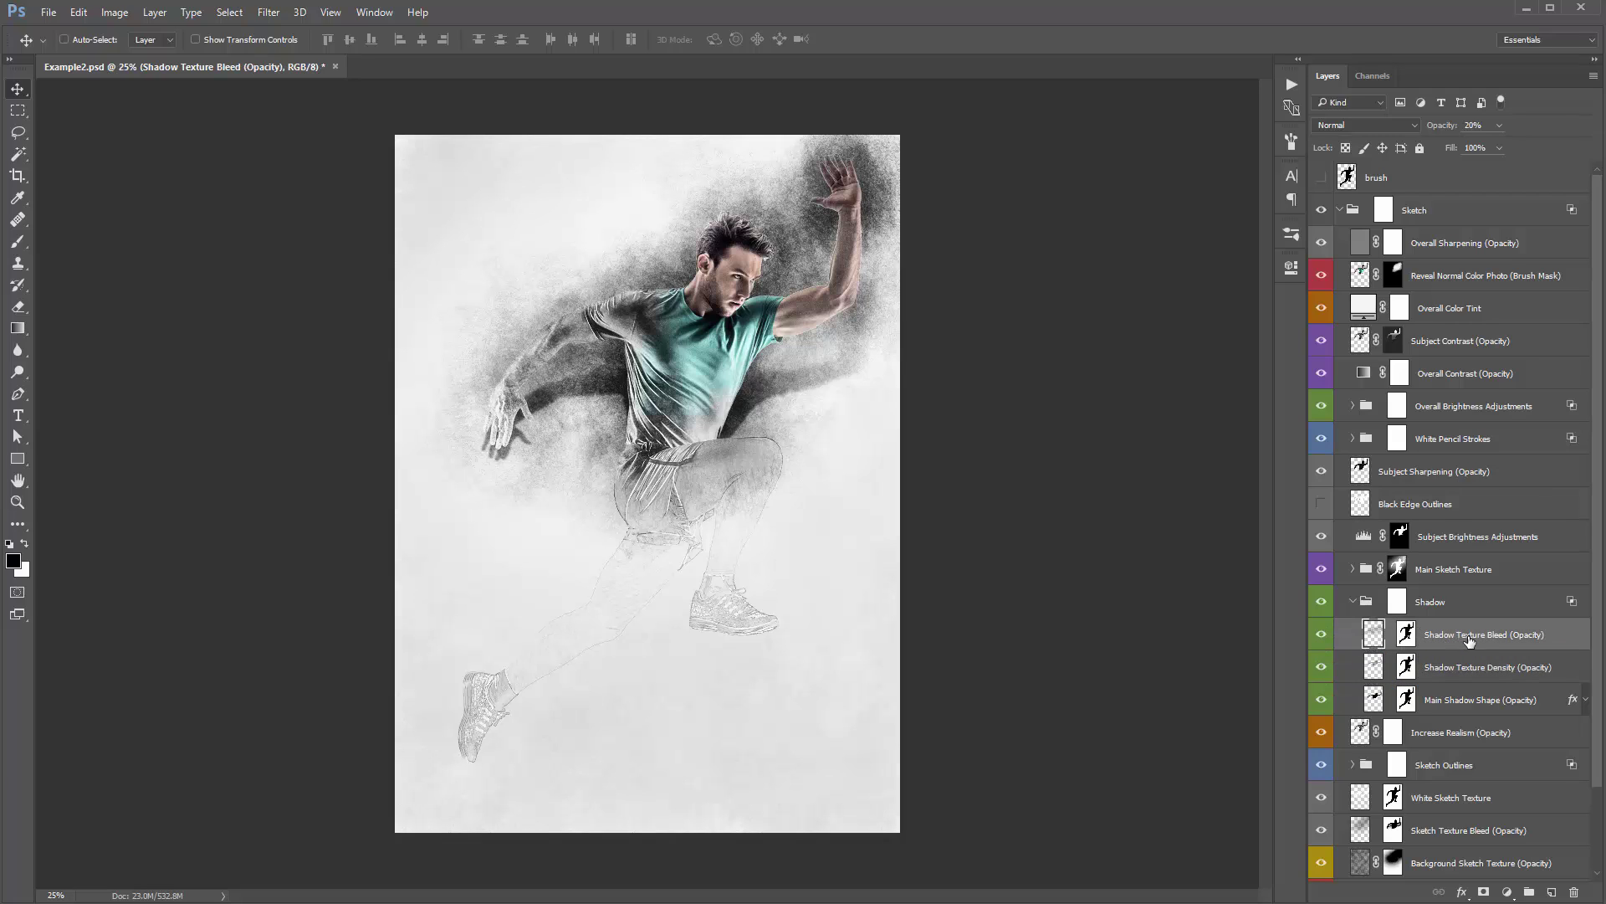
pyautogui.click(1321, 635)
pyautogui.click(1322, 634)
pyautogui.click(1322, 635)
pyautogui.click(1322, 635)
pyautogui.click(1322, 635)
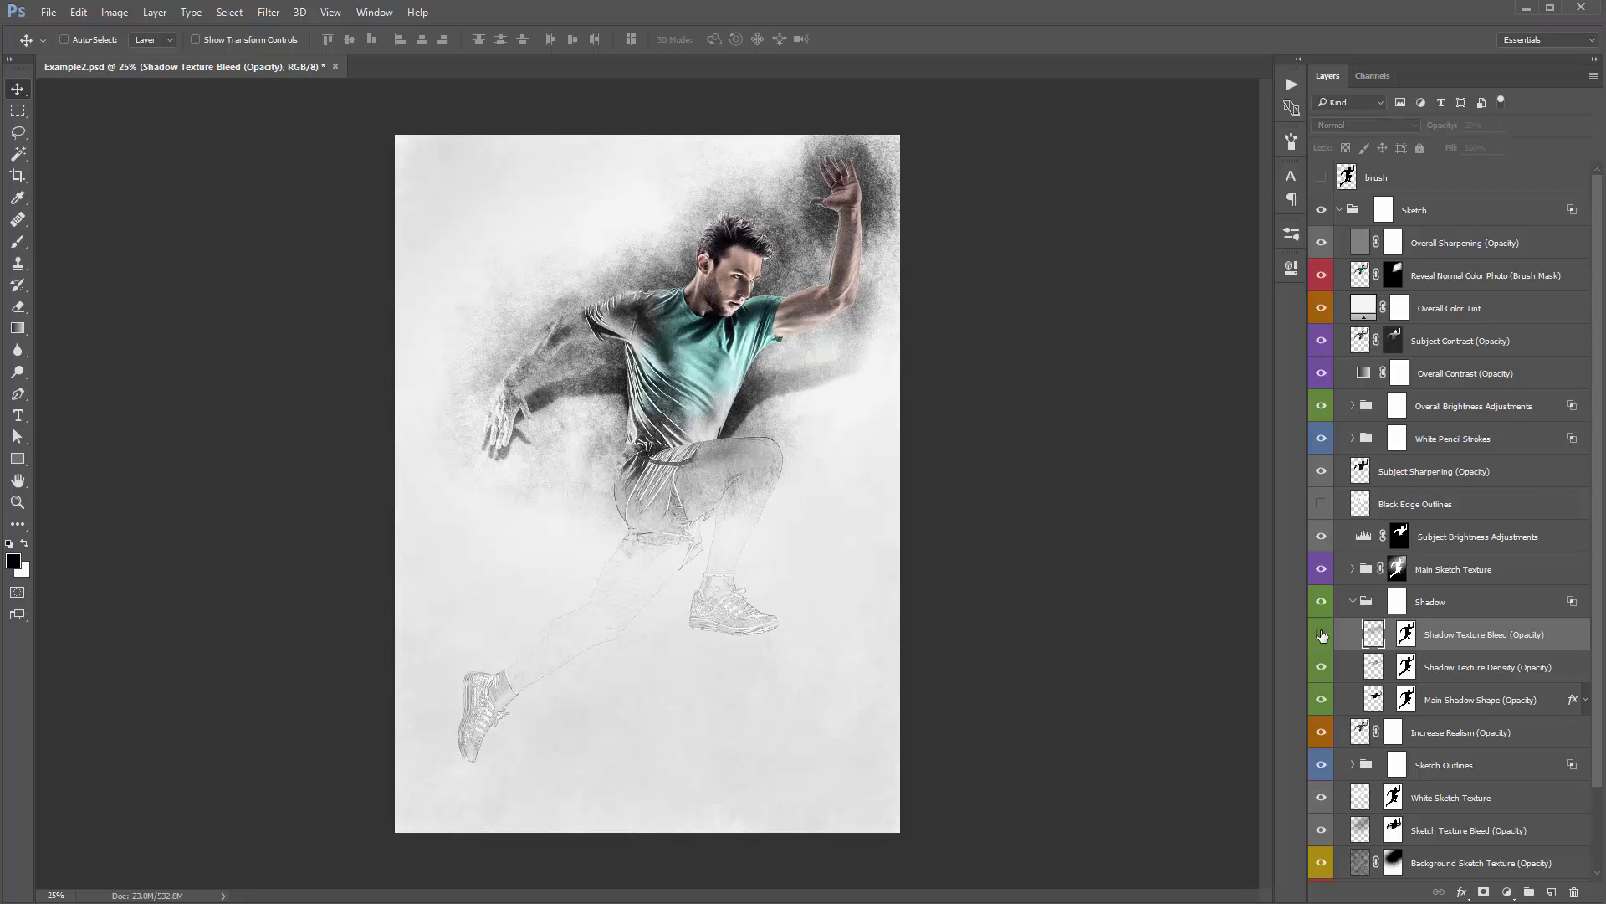
pyautogui.click(1322, 635)
pyautogui.click(1352, 603)
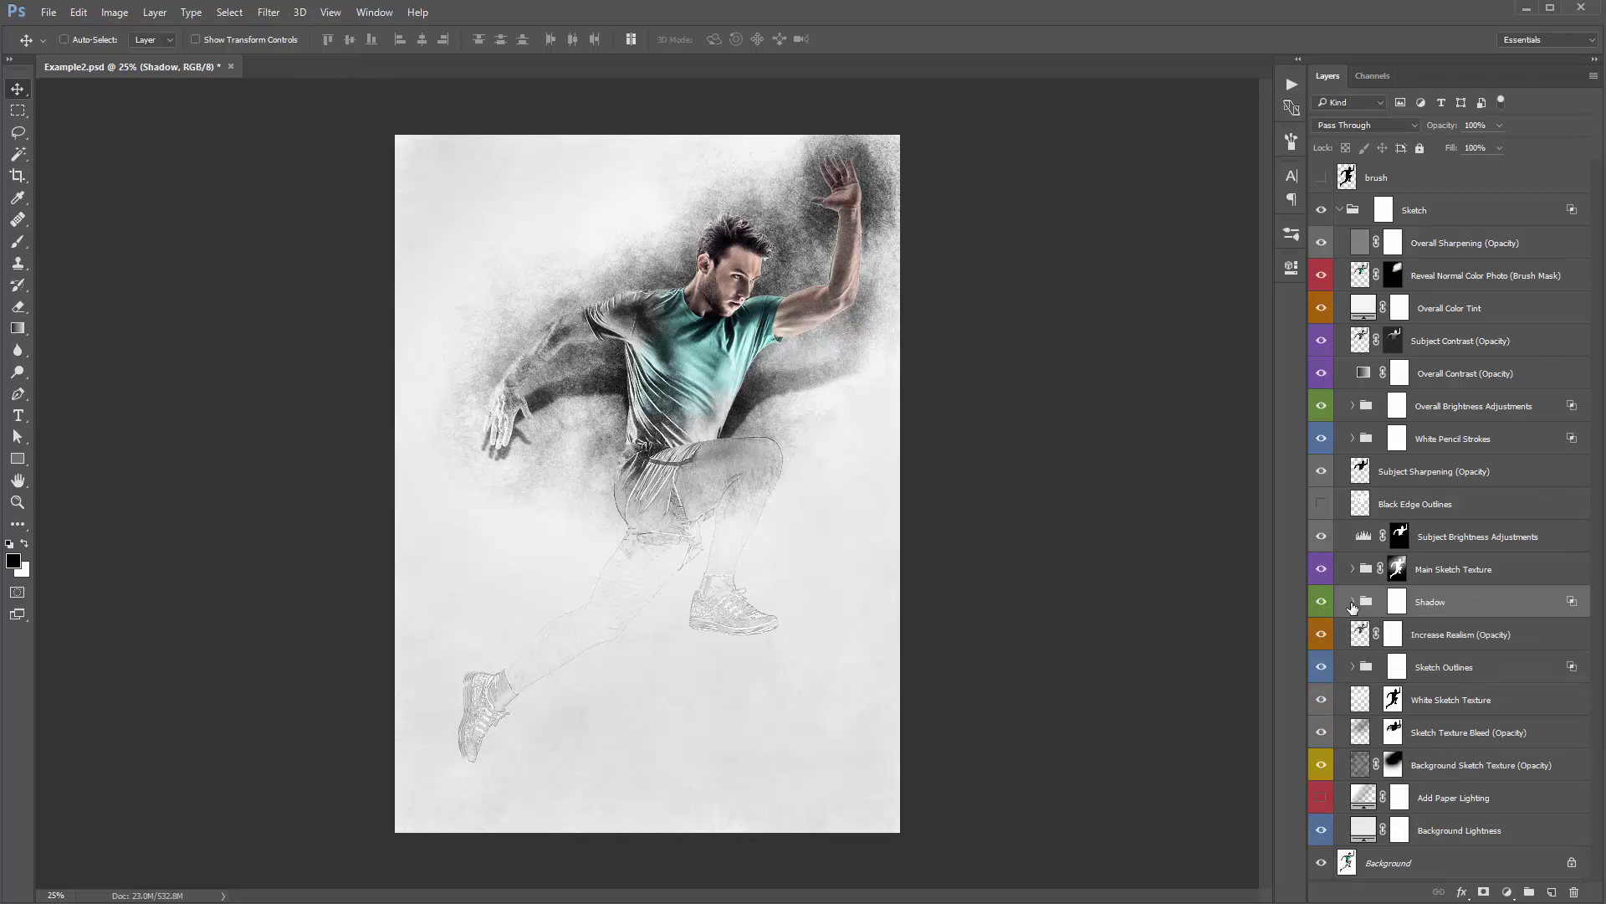
# Step: Compare the image with and without the White Sketch Texture layer and set that layer's opacity to 100%
pyautogui.click(1447, 698)
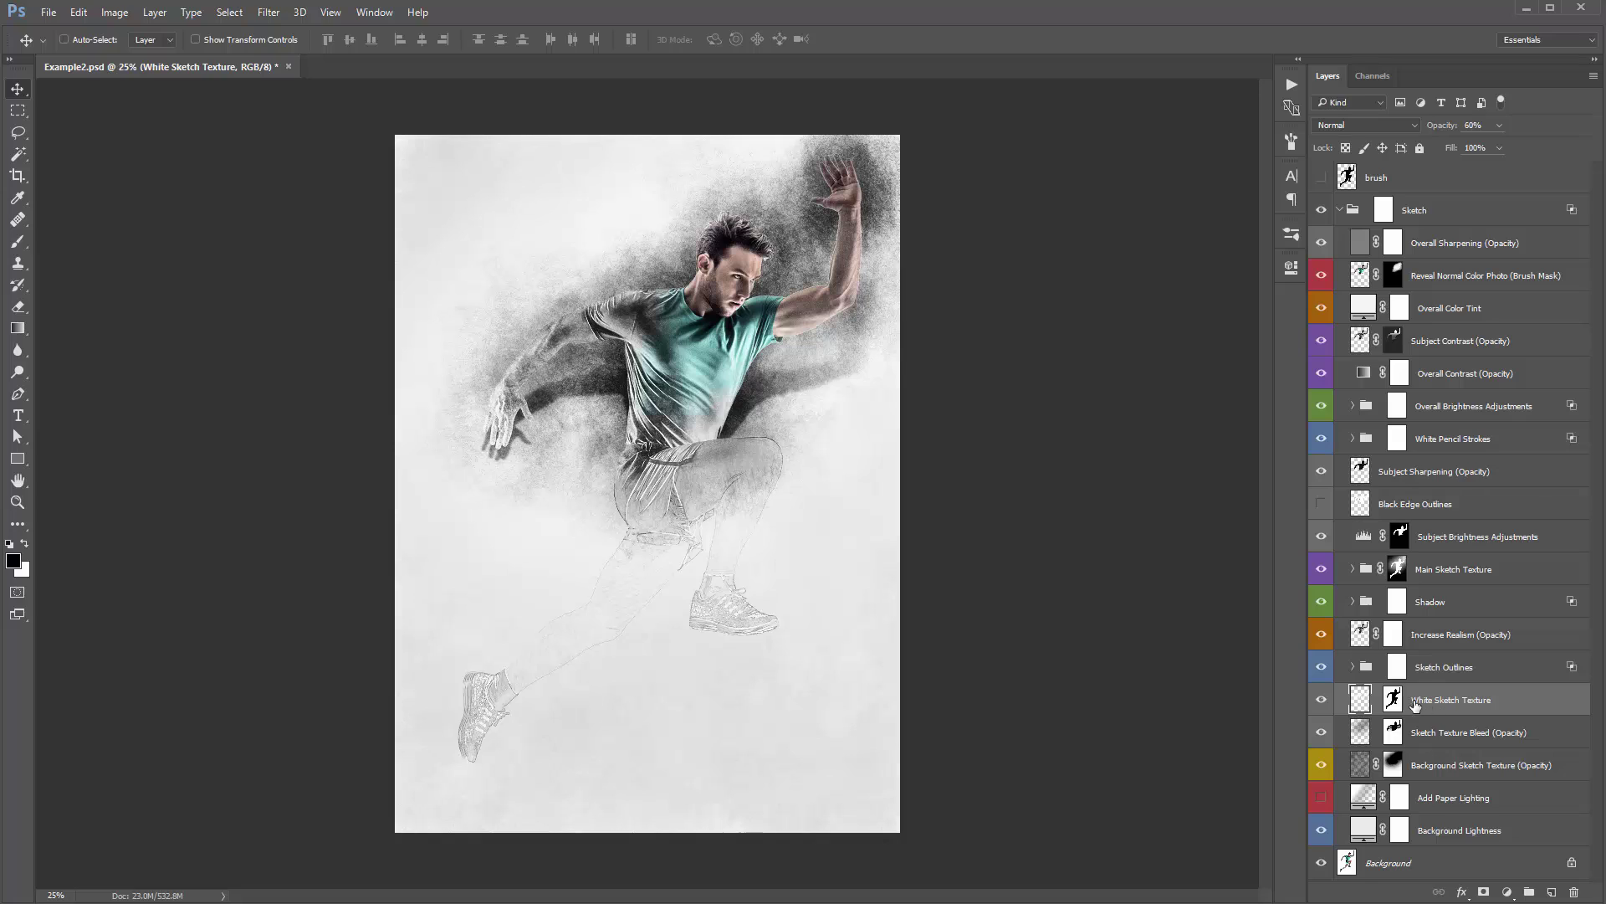
pyautogui.click(1320, 702)
pyautogui.click(1320, 701)
pyautogui.click(1320, 701)
pyautogui.click(1320, 701)
pyautogui.click(1320, 703)
pyautogui.moveTo(1430, 130); pyautogui.dragTo(1469, 129)
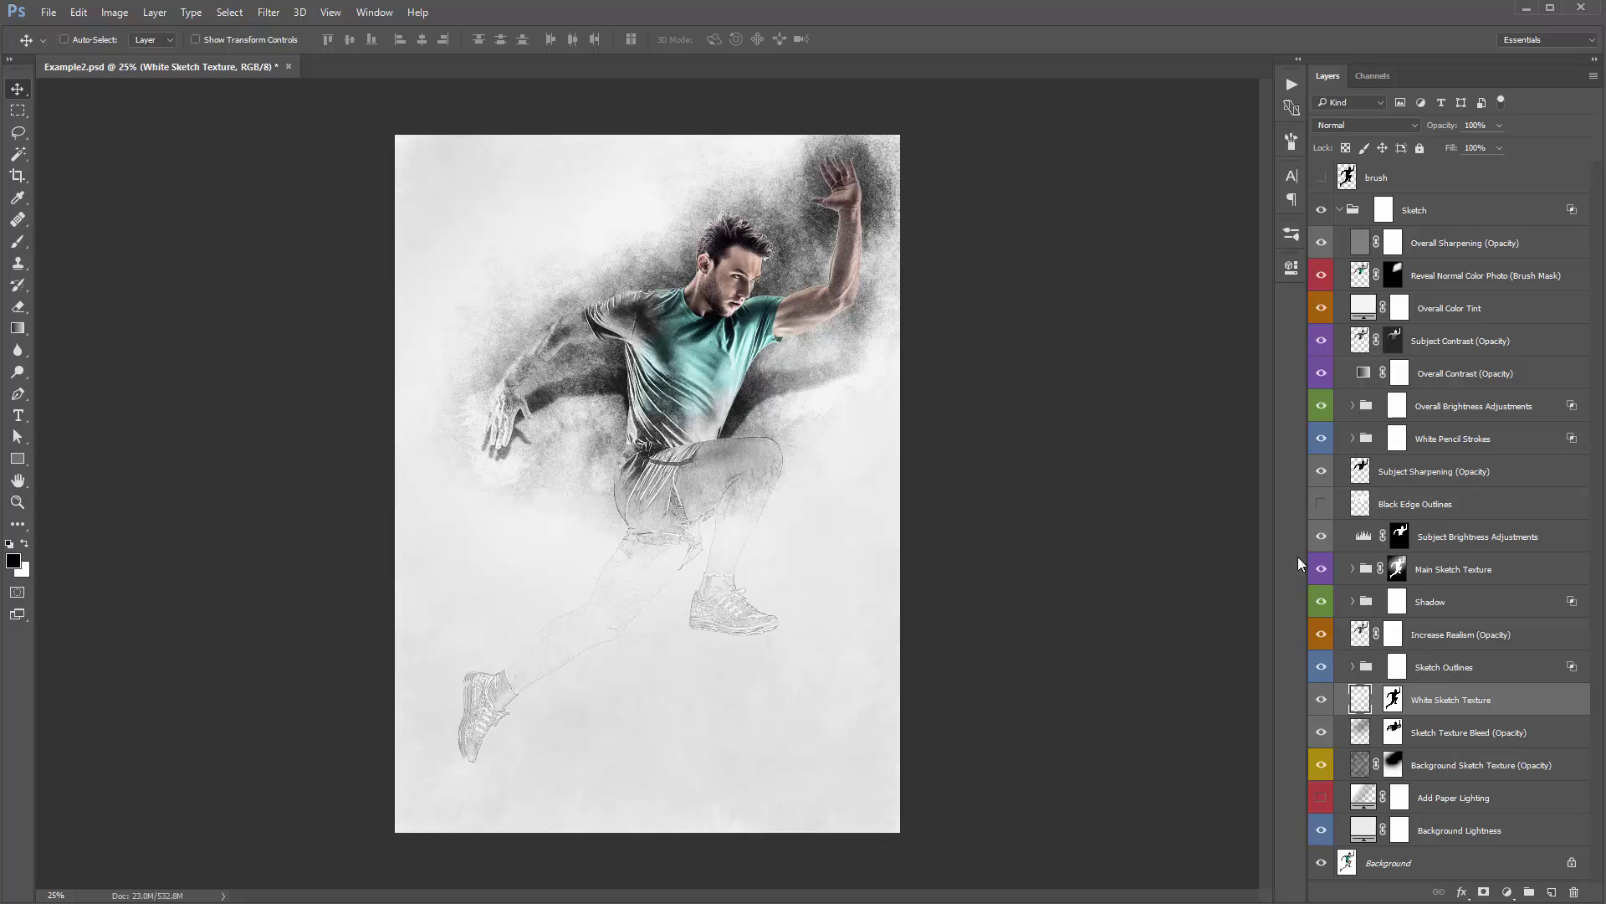
# Step: Duplicate the White Sketch Texture layer twice and delete both copies
pyautogui.hotkey('ctrl', 'j')
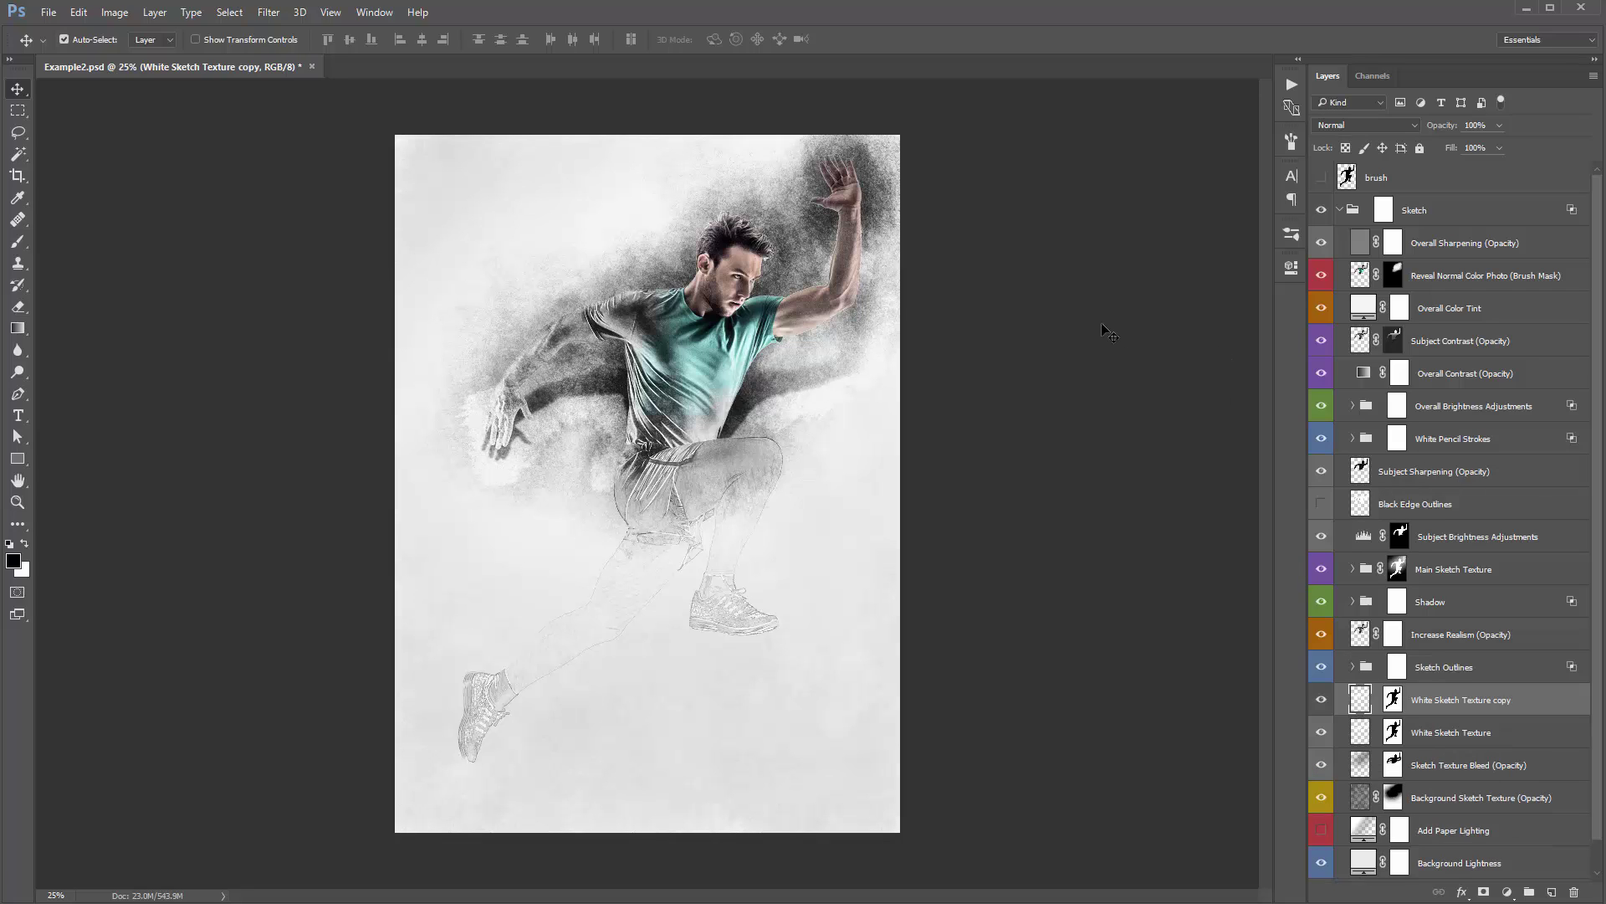
pyautogui.hotkey('ctrl', 'j')
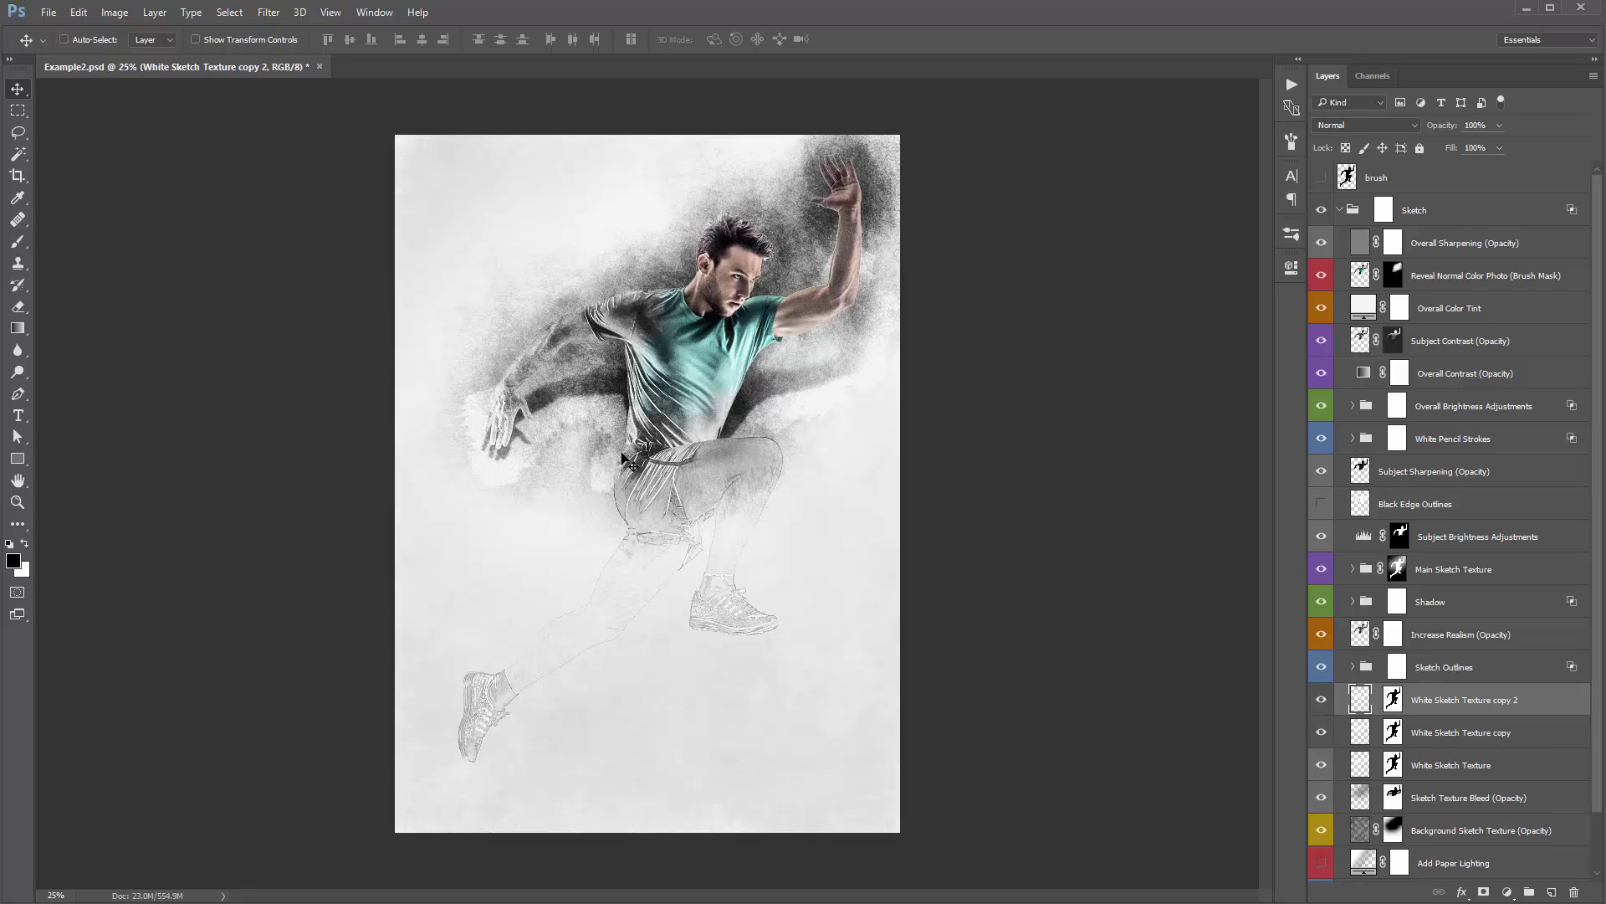
pyautogui.press('Delete')
pyautogui.press('Delete')
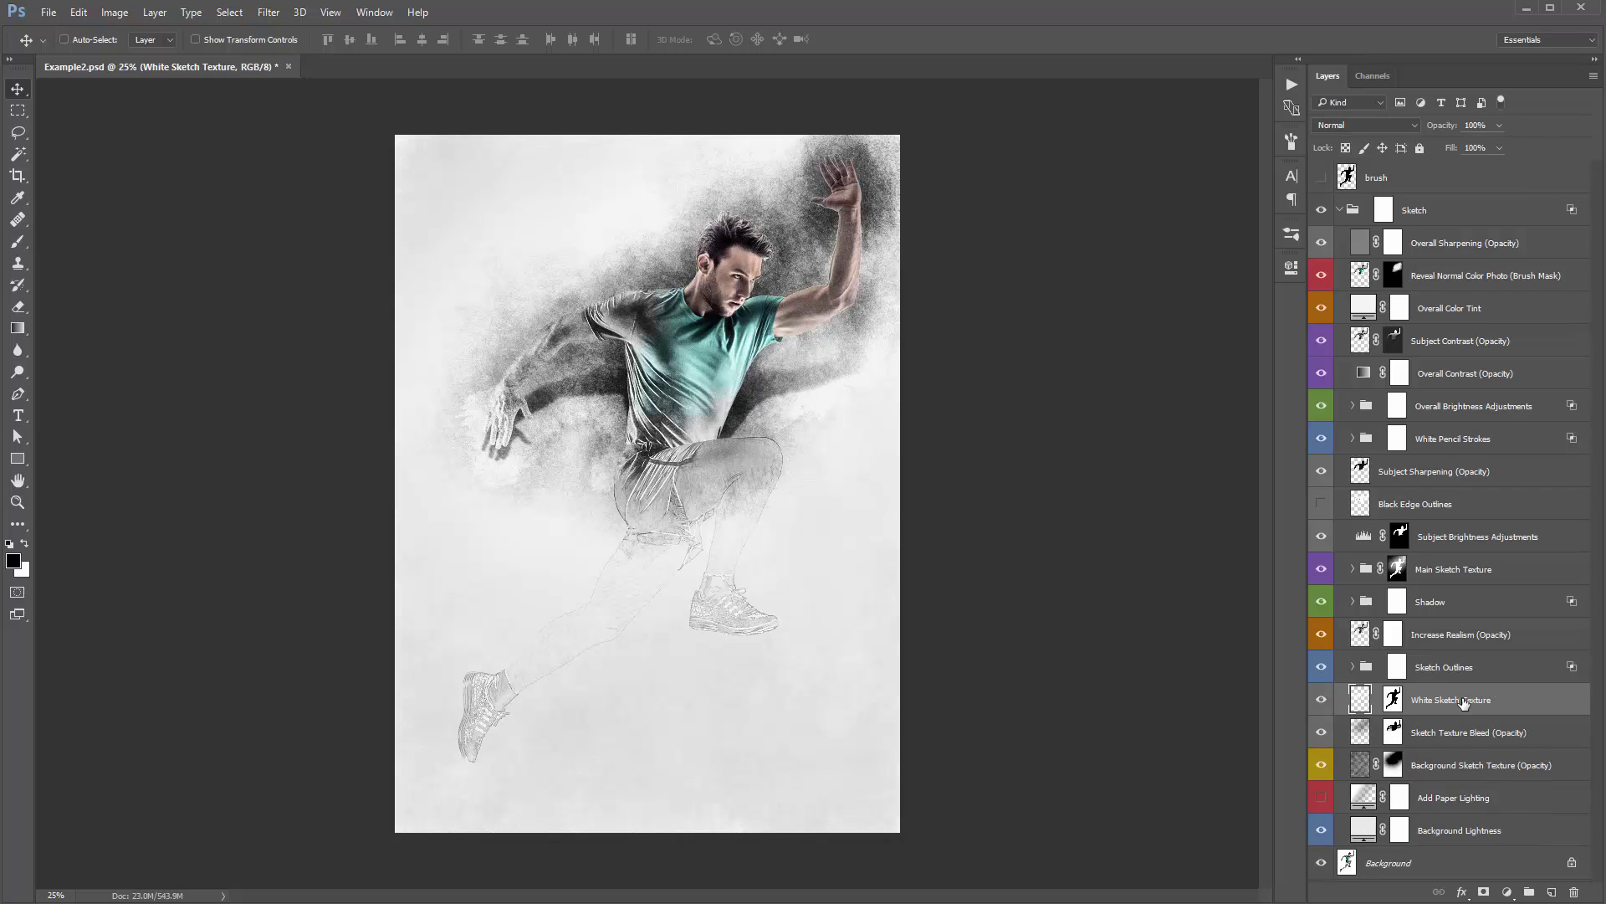
# Step: Set the opacity of the Sketch Outlines_2 layer inside the Sketch Outlines group to 49% and collapse the group
pyautogui.click(1436, 739)
pyautogui.click(1432, 703)
pyautogui.click(1453, 677)
pyautogui.click(1354, 667)
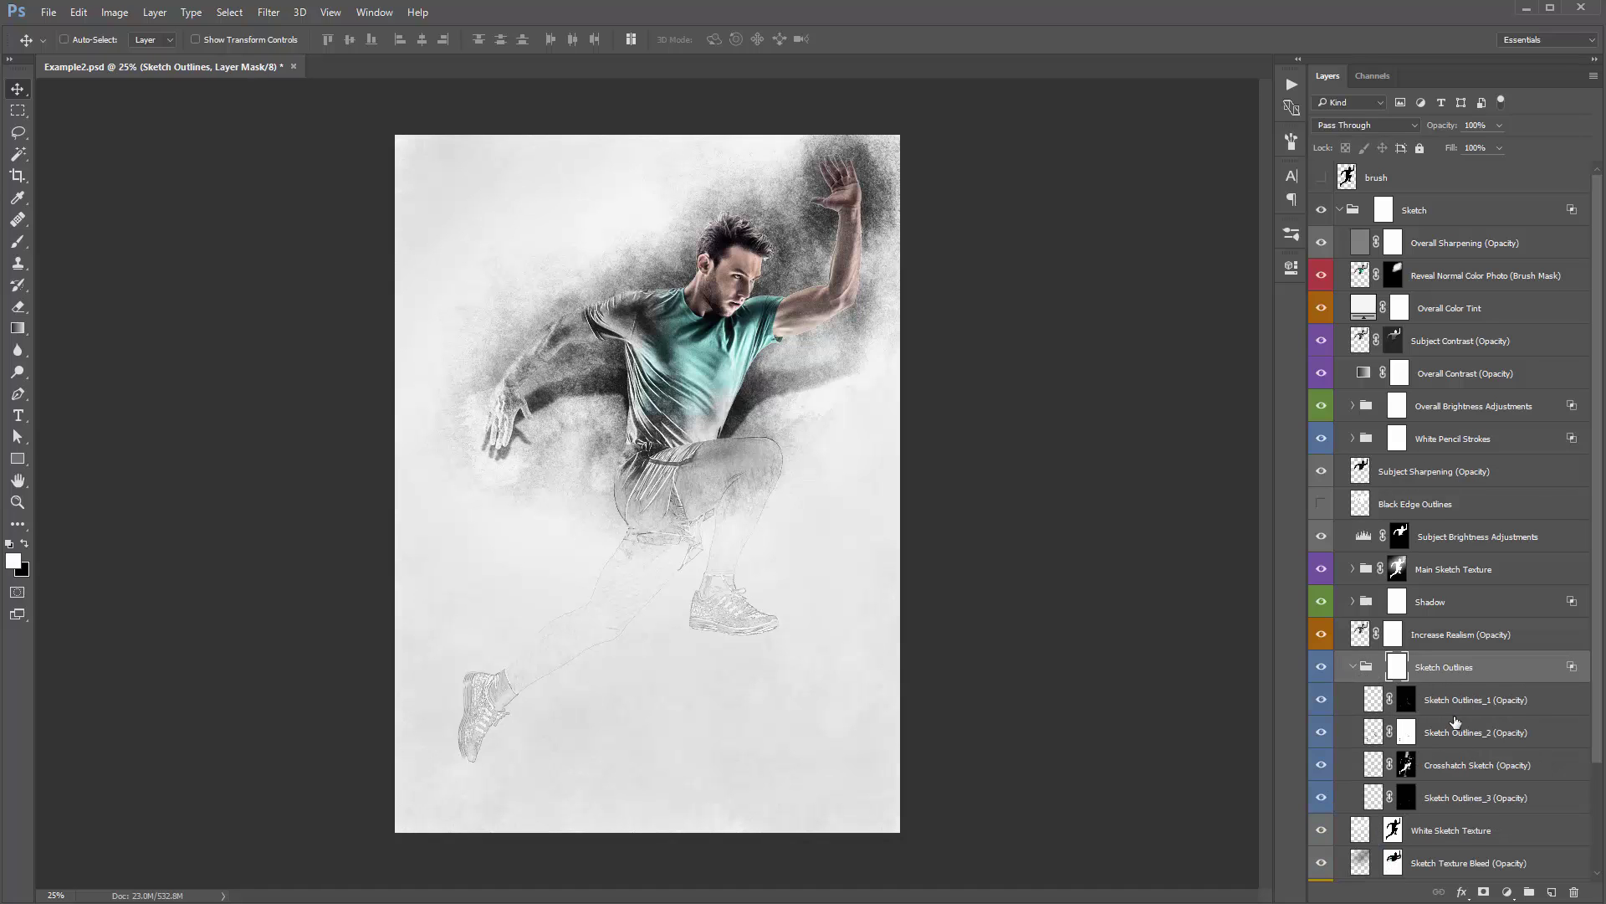
pyautogui.click(1480, 741)
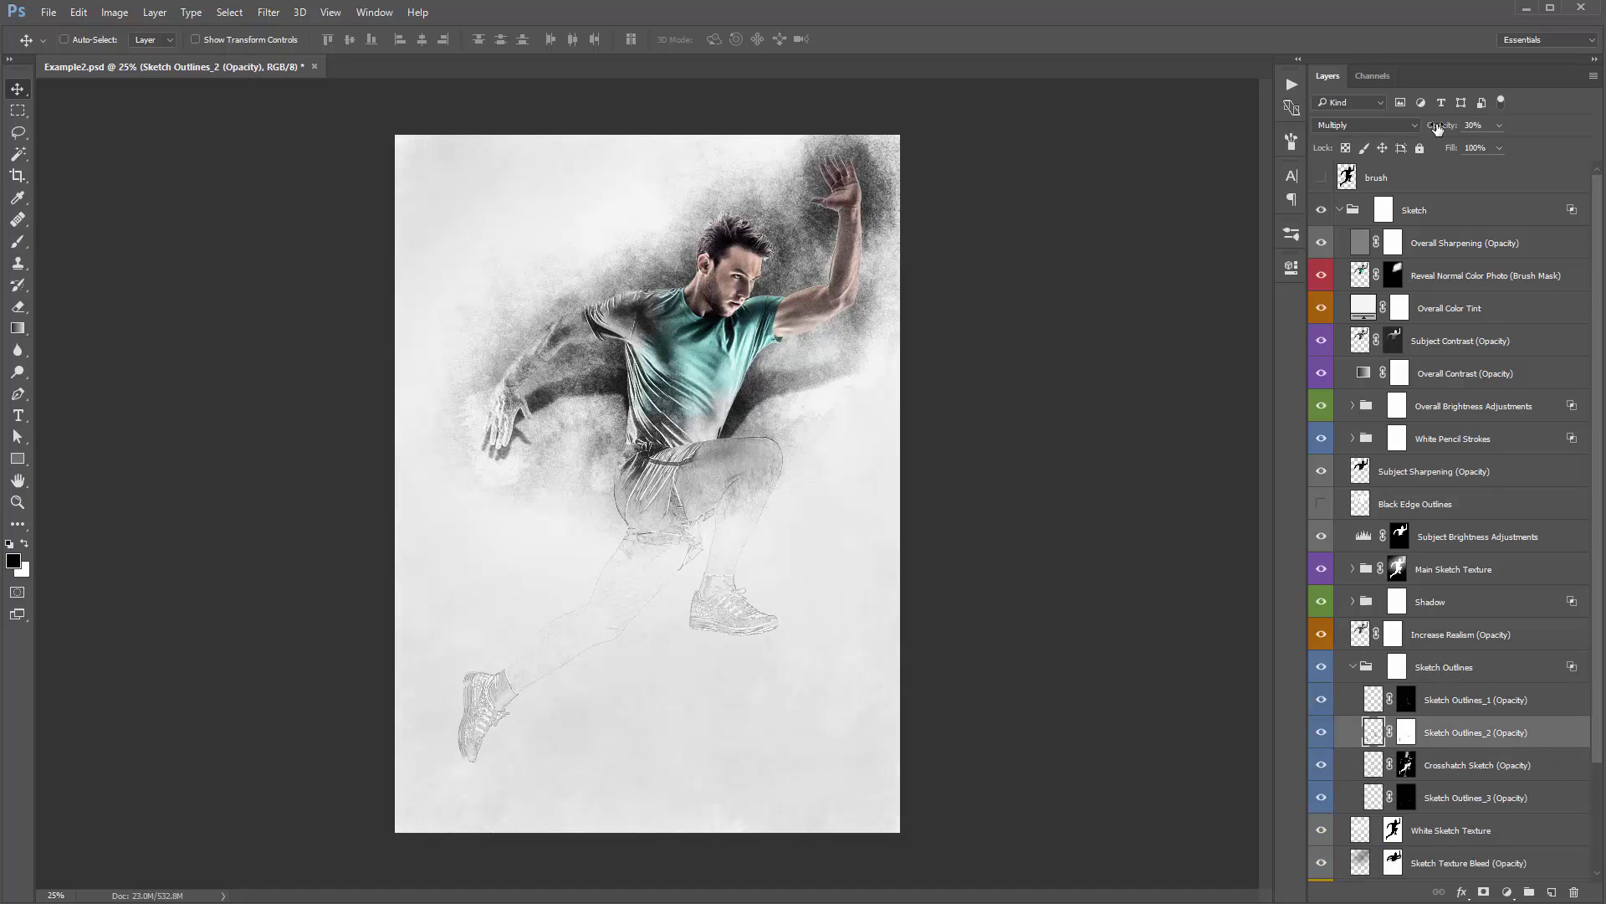
pyautogui.moveTo(1437, 127); pyautogui.dragTo(1453, 127)
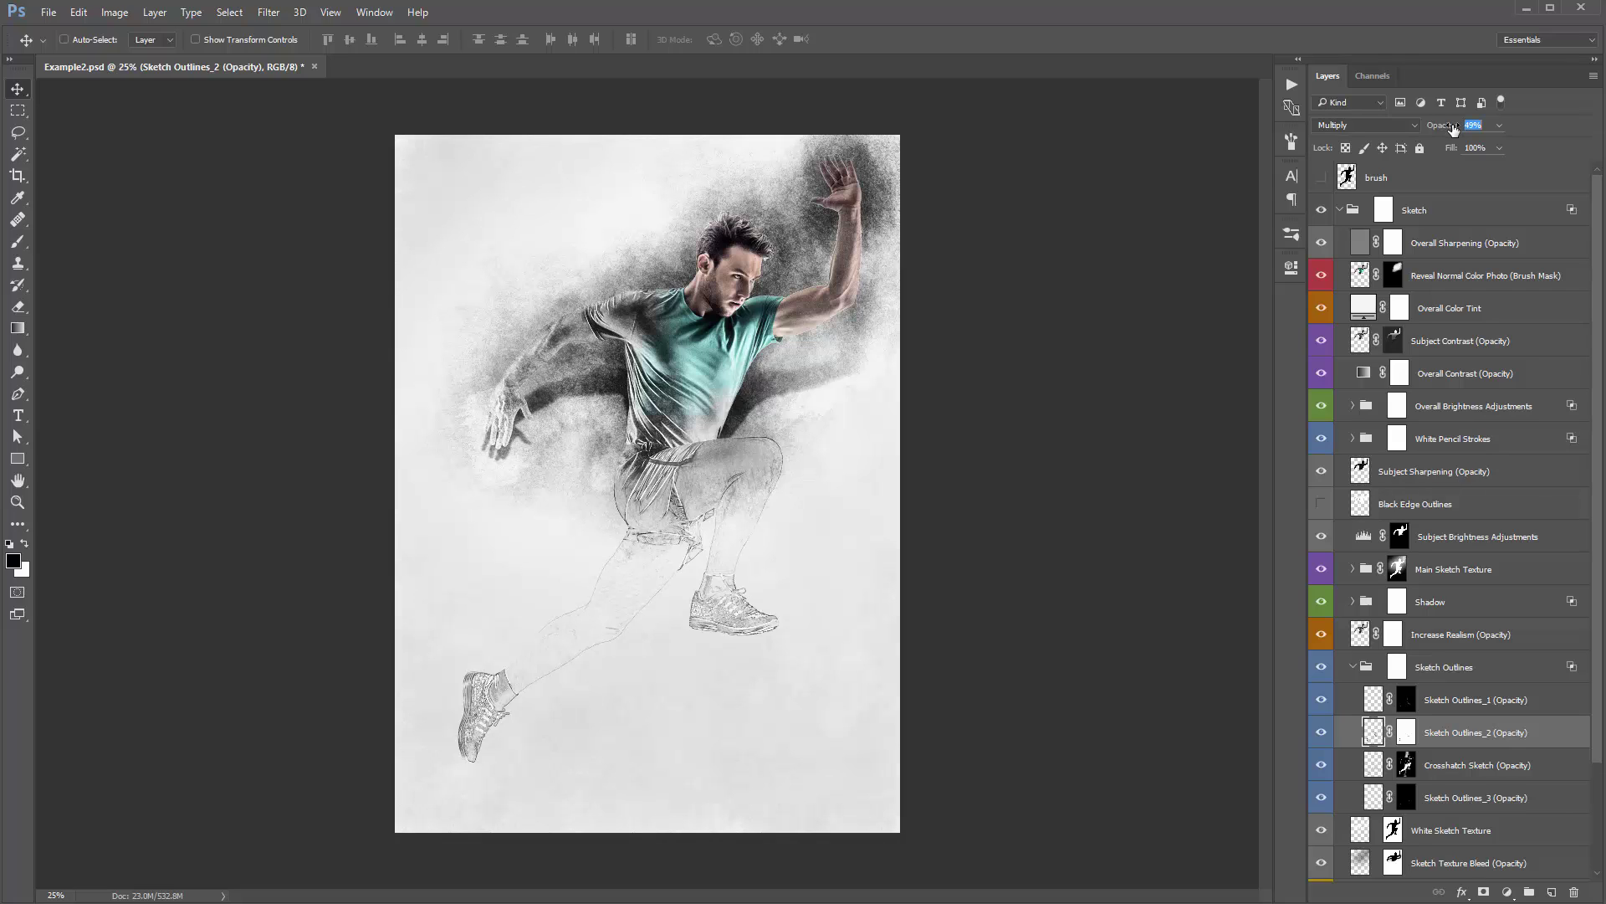
pyautogui.click(1352, 667)
# Step: Toggle the Main Sketch Texture group's visibility to compare the image with and without it, leaving it visible
pyautogui.click(1422, 634)
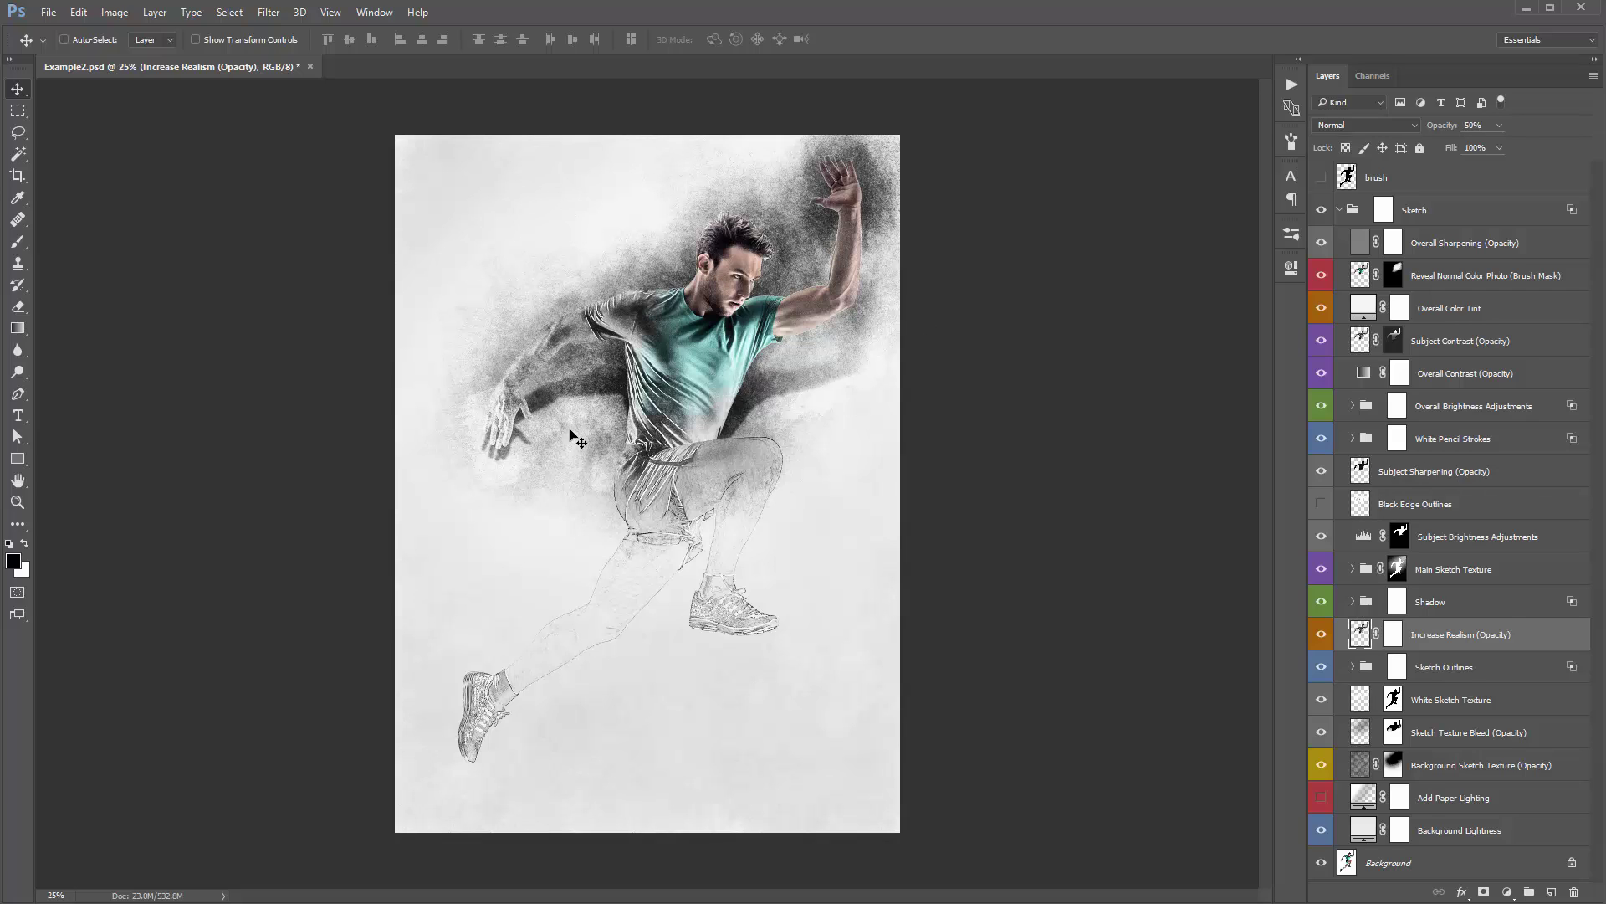
pyautogui.click(1439, 571)
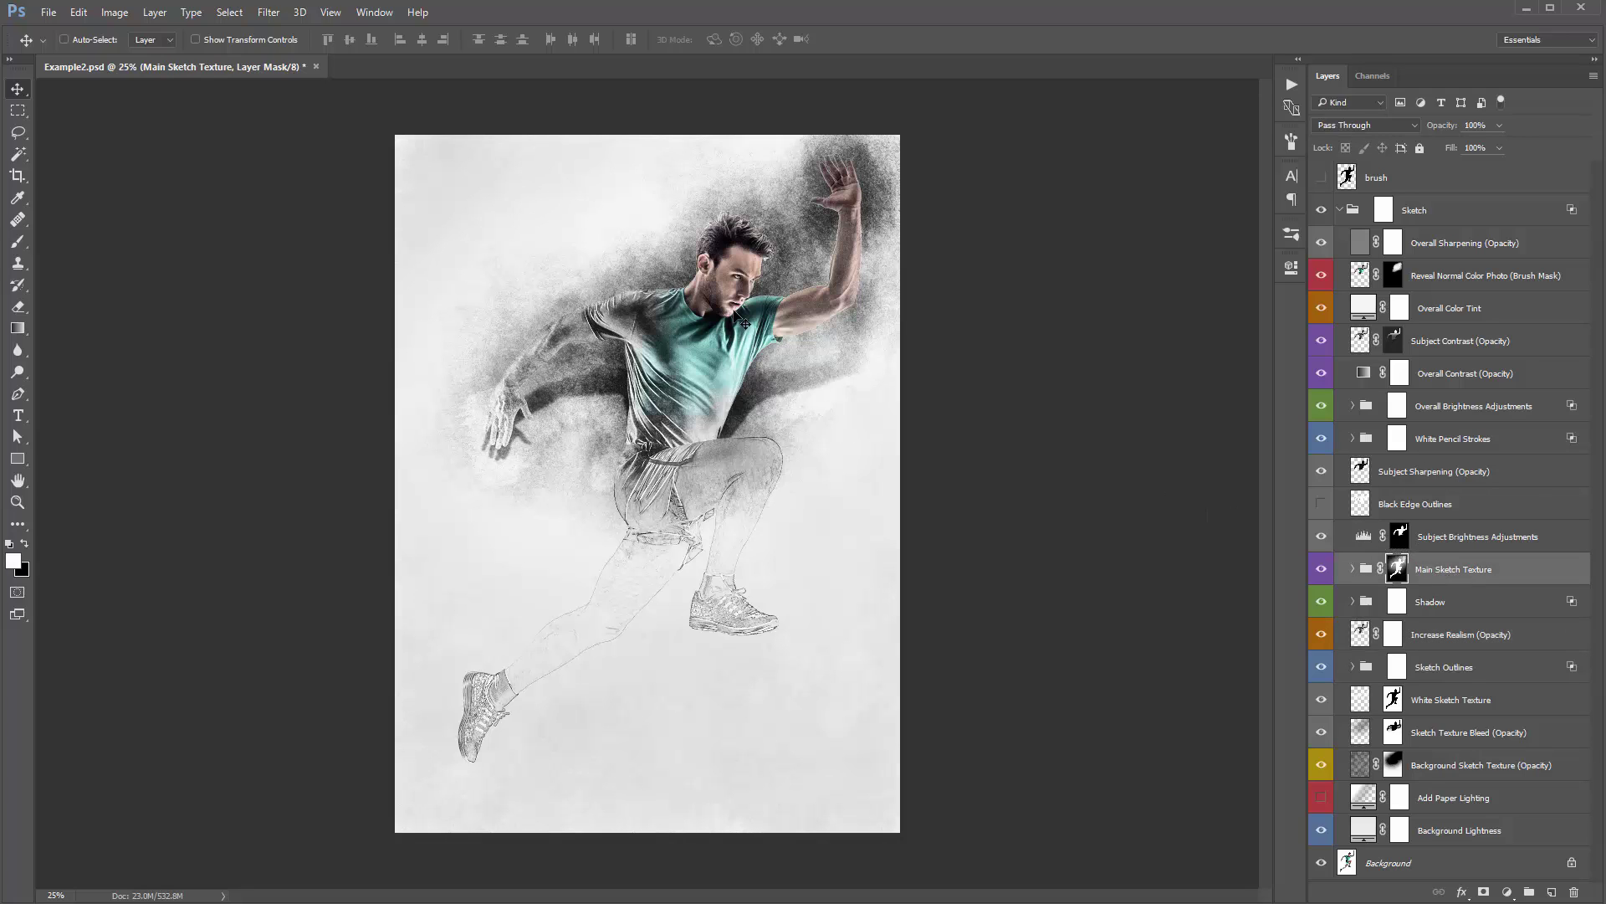
pyautogui.click(1322, 571)
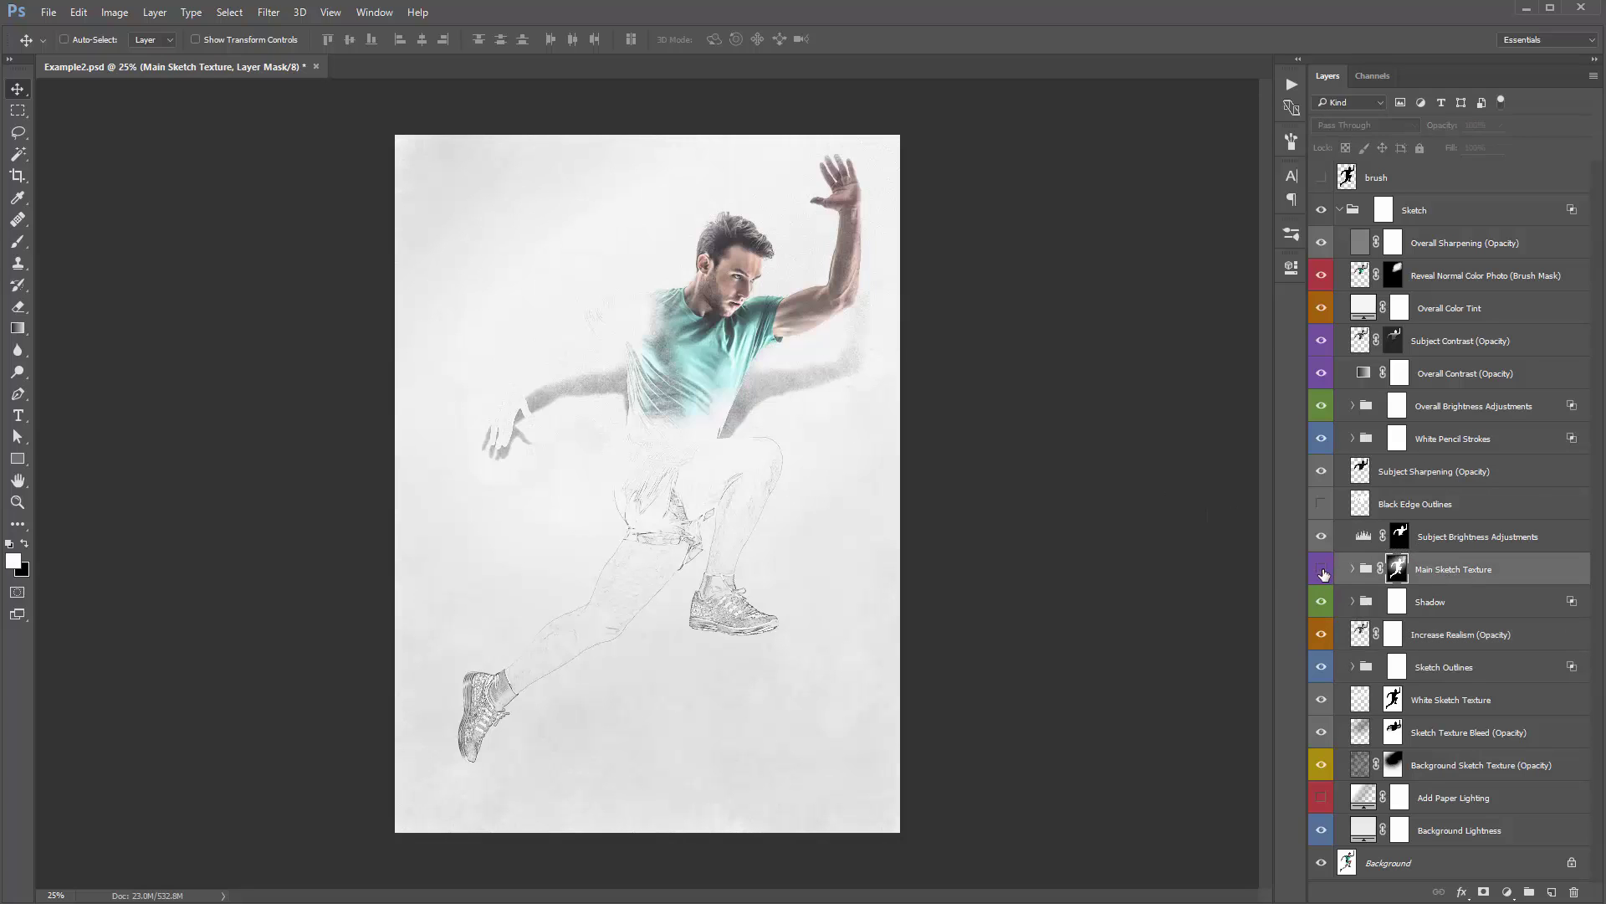
pyautogui.click(1321, 570)
pyautogui.click(1322, 571)
pyautogui.click(1322, 570)
pyautogui.click(1321, 571)
pyautogui.click(1322, 571)
pyautogui.click(1322, 571)
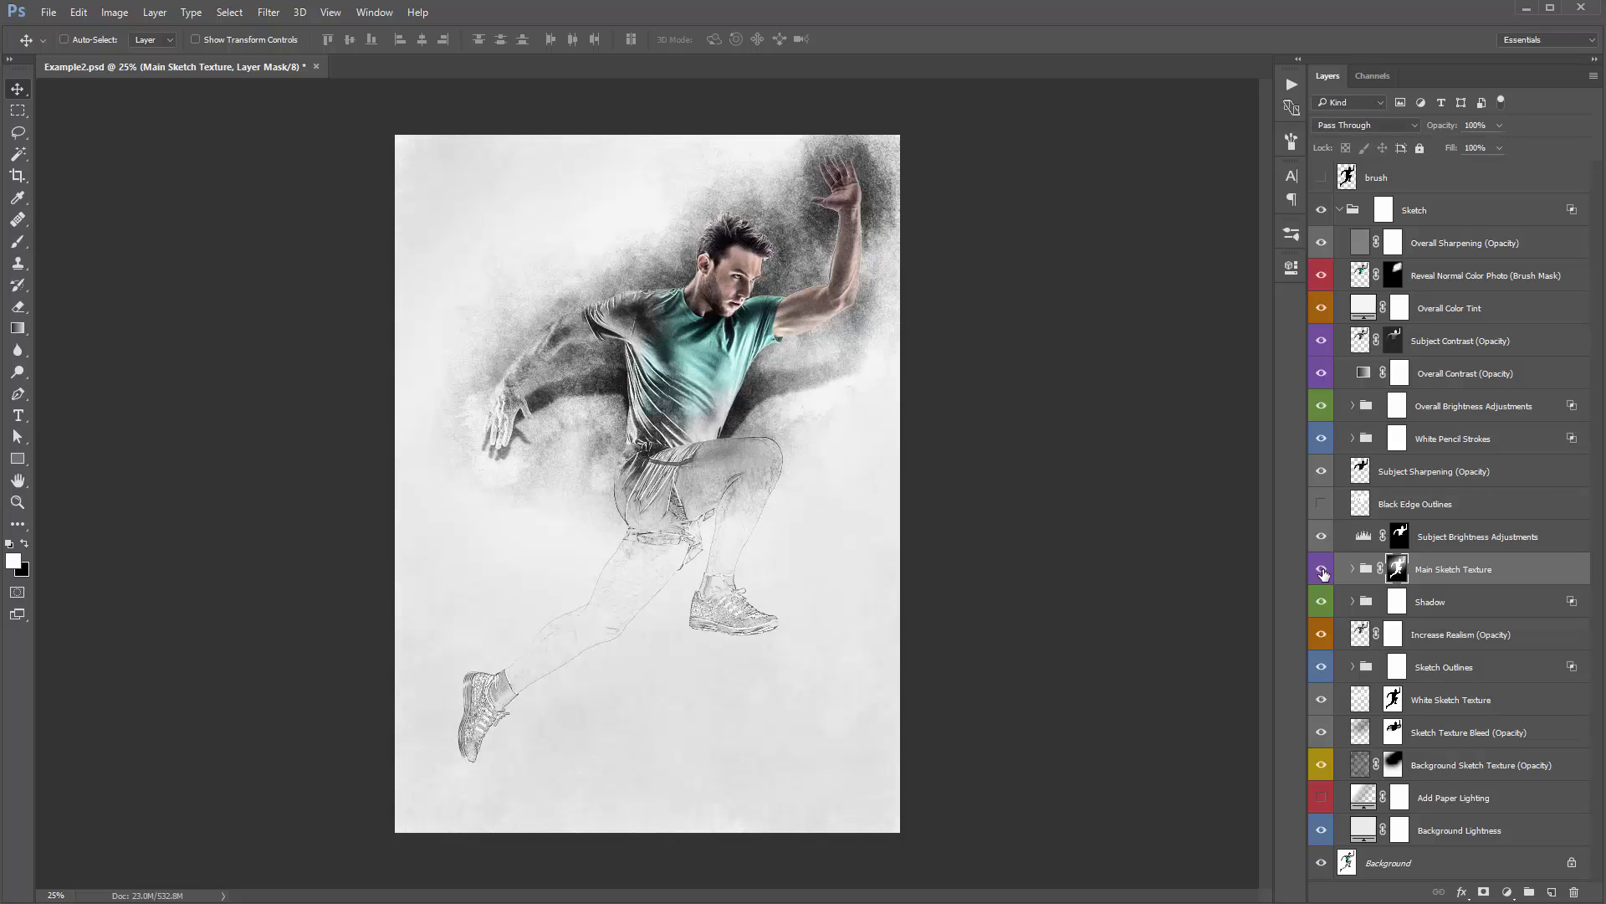
pyautogui.click(1322, 571)
pyautogui.click(1321, 572)
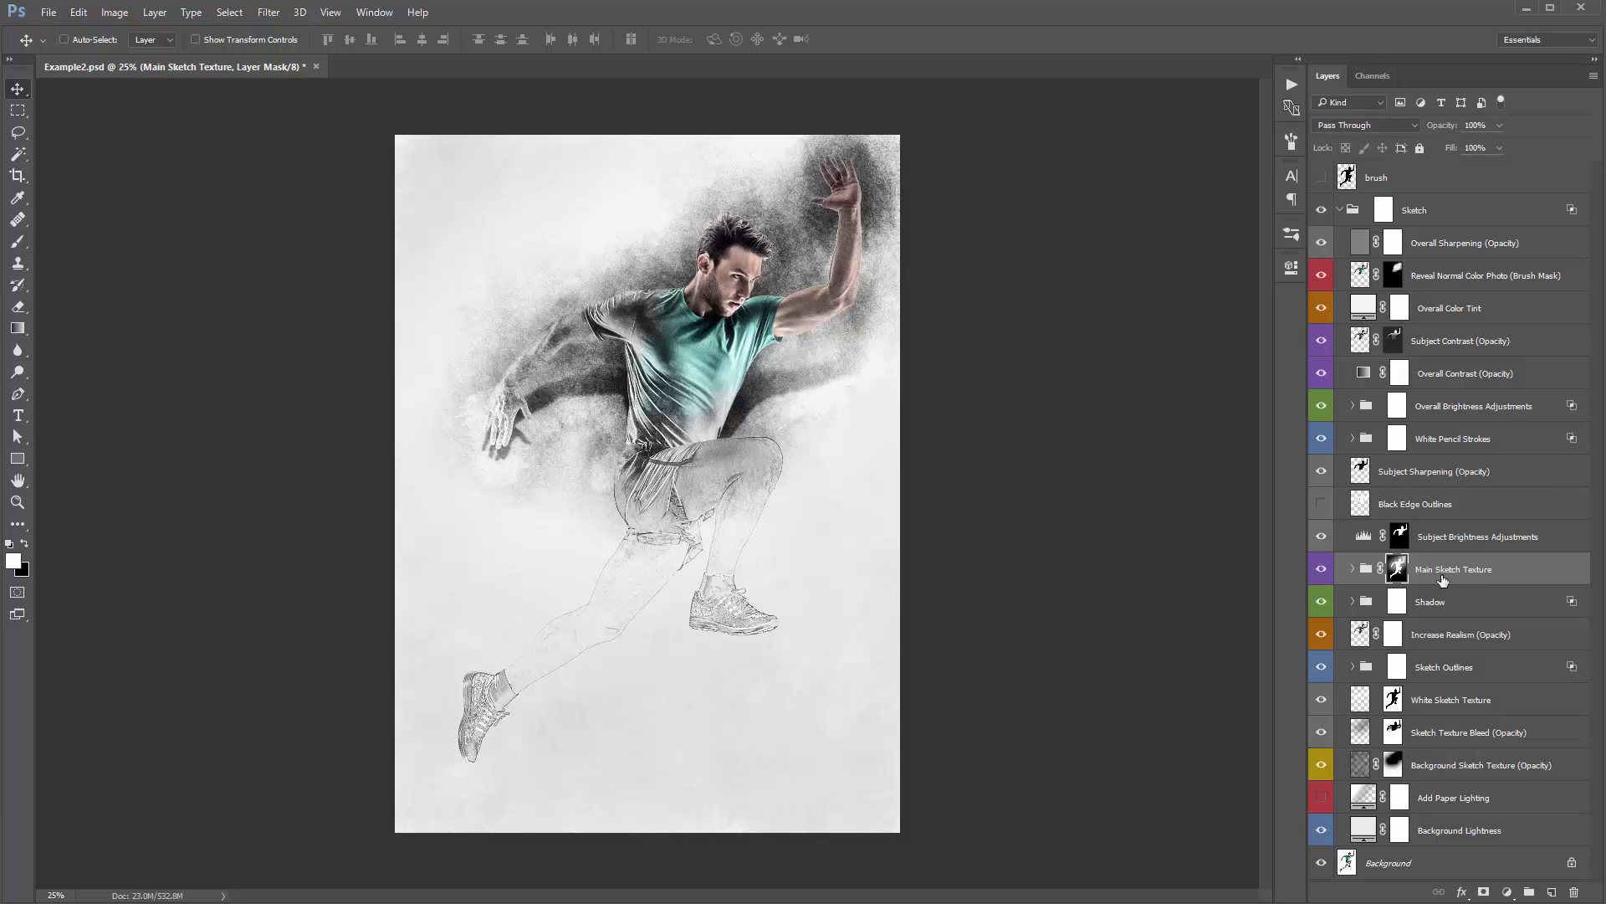
pyautogui.click(1321, 573)
pyautogui.click(1320, 572)
pyautogui.click(1320, 572)
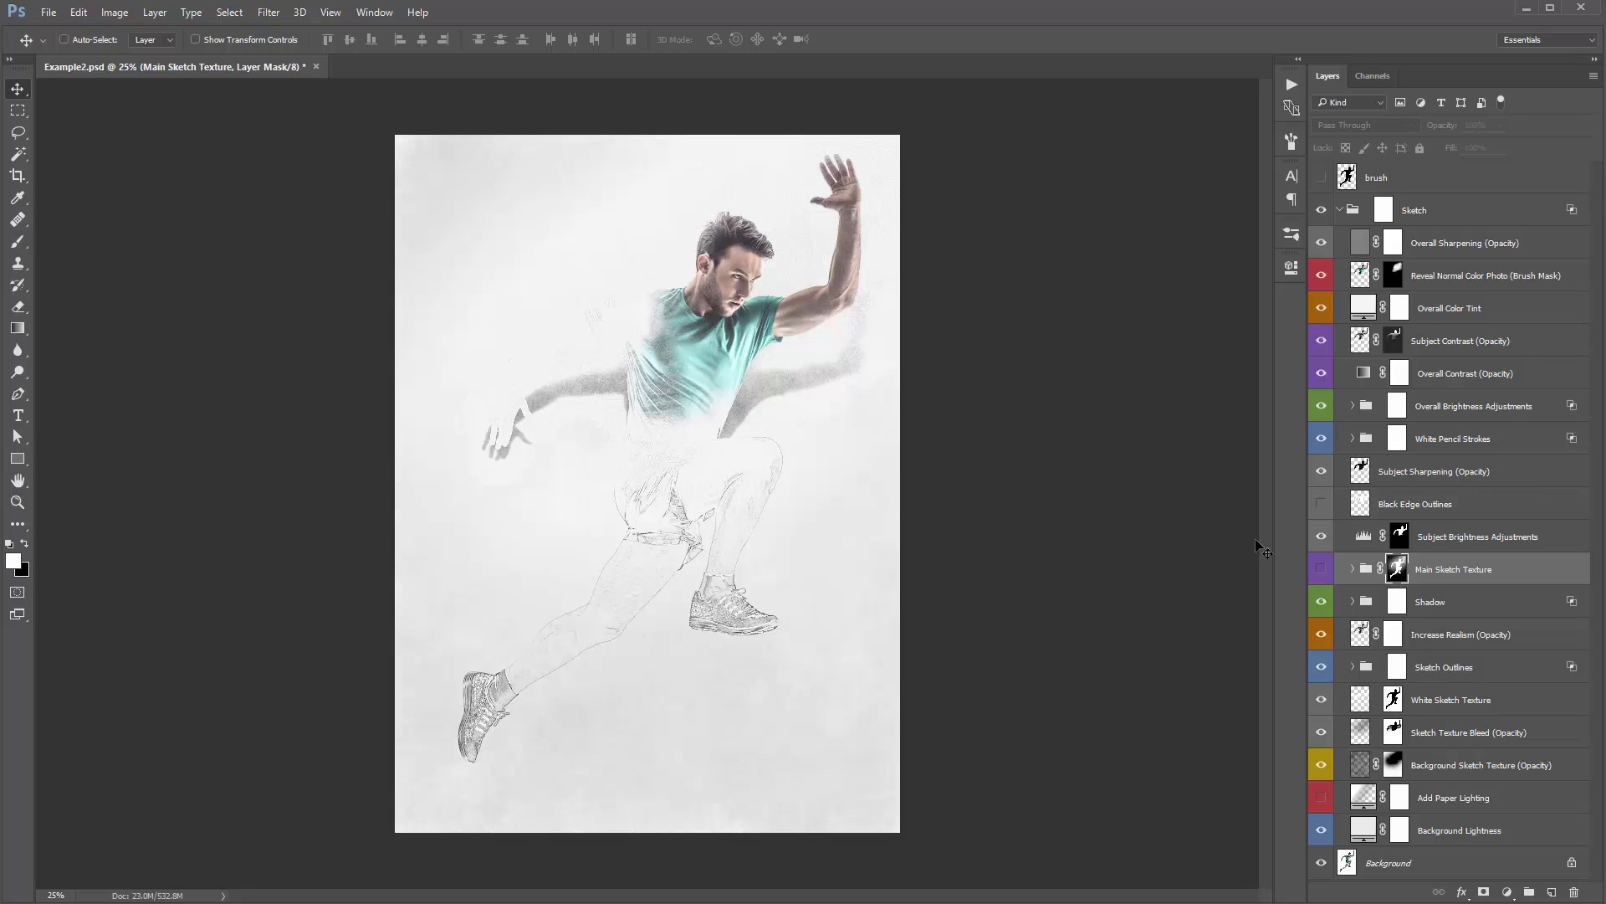
pyautogui.click(1320, 569)
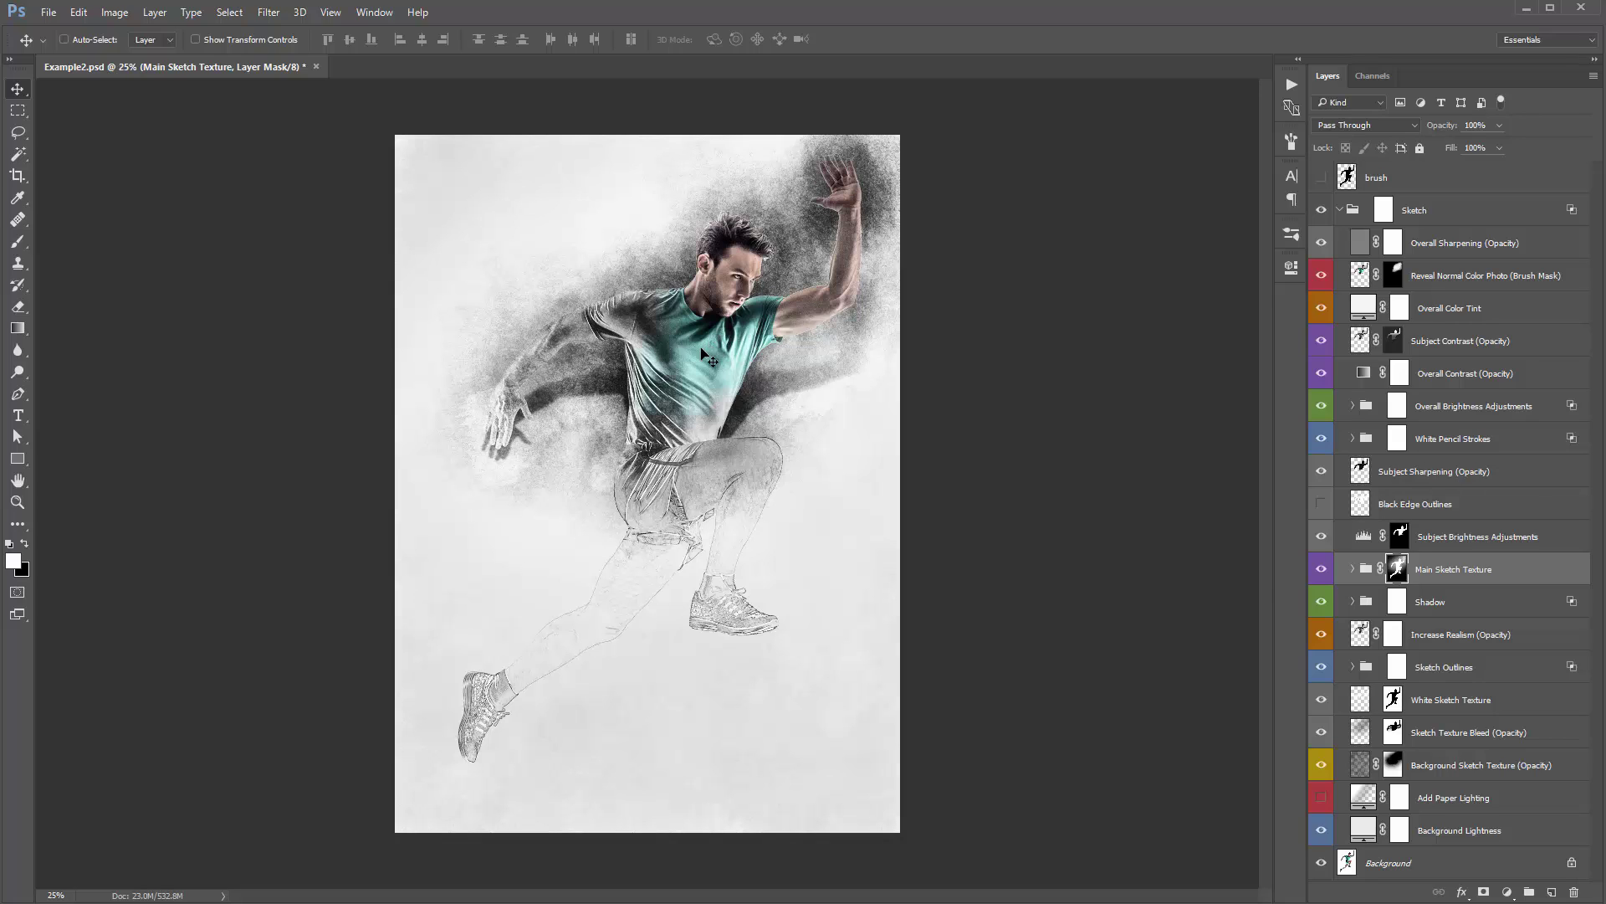
# Step: Put the Main Sketch Texture group inside a new group and collapse the new group
pyautogui.click(1459, 576)
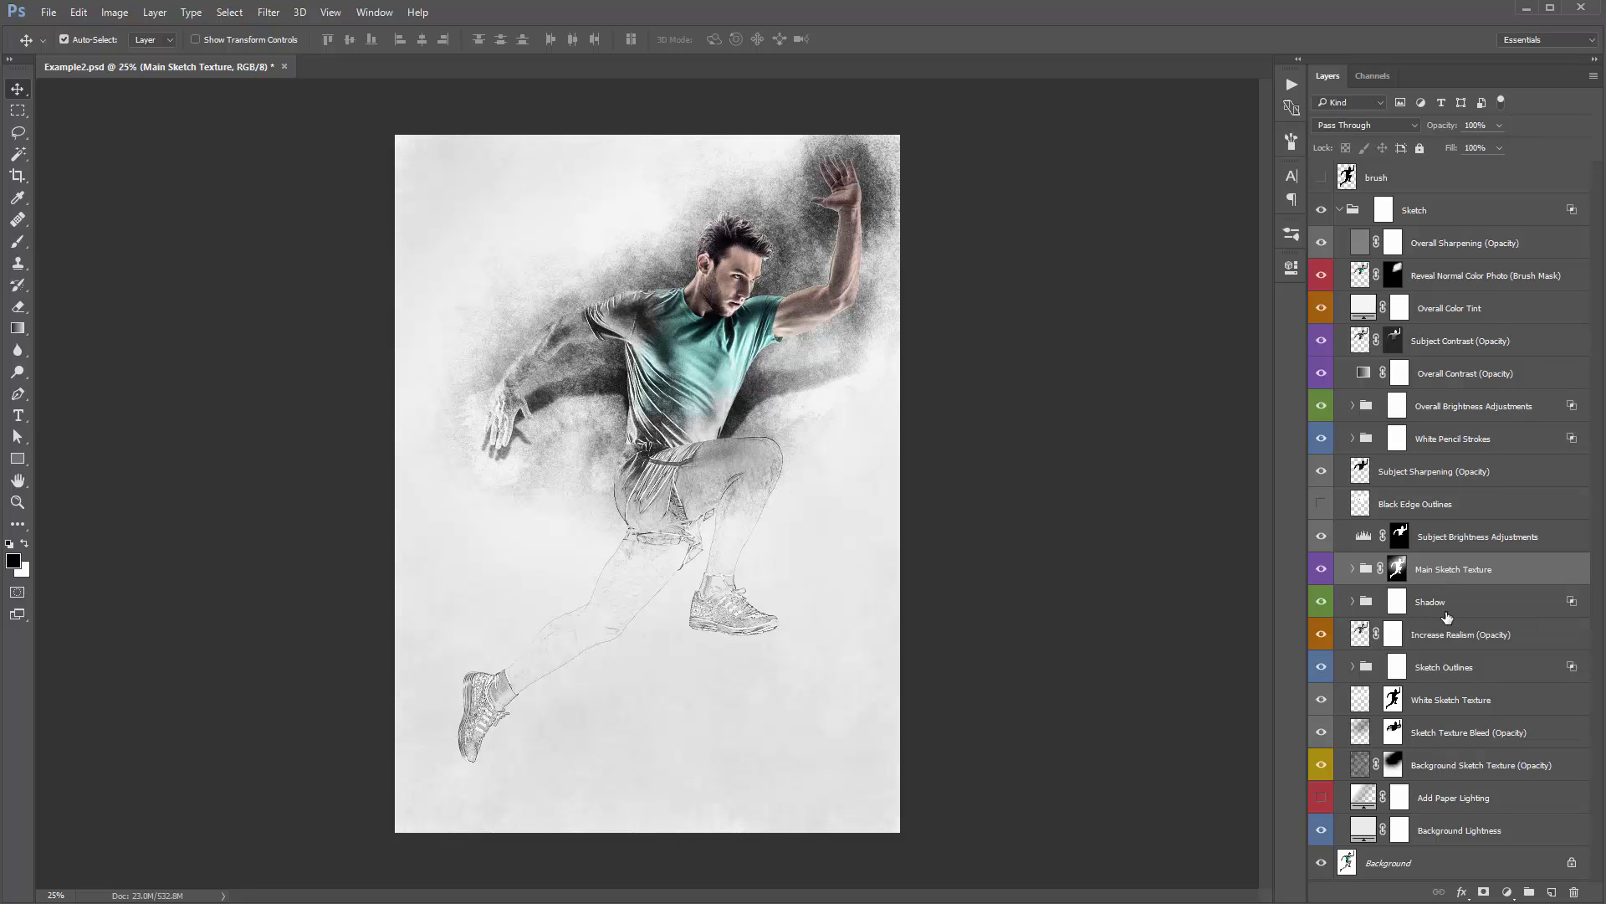
pyautogui.hotkey('ctrl', 'g')
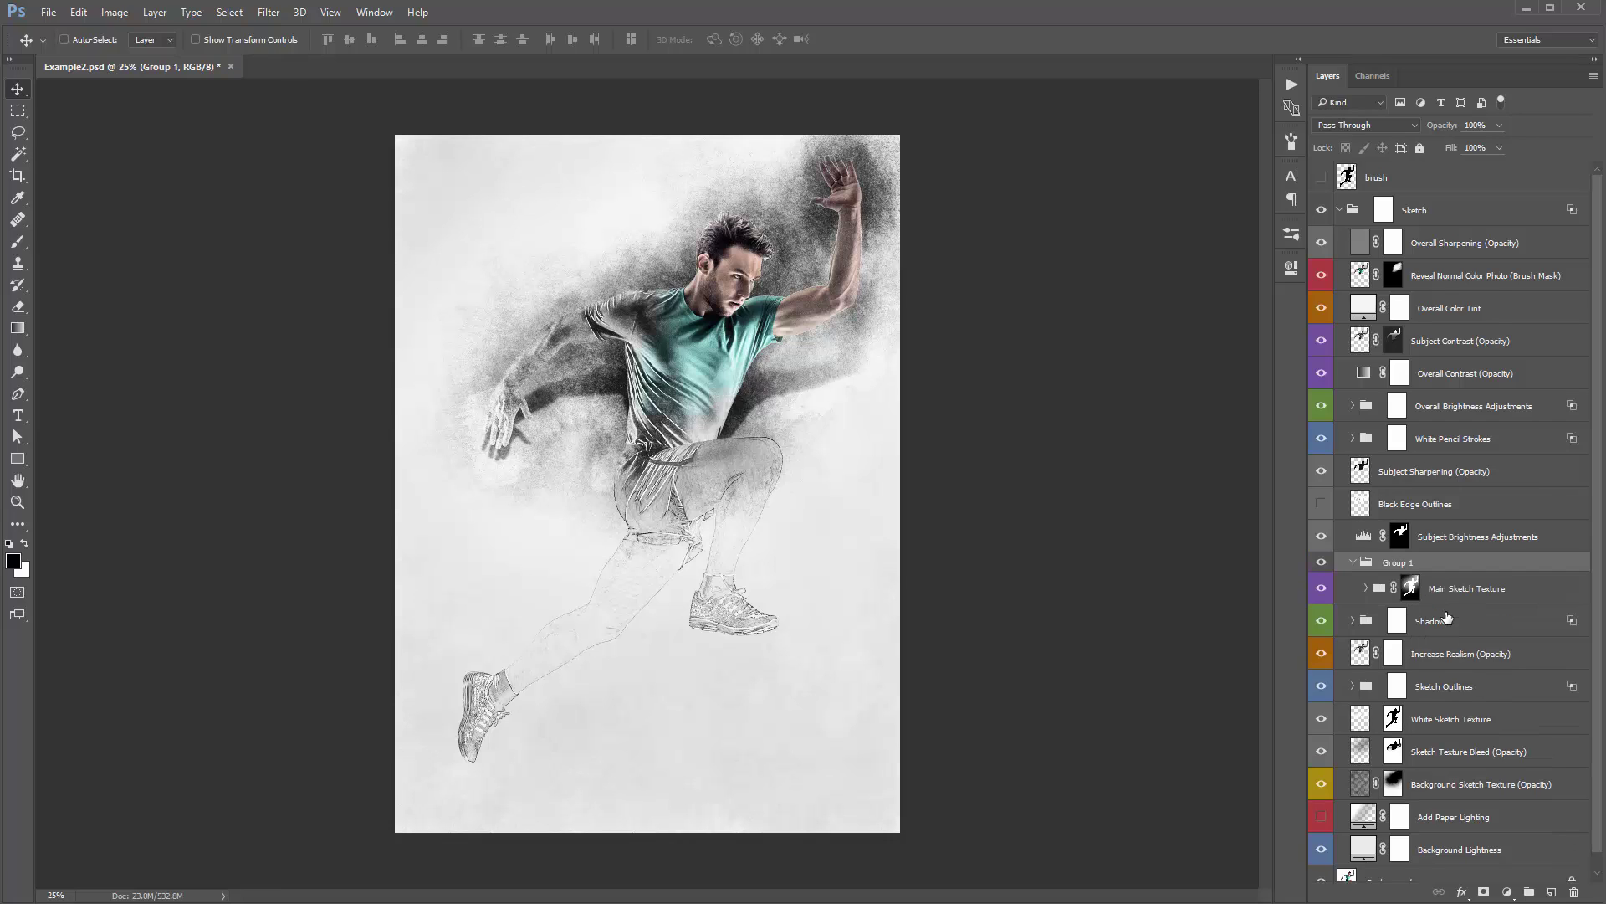
pyautogui.click(1367, 587)
pyautogui.click(1366, 588)
pyautogui.click(1353, 563)
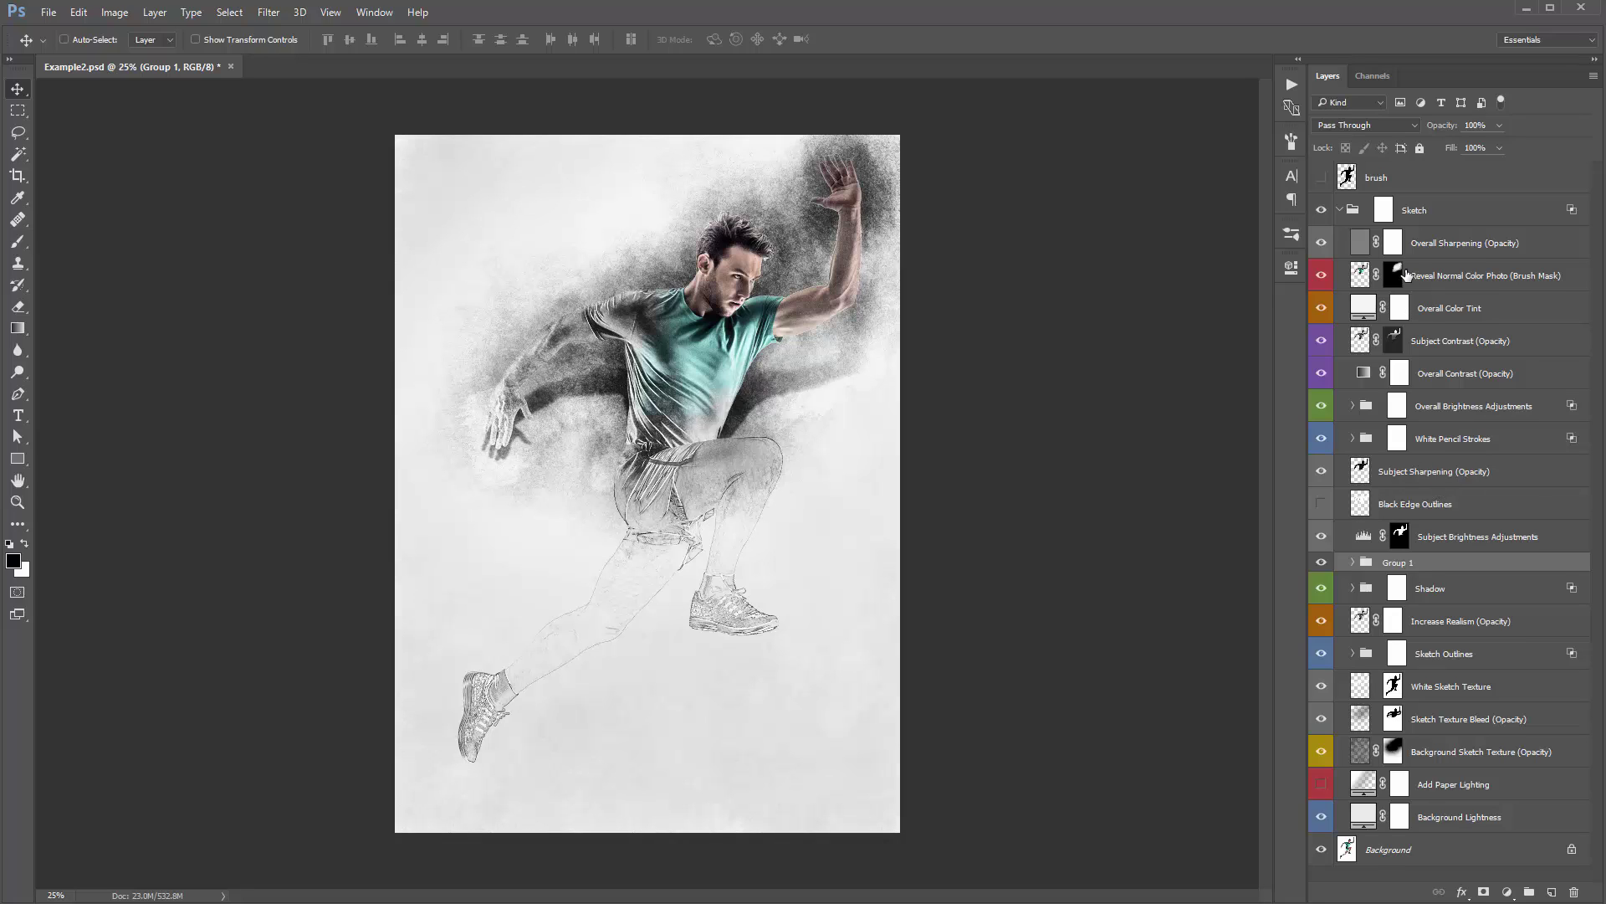
# Step: Load the brush layer's athlete silhouette as a selection while Group 1 stays active
pyautogui.press('ctrl')
pyautogui.moveTo(1353, 205); pyautogui.dragTo(1353, 186)
pyautogui.keyDown('ctrl'); pyautogui.click(1353, 186); pyautogui.keyUp('ctrl')
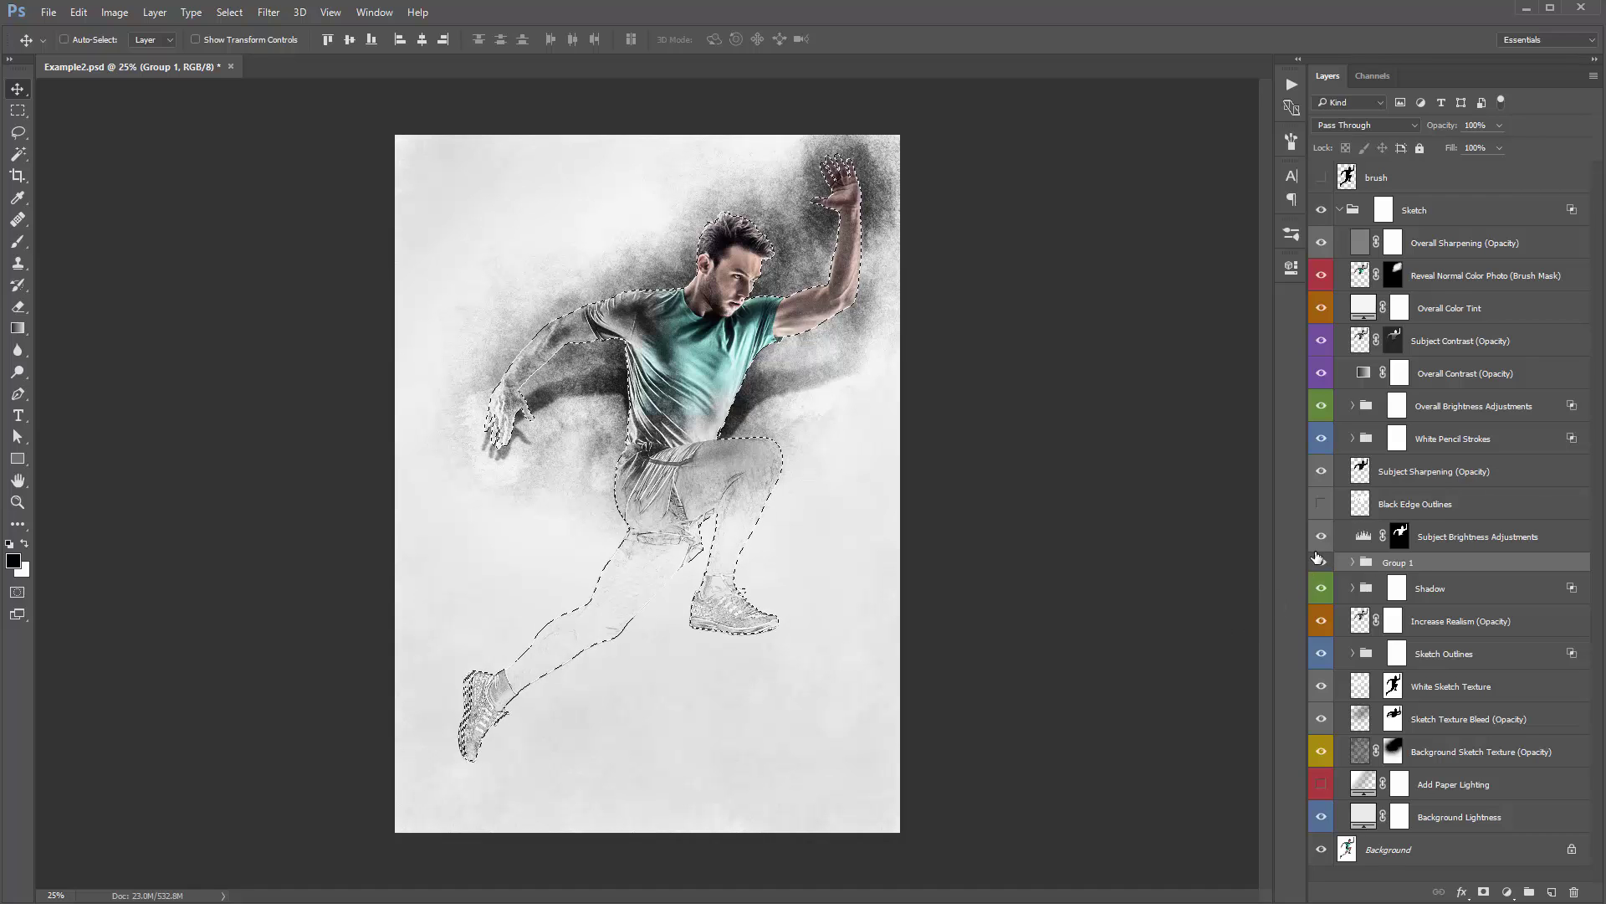
# Step: Add a layer mask to Group 1 from the athlete selection and view the mask on its own before returning to the image
pyautogui.click(1485, 892)
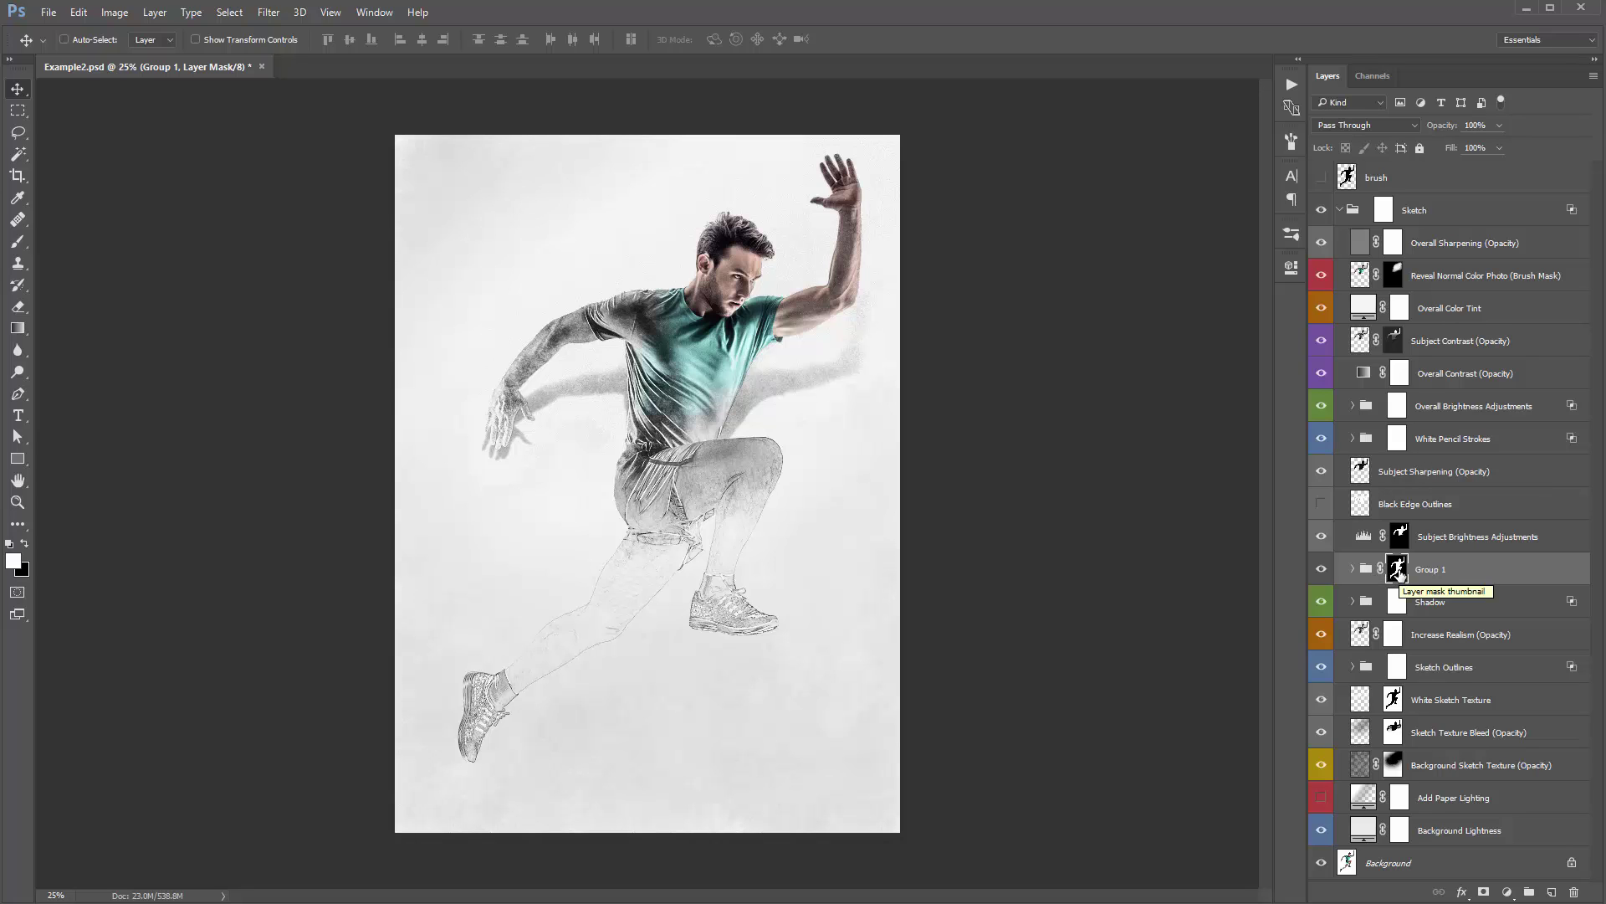
pyautogui.keyDown('alt'); pyautogui.click(1400, 571); pyautogui.keyUp('alt')
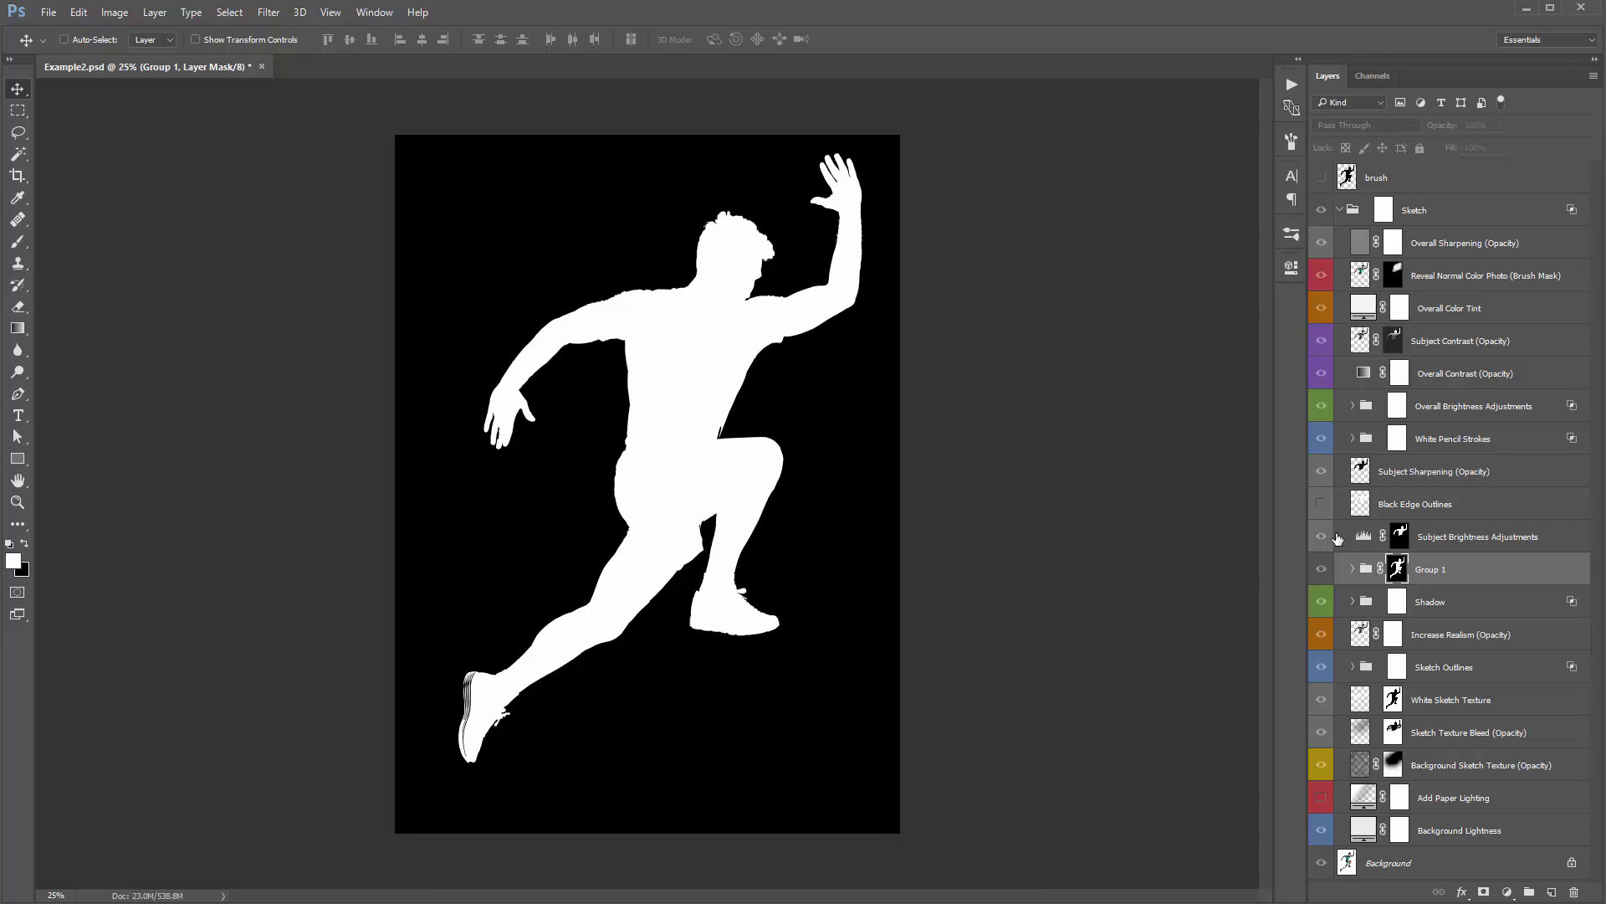
pyautogui.click(1365, 573)
pyautogui.click(1396, 571)
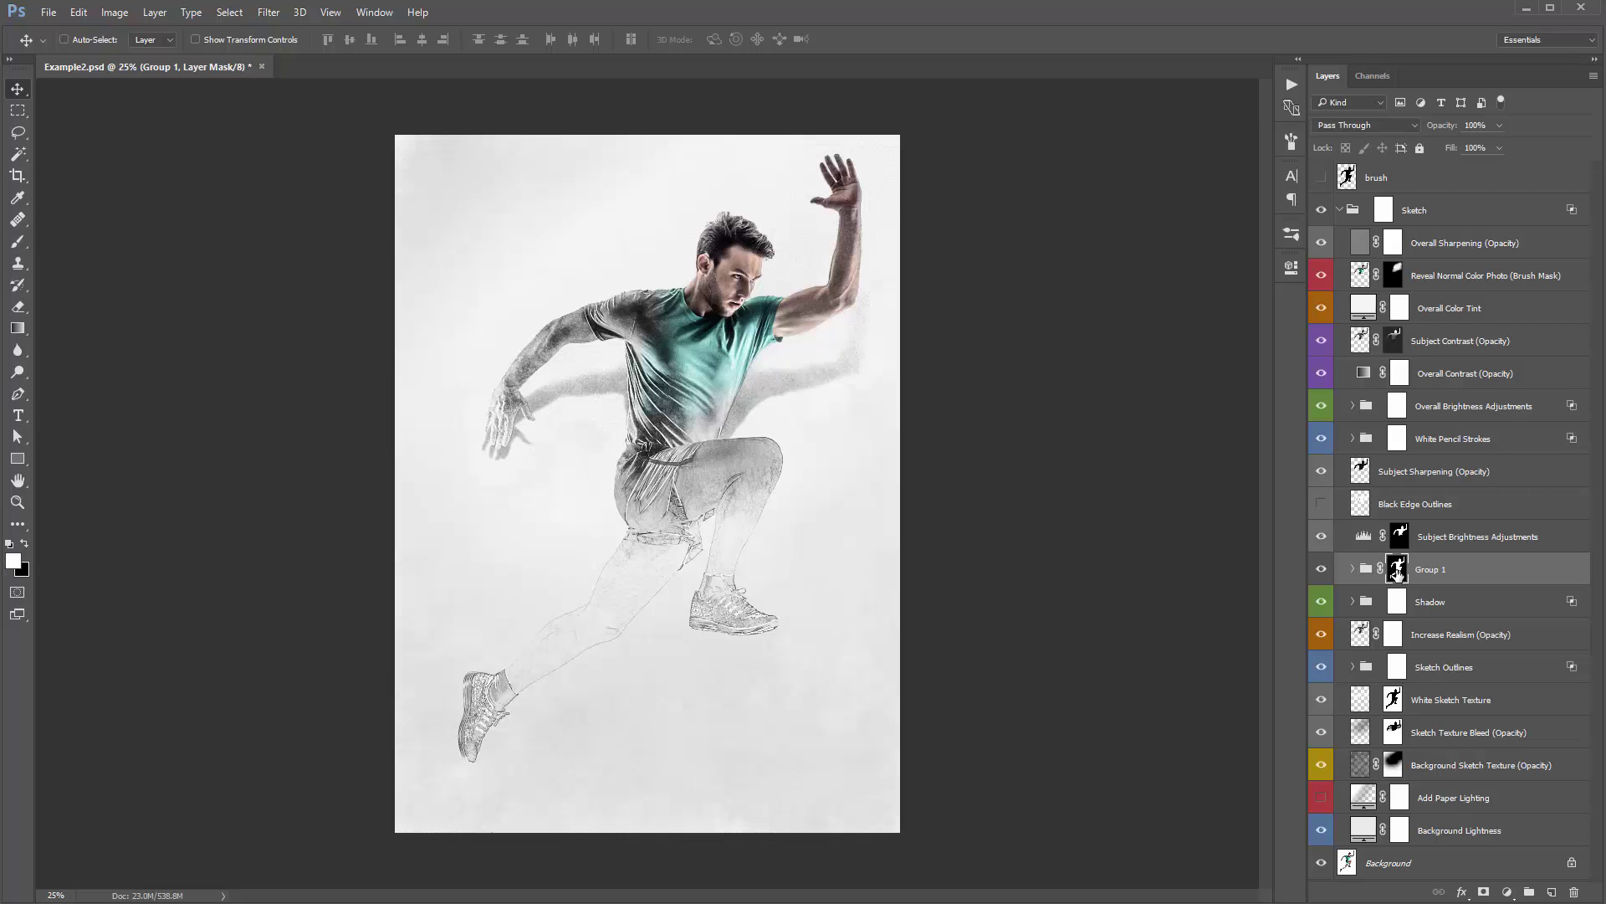
# Step: Expand Group 1 and its Main Sketch Texture group, view Group 1's mask on its own, then restore the image and collapse Group 1
pyautogui.click(1353, 569)
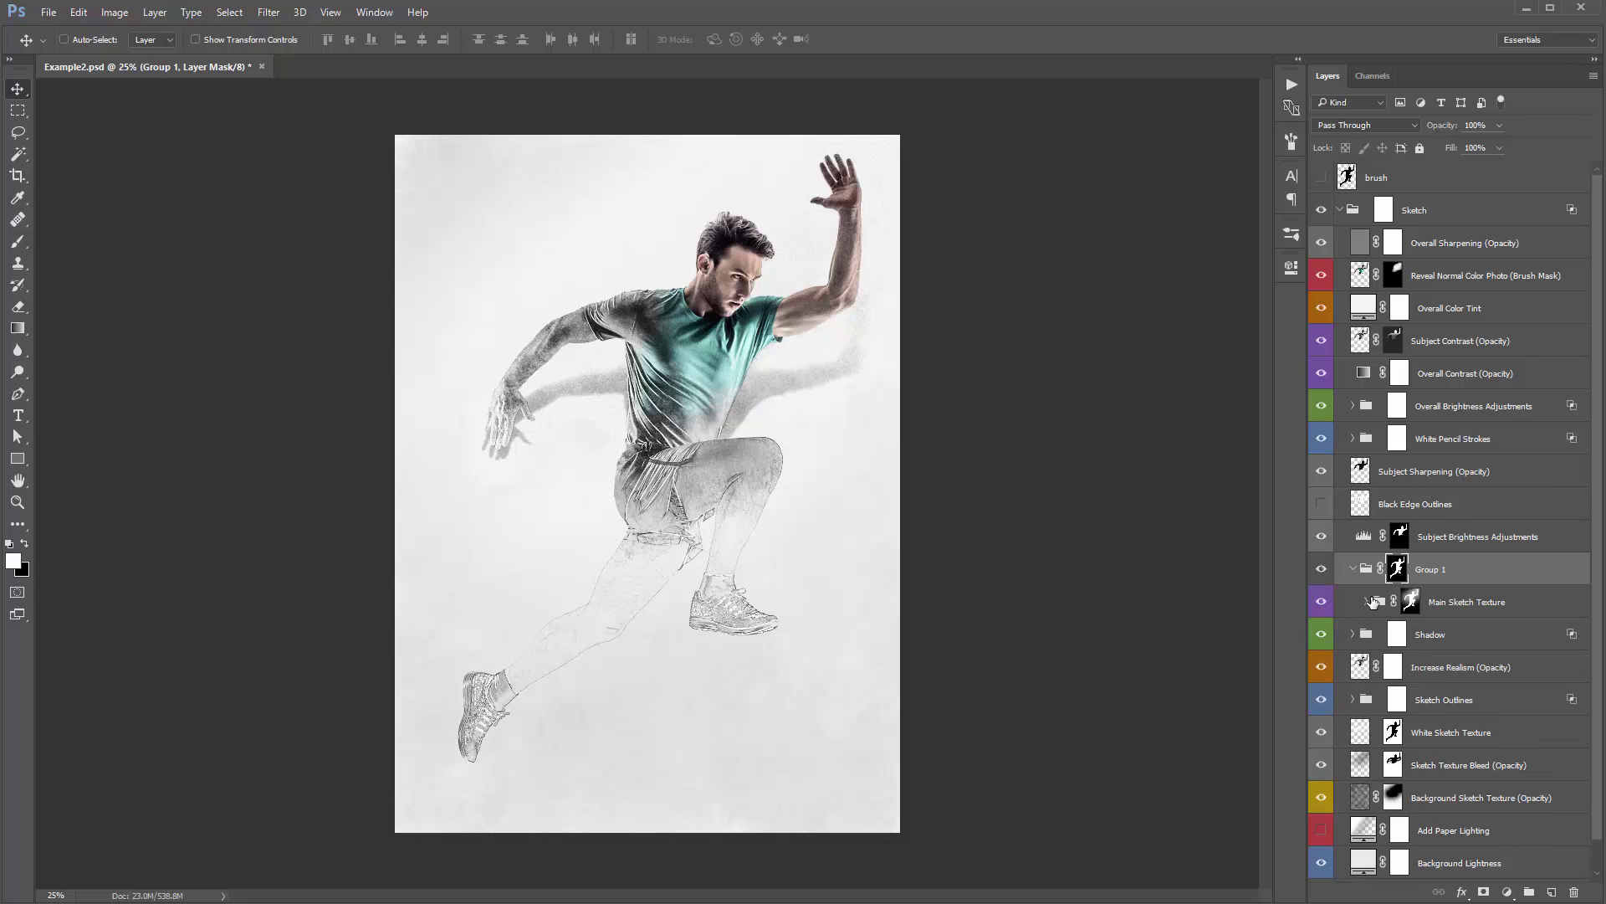
pyautogui.click(1367, 601)
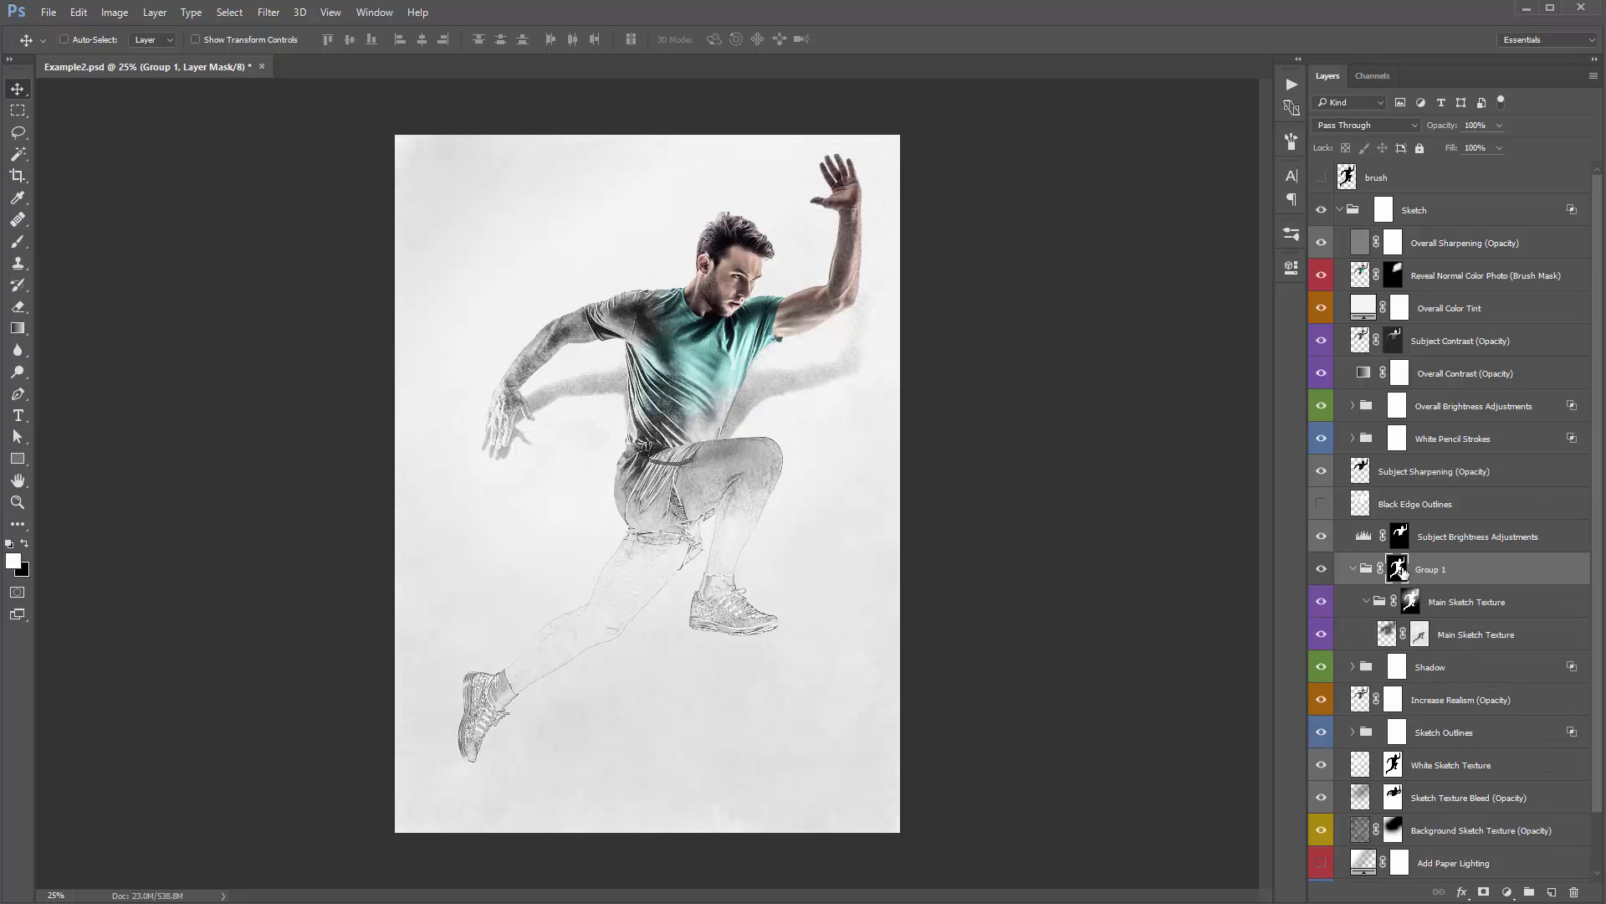
pyautogui.keyDown('alt'); pyautogui.click(1397, 571); pyautogui.keyUp('alt')
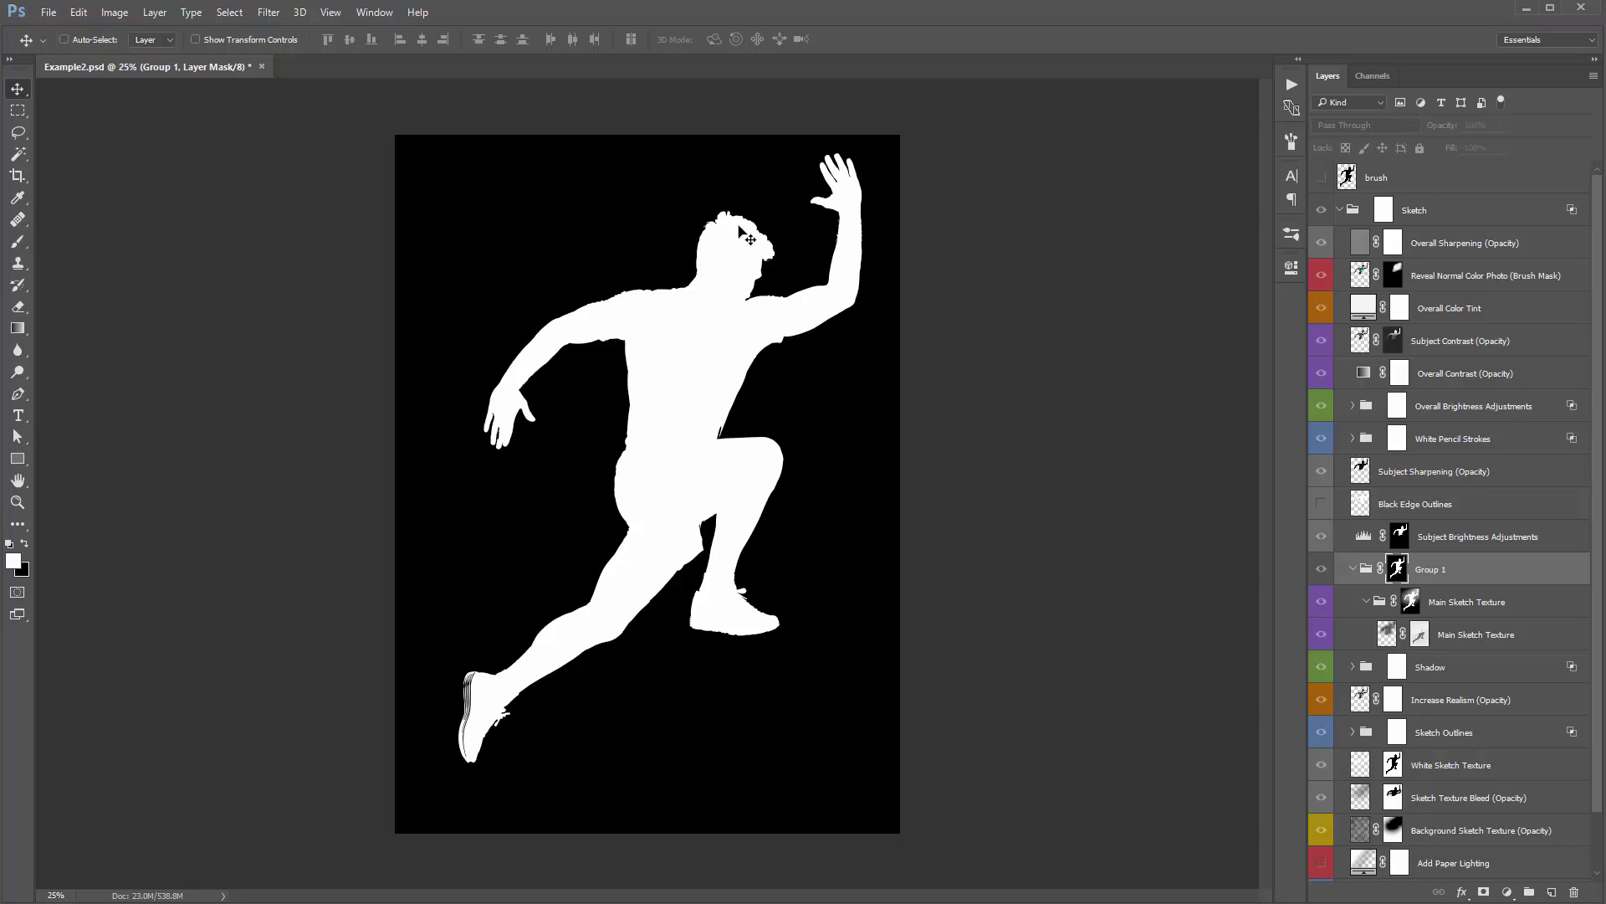
pyautogui.click(1366, 571)
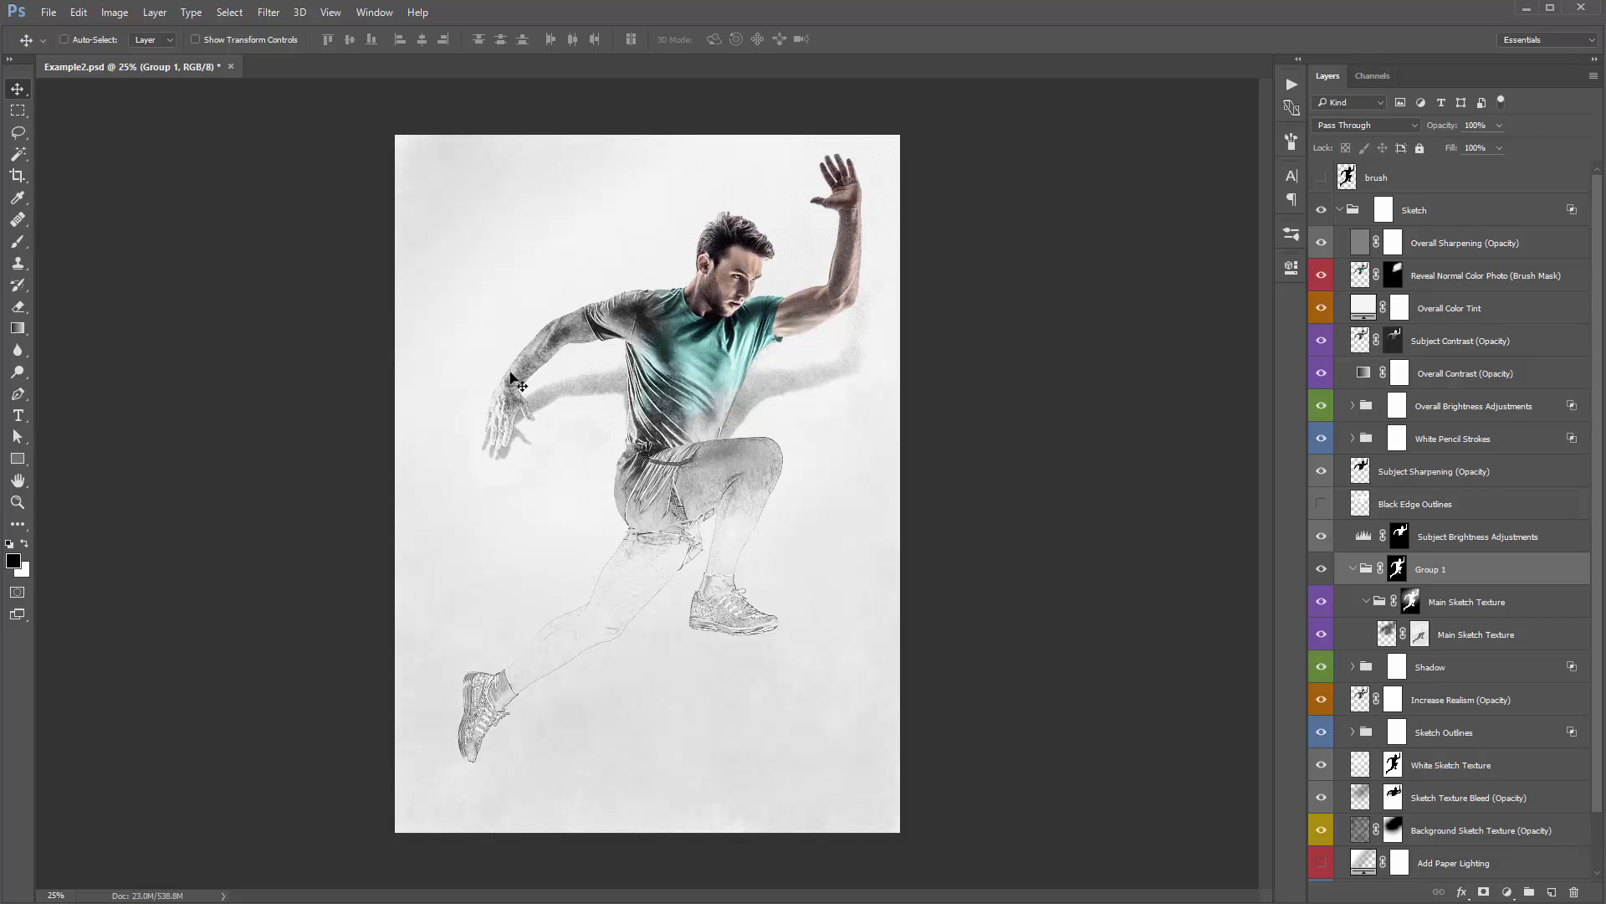
pyautogui.click(1353, 569)
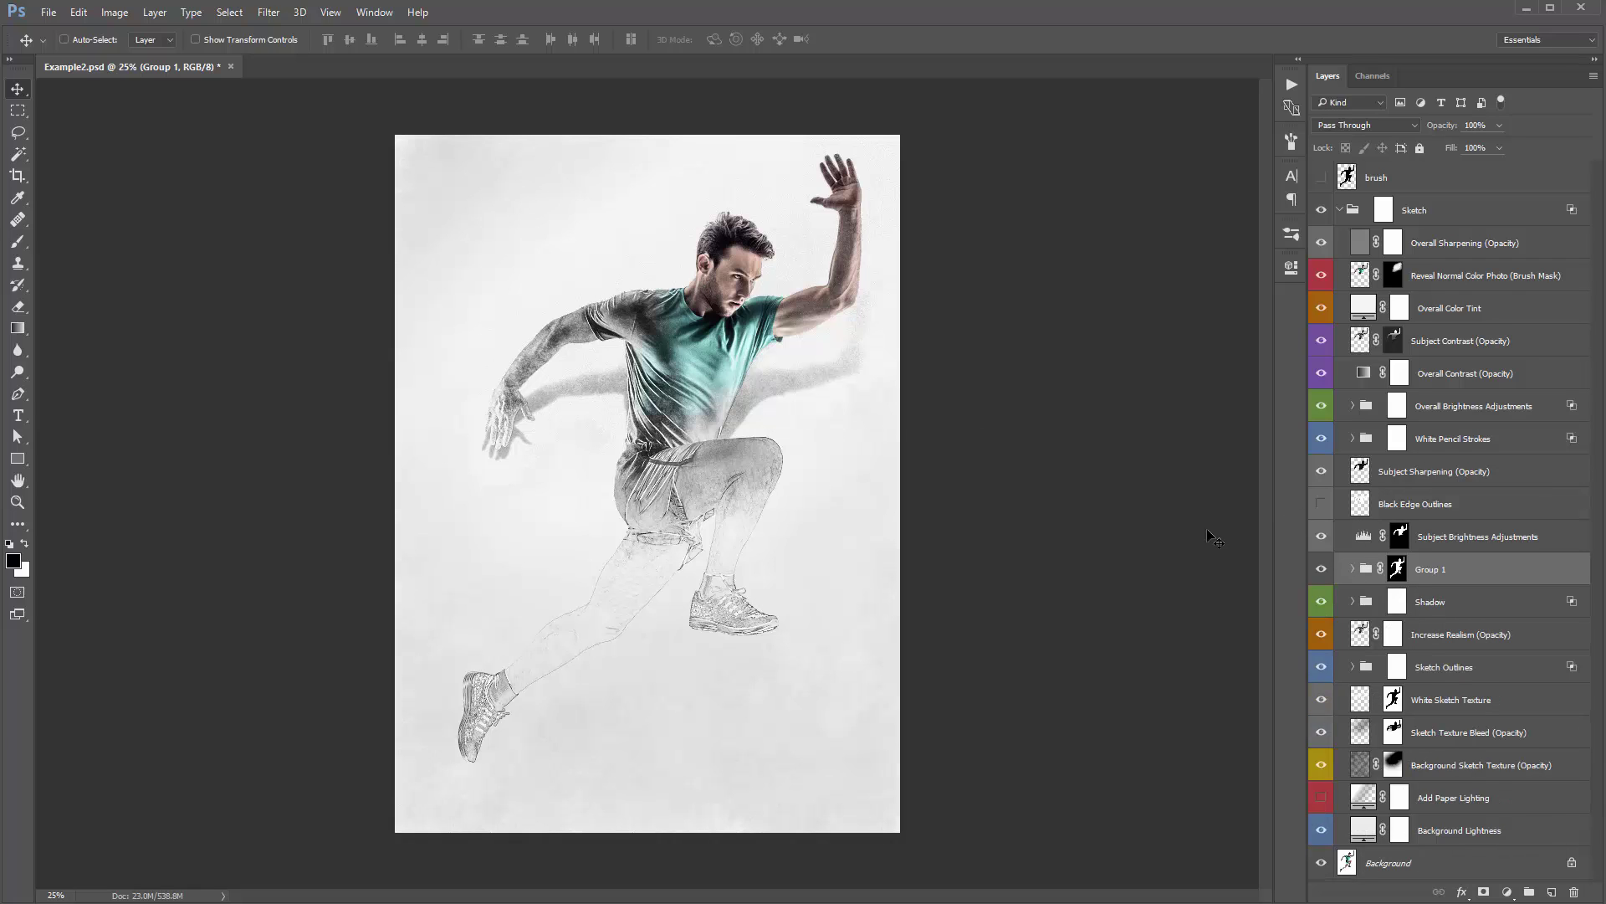
# Step: Set the opacity of the Main Shadow Shape layer inside the Shadow group to 53% and collapse the group
pyautogui.click(1322, 603)
pyautogui.click(1354, 601)
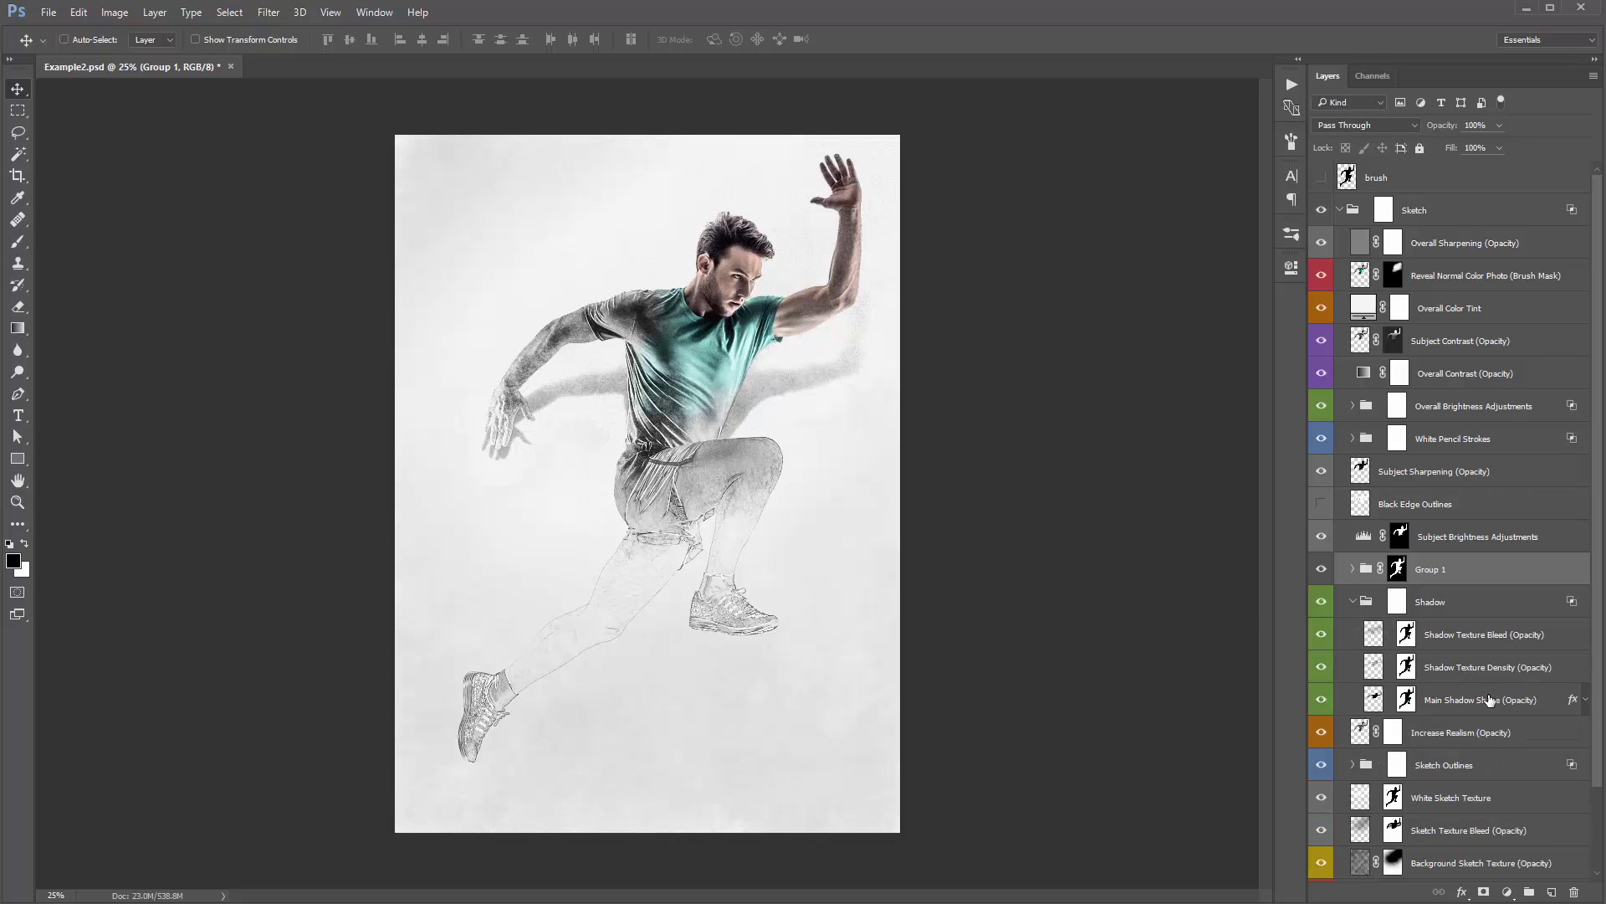
pyautogui.click(1488, 699)
pyautogui.moveTo(1428, 129); pyautogui.dragTo(1448, 127)
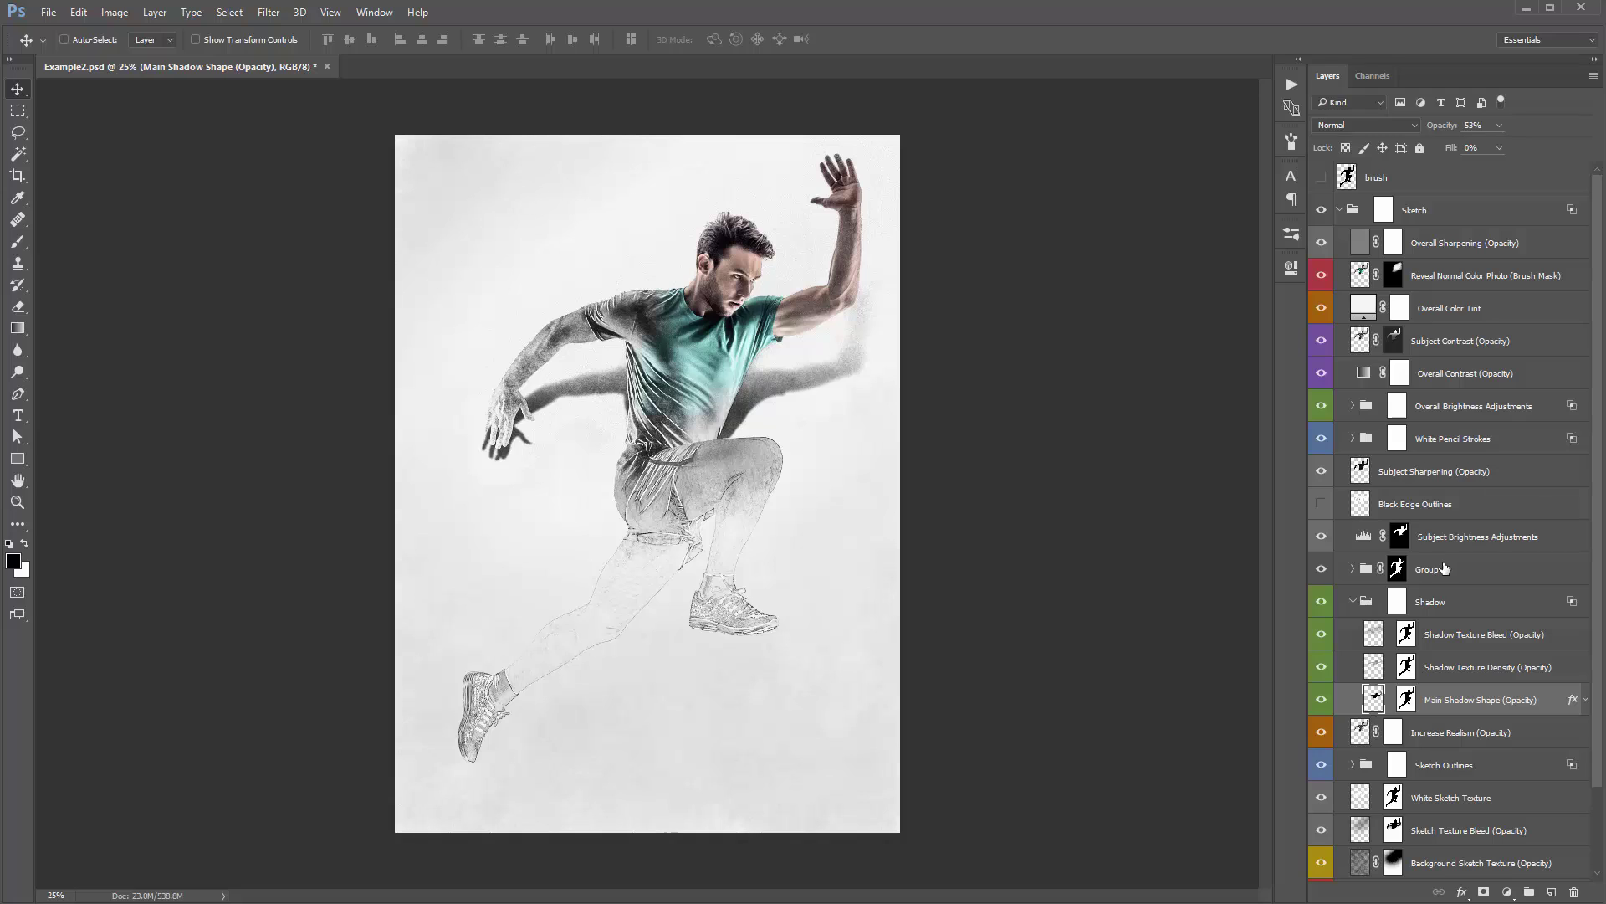
pyautogui.click(1352, 601)
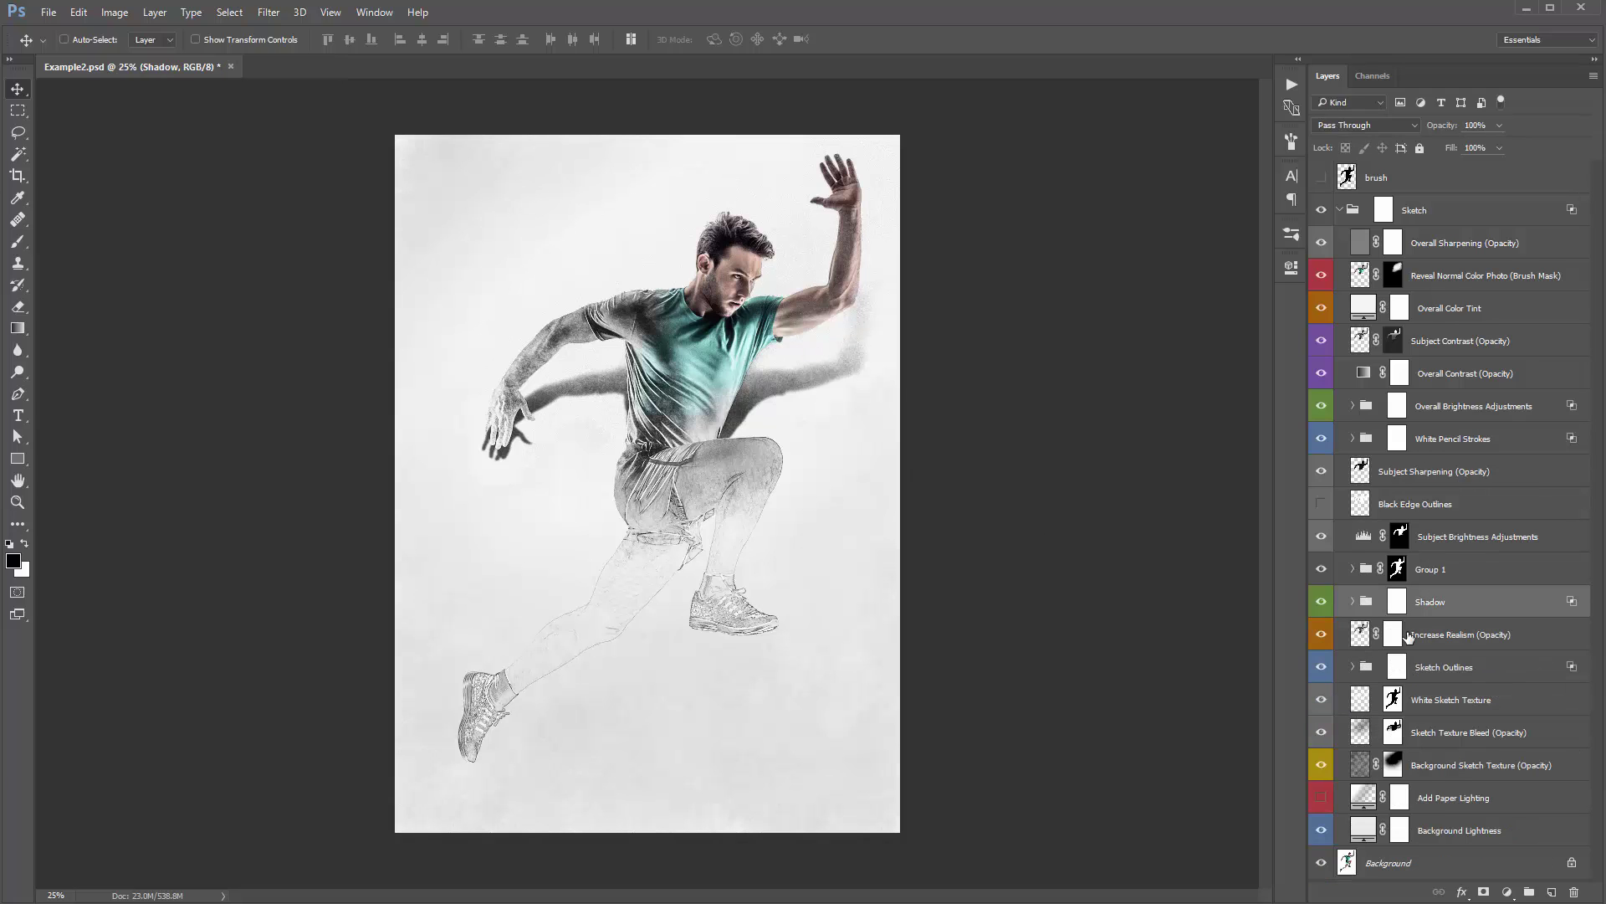
# Step: Lower the density of Group 1's layer mask to 53% and close the mask properties
pyautogui.click(1397, 572)
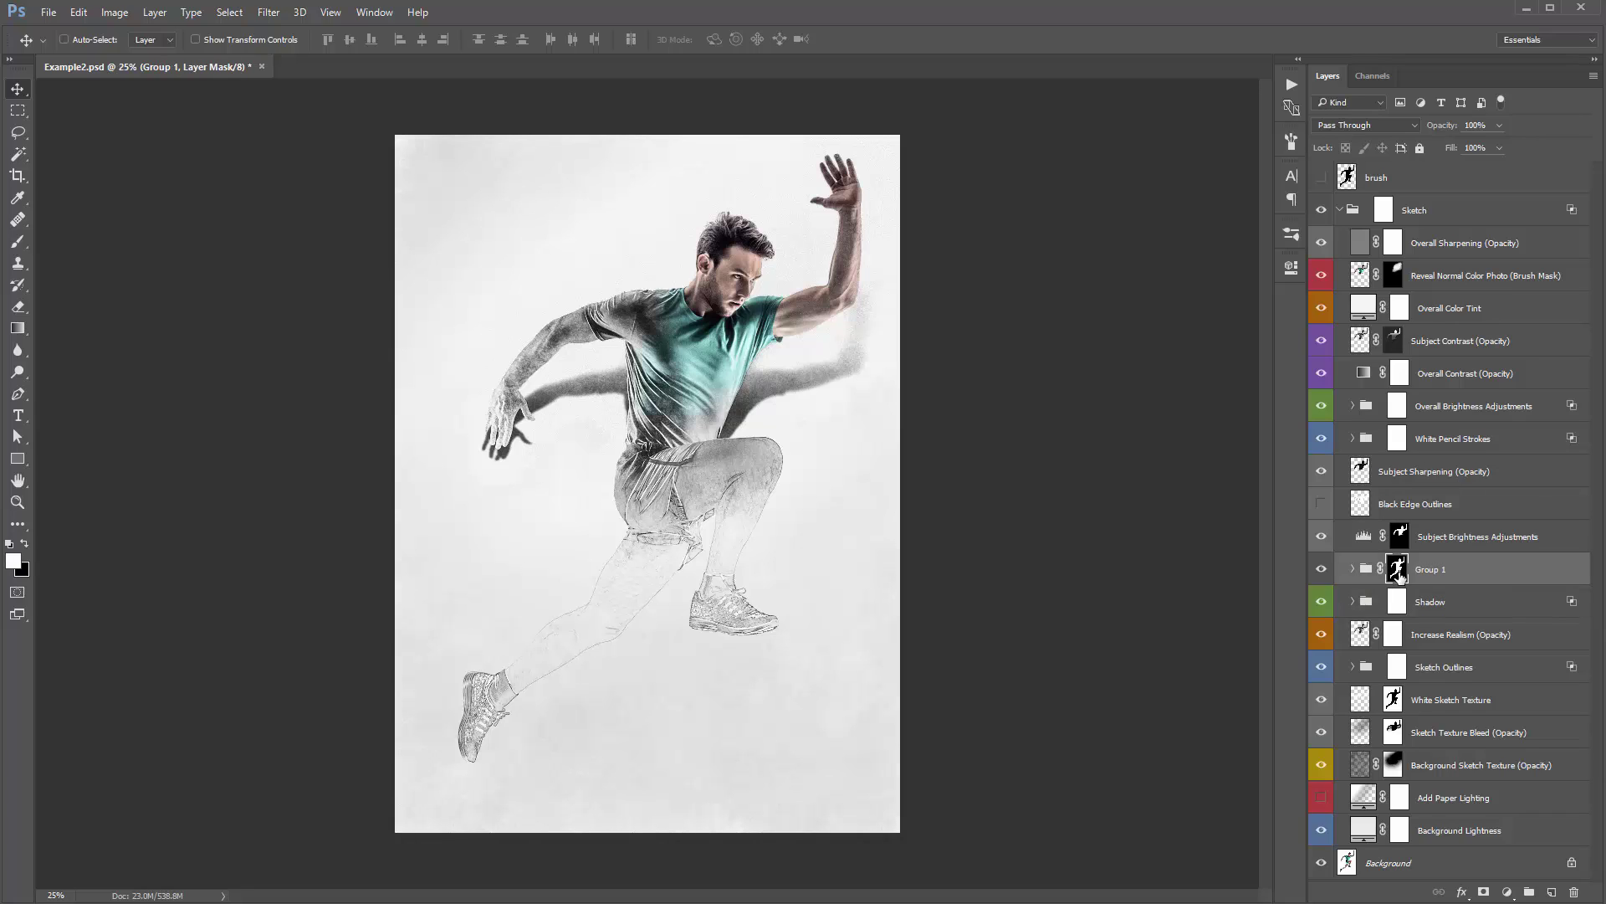
pyautogui.doubleClick(1398, 572)
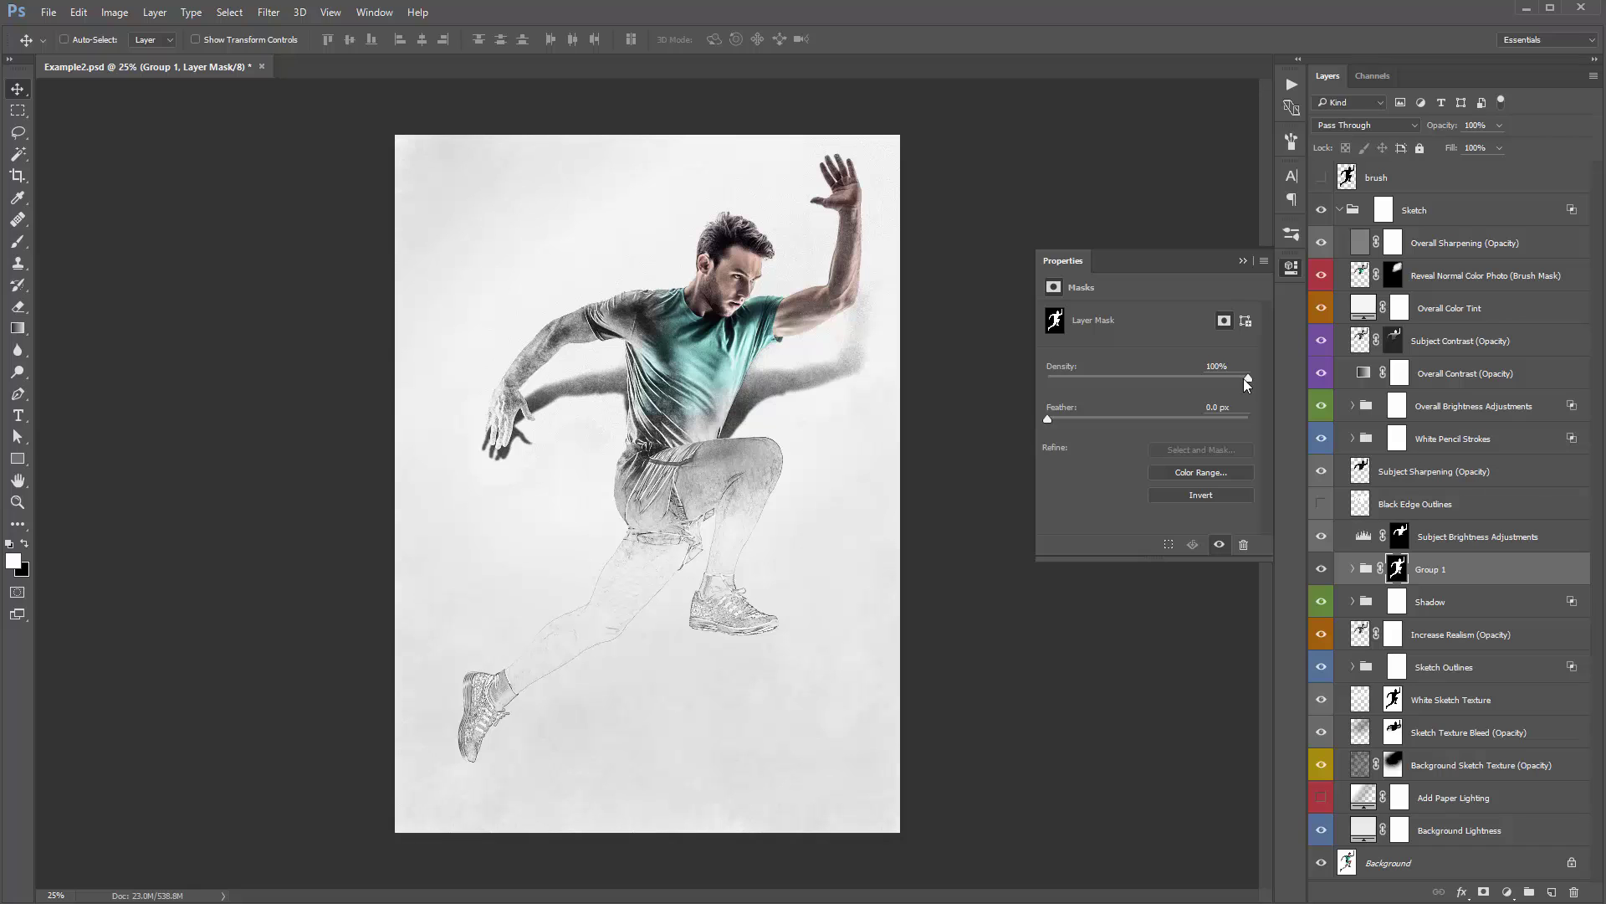
pyautogui.moveTo(1245, 379); pyautogui.dragTo(1152, 366)
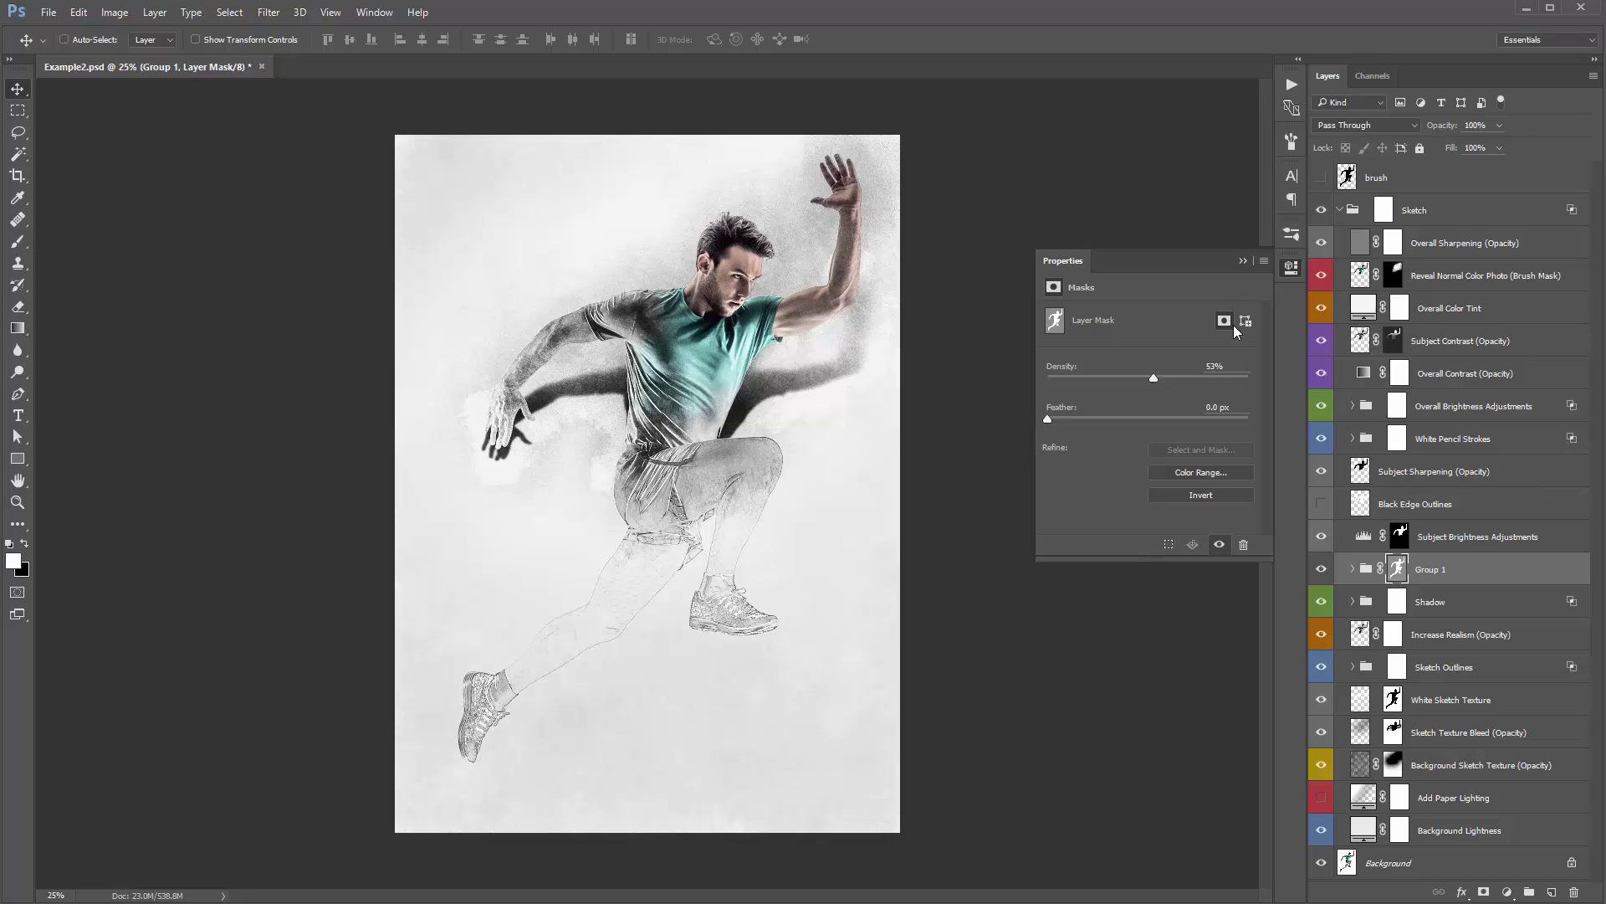
pyautogui.click(1291, 267)
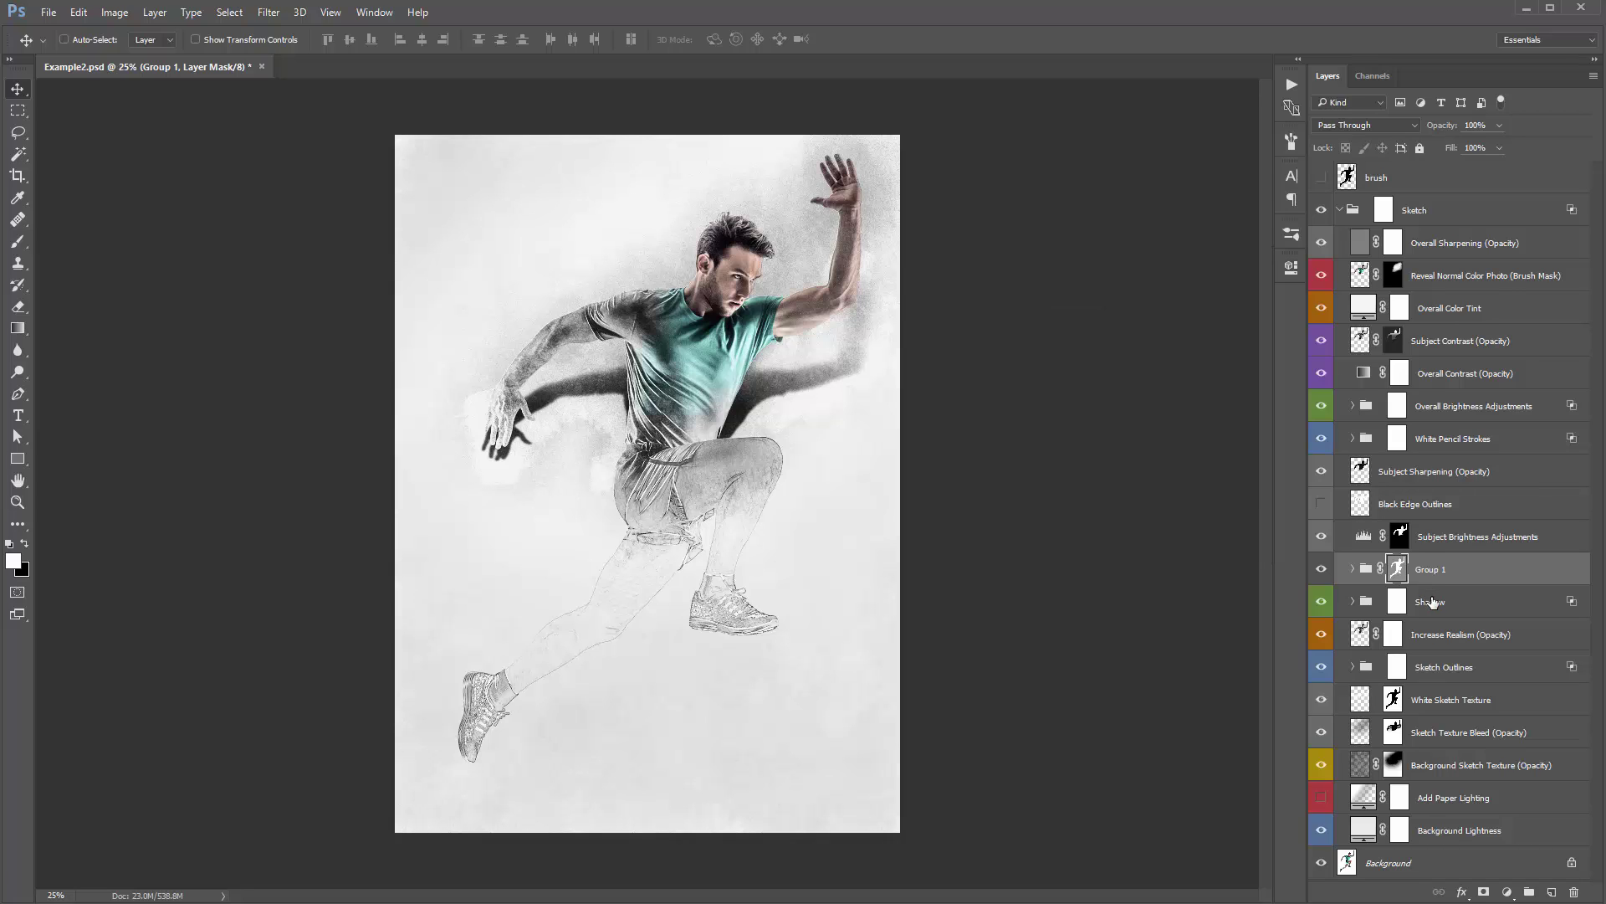
# Step: Expand the Shadow group and reduce the opacity of its Main Shadow Shape layer to 30%
pyautogui.click(1430, 601)
pyautogui.click(1353, 602)
pyautogui.click(1491, 695)
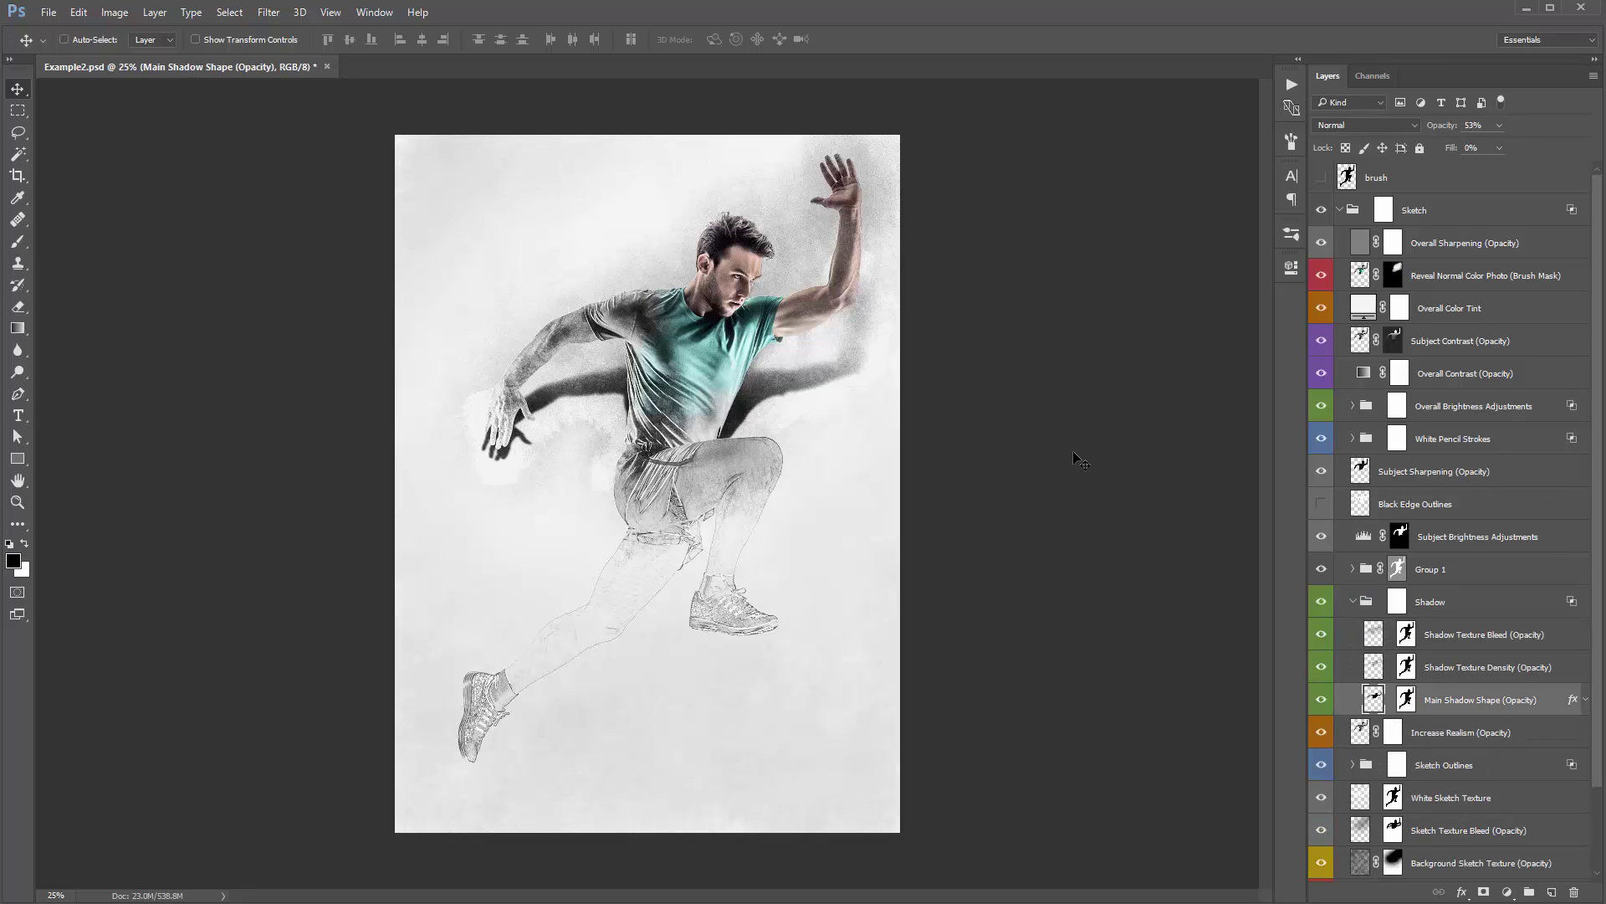
pyautogui.press('3')
pyautogui.press('4')
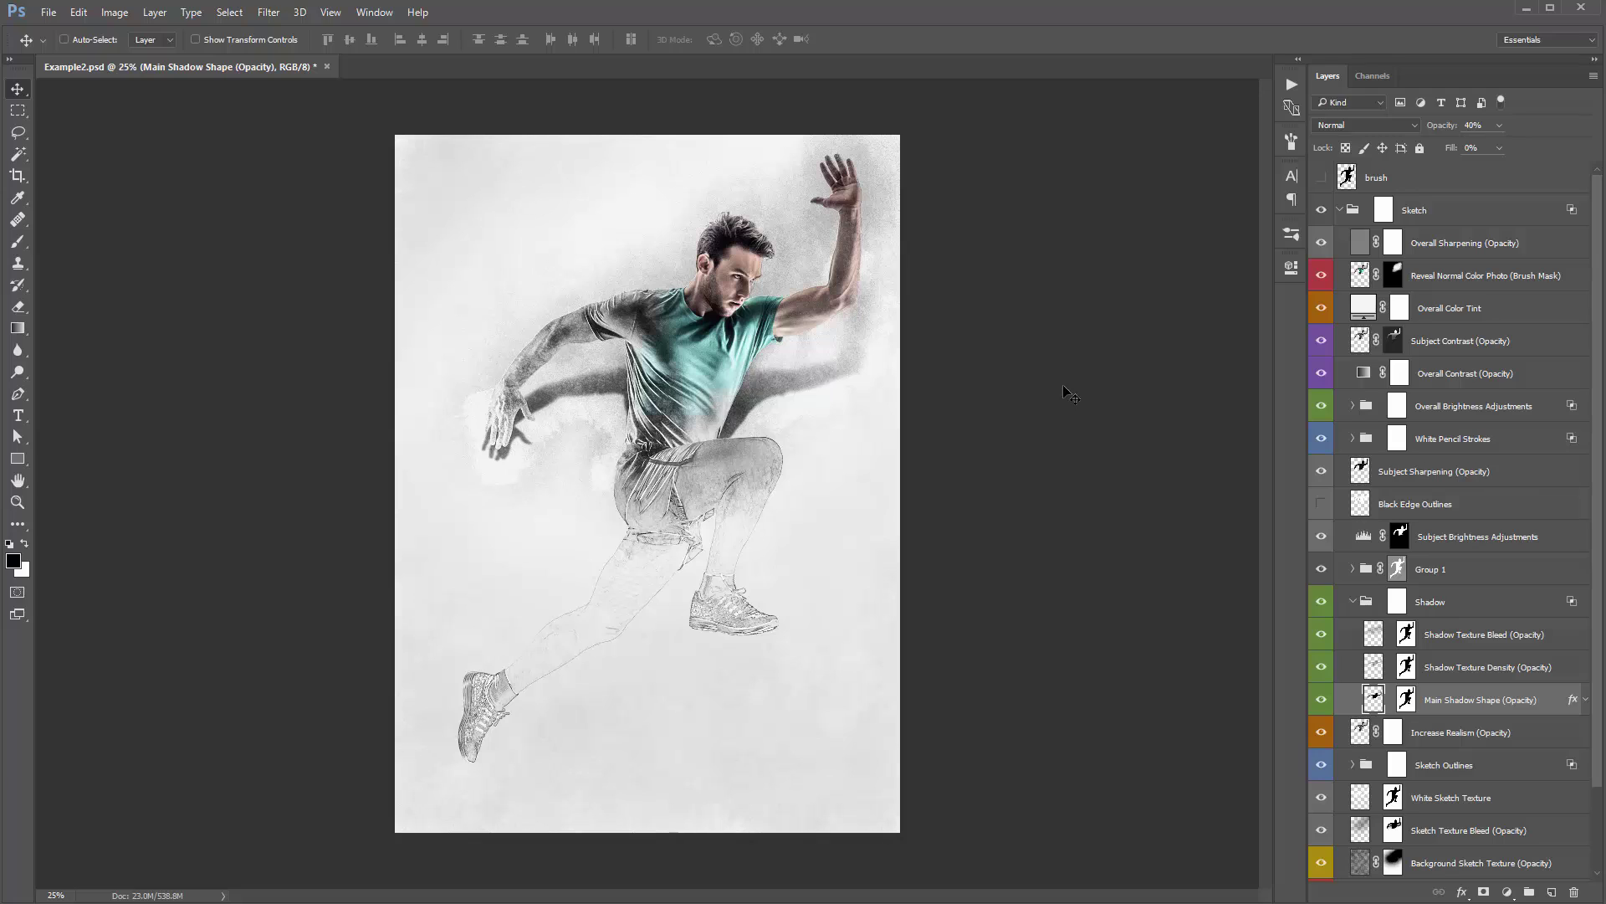
pyautogui.press('3')
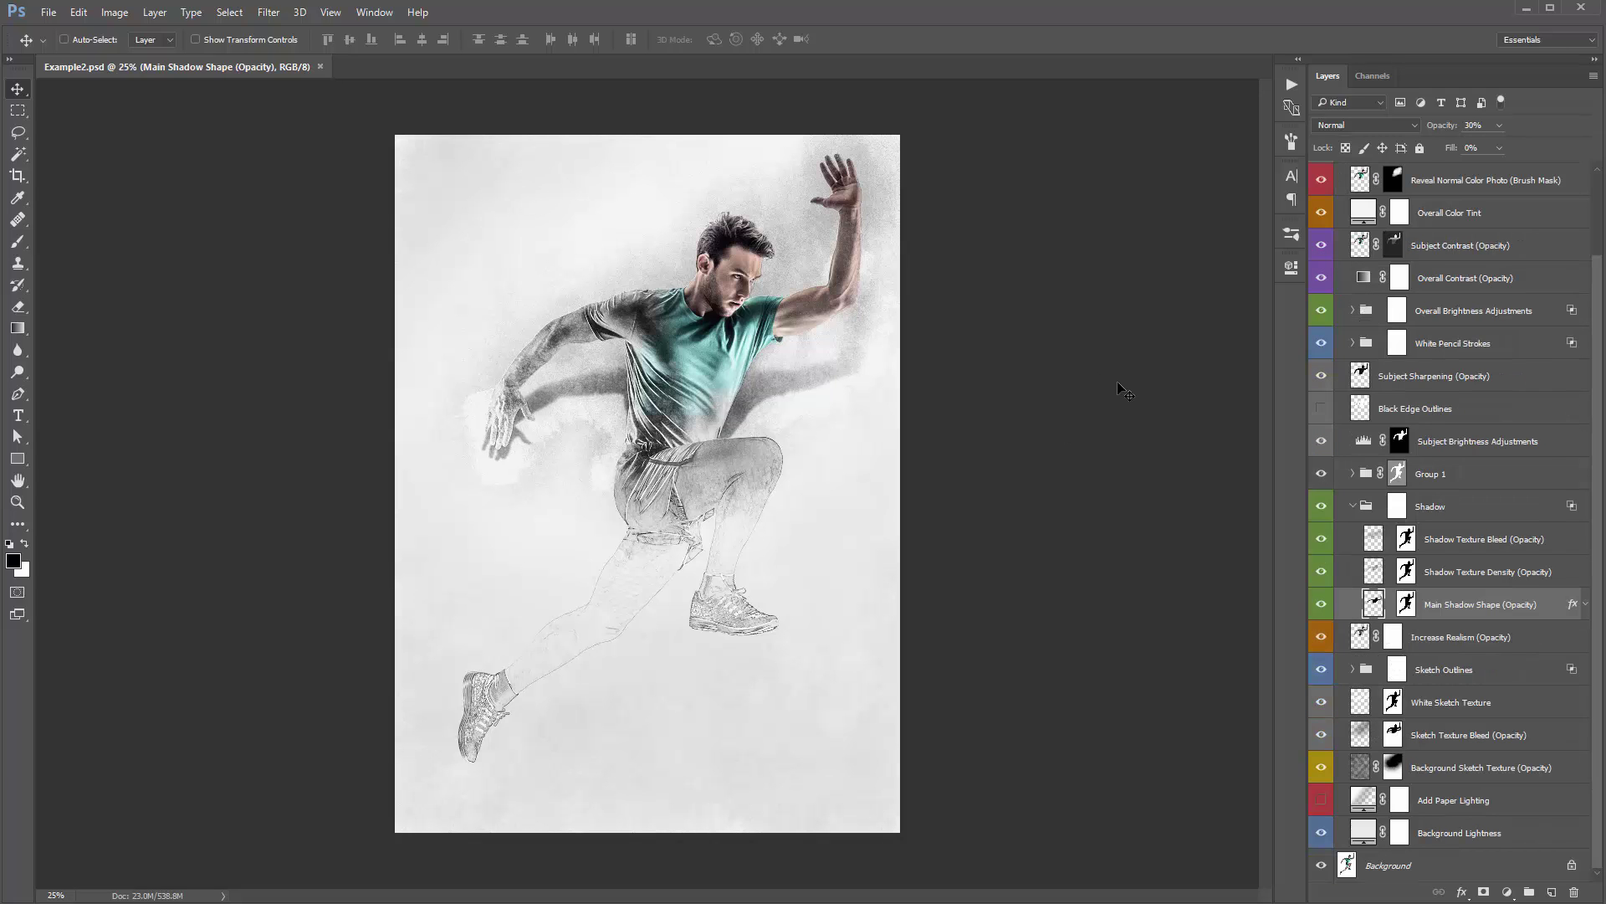